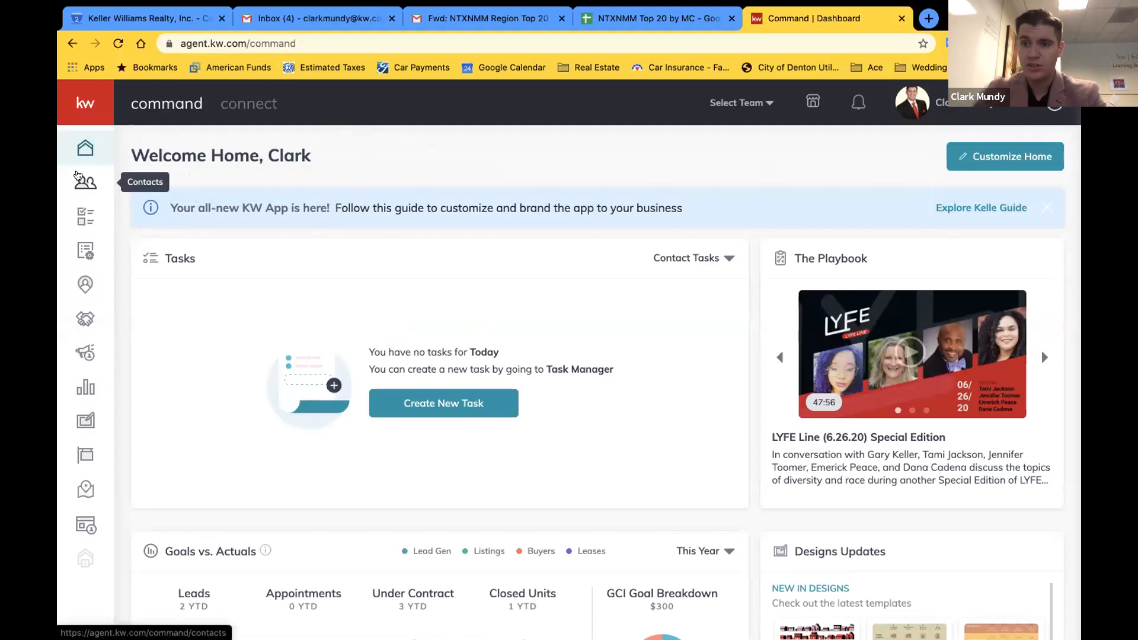
# Go to the Contacts list and start adding a new contact
pyautogui.click(76, 175)
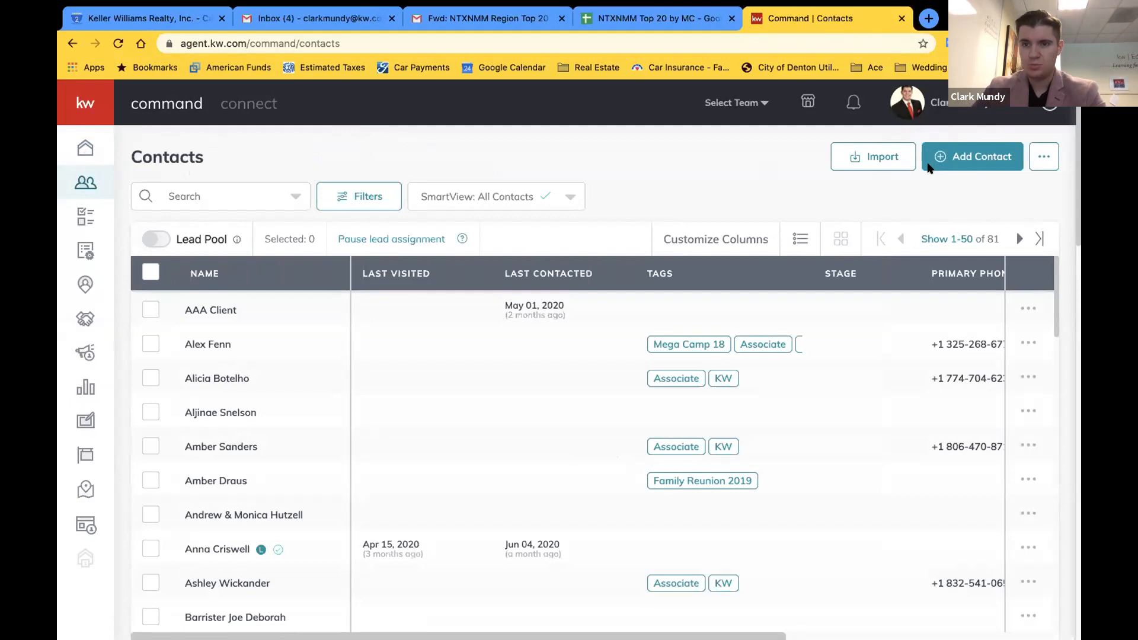
pyautogui.click(963, 155)
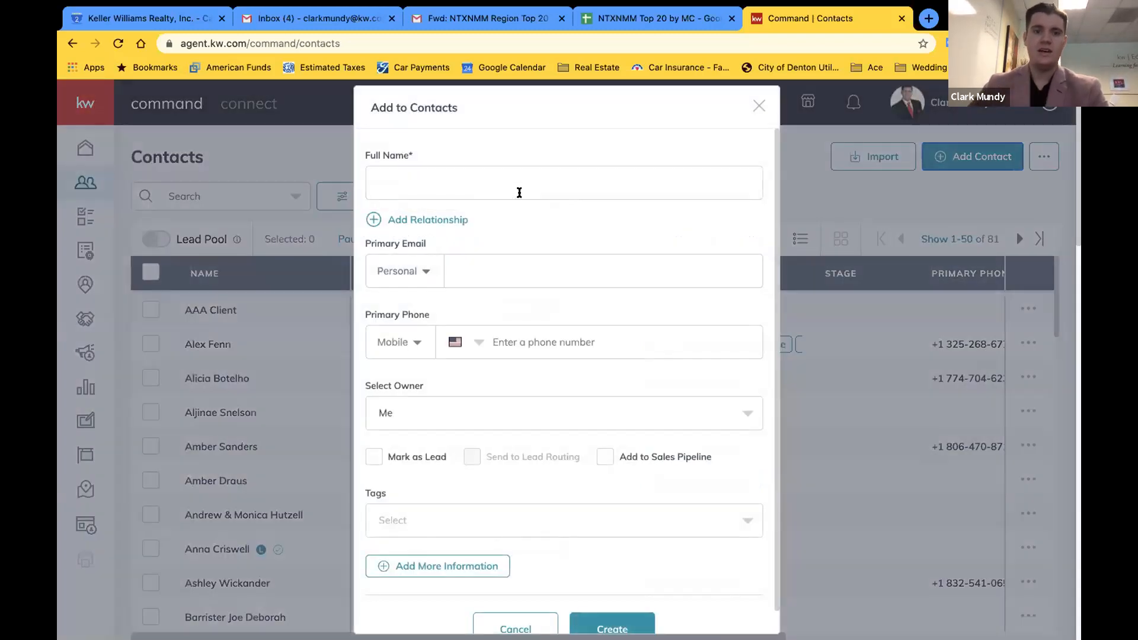
# Enter the test contact's full name and personal e-mail address
pyautogui.click(519, 193)
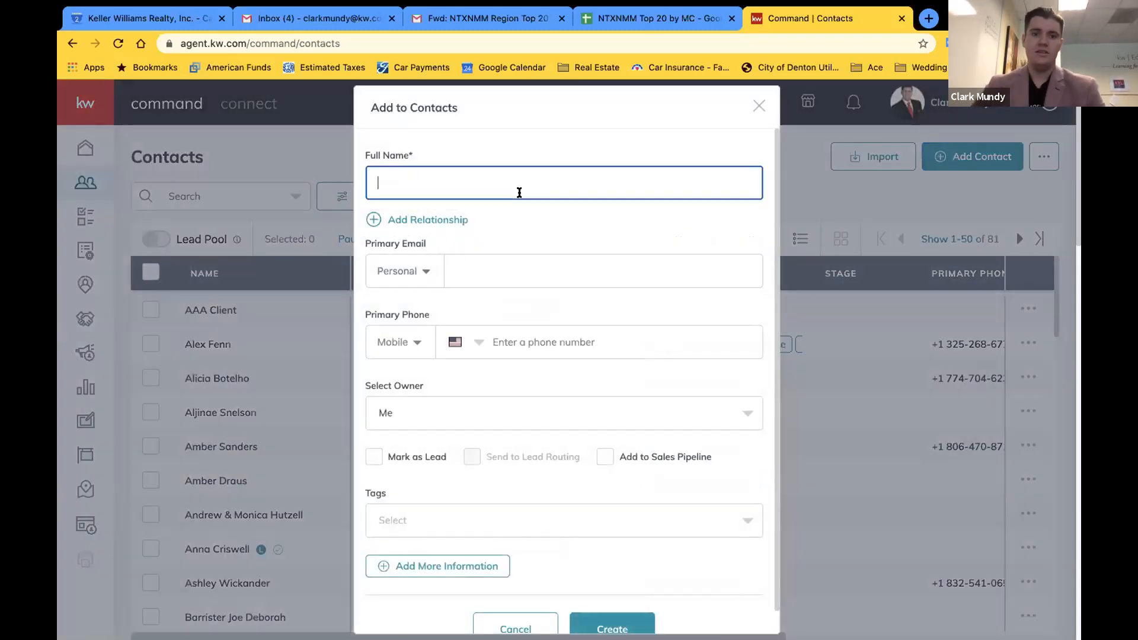
pyautogui.write('Testy McTest')
pyautogui.click(529, 211)
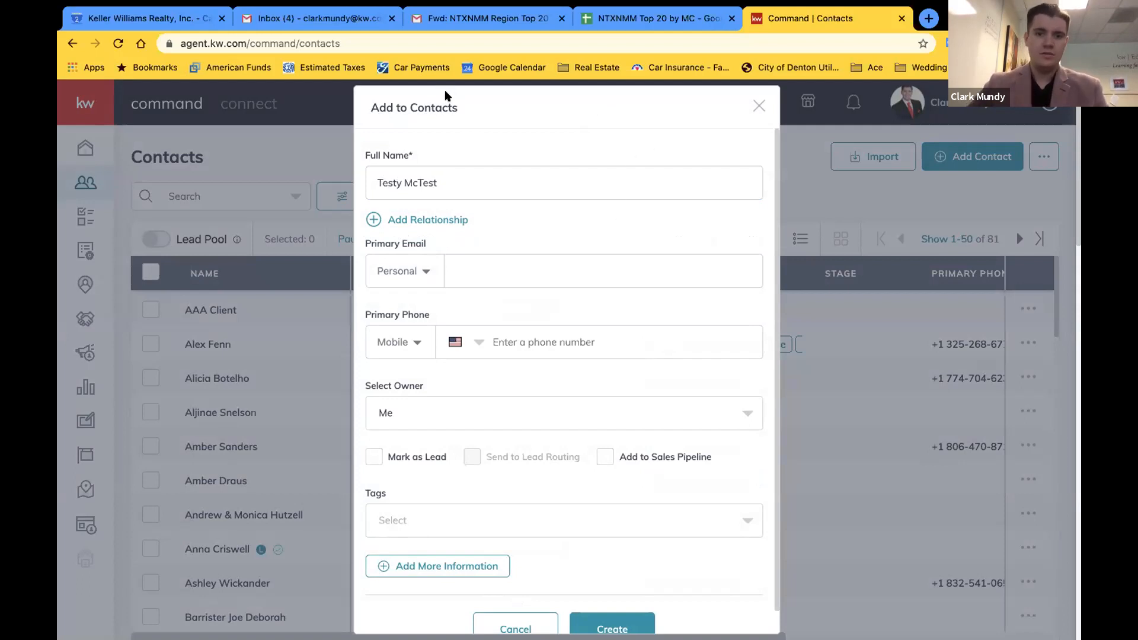
pyautogui.click(452, 180)
pyautogui.click(486, 272)
# Add the contact's mobile phone number and create the contact
pyautogui.click(589, 336)
pyautogui.write('1 (234) 561-2321')
pyautogui.click(551, 368)
pyautogui.scroll(-1, 545, 367)
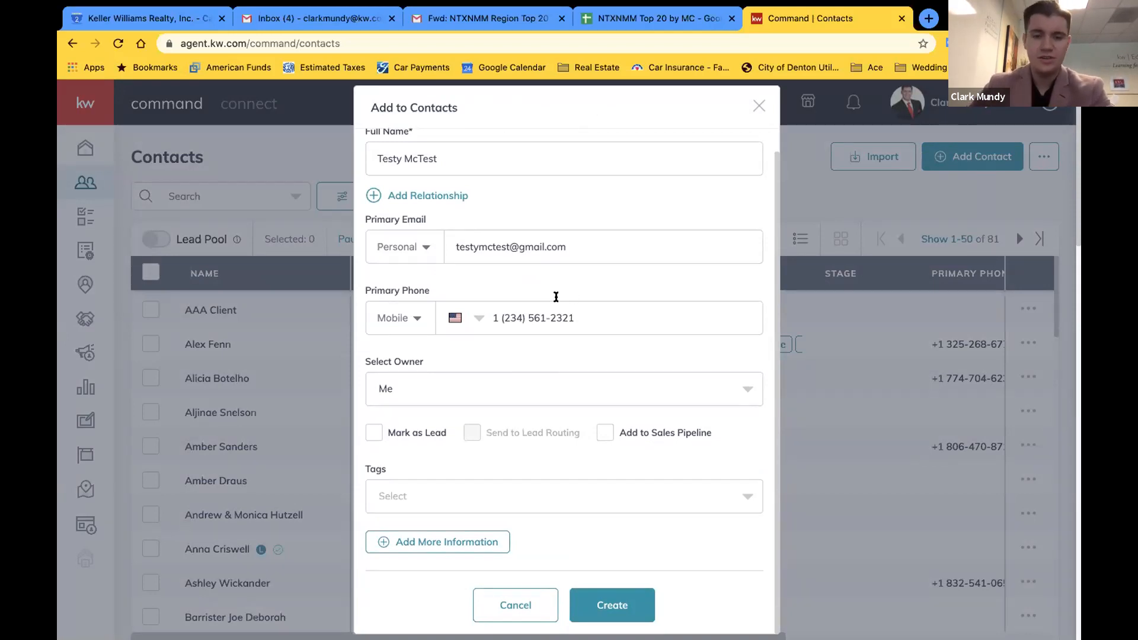
pyautogui.scroll(1, 593, 303)
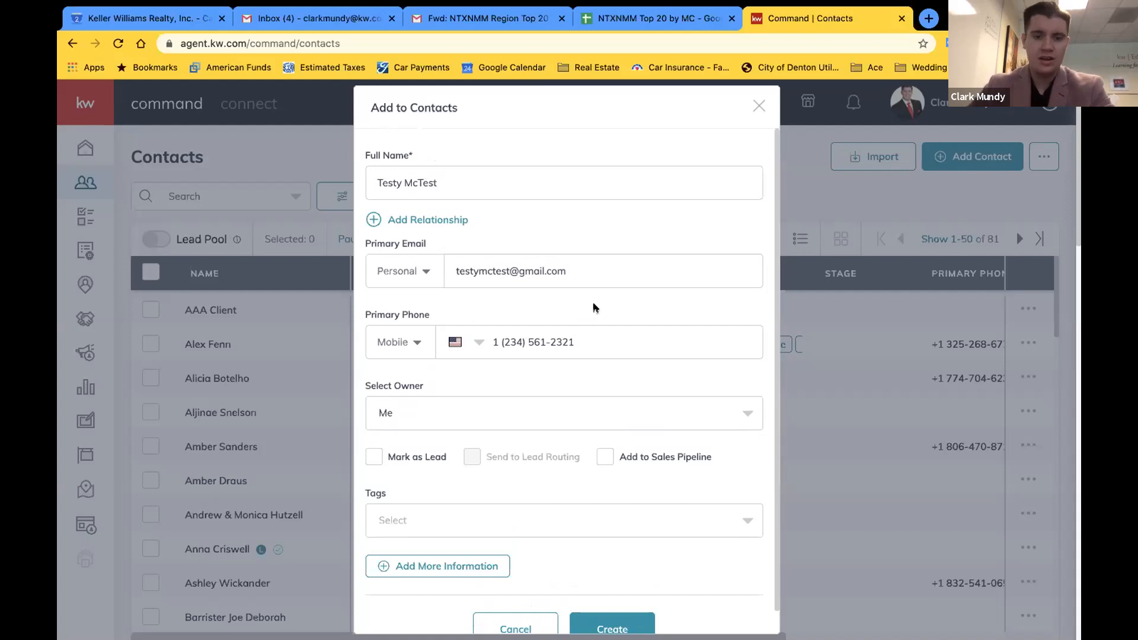
pyautogui.scroll(-1, 531, 455)
pyautogui.scroll(1, 531, 455)
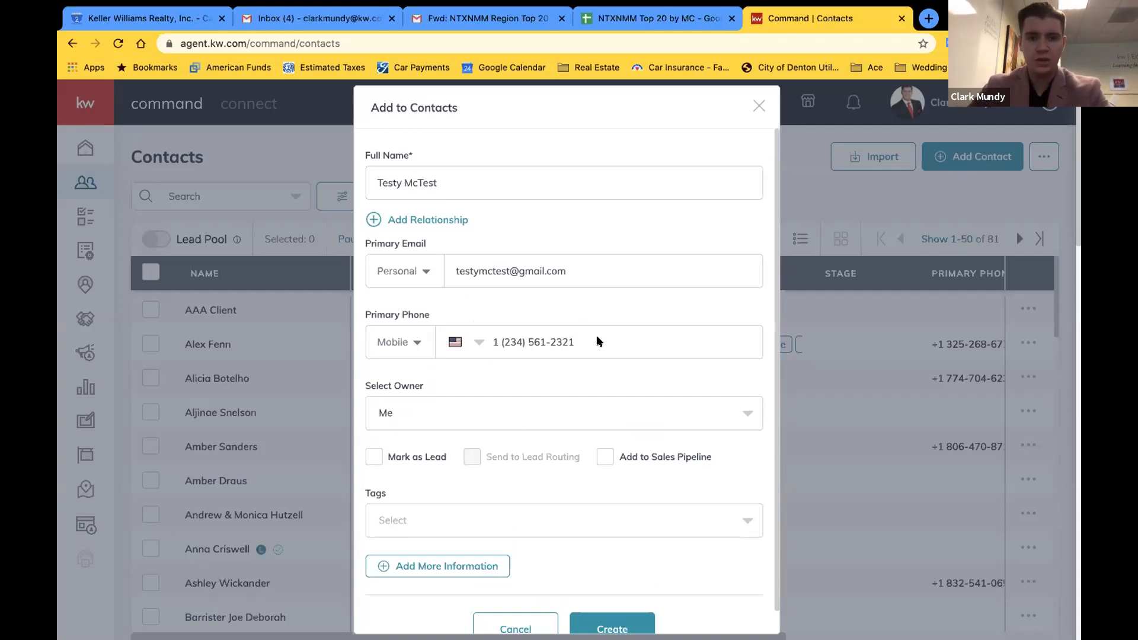
pyautogui.scroll(-1, 623, 515)
pyautogui.click(590, 603)
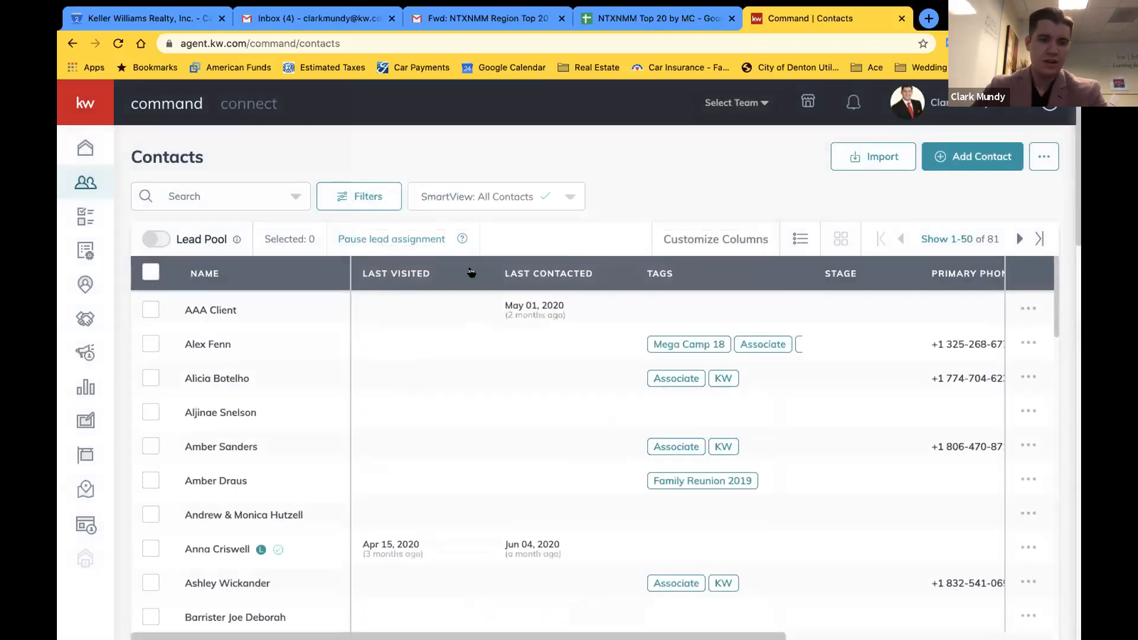
# Search the contacts for the new test contact and open its detail page
pyautogui.click(235, 195)
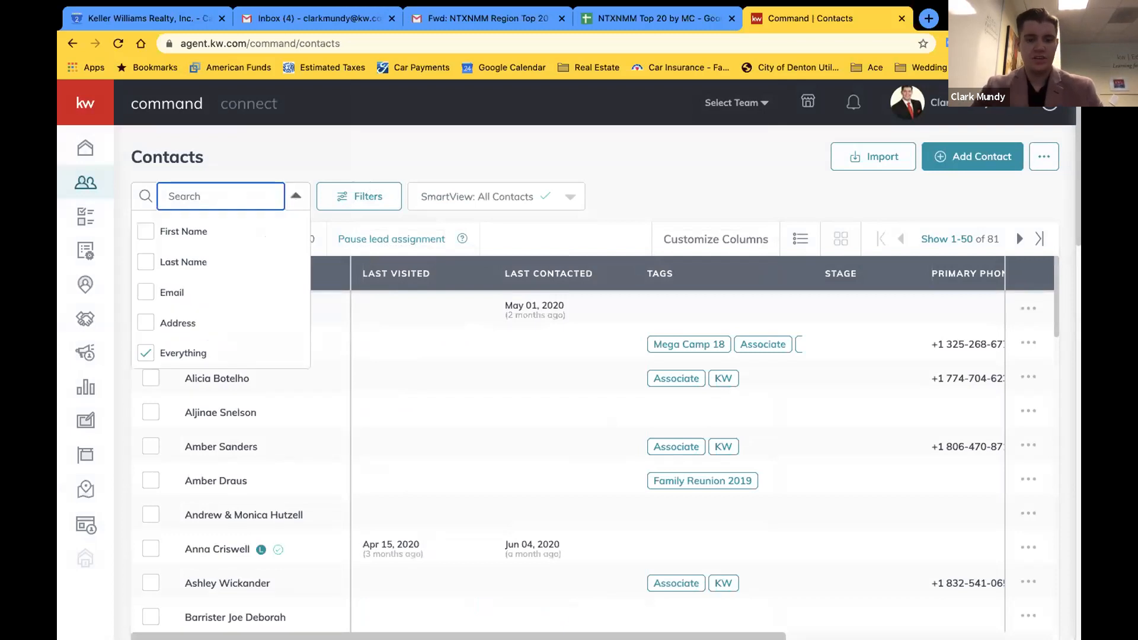
pyautogui.write('testy')
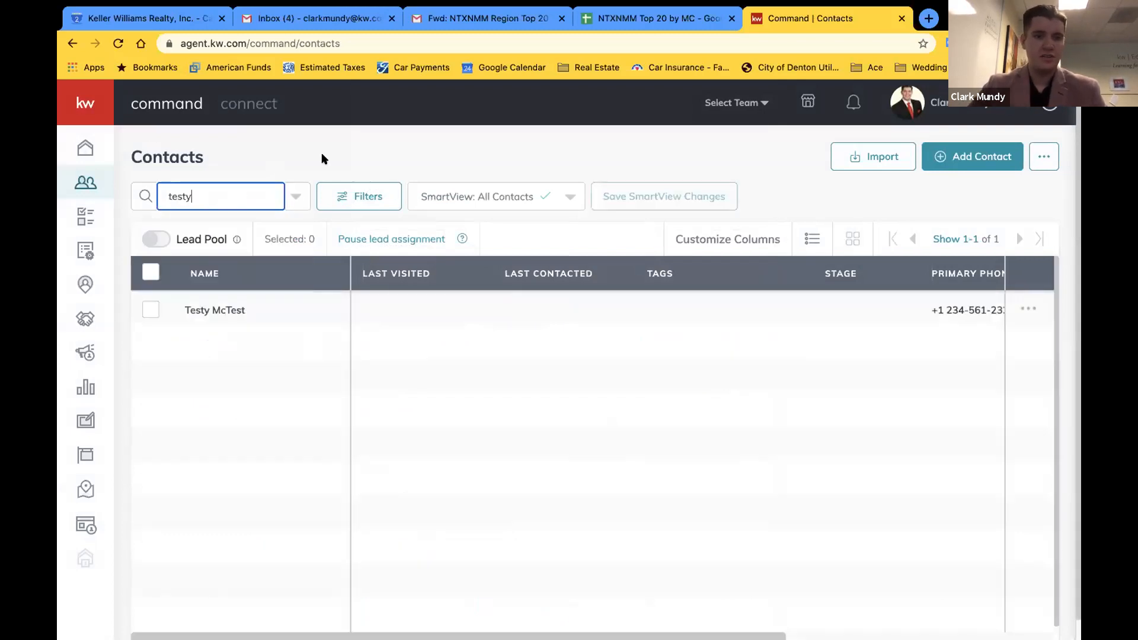
pyautogui.click(221, 307)
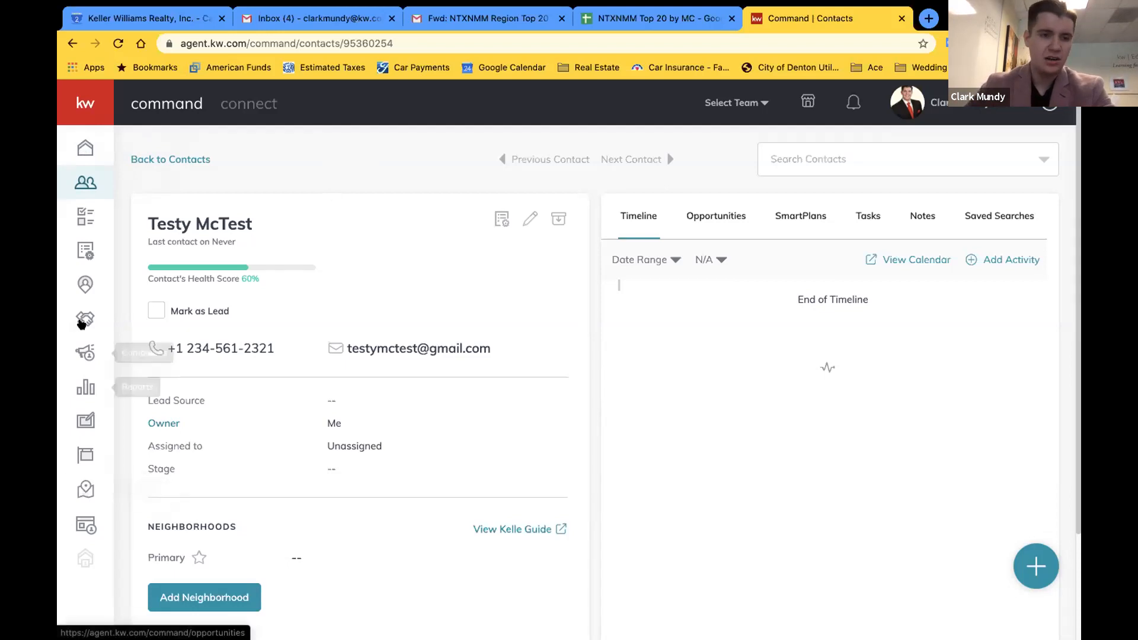
pyautogui.click(85, 318)
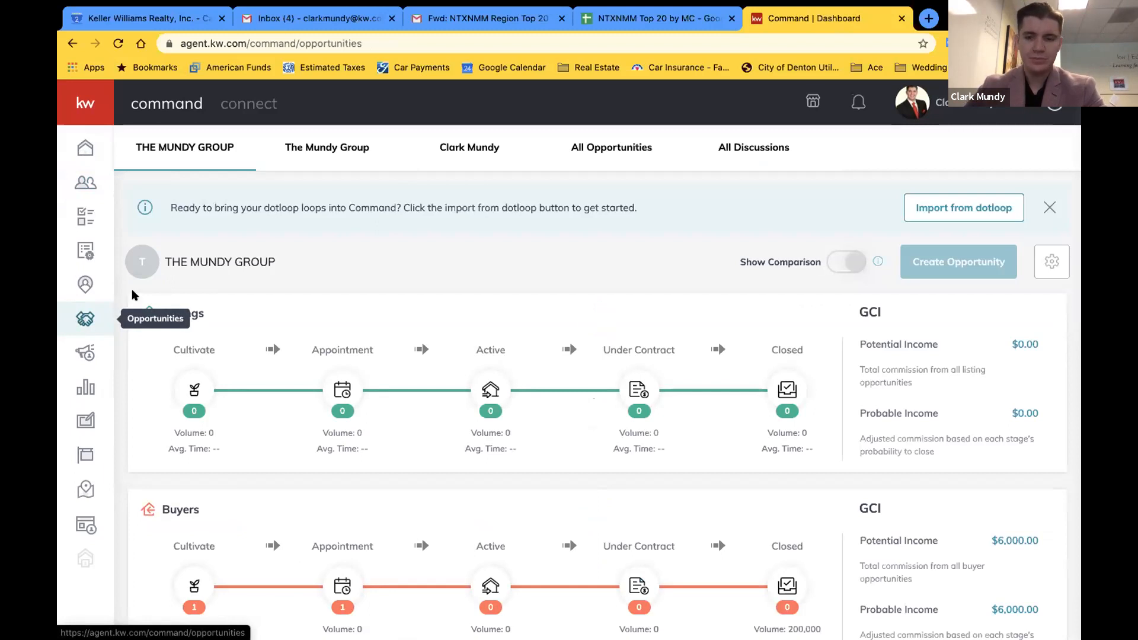
# Switch to the team's opportunities pipeline and begin a new opportunity
pyautogui.scroll(-2, 583, 275)
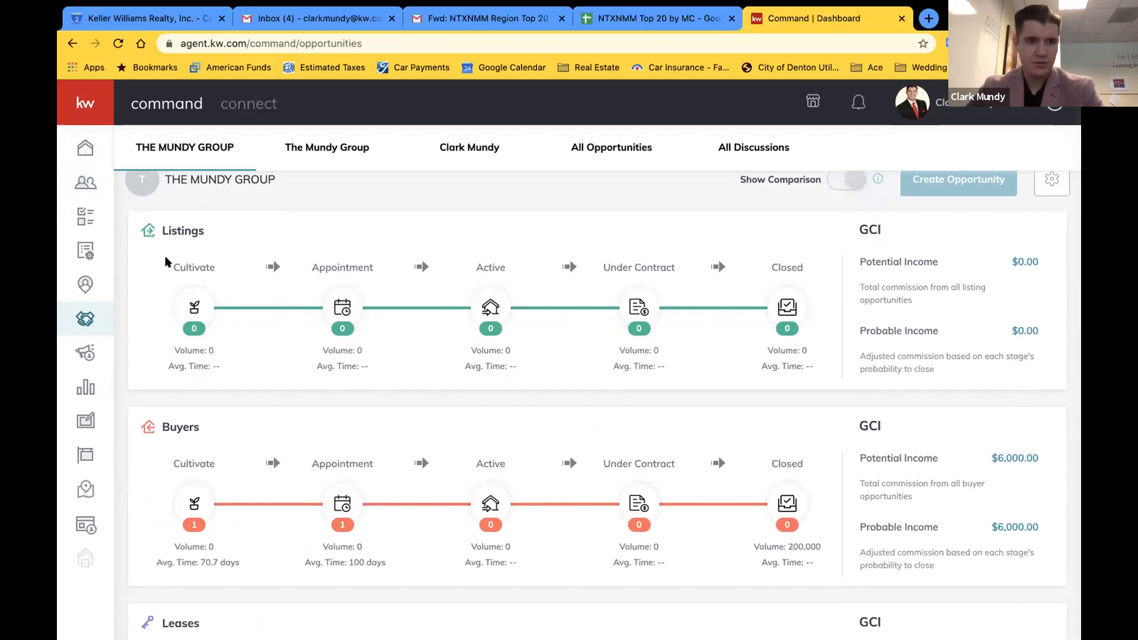
pyautogui.scroll(-2, 159, 314)
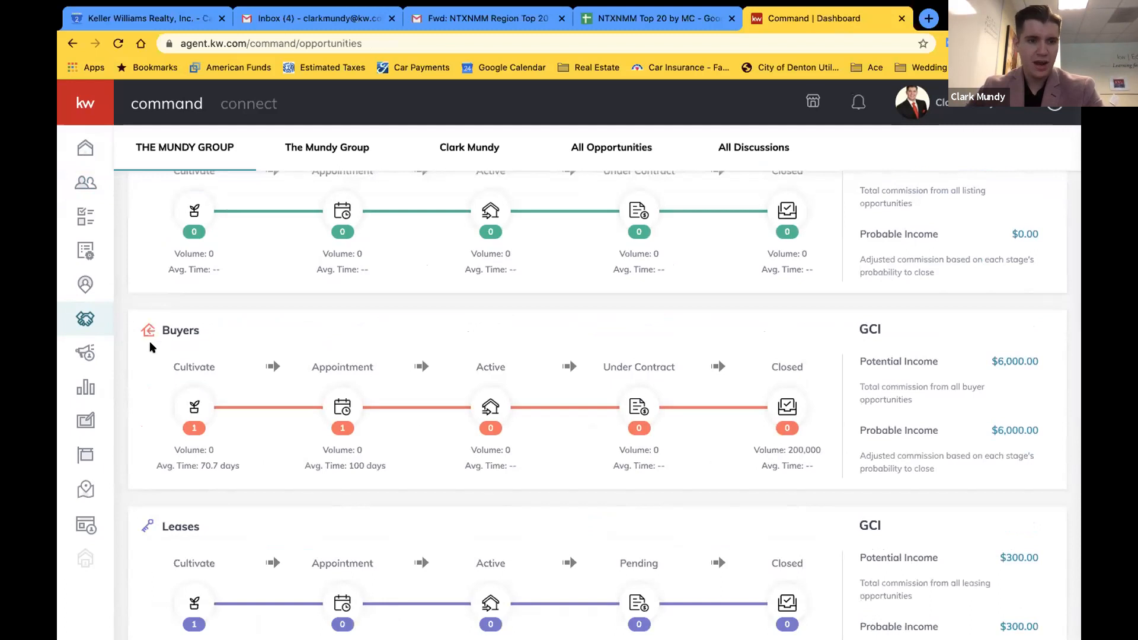
pyautogui.scroll(-2, 145, 380)
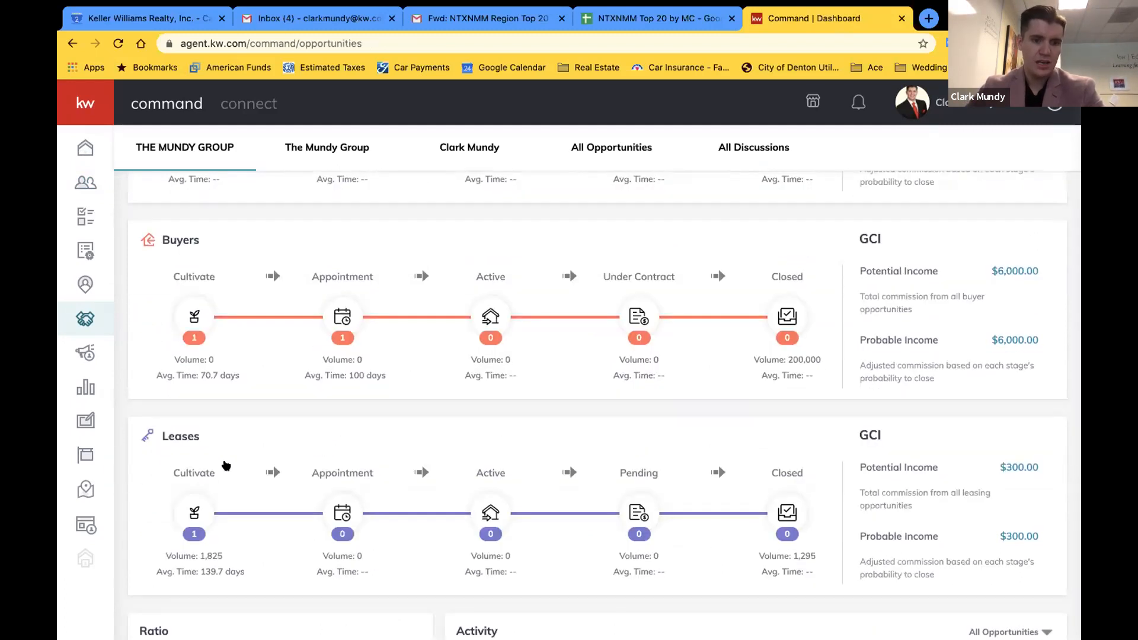
pyautogui.scroll(5, 224, 465)
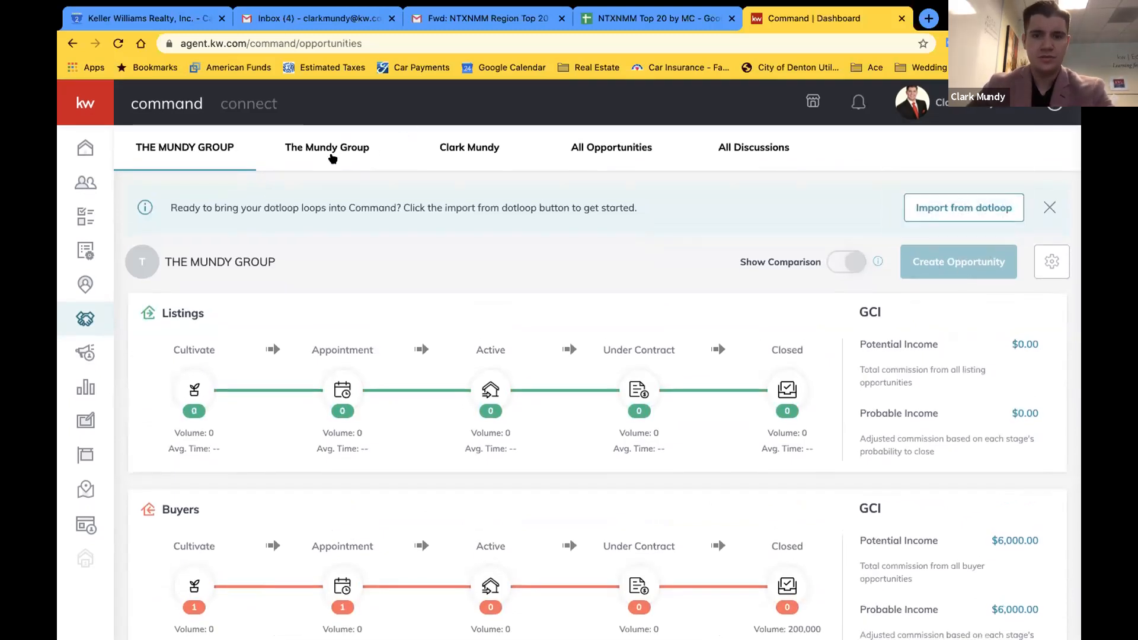
pyautogui.click(333, 157)
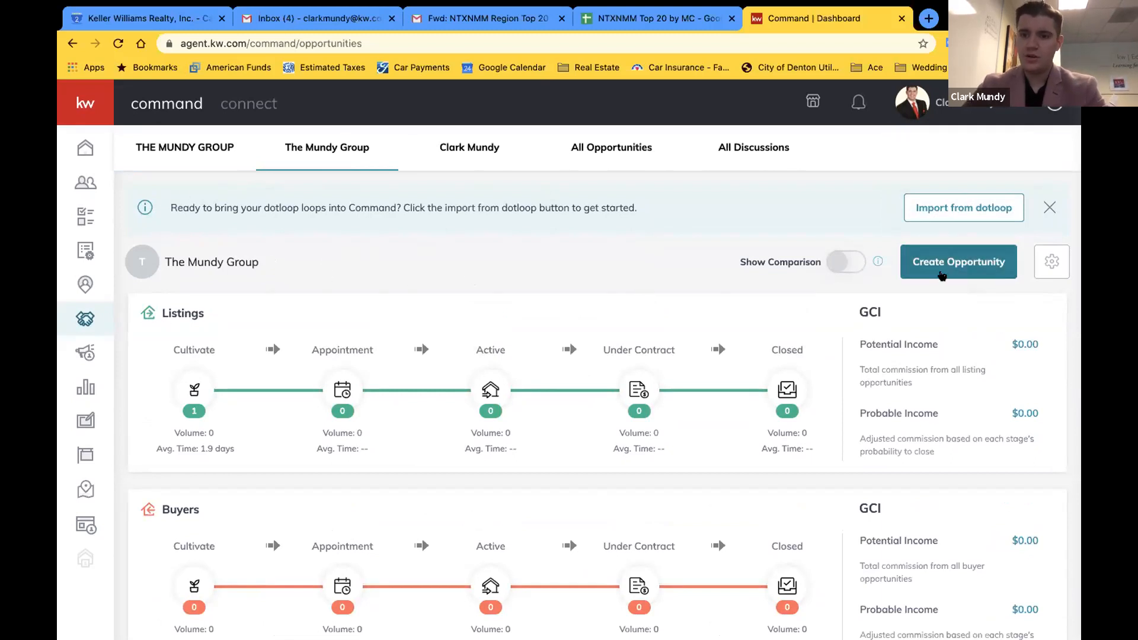
pyautogui.click(943, 275)
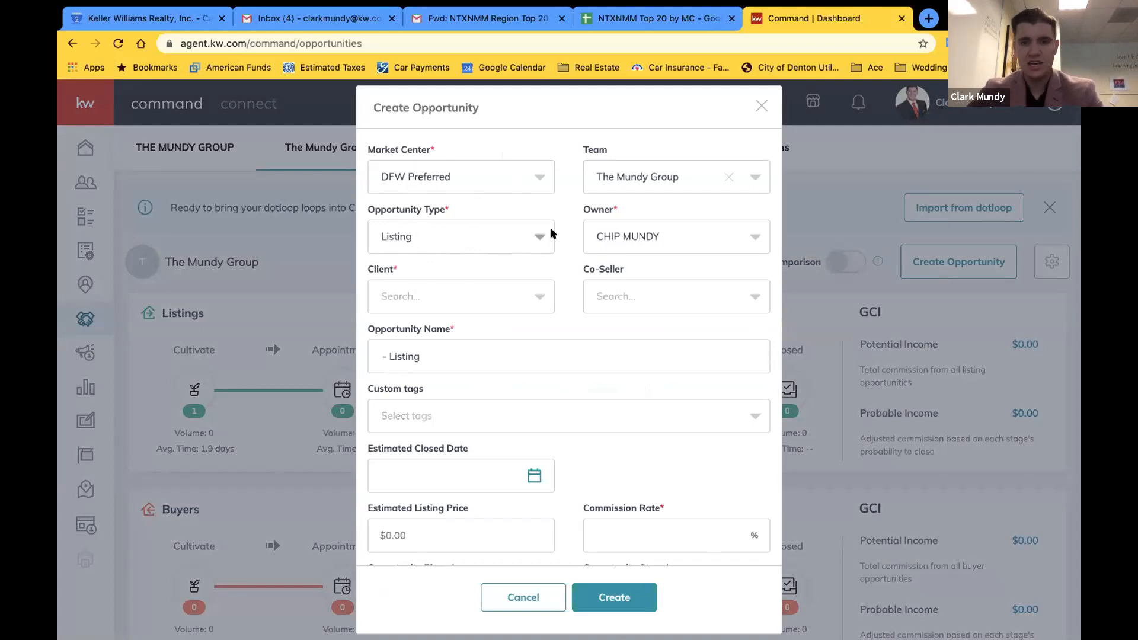
# Make the opportunity a Buyer type with the test contact as client
pyautogui.click(528, 238)
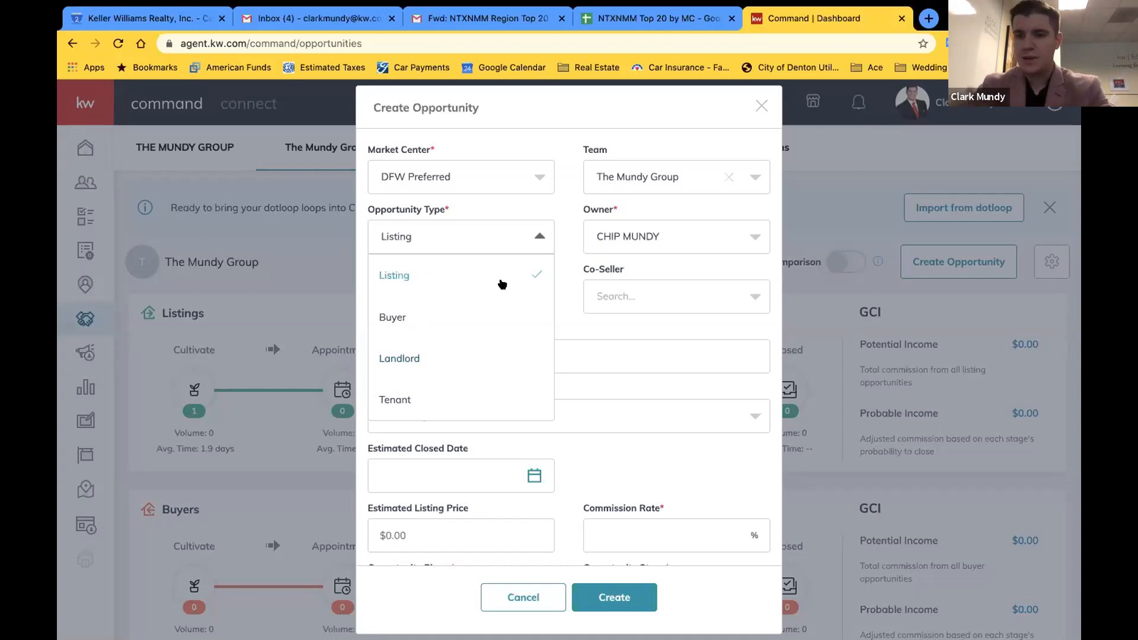
pyautogui.click(400, 318)
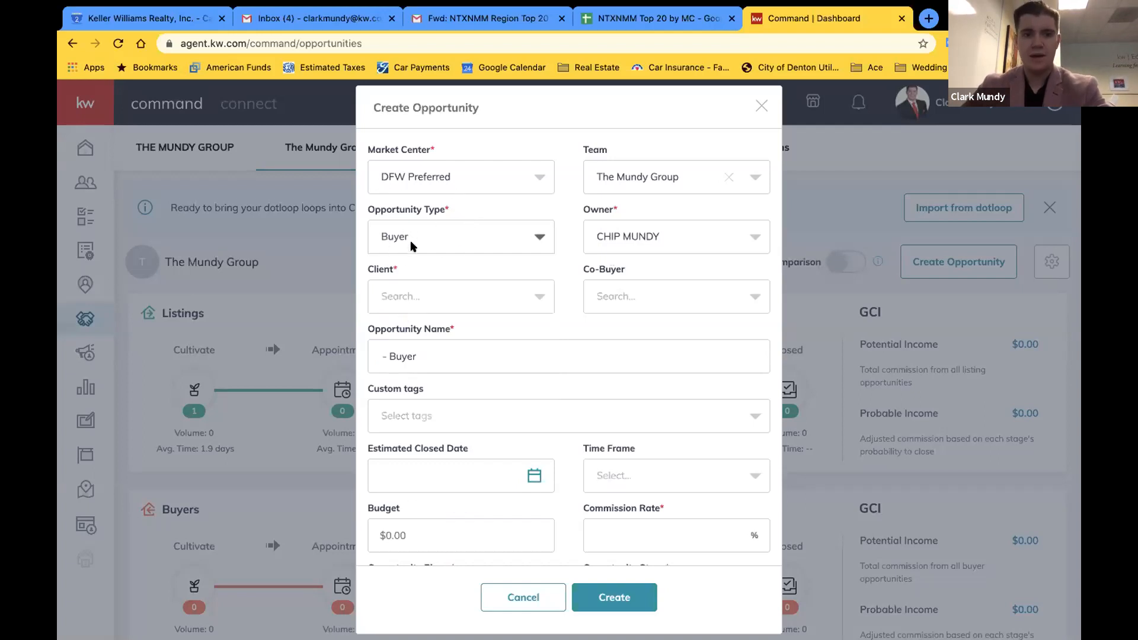
pyautogui.click(474, 290)
pyautogui.write('testy')
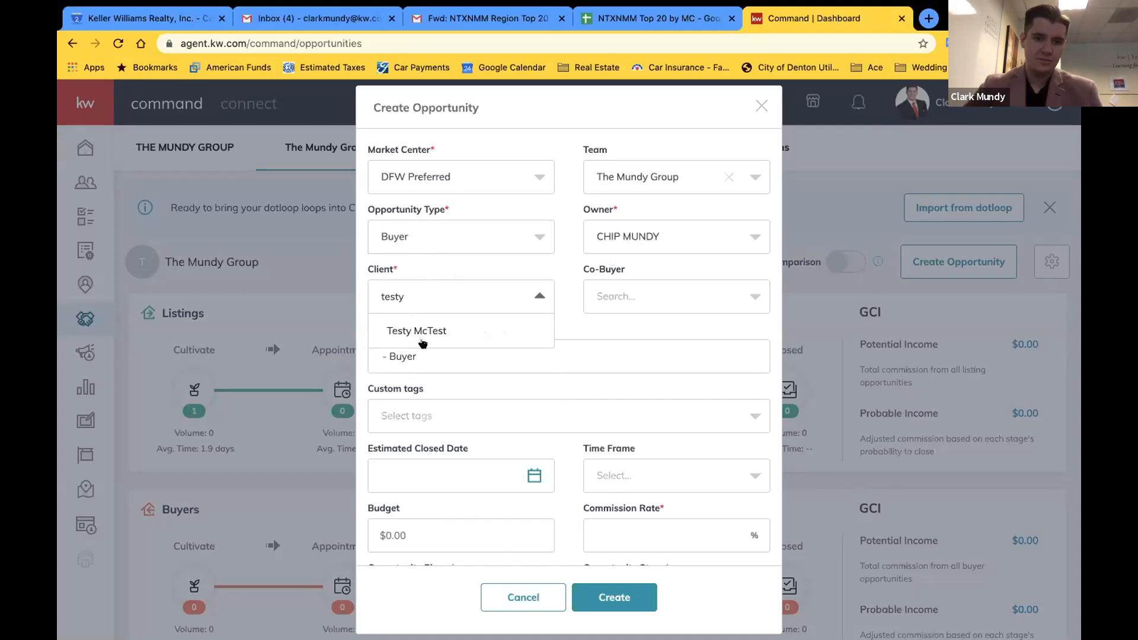
pyautogui.press('BackSpace')
pyautogui.press('BackSpace')
pyautogui.press('BackSpace')
pyautogui.press('BackSpace')
pyautogui.press('BackSpace')
pyautogui.write('fake')
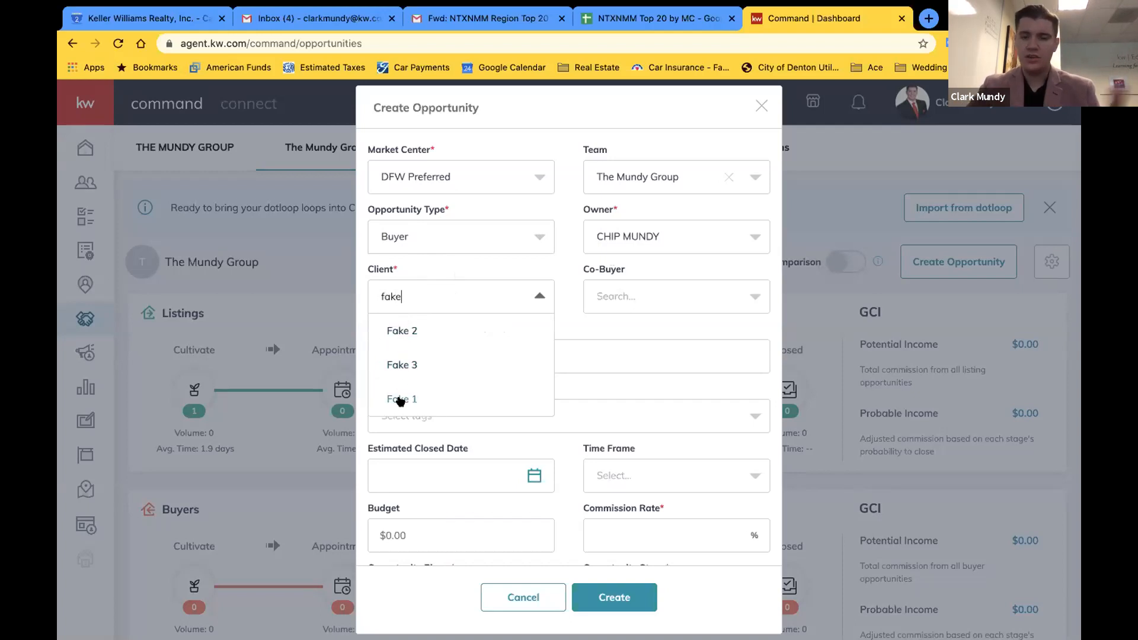
pyautogui.press('BackSpace')
pyautogui.press('BackSpace')
pyautogui.press('BackSpace')
pyautogui.press('BackSpace')
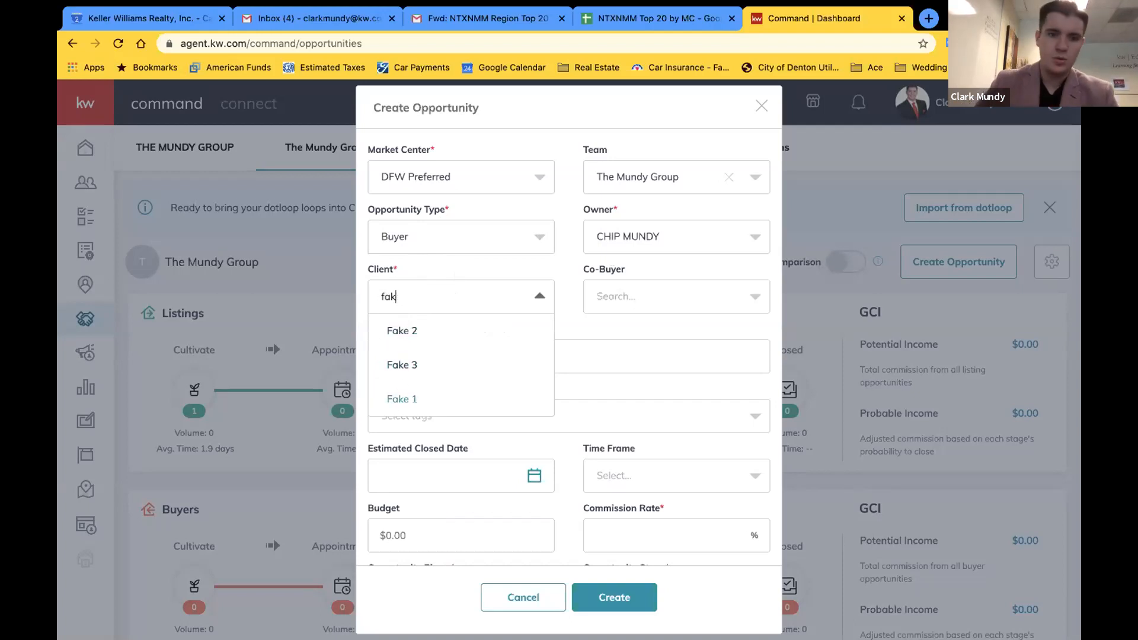
pyautogui.write('test')
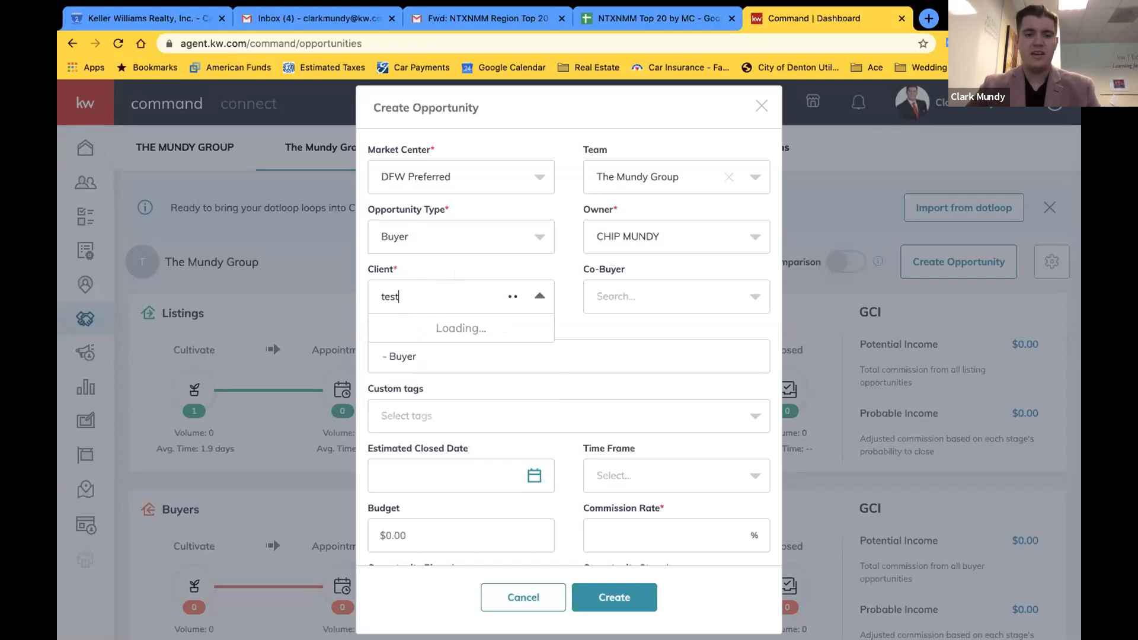
pyautogui.click(431, 330)
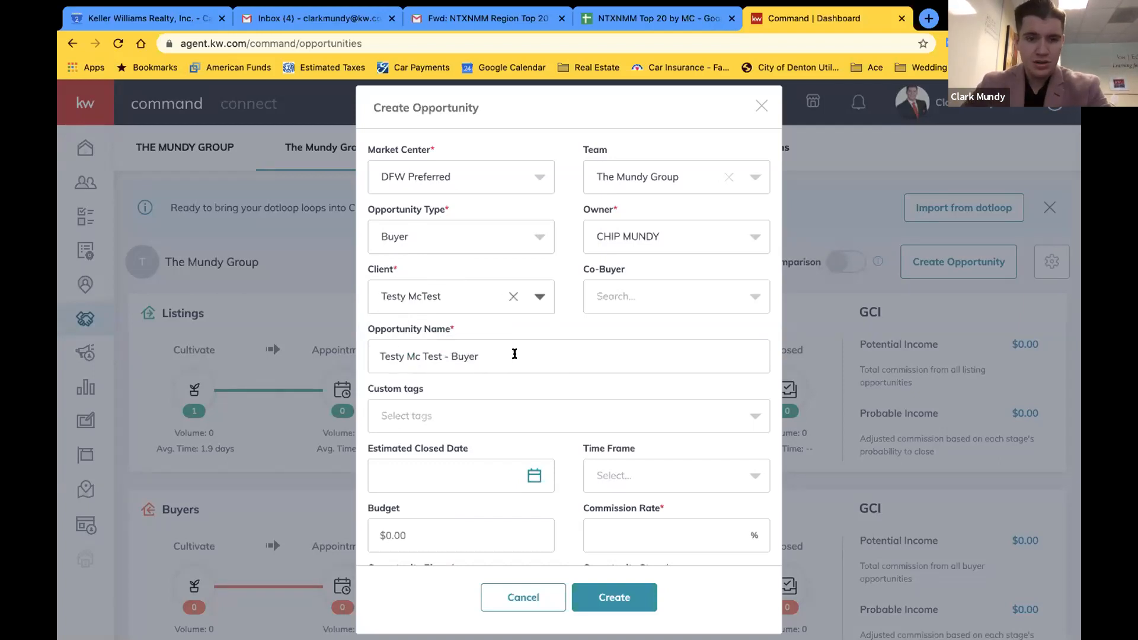
# Keep the generated opportunity name and enter a 3% commission rate
pyautogui.click(482, 347)
pyautogui.tripleClick(526, 361)
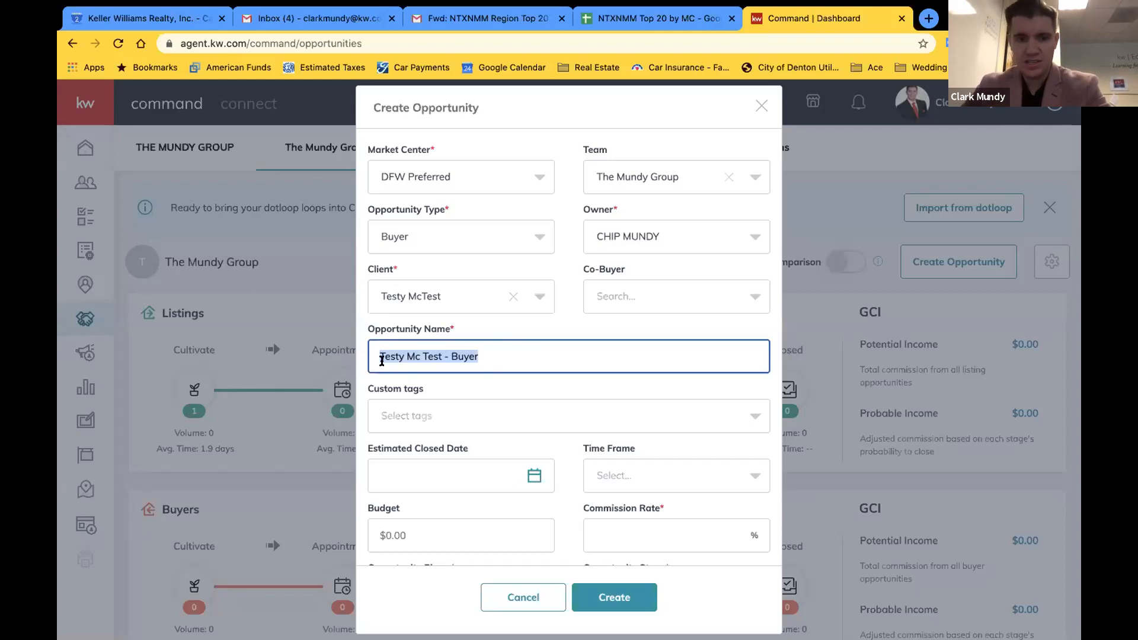
pyautogui.click(565, 323)
pyautogui.scroll(-3, 564, 392)
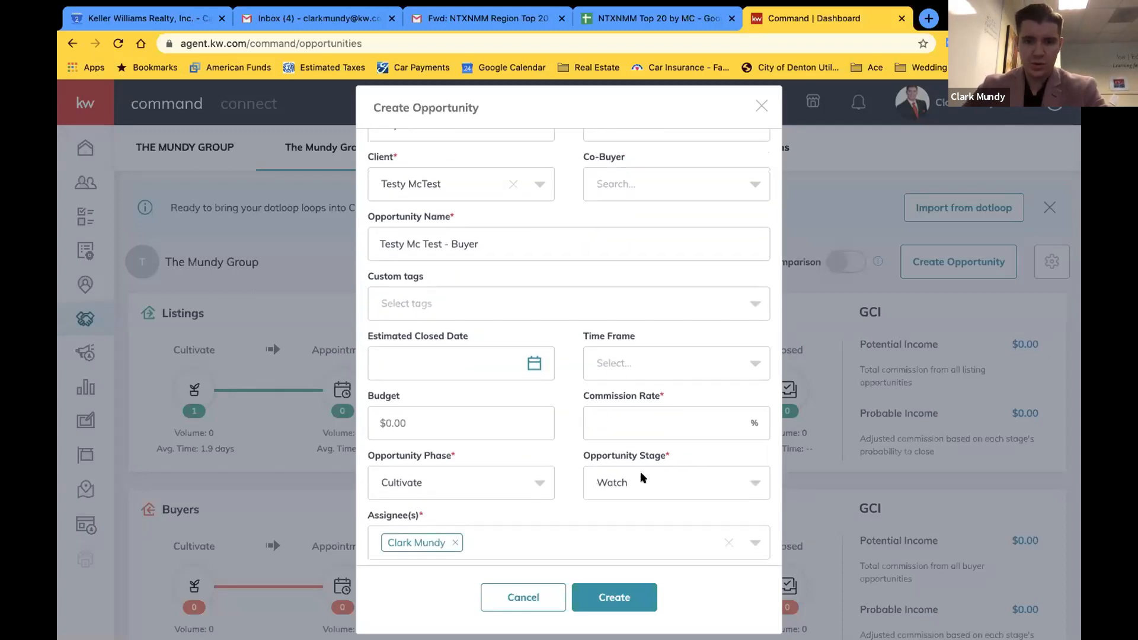
pyautogui.click(644, 427)
pyautogui.write('3')
pyautogui.click(562, 388)
pyautogui.click(608, 591)
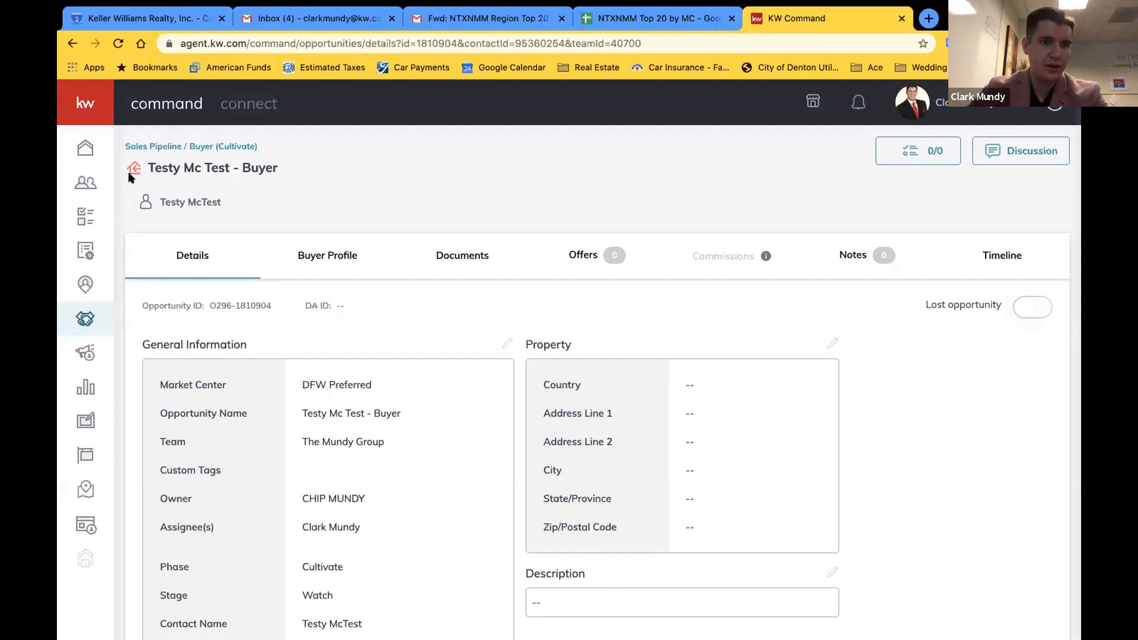
pyautogui.scroll(5, 141, 160)
pyautogui.scroll(4, 141, 160)
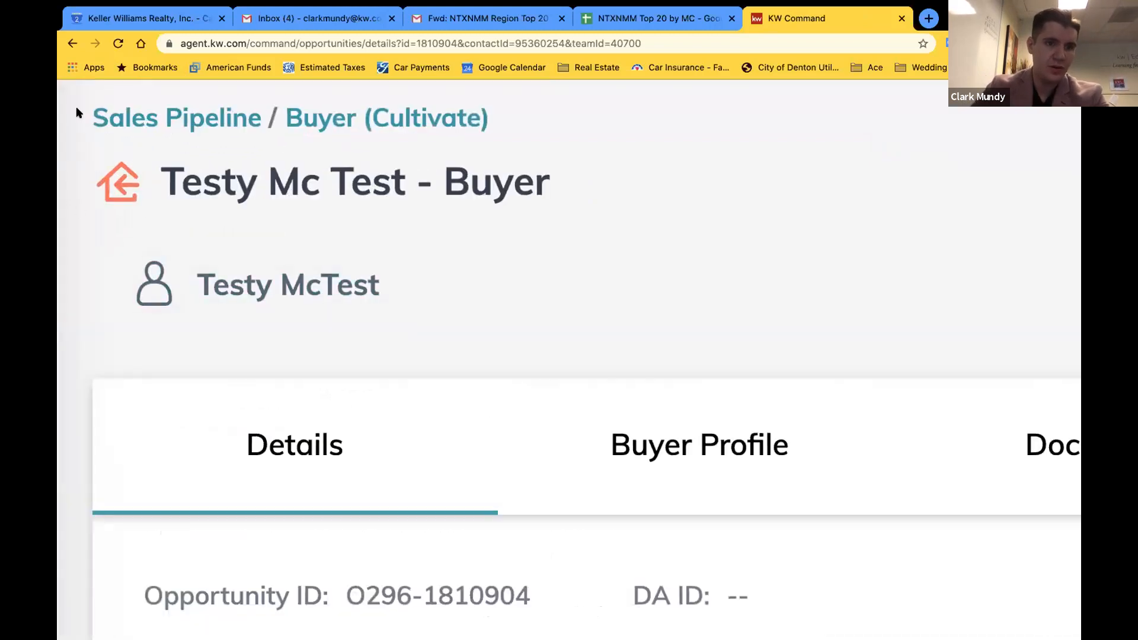
pyautogui.scroll(-8, 152, 213)
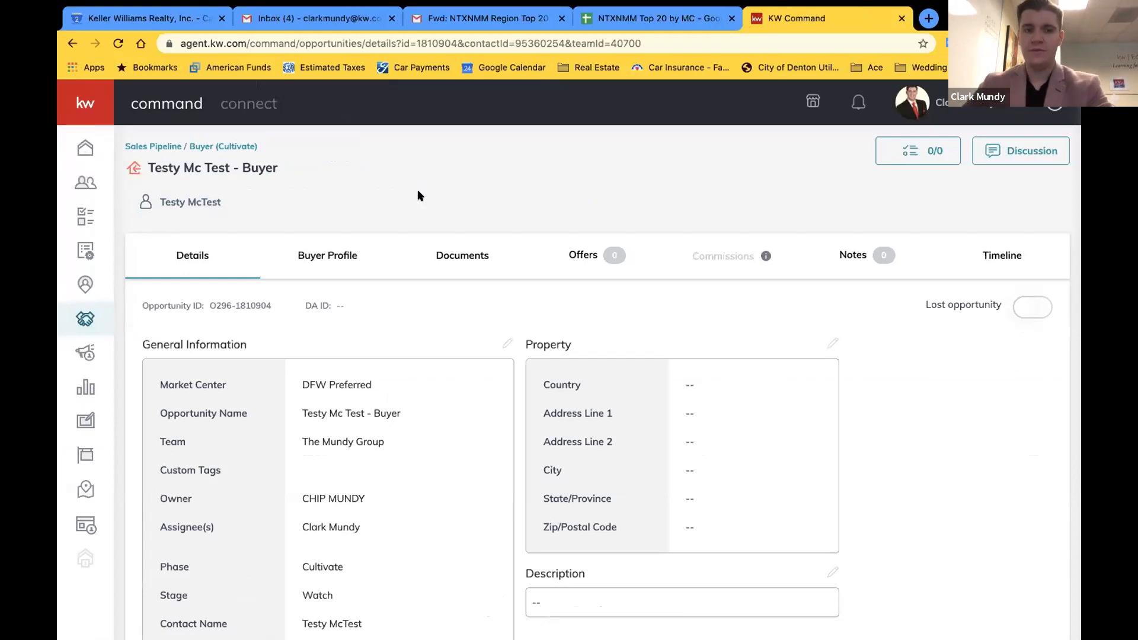
pyautogui.scroll(-3, 418, 195)
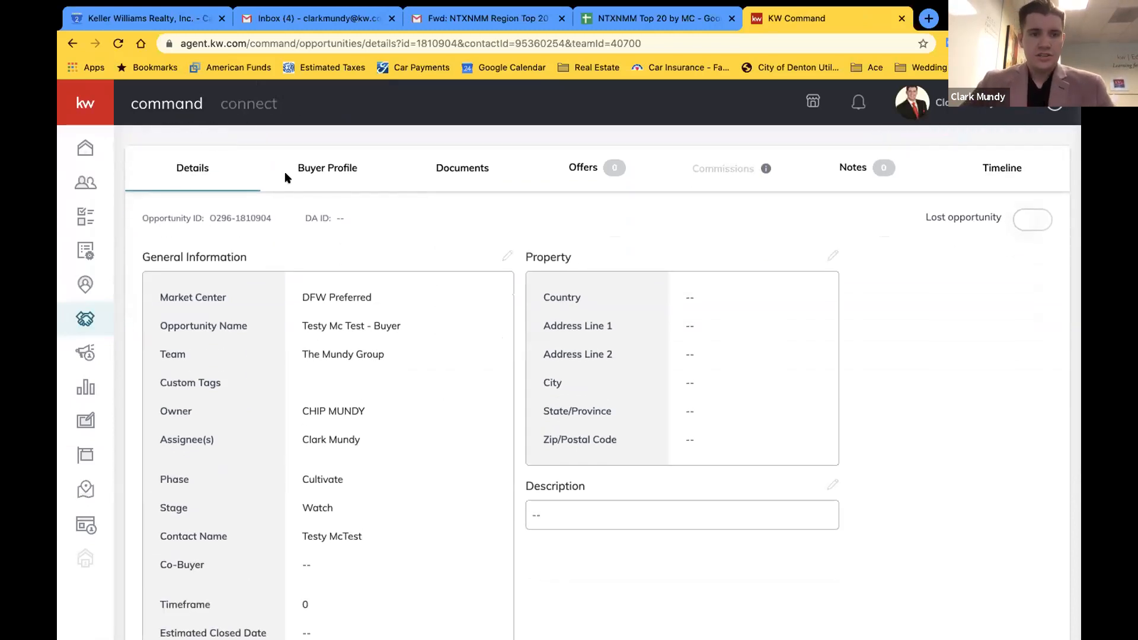
pyautogui.scroll(-1, 417, 405)
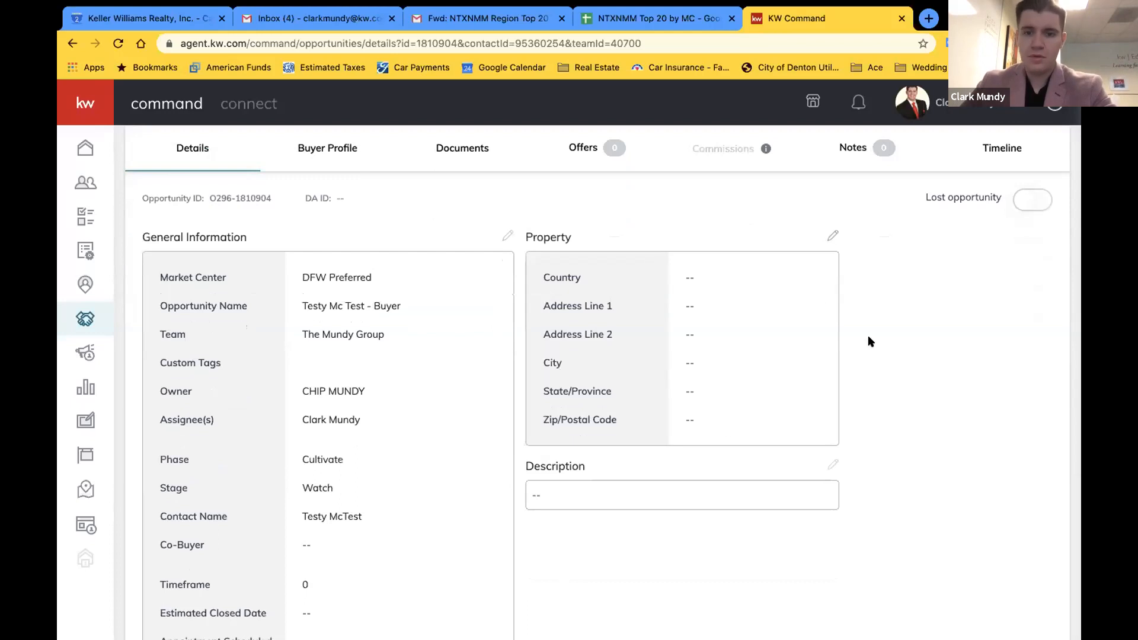
pyautogui.scroll(-3, 937, 384)
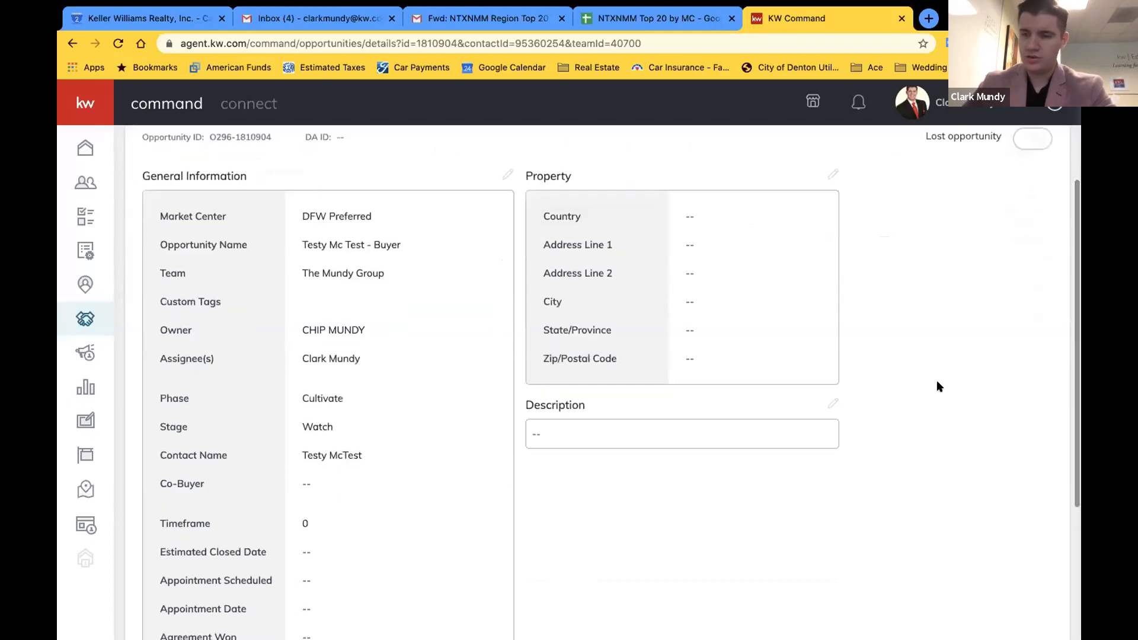
pyautogui.scroll(-9, 937, 377)
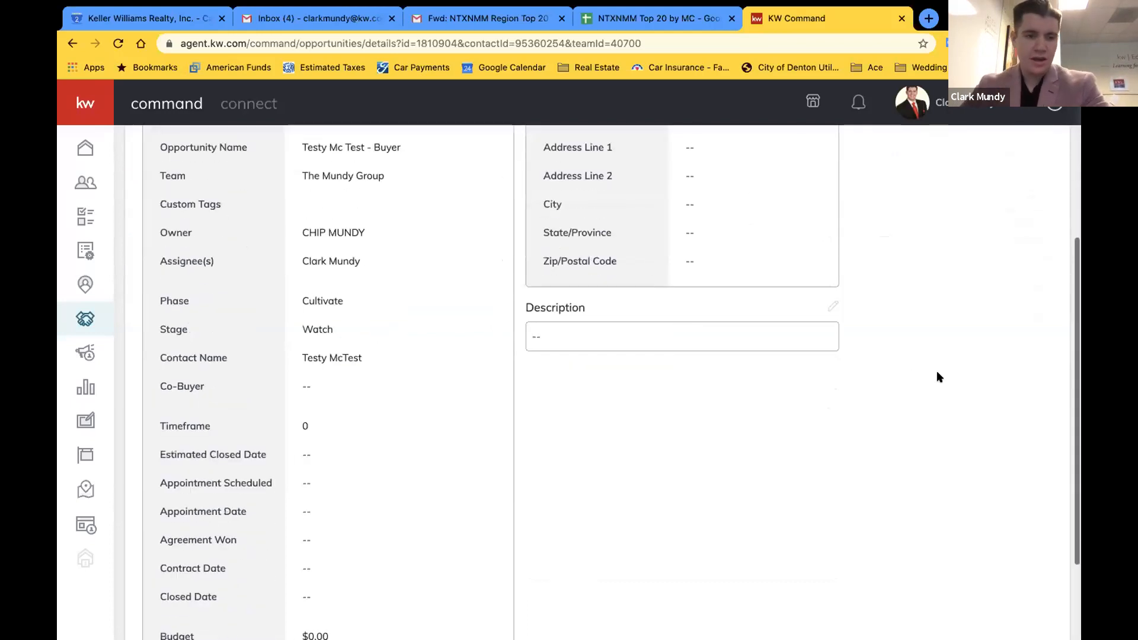
pyautogui.scroll(-2, 300, 454)
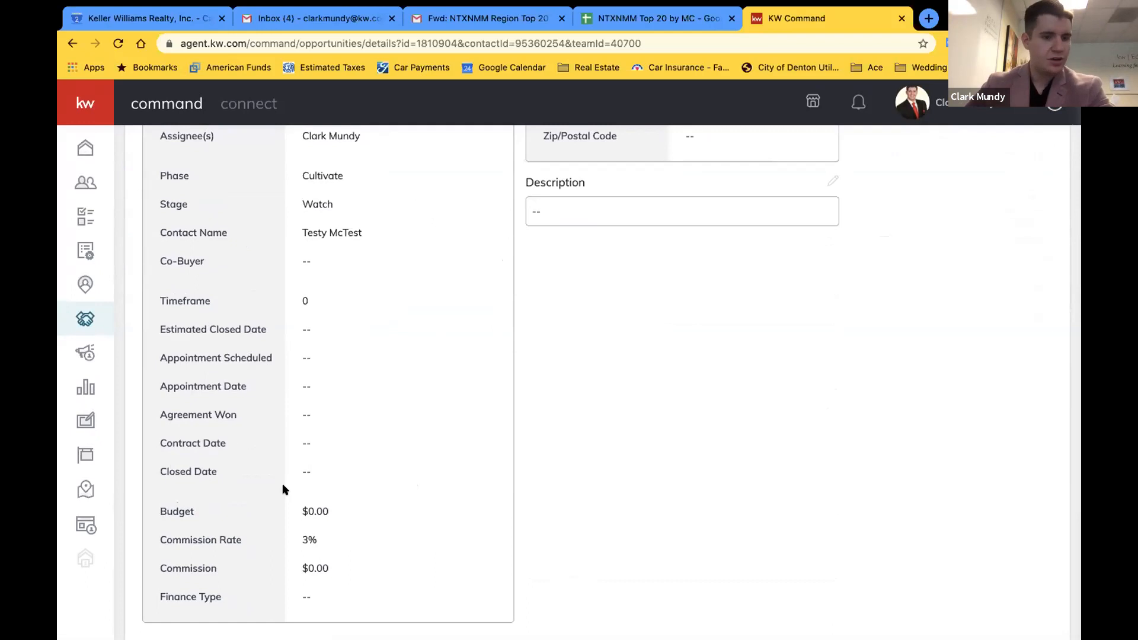
pyautogui.scroll(10, 333, 323)
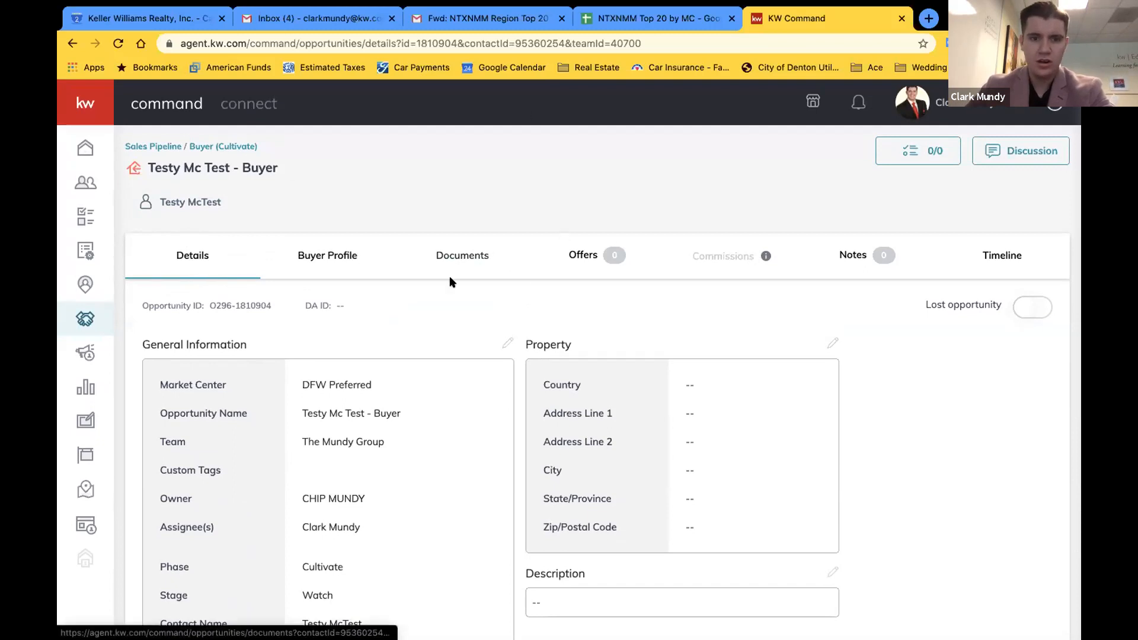
# Browse the Consultation, Under Contract and Closed document checklists in the opportunity's Documents tab
pyautogui.click(471, 266)
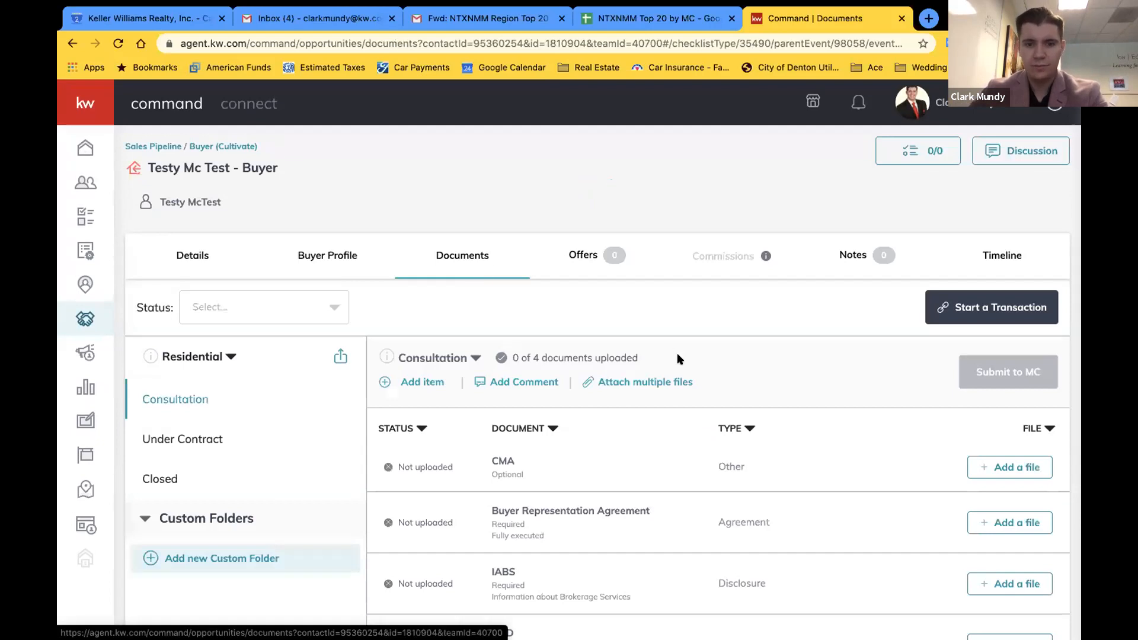
pyautogui.scroll(-1, 676, 354)
pyautogui.scroll(1, 677, 354)
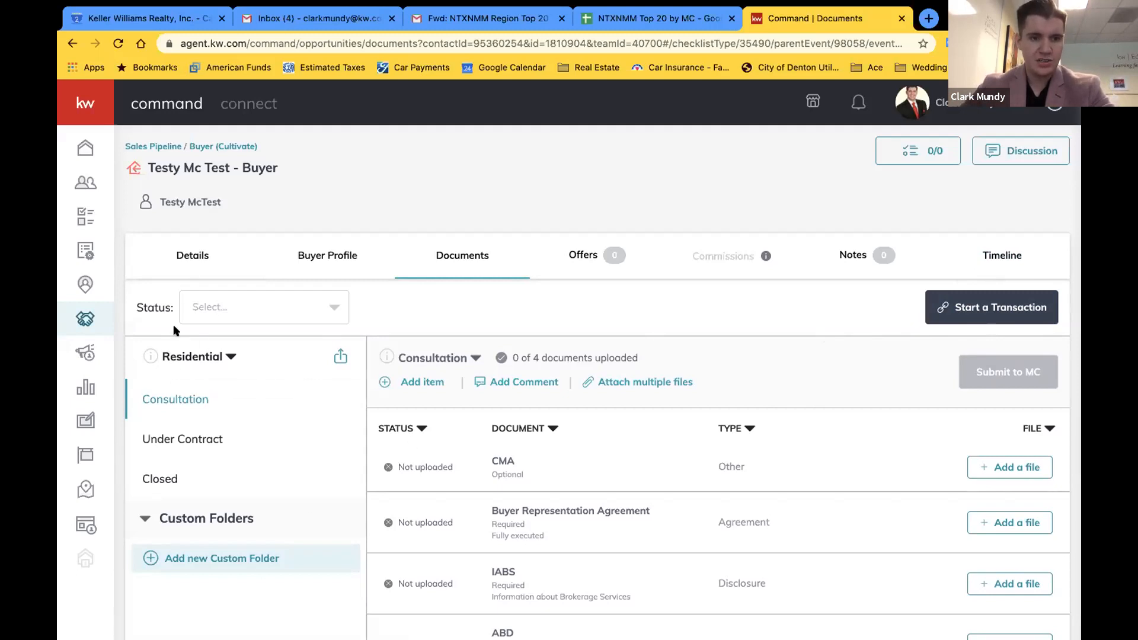
pyautogui.scroll(-1, 167, 316)
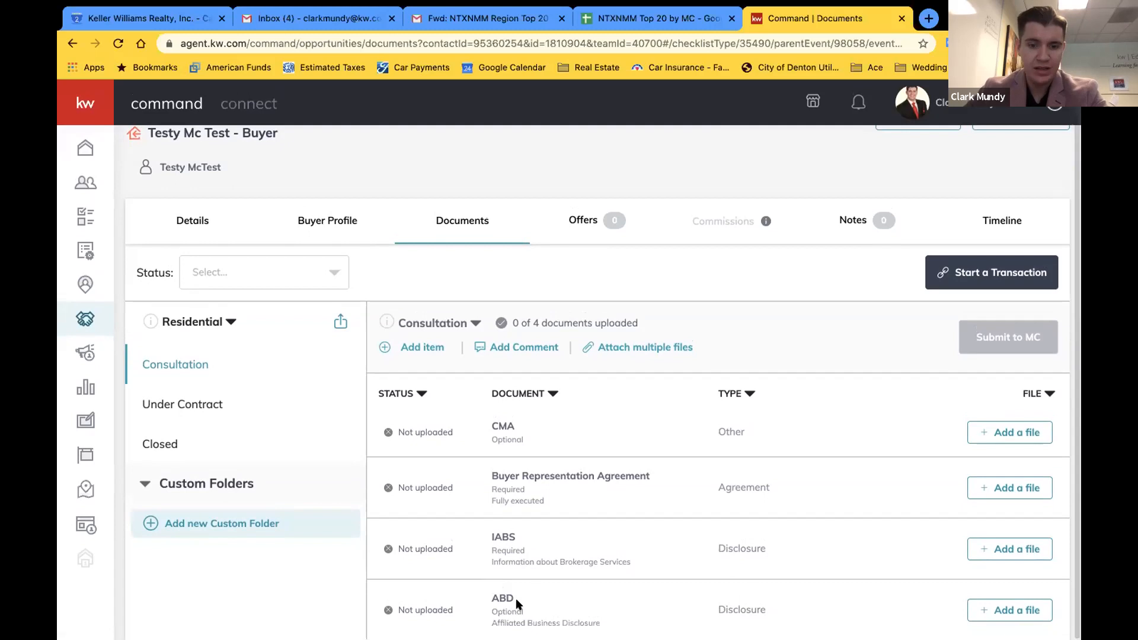
pyautogui.click(202, 400)
pyautogui.scroll(-1, 601, 463)
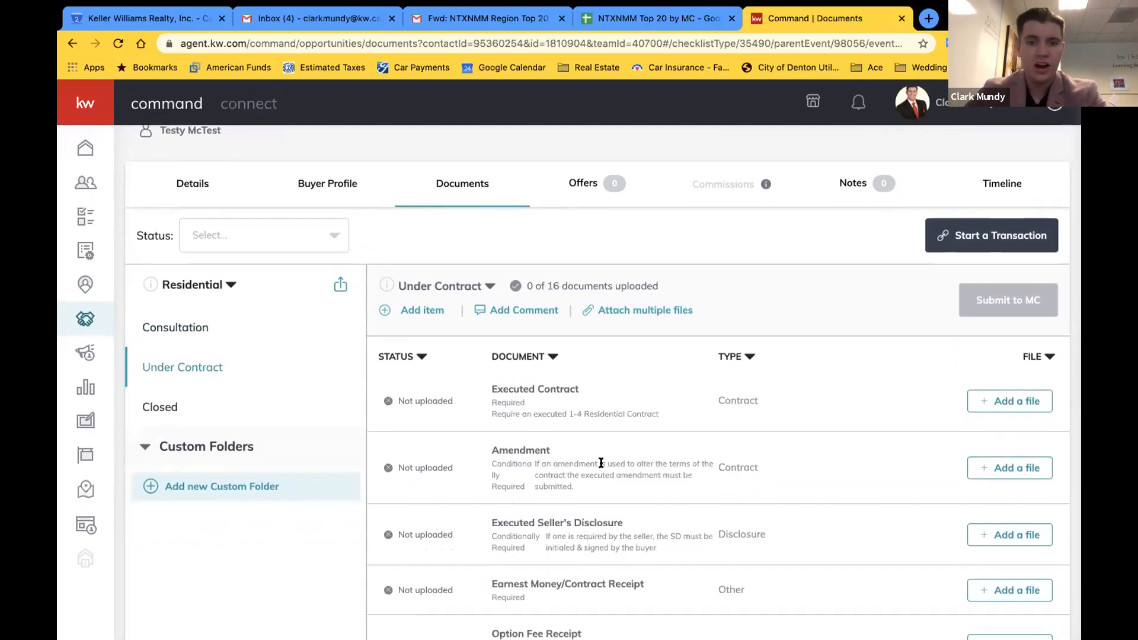
pyautogui.scroll(-2, 826, 464)
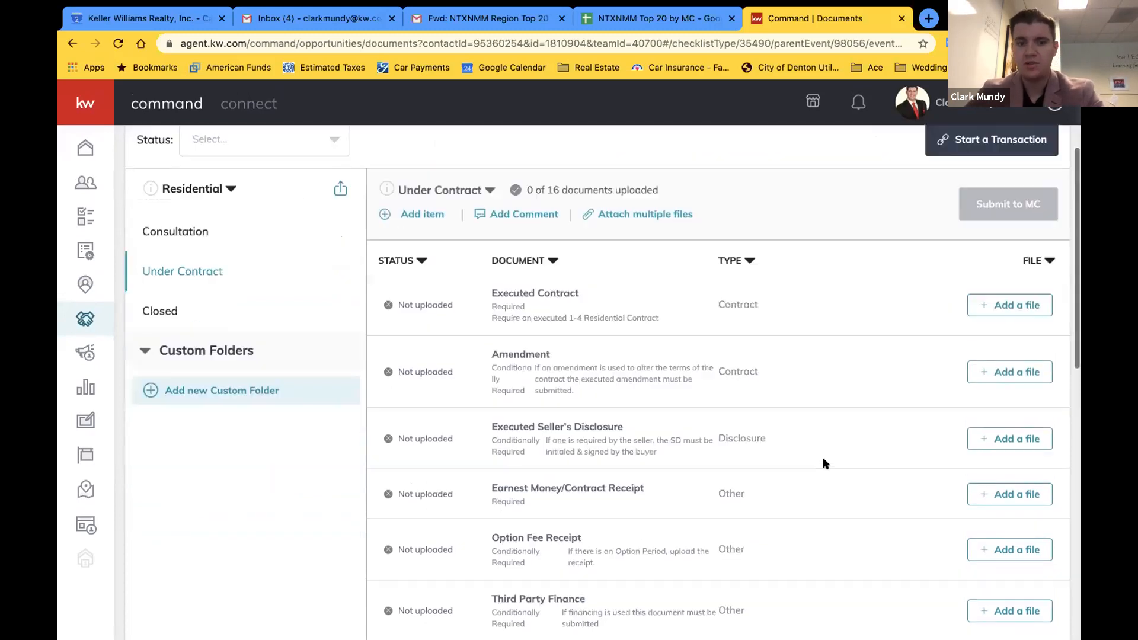
pyautogui.scroll(-2, 538, 426)
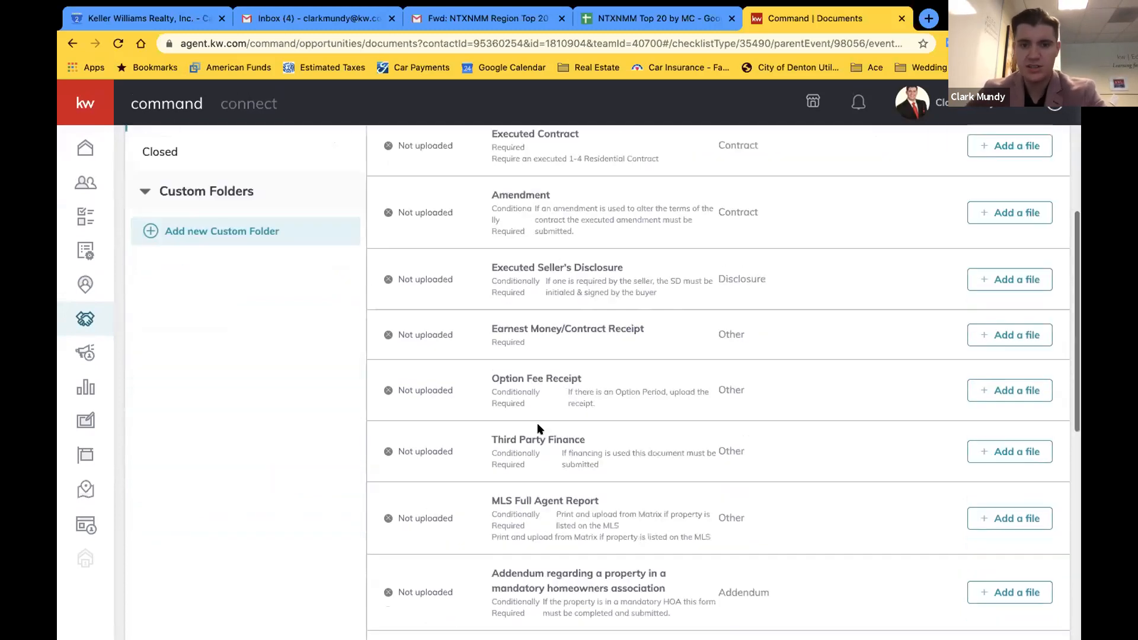
pyautogui.scroll(5, 609, 364)
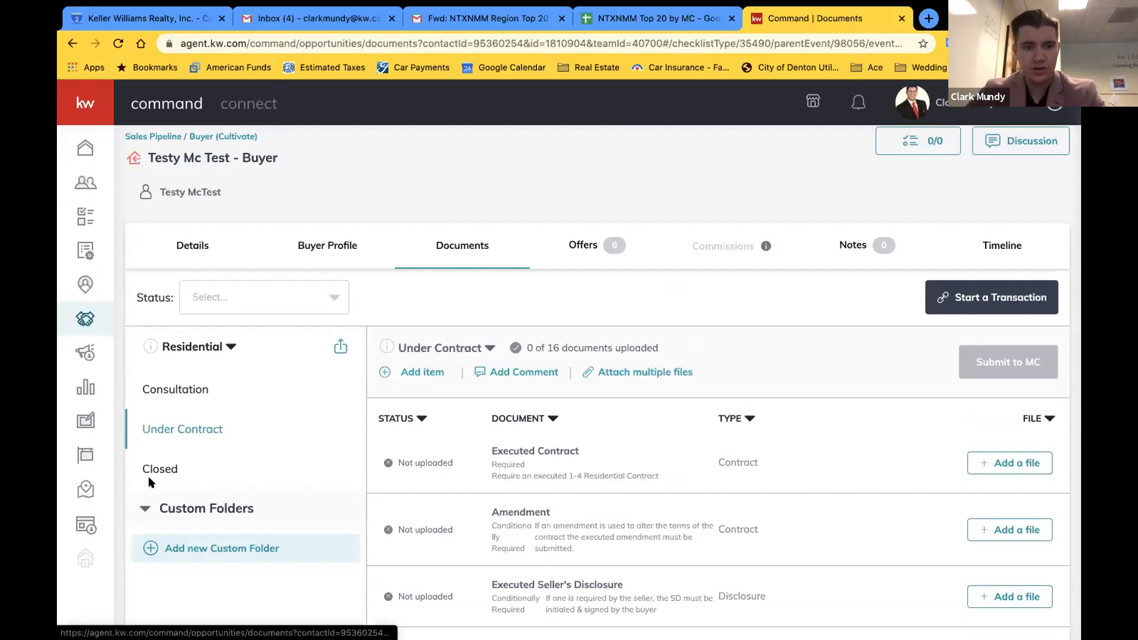
pyautogui.click(167, 393)
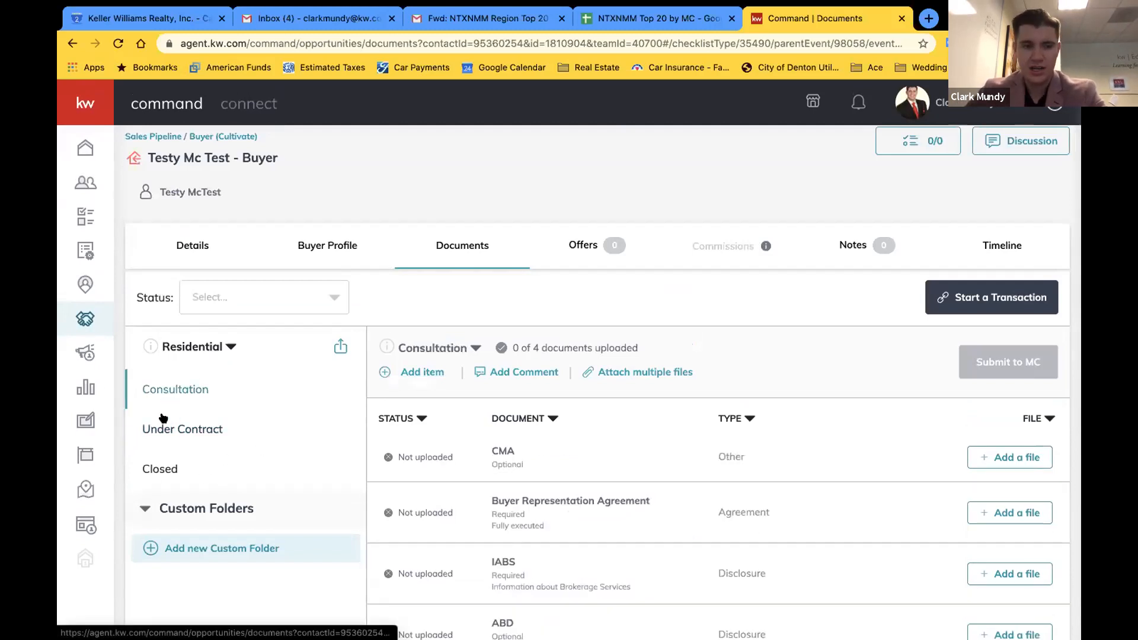
pyautogui.click(159, 417)
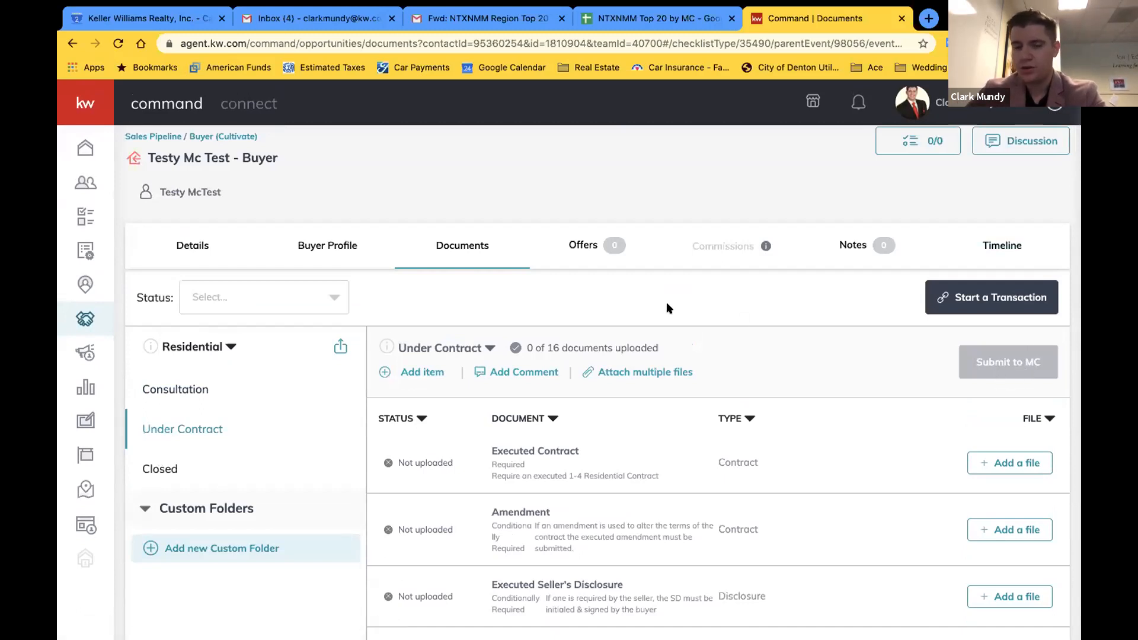
pyautogui.click(180, 469)
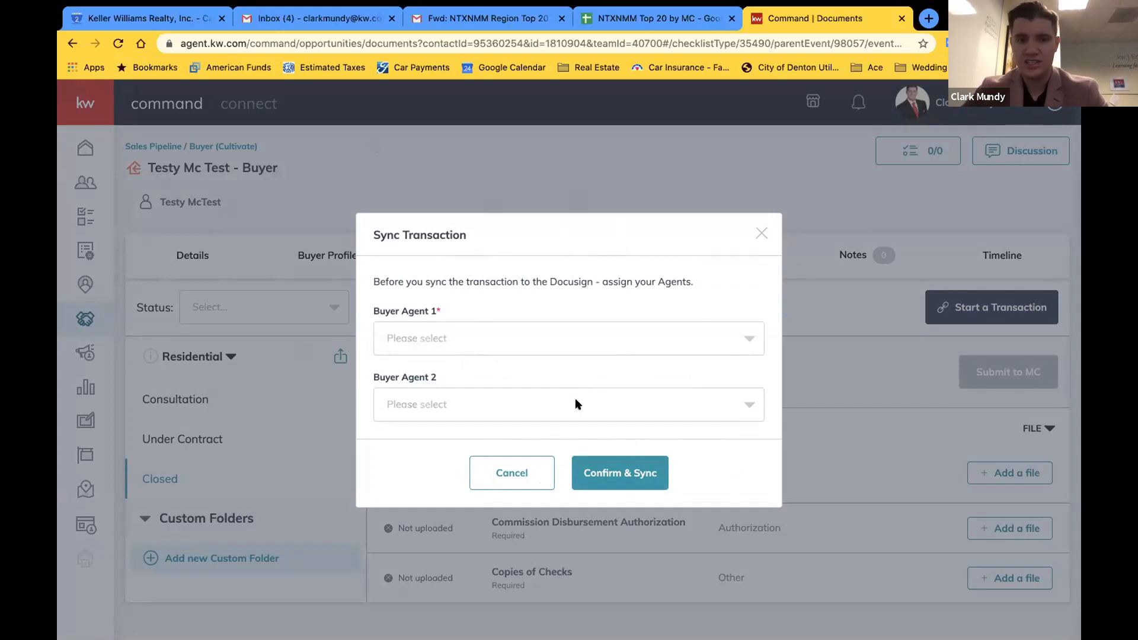
# Assign yourself as Buyer Agent 1 and confirm the sync to DocuSign
pyautogui.click(686, 338)
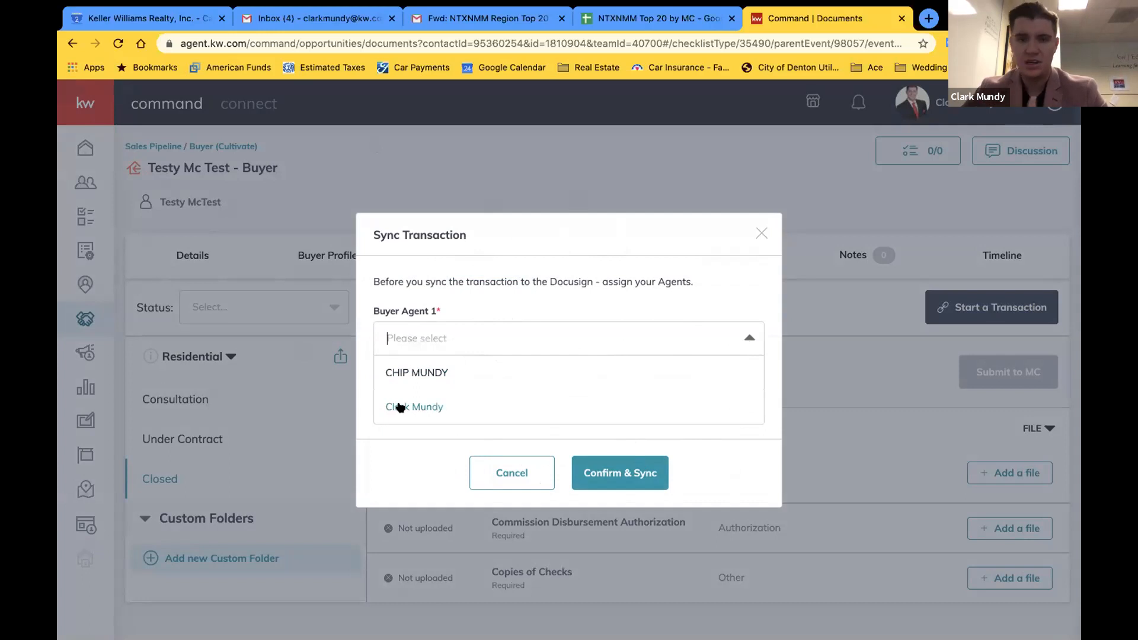
pyautogui.click(400, 407)
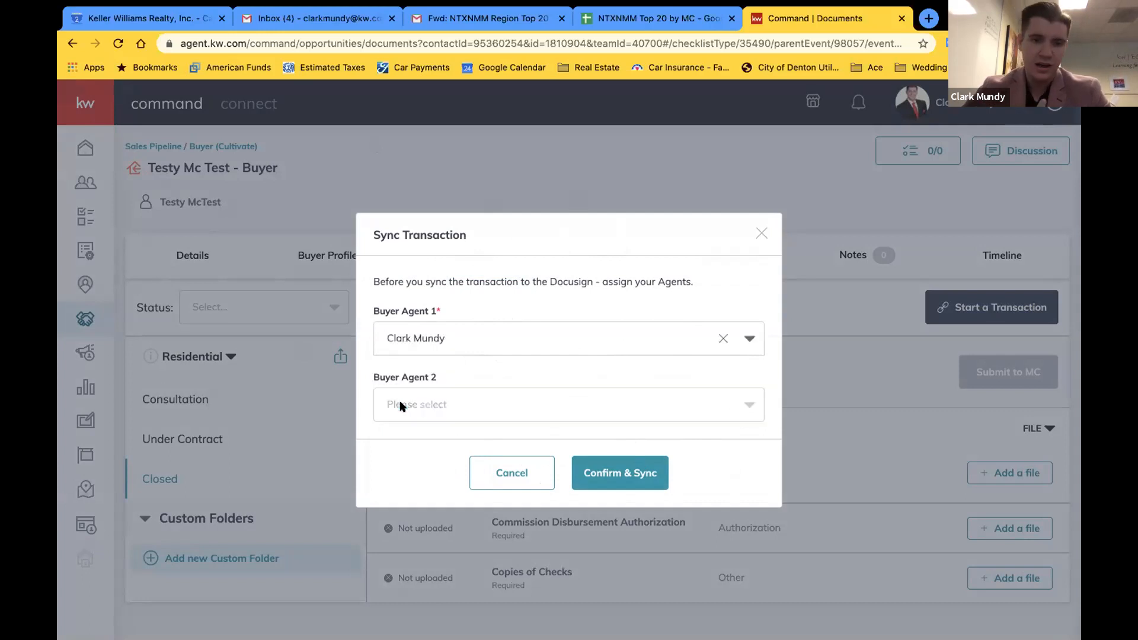
pyautogui.click(613, 471)
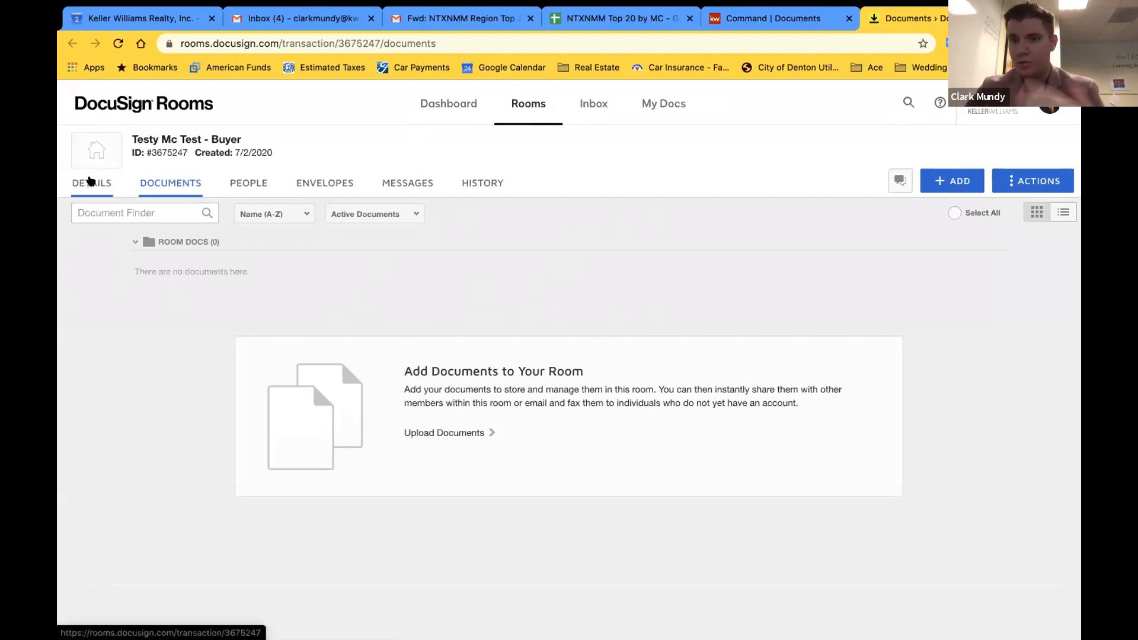
# Return from KW Command to the DocuSign Rooms room and view its Details
pyautogui.click(762, 15)
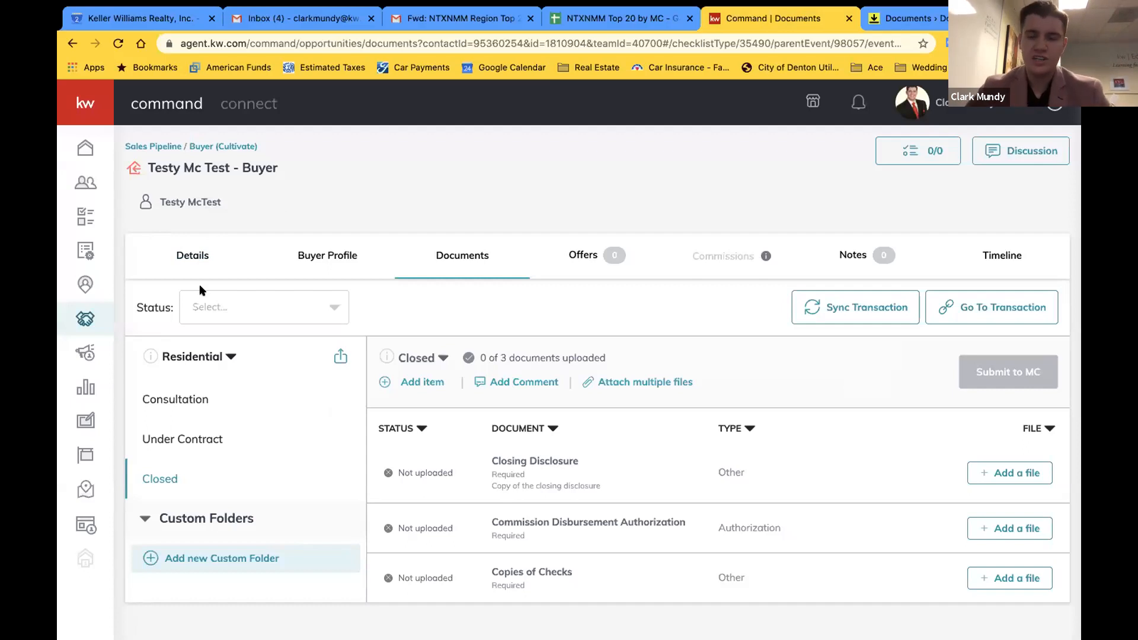
pyautogui.click(881, 18)
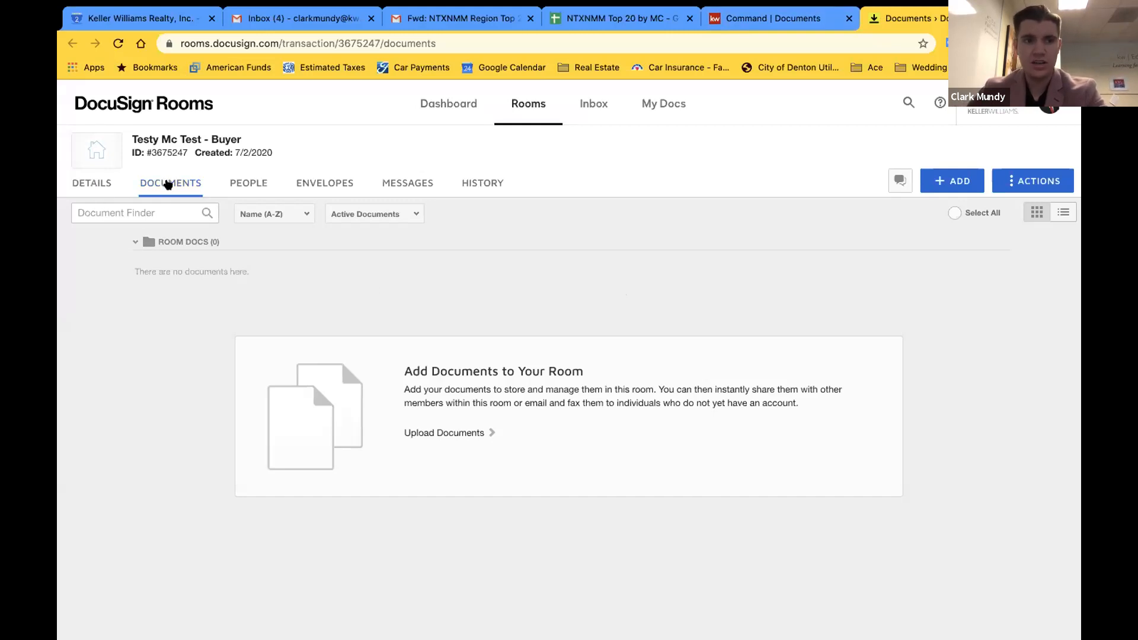
pyautogui.click(72, 181)
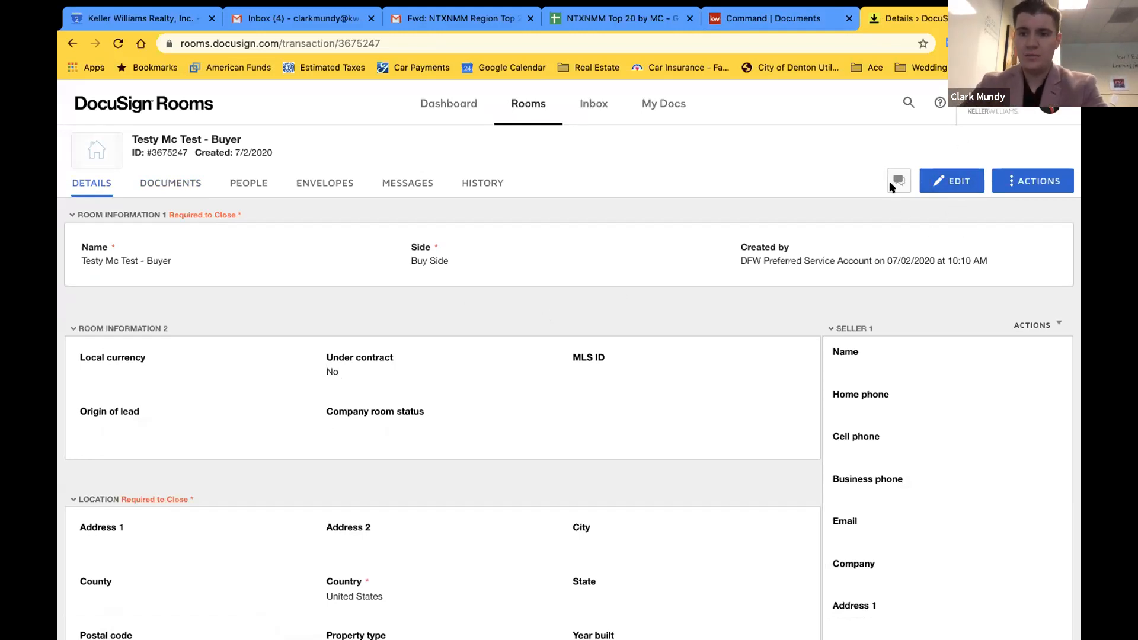
# Put the room details into edit mode and scroll down to the empty Seller 1 panel
pyautogui.click(947, 179)
pyautogui.scroll(-1, 498, 295)
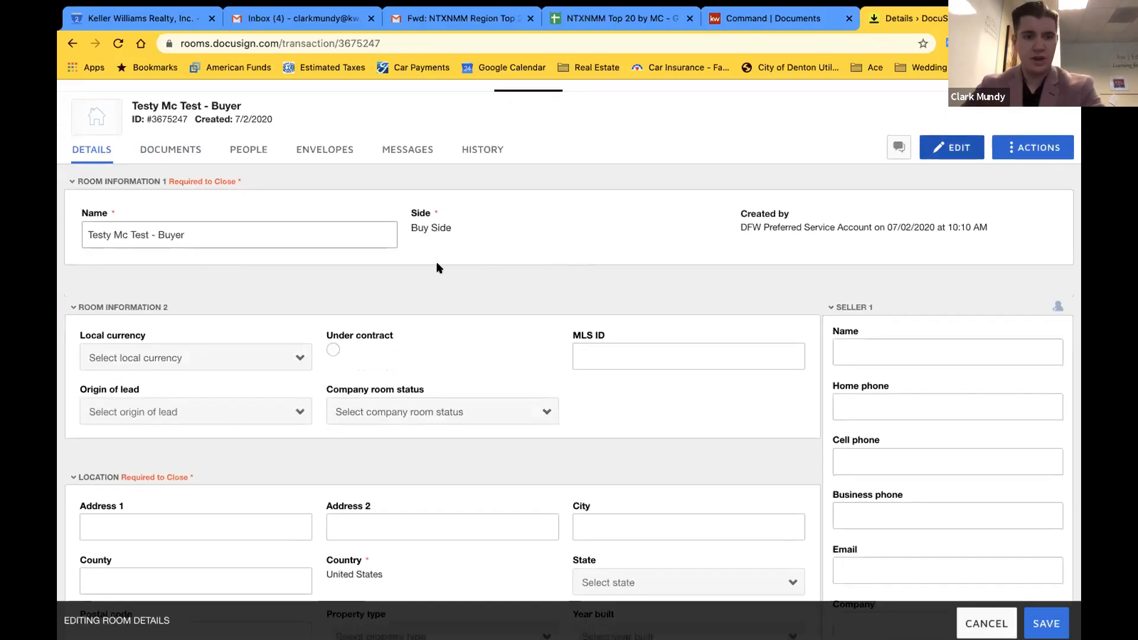
pyautogui.scroll(-4, 954, 396)
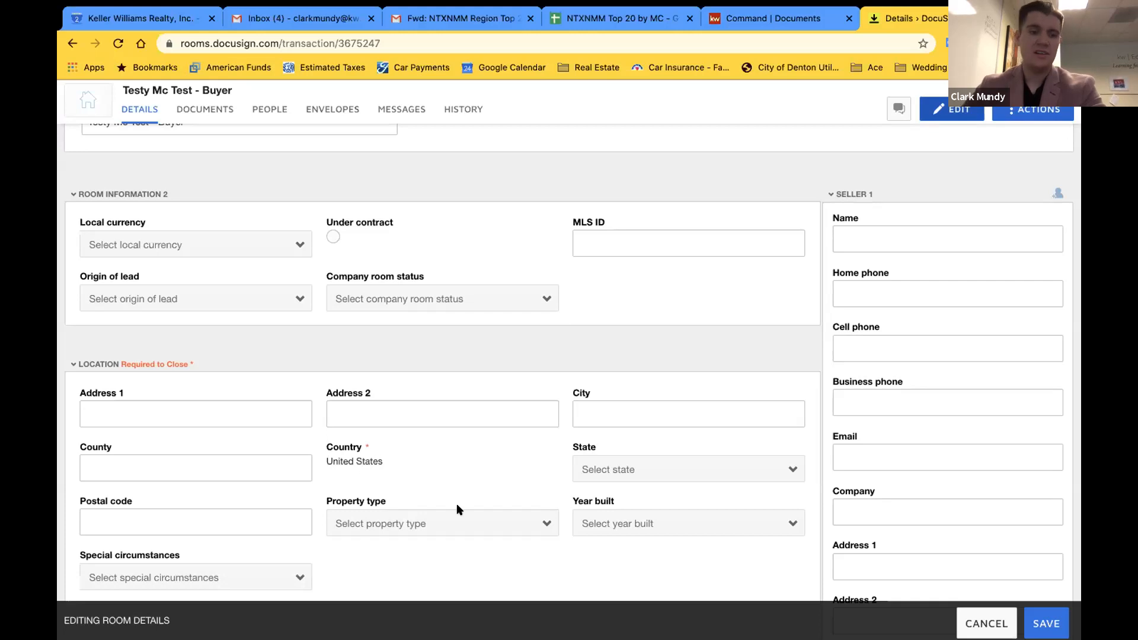
pyautogui.scroll(-2, 547, 456)
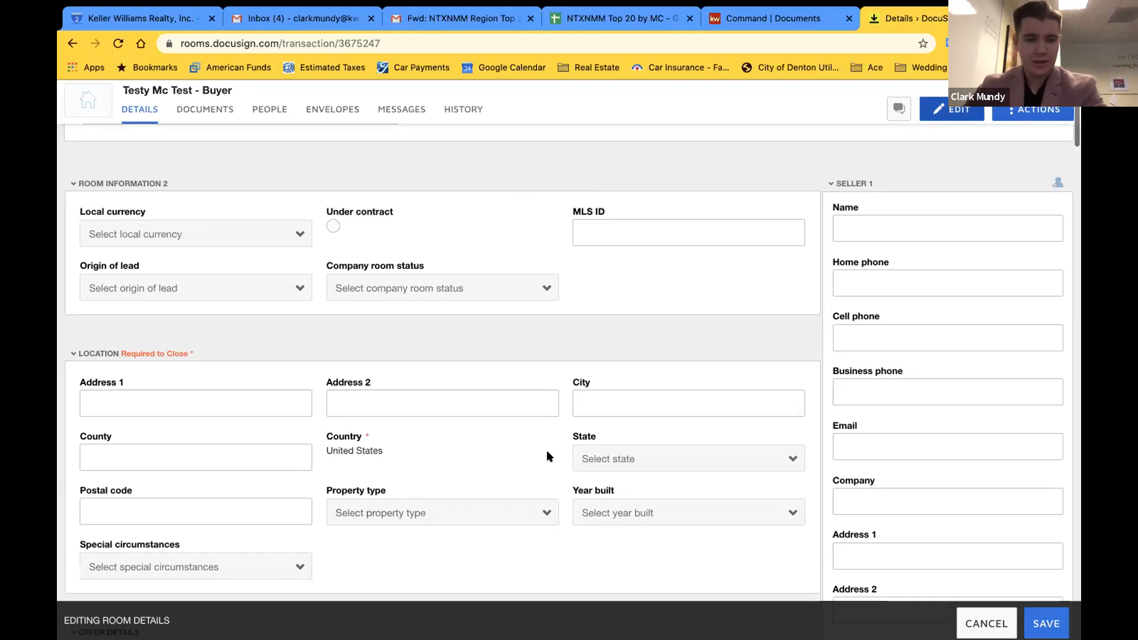
pyautogui.scroll(-9, 546, 456)
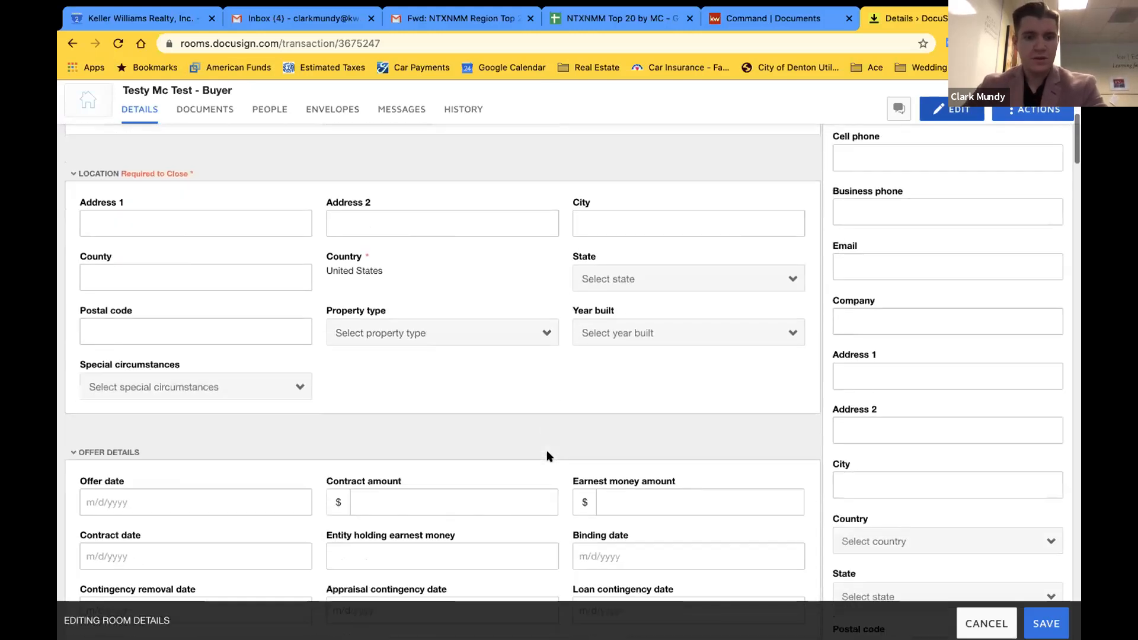
pyautogui.scroll(-2, 695, 335)
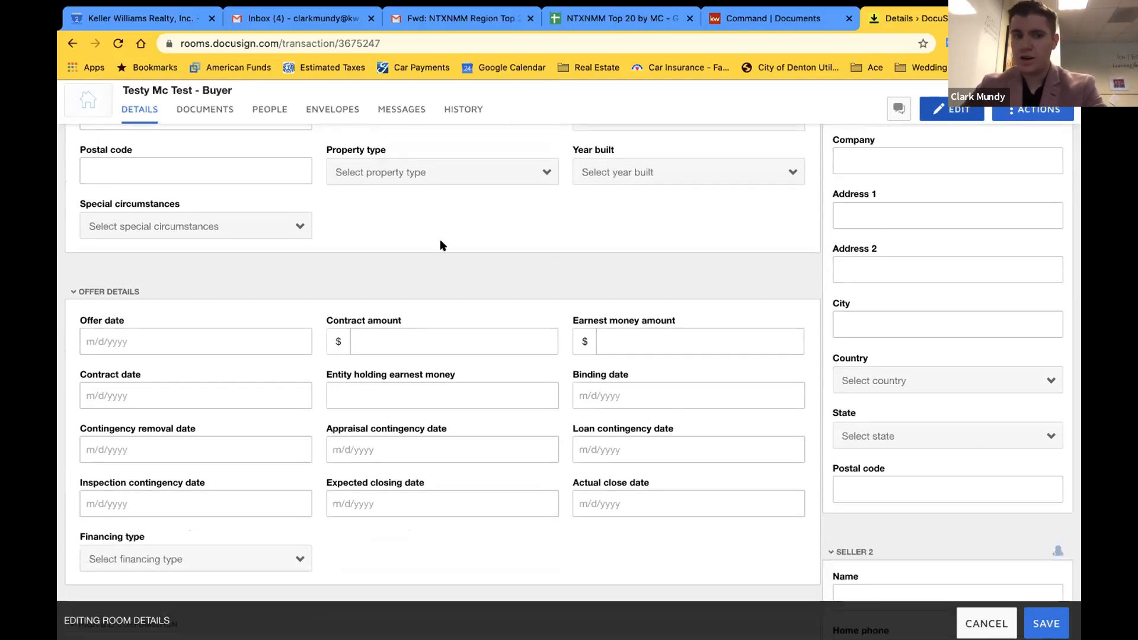
pyautogui.scroll(-2, 440, 241)
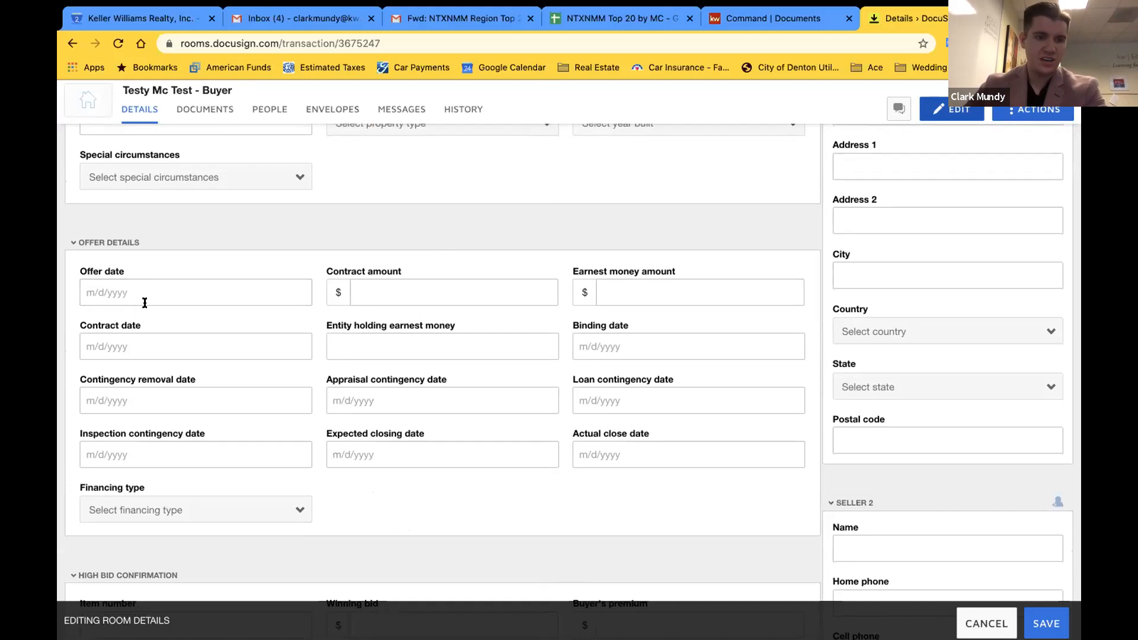
pyautogui.scroll(1, 429, 310)
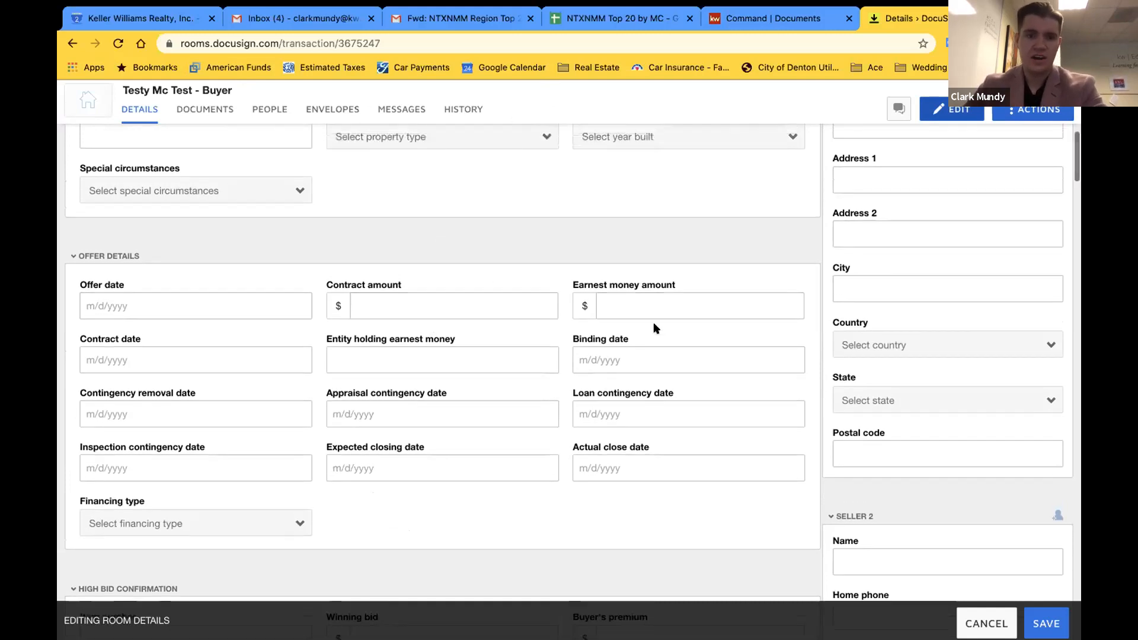
pyautogui.scroll(8, 655, 328)
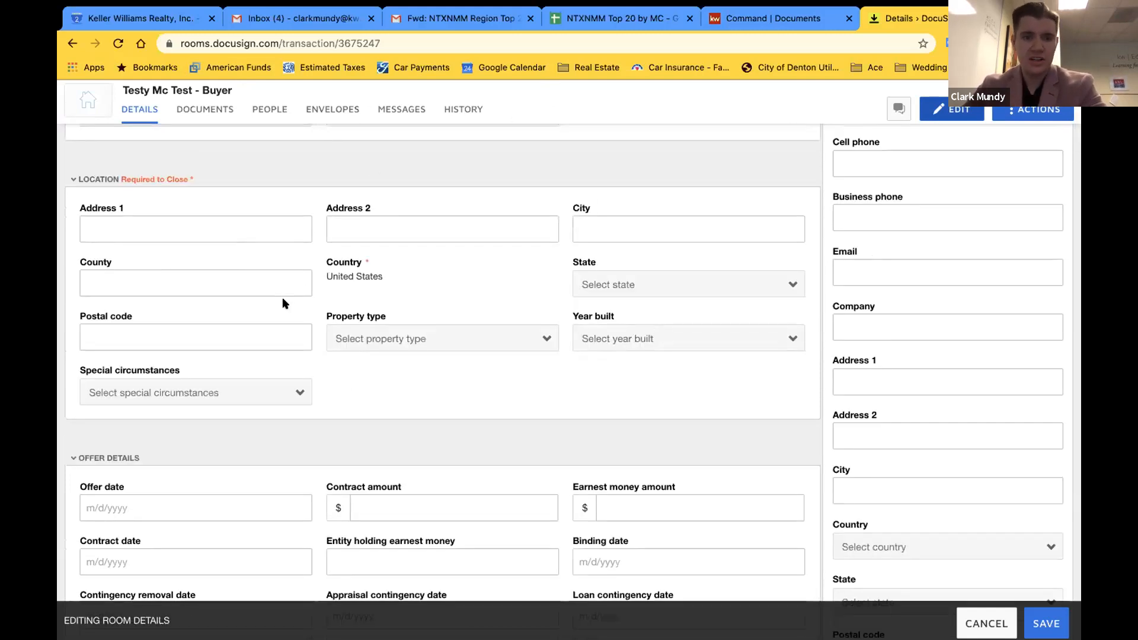
pyautogui.scroll(-4, 282, 298)
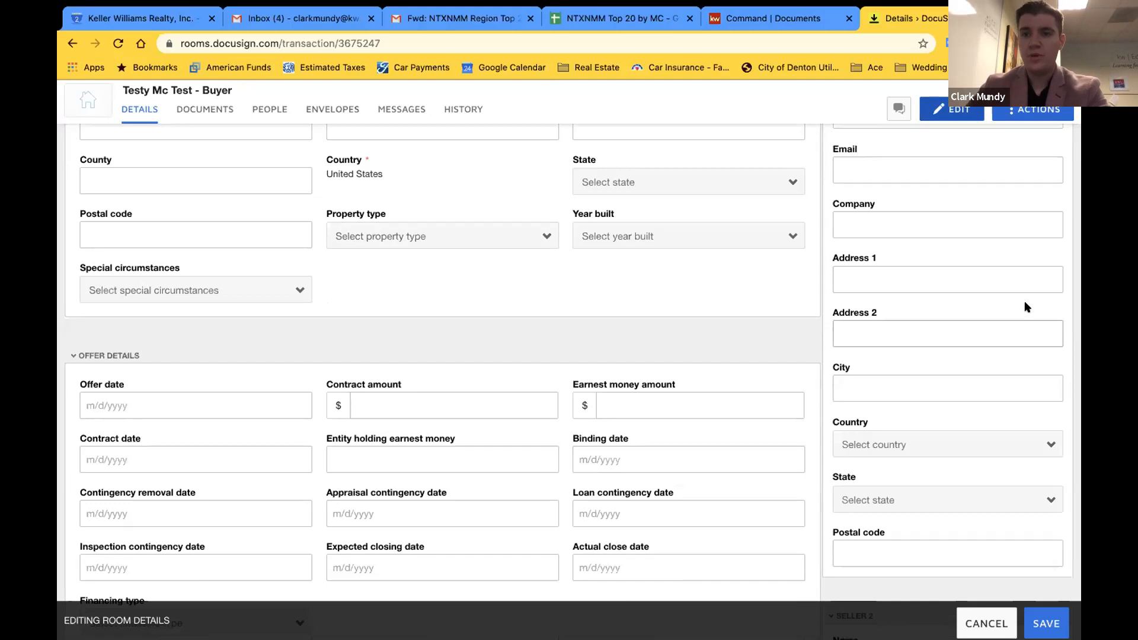
pyautogui.scroll(12, 1026, 305)
pyautogui.scroll(1, 1026, 305)
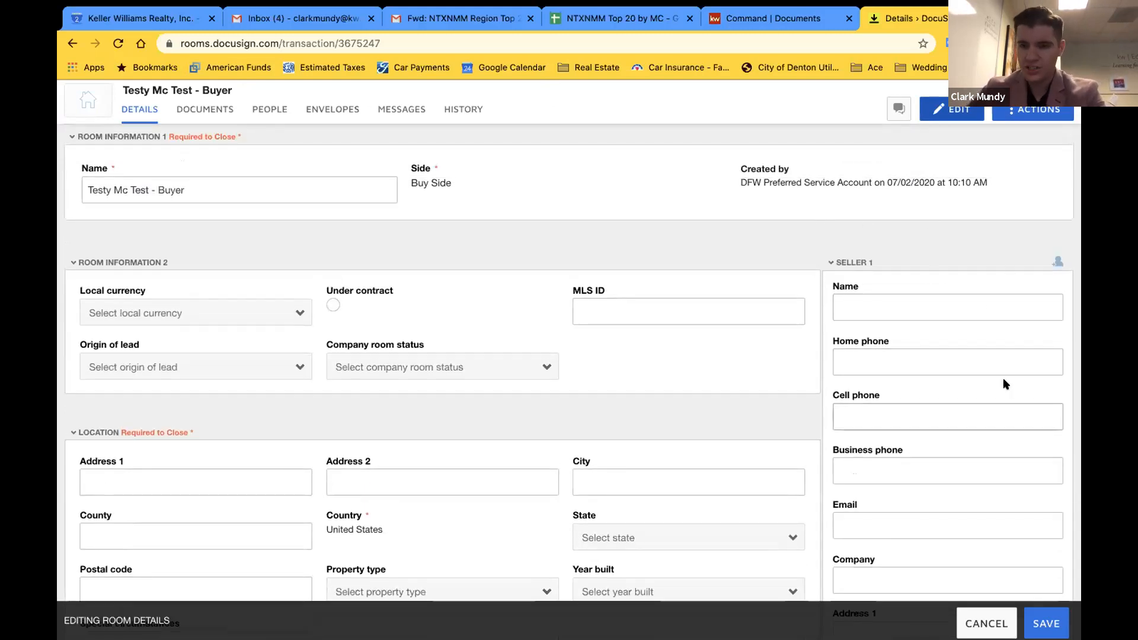
pyautogui.scroll(-1, 939, 394)
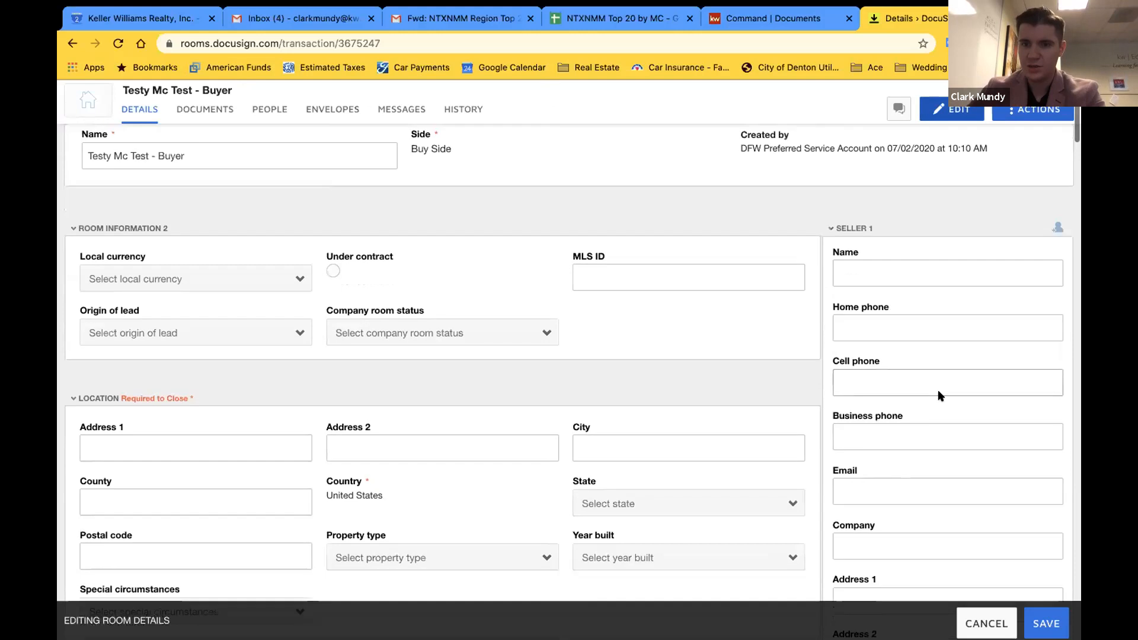
# Collapse the Seller 1, Seller 2, Listing Agent 1 and Listing Agent 2 sections
pyautogui.click(829, 229)
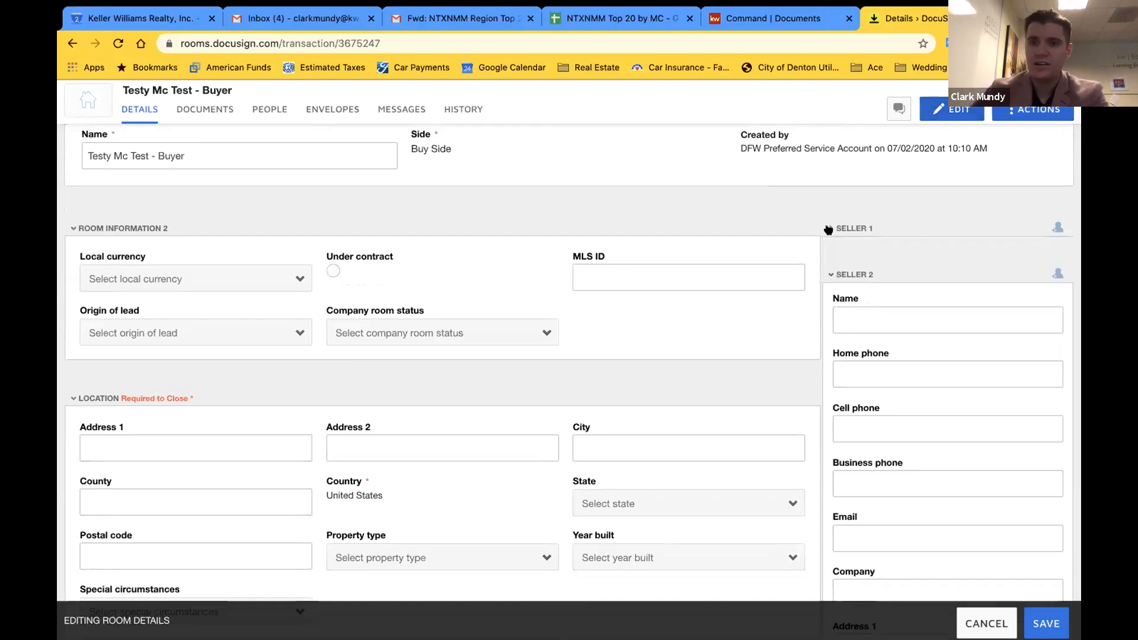
pyautogui.click(830, 275)
pyautogui.click(829, 321)
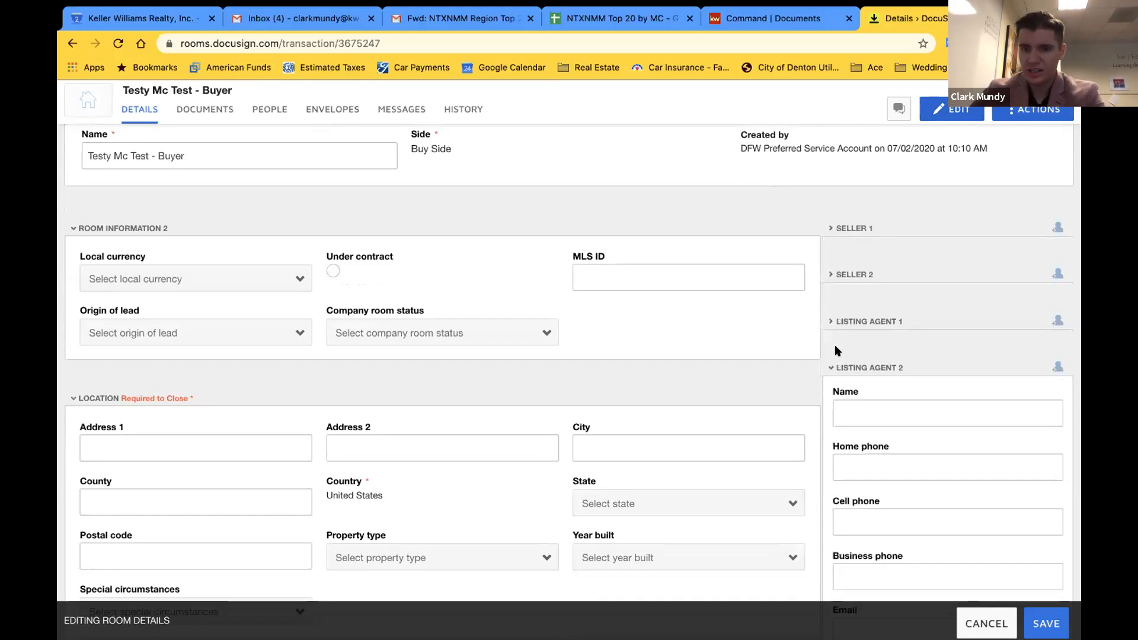
pyautogui.click(827, 369)
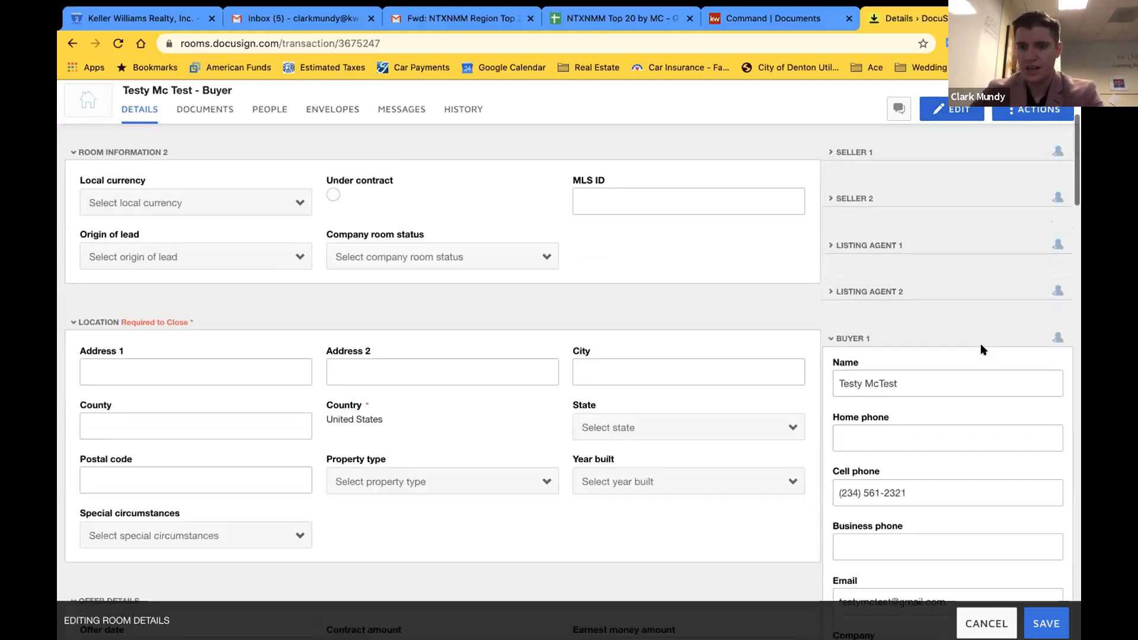
pyautogui.scroll(-3, 981, 344)
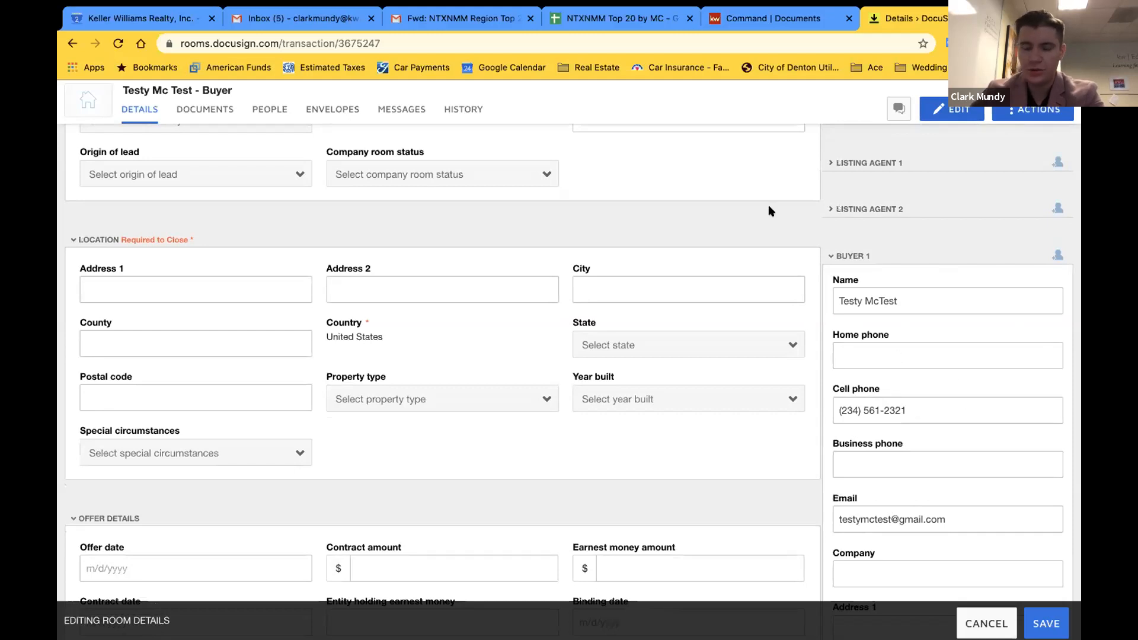
pyautogui.scroll(-2, 902, 393)
pyautogui.scroll(-5, 902, 393)
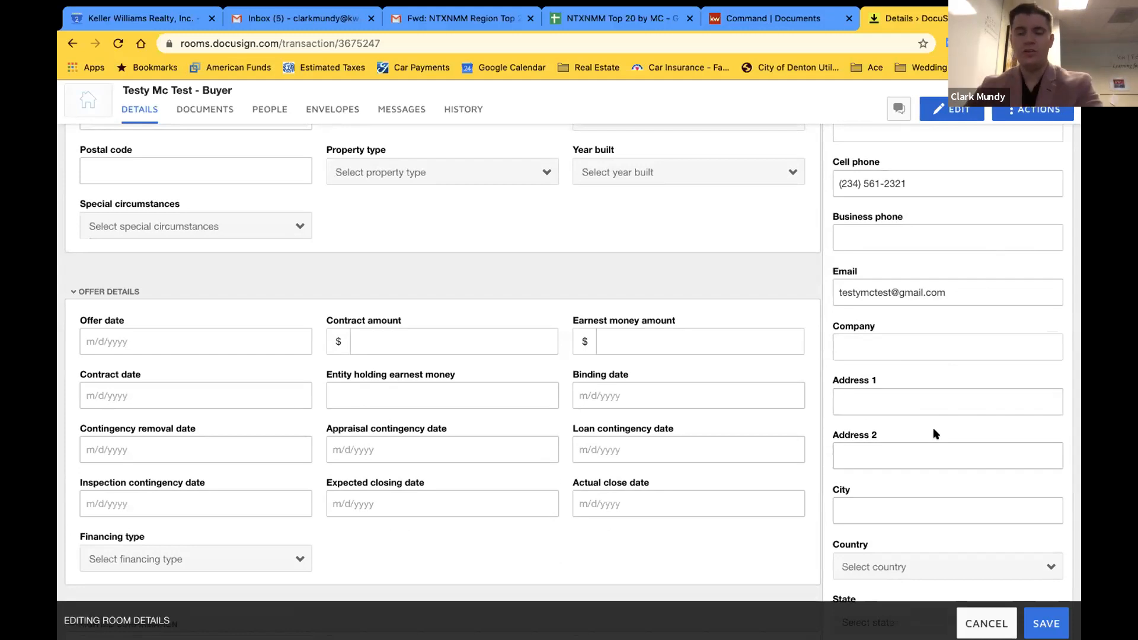
pyautogui.scroll(-8, 933, 428)
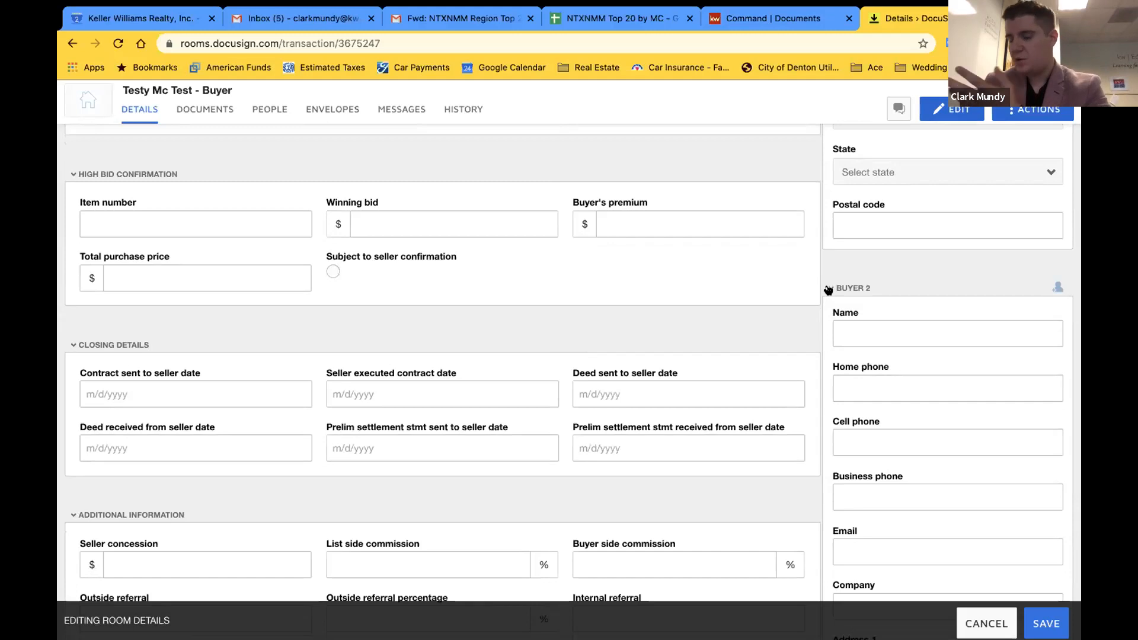
# Collapse Buyer 2 and review the filled Buyer 1 and Buyer Agent 1 details
pyautogui.click(828, 290)
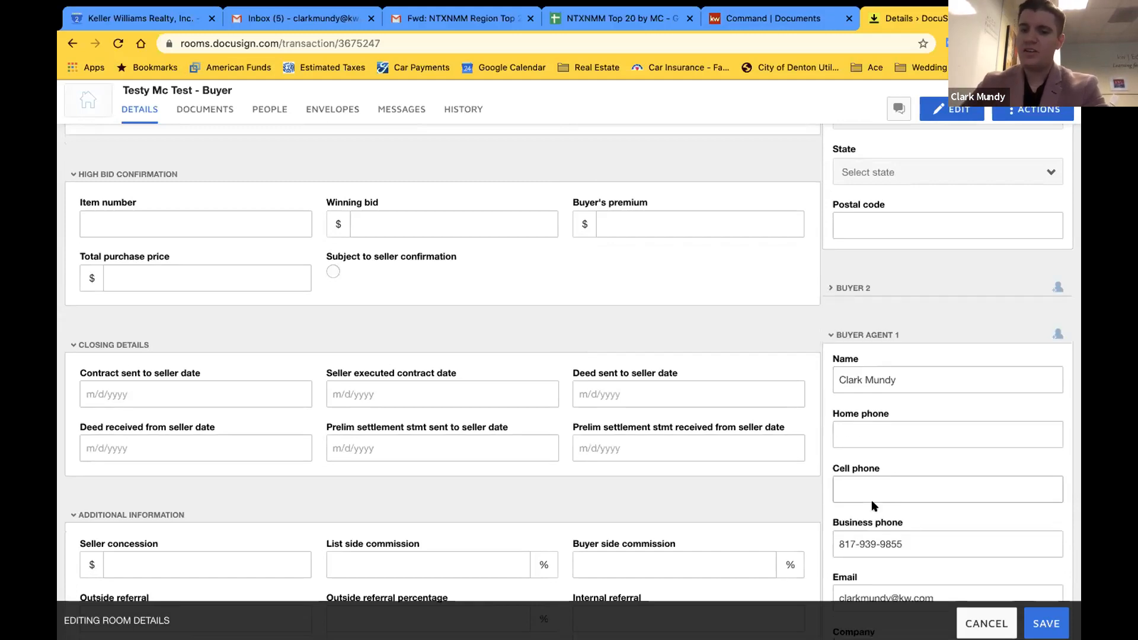
pyautogui.scroll(-1, 913, 389)
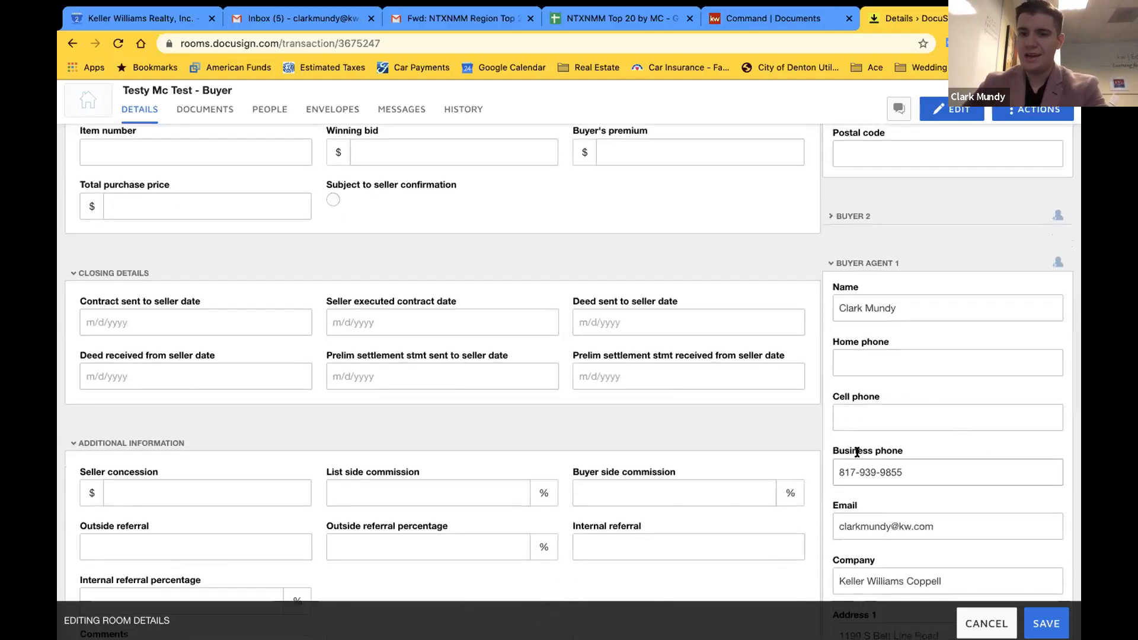
pyautogui.scroll(-1, 976, 460)
pyautogui.scroll(-1, 976, 454)
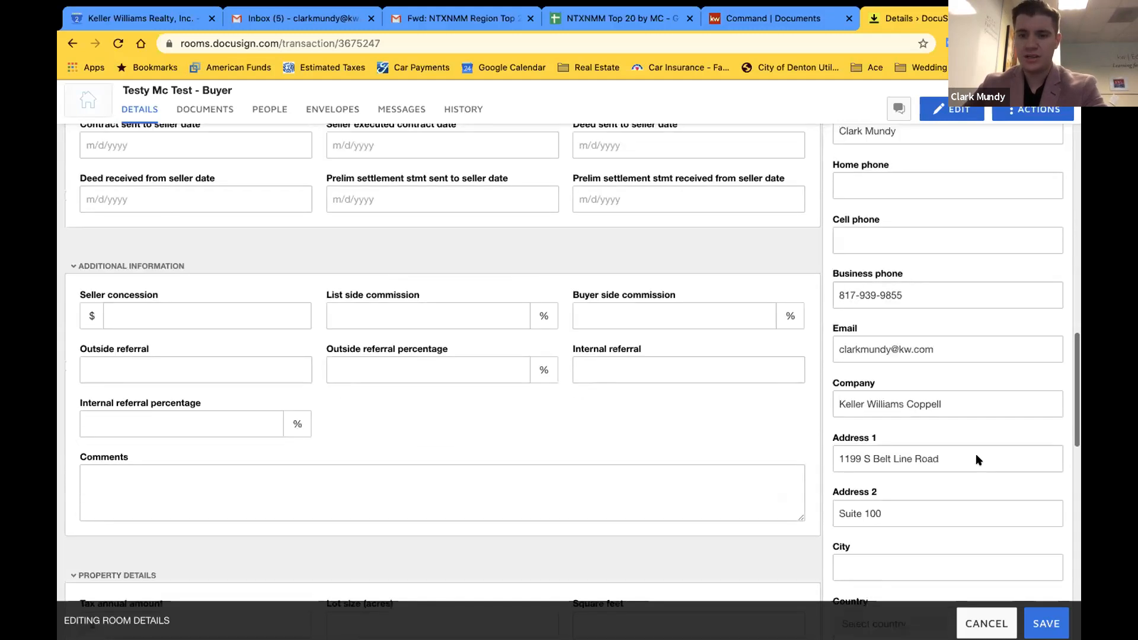
pyautogui.scroll(-1, 994, 498)
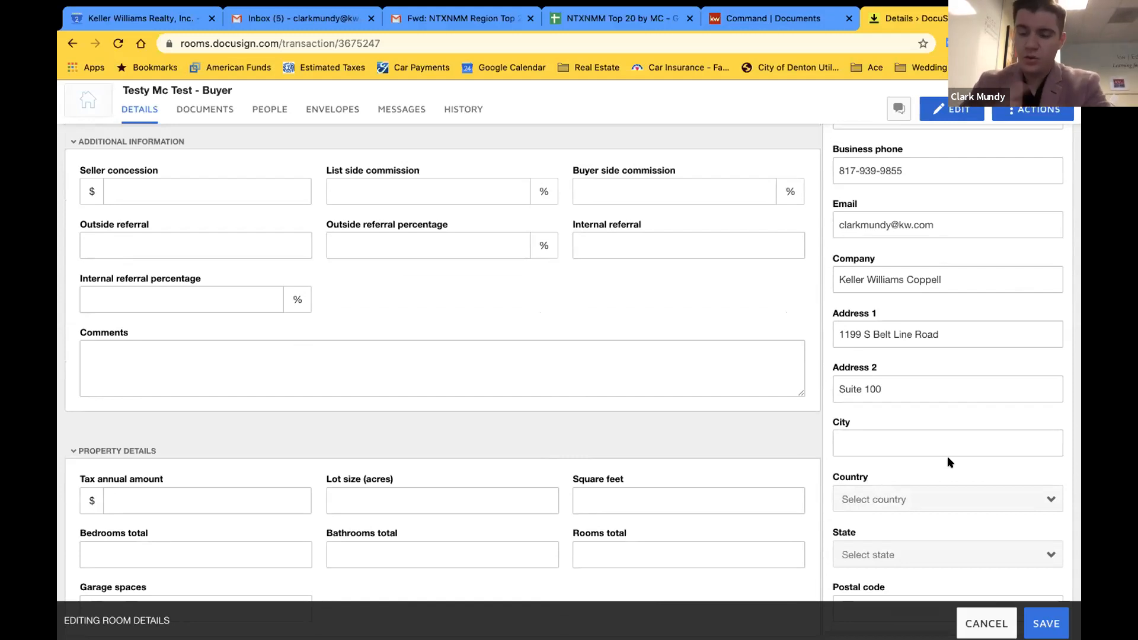
pyautogui.scroll(1, 947, 461)
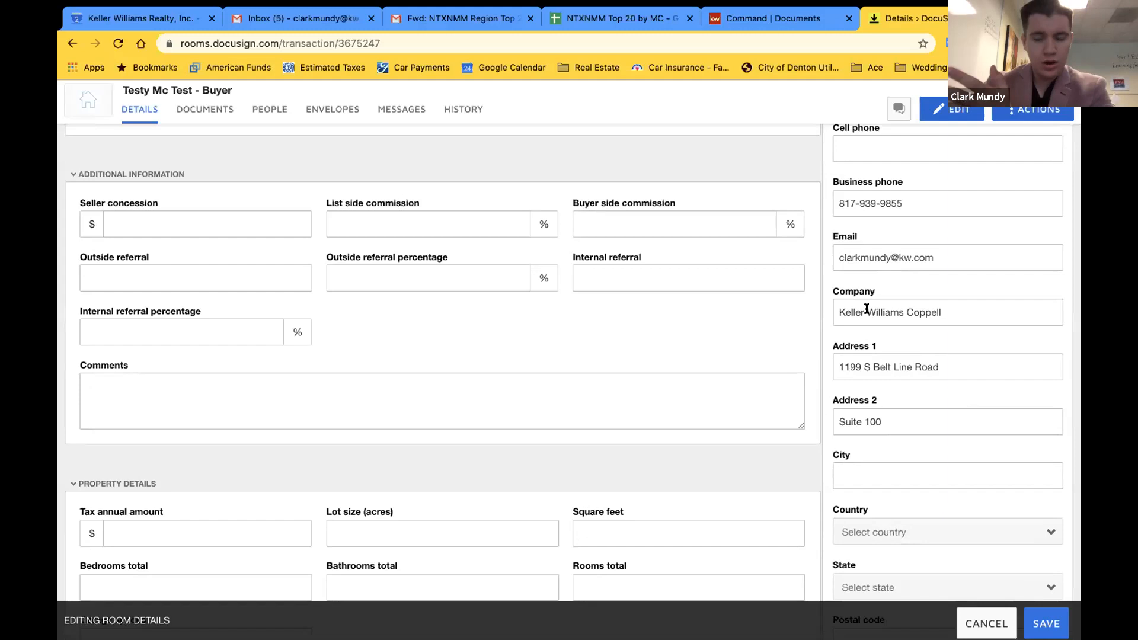
pyautogui.scroll(-4, 914, 507)
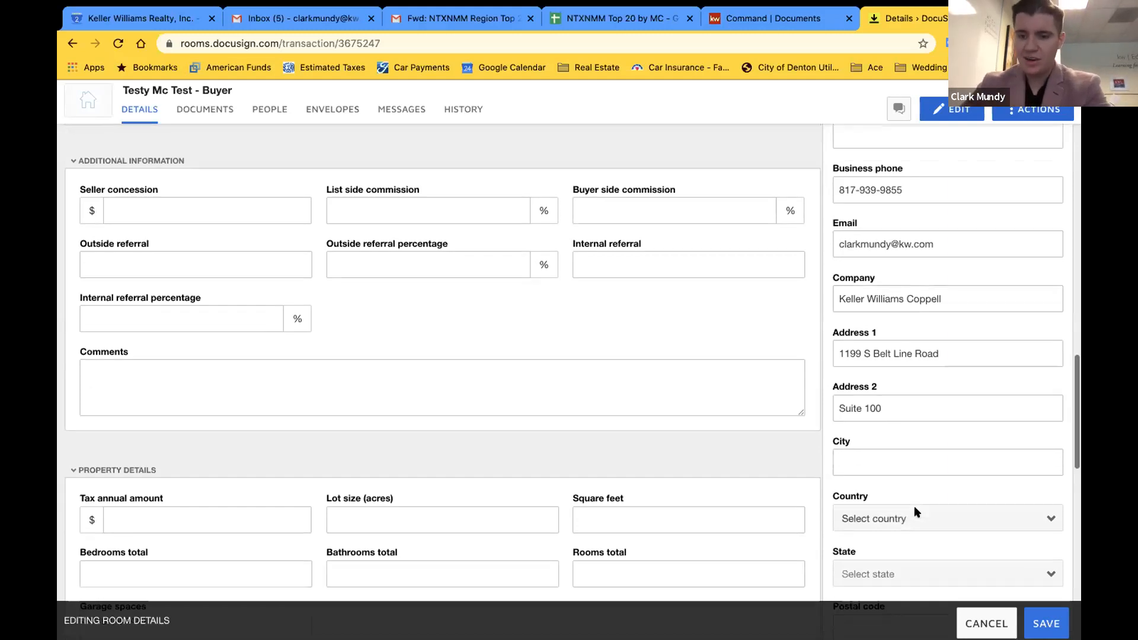
pyautogui.scroll(2, 940, 370)
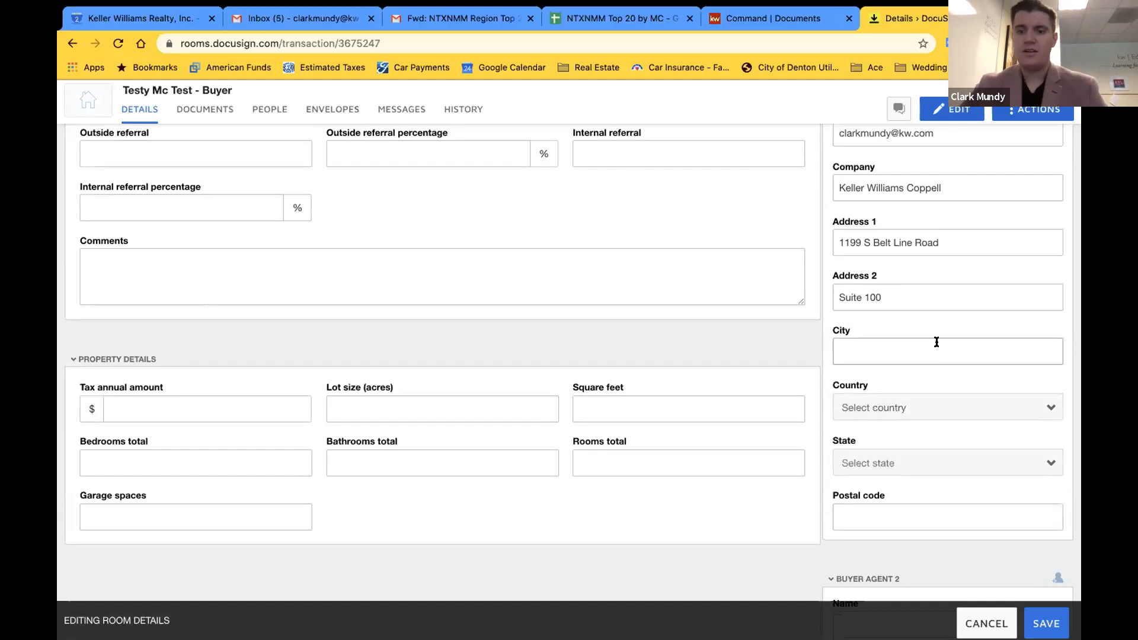
pyautogui.scroll(3, 943, 287)
pyautogui.scroll(15, 942, 286)
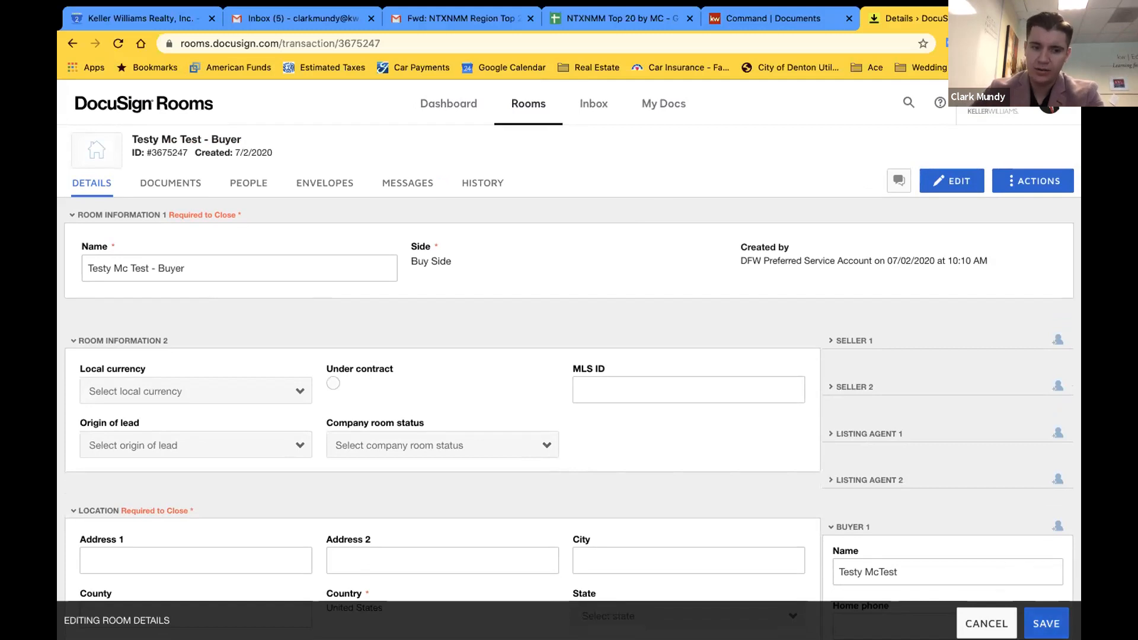
# Save the edited room details and switch to the room's Documents tab
pyautogui.click(1046, 623)
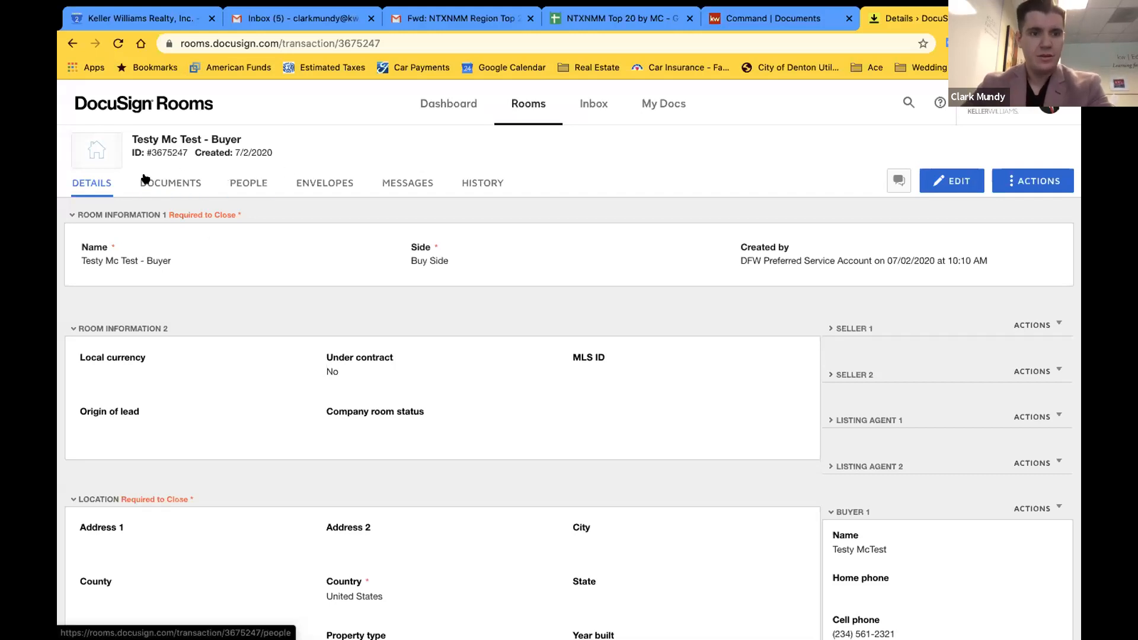
pyautogui.click(181, 188)
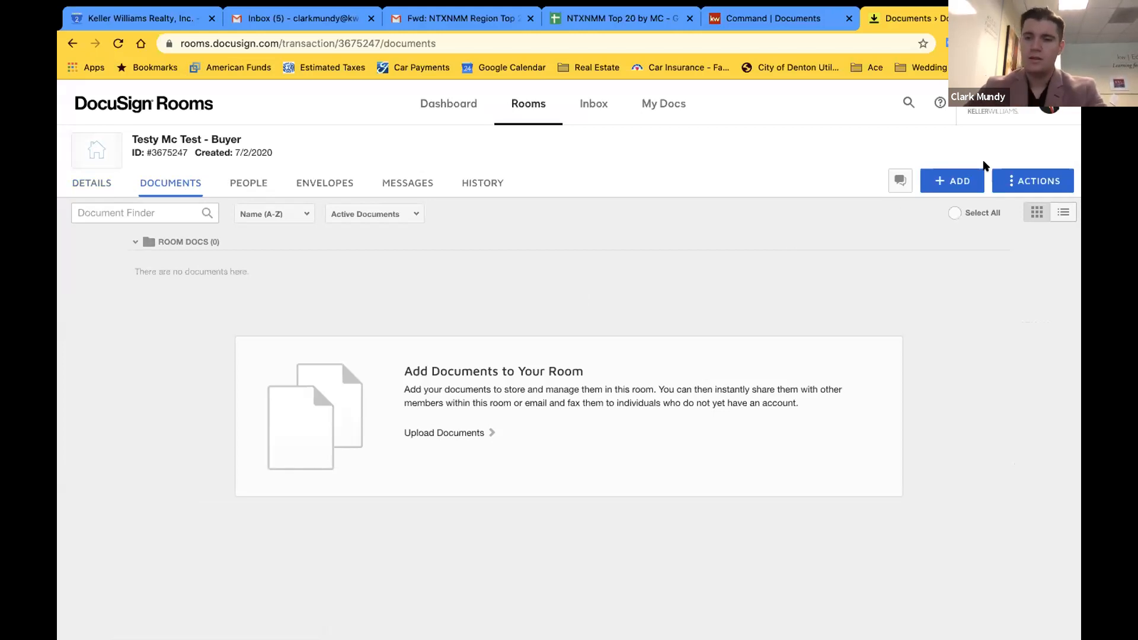
# Choose DocuSign Forms from the ADD menu to add room documents
pyautogui.click(962, 176)
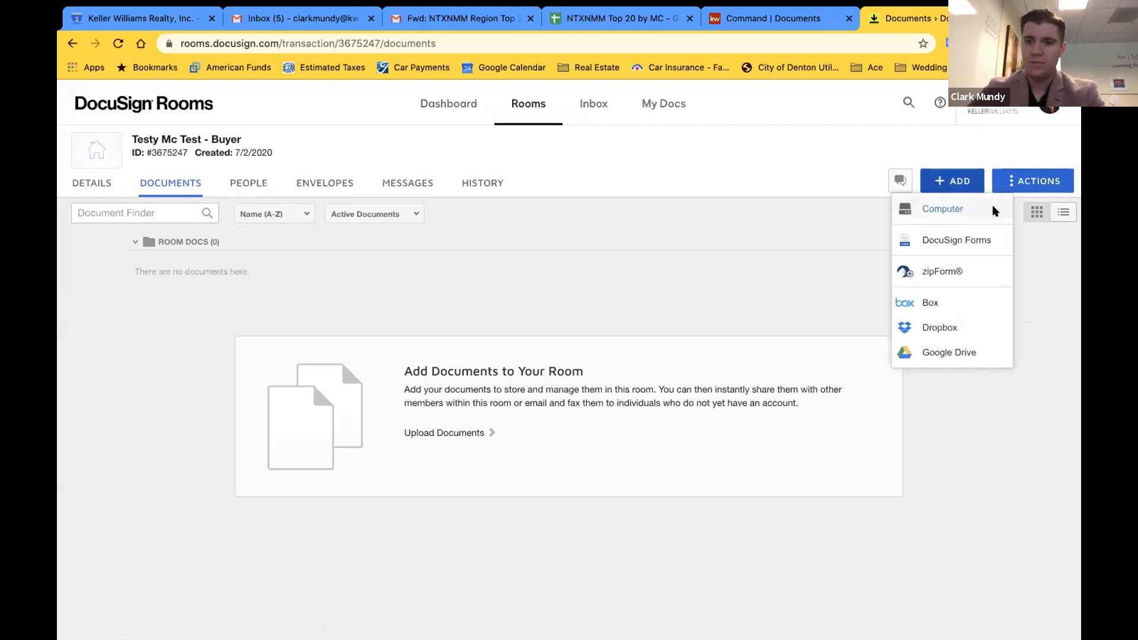
pyautogui.click(965, 240)
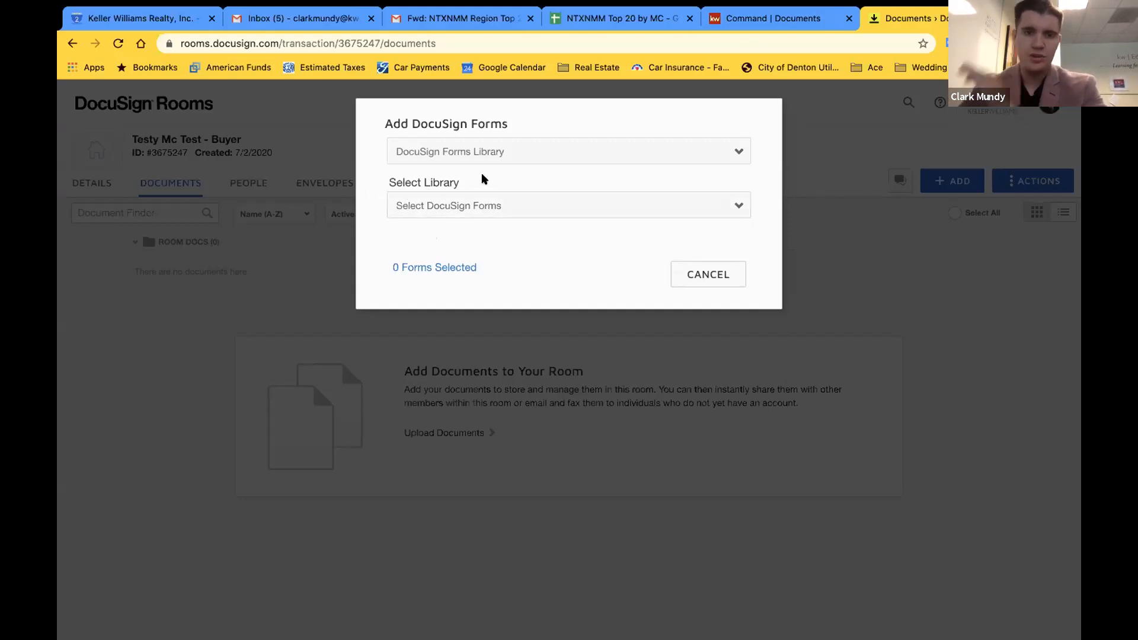
# Toggle the forms source to DocuSign Forms Group and back to DocuSign Forms Library
pyautogui.click(593, 154)
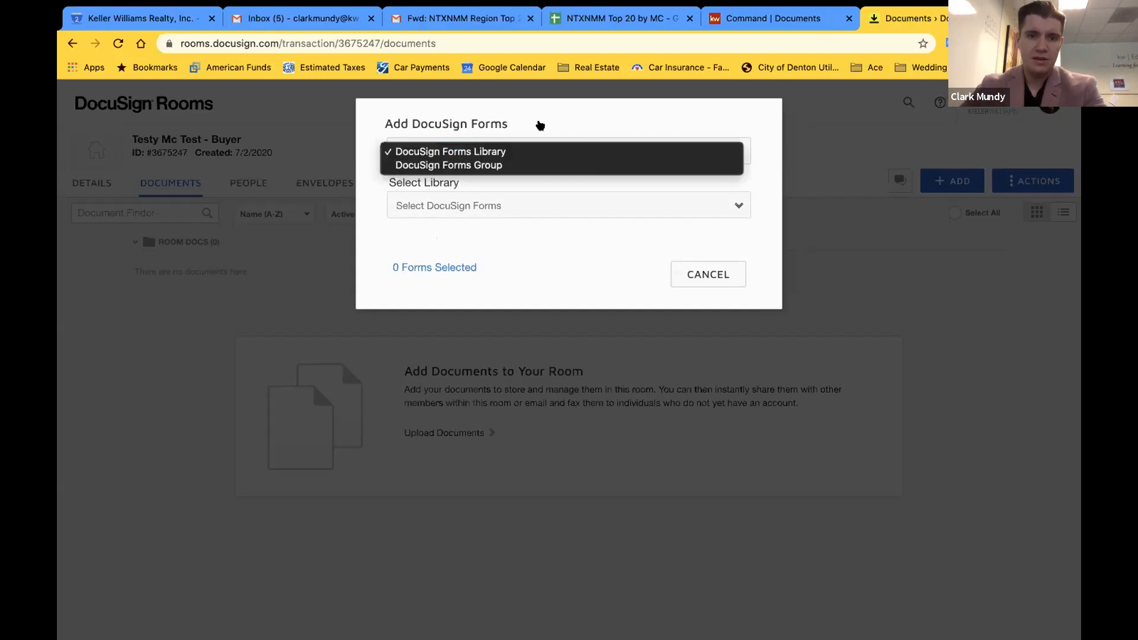
pyautogui.click(540, 125)
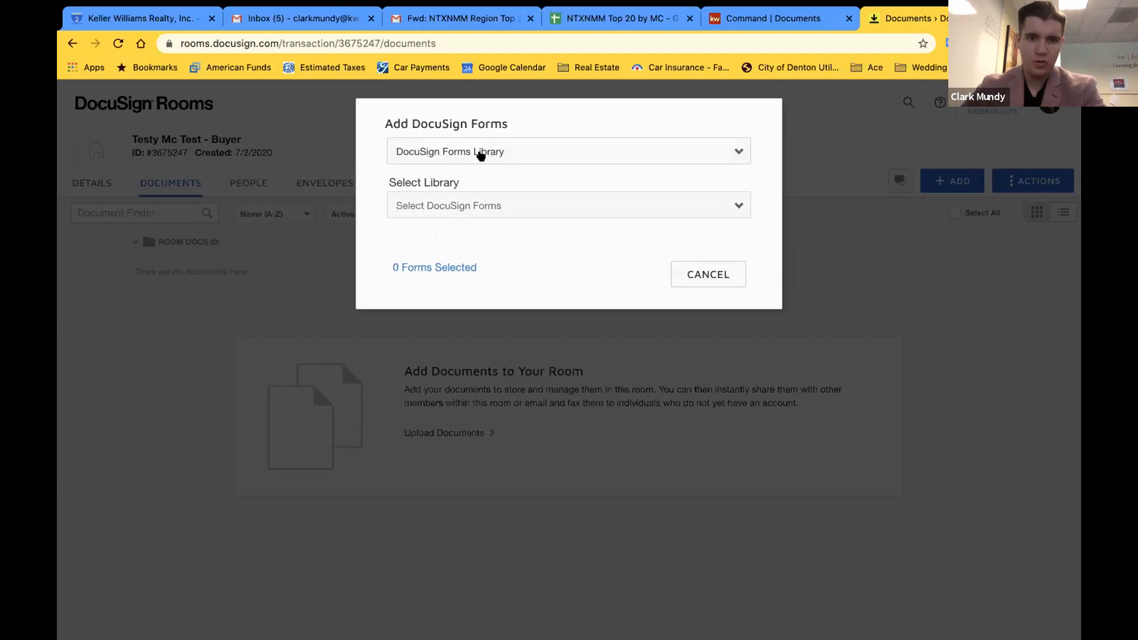
pyautogui.click(514, 153)
pyautogui.click(515, 169)
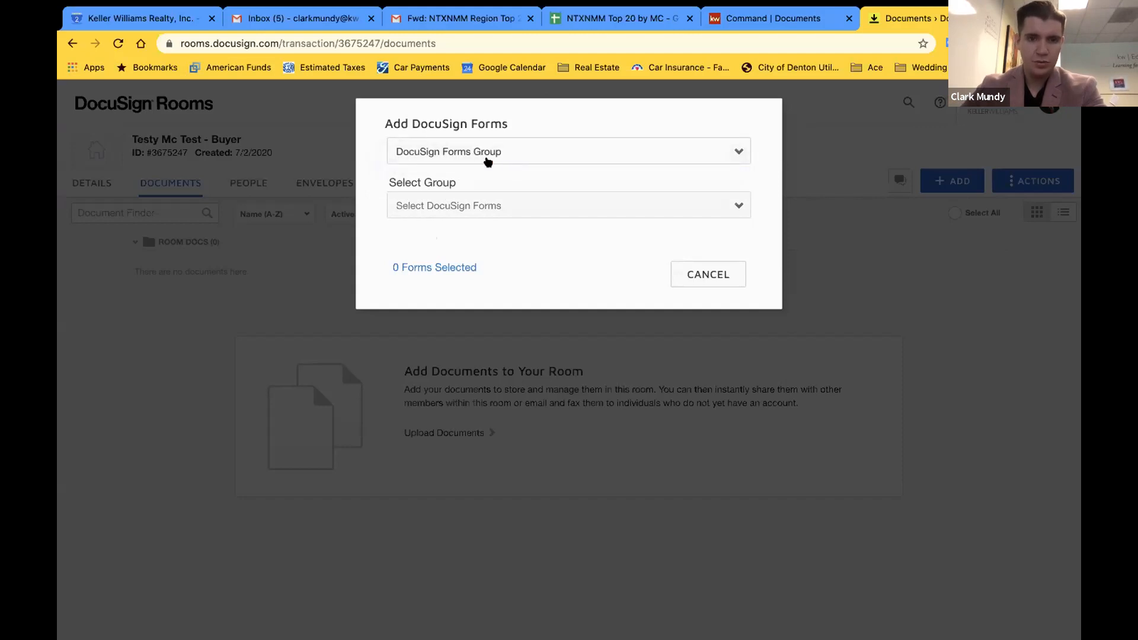
pyautogui.click(461, 155)
pyautogui.click(475, 139)
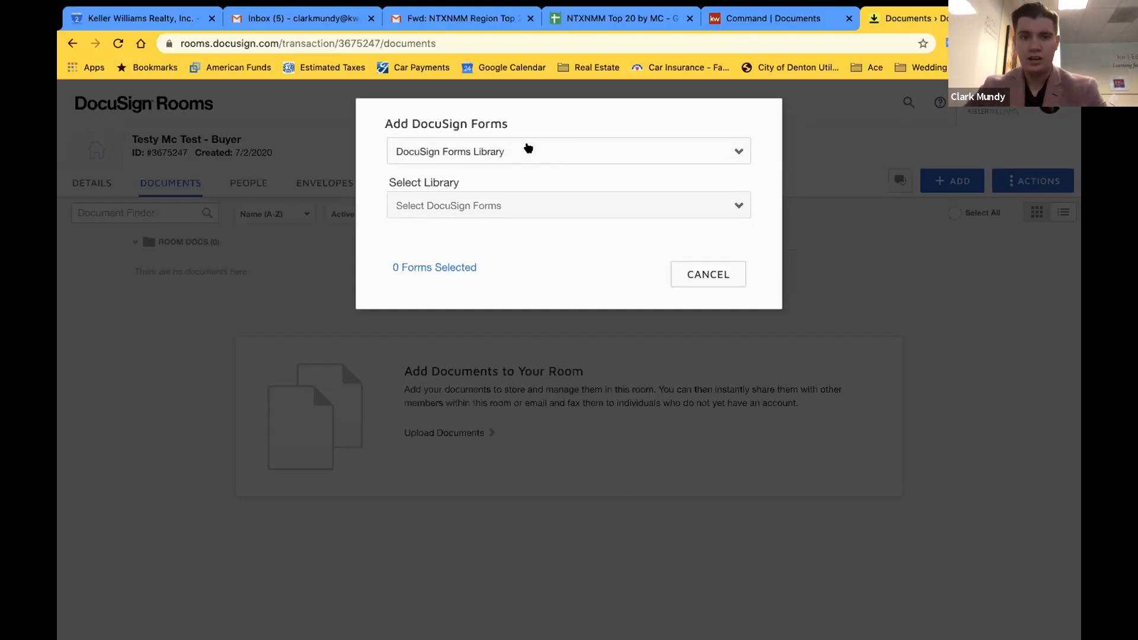
# Browse the DocuSign Forms Group list without choosing, then return to DocuSign Forms Library
pyautogui.click(585, 150)
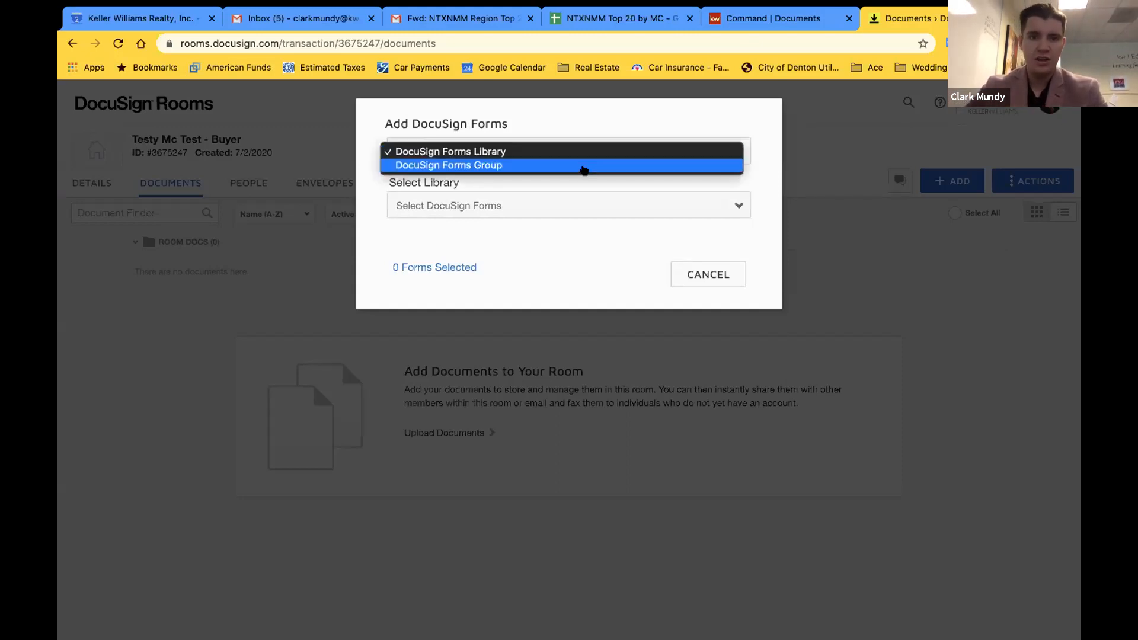
pyautogui.click(585, 168)
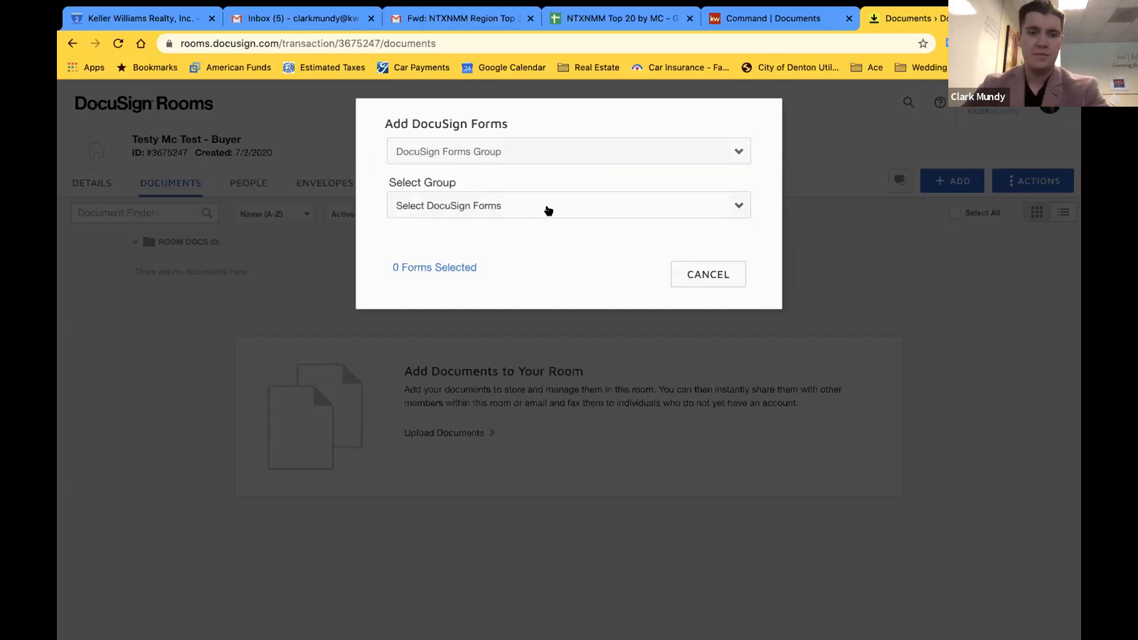
pyautogui.click(543, 210)
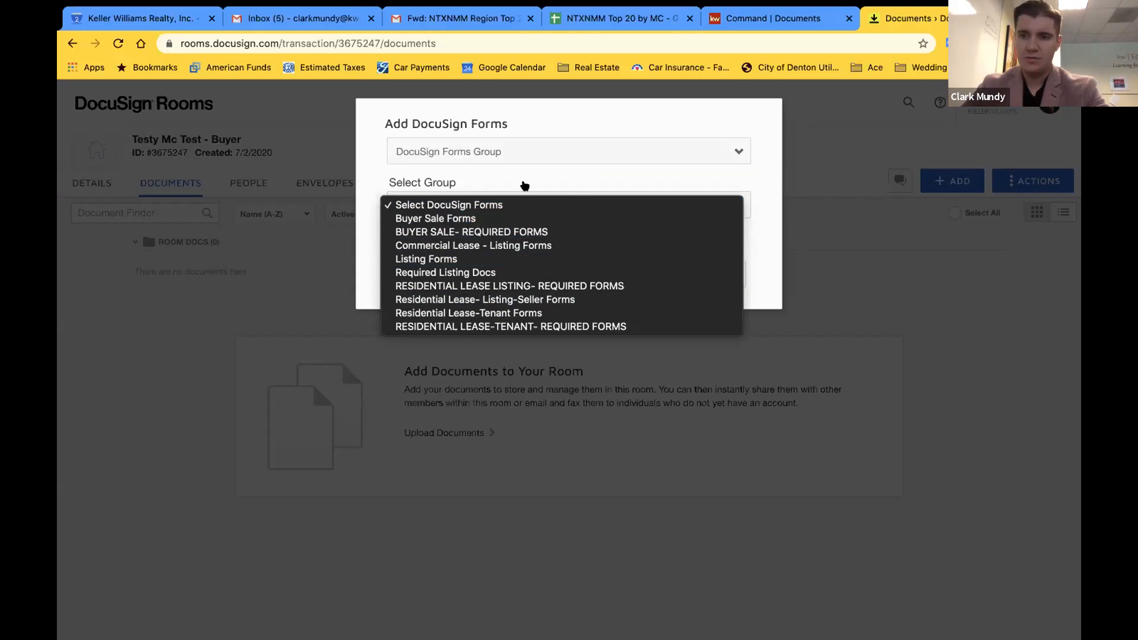
pyautogui.click(583, 169)
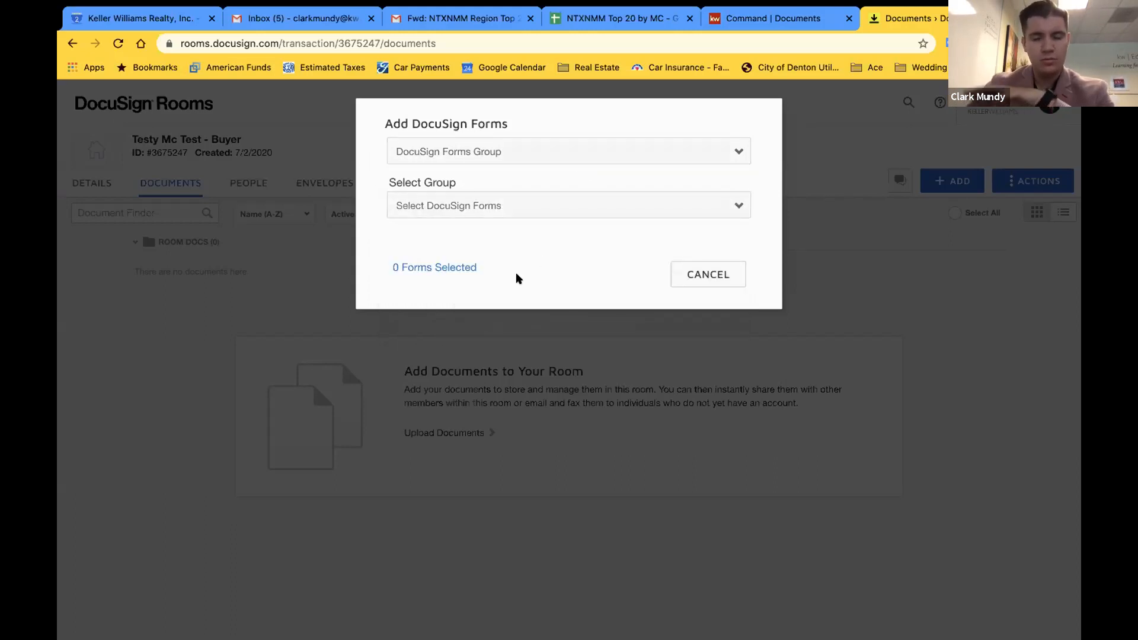
pyautogui.click(463, 156)
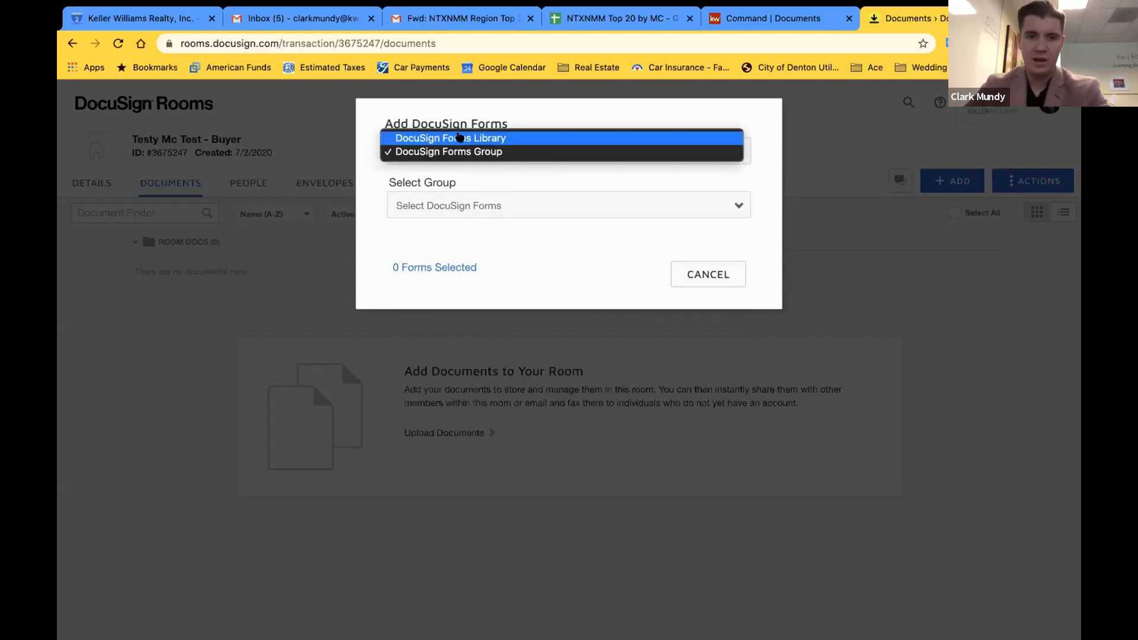
pyautogui.click(491, 152)
pyautogui.click(498, 202)
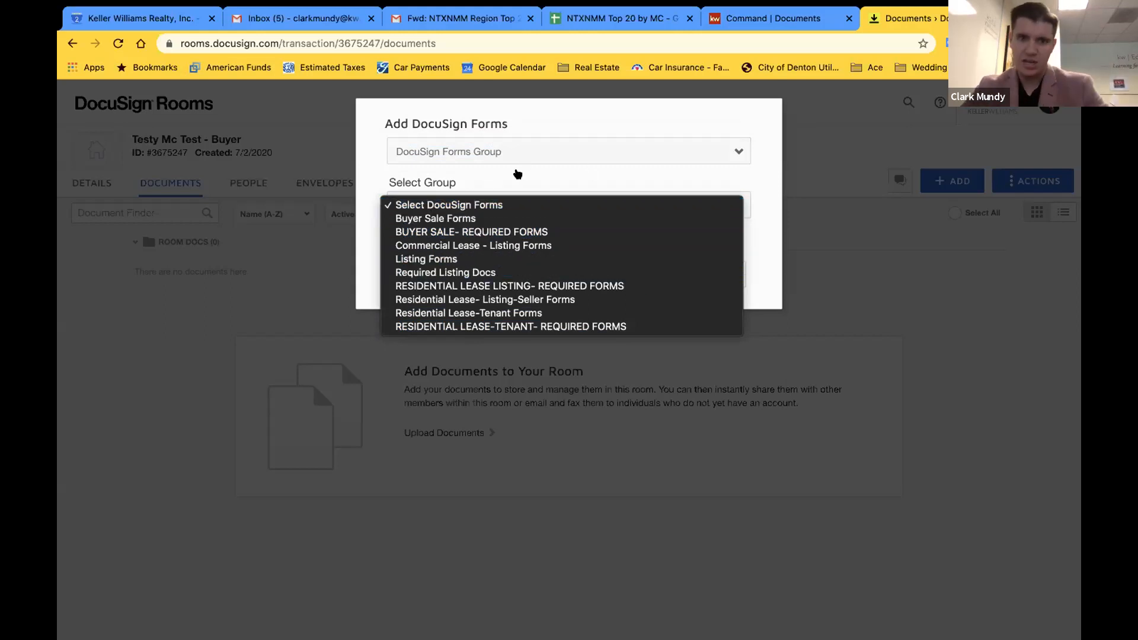
pyautogui.click(518, 173)
pyautogui.click(514, 150)
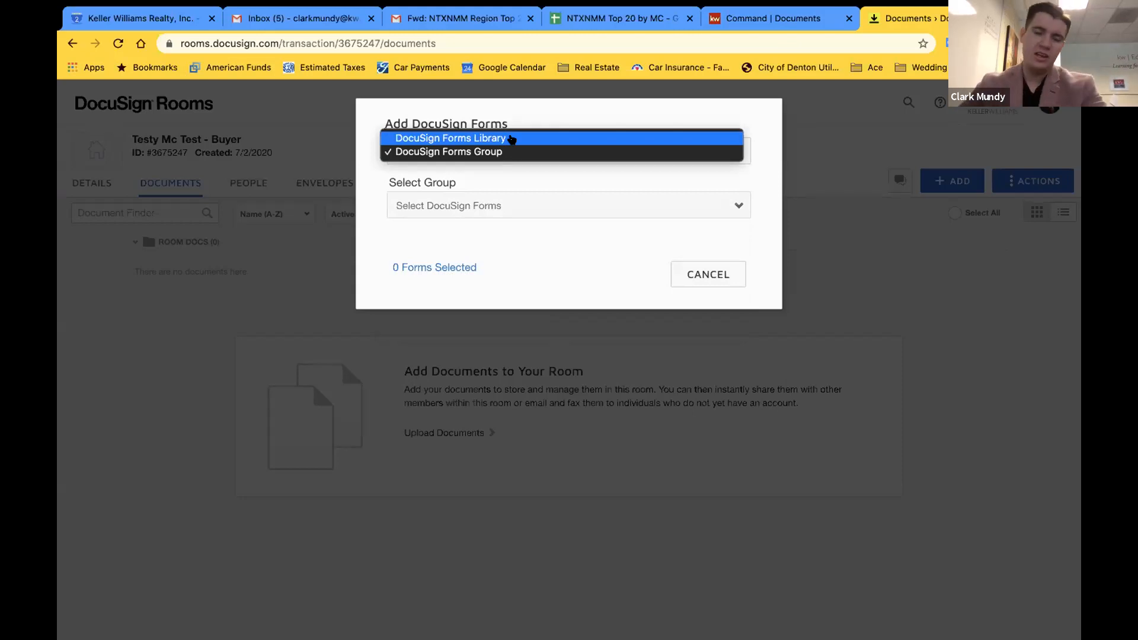
pyautogui.click(511, 139)
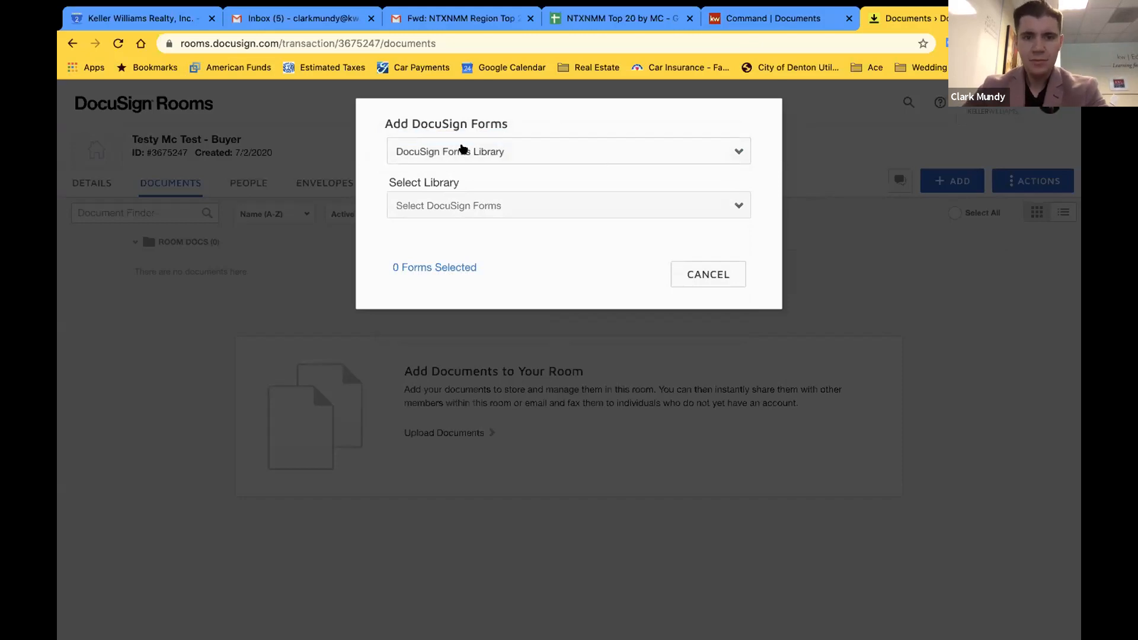
# Expand Select Library to show the MTAR and TXR libraries
pyautogui.click(531, 205)
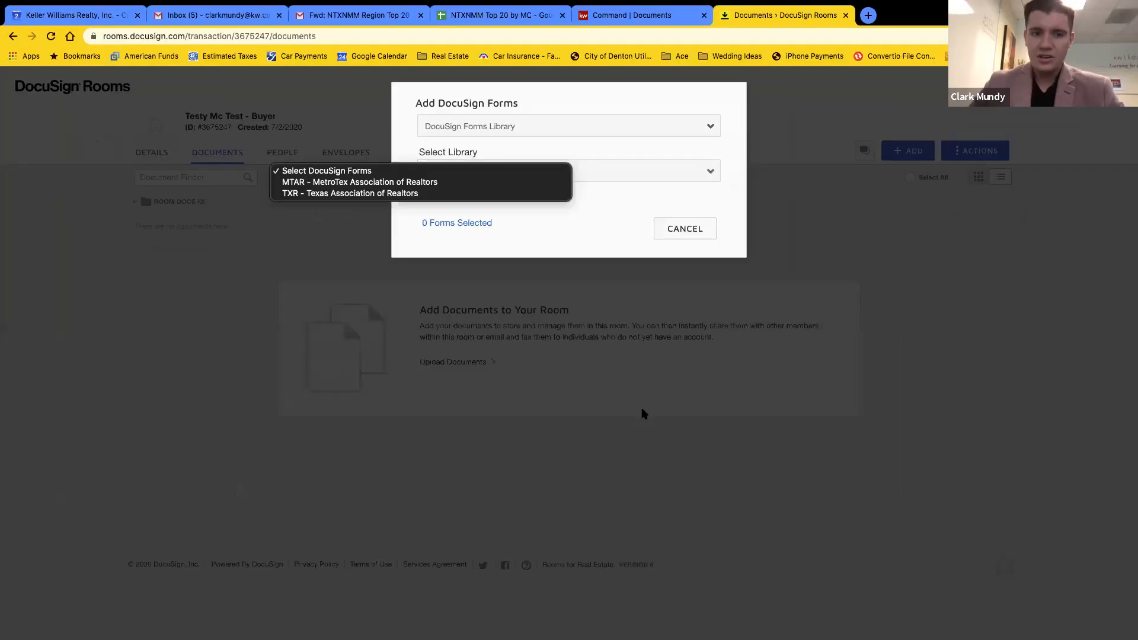
# Close the library list without picking a library
pyautogui.click(612, 106)
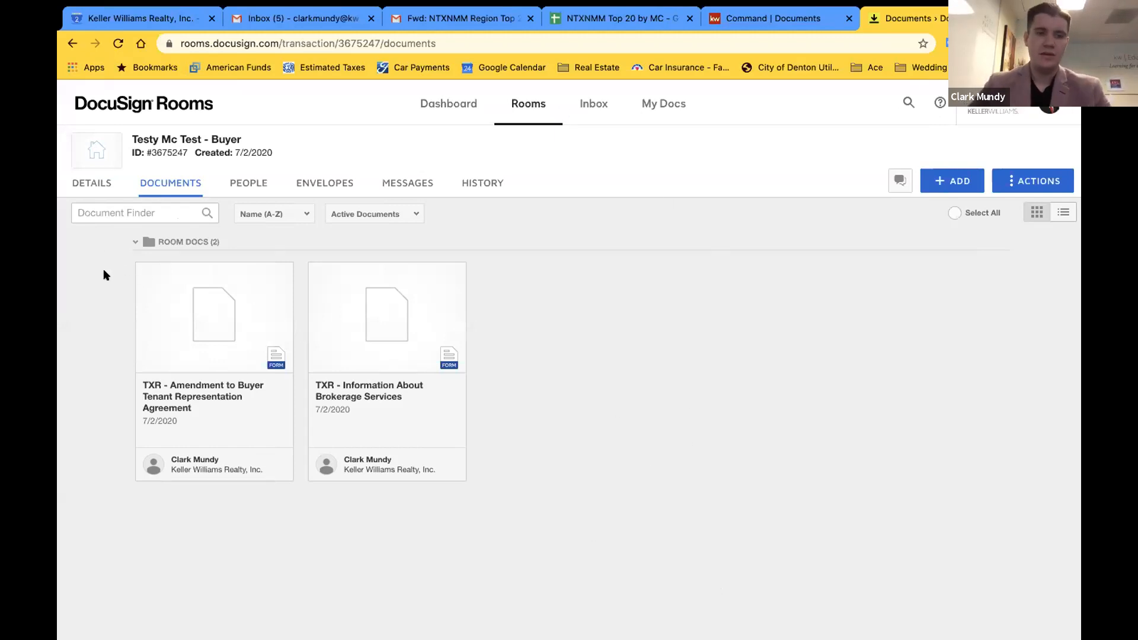
# Reopen the Add DocuSign Forms dialog through ADD > DocuSign Forms
pyautogui.click(935, 175)
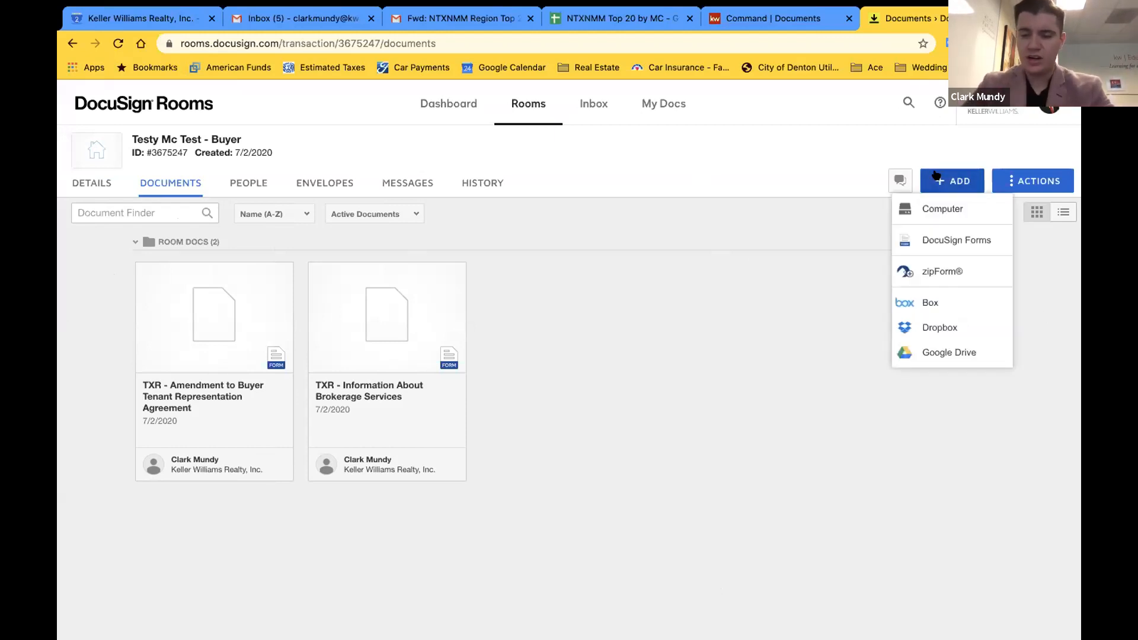
pyautogui.click(780, 227)
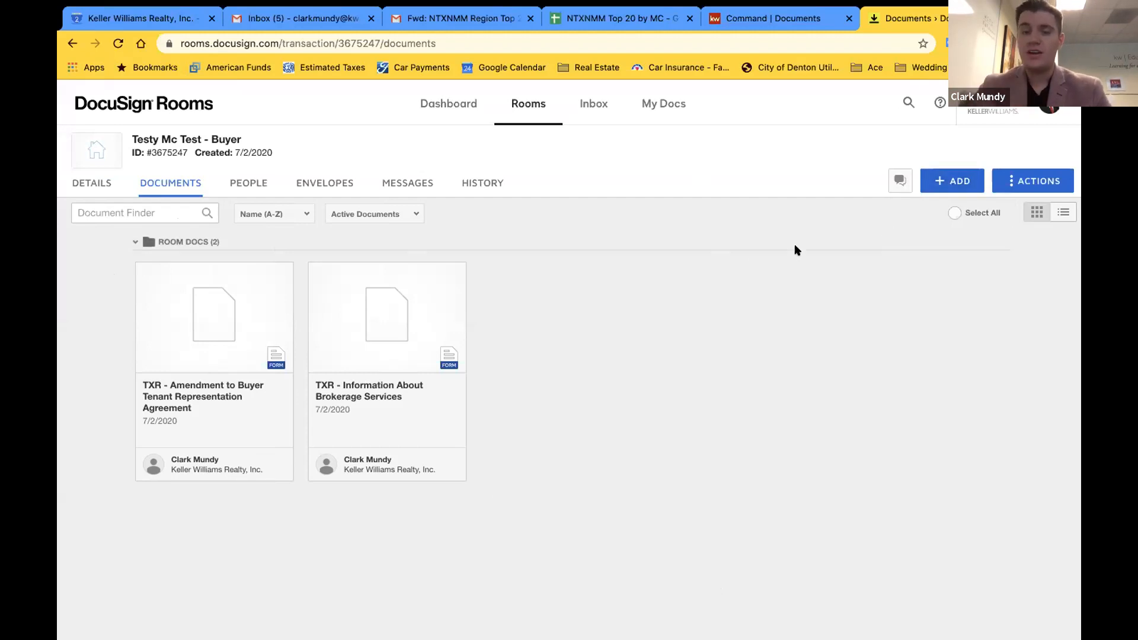
pyautogui.click(966, 188)
pyautogui.click(956, 240)
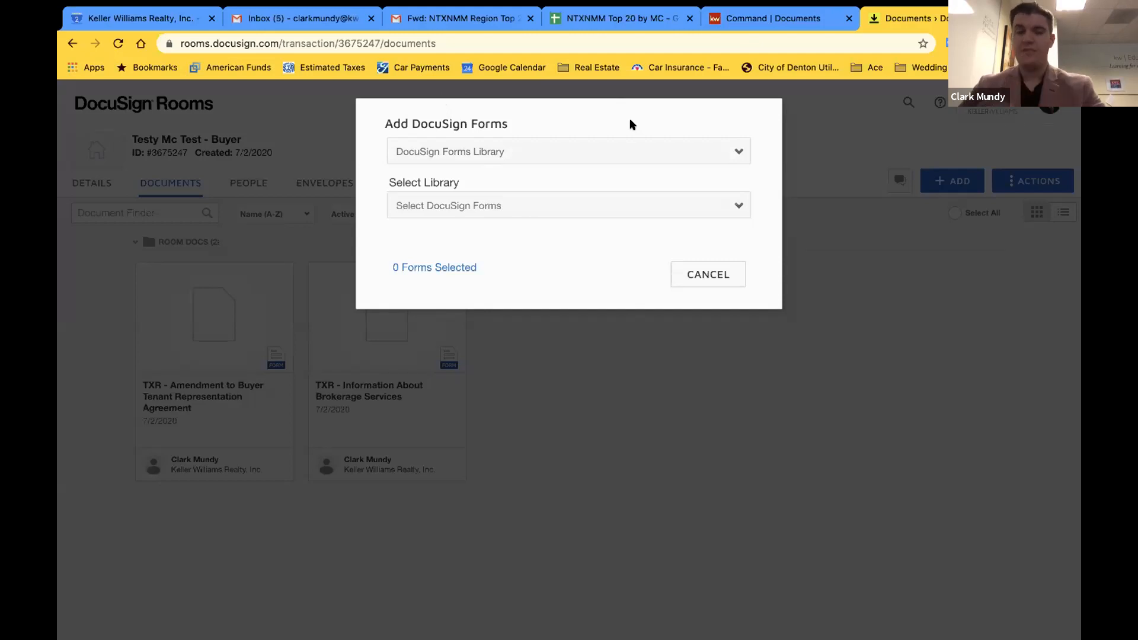
pyautogui.click(509, 153)
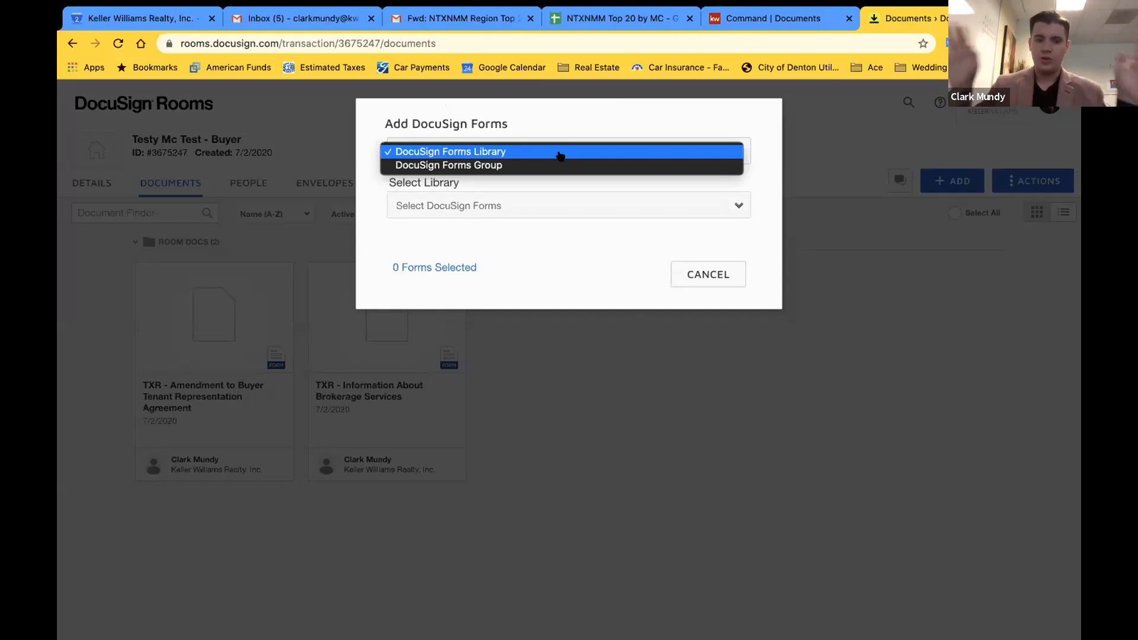
pyautogui.click(842, 541)
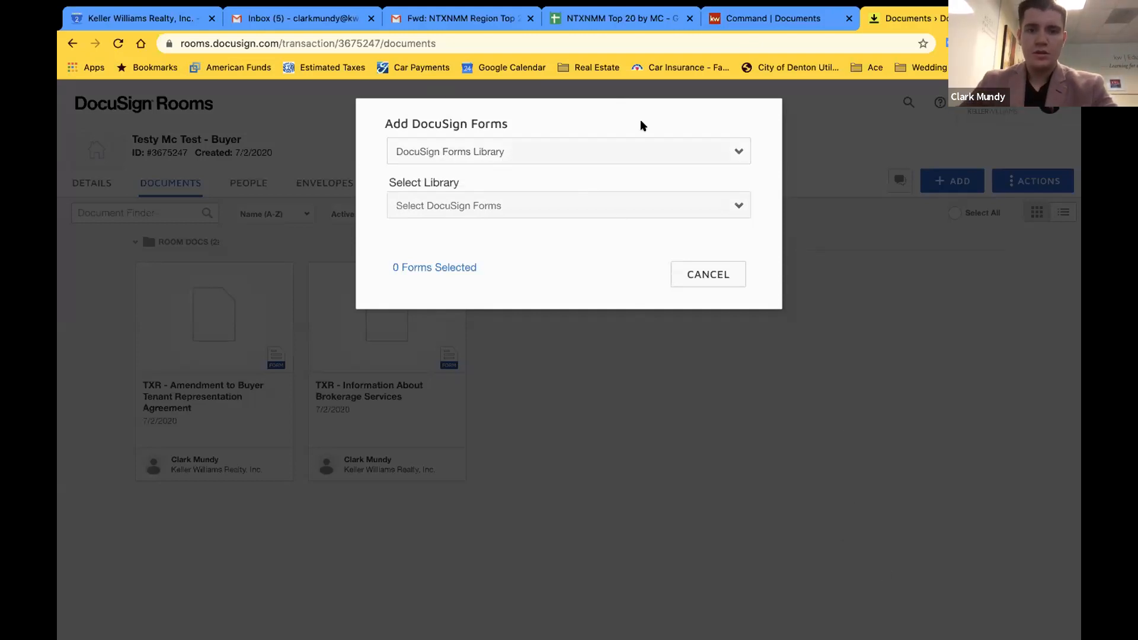
pyautogui.click(694, 148)
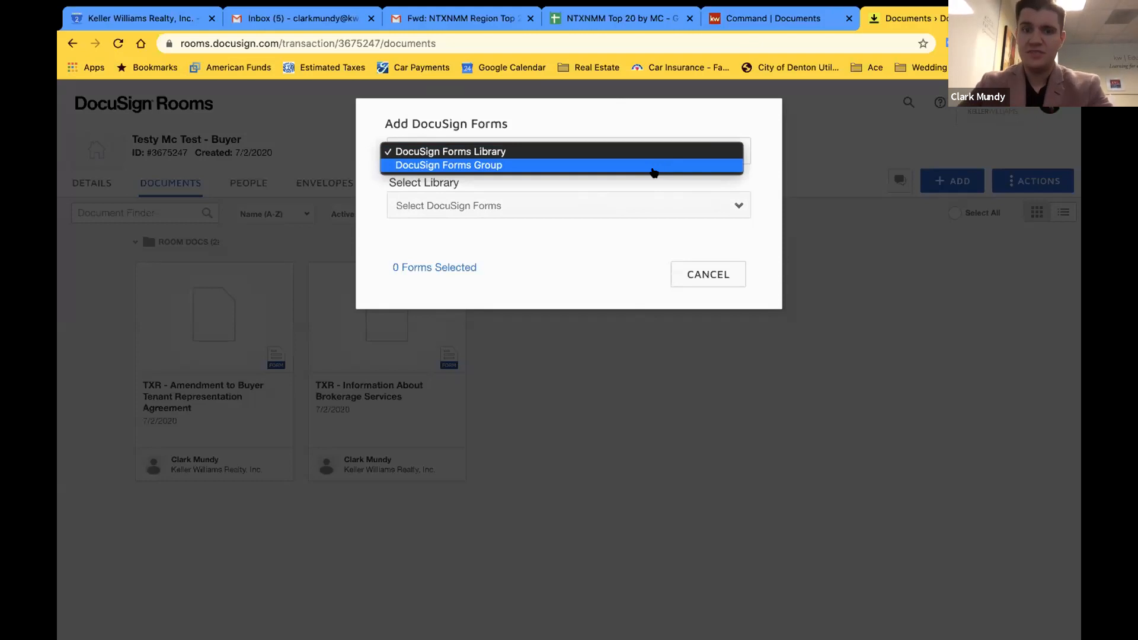
pyautogui.click(600, 122)
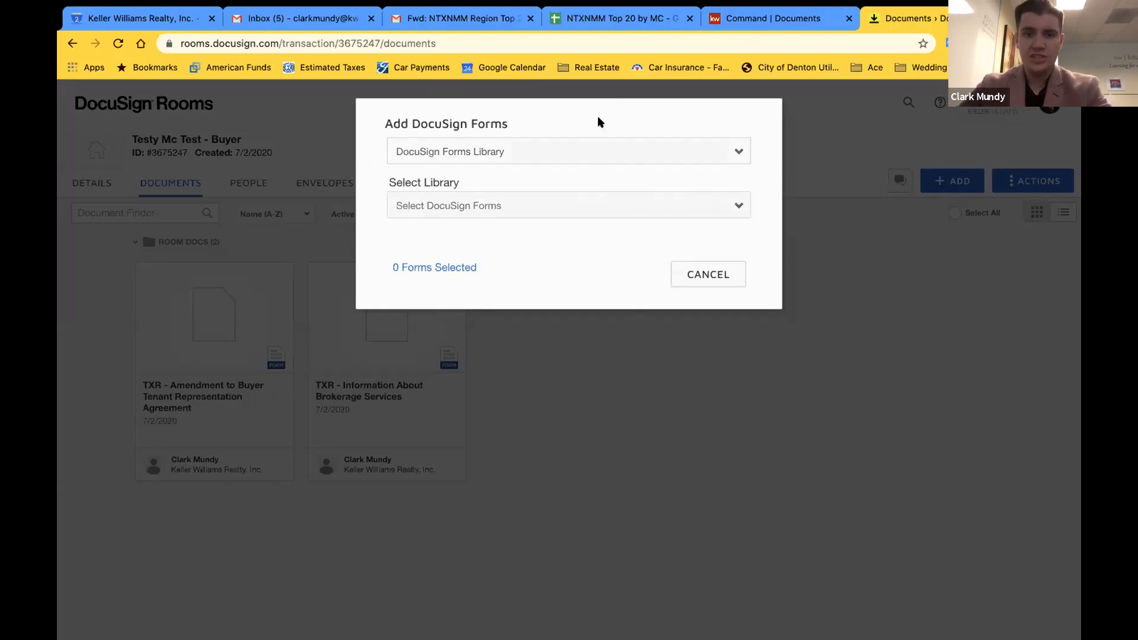
pyautogui.click(596, 152)
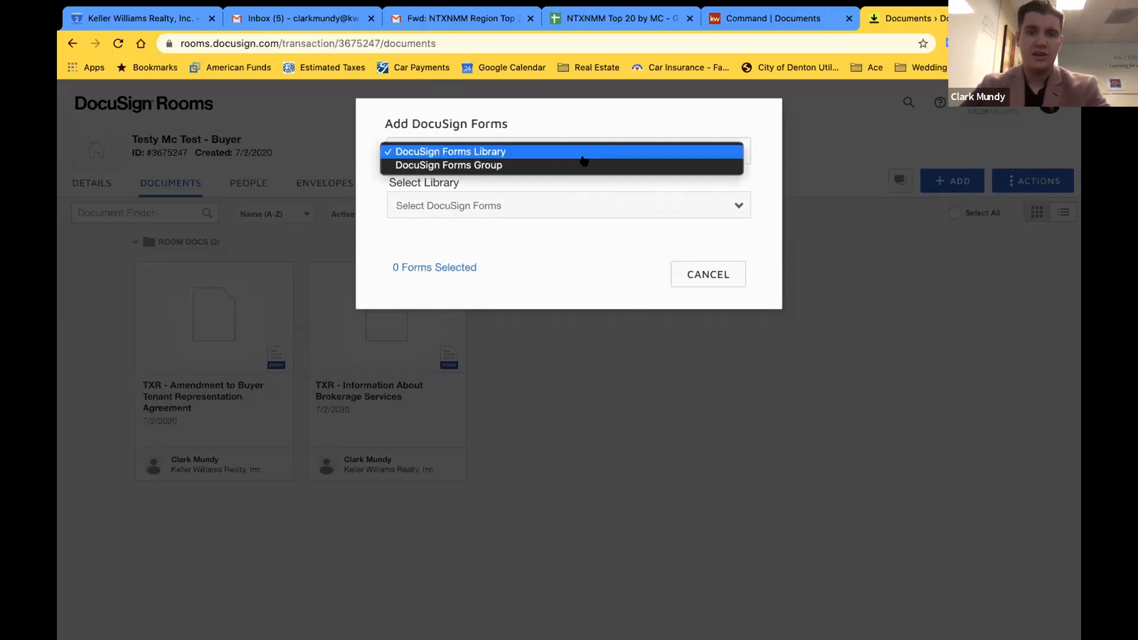
pyautogui.click(514, 166)
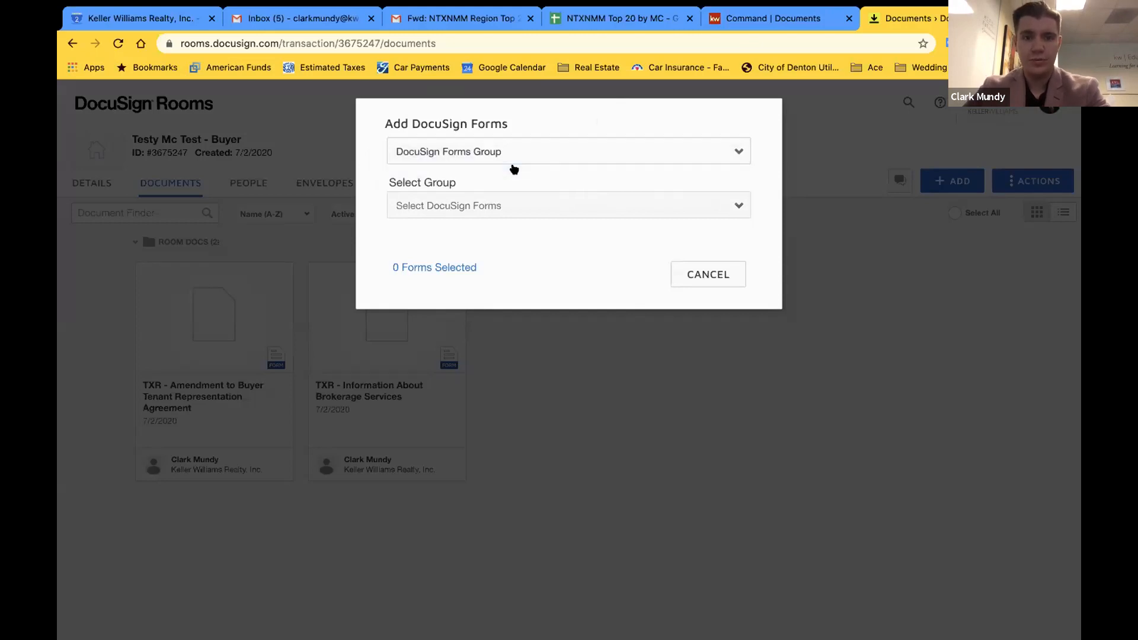
pyautogui.click(510, 205)
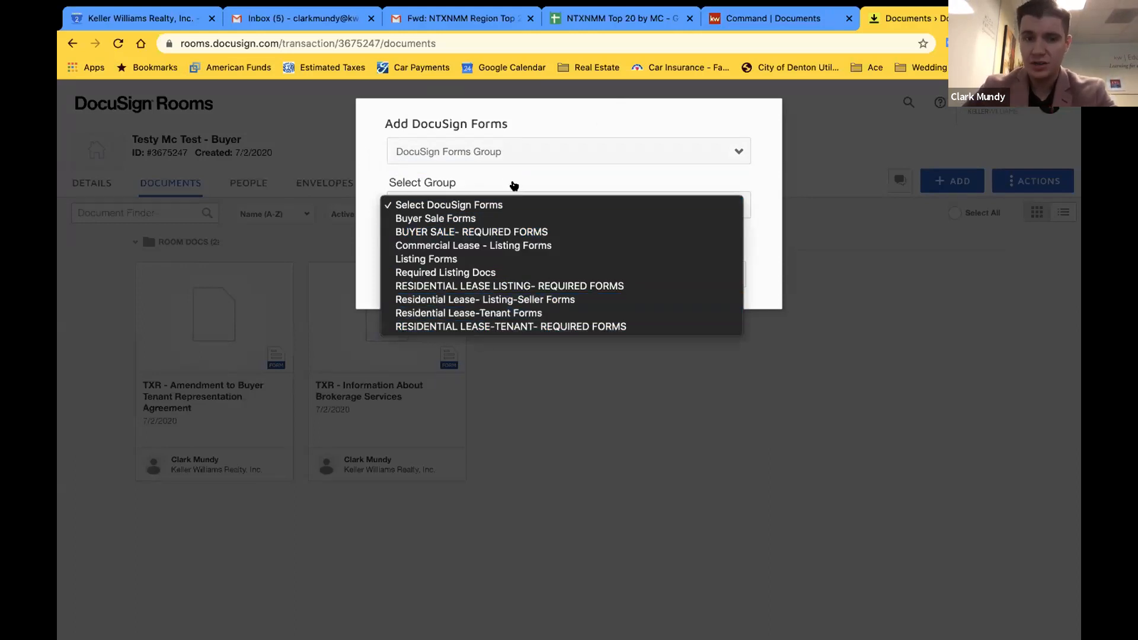
pyautogui.click(510, 180)
pyautogui.click(439, 198)
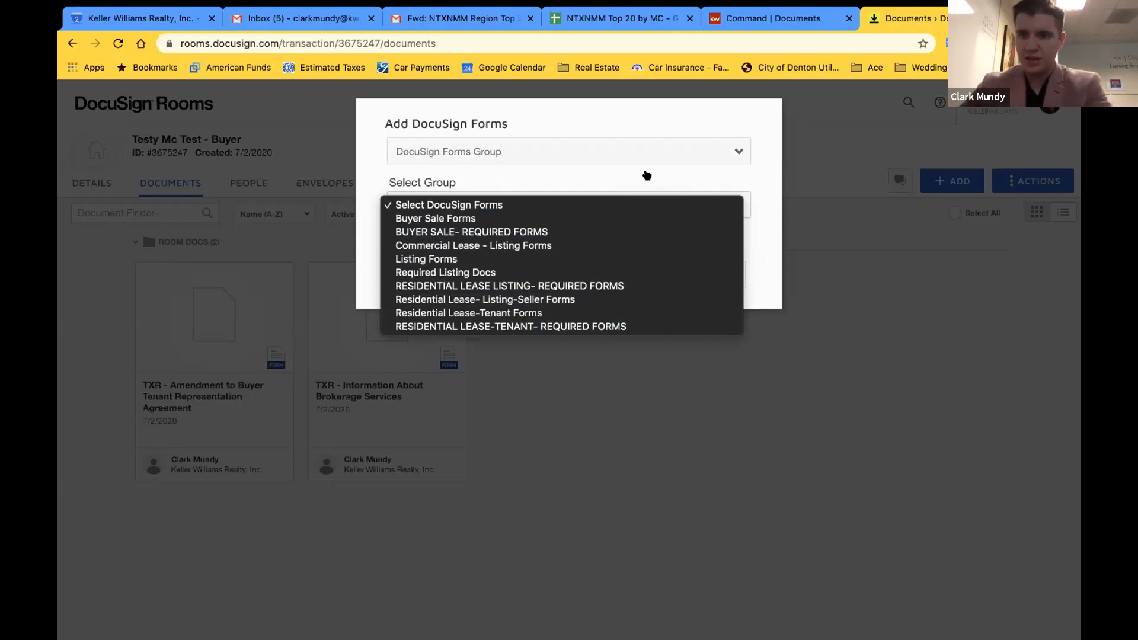
pyautogui.click(601, 180)
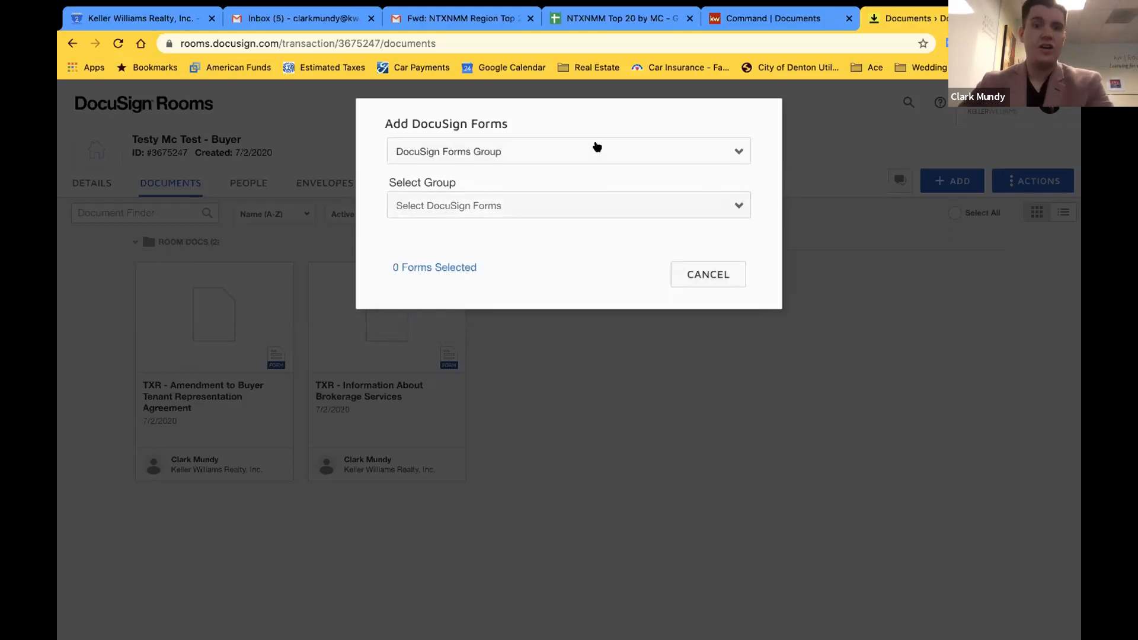
pyautogui.click(482, 152)
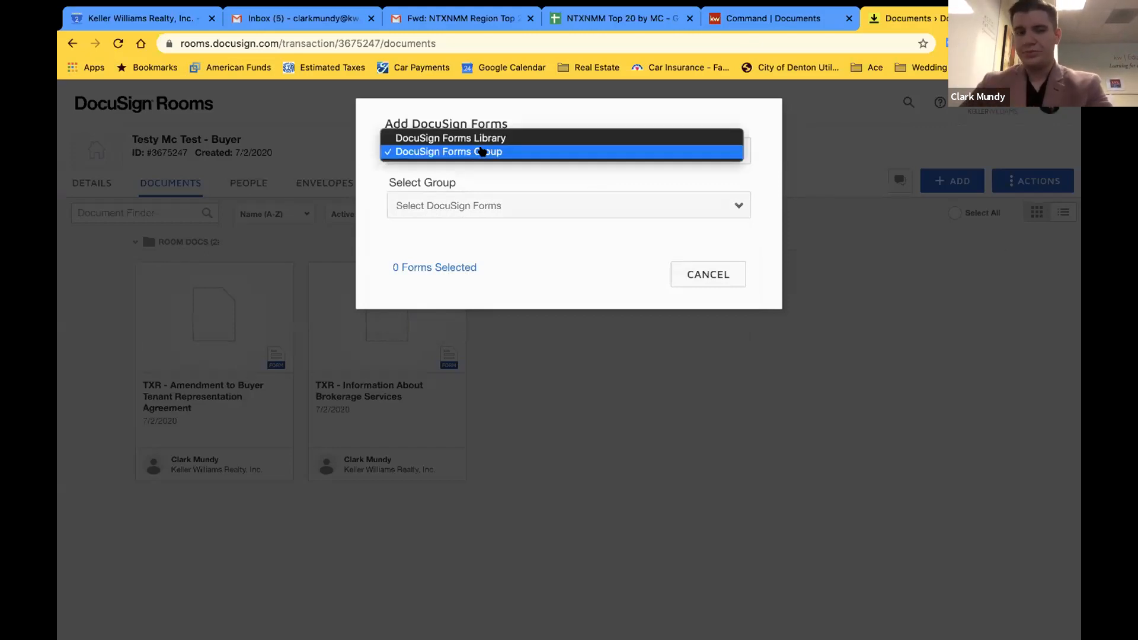
pyautogui.click(452, 138)
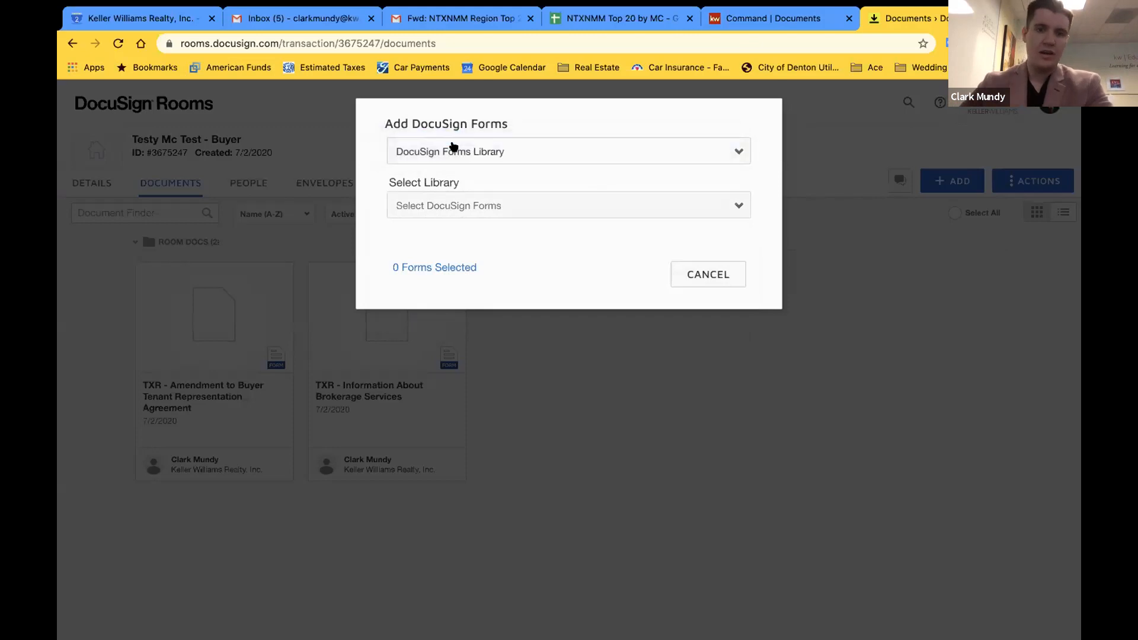
pyautogui.click(536, 209)
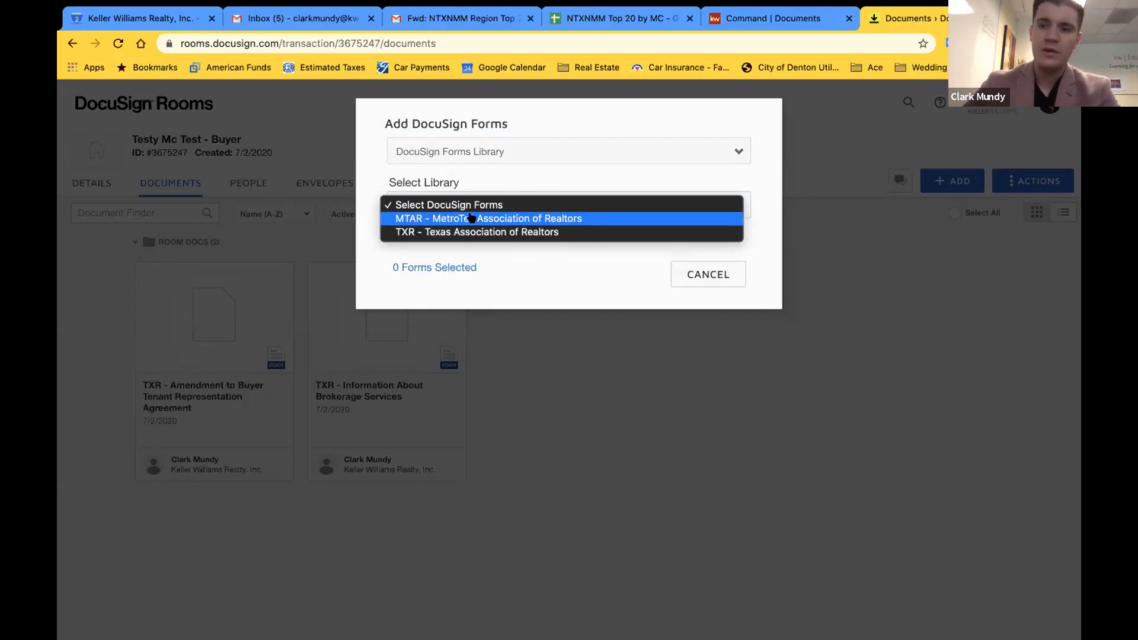
# Choose the TXR - Texas Association of Realtors library and search 'information about'
pyautogui.click(425, 233)
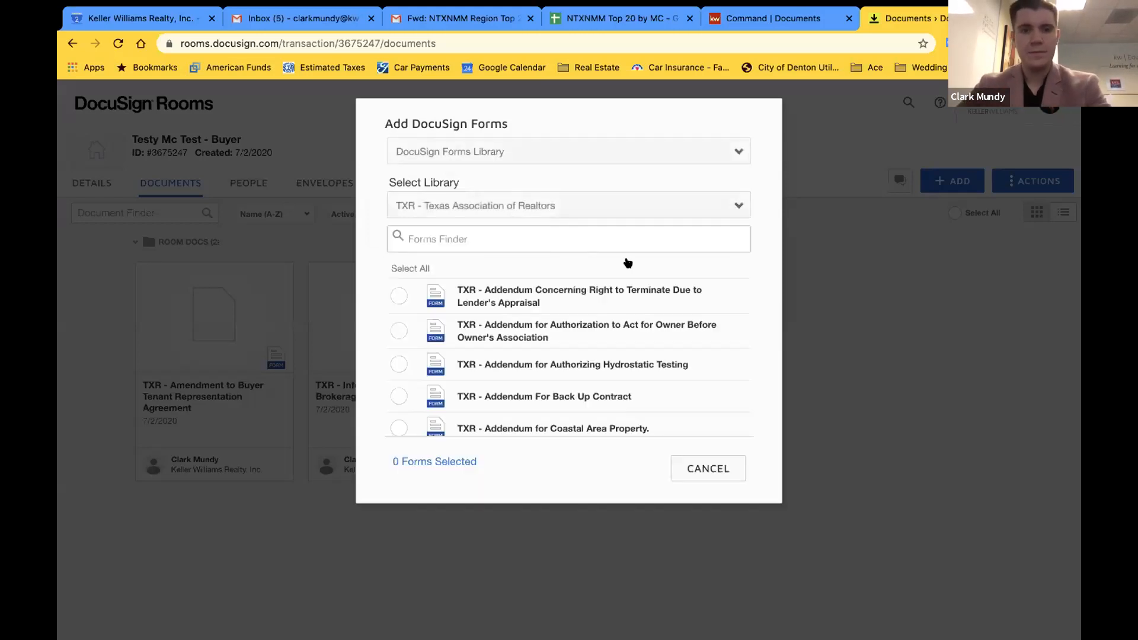
pyautogui.click(445, 227)
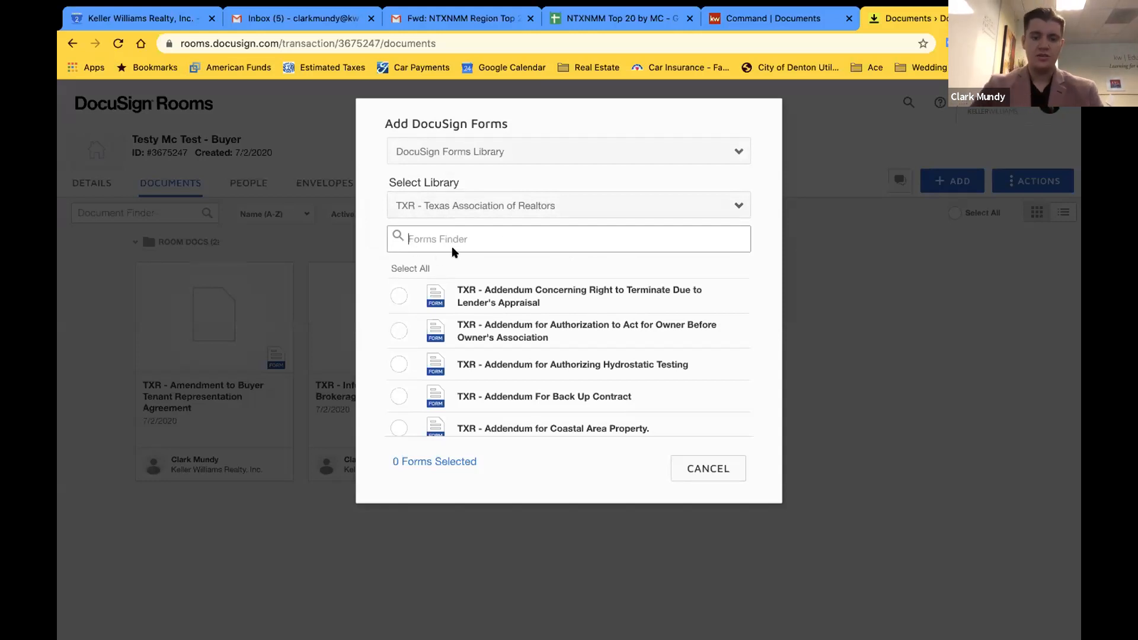
pyautogui.write('informa')
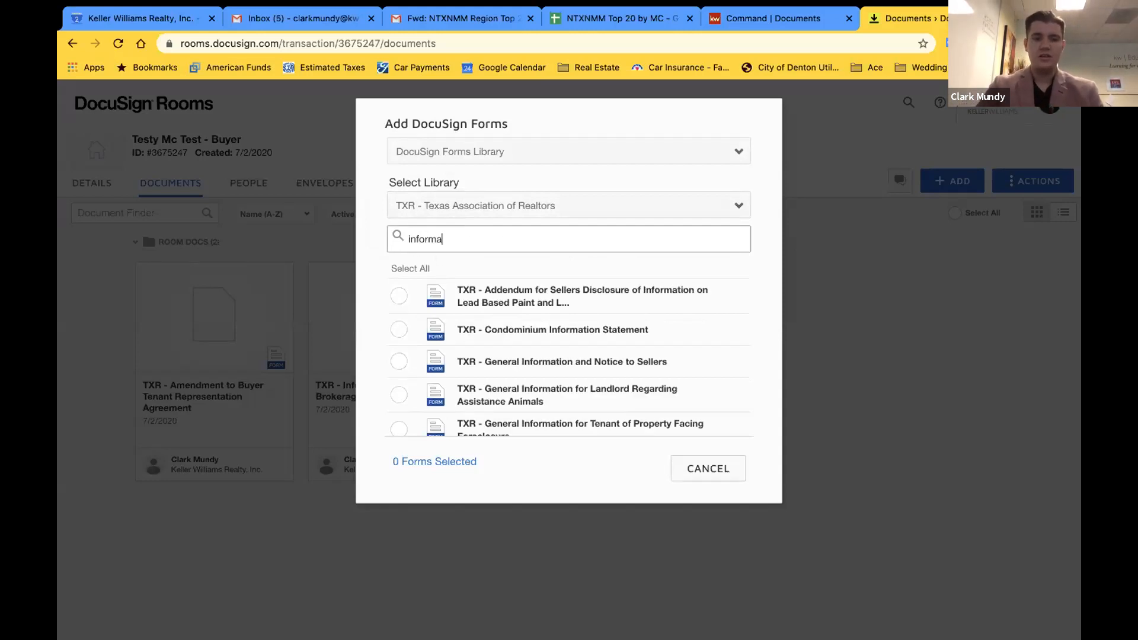
pyautogui.write('tion about')
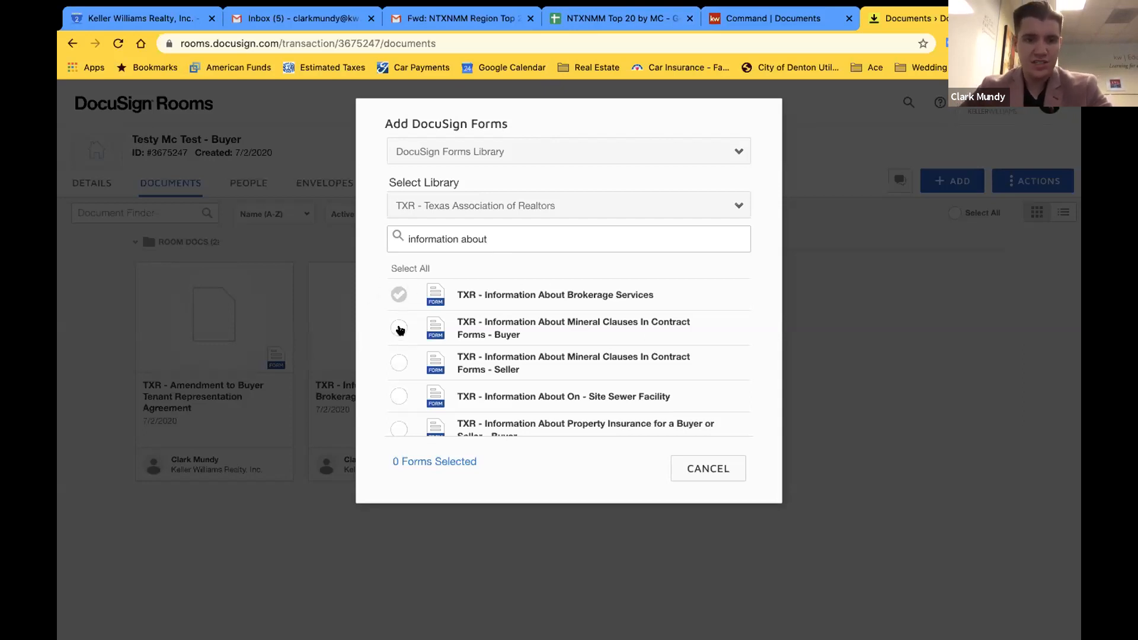
# Tick then clear the Mineral Clauses and seller property insurance forms, leaving none selected
pyautogui.click(399, 328)
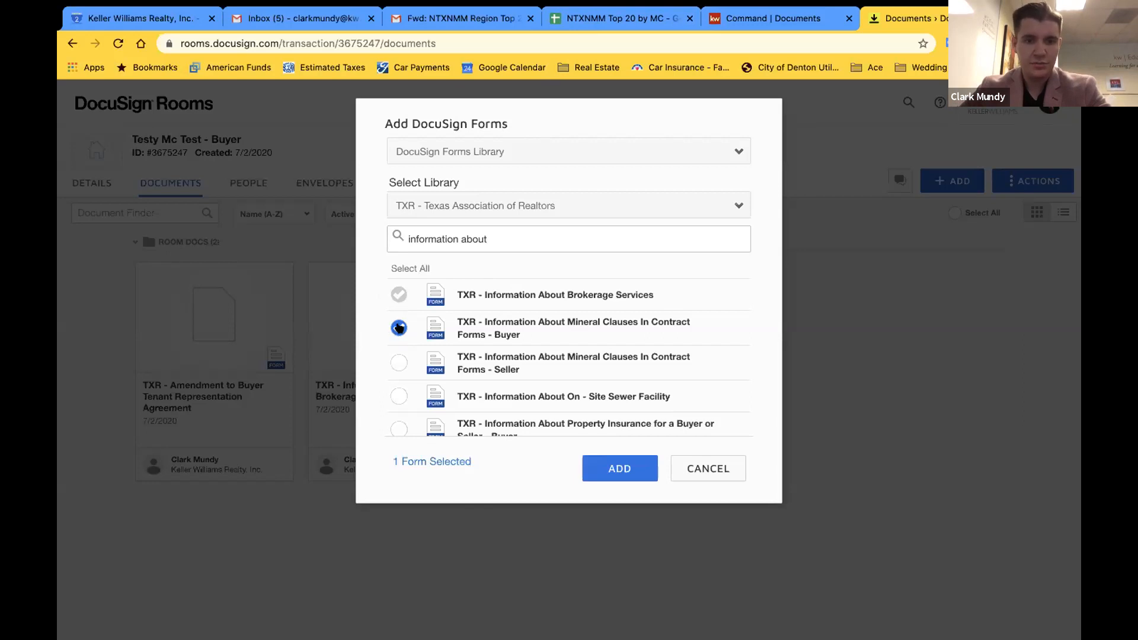
pyautogui.scroll(-2, 399, 374)
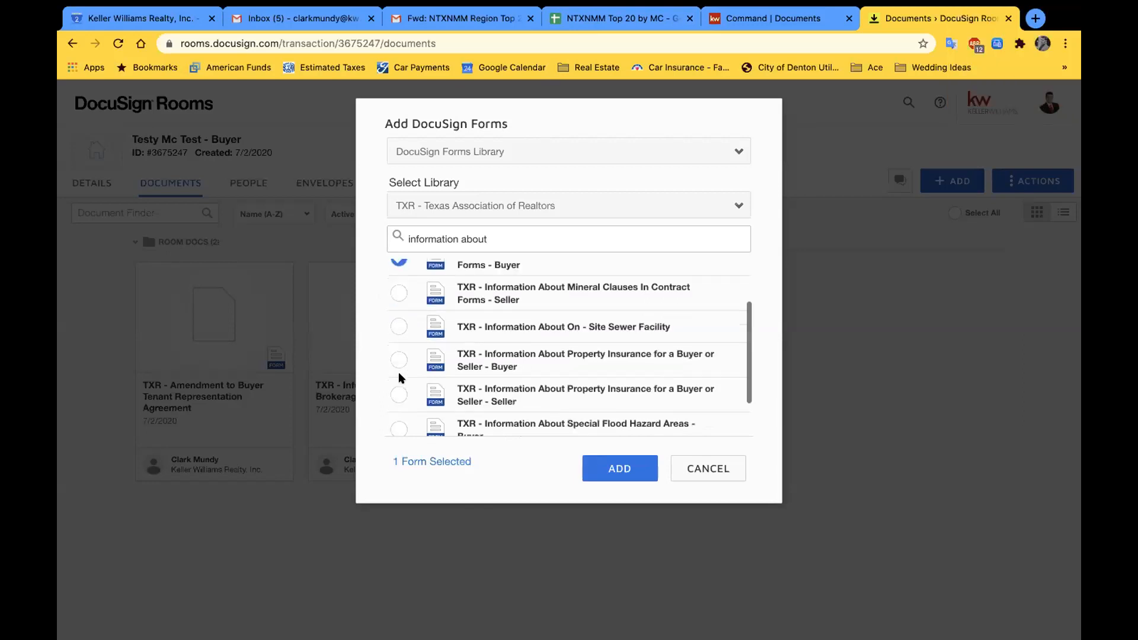
pyautogui.click(399, 392)
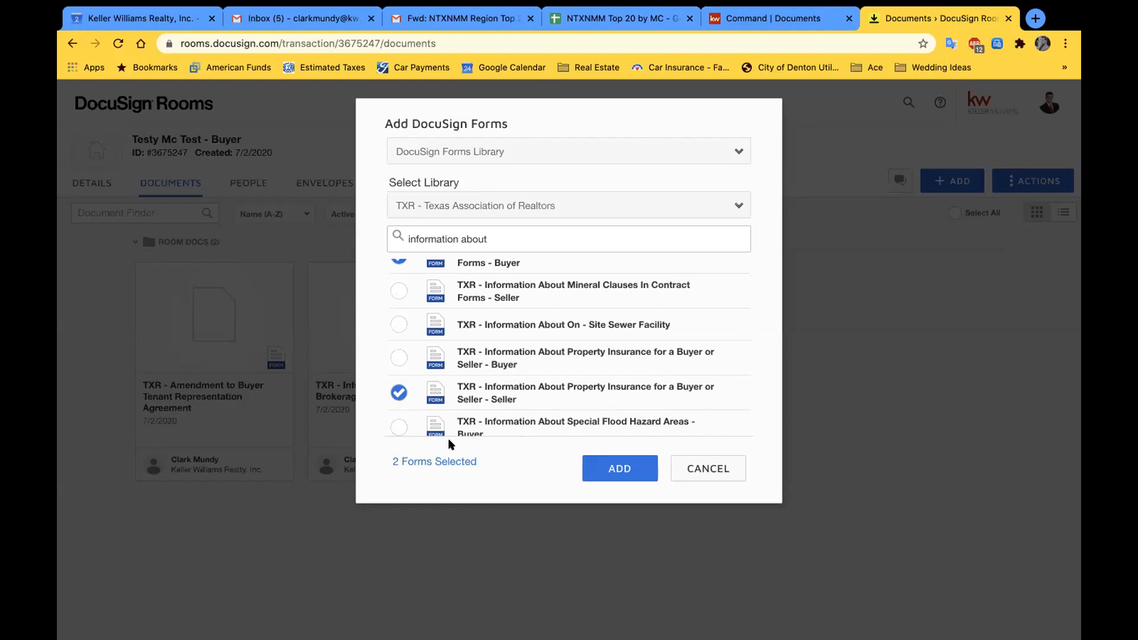
pyautogui.click(399, 392)
pyautogui.scroll(2, 402, 360)
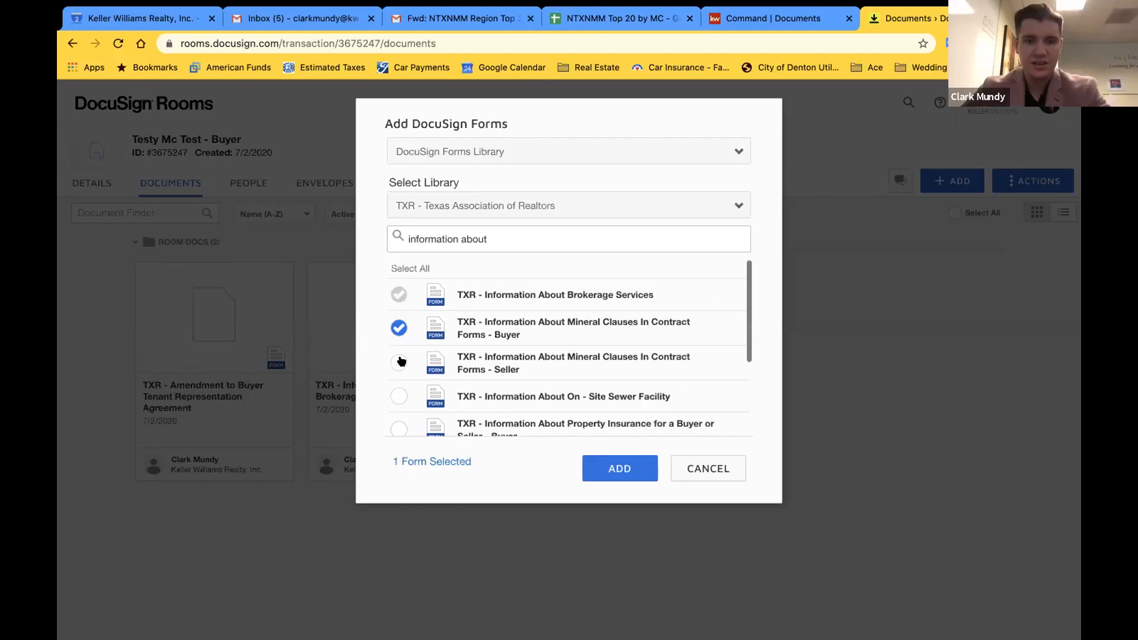
pyautogui.click(399, 327)
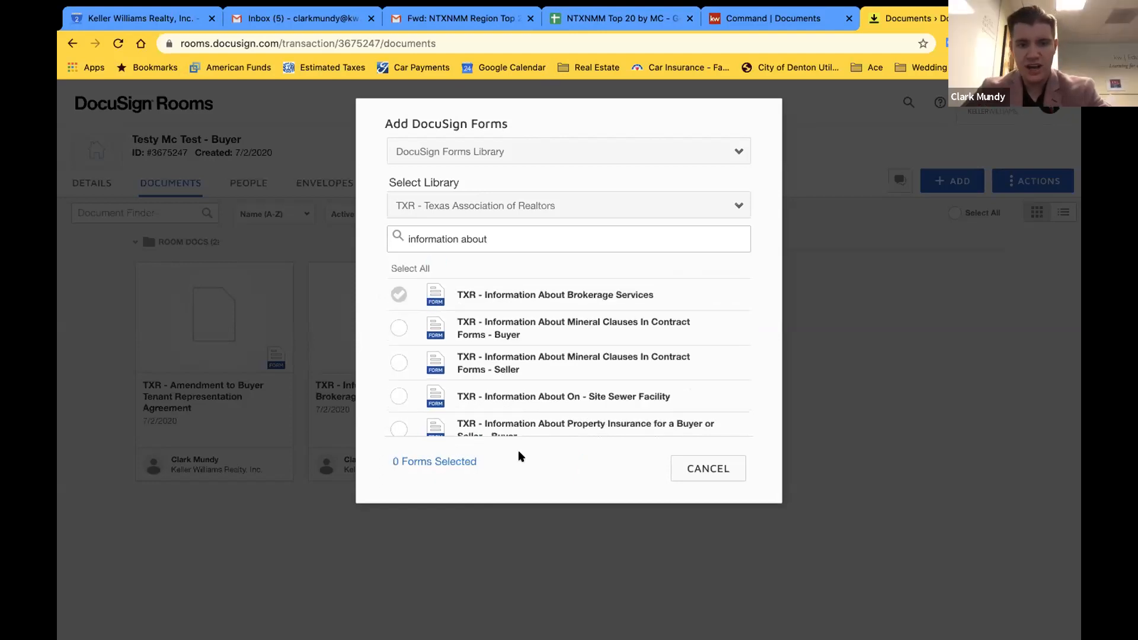
pyautogui.moveTo(515, 235); pyautogui.dragTo(372, 228)
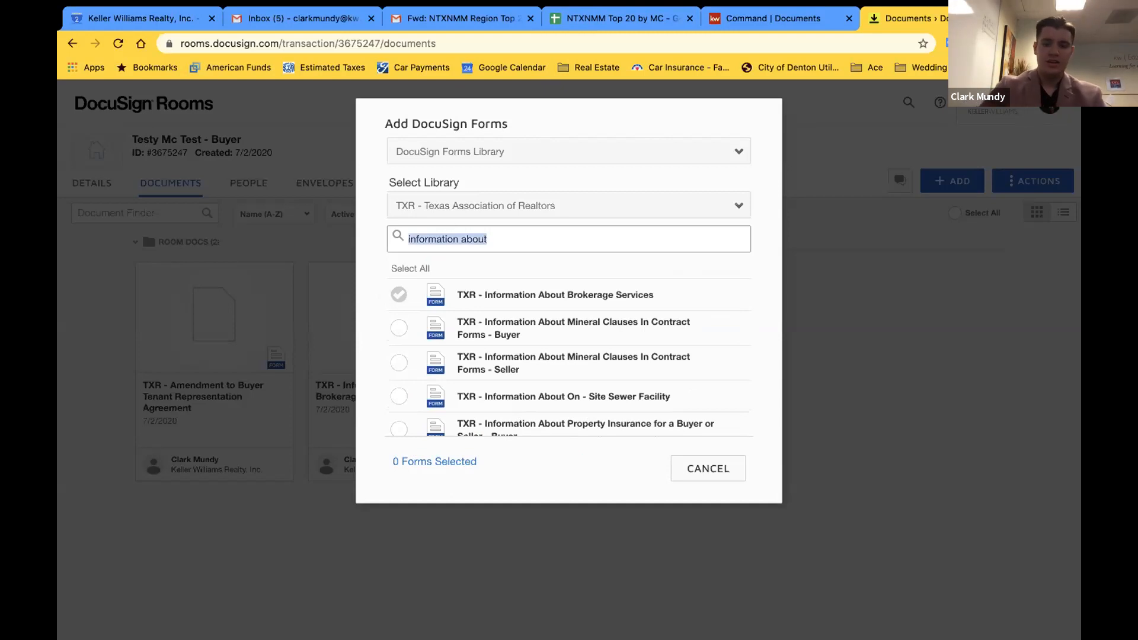
# Search 'buyer tena', tick the Commercial, Residential and Termination forms, then cancel without adding
pyautogui.write('buyer tenant')
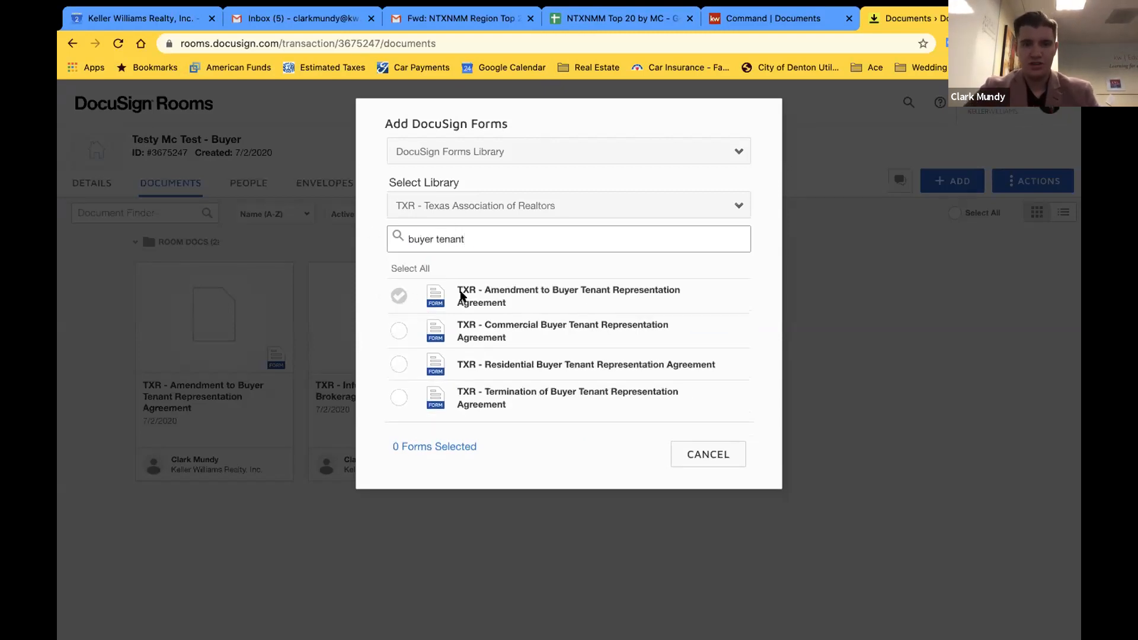
pyautogui.click(398, 330)
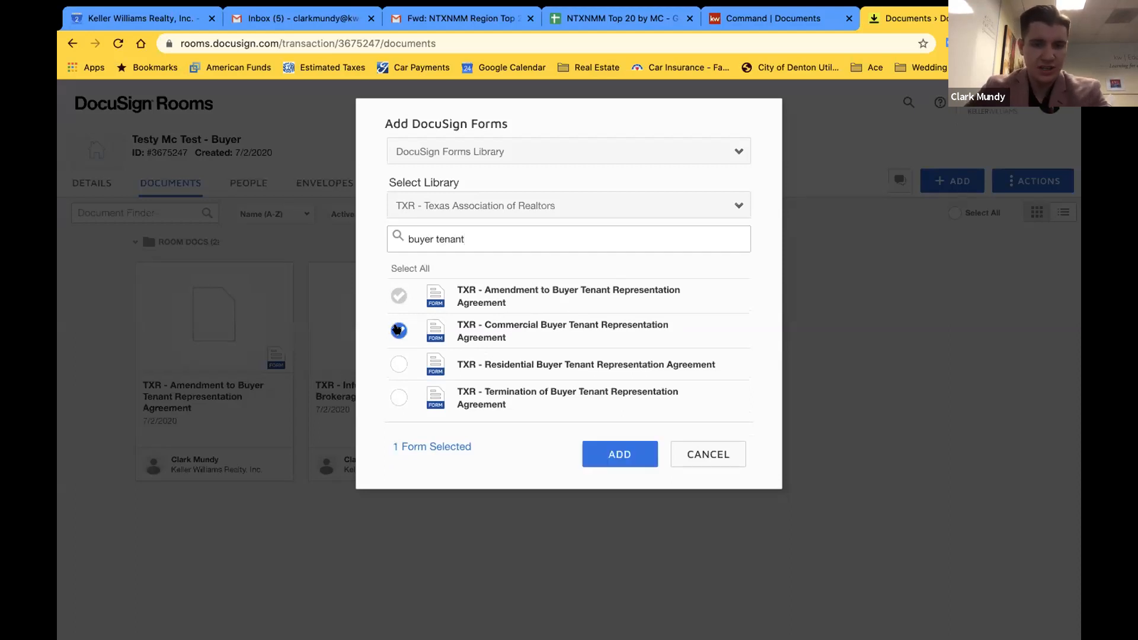
pyautogui.click(398, 329)
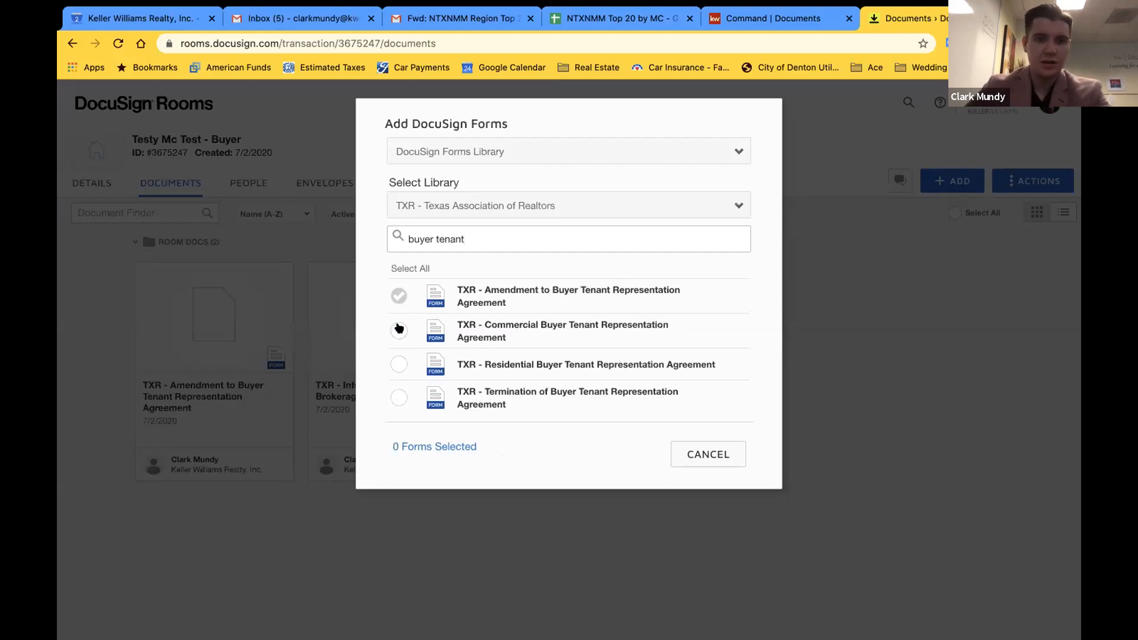
pyautogui.click(394, 329)
pyautogui.click(398, 364)
pyautogui.click(398, 397)
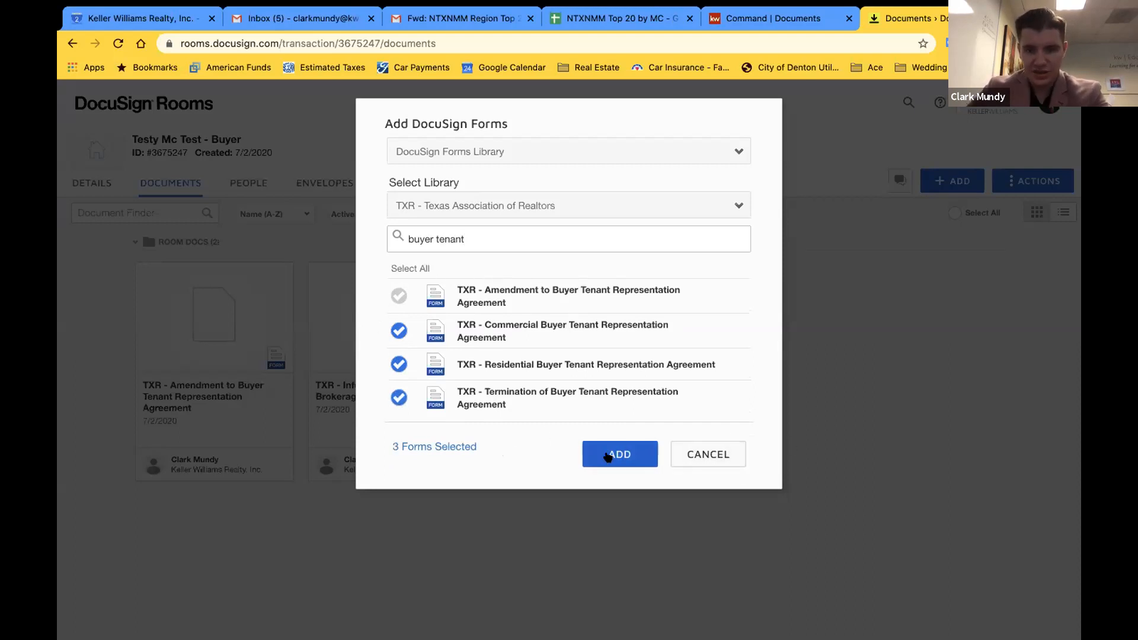
pyautogui.click(705, 453)
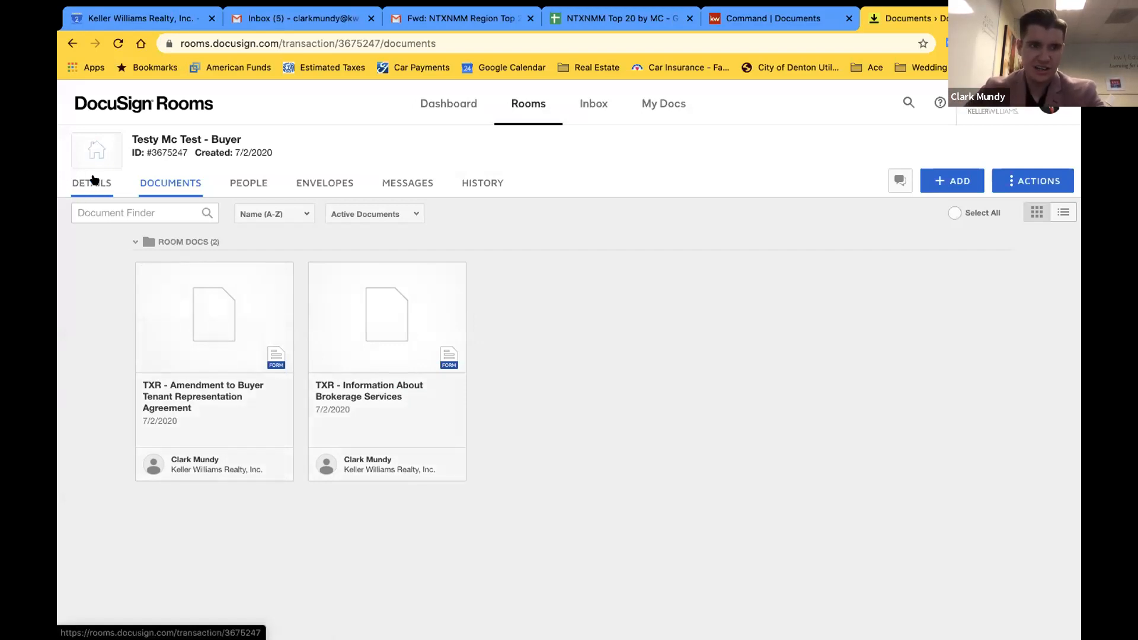
pyautogui.click(208, 338)
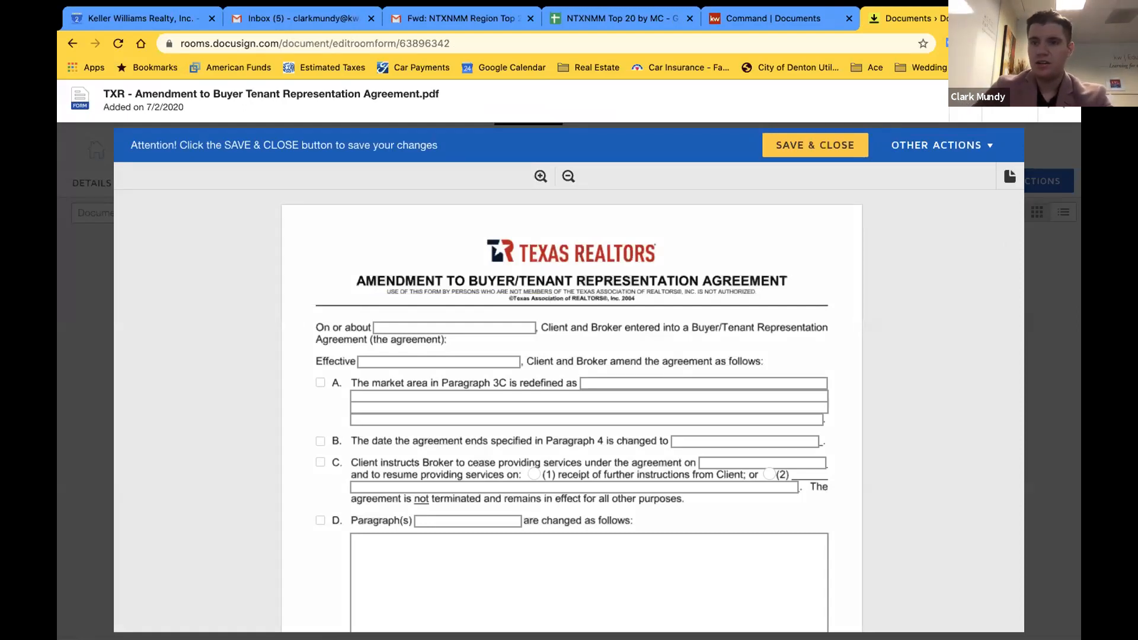
pyautogui.click(815, 145)
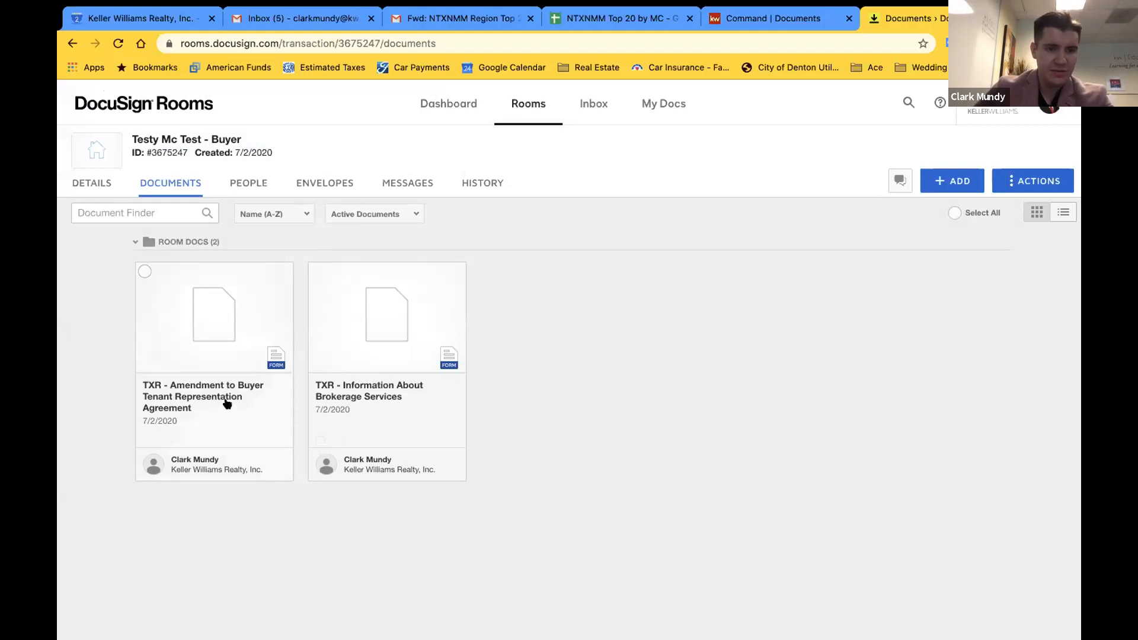
pyautogui.click(144, 271)
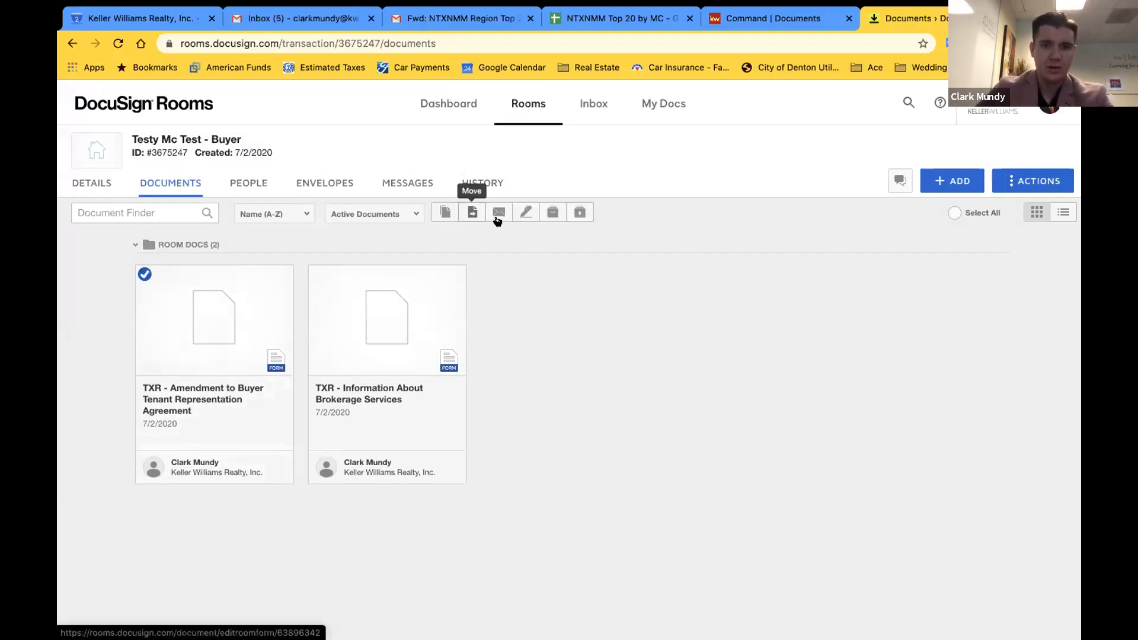
pyautogui.click(144, 273)
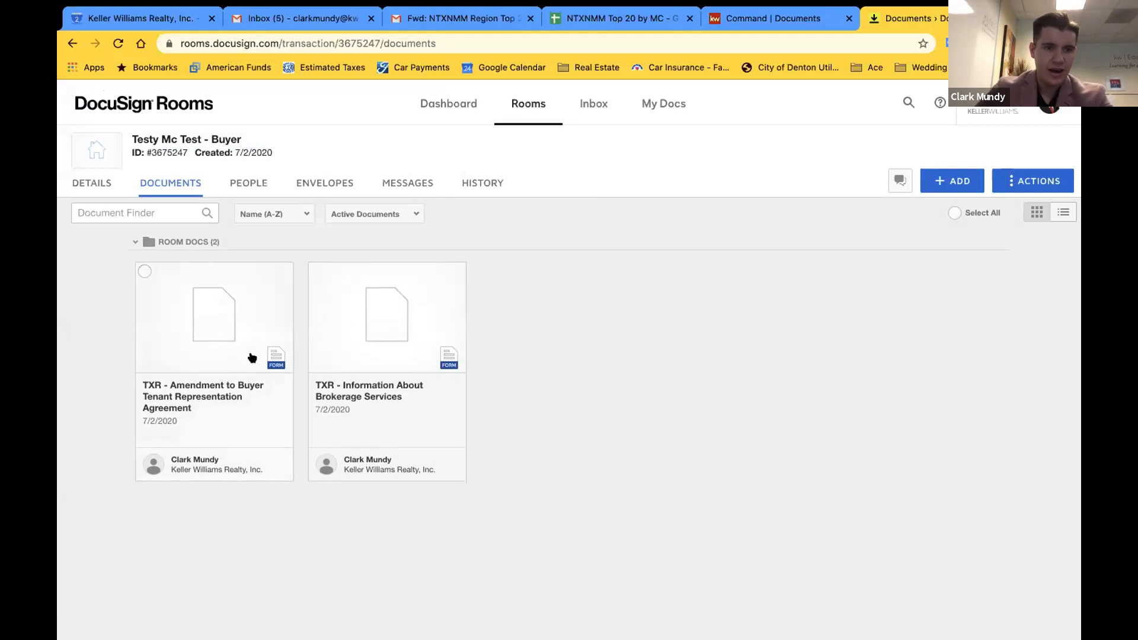
# Archive the TXR Amendment to Buyer Tenant Representation Agreement from Room Docs
pyautogui.click(145, 271)
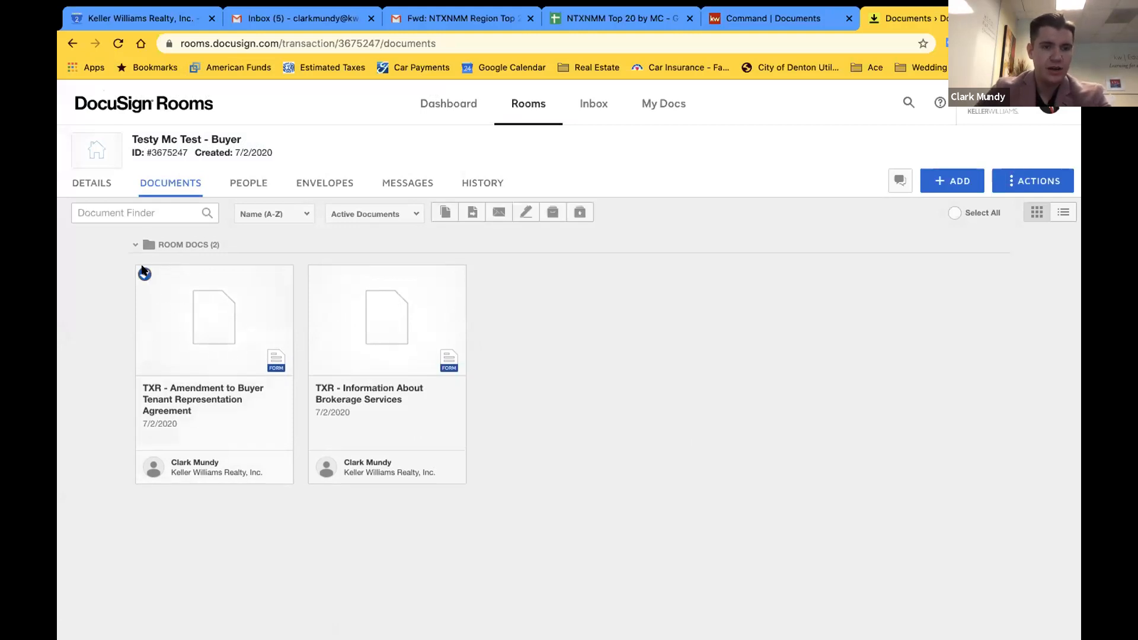
pyautogui.click(557, 213)
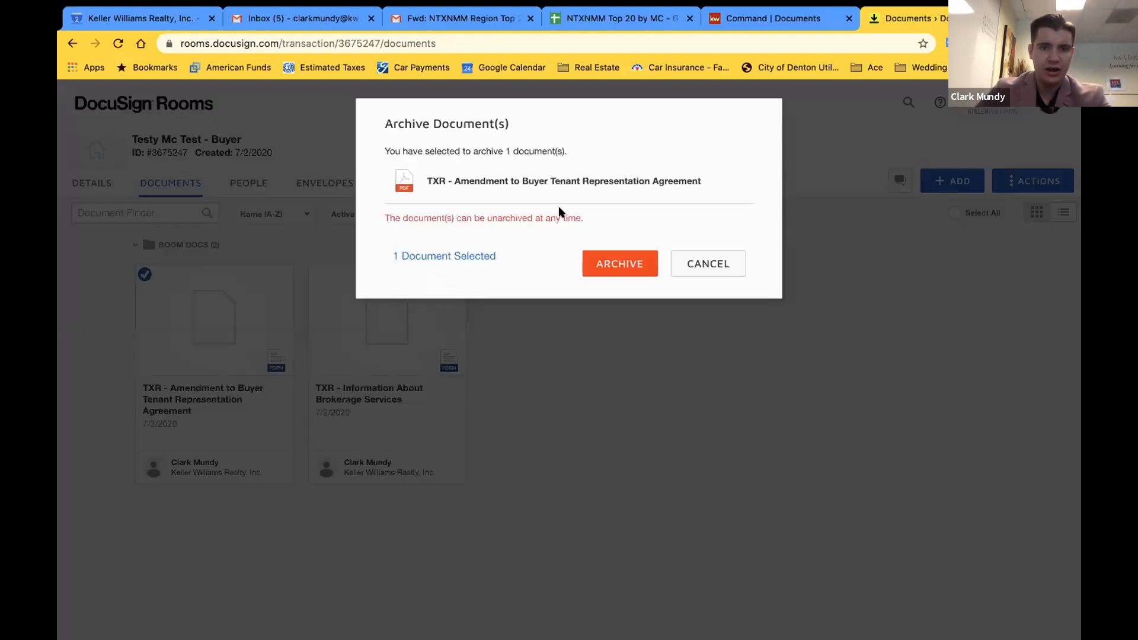
pyautogui.click(608, 262)
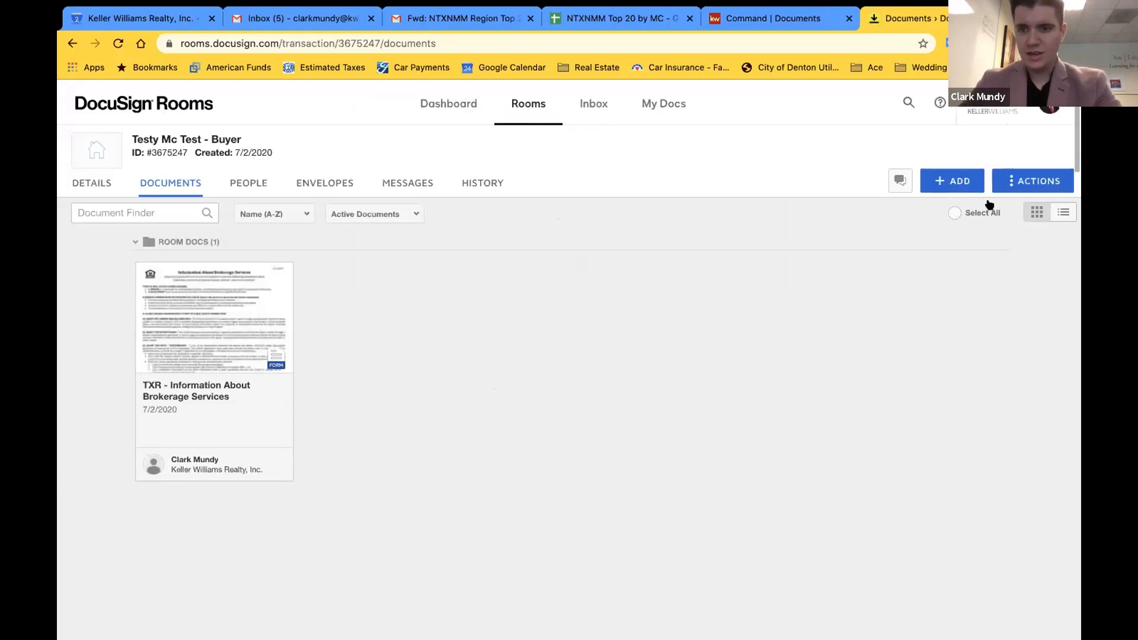
pyautogui.click(953, 180)
# Open Add DocuSign Forms on the Forms Library and pick the TXR library
pyautogui.click(936, 241)
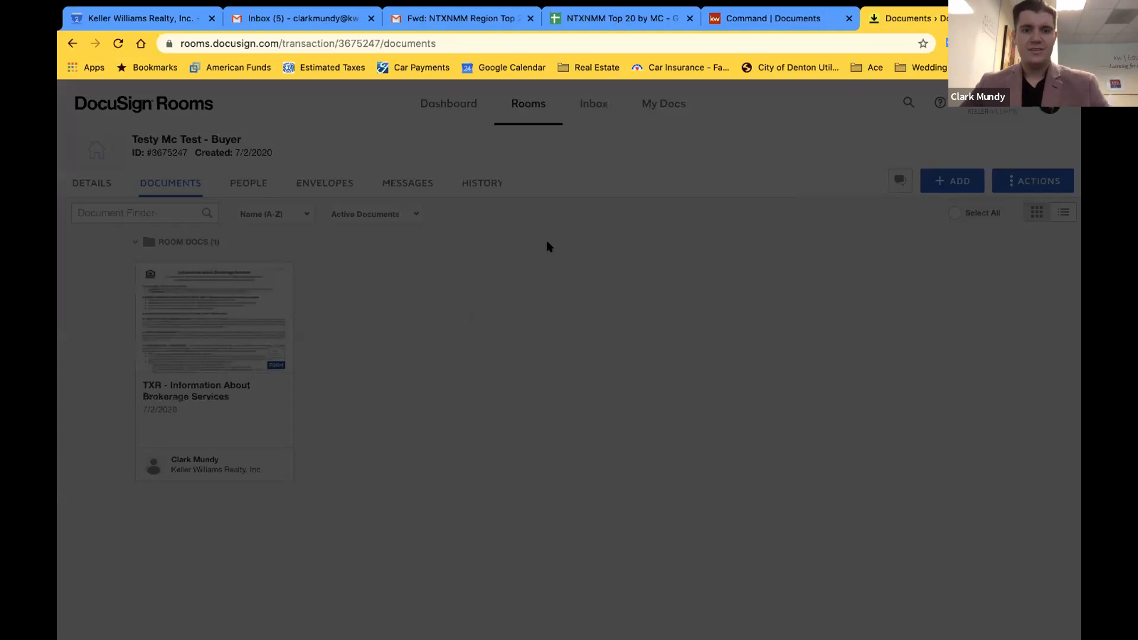
pyautogui.click(516, 153)
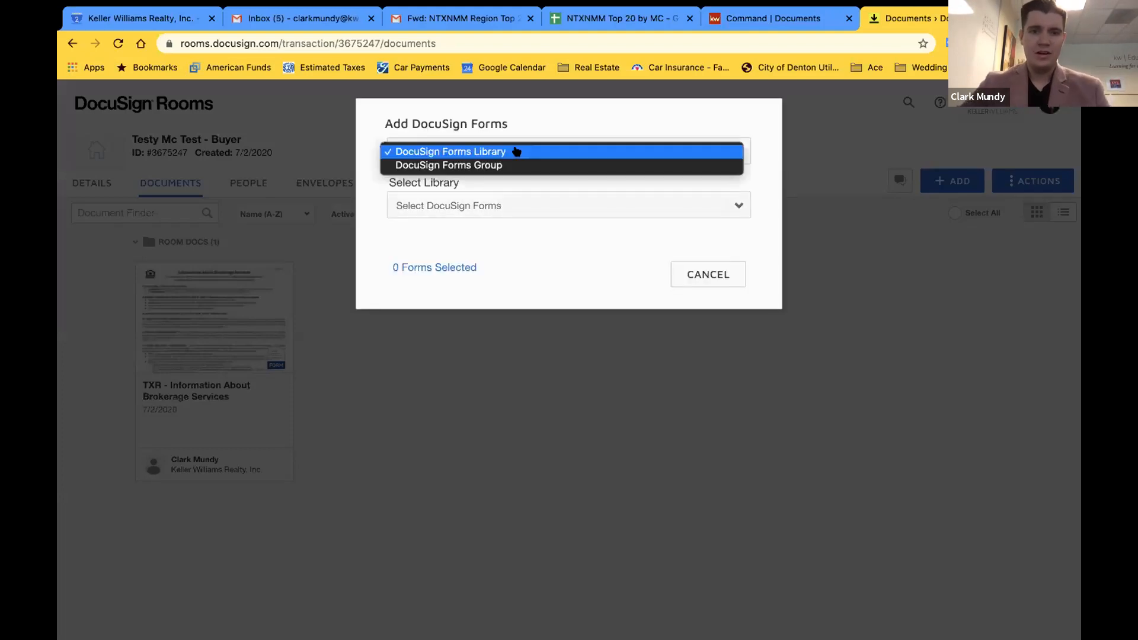
pyautogui.click(547, 126)
pyautogui.click(523, 206)
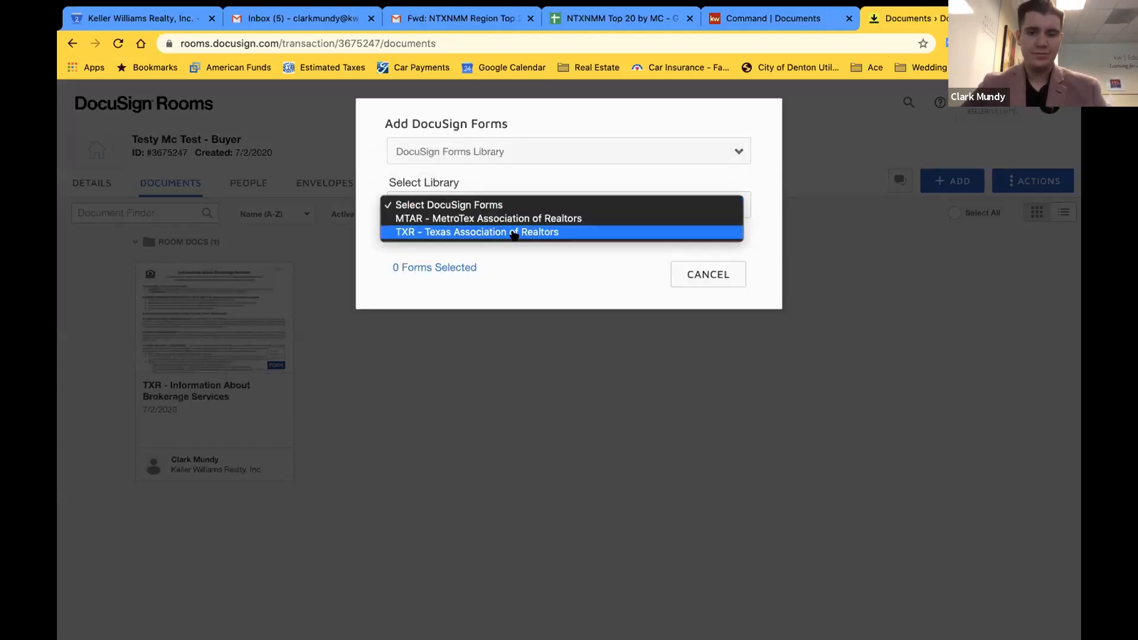
pyautogui.click(515, 231)
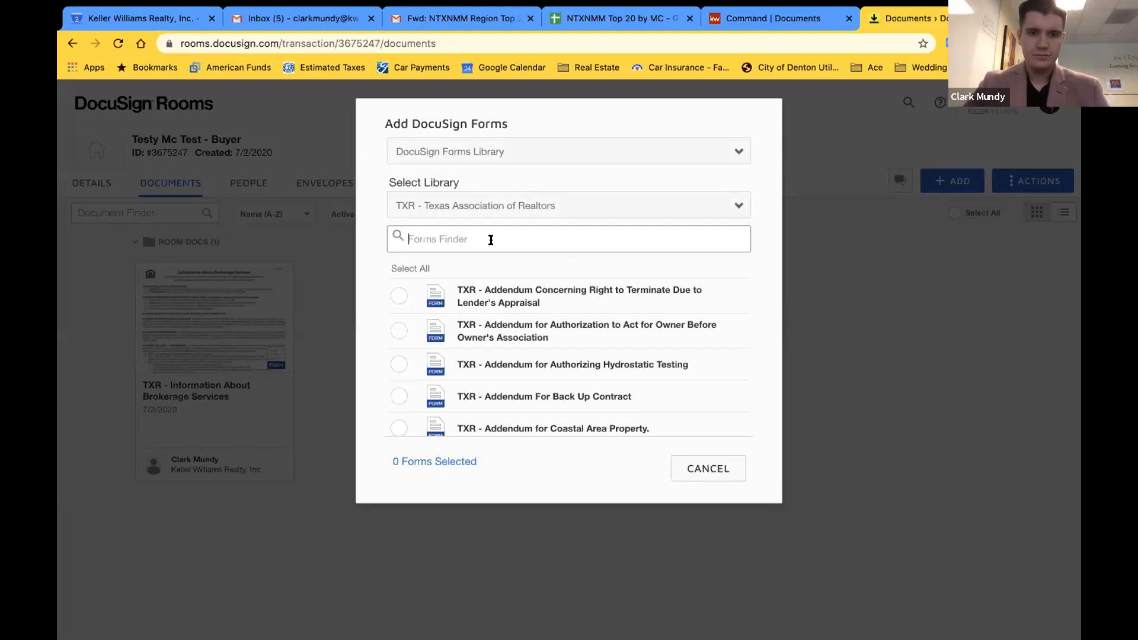
# Search 'agreem' and add the Residential Buyer Tenant Representation Agreement to the room
pyautogui.write('agreement')
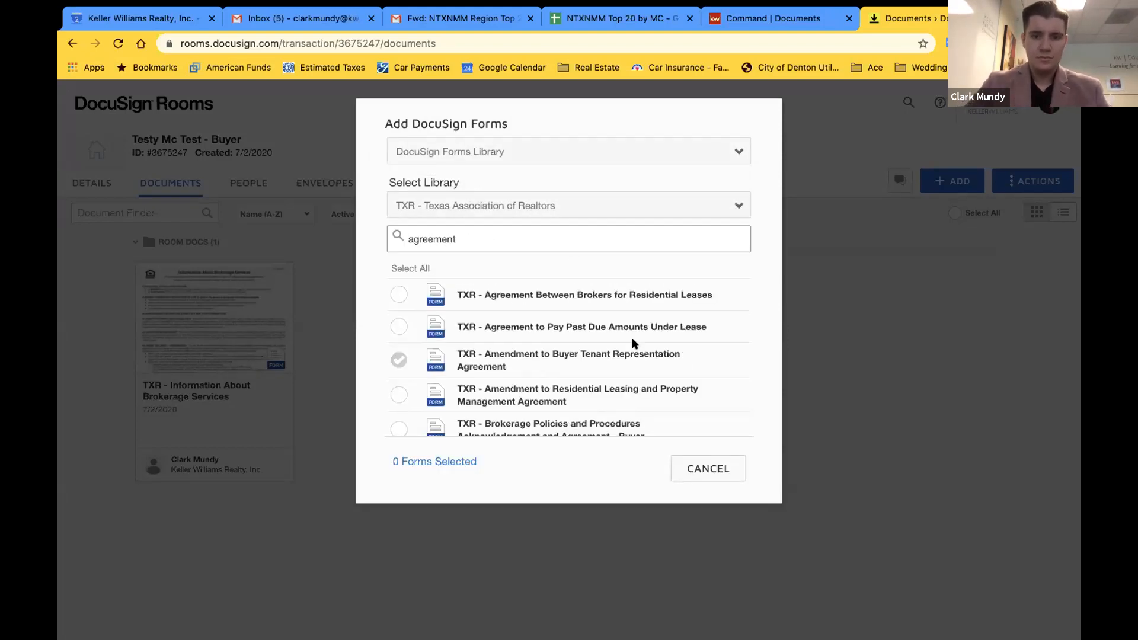
pyautogui.scroll(-5, 633, 340)
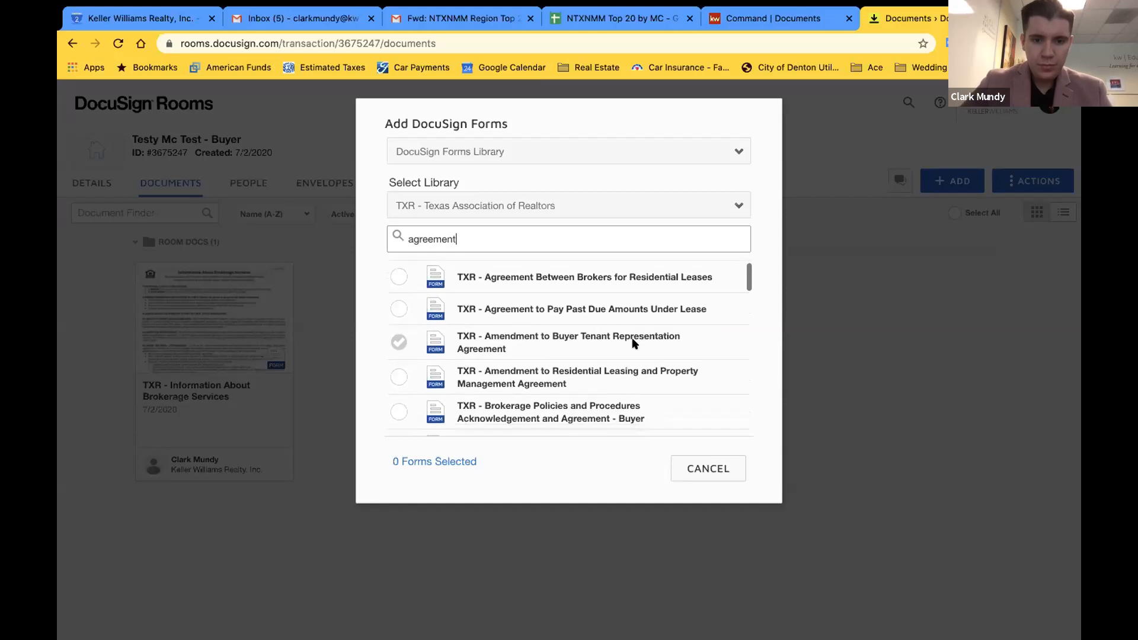
pyautogui.scroll(-3, 633, 340)
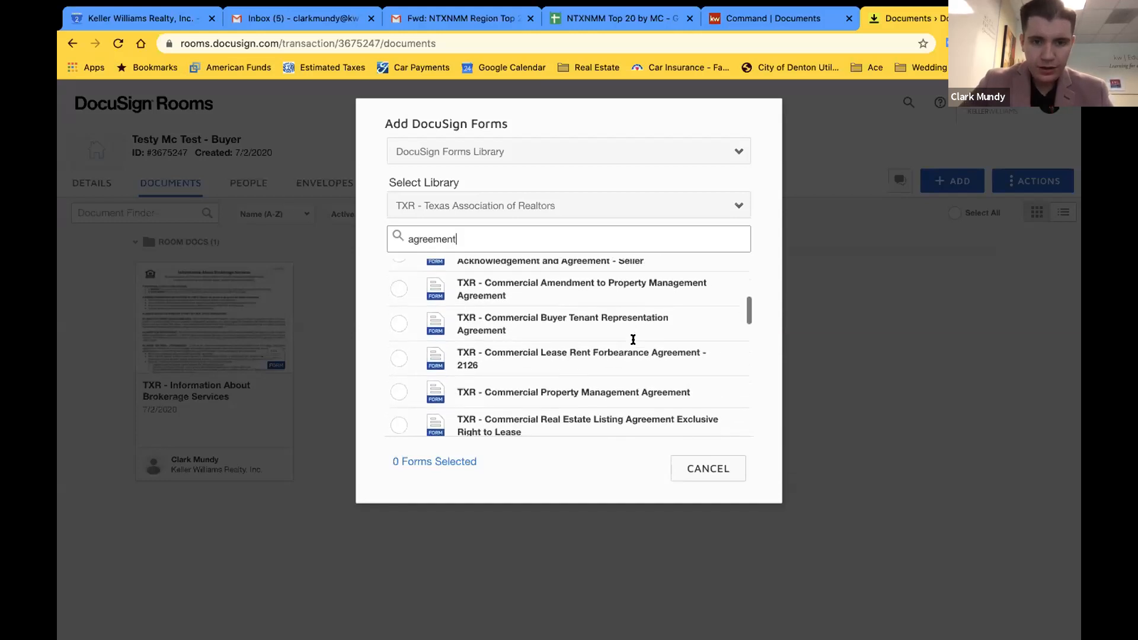
pyautogui.scroll(-3, 497, 272)
pyautogui.scroll(-10, 496, 273)
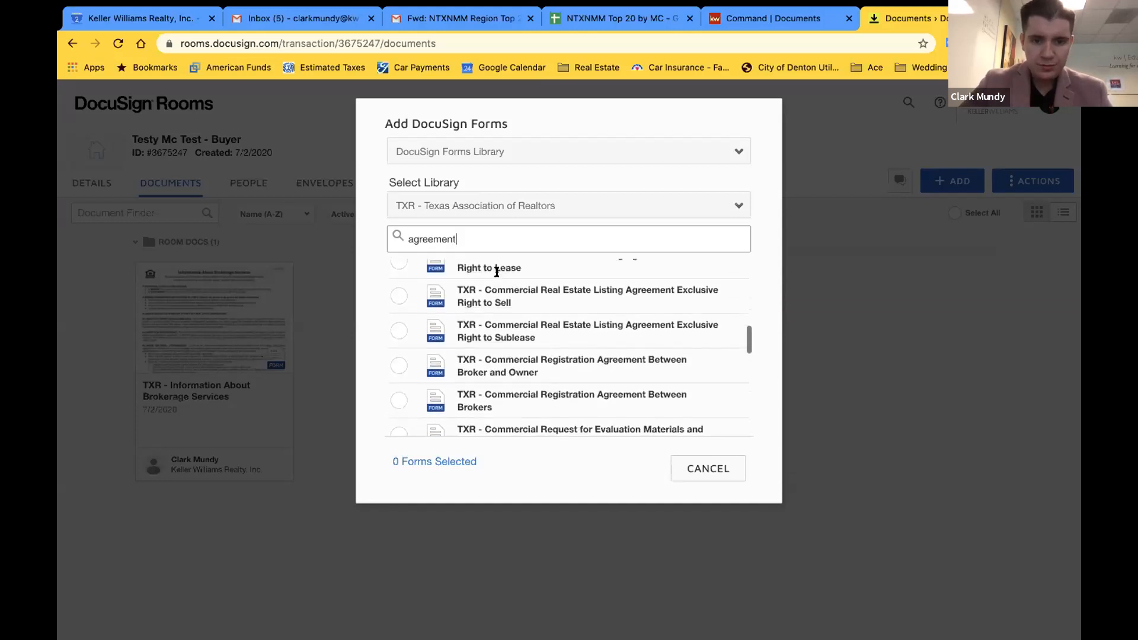
pyautogui.scroll(-5, 529, 431)
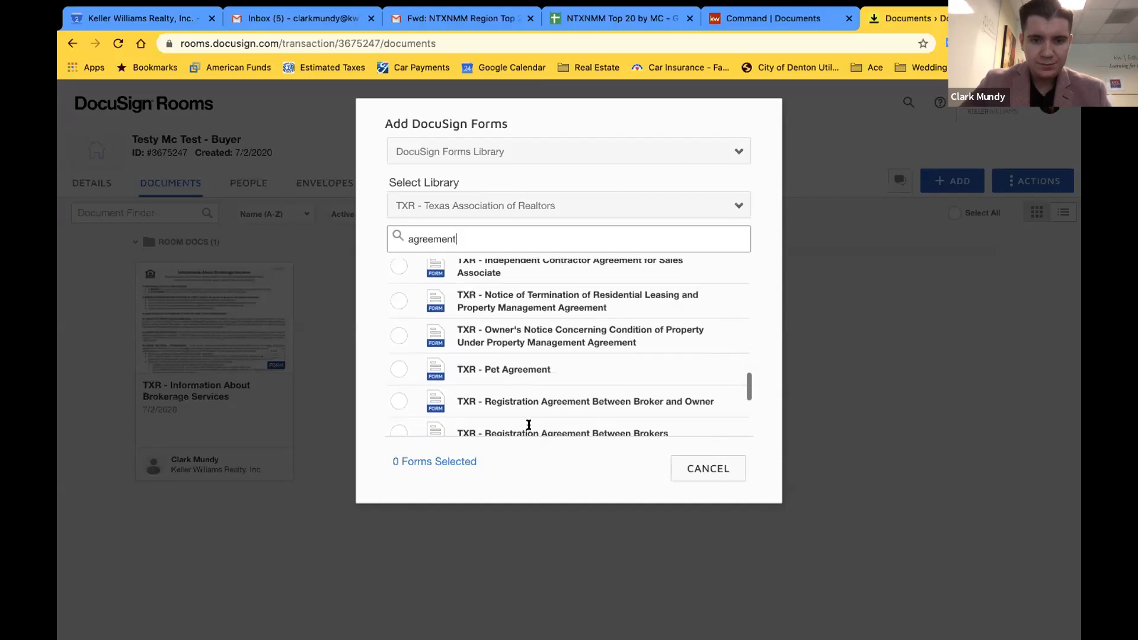
pyautogui.scroll(-1, 535, 384)
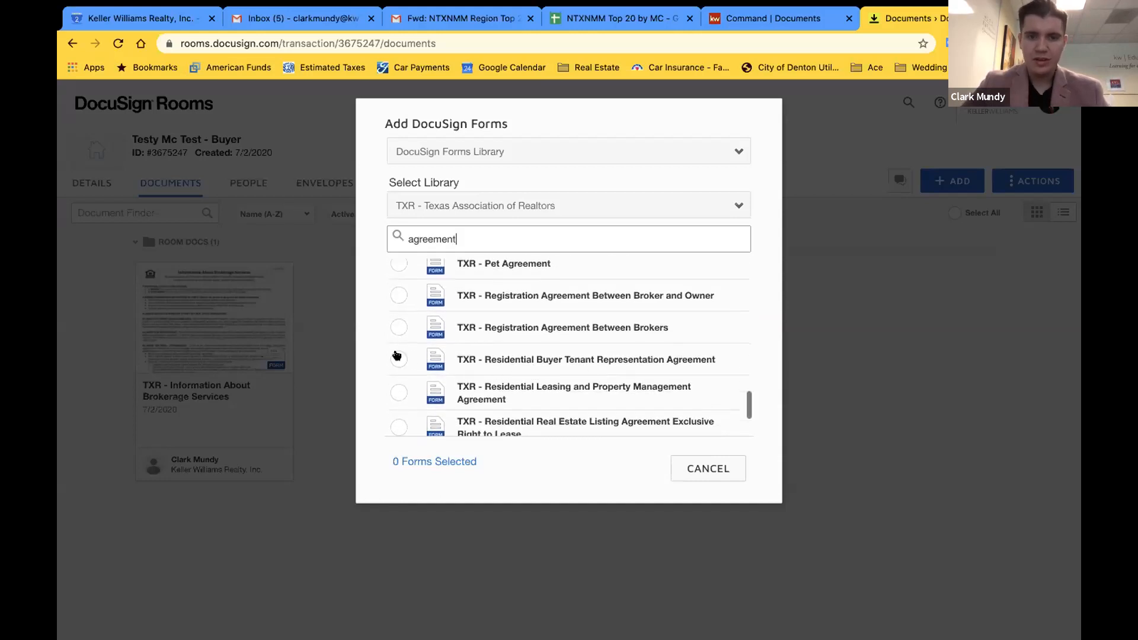
pyautogui.rightClick(397, 352)
pyautogui.click(397, 360)
pyautogui.click(399, 360)
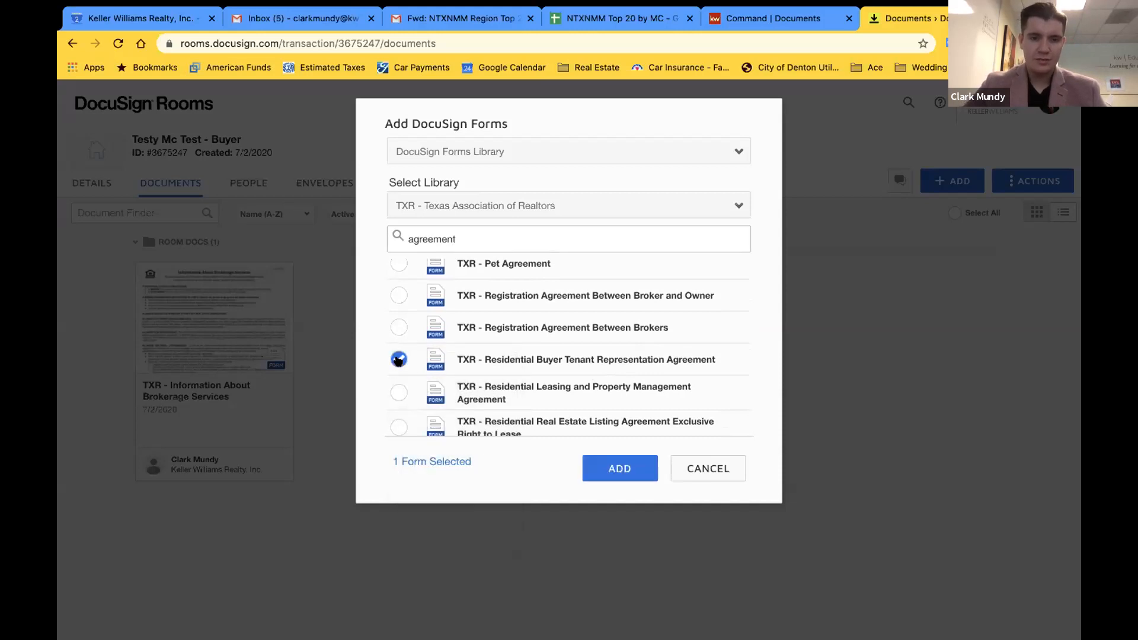
pyautogui.click(620, 473)
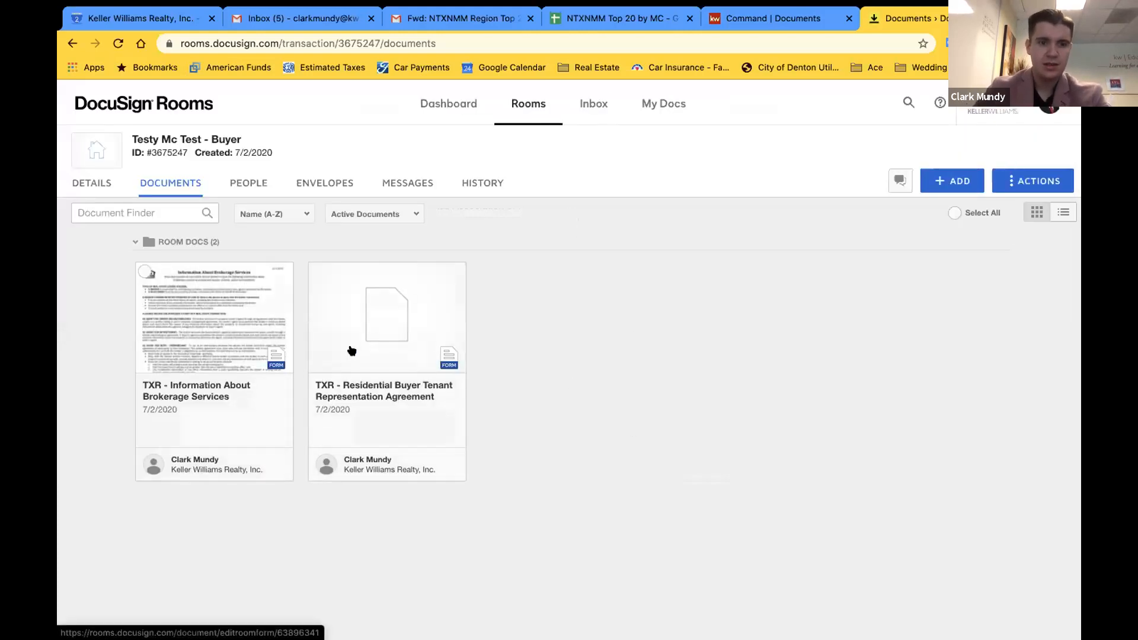
# Review the Residential Buyer Tenant Representation Agreement pages, then save and close the form
pyautogui.click(387, 318)
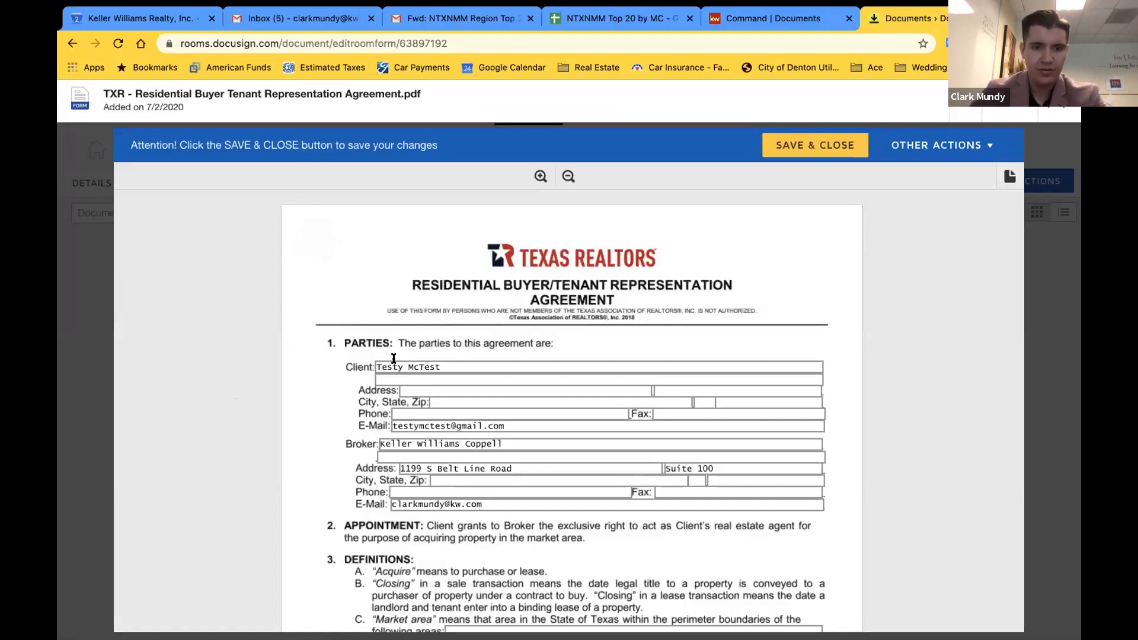
pyautogui.scroll(-1, 394, 358)
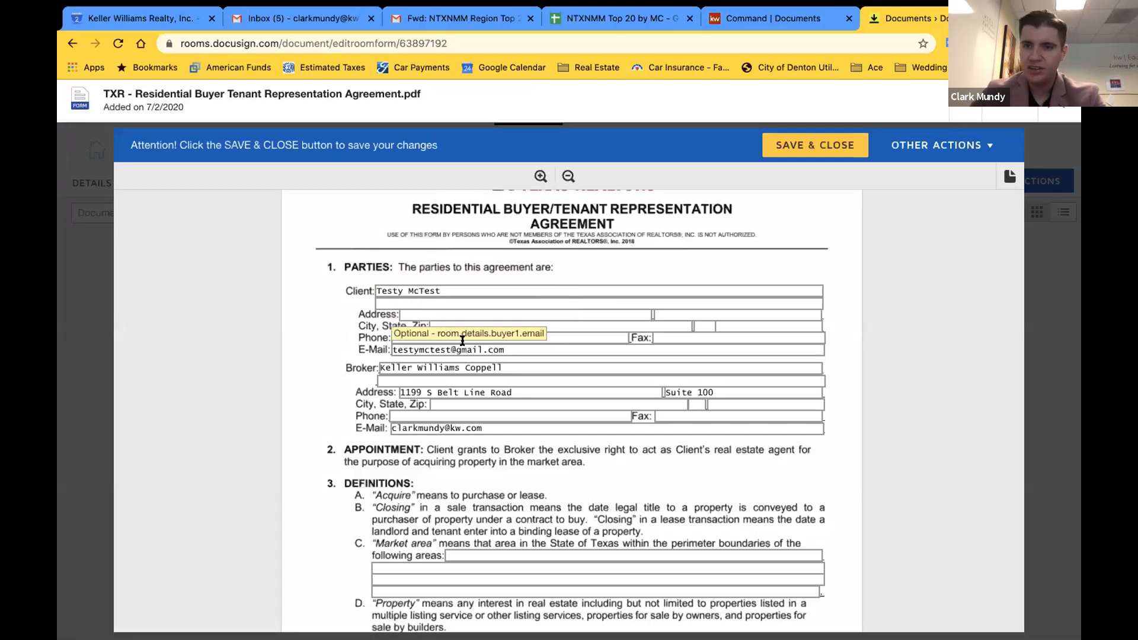
pyautogui.scroll(-1, 373, 401)
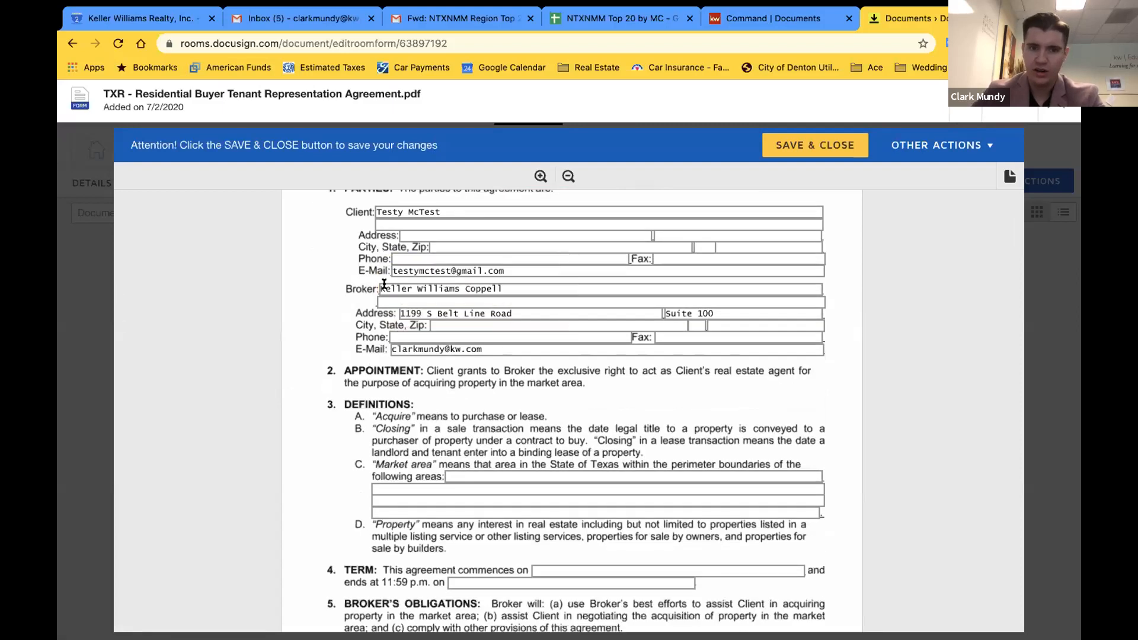
pyautogui.scroll(-5, 289, 361)
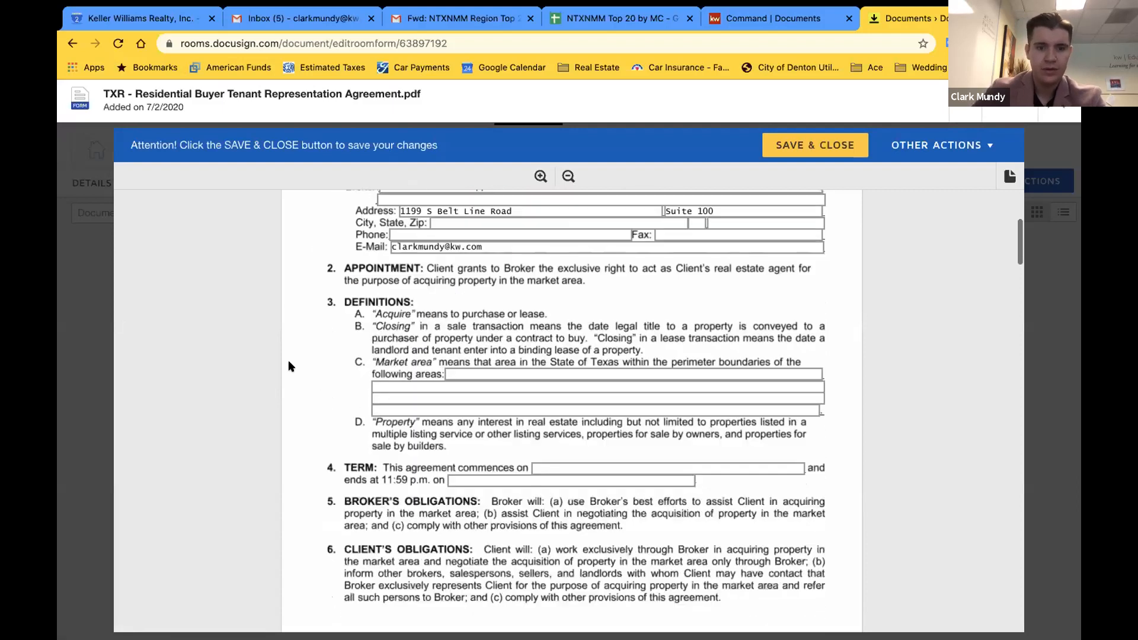
pyautogui.scroll(-2, 288, 361)
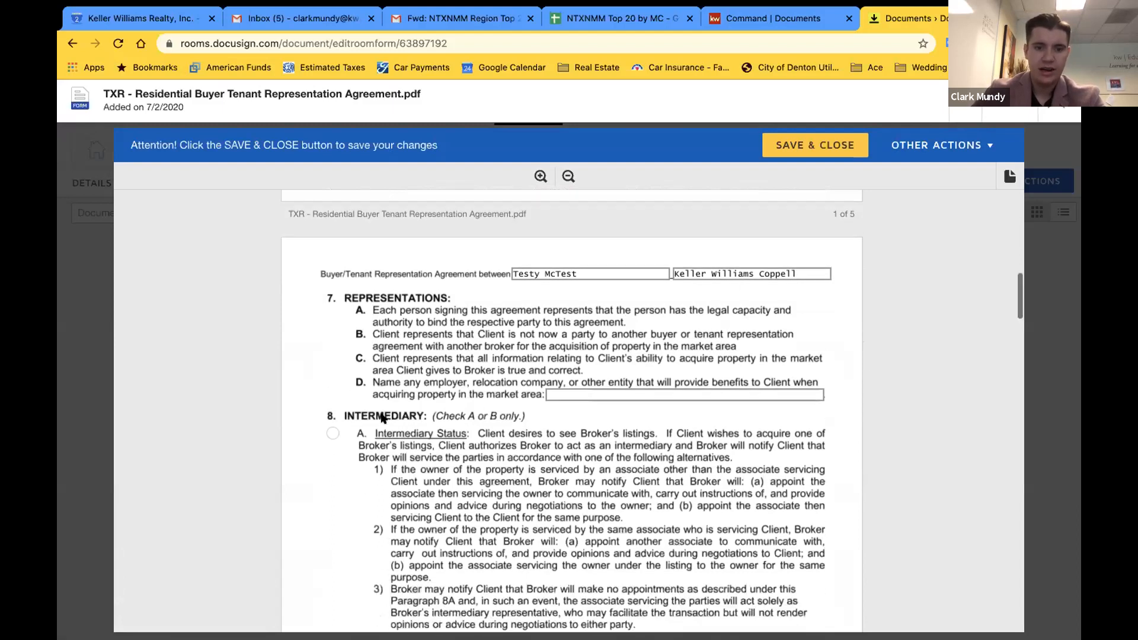
pyautogui.scroll(1, 557, 357)
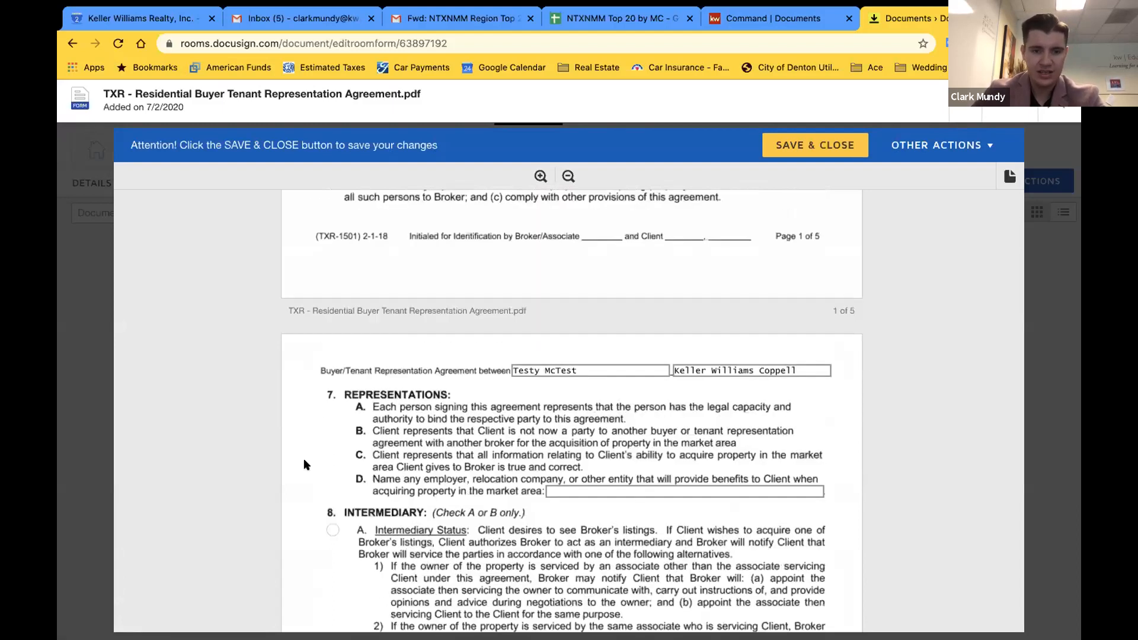
pyautogui.scroll(8, 304, 465)
pyautogui.scroll(-18, 304, 464)
pyautogui.scroll(-5, 304, 464)
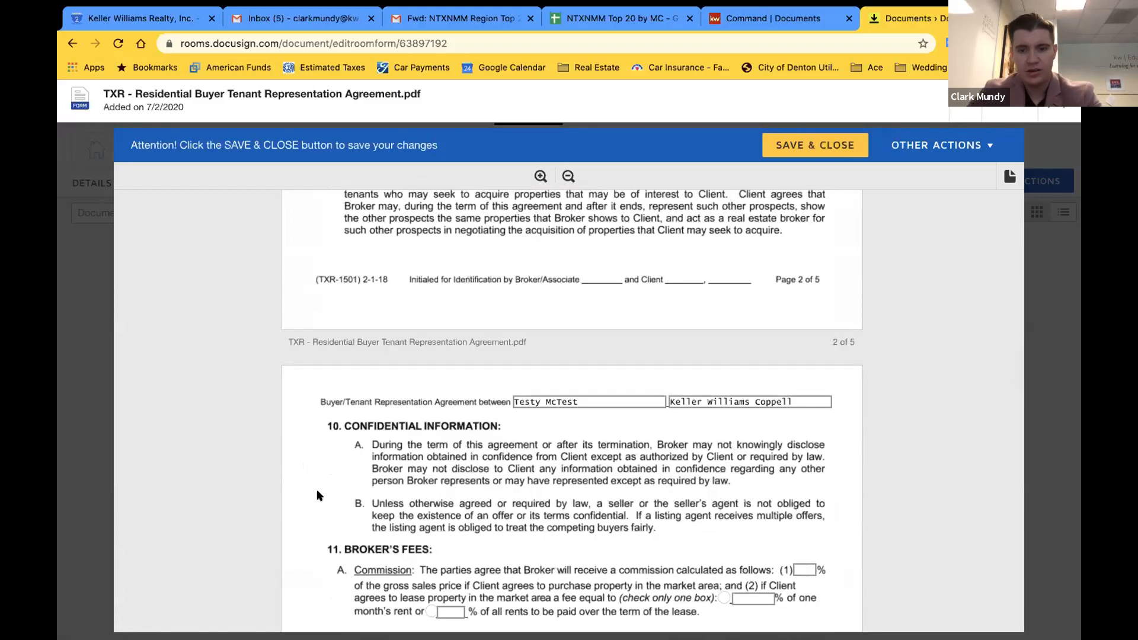
pyautogui.scroll(-3, 318, 495)
pyautogui.scroll(20, 323, 410)
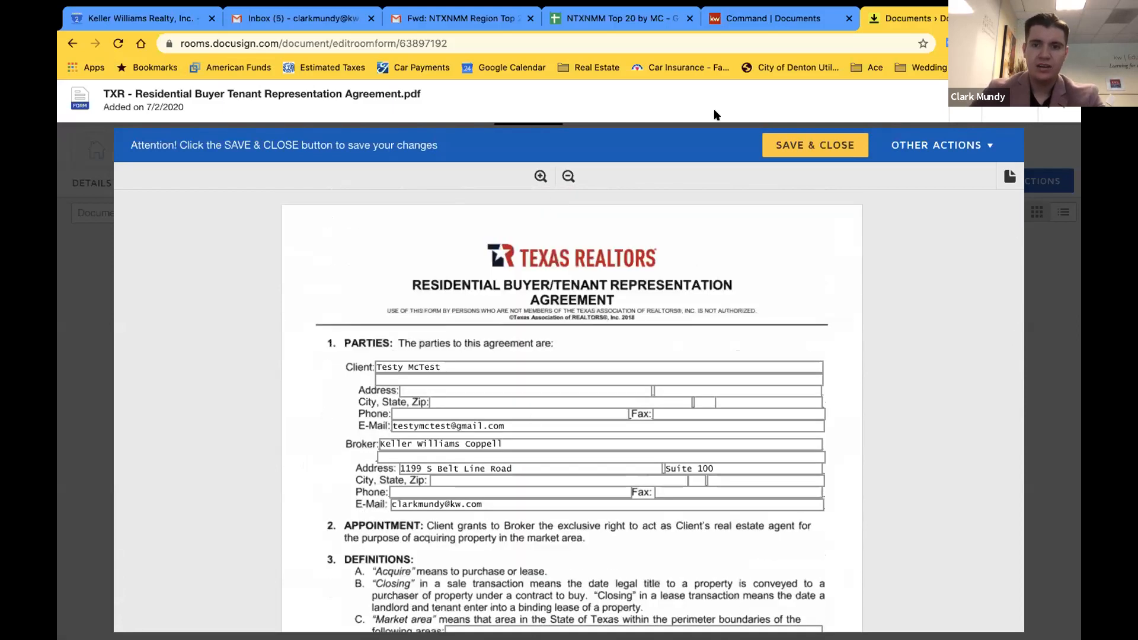
pyautogui.click(1056, 102)
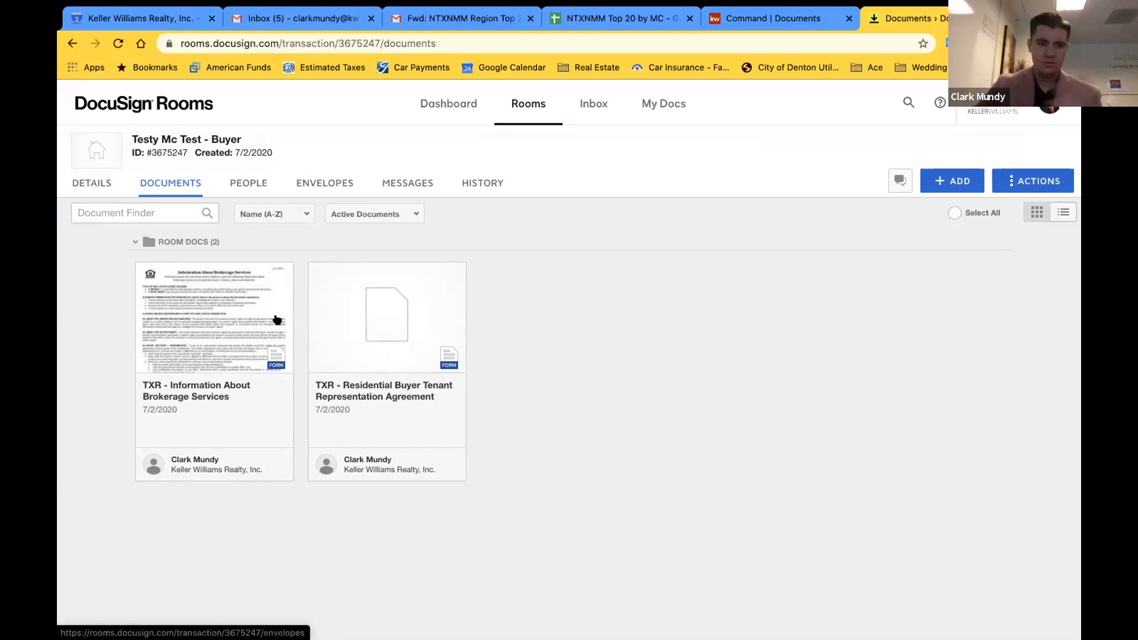
# Reopen the Buyer Tenant Representation Agreement and enter the client's street address
pyautogui.click(330, 339)
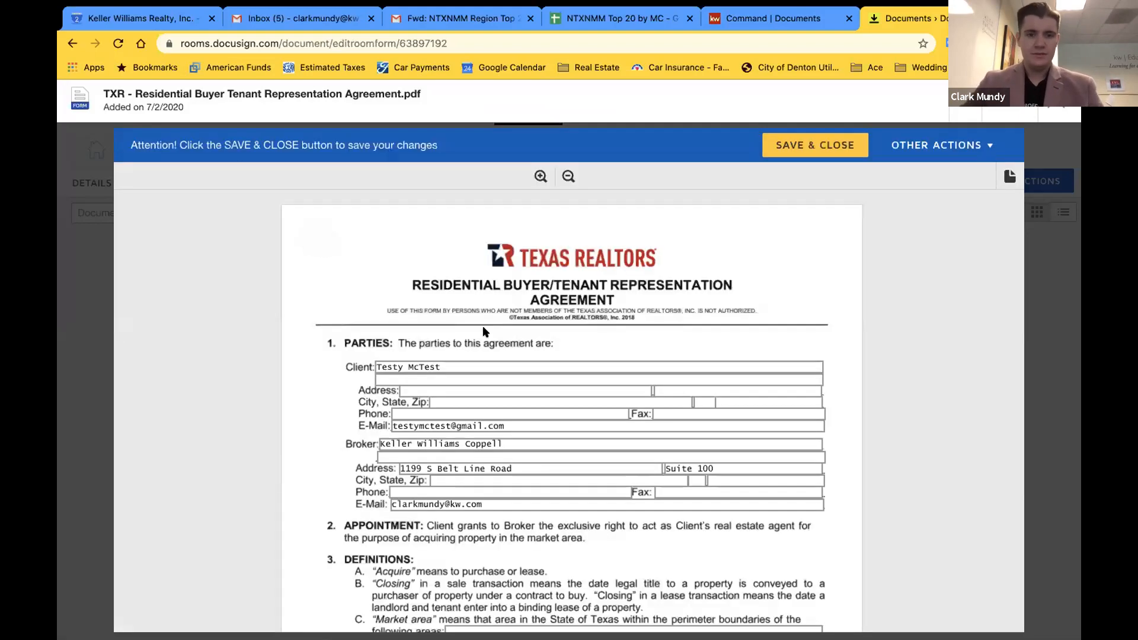
pyautogui.scroll(-1, 451, 348)
pyautogui.click(415, 350)
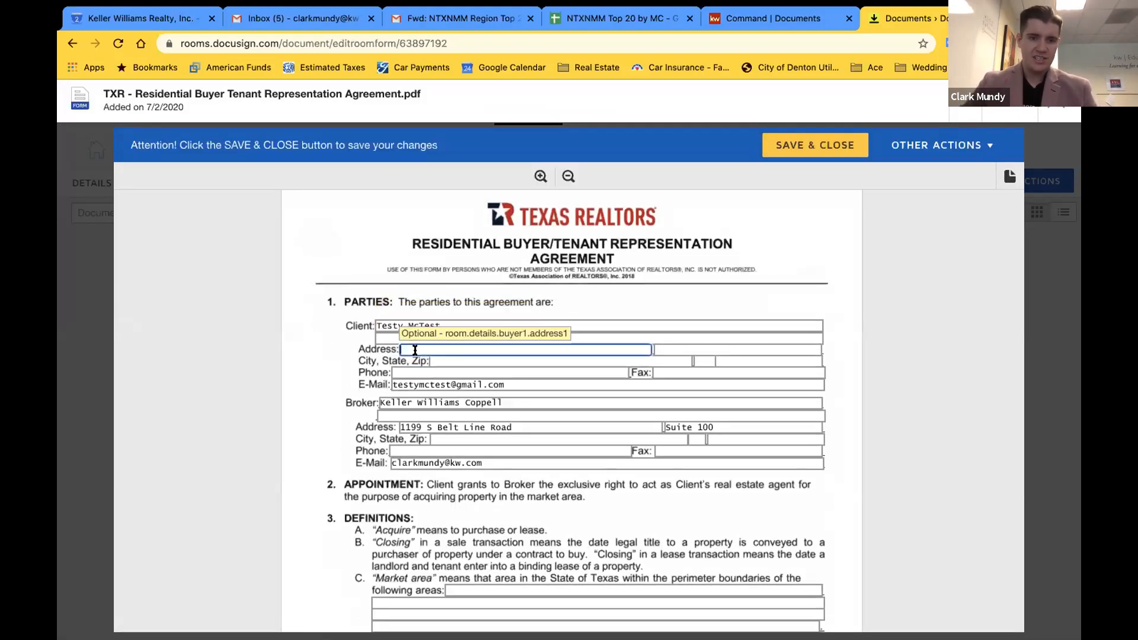
pyautogui.write('123 Main Street')
pyautogui.press('Tab')
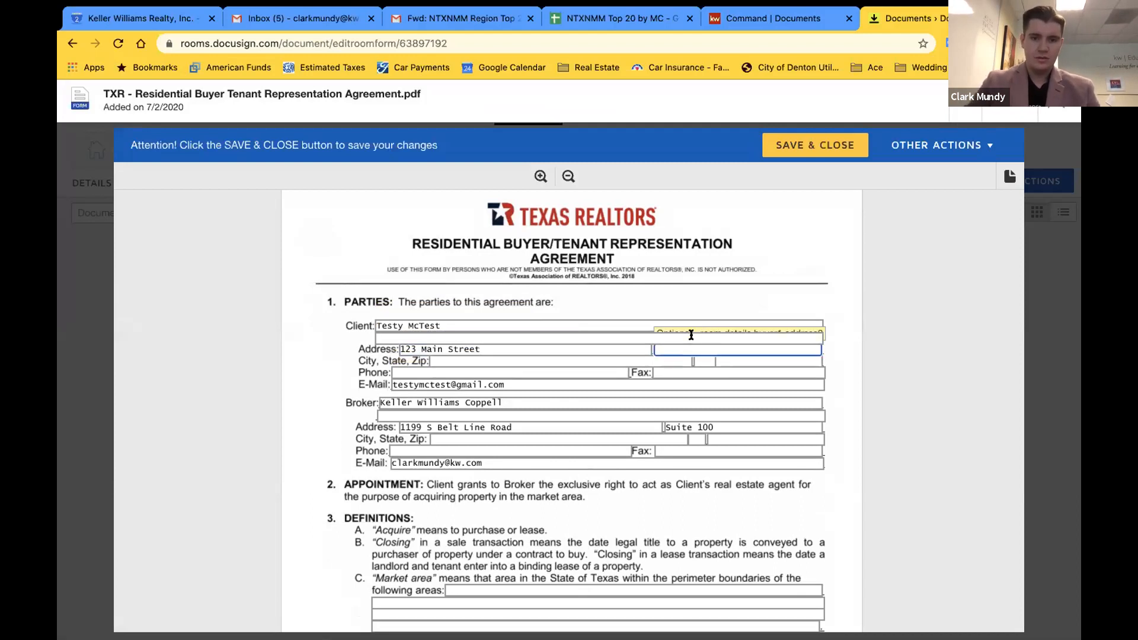
# Fill in the client's city/state/zip and phone number, then save and close the form
pyautogui.click(565, 363)
pyautogui.write('Anywhere')
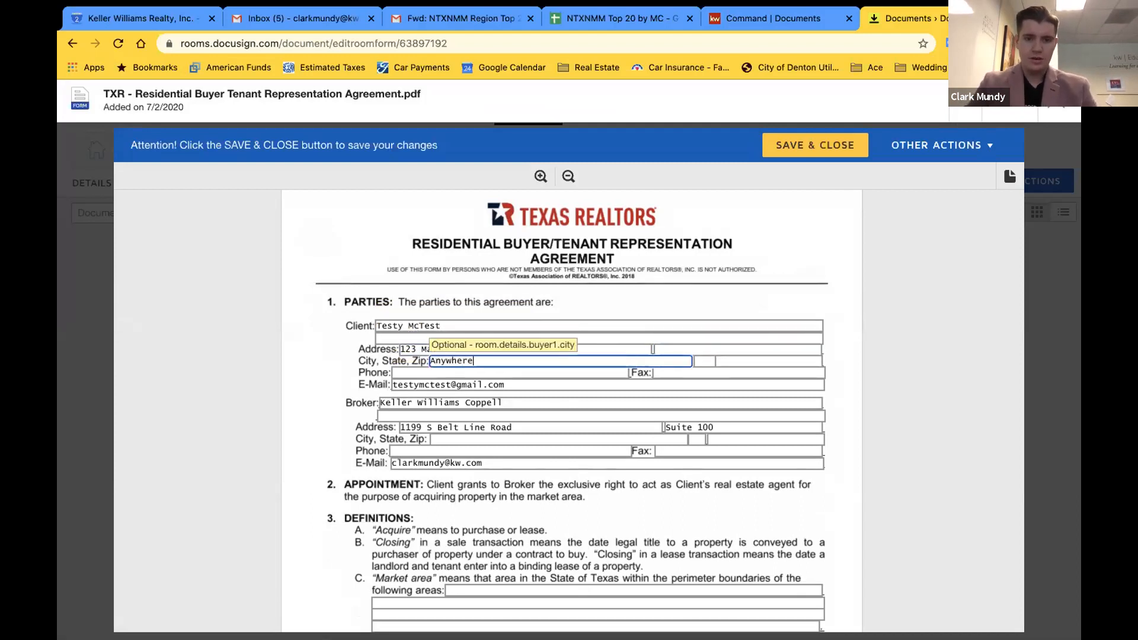
pyautogui.write(', TX 70000')
pyautogui.press('Tab')
pyautogui.click(906, 396)
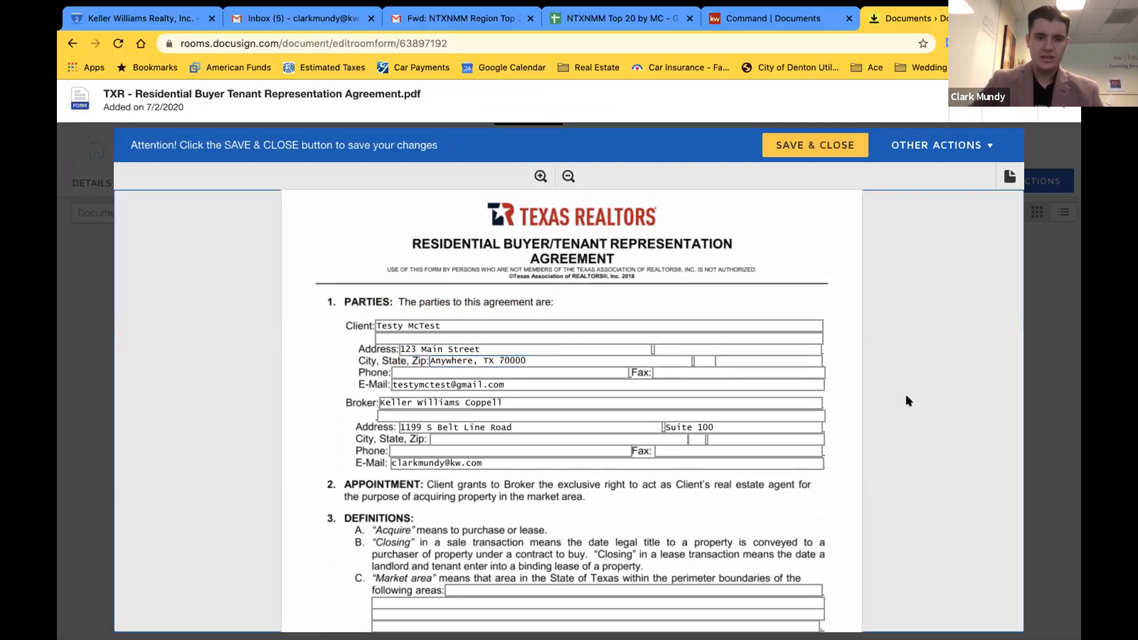
pyautogui.click(534, 374)
pyautogui.write('123-456-78')
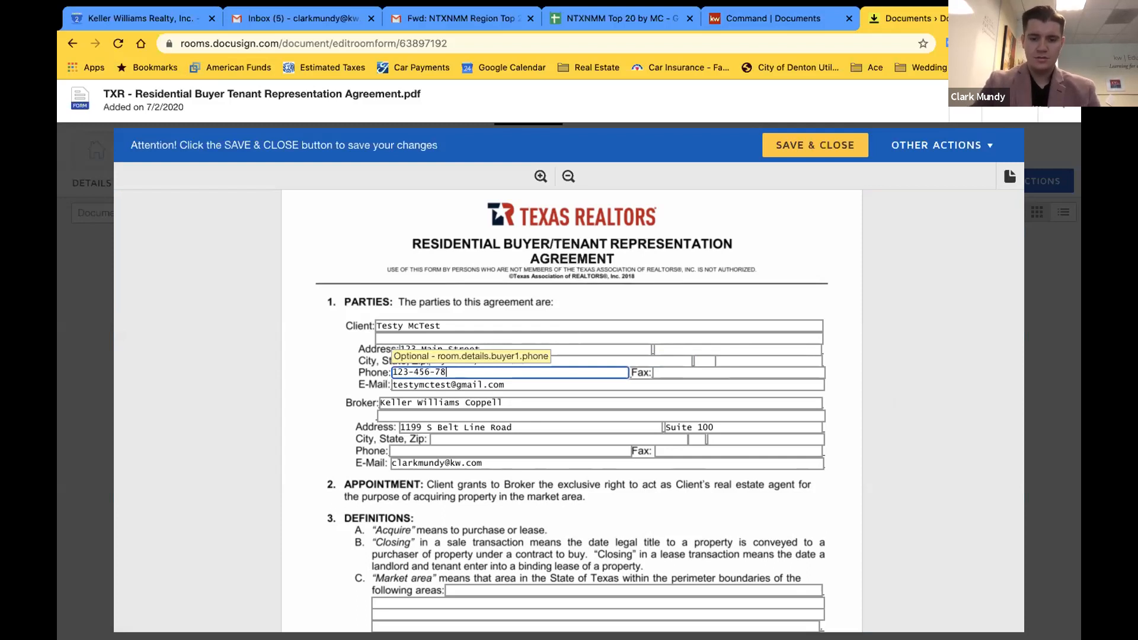
pyautogui.write('90')
pyautogui.press('Tab')
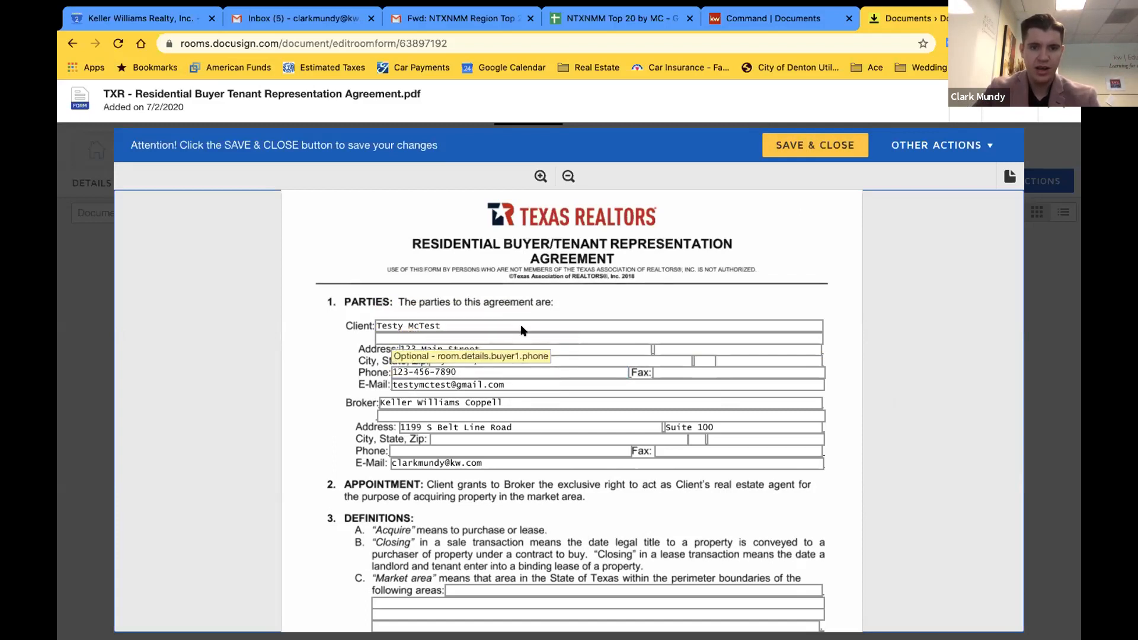
pyautogui.click(798, 153)
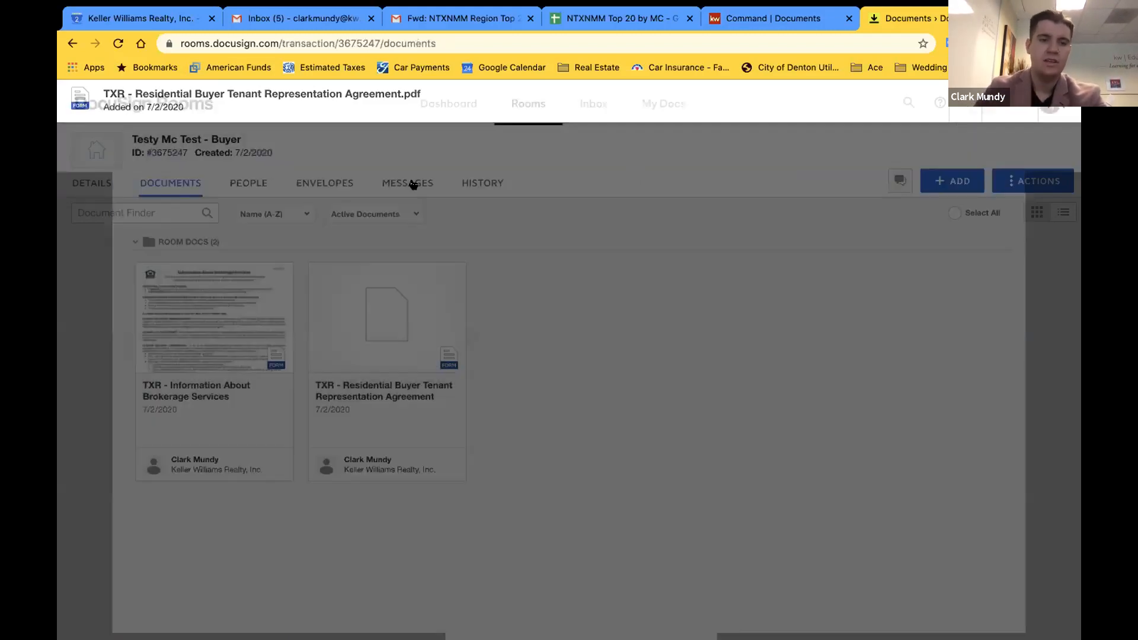
pyautogui.click(97, 184)
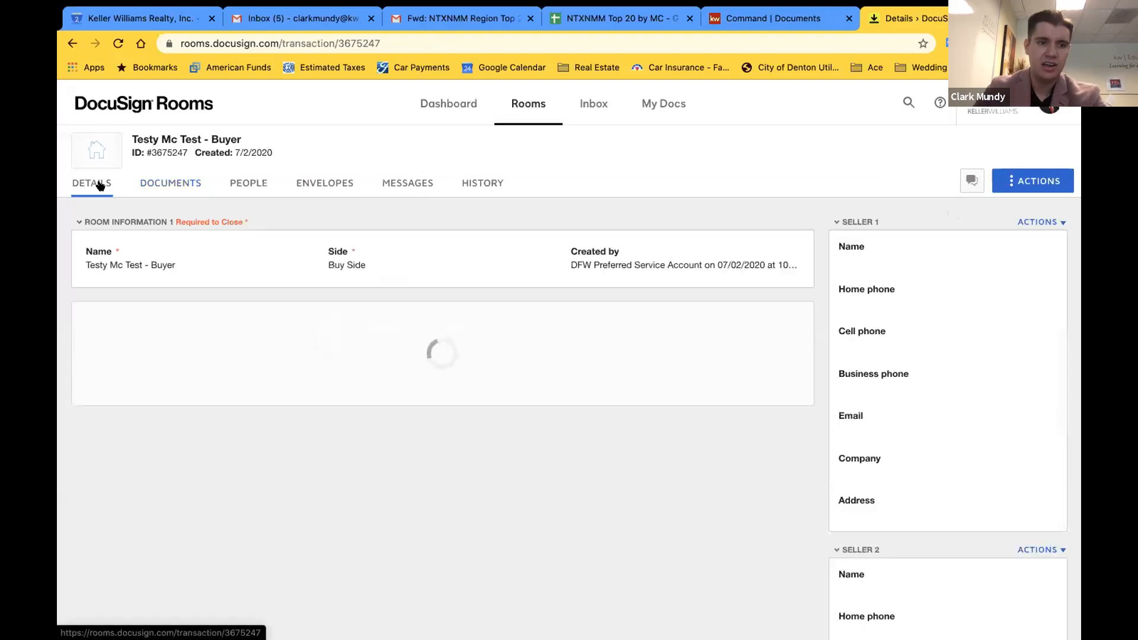
pyautogui.scroll(-2, 949, 492)
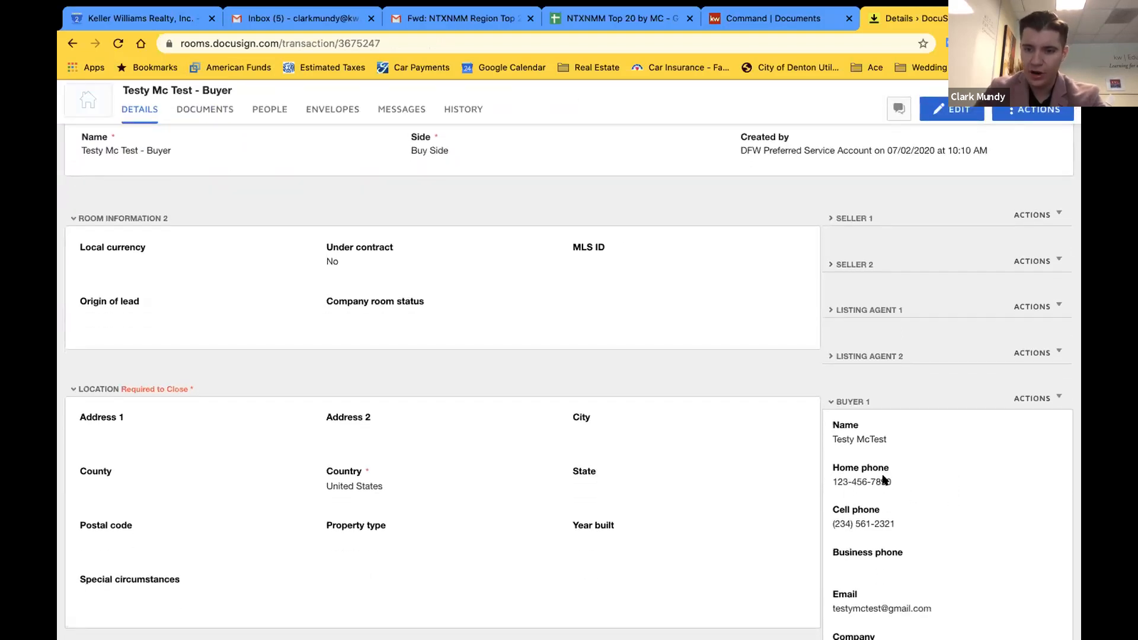
pyautogui.scroll(-5, 929, 478)
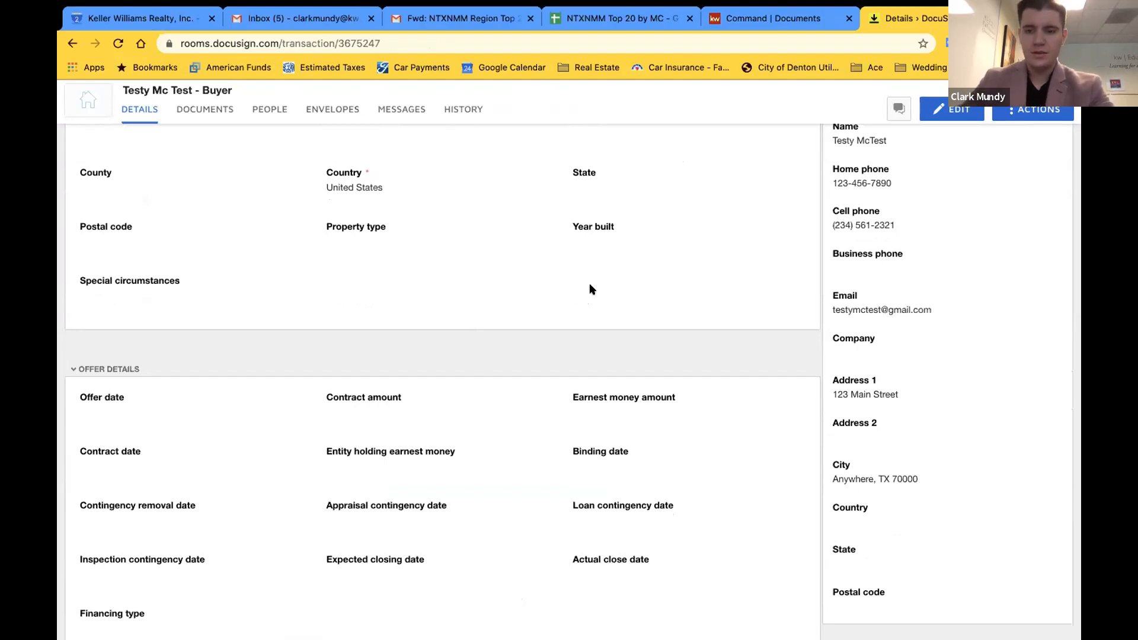
pyautogui.scroll(3, 590, 290)
pyautogui.scroll(-2, 895, 381)
pyautogui.scroll(7, 910, 431)
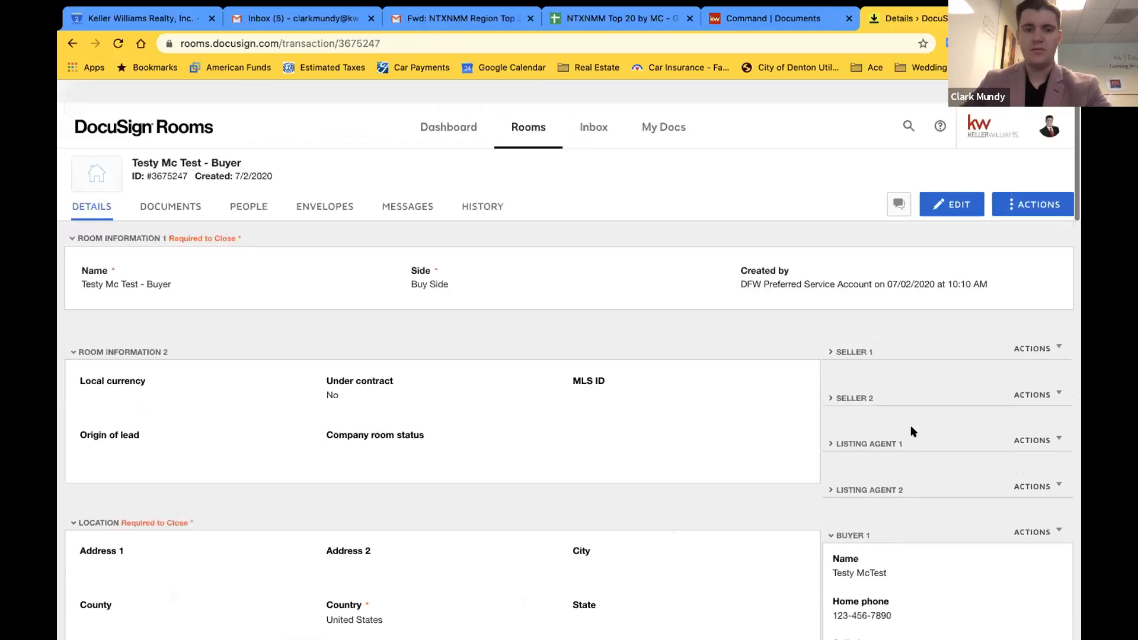
pyautogui.scroll(-1, 911, 431)
pyautogui.click(172, 184)
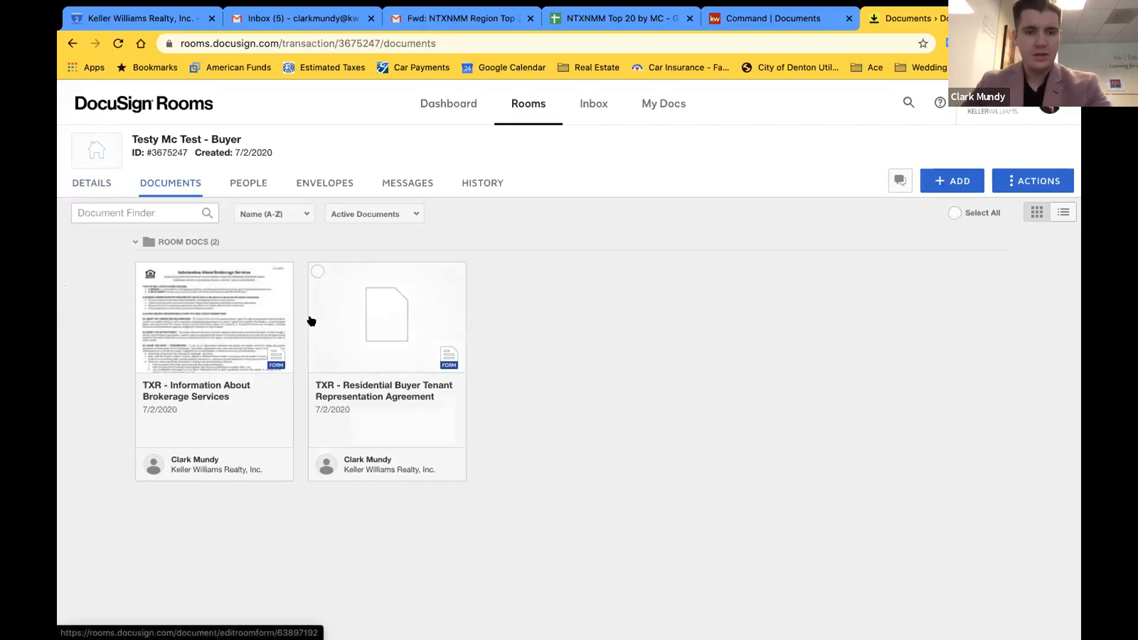
pyautogui.click(228, 318)
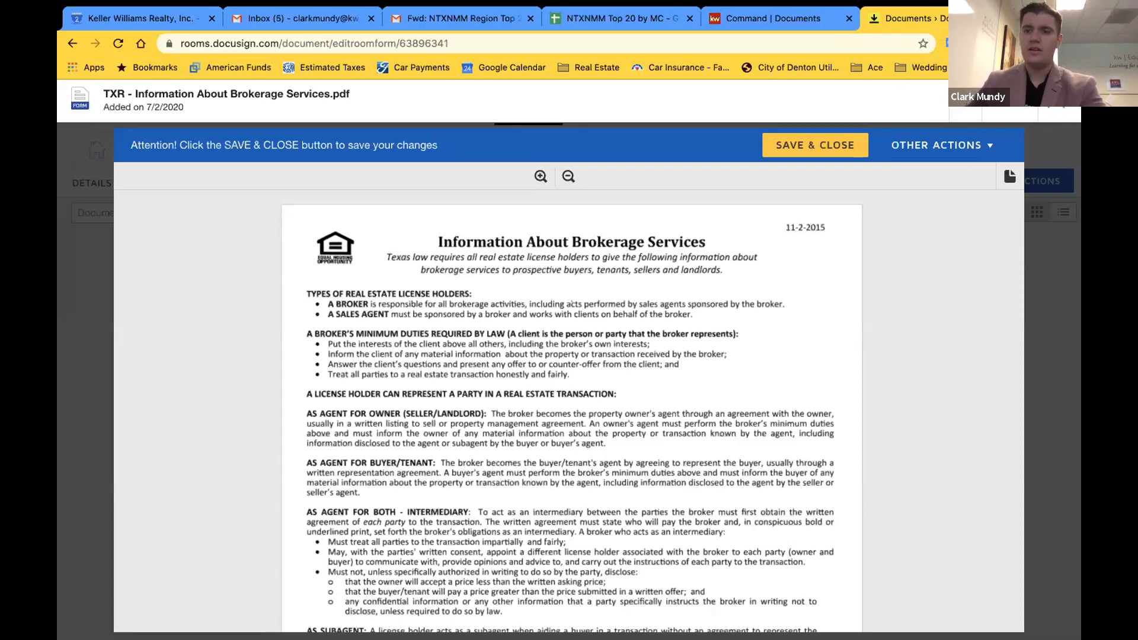
pyautogui.scroll(-7, 622, 464)
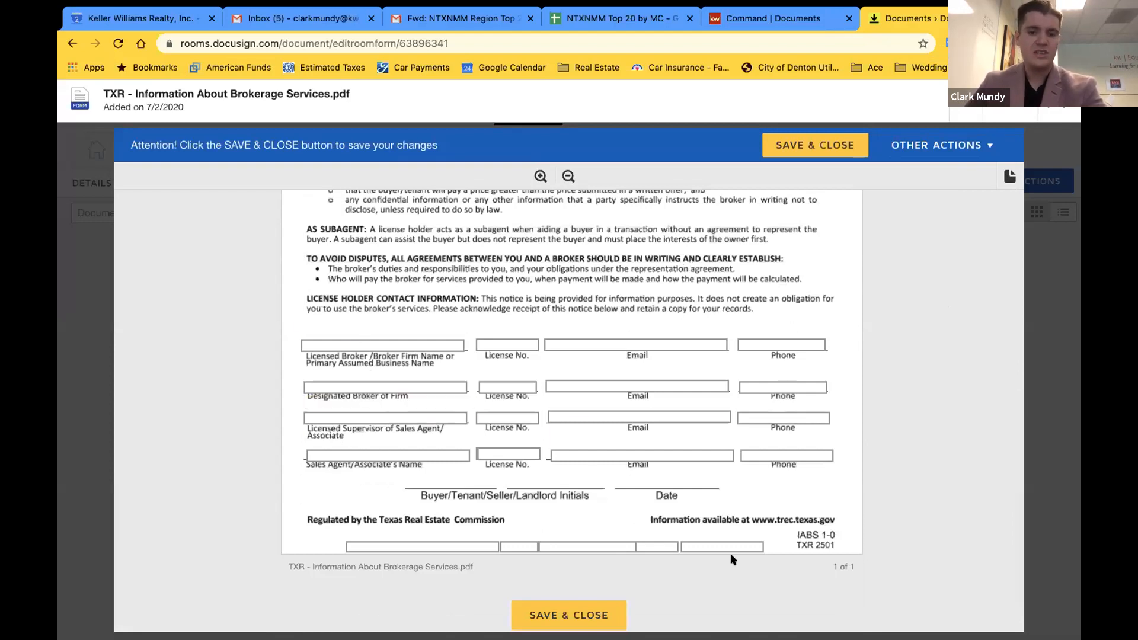
pyautogui.scroll(7, 730, 553)
pyautogui.click(1056, 105)
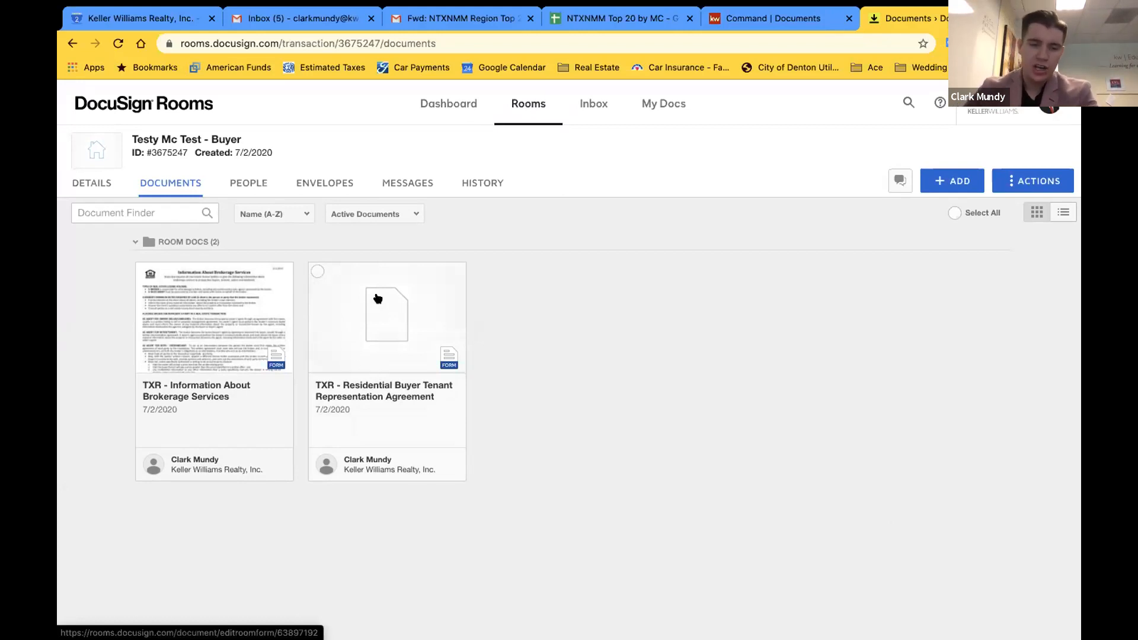
pyautogui.click(317, 271)
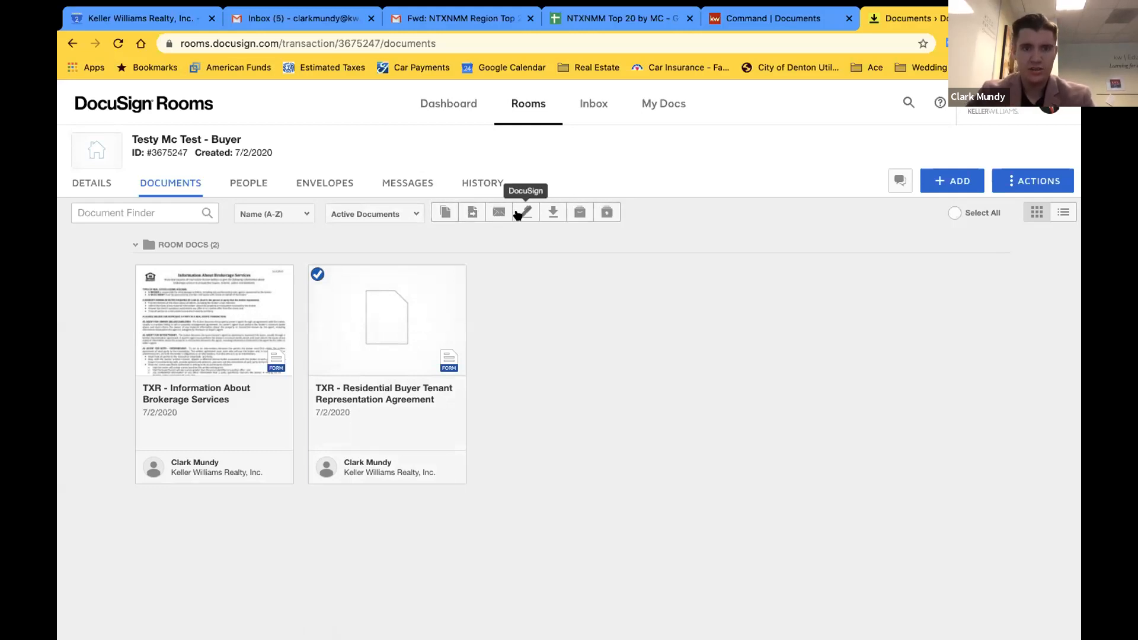
pyautogui.click(318, 273)
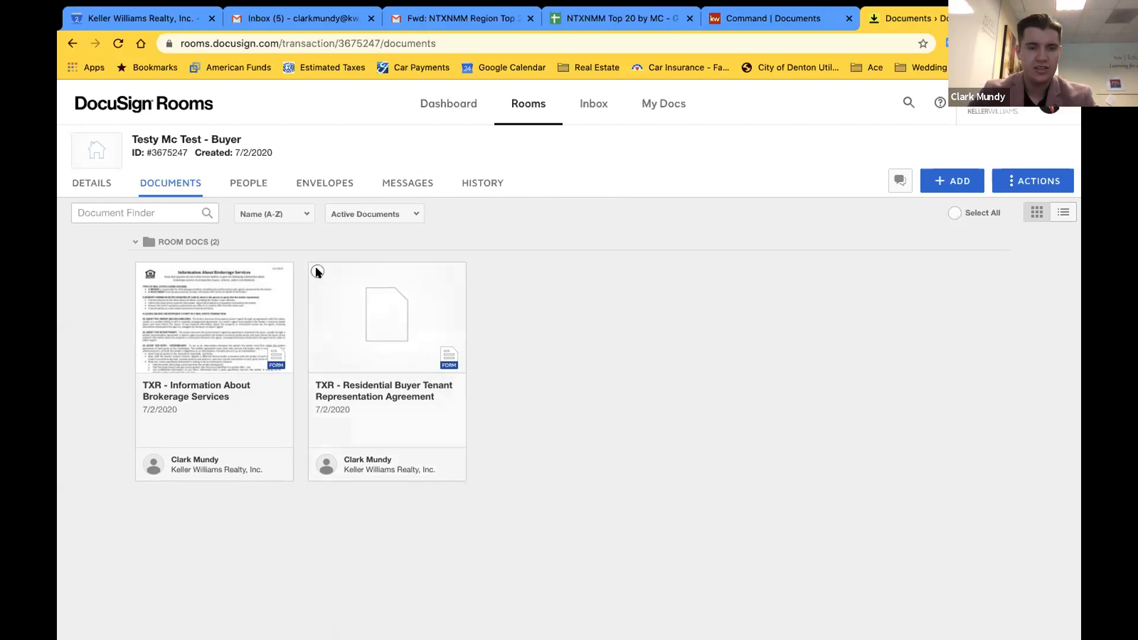
# Start a DocuSign envelope from both TXR forms, then return to the room's Documents list
pyautogui.click(318, 272)
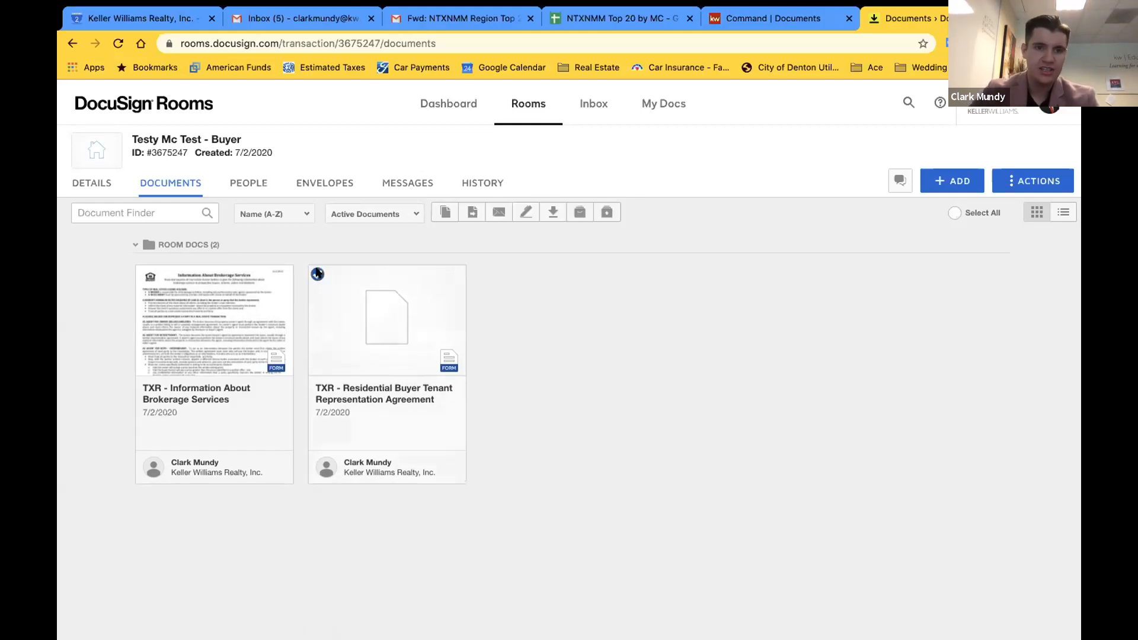
pyautogui.click(142, 273)
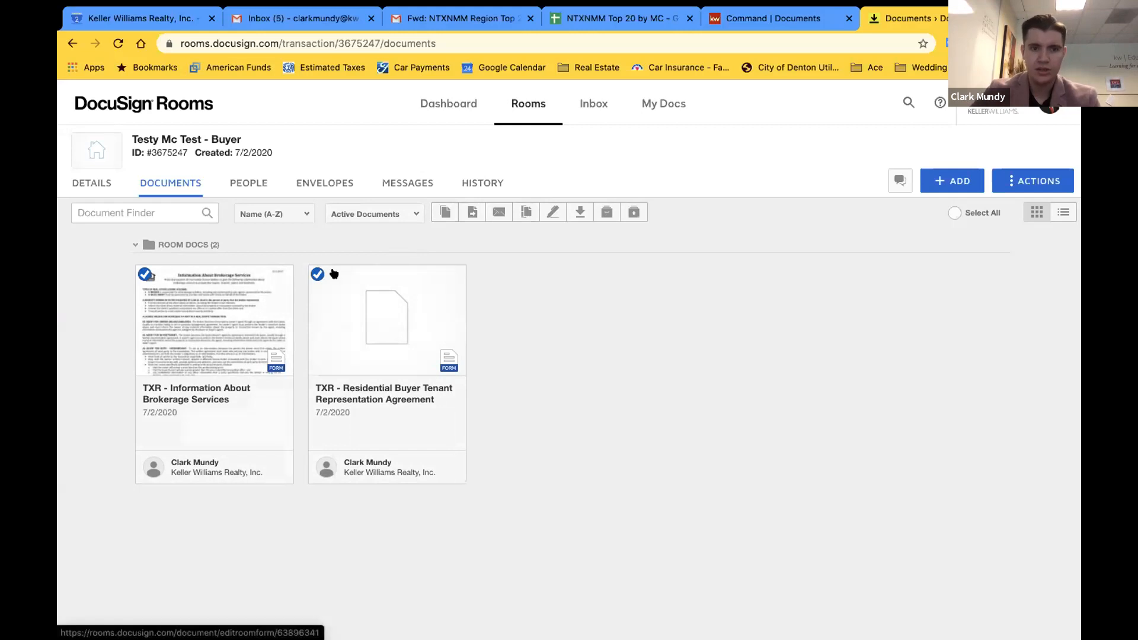
pyautogui.click(553, 213)
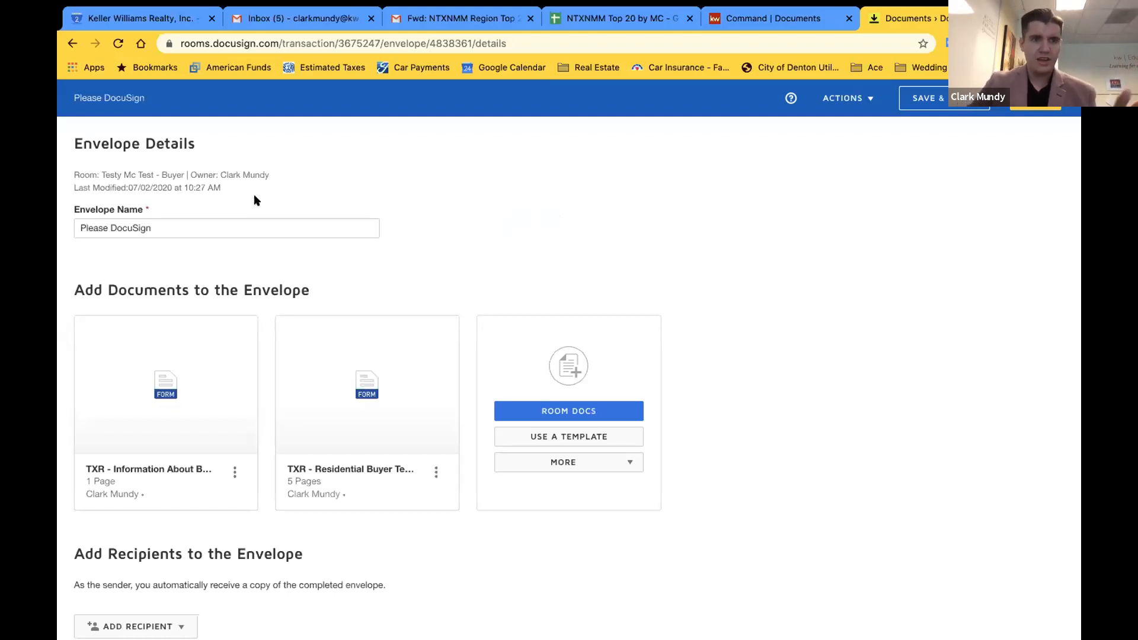
pyautogui.click(71, 43)
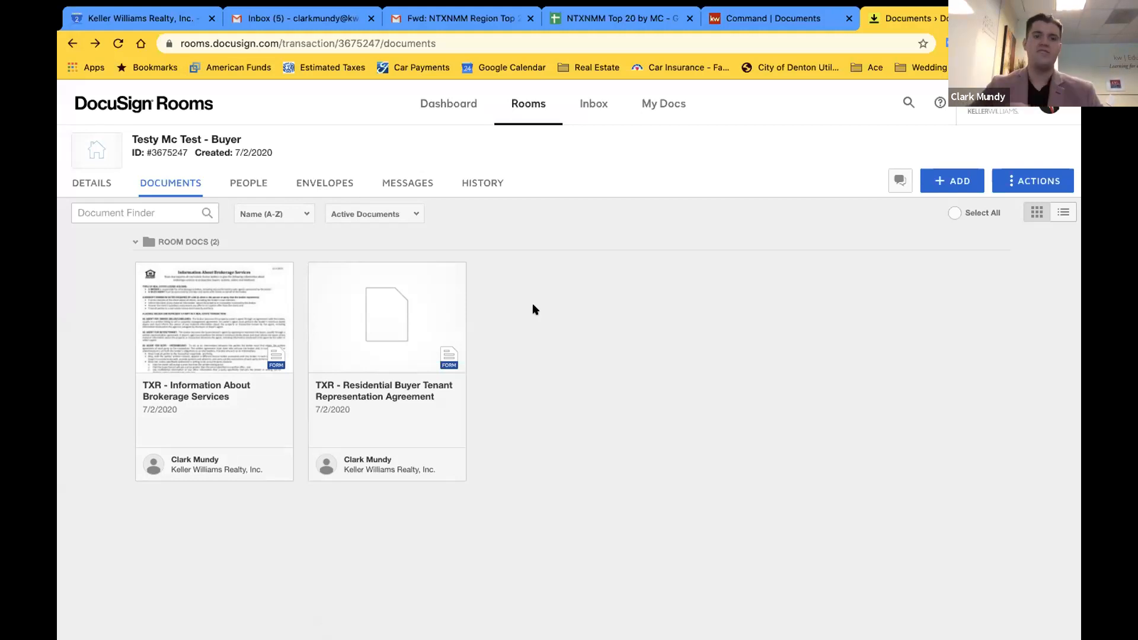
# Start another DocuSign envelope from both TXR forms, then view the room's Envelopes list
pyautogui.click(145, 271)
pyautogui.click(317, 274)
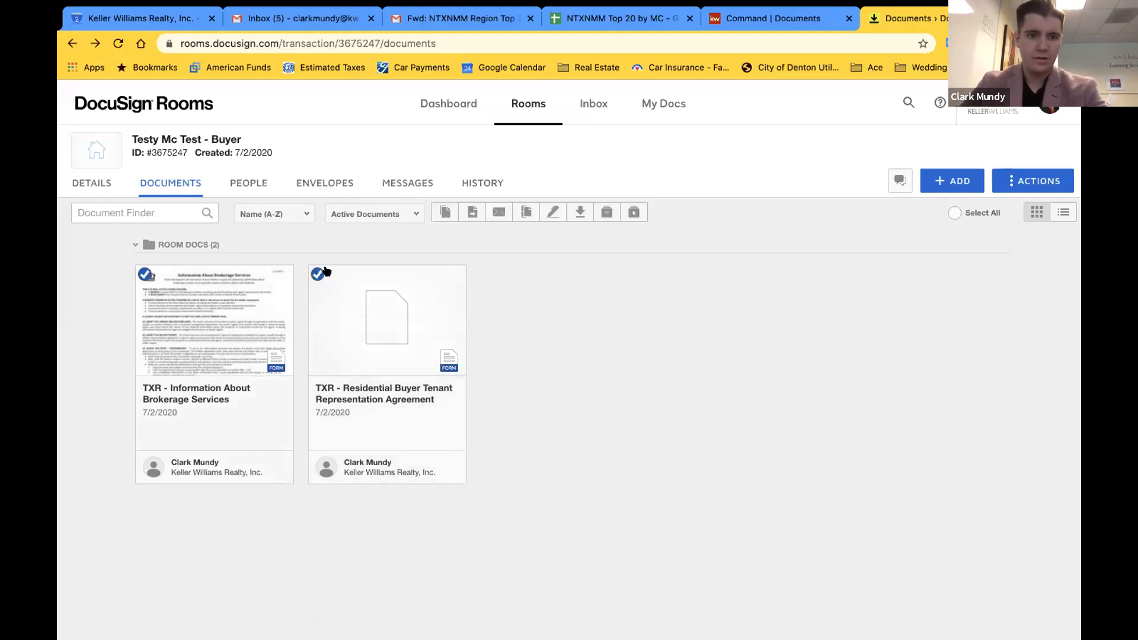
pyautogui.click(554, 214)
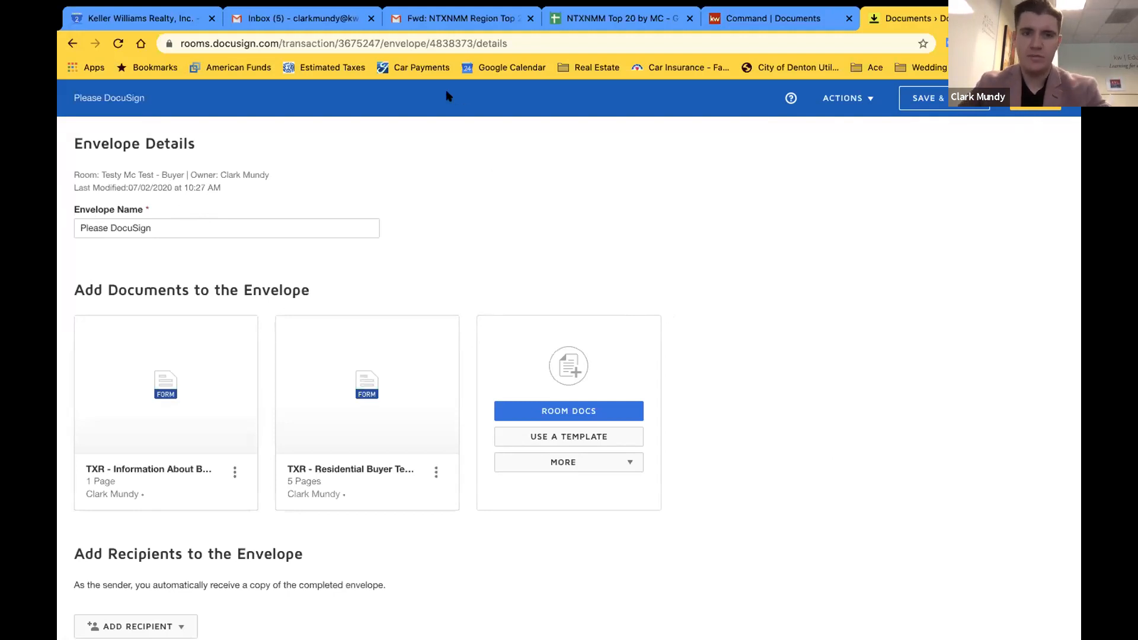
pyautogui.click(72, 44)
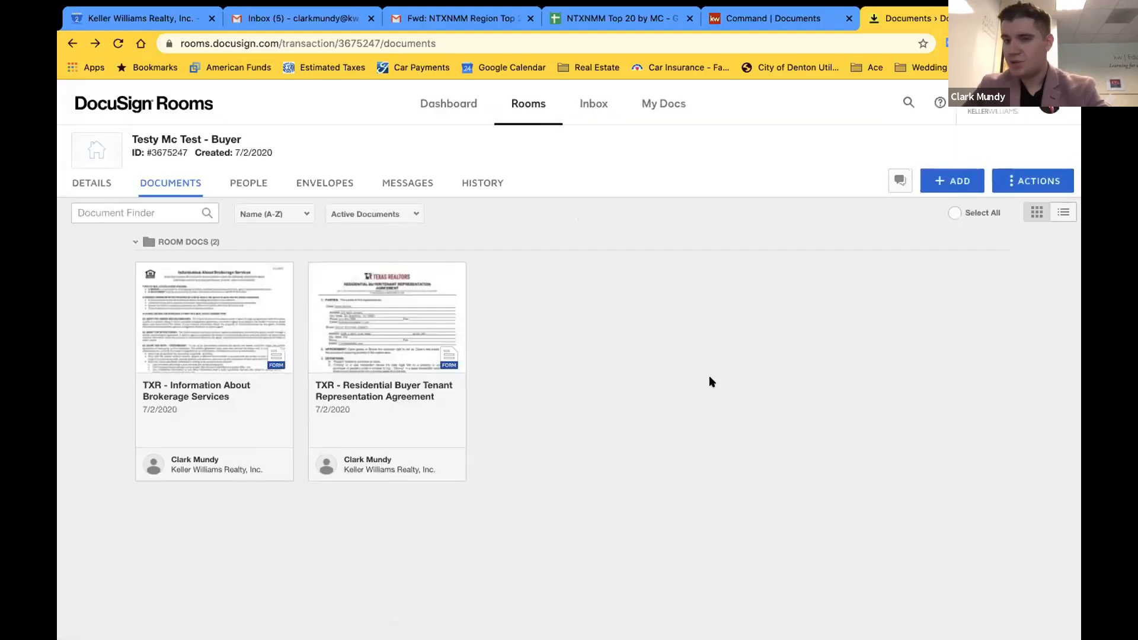
pyautogui.click(323, 184)
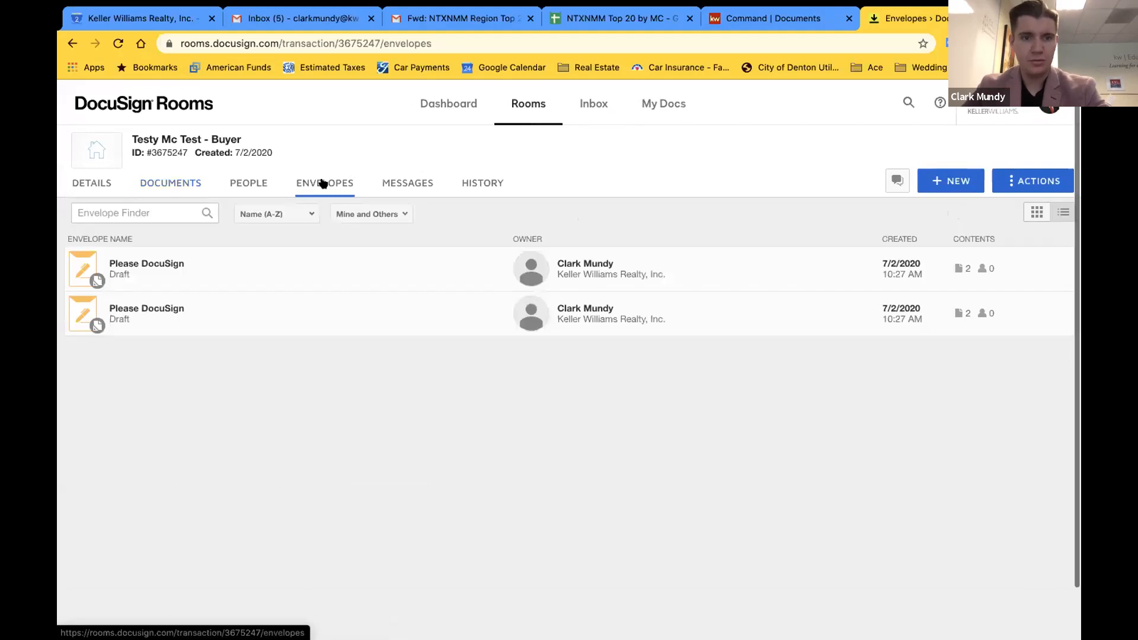
# Create a new envelope and add both TXR room documents to it
pyautogui.click(947, 175)
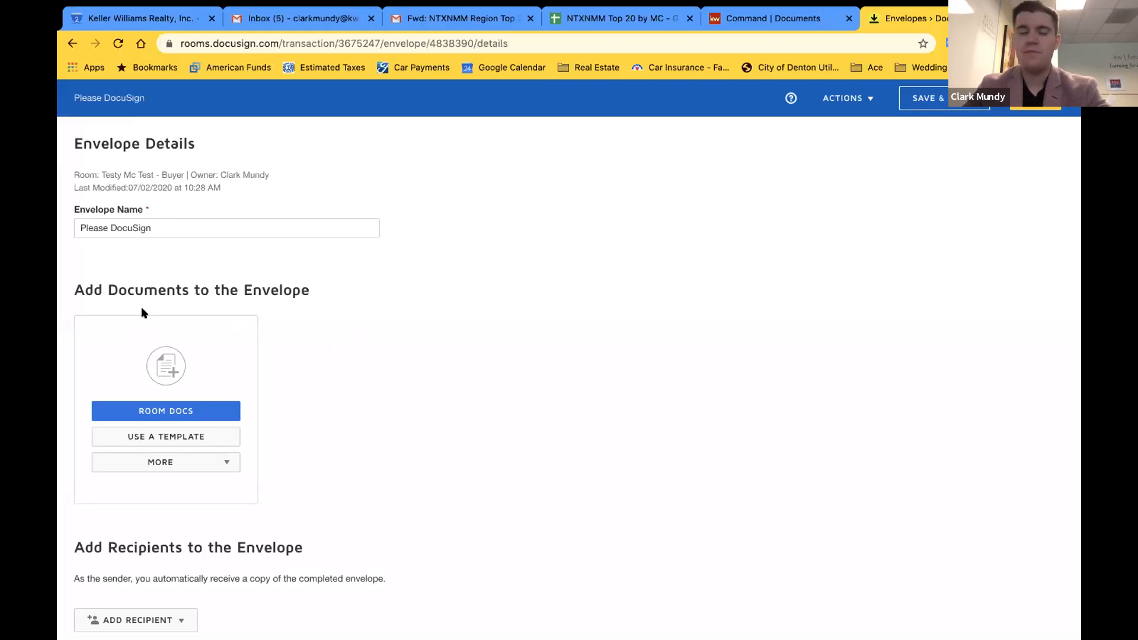
pyautogui.scroll(-1, 312, 386)
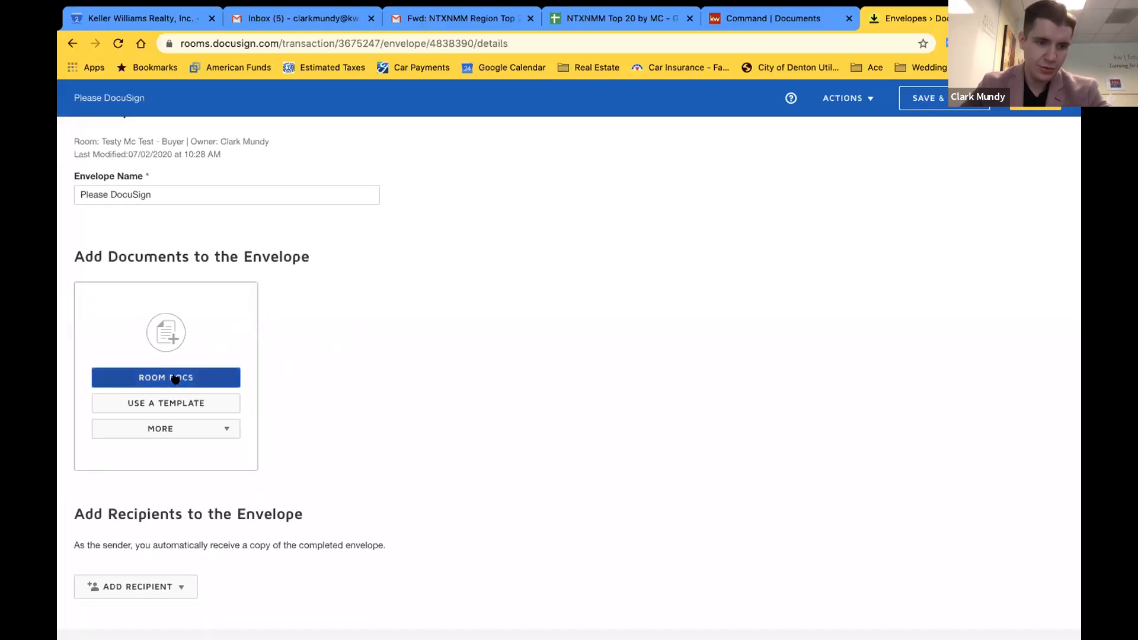
pyautogui.click(176, 380)
pyautogui.click(273, 275)
pyautogui.click(273, 304)
pyautogui.click(289, 341)
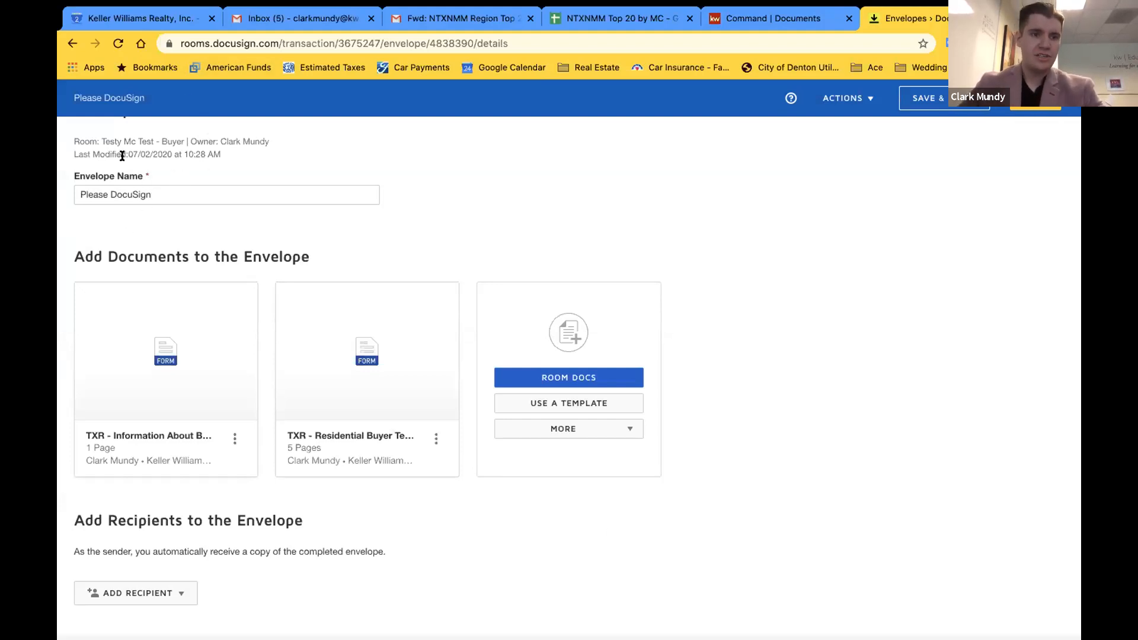
# Rename the envelope 'Please DocuSign - IABS & Buyer Rep.' and copy that full name
pyautogui.click(206, 195)
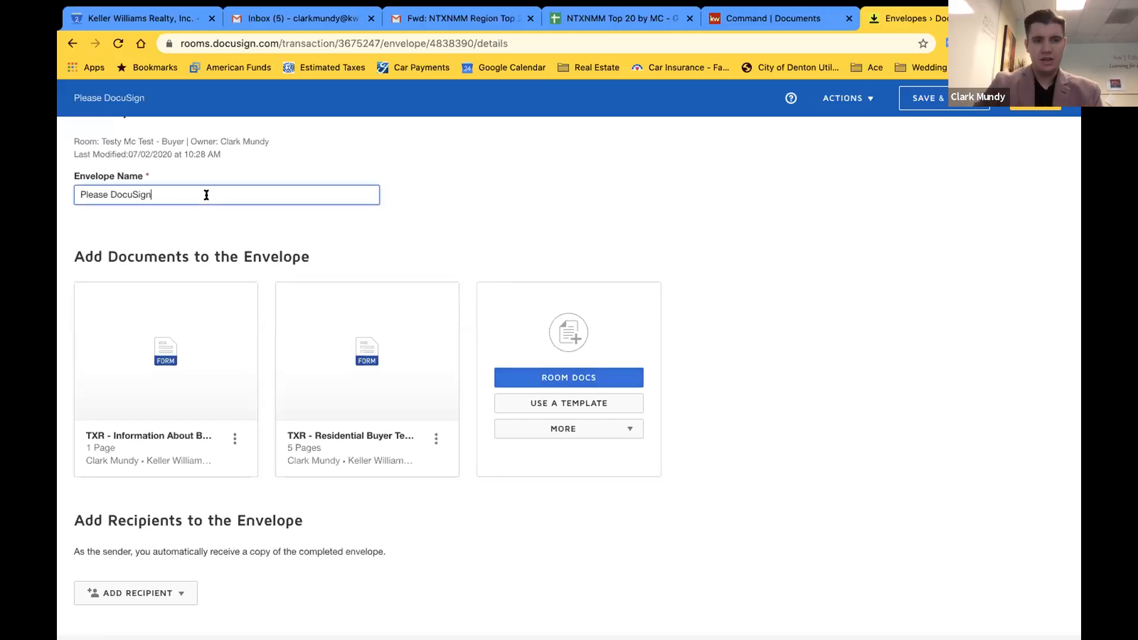
pyautogui.write('- ')
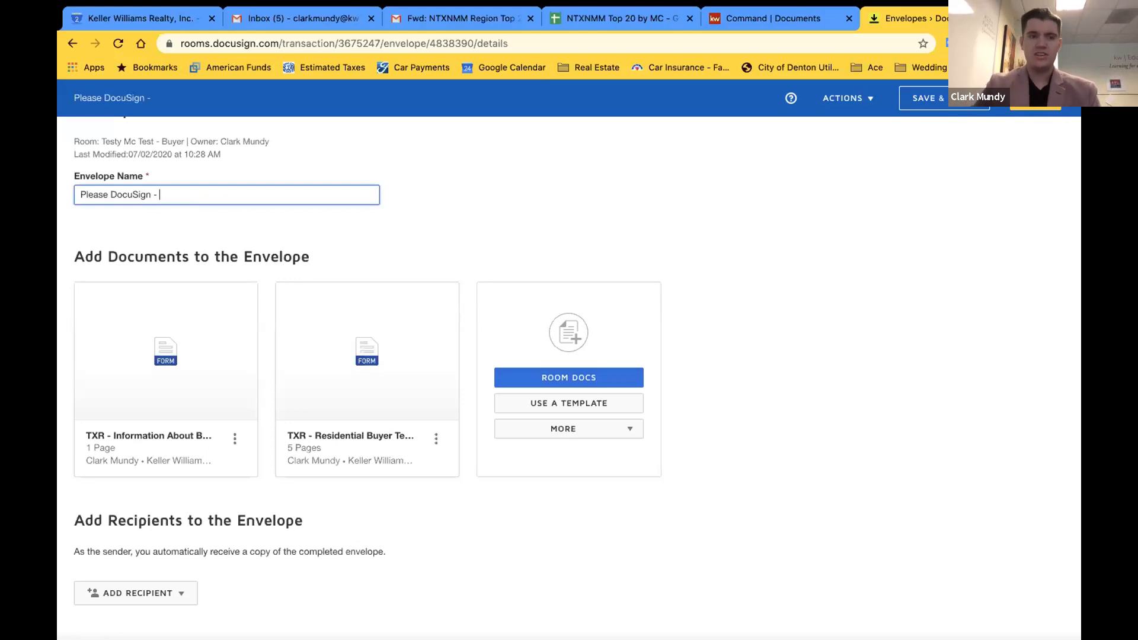
pyautogui.write('IABS')
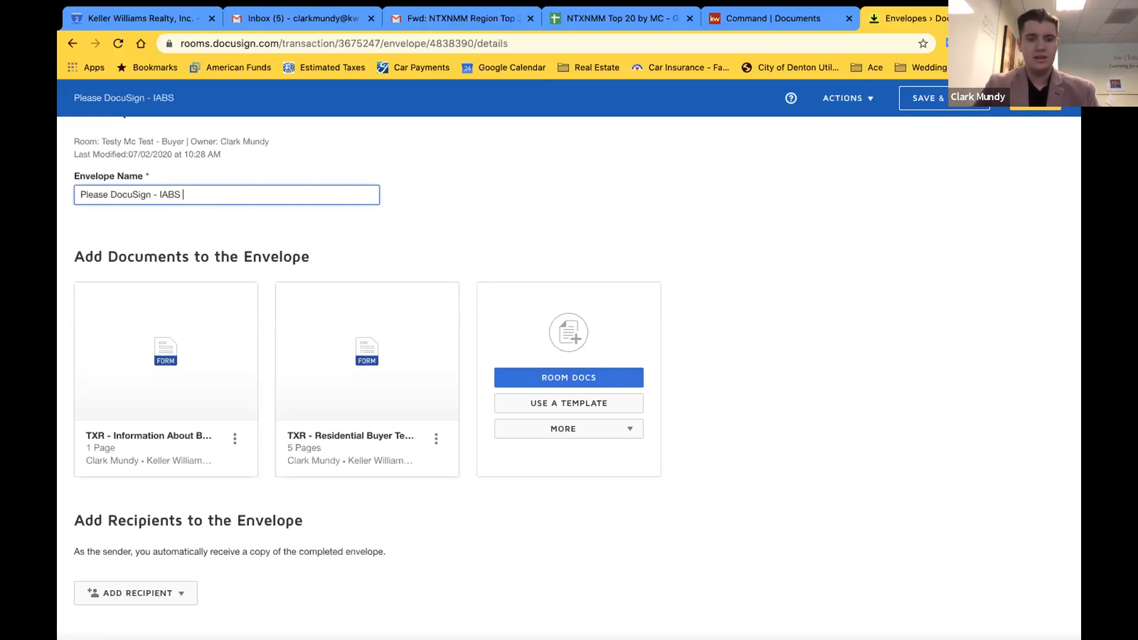
pyautogui.write(' & Buyer Rep.')
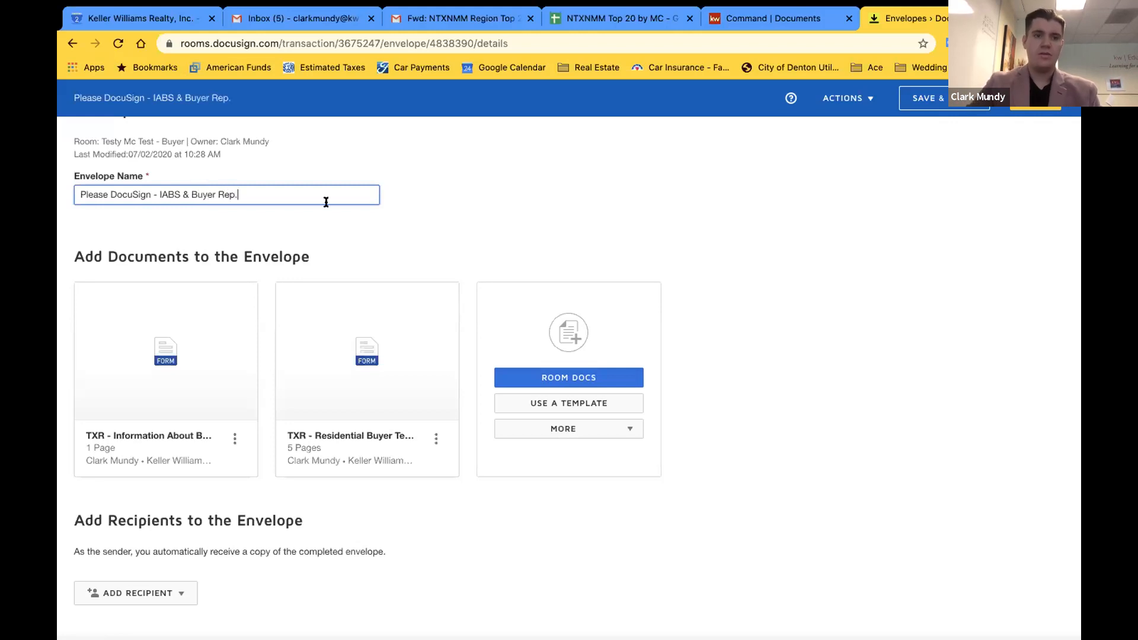
pyautogui.click(437, 201)
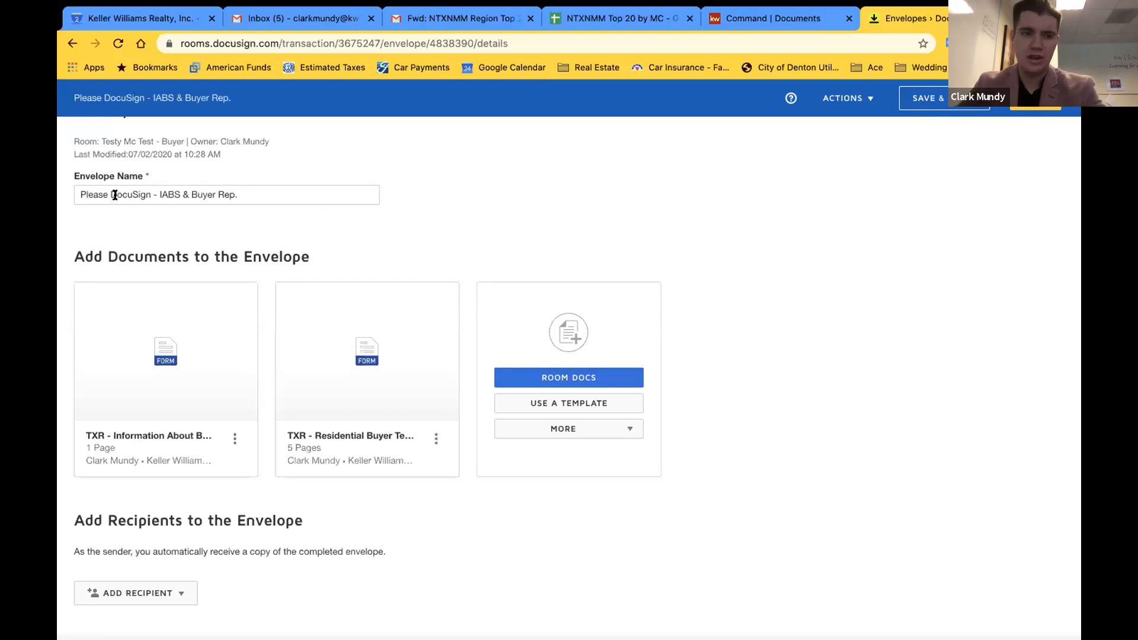
pyautogui.tripleClick(256, 194)
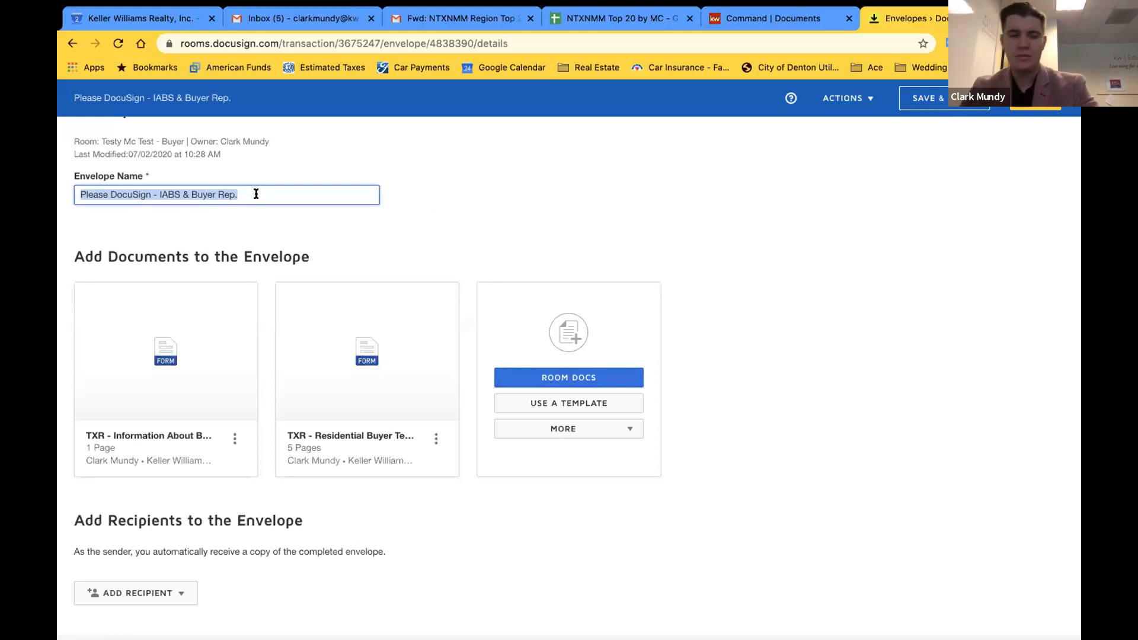
pyautogui.rightClick(197, 194)
pyautogui.click(253, 294)
pyautogui.click(359, 240)
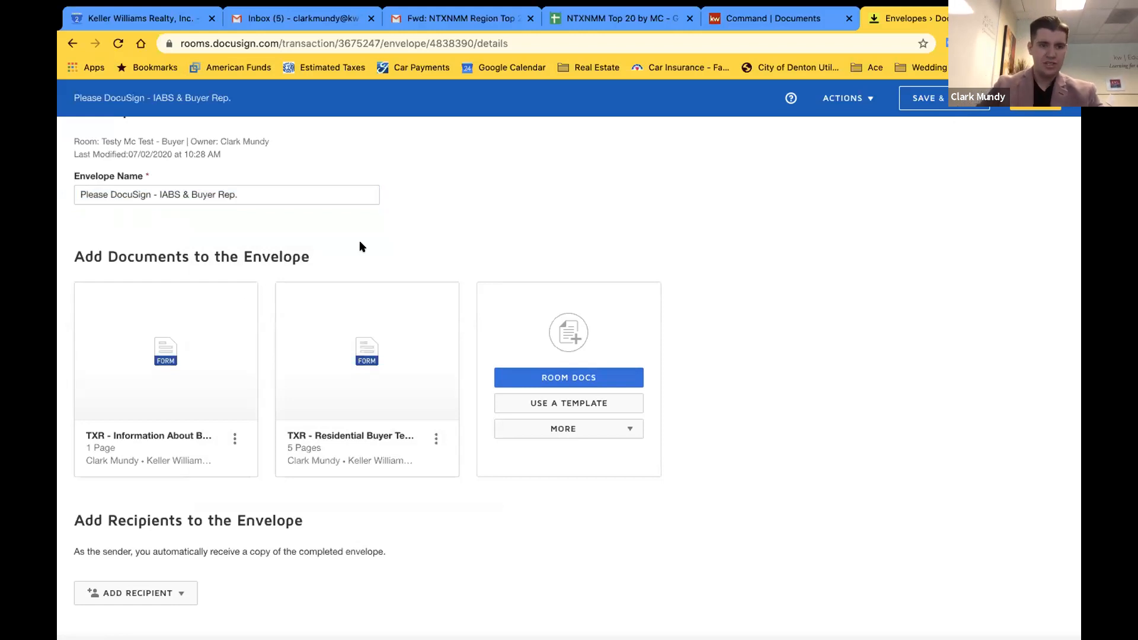
pyautogui.scroll(-5, 214, 389)
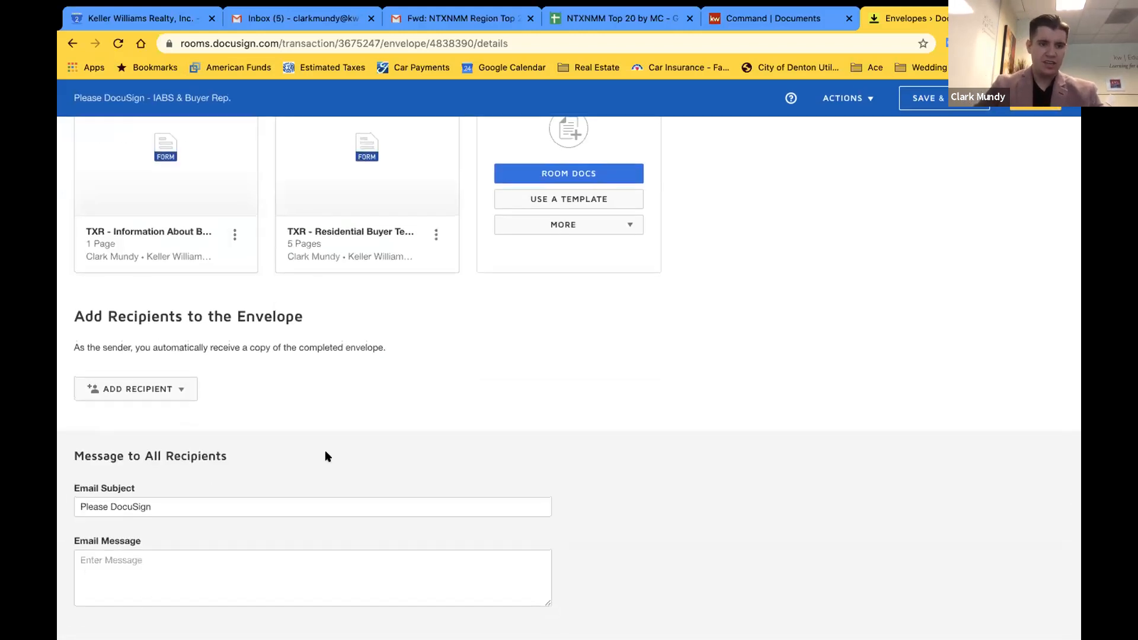
# Replace the email subject with the copied name 'Please DocuSign - IABS & Buyer Rep.'
pyautogui.click(206, 508)
pyautogui.tripleClick(205, 508)
pyautogui.rightClick(205, 508)
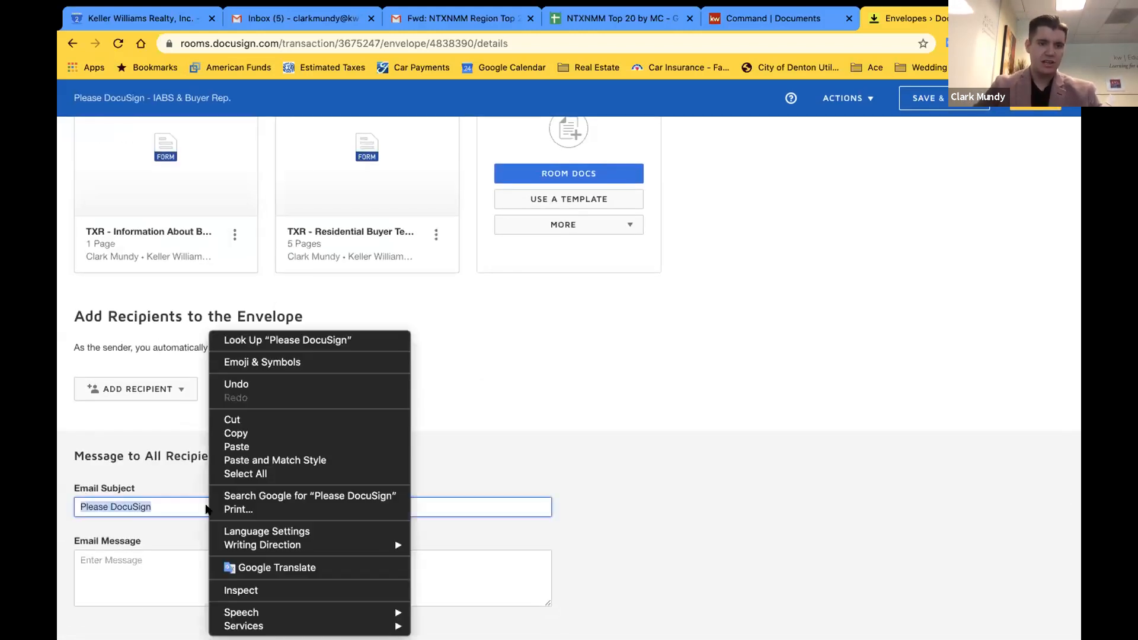
pyautogui.click(237, 447)
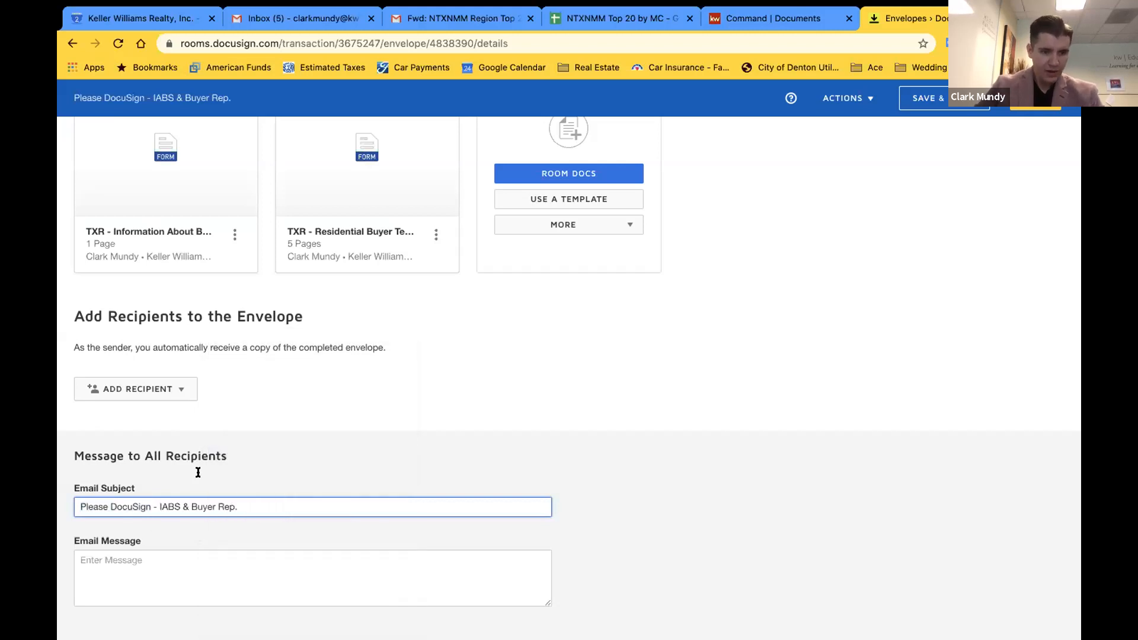
pyautogui.scroll(5, 198, 472)
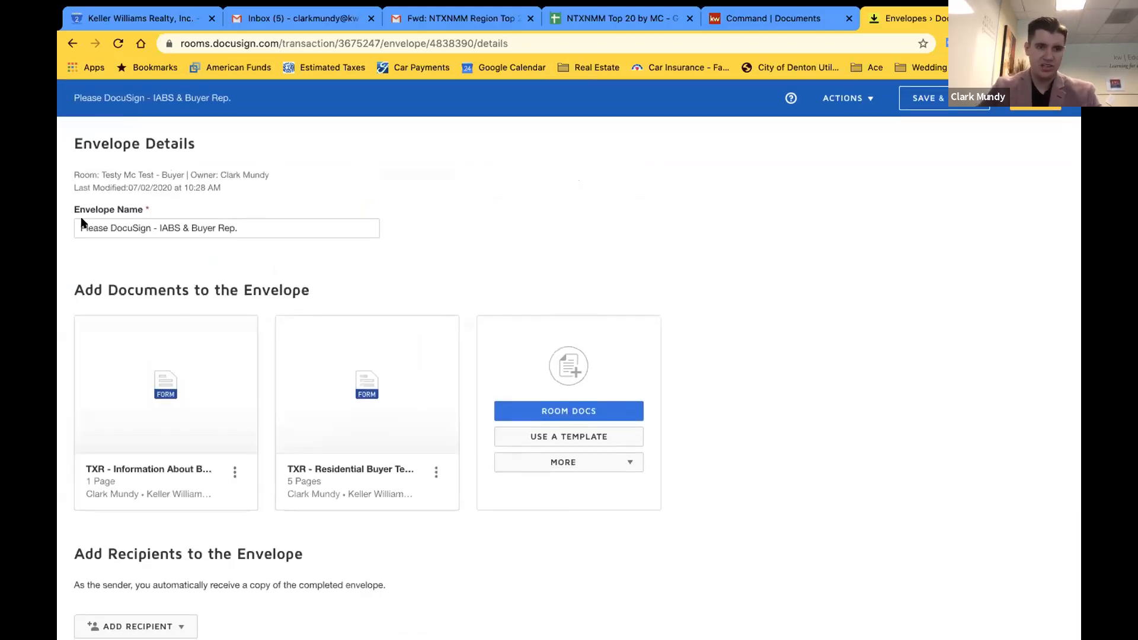
pyautogui.scroll(-4, 115, 261)
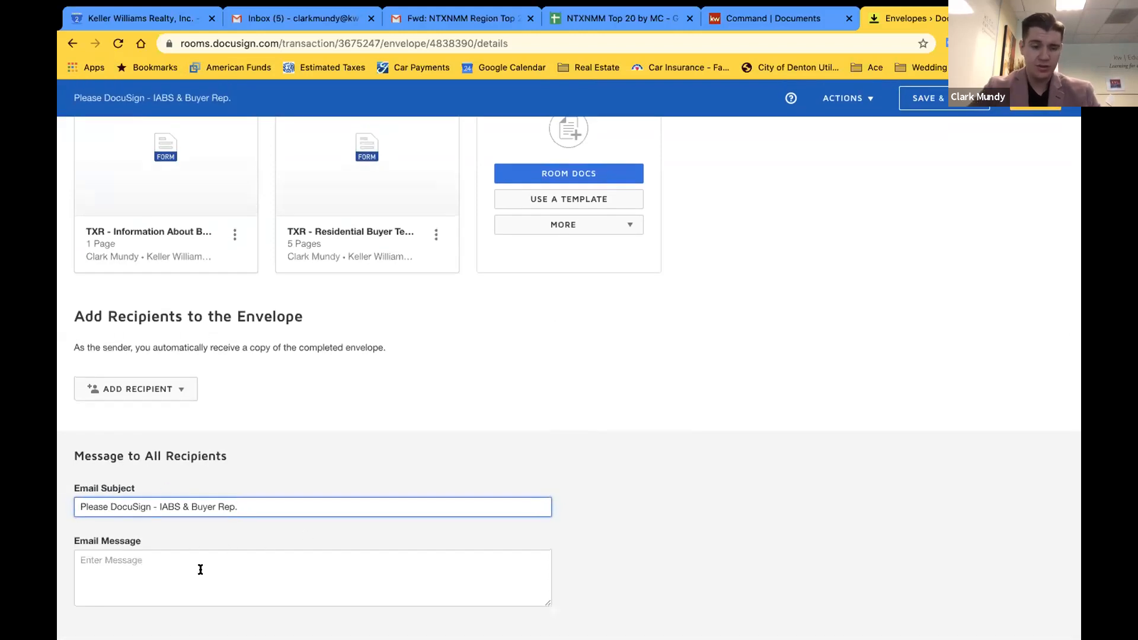
# Write the email message 'Let me know if you have any questions!'
pyautogui.click(155, 554)
pyautogui.write('Let me know if you have any questions!~')
pyautogui.click(597, 524)
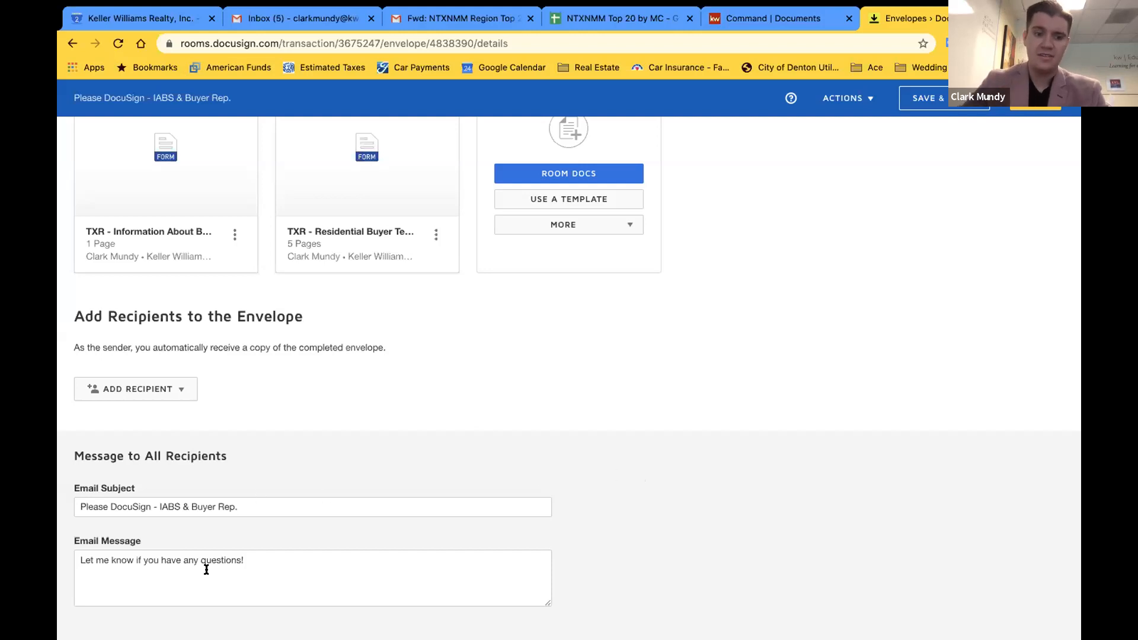
pyautogui.scroll(4, 662, 342)
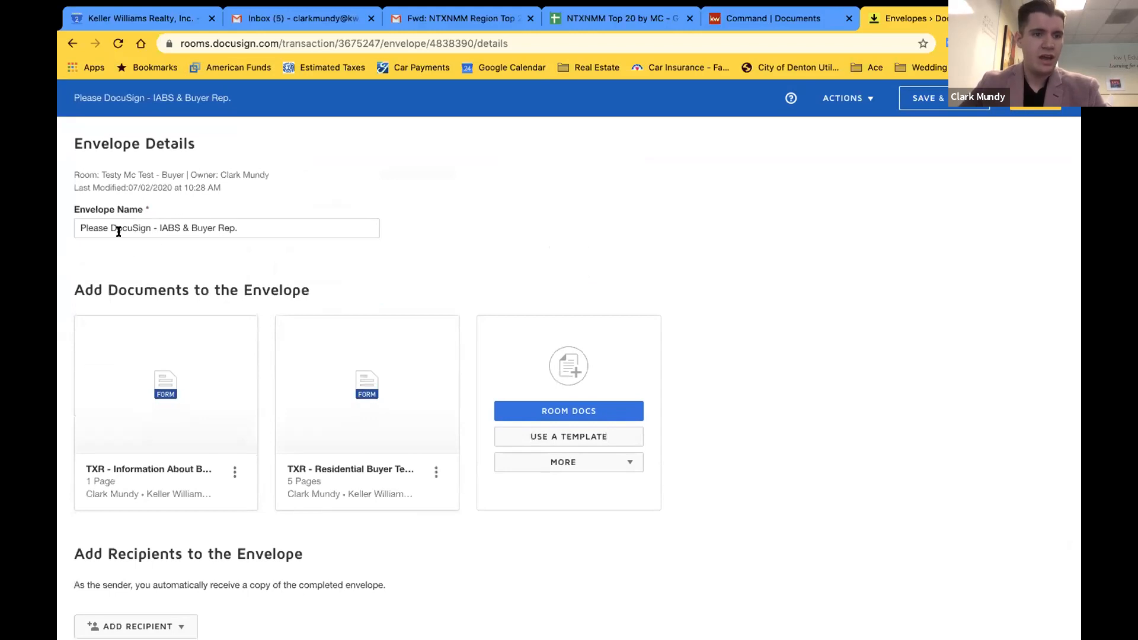
pyautogui.scroll(-4, 114, 229)
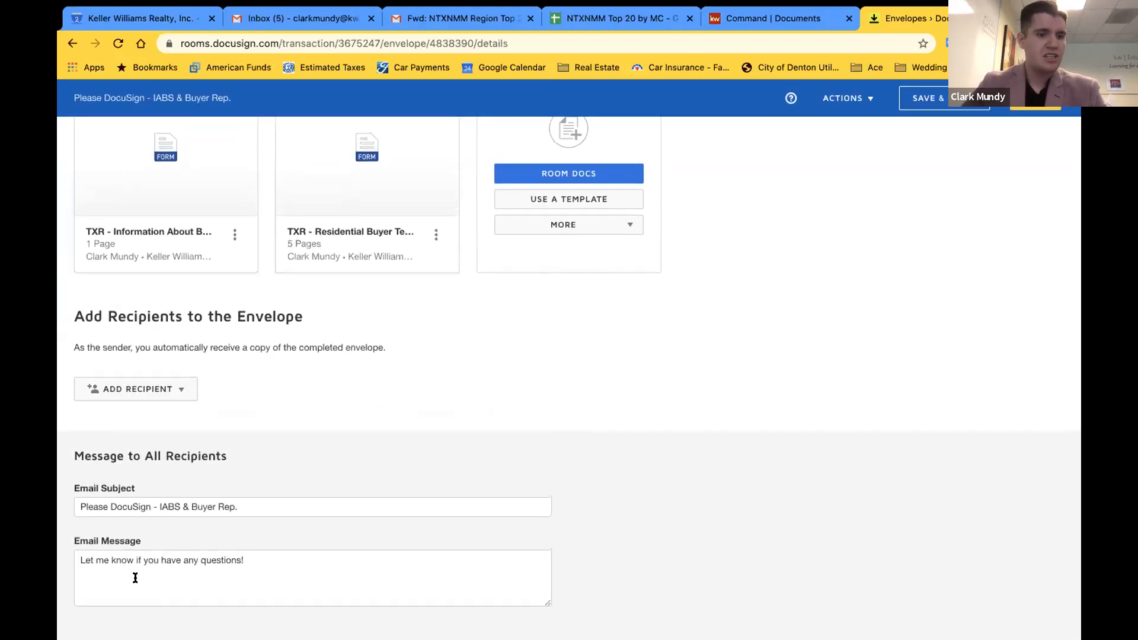
# Add recipients from Pre-Tagged Roles via the ADD RECIPIENT menu
pyautogui.click(135, 391)
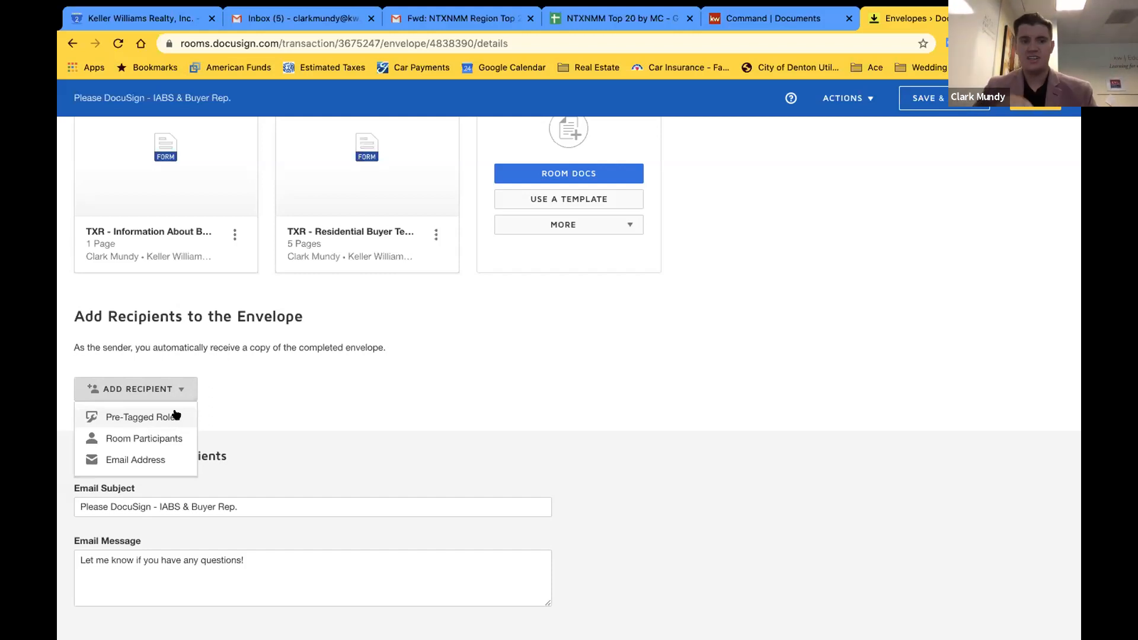
pyautogui.click(121, 417)
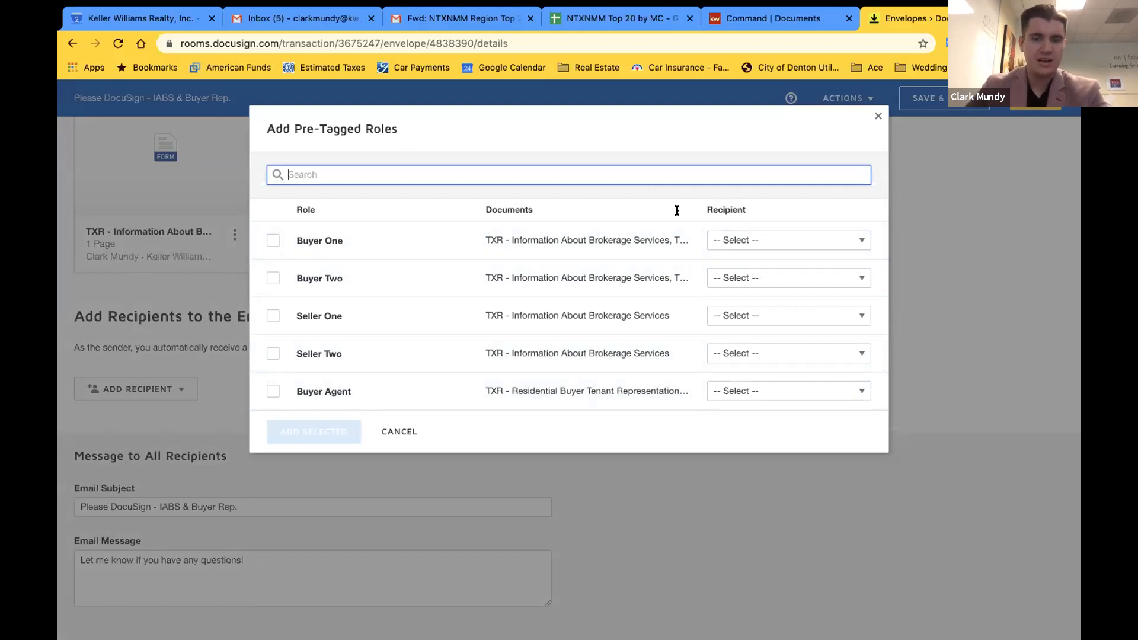
# Assign the buyer to Buyer One and the agent to Buyer Agent, and add both roles
pyautogui.click(273, 241)
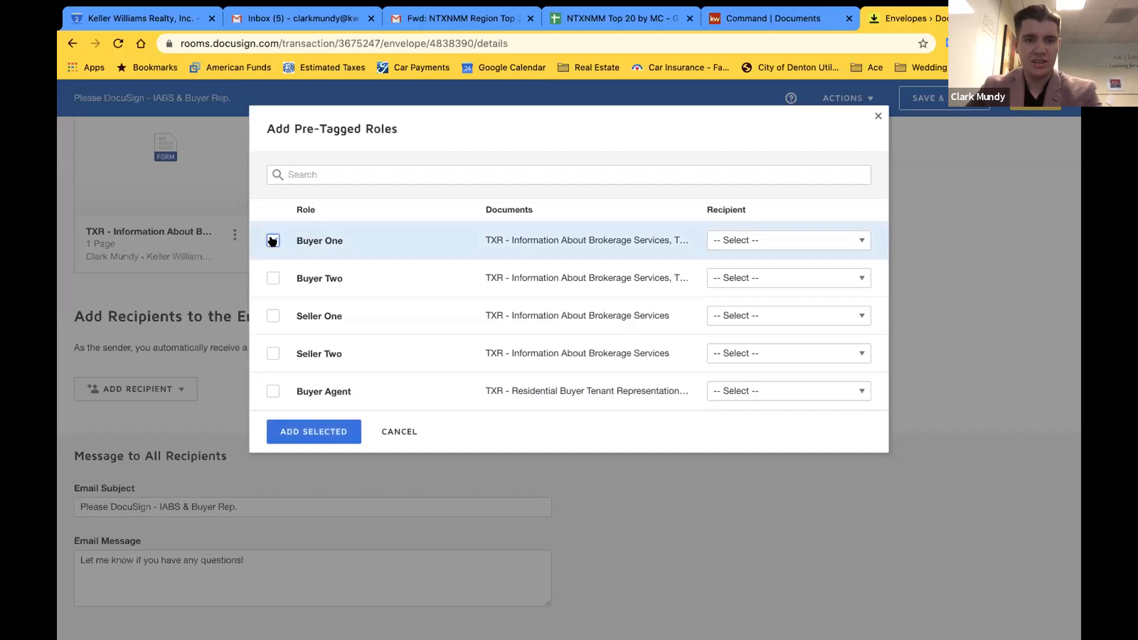
pyautogui.click(729, 241)
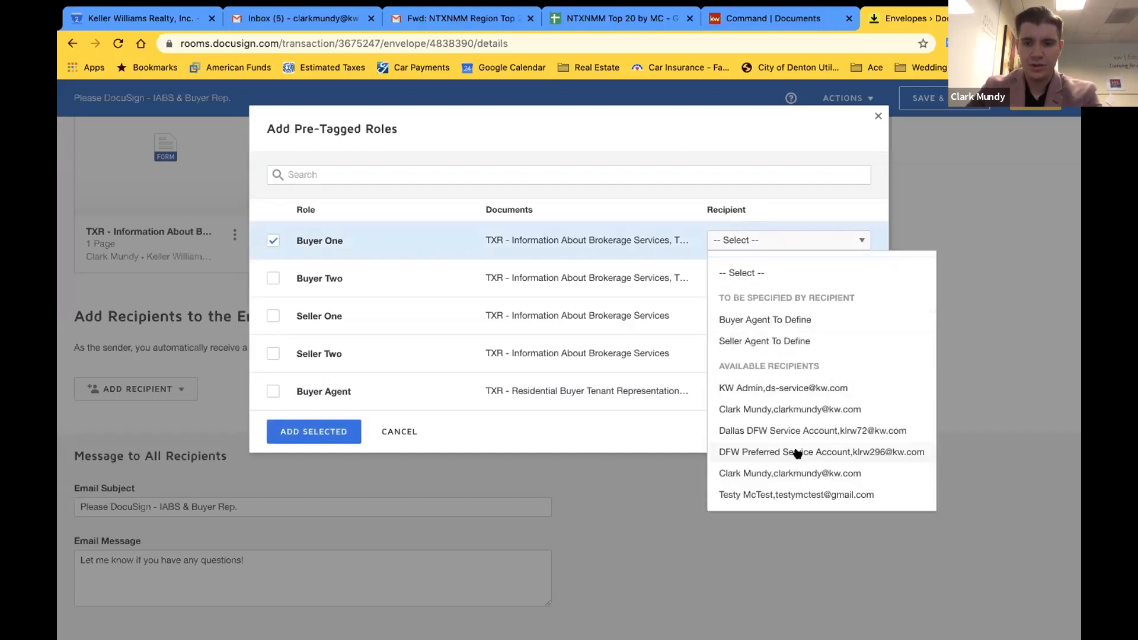
pyautogui.click(770, 494)
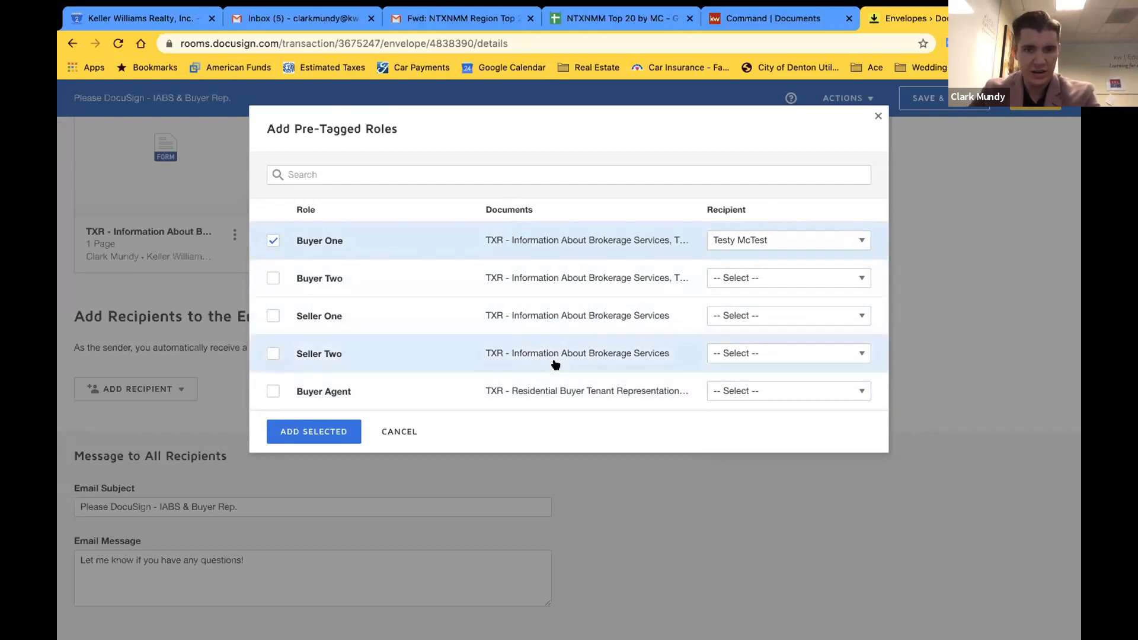
pyautogui.click(273, 391)
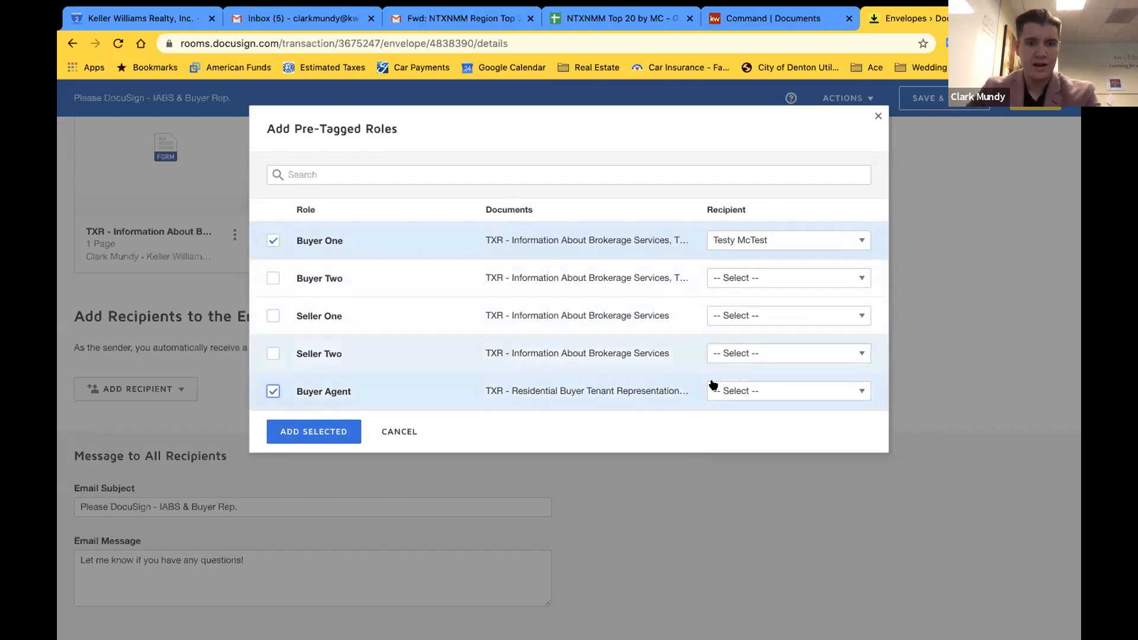
pyautogui.click(719, 390)
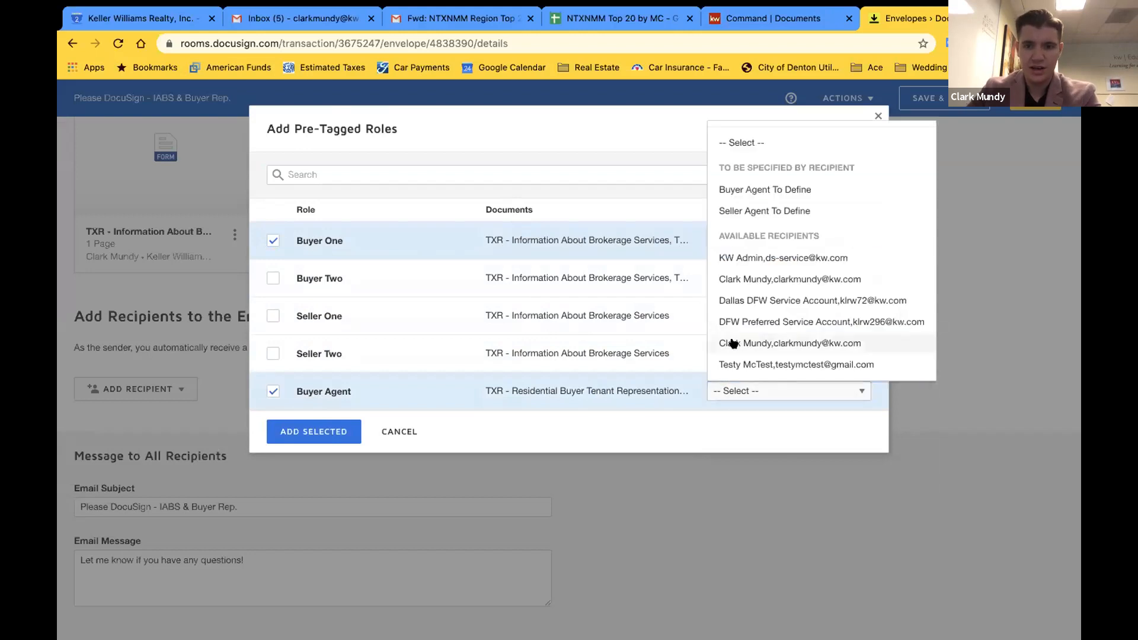
pyautogui.click(734, 342)
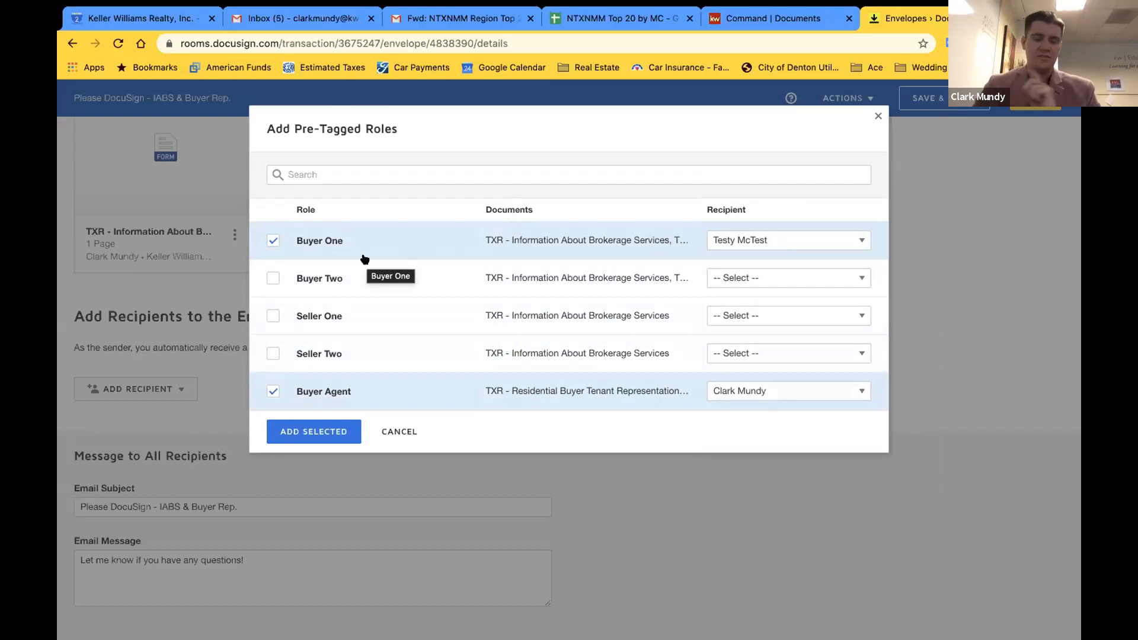
pyautogui.click(318, 428)
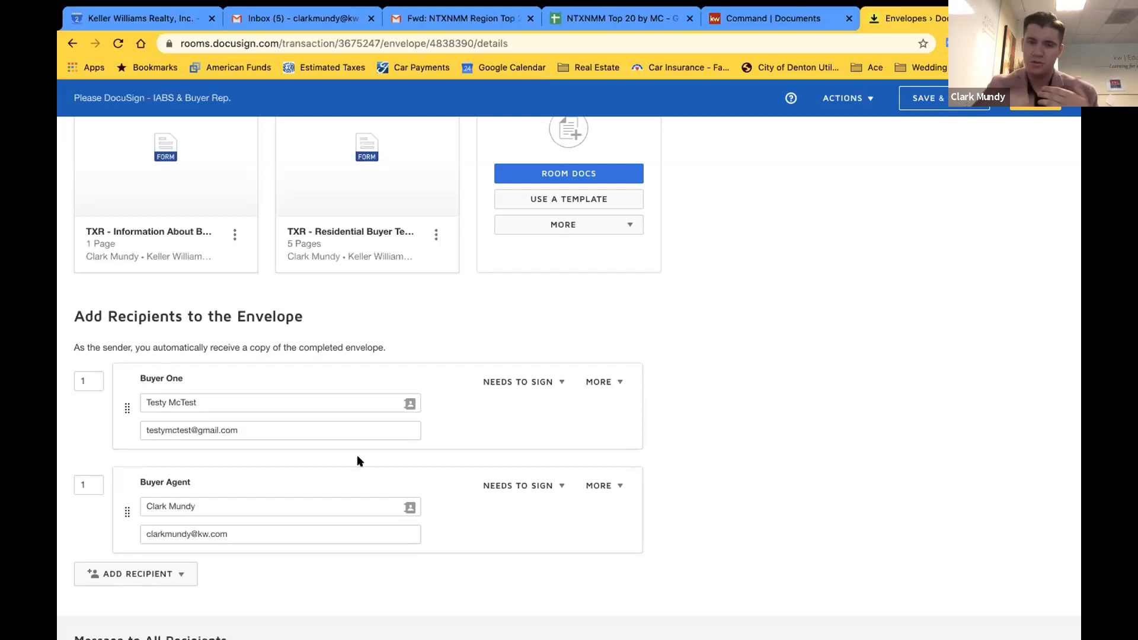
pyautogui.click(520, 381)
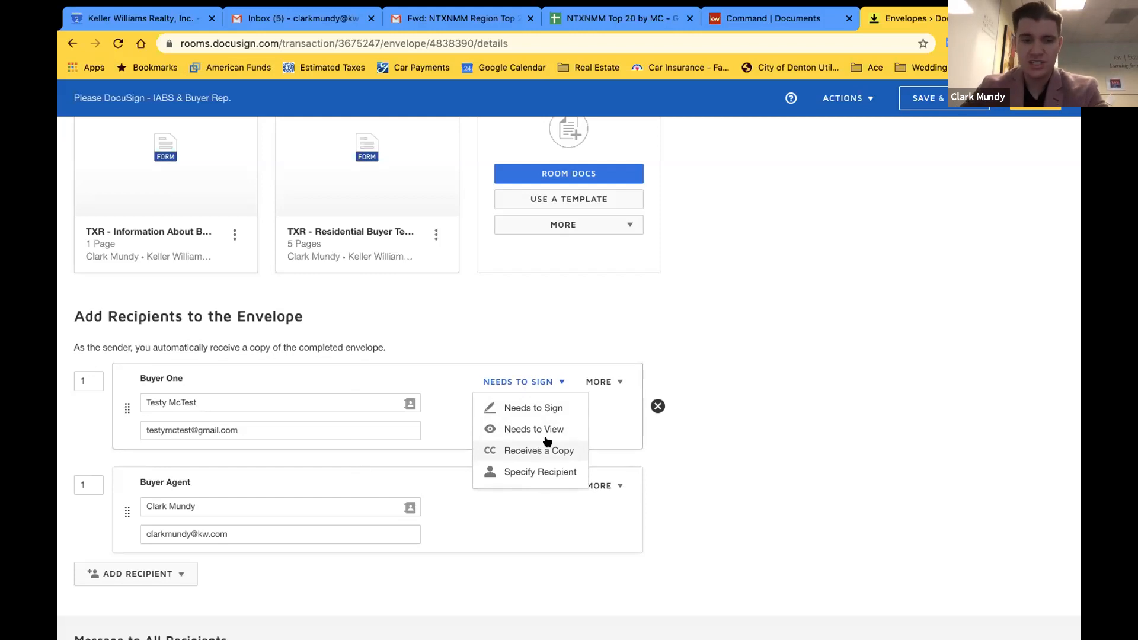
pyautogui.click(814, 392)
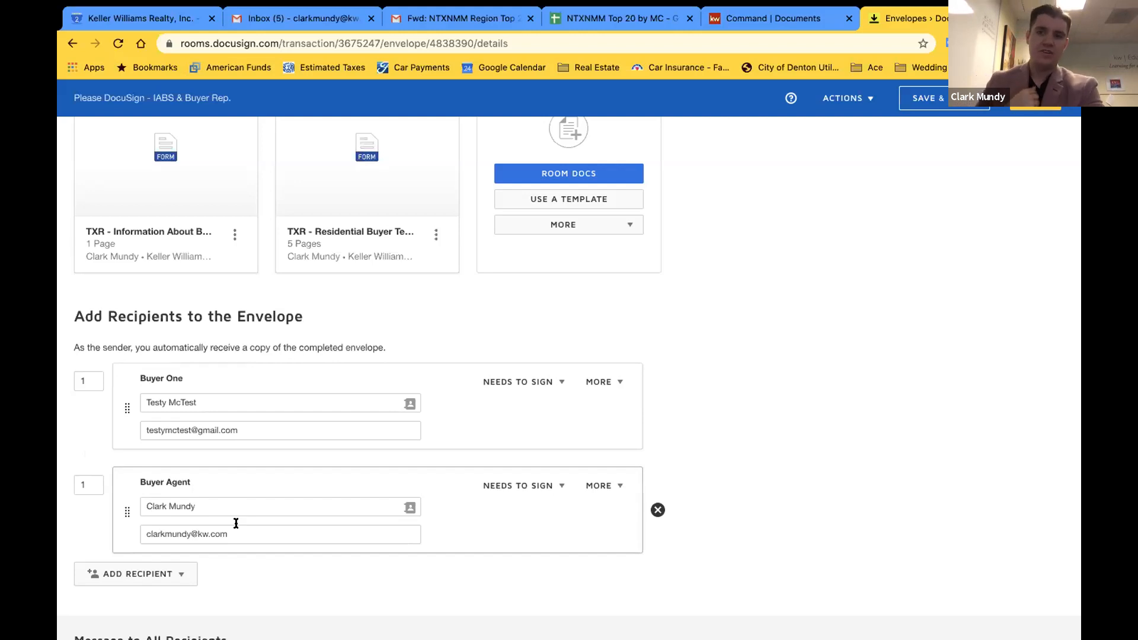
# Change Buyer One's routing order to 2 so Buyer Agent signs first
pyautogui.click(83, 382)
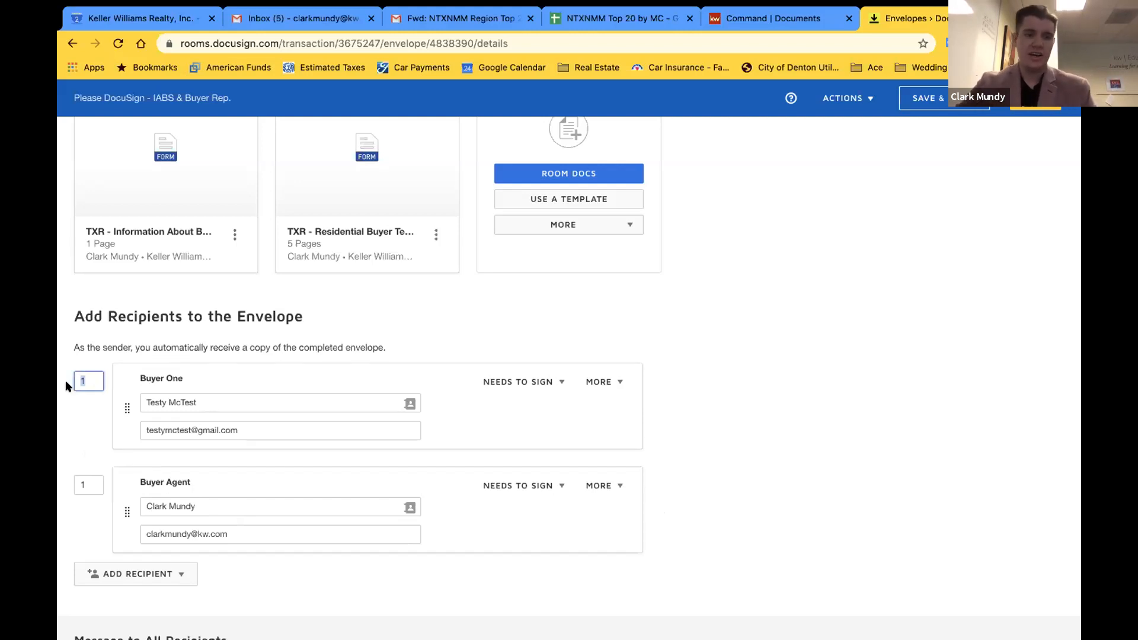
pyautogui.write('2')
pyautogui.click(467, 326)
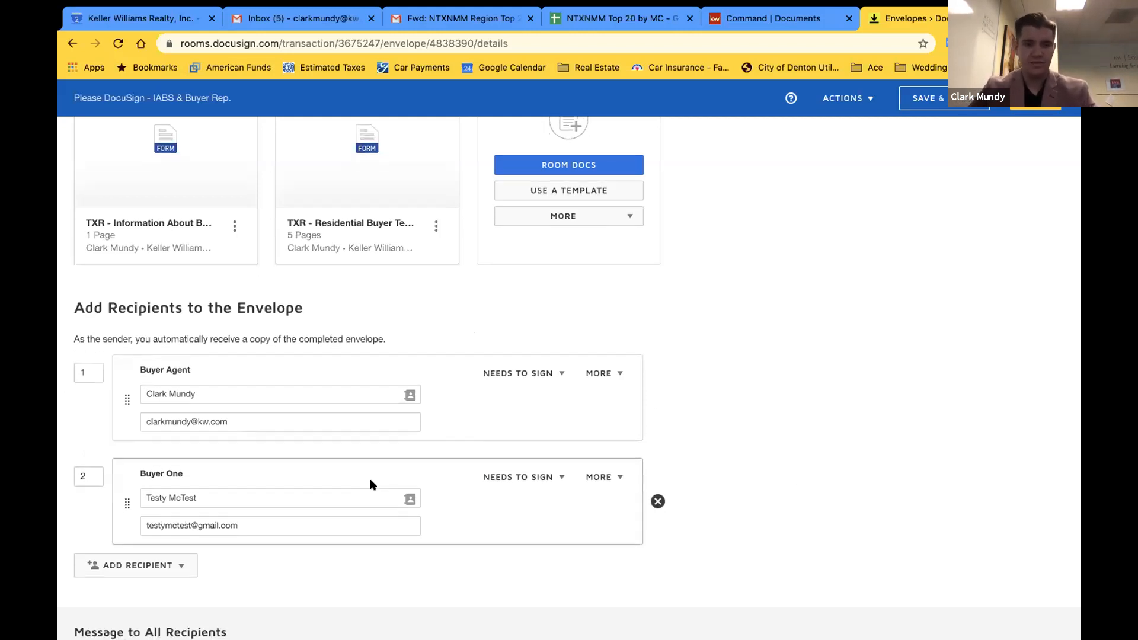
pyautogui.scroll(-2, 356, 474)
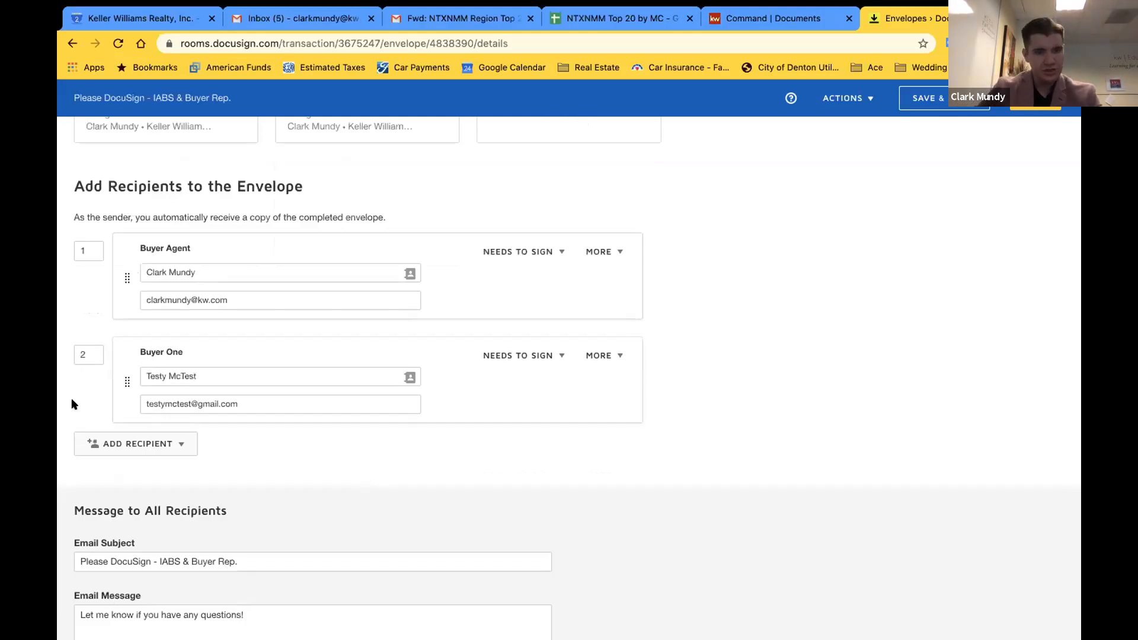
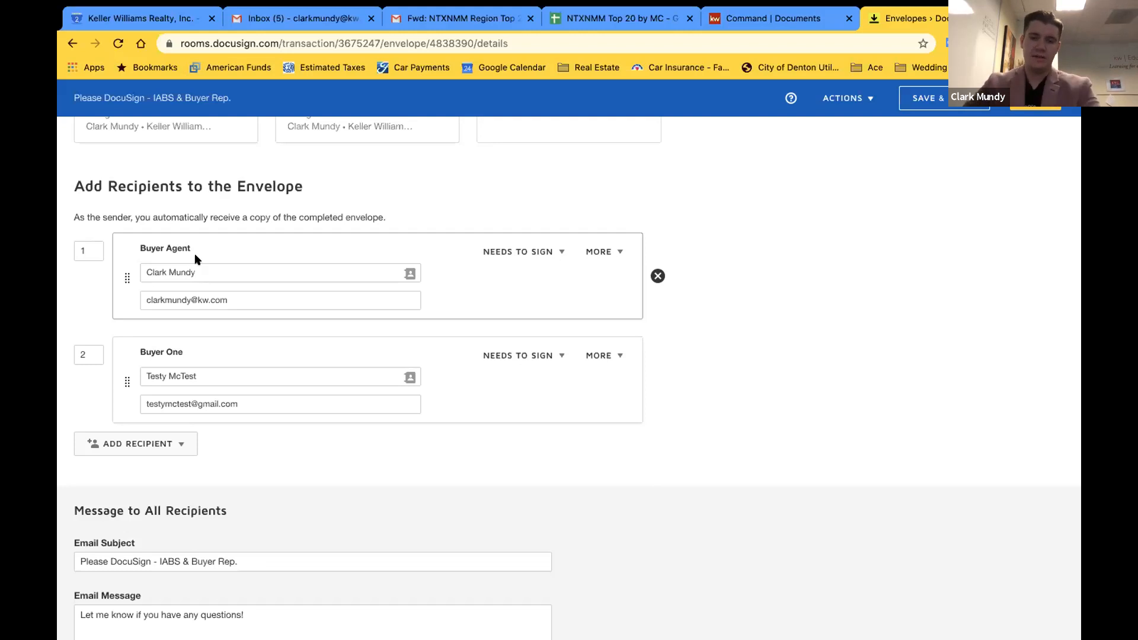
# Continue to the field-placement view and expand the second document's five page thumbnails
pyautogui.scroll(6, 532, 264)
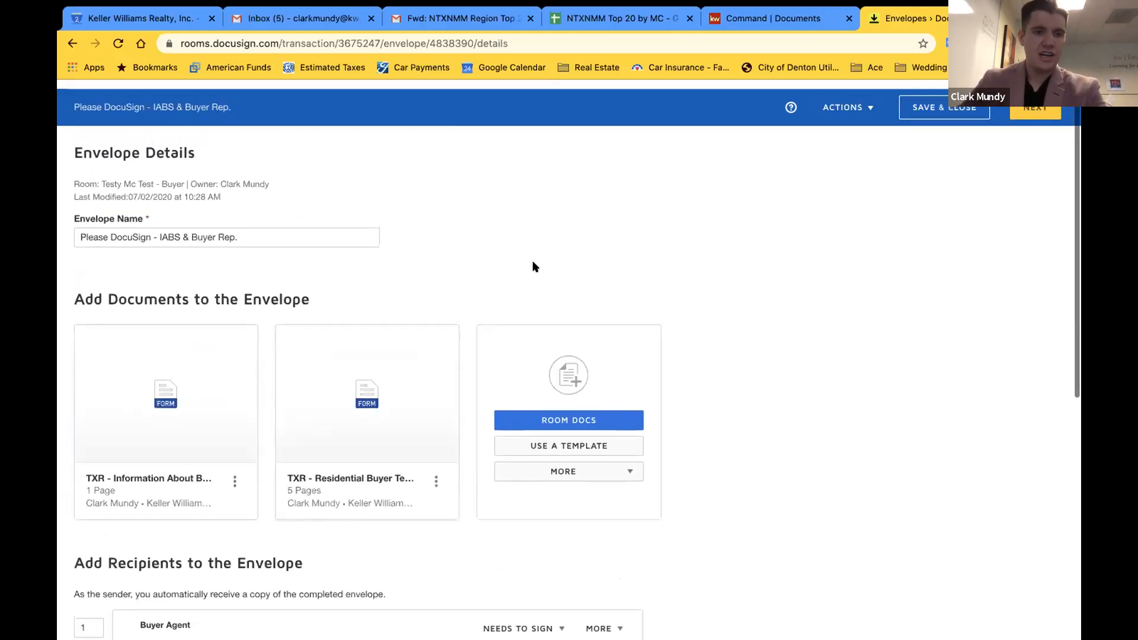
pyautogui.scroll(-1, 153, 249)
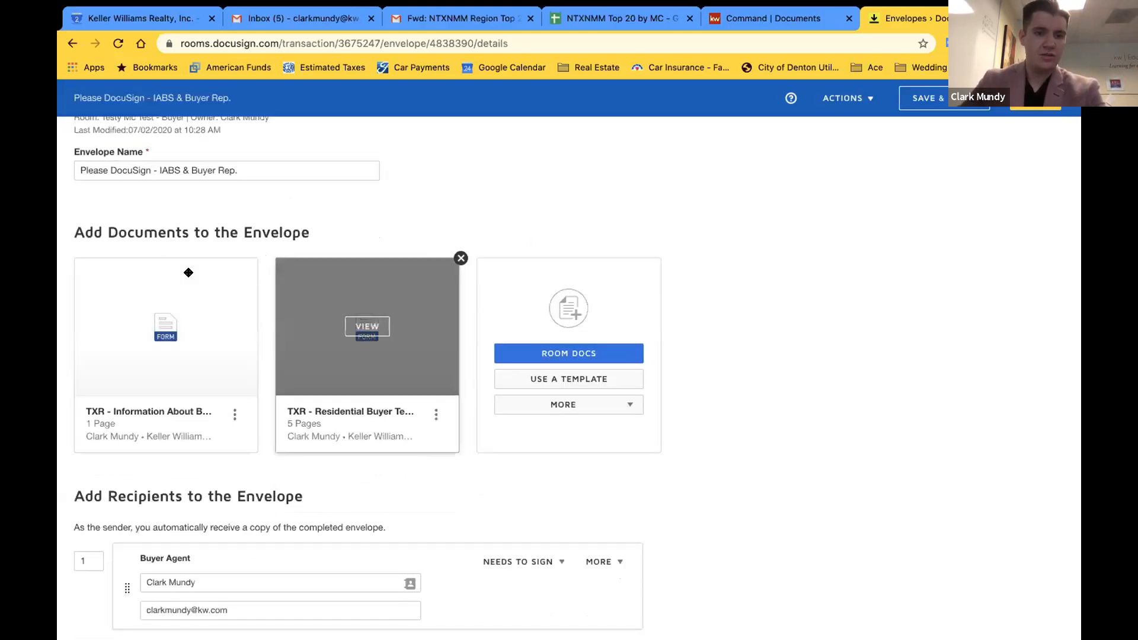
pyautogui.scroll(-5, 349, 355)
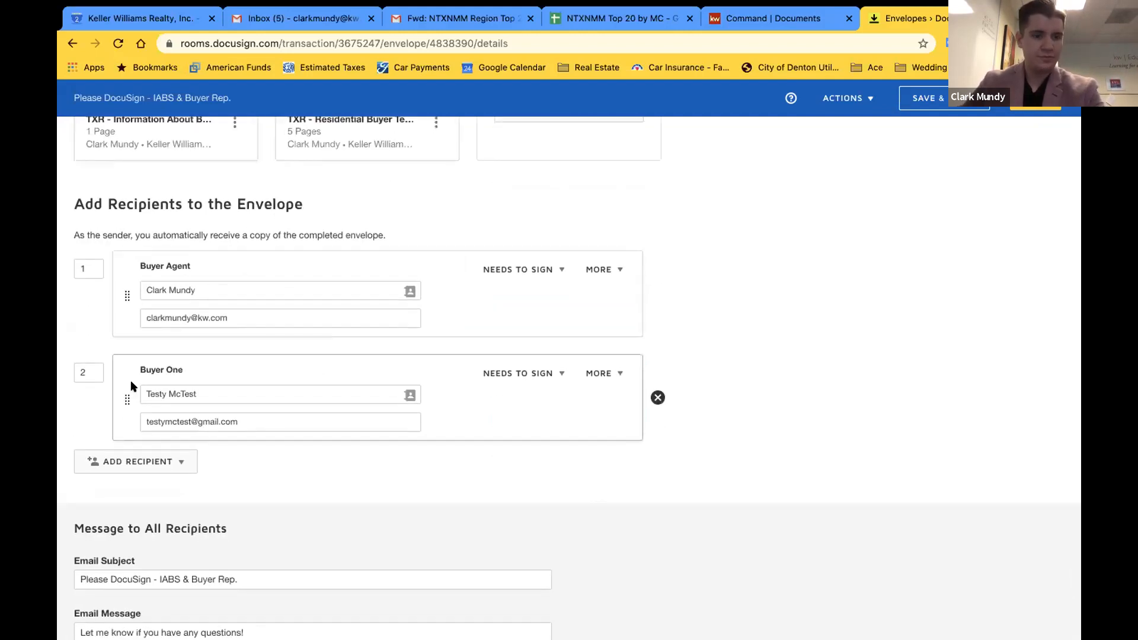
pyautogui.scroll(-1, 132, 386)
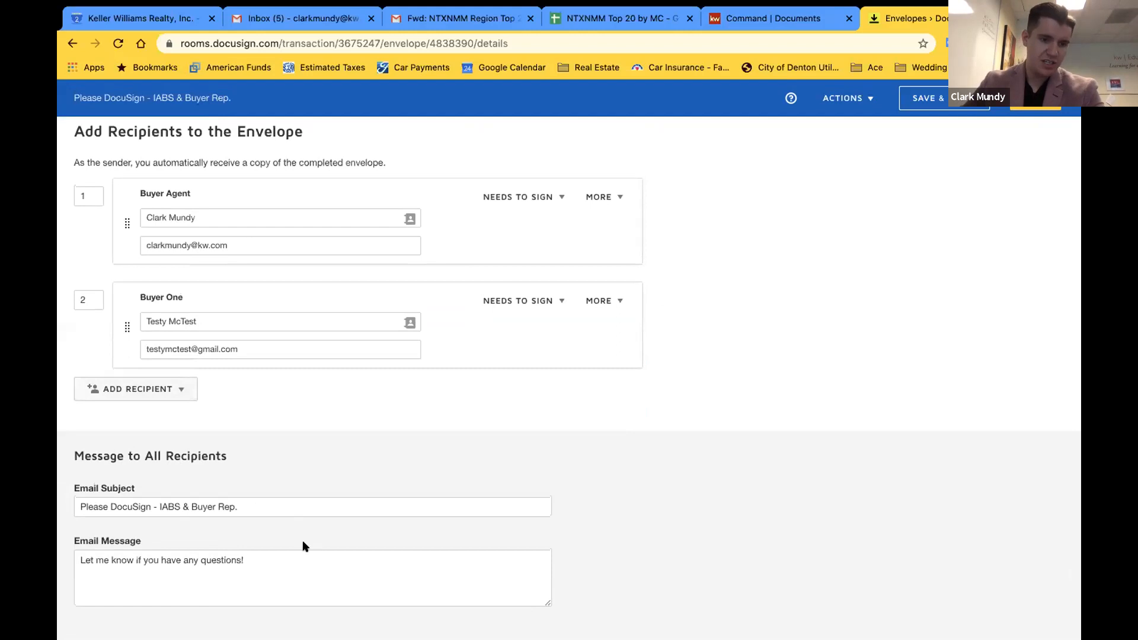
pyautogui.scroll(5, 967, 300)
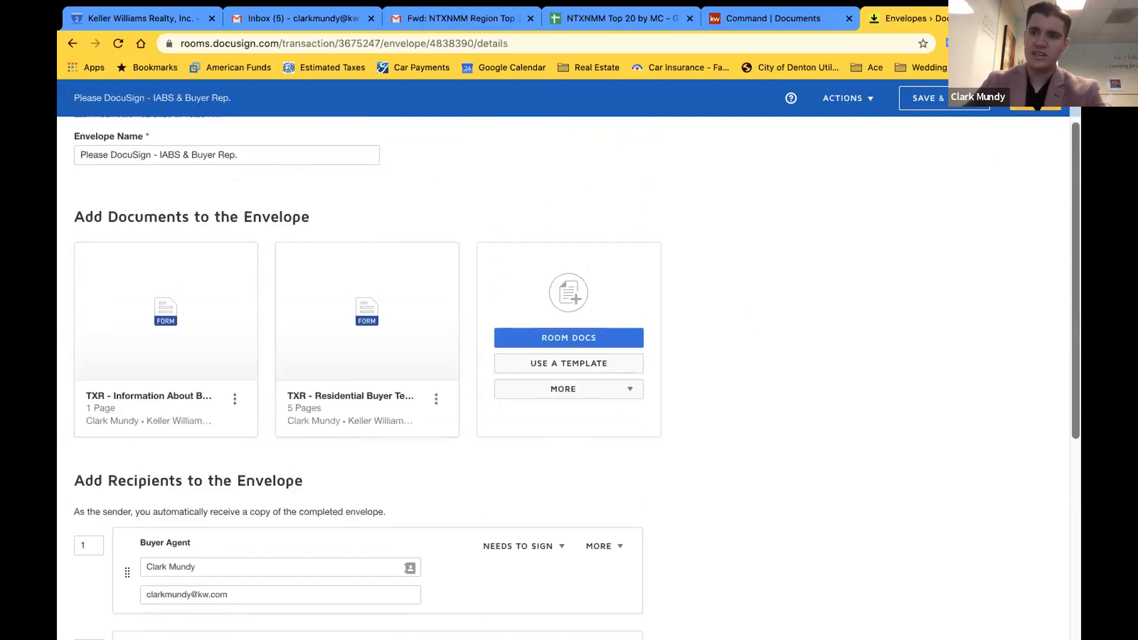
pyautogui.click(1037, 109)
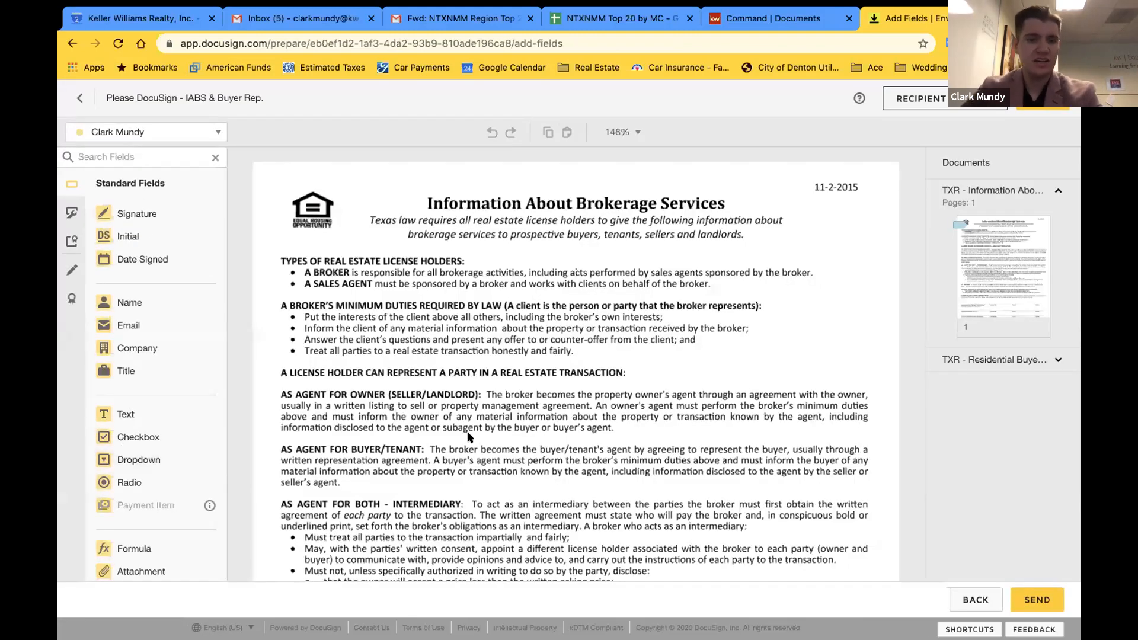
pyautogui.scroll(-7, 468, 437)
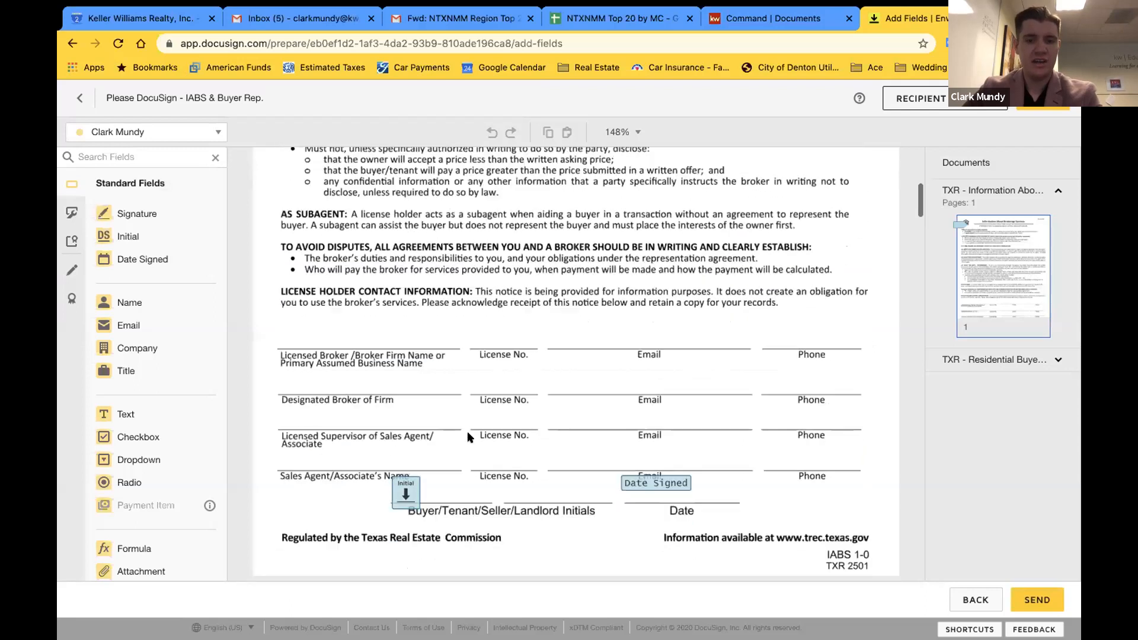
pyautogui.scroll(-1, 467, 437)
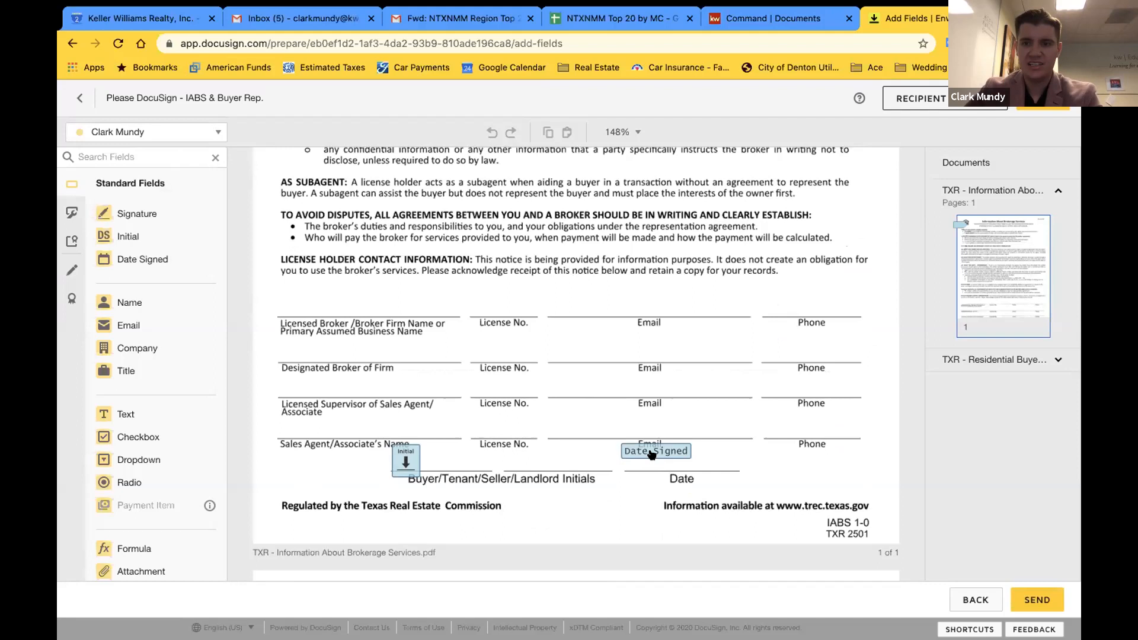
pyautogui.click(1057, 358)
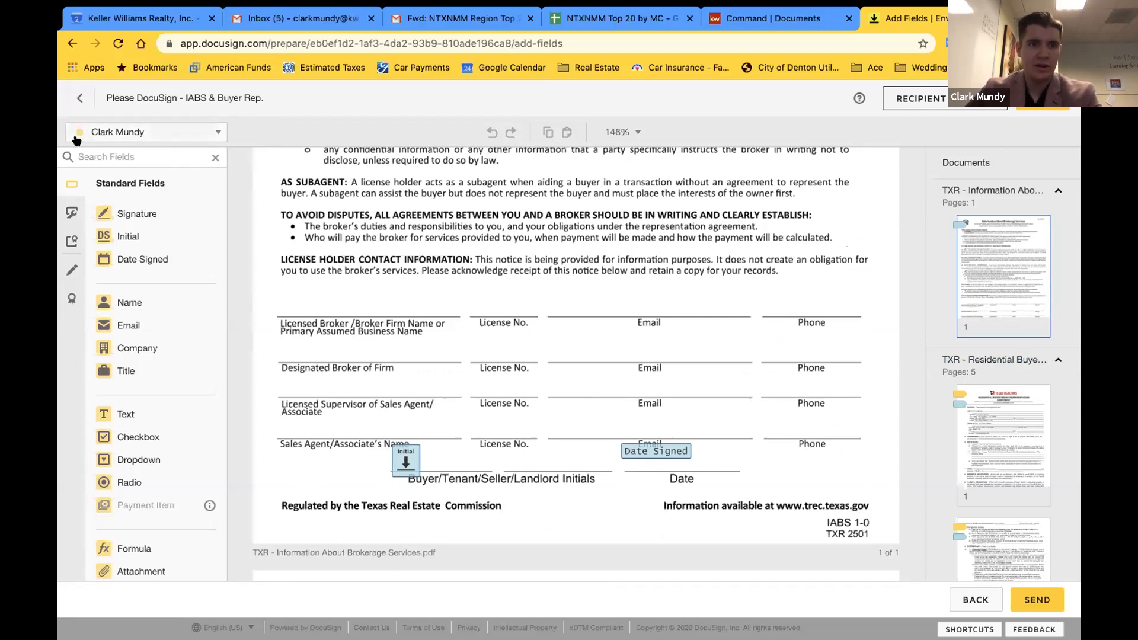
# Switch the active signer between the agent and the buyer, ending back on the agent
pyautogui.click(199, 135)
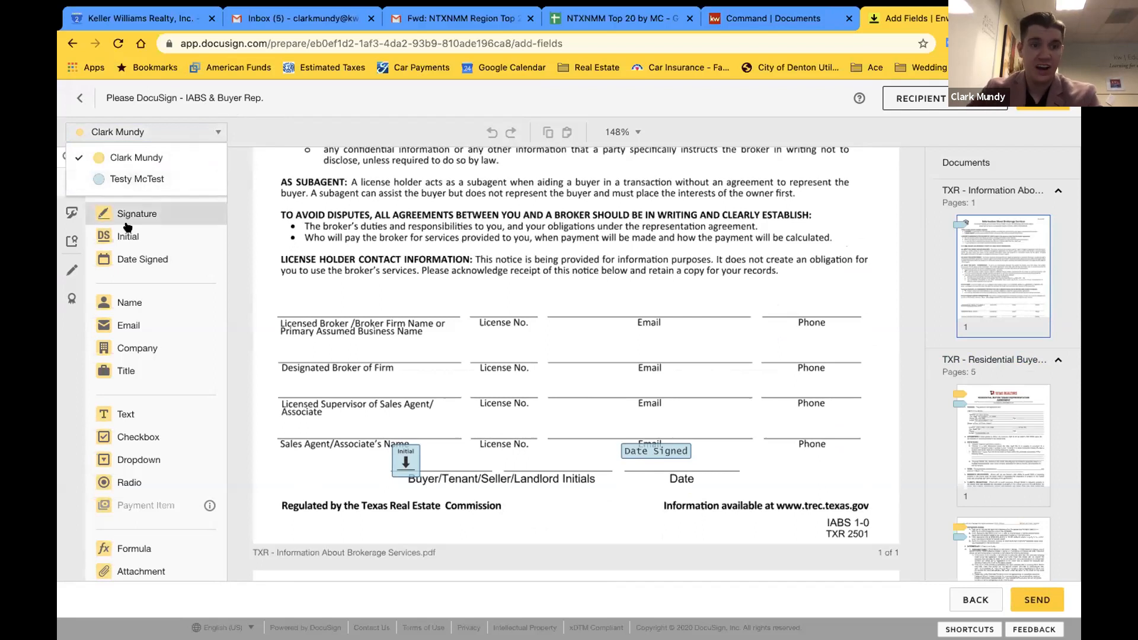
pyautogui.click(136, 159)
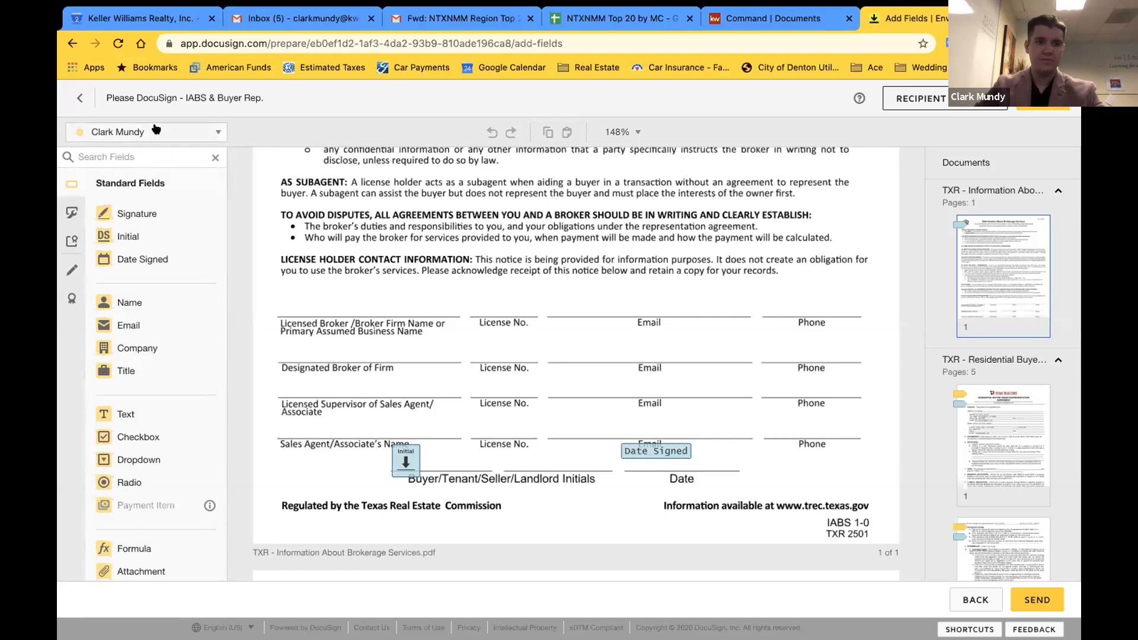
pyautogui.click(135, 132)
pyautogui.click(141, 177)
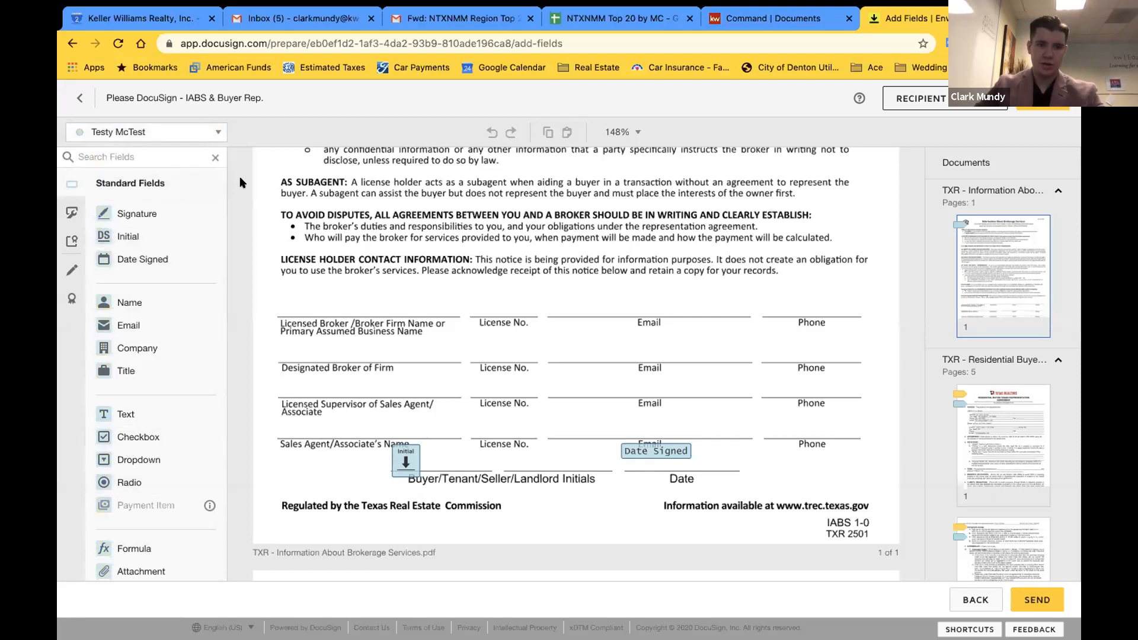
pyautogui.click(209, 132)
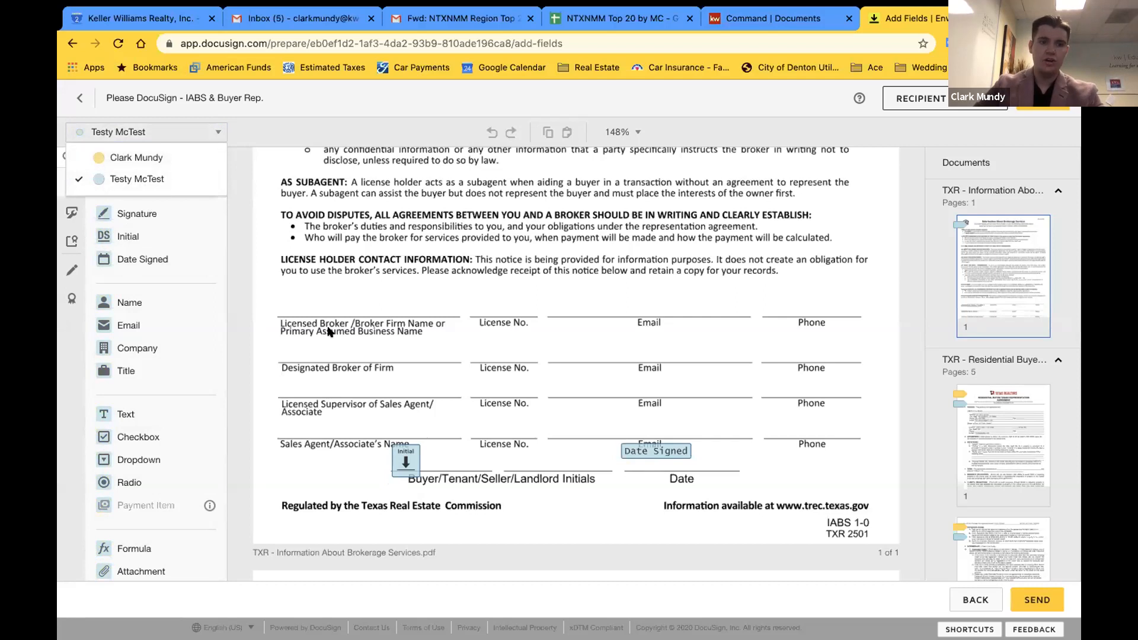
pyautogui.click(202, 158)
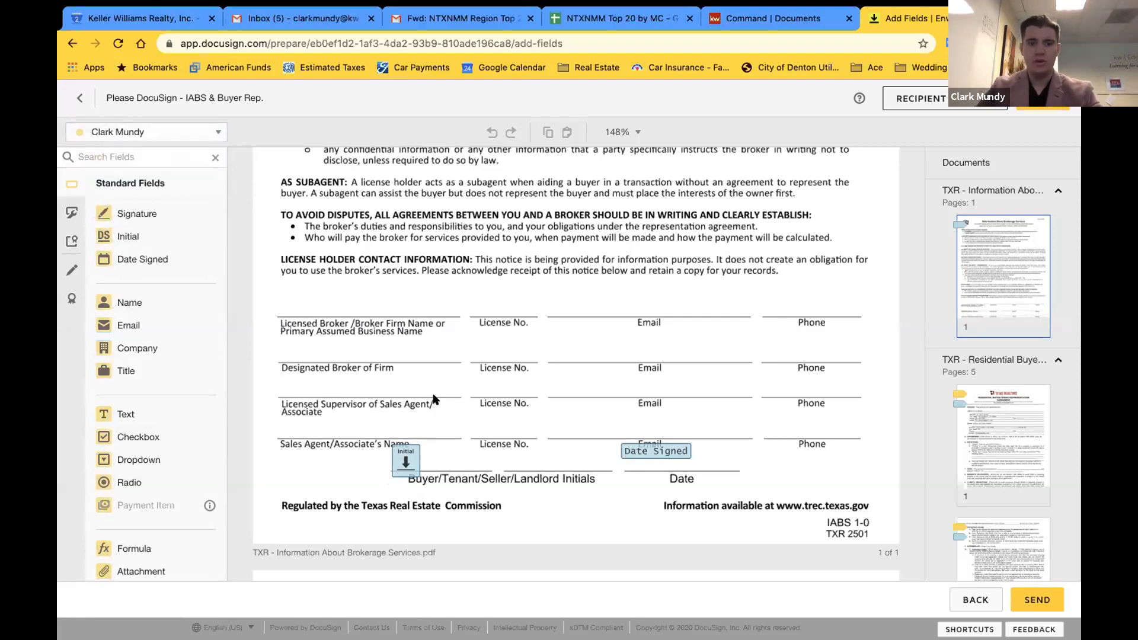
pyautogui.click(409, 453)
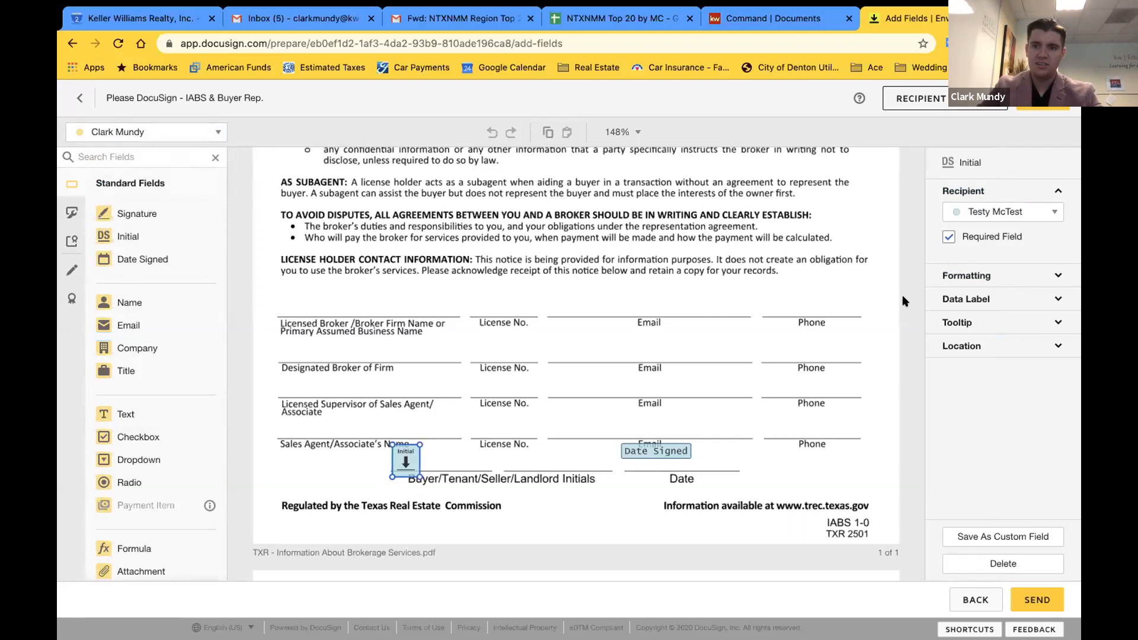
pyautogui.click(1040, 213)
pyautogui.click(995, 237)
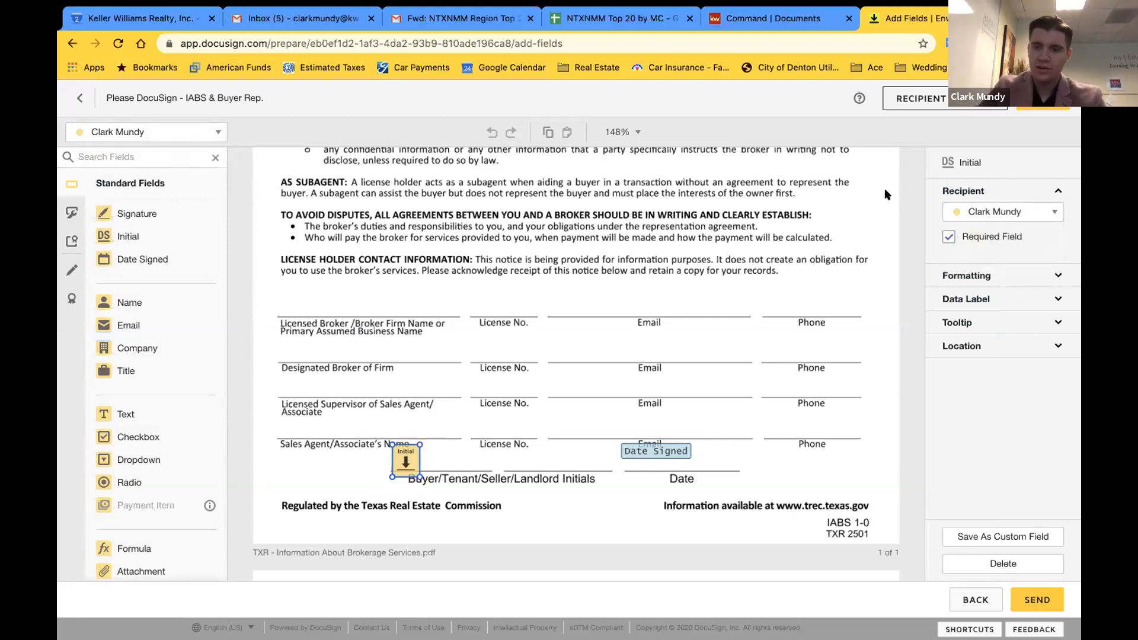
pyautogui.click(993, 212)
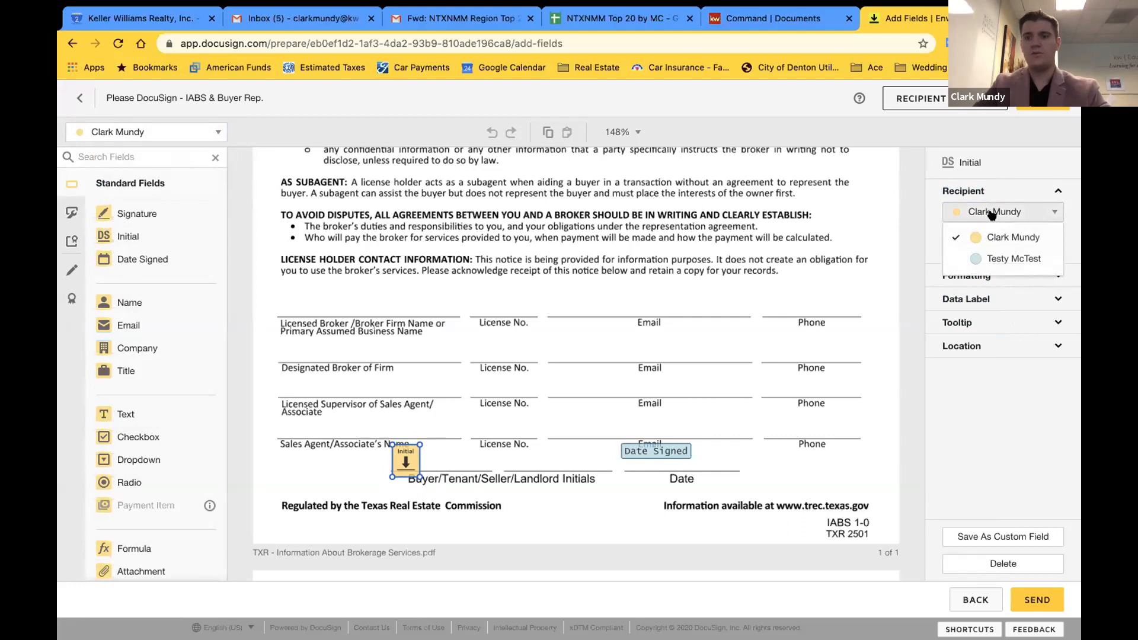
pyautogui.click(987, 259)
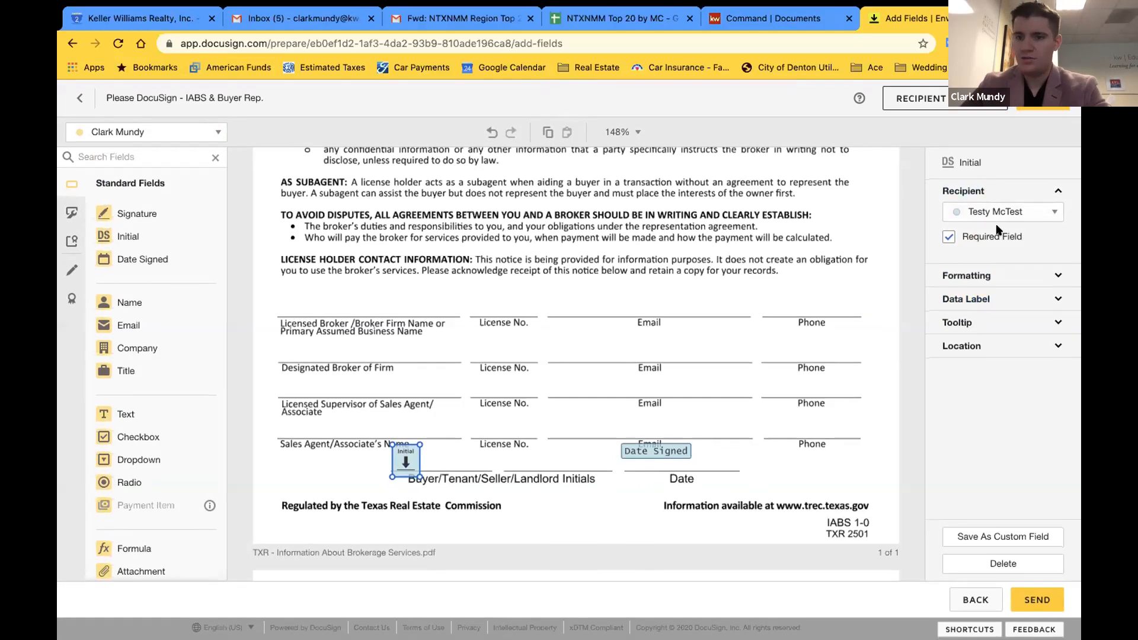
pyautogui.click(948, 237)
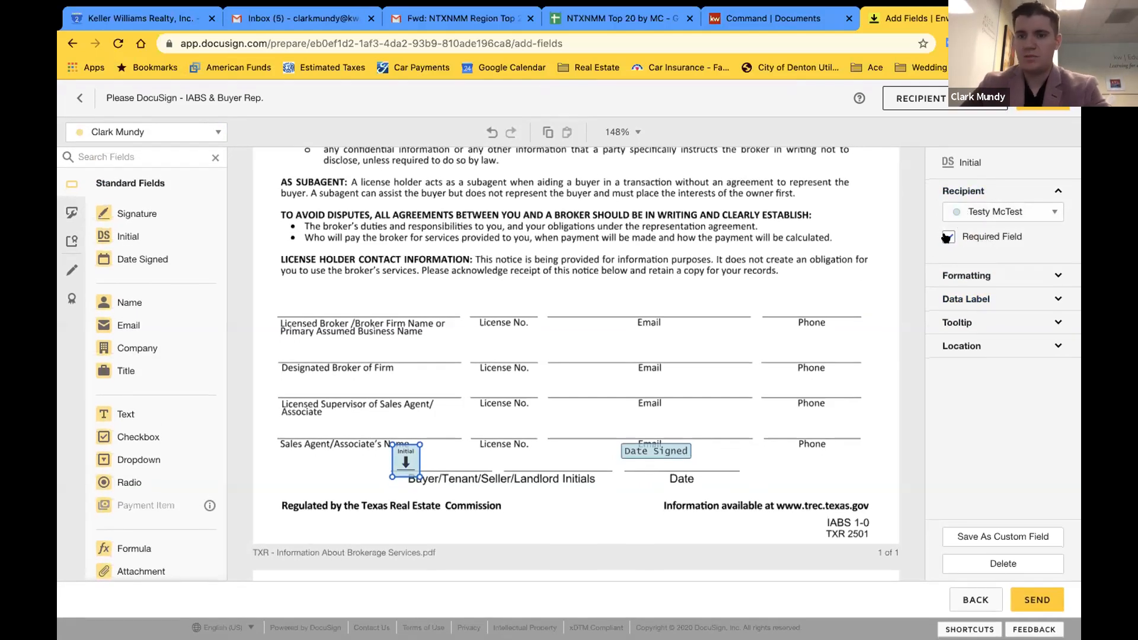
pyautogui.click(948, 237)
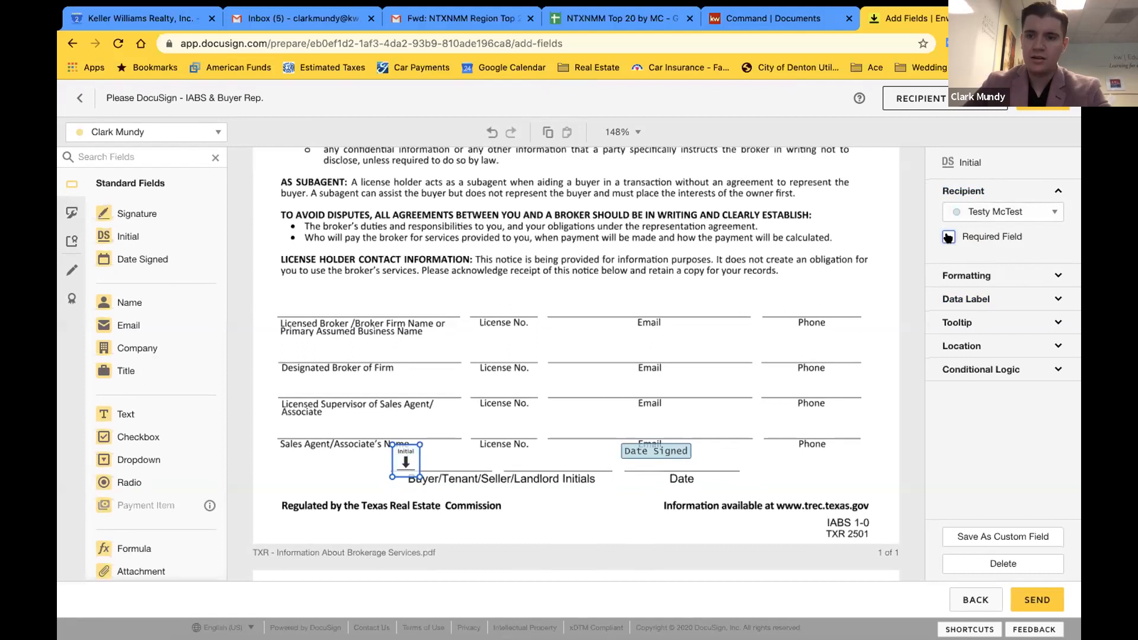
pyautogui.click(948, 238)
pyautogui.click(947, 238)
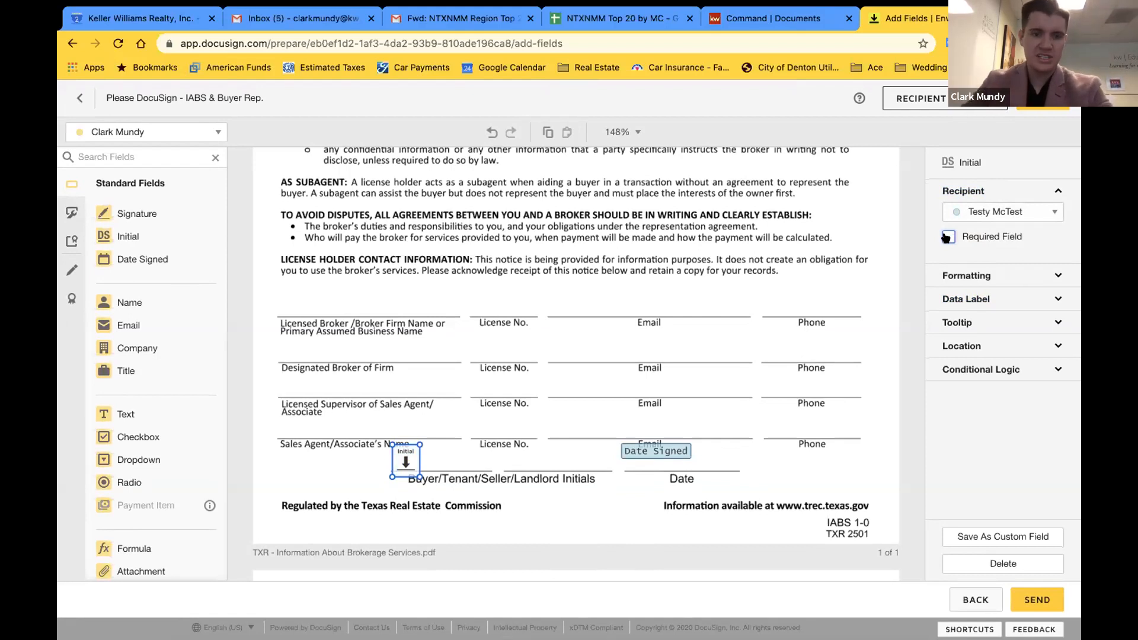
pyautogui.click(948, 237)
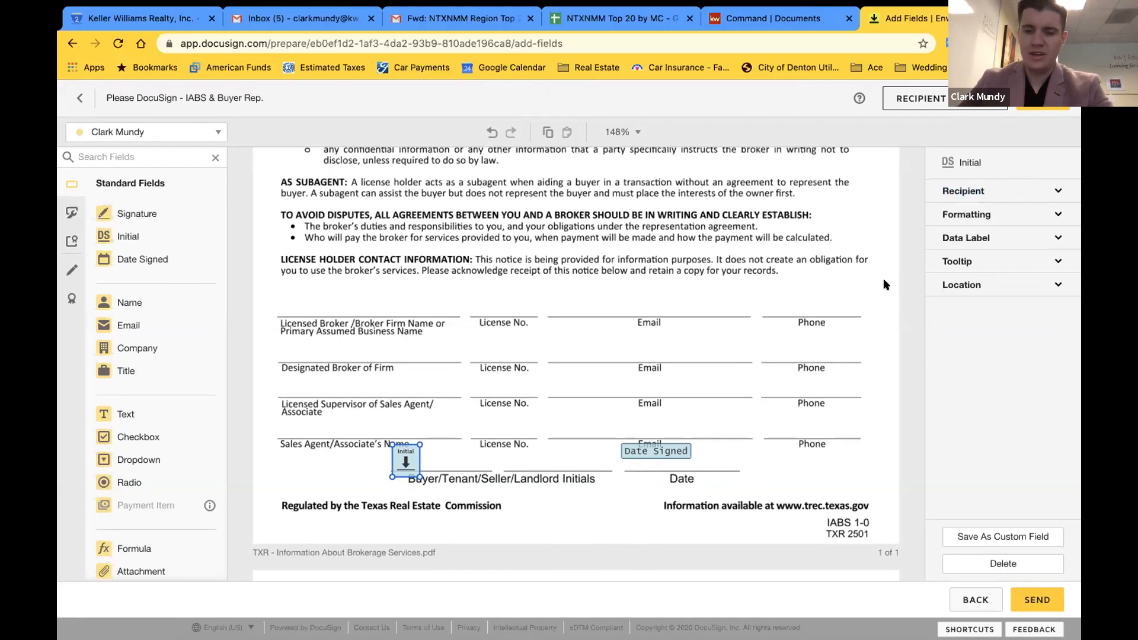
pyautogui.click(419, 517)
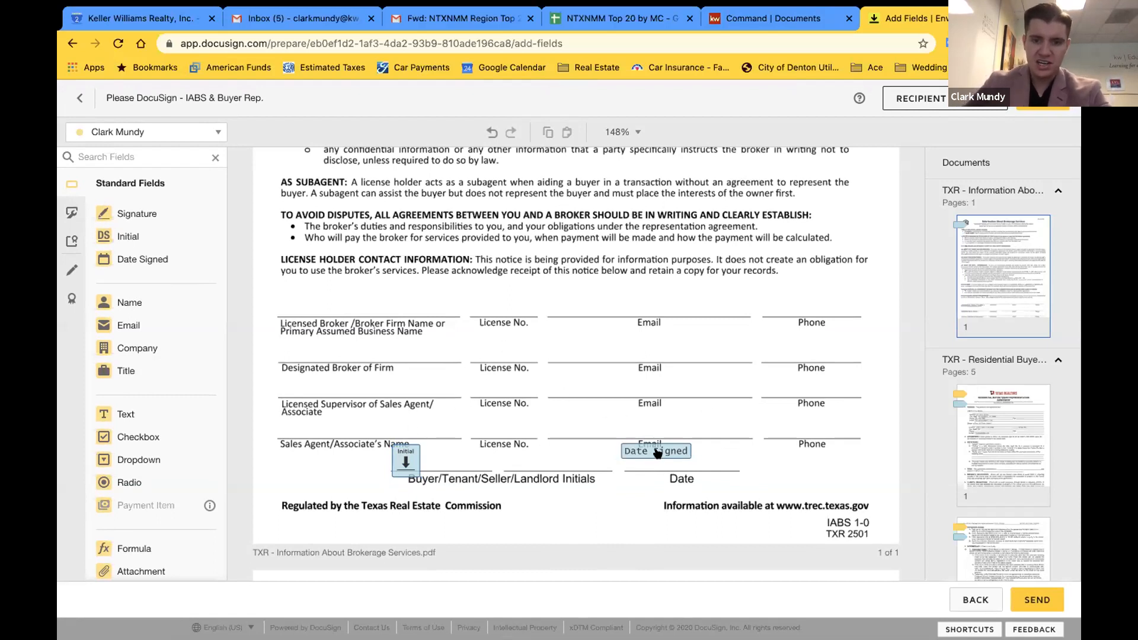
# Move the IABS form's Date Signed field onto the Date line beside the initials, then select it
pyautogui.moveTo(657, 454); pyautogui.dragTo(677, 460)
pyautogui.click(744, 451)
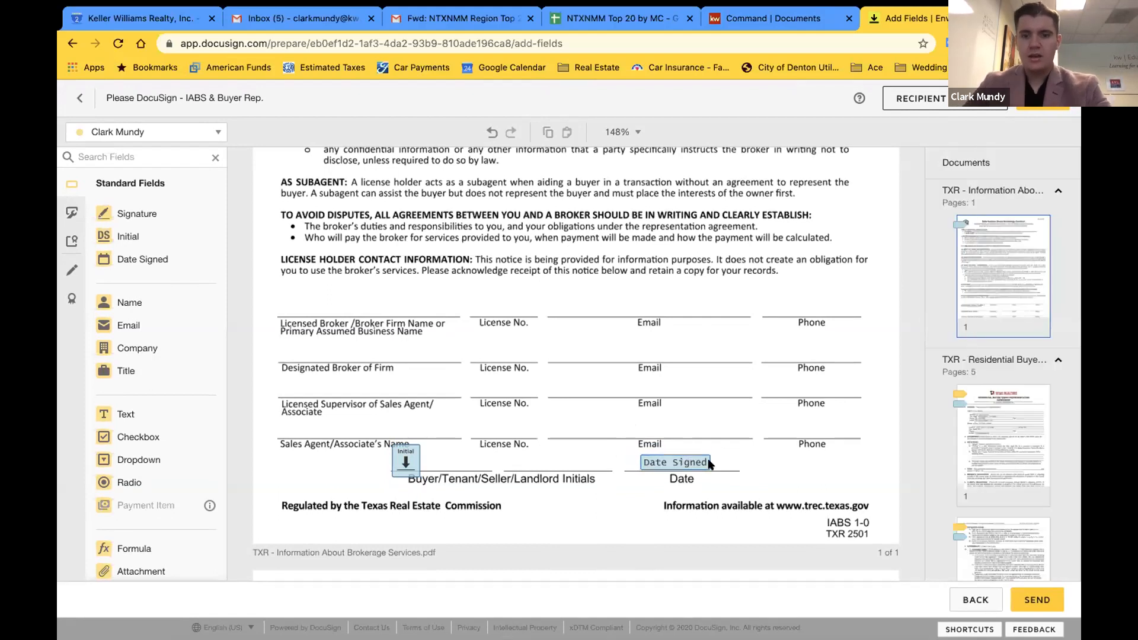
pyautogui.click(673, 467)
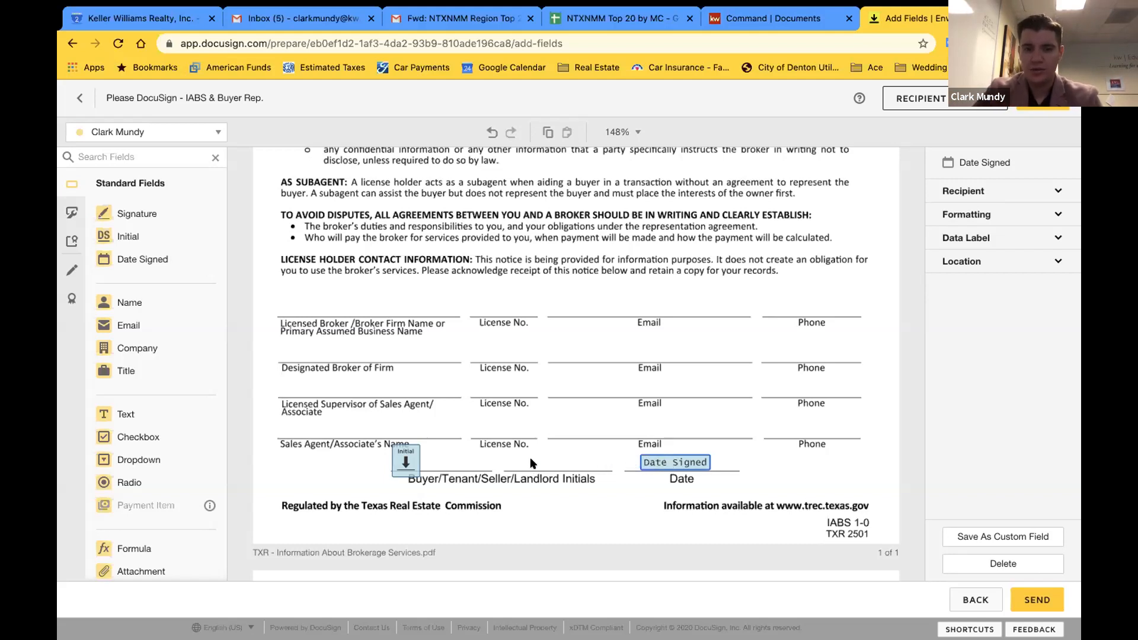
# Scroll to page 5 and start resizing the broker's Sign field by its corner handle
pyautogui.scroll(-15, 391, 450)
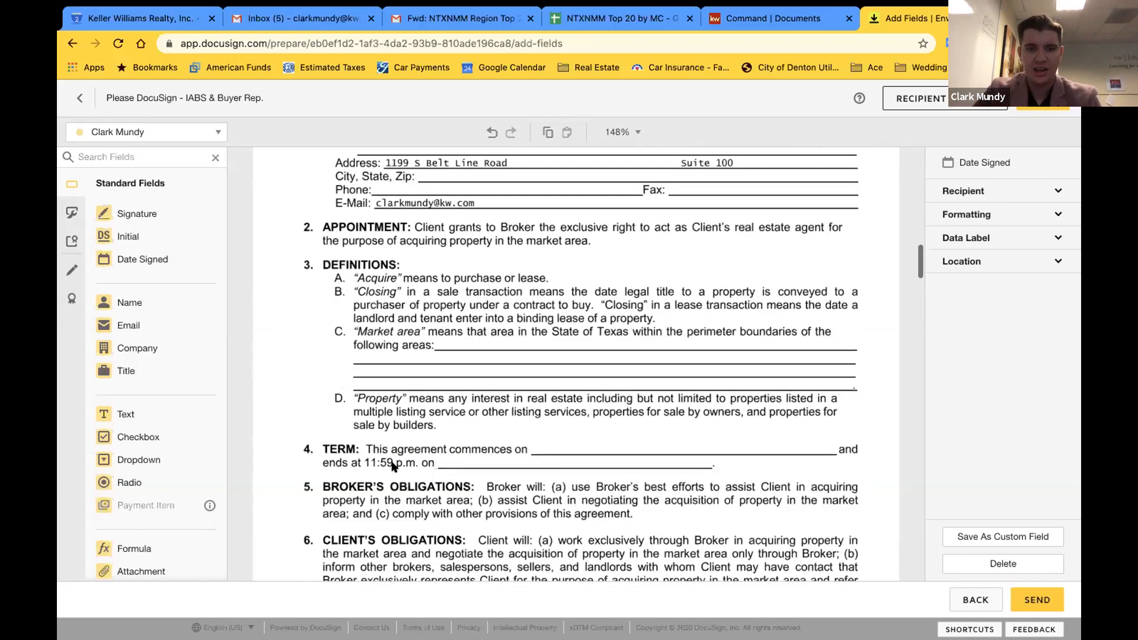
pyautogui.scroll(-20, 391, 467)
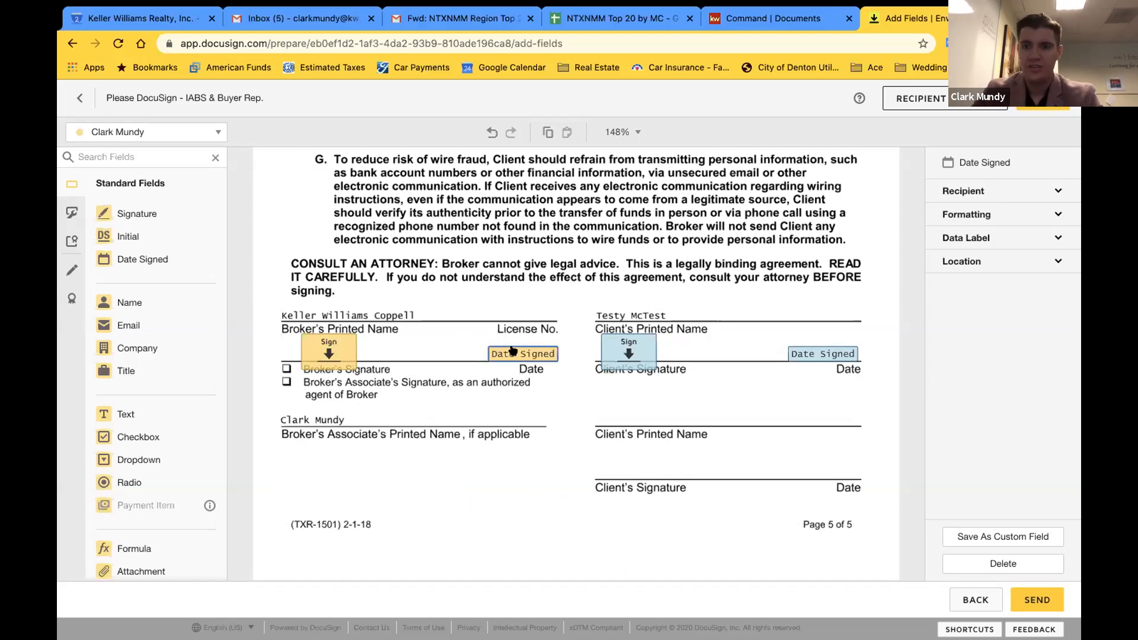
pyautogui.click(471, 347)
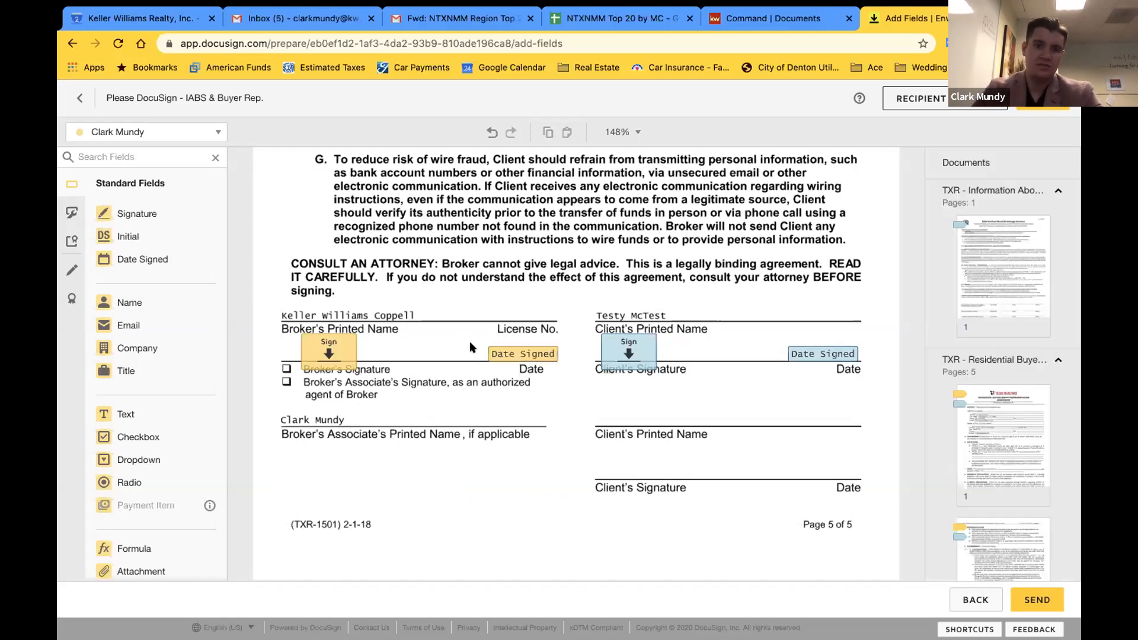
pyautogui.click(525, 355)
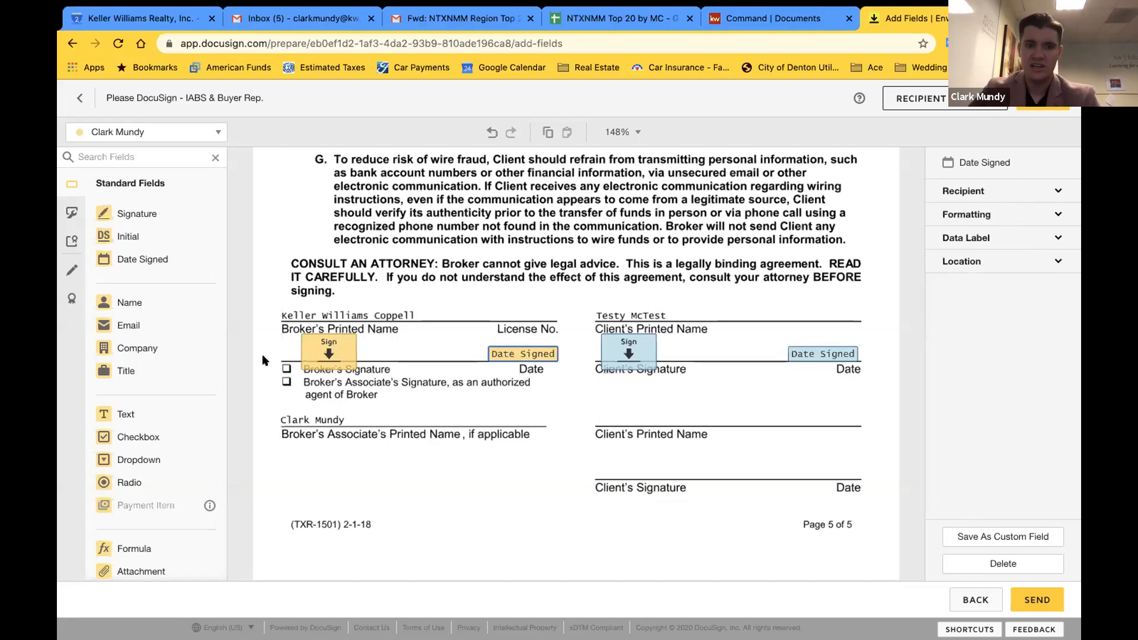
pyautogui.click(324, 354)
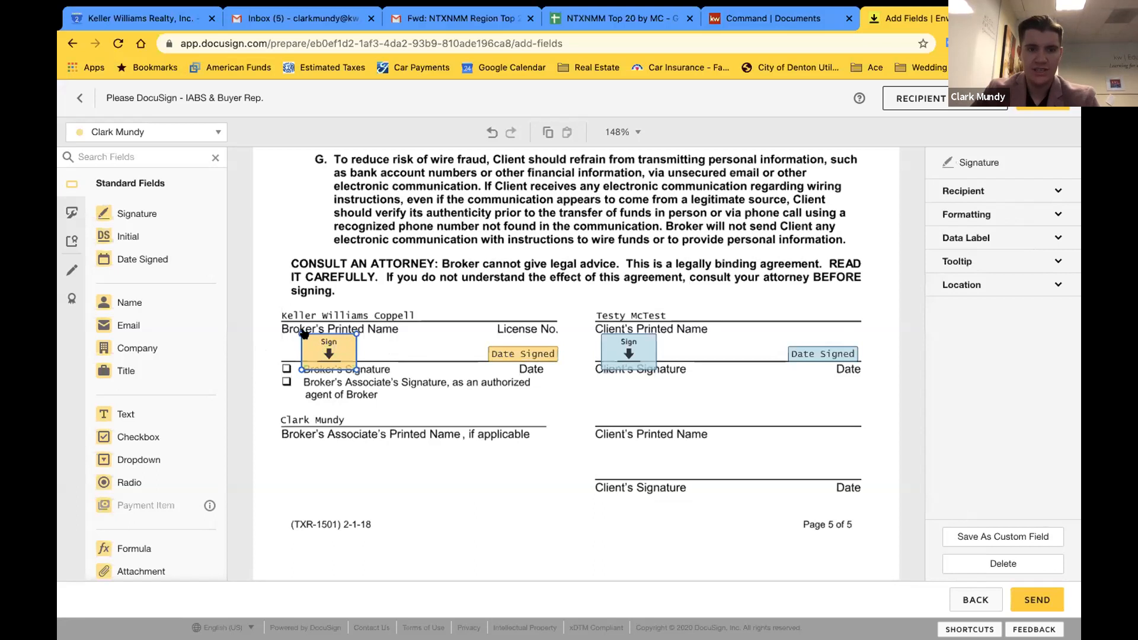
pyautogui.moveTo(303, 335)
pyautogui.mouseDown()
pyautogui.moveTo(323, 351)
pyautogui.moveTo(311, 345)
pyautogui.mouseUp()
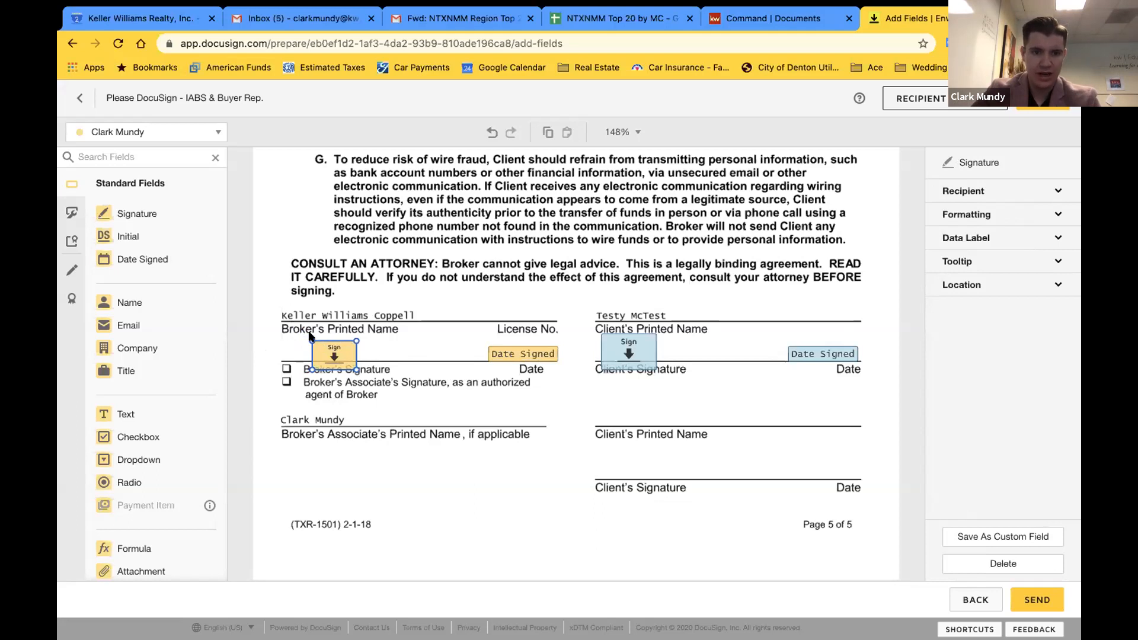
# Enlarge the broker's Sign field to fit the line and shift the broker's Date Signed field left
pyautogui.click(309, 335)
pyautogui.click(316, 344)
pyautogui.moveTo(311, 341); pyautogui.dragTo(301, 338)
pyautogui.click(393, 336)
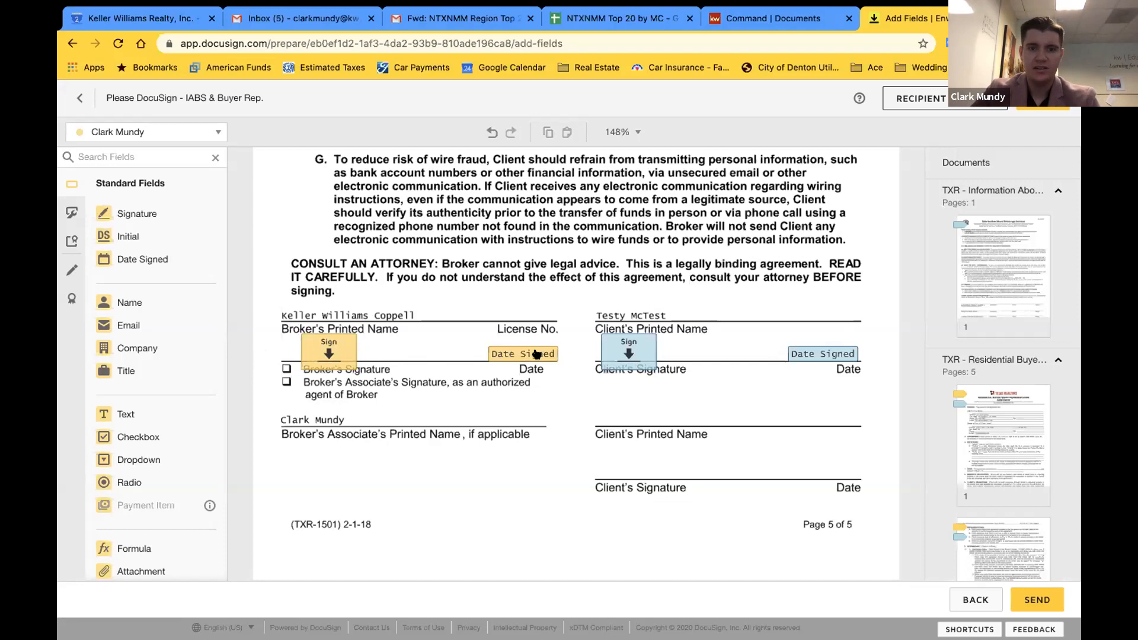
pyautogui.moveTo(534, 354); pyautogui.dragTo(494, 354)
pyautogui.click(548, 381)
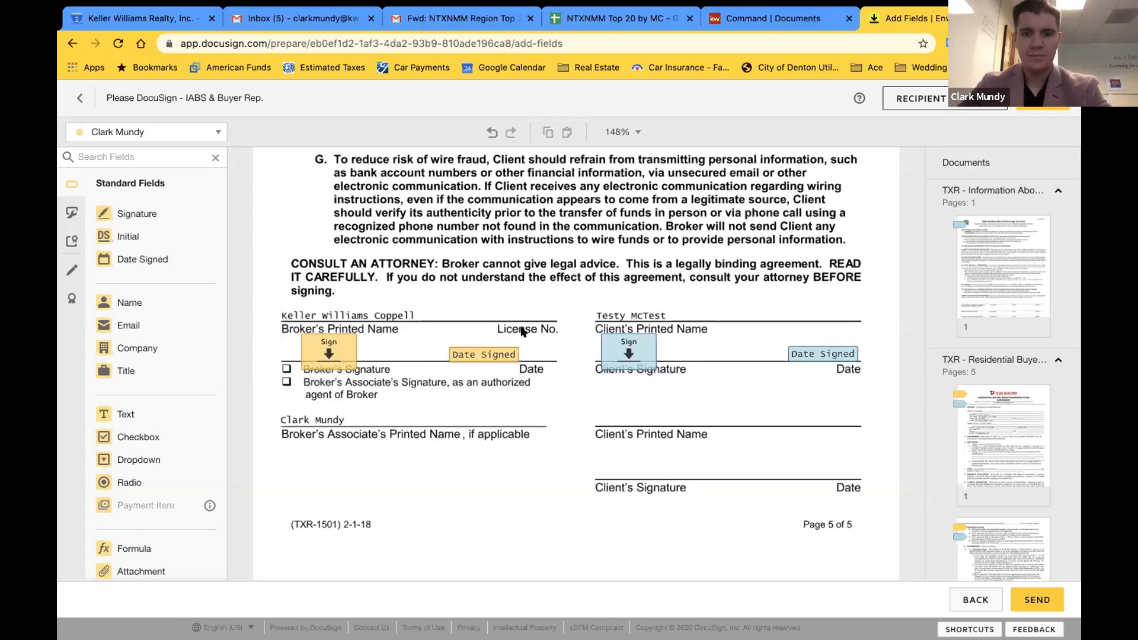
# Scroll from the IABS form down to page 1's broker and client initial fields in the buyer agreement
pyautogui.scroll(10, 521, 331)
pyautogui.scroll(15, 521, 326)
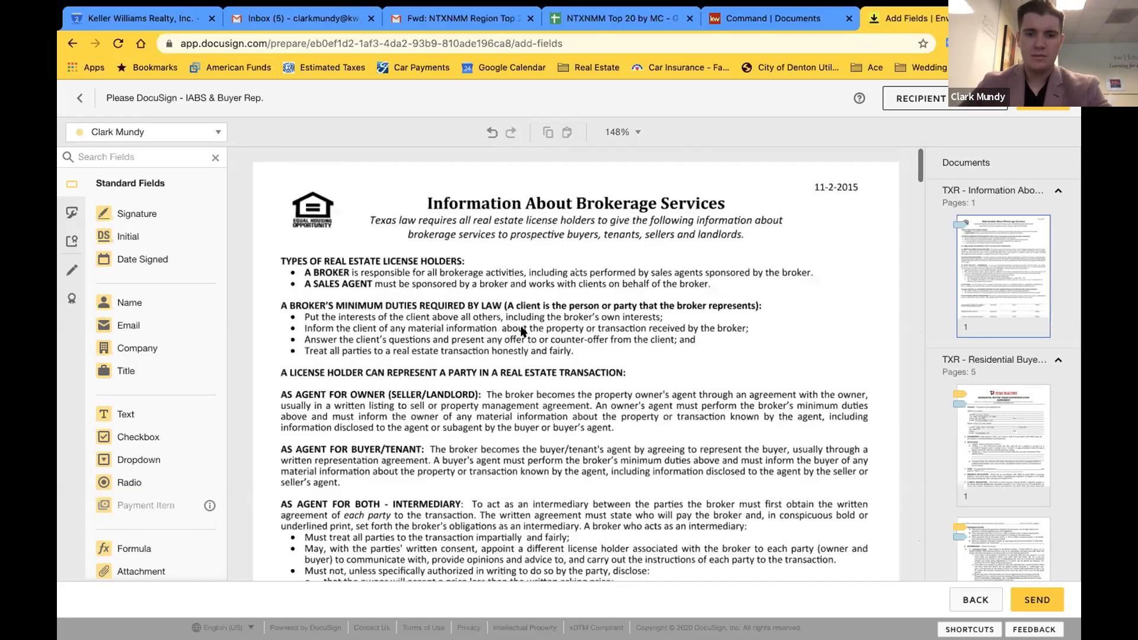
pyautogui.scroll(-10, 520, 326)
pyautogui.scroll(-3, 522, 331)
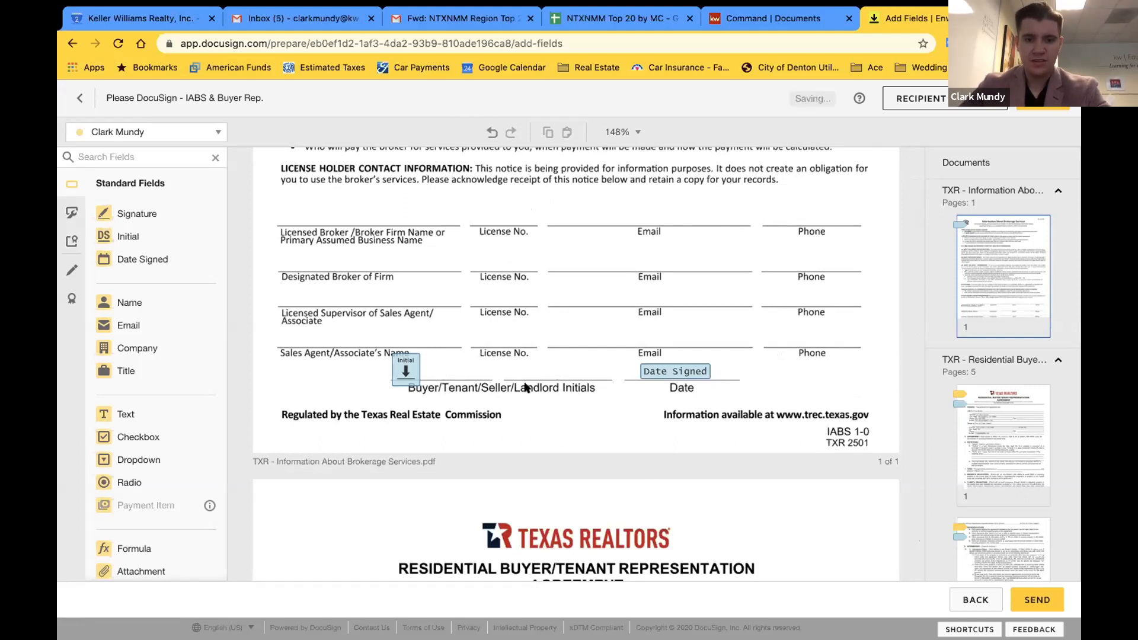
pyautogui.scroll(-6, 525, 387)
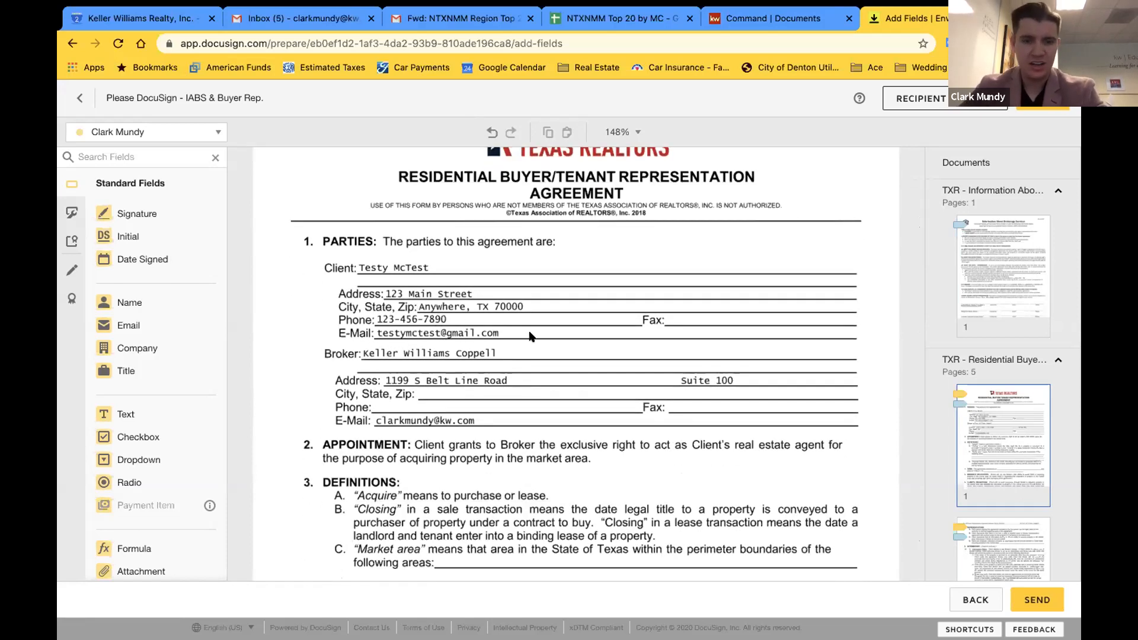
pyautogui.scroll(-5, 529, 335)
pyautogui.scroll(-1, 529, 329)
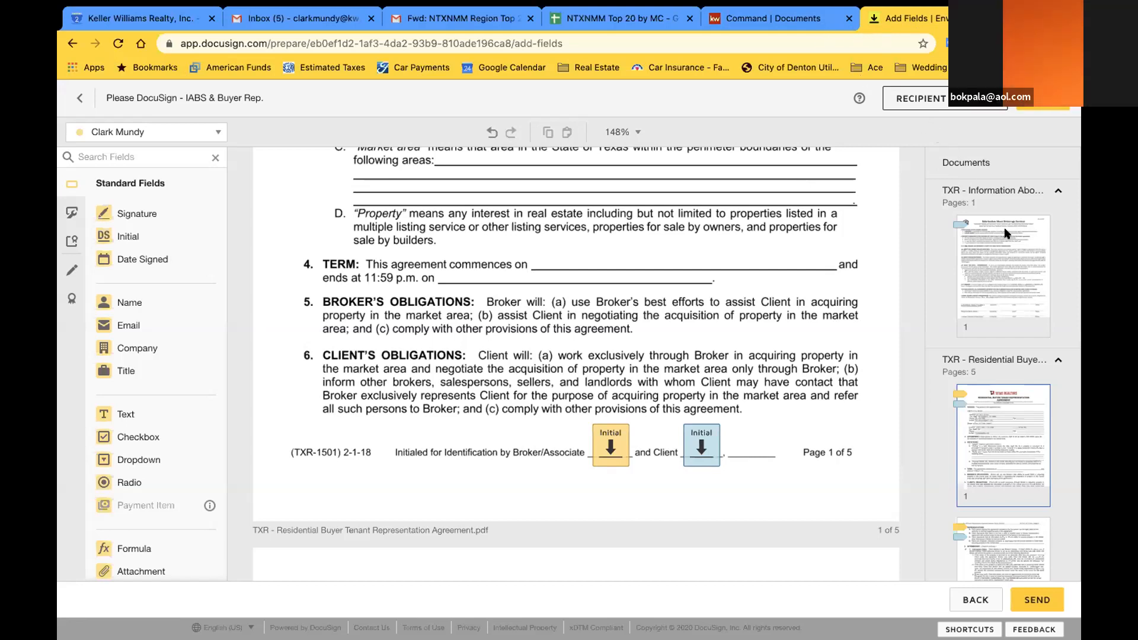
# Jump to page 1 of the buyer representation agreement from its page thumbnails
pyautogui.click(1059, 359)
pyautogui.click(1037, 367)
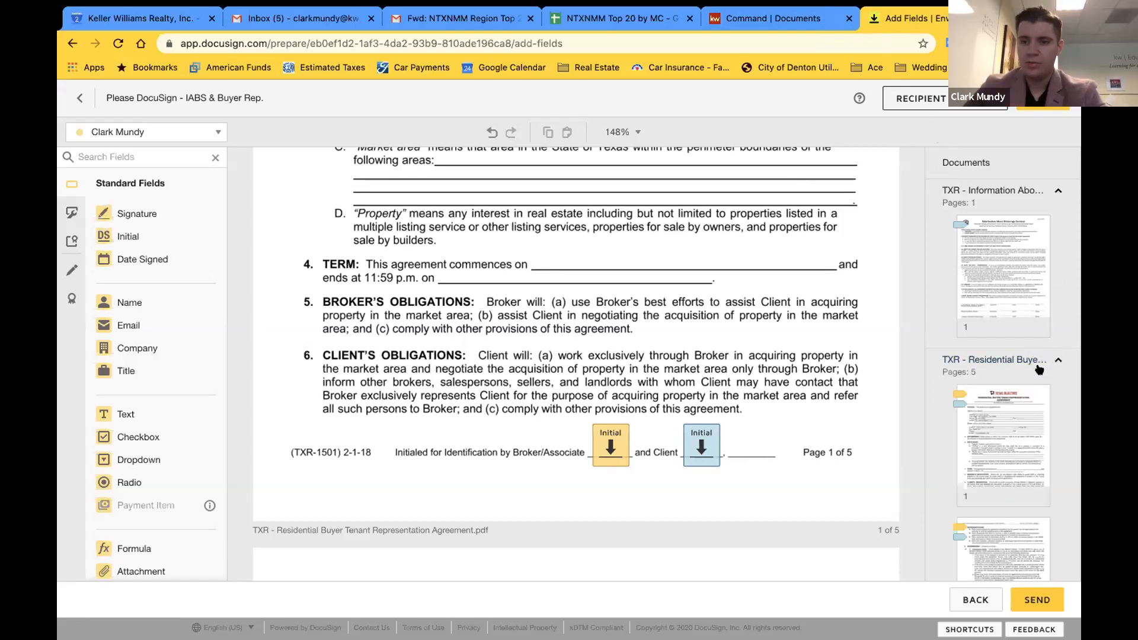
pyautogui.scroll(-1, 1039, 370)
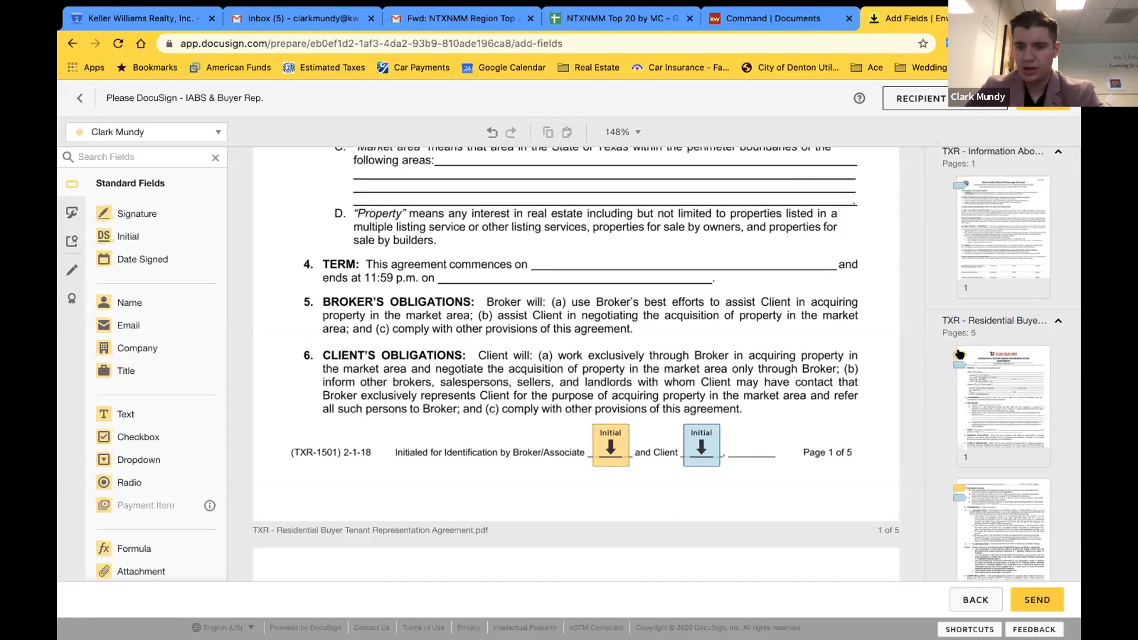
pyautogui.click(960, 354)
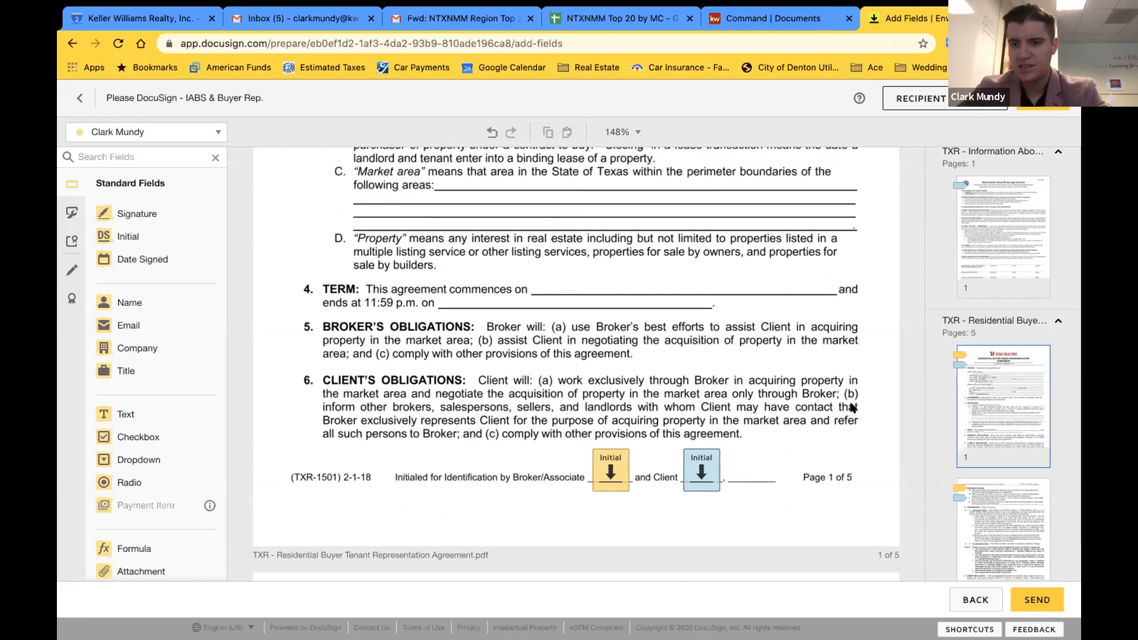
# Check each page's broker and client Initial fields, scrolling from page 1 to the page 5 signature block
pyautogui.scroll(-1, 956, 316)
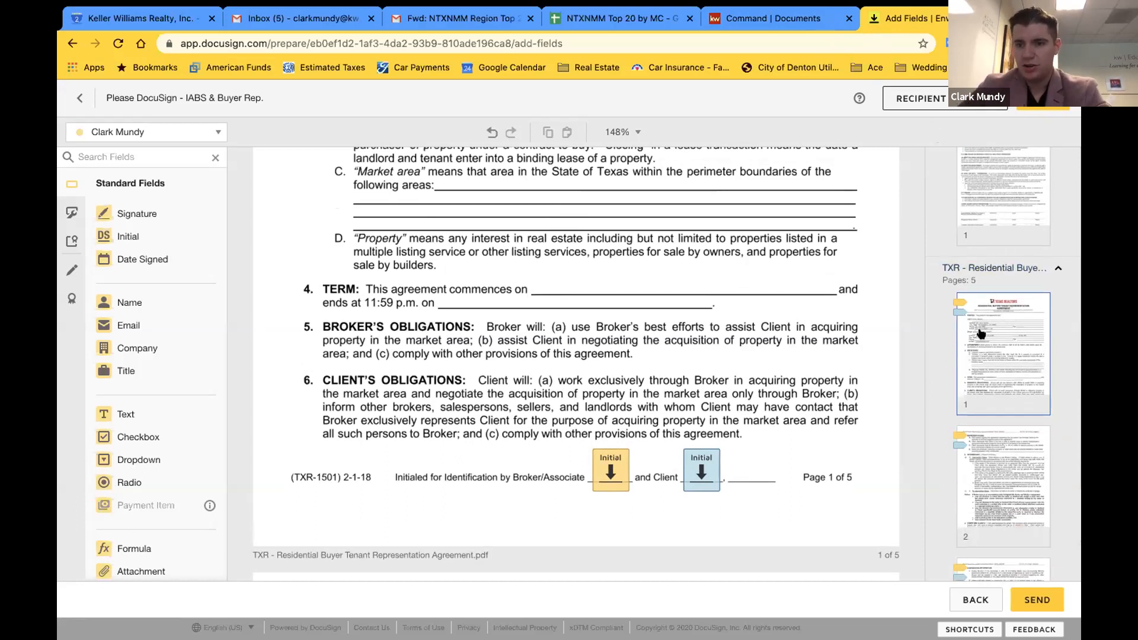
pyautogui.scroll(-5, 986, 443)
pyautogui.scroll(5, 986, 443)
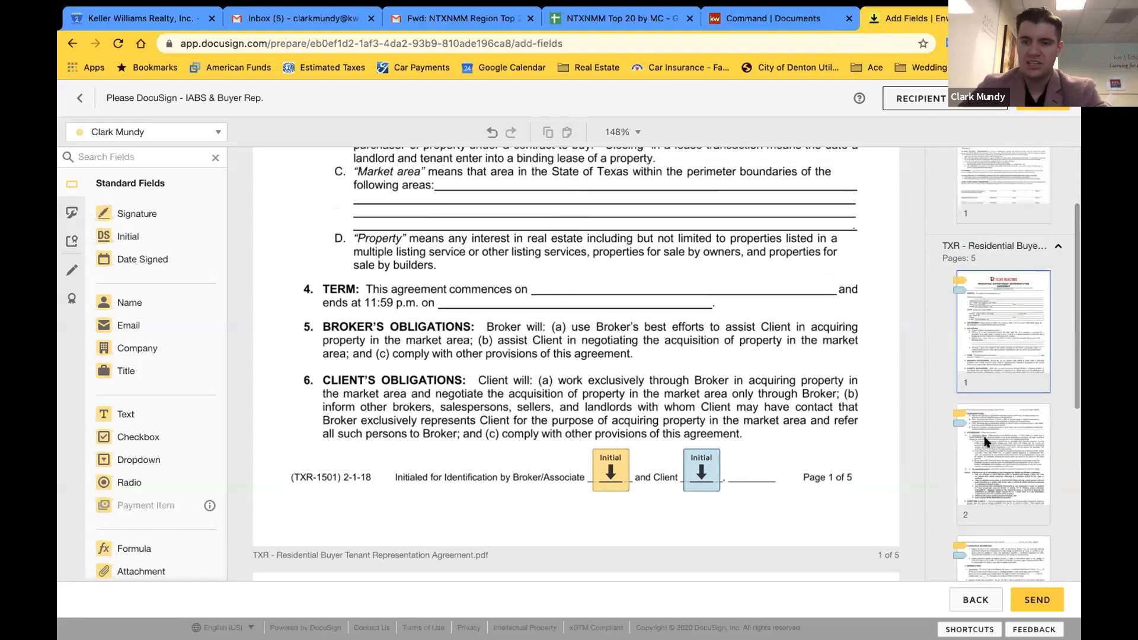
pyautogui.scroll(-6, 418, 409)
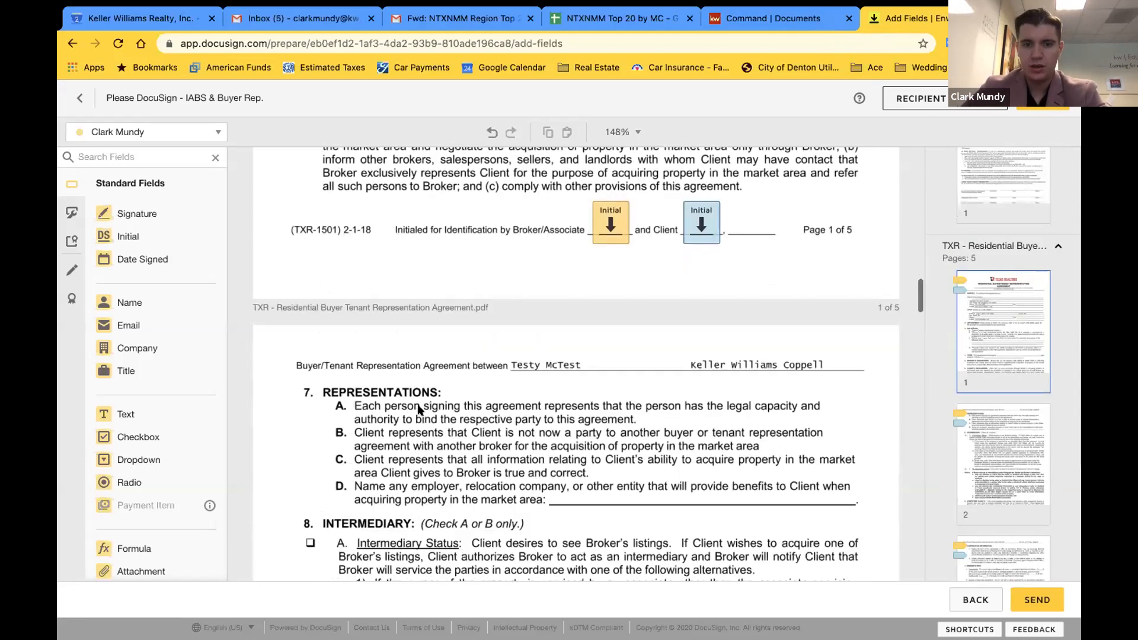
pyautogui.scroll(-6, 417, 409)
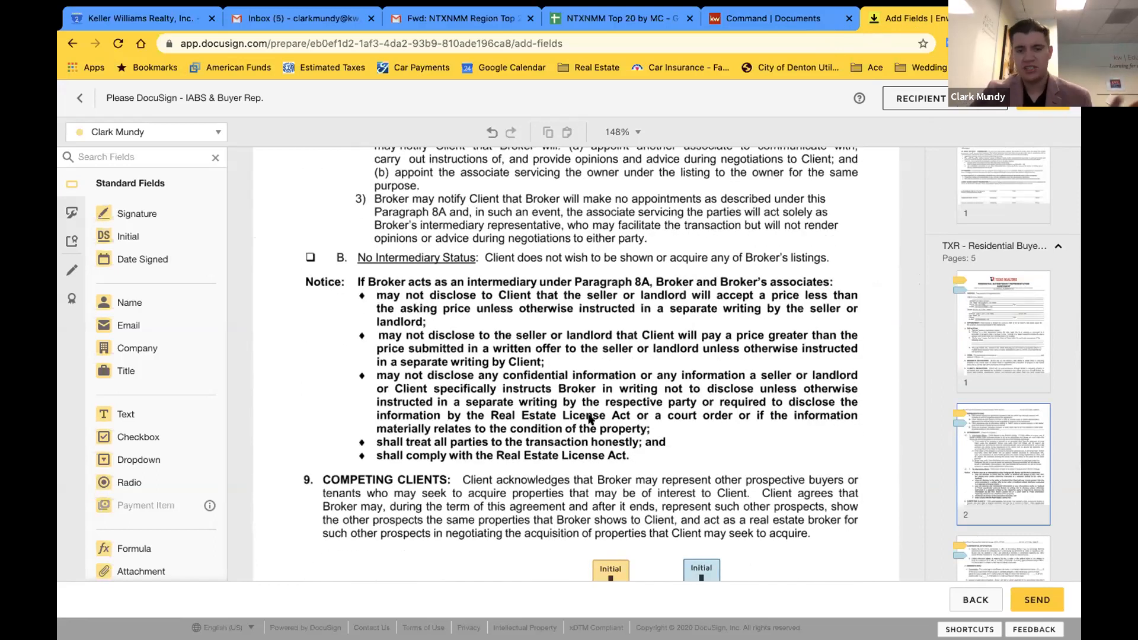
pyautogui.scroll(-2, 589, 418)
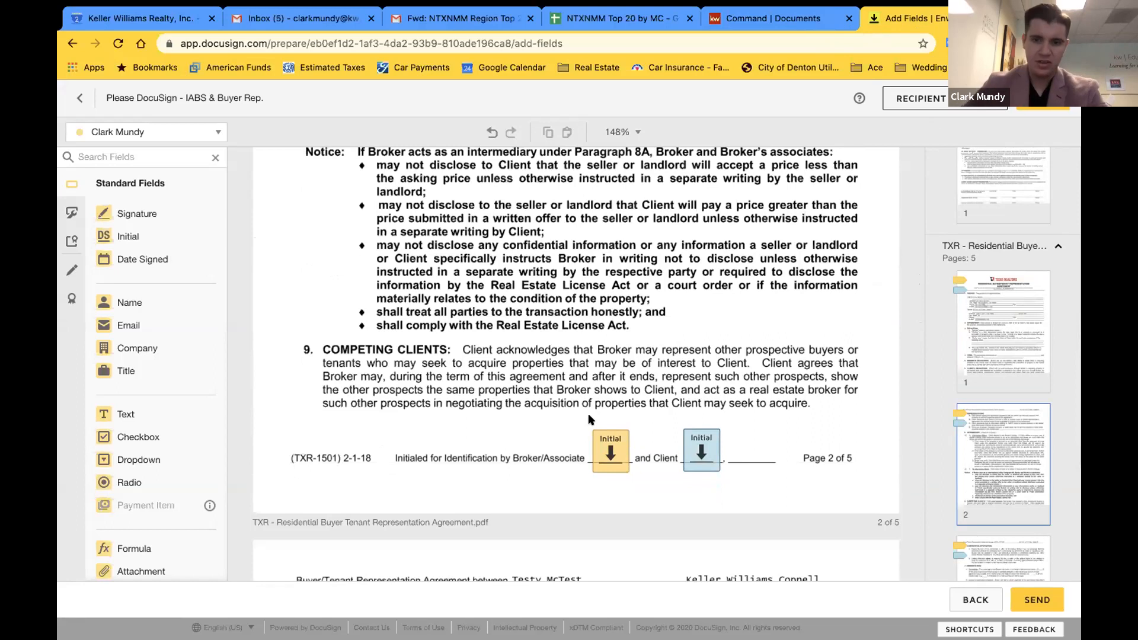
pyautogui.scroll(-6, 590, 418)
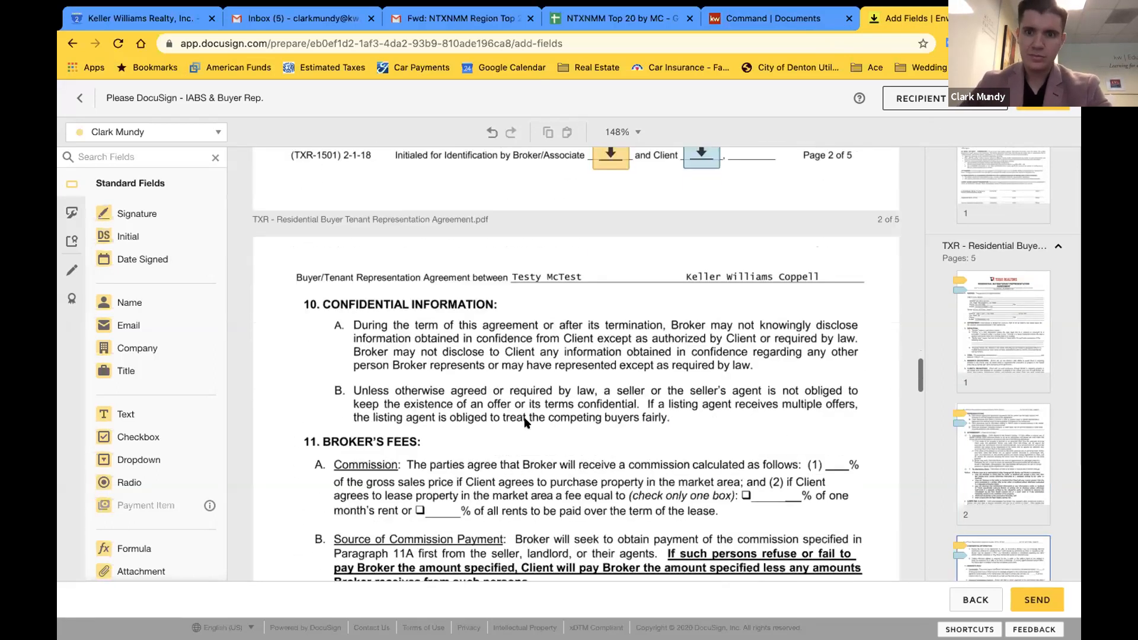
pyautogui.scroll(5, 524, 422)
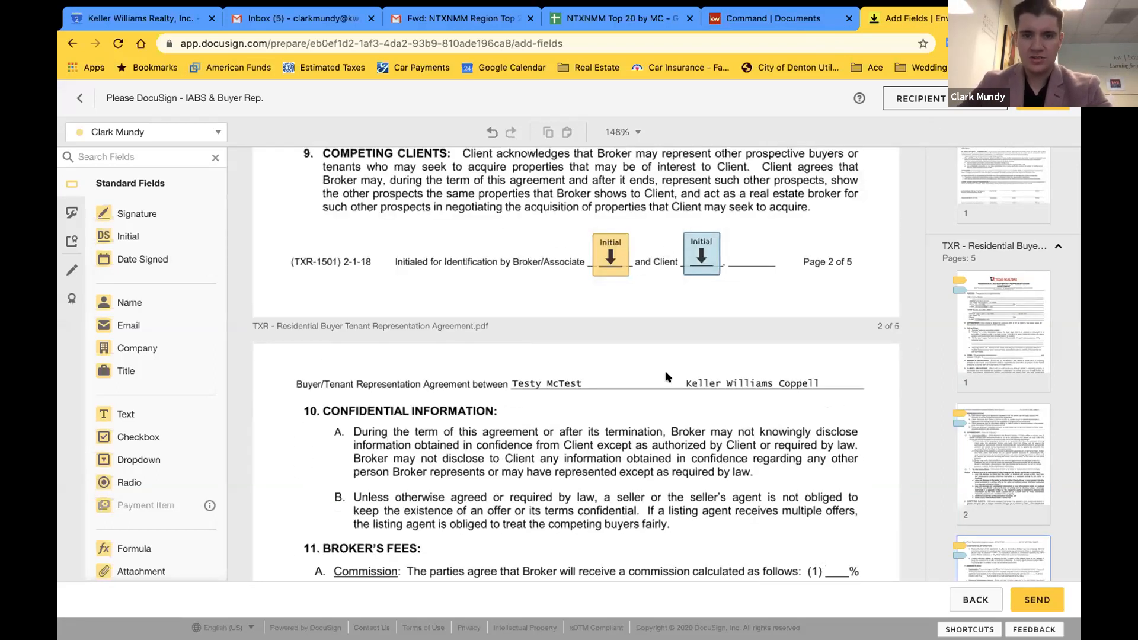
pyautogui.scroll(-7, 668, 378)
pyautogui.scroll(-6, 668, 377)
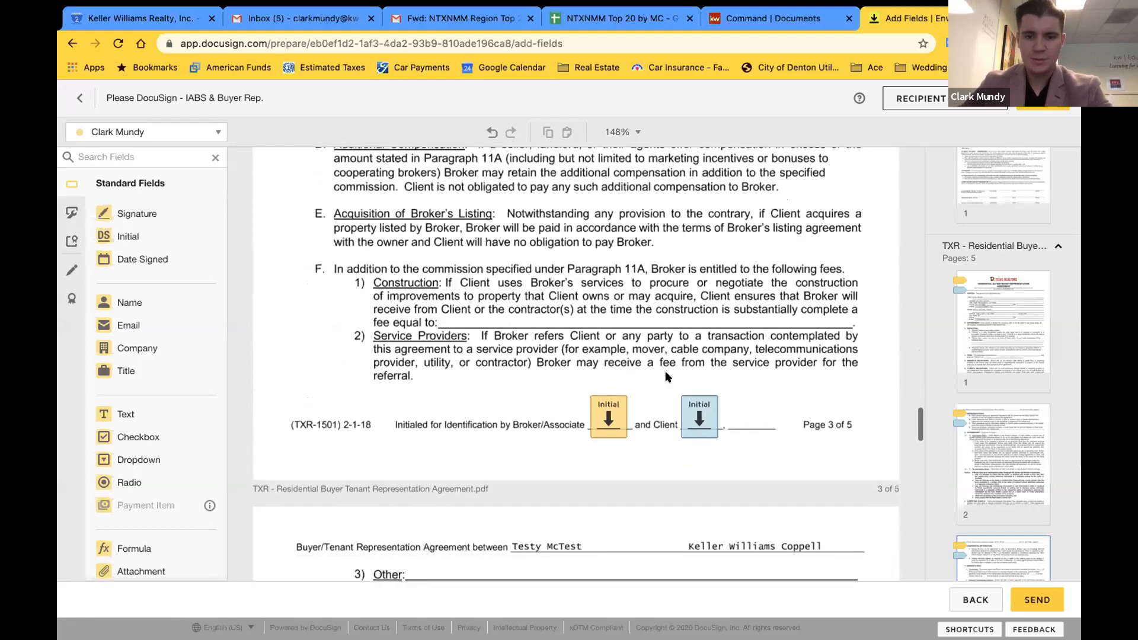
pyautogui.scroll(-13, 425, 437)
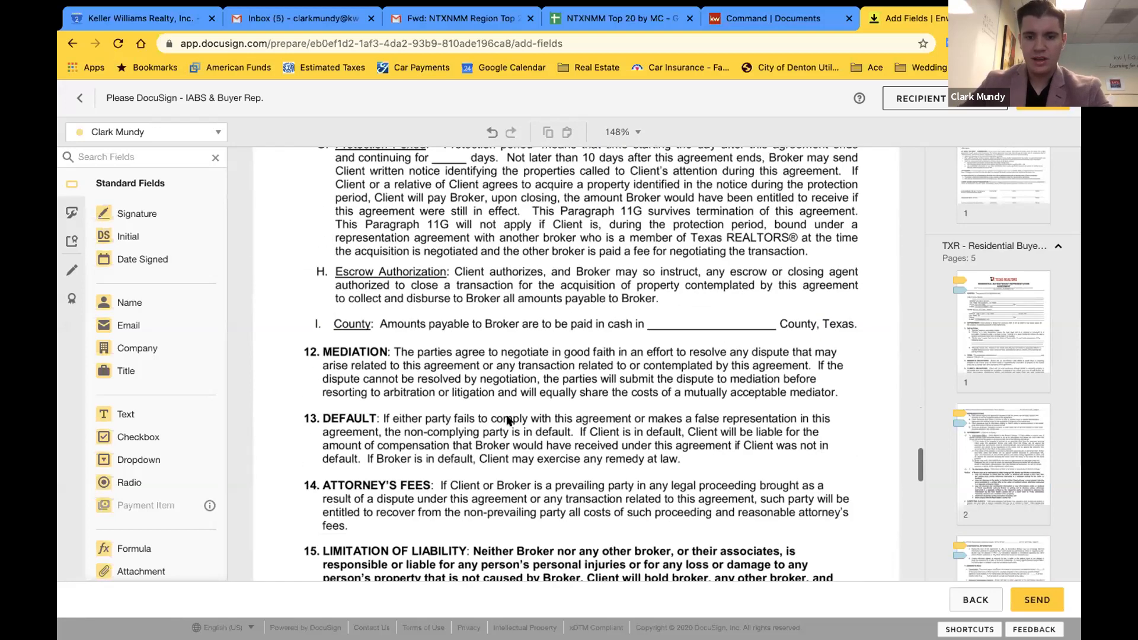
pyautogui.scroll(-10, 667, 432)
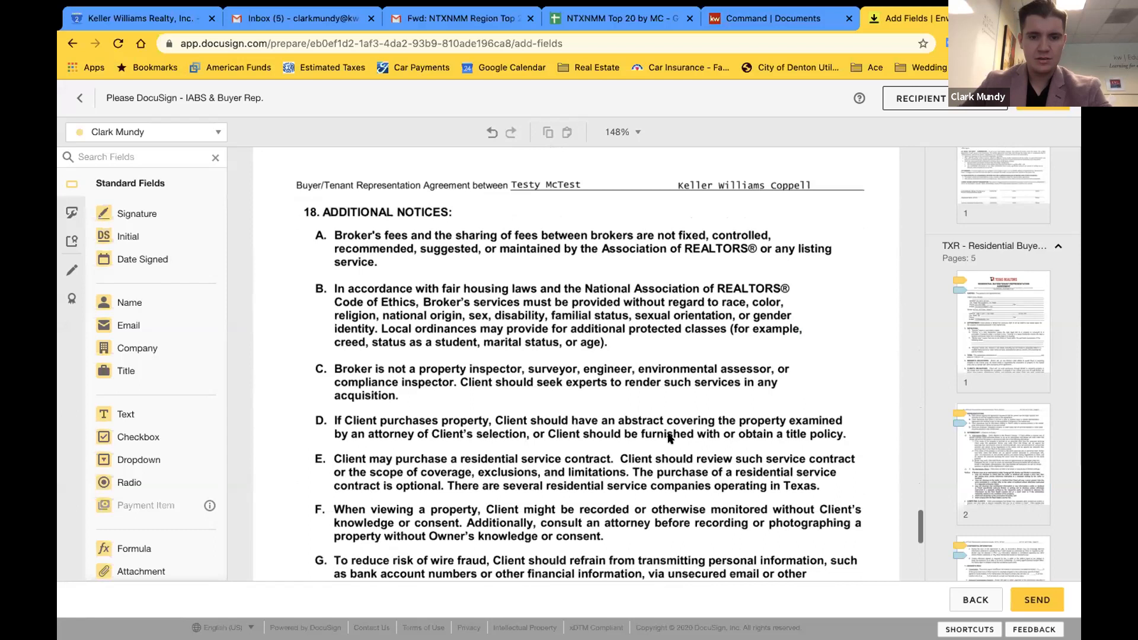
pyautogui.scroll(-3, 668, 438)
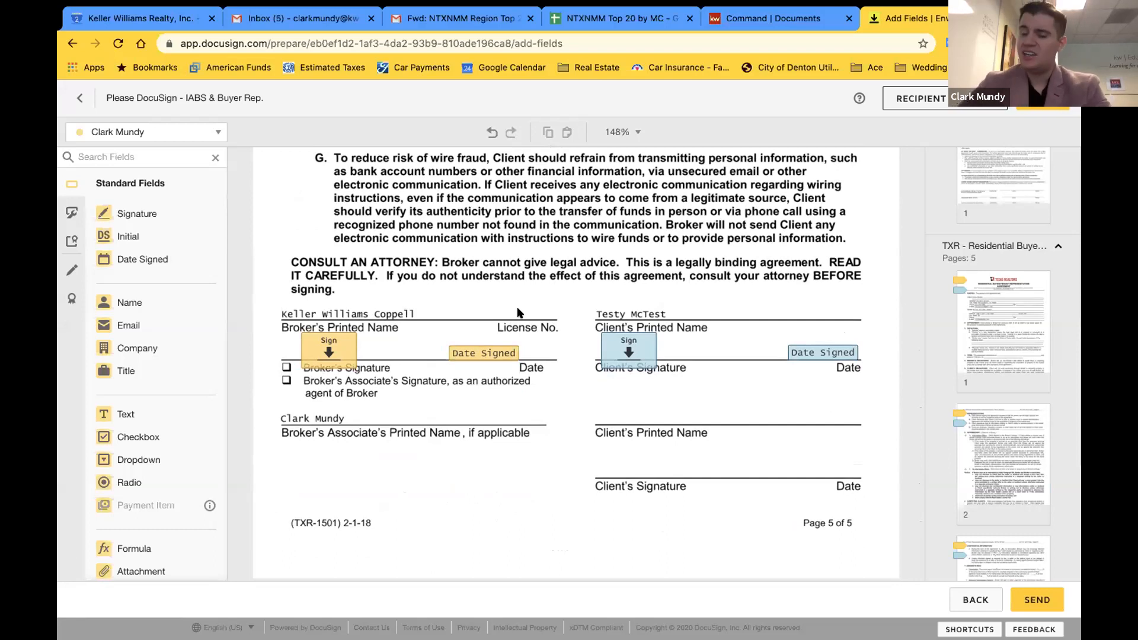
# Place a Text field by License No. on page 5 and delete a stray duplicate
pyautogui.click(126, 414)
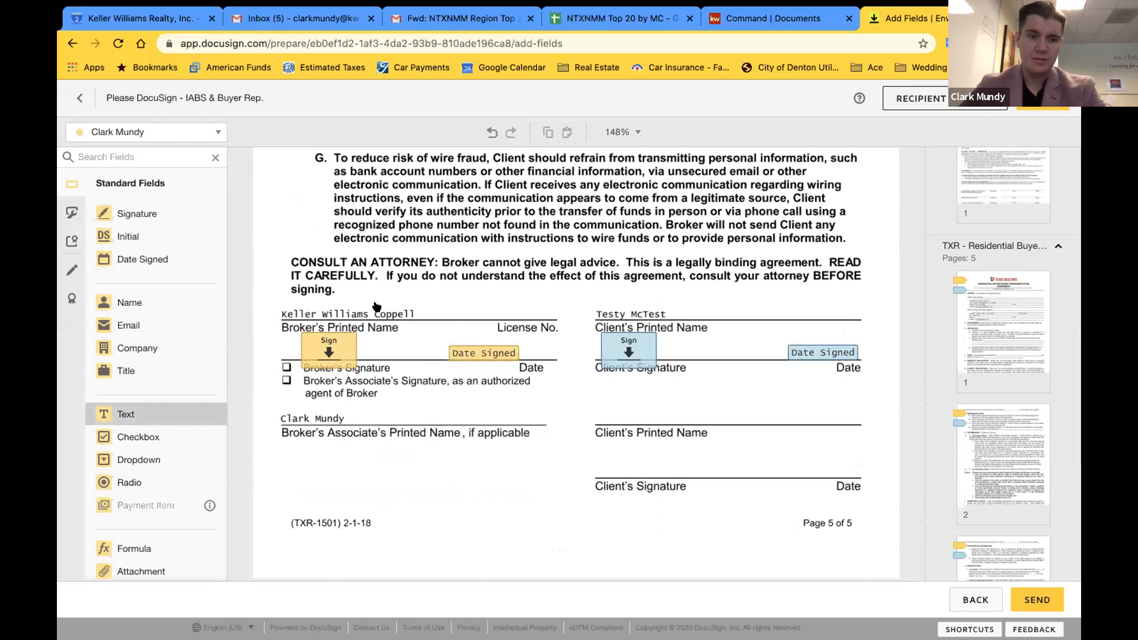
pyautogui.click(470, 300)
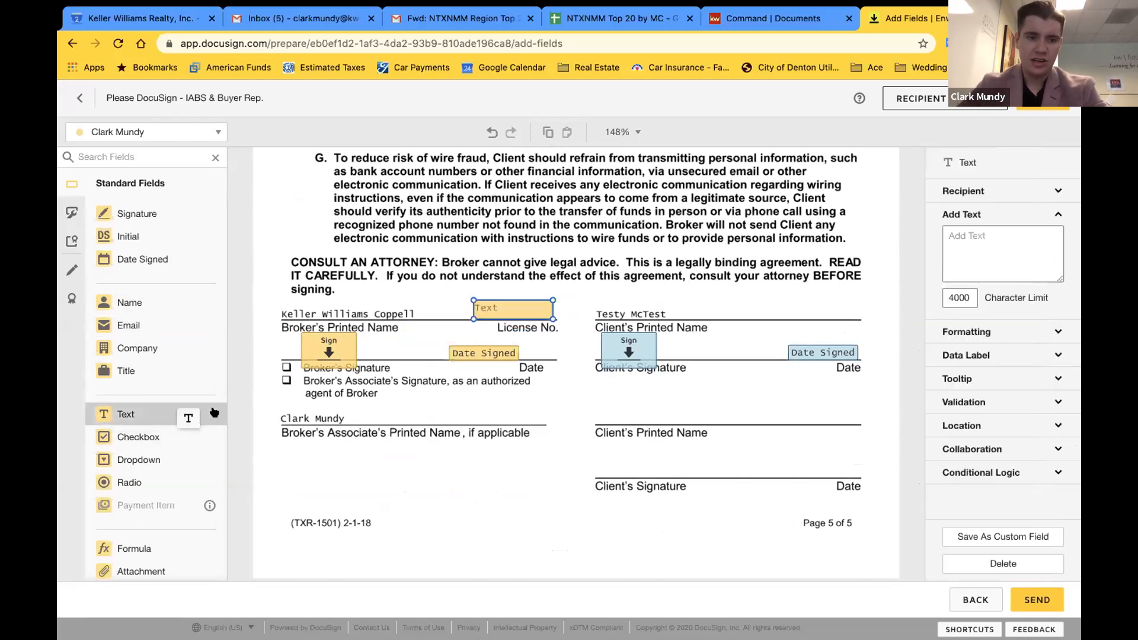
pyautogui.click(391, 492)
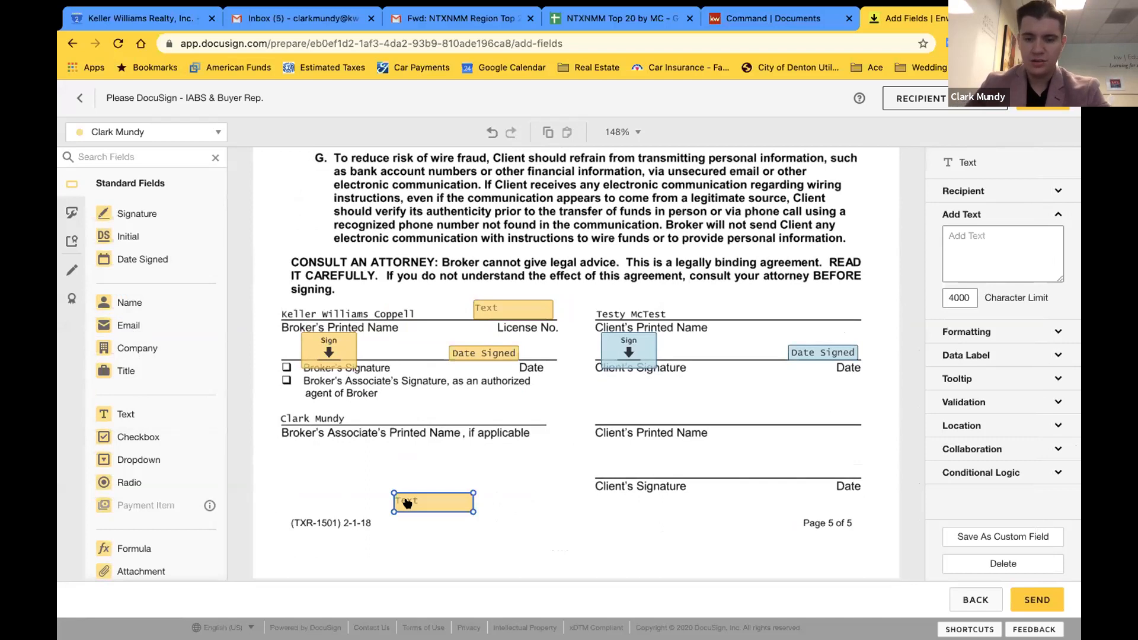
pyautogui.press('Delete')
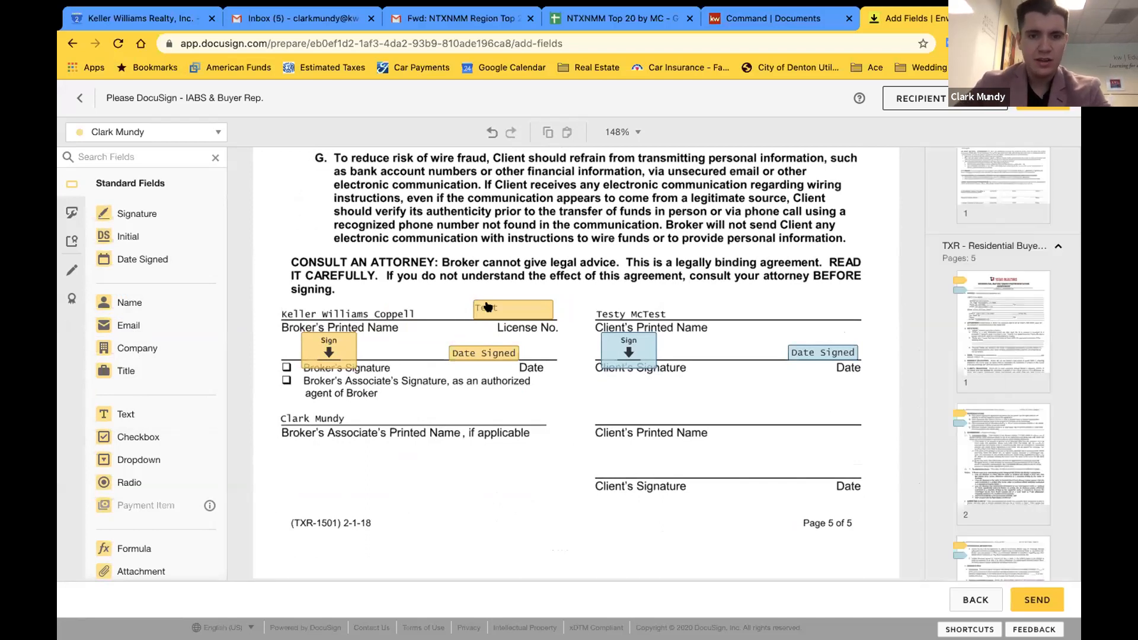
# Try editing the License No. text field and bring up its properties
pyautogui.click(504, 308)
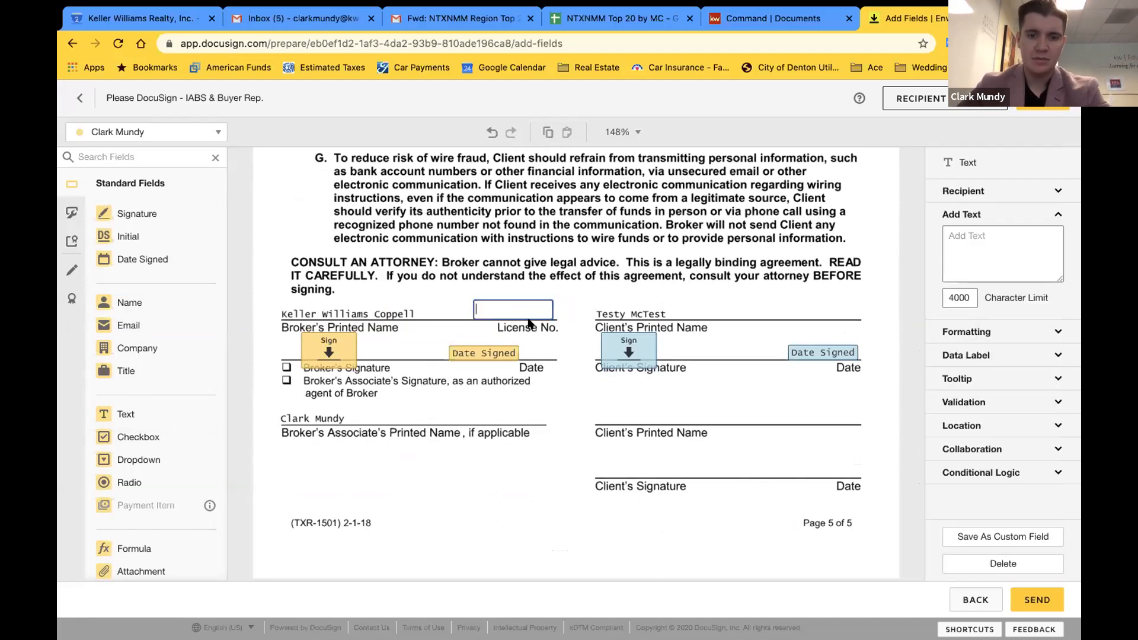
pyautogui.click(549, 336)
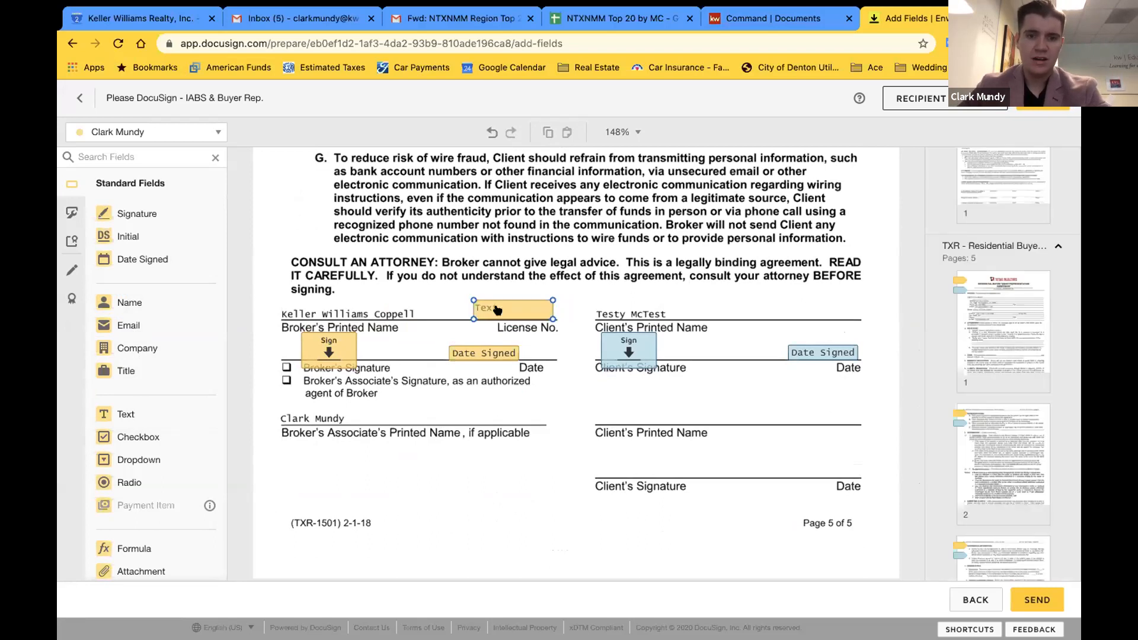
pyautogui.click(498, 310)
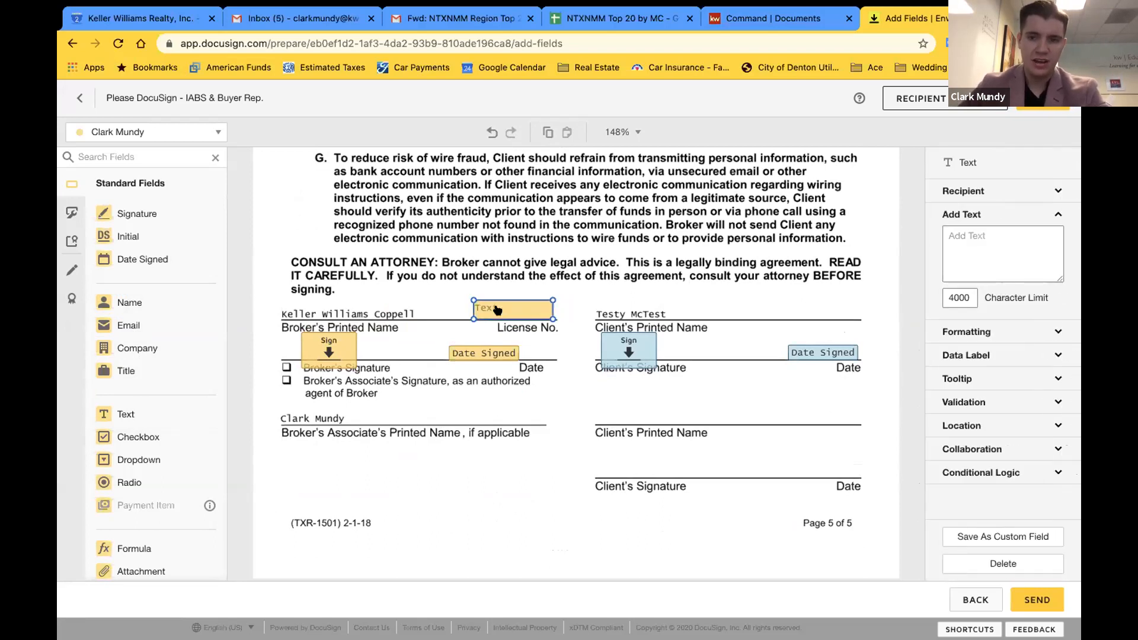
pyautogui.click(495, 303)
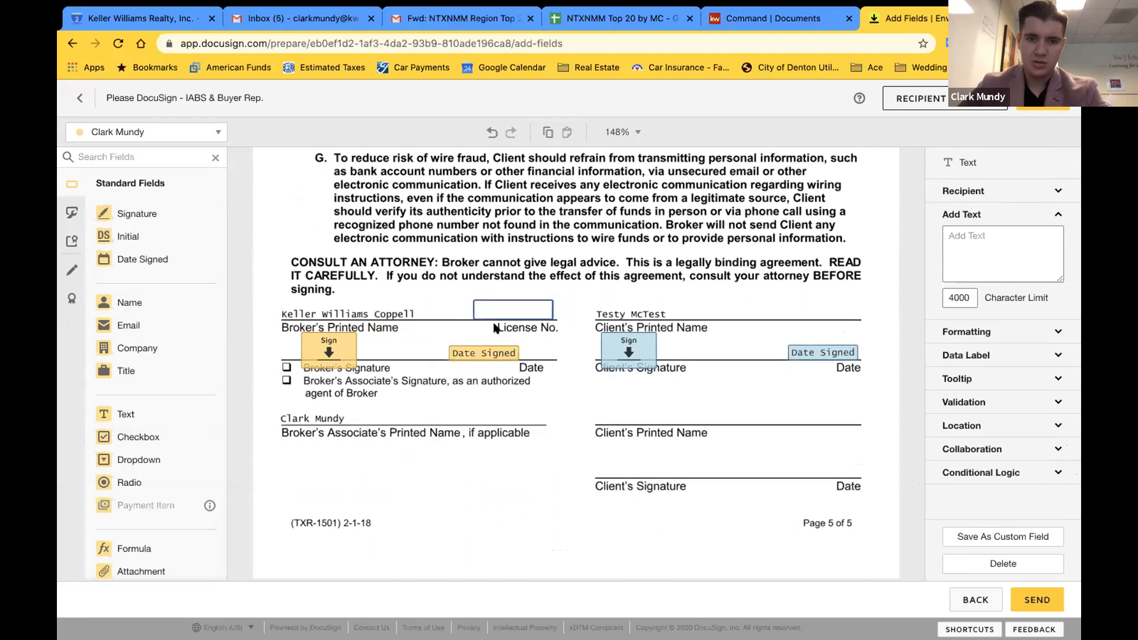
pyautogui.click(532, 341)
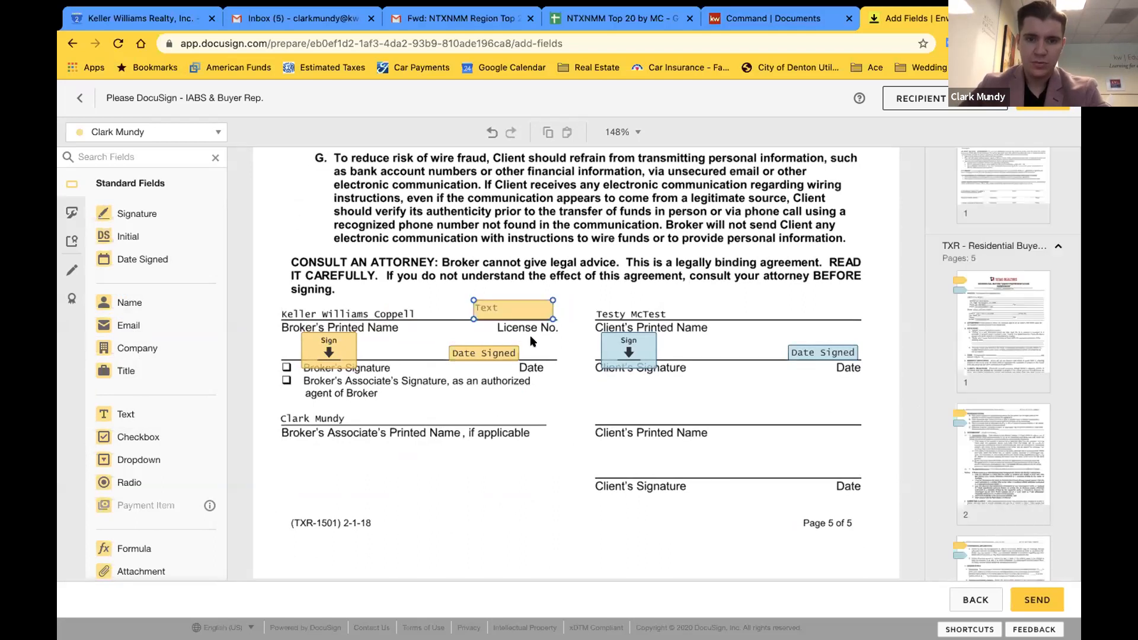
pyautogui.click(501, 308)
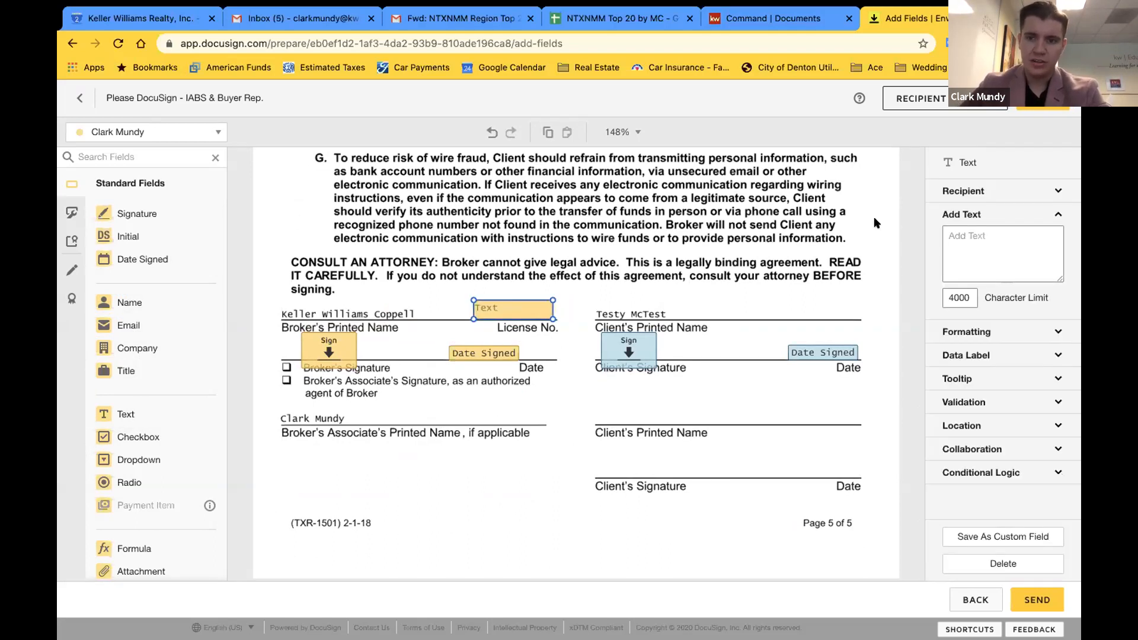
# Enter and erase sample default text, then delete the License No. text field
pyautogui.click(992, 257)
pyautogui.write('alsdfal;skdjf;lasdkjf;alskdjf;lasdkjf;alsdkjf;alsdkj')
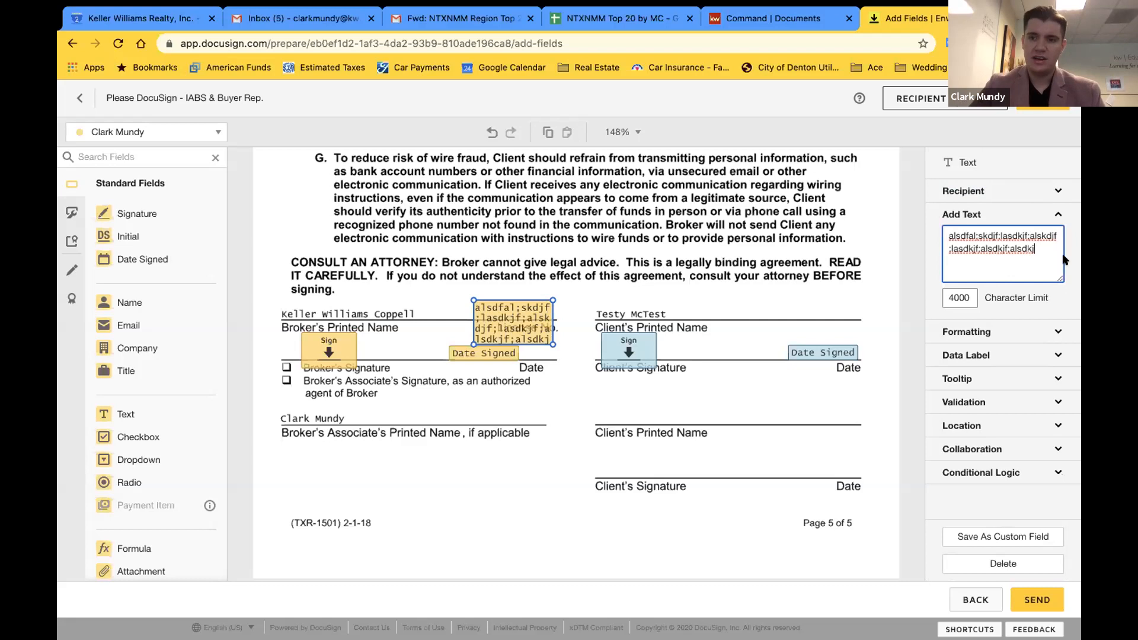
pyautogui.moveTo(1045, 248); pyautogui.dragTo(904, 208)
pyautogui.press('BackSpace')
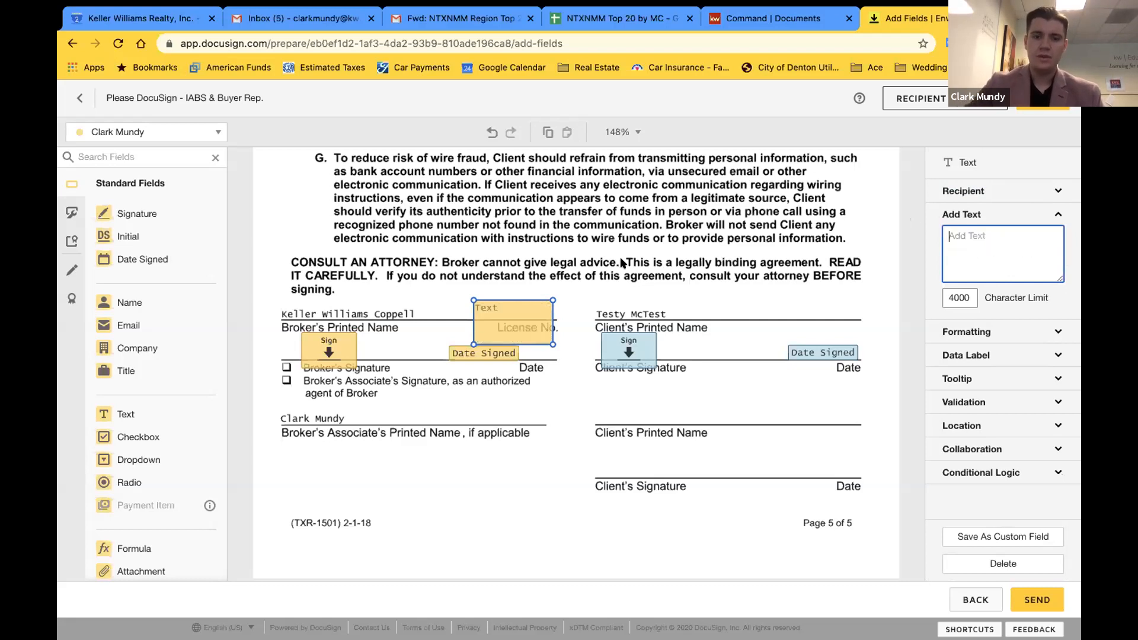
pyautogui.click(511, 318)
pyautogui.press('Delete')
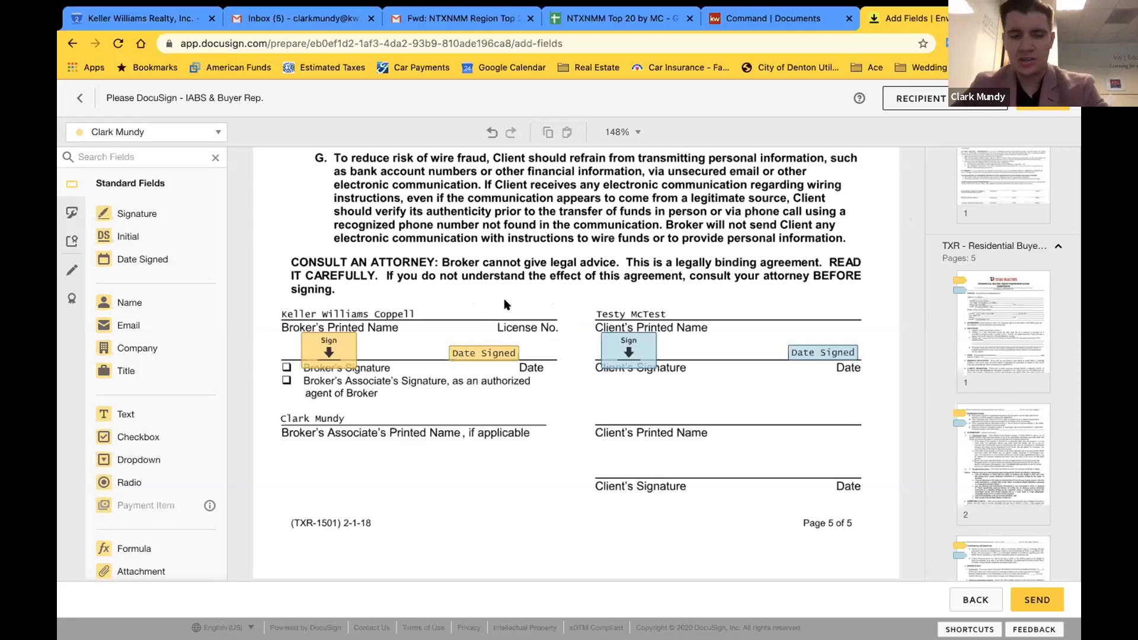
# Scroll through the envelope's documents to review the placed fields
pyautogui.scroll(6, 554, 394)
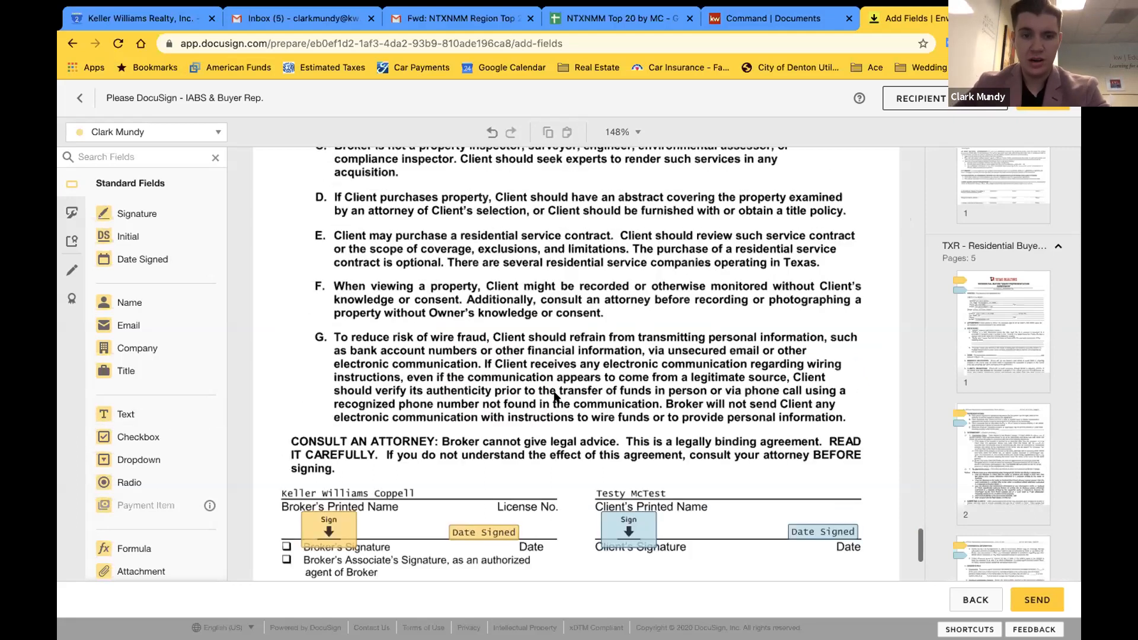
pyautogui.scroll(15, 632, 415)
pyautogui.scroll(-5, 631, 415)
pyautogui.scroll(5, 632, 415)
pyautogui.scroll(20, 629, 414)
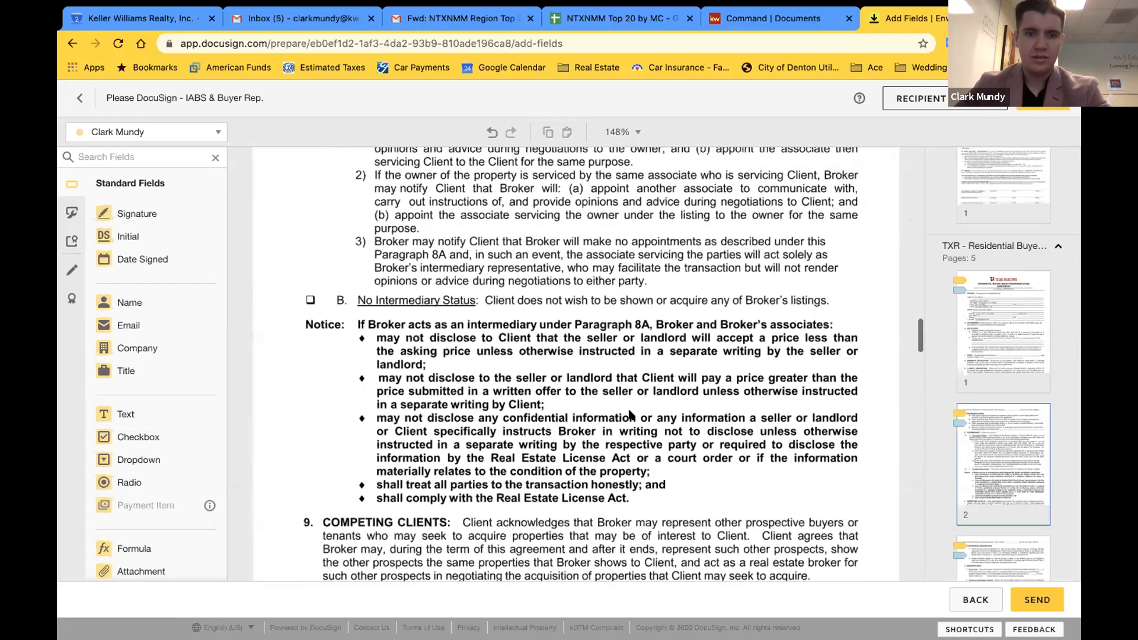
pyautogui.scroll(3, 630, 414)
pyautogui.scroll(-5, 310, 301)
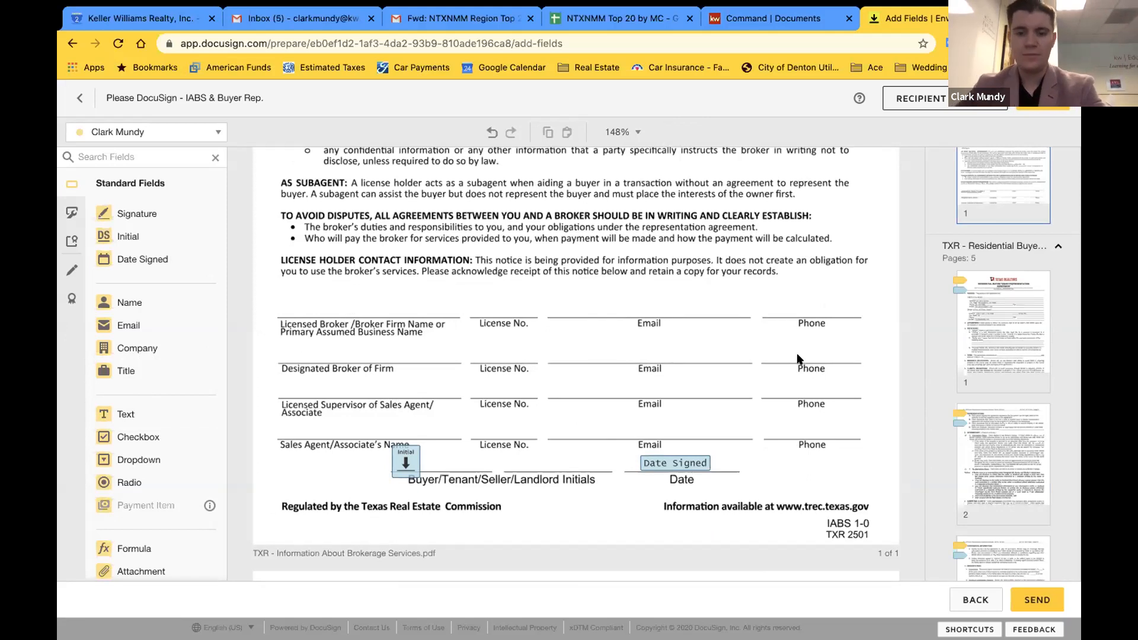
pyautogui.scroll(-20, 797, 359)
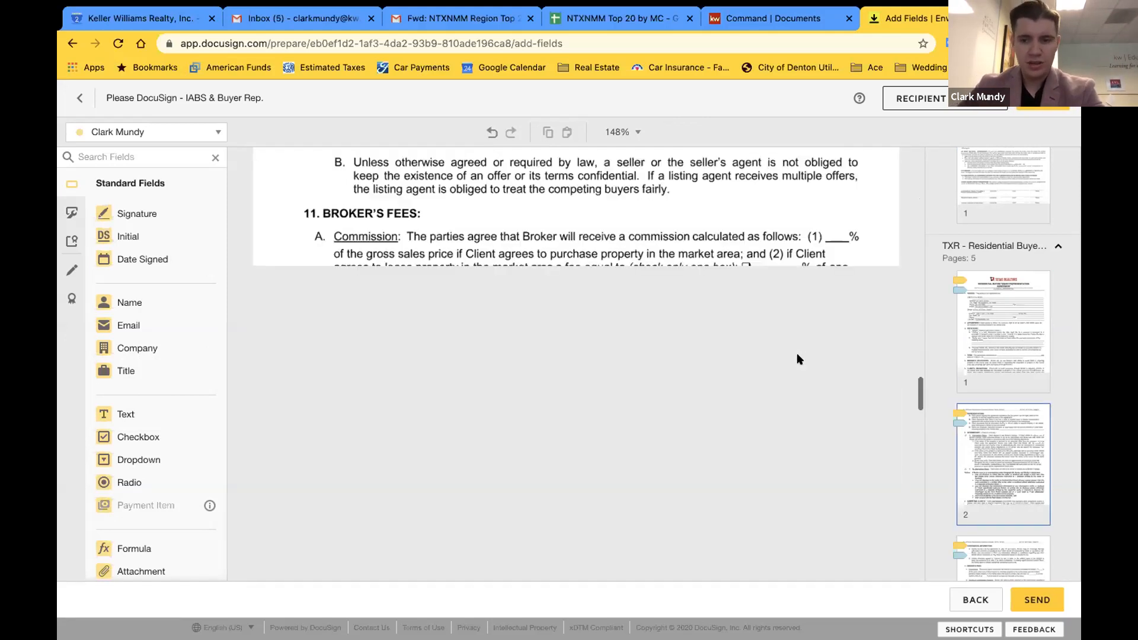
pyautogui.scroll(-20, 798, 358)
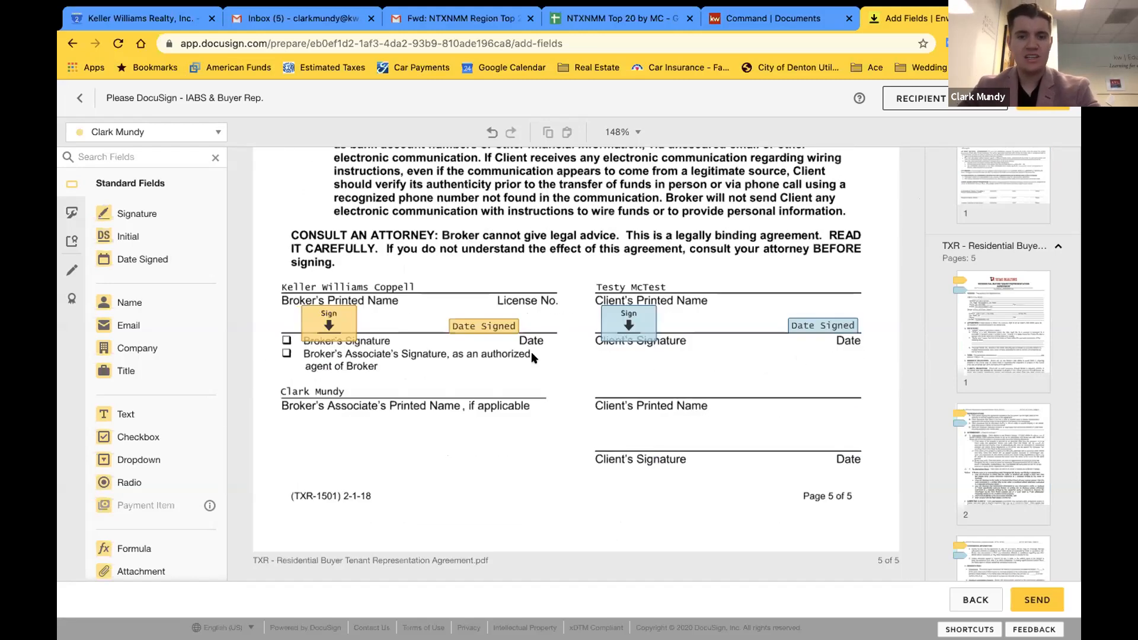
# Confirm the client's Sign field recipient is unchanged and send the envelope
pyautogui.click(617, 313)
pyautogui.click(144, 129)
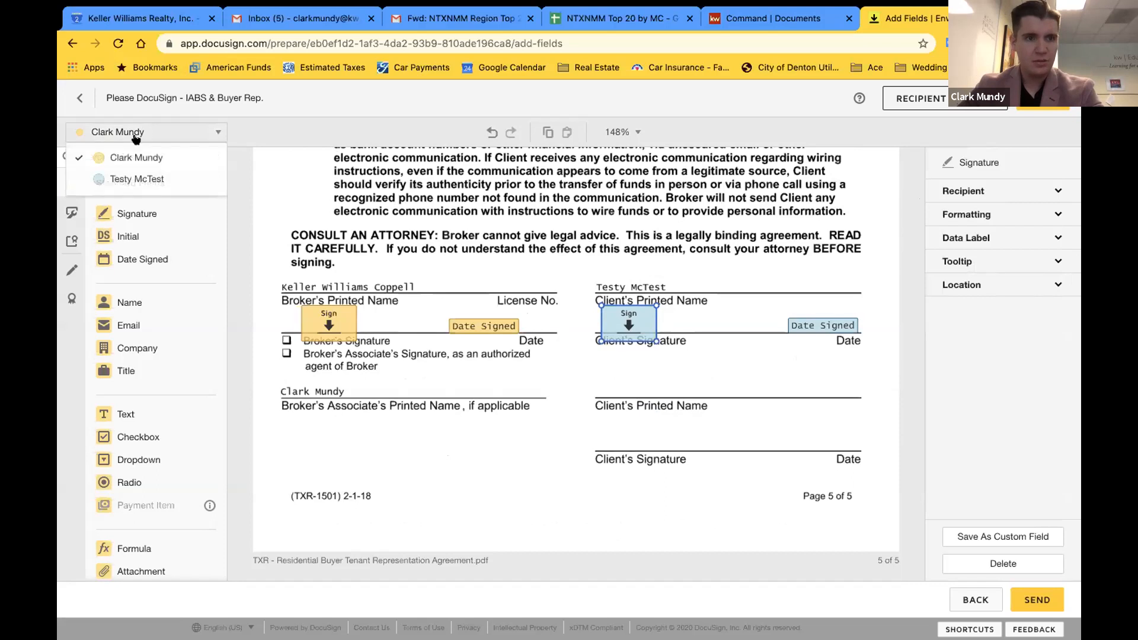
pyautogui.click(361, 122)
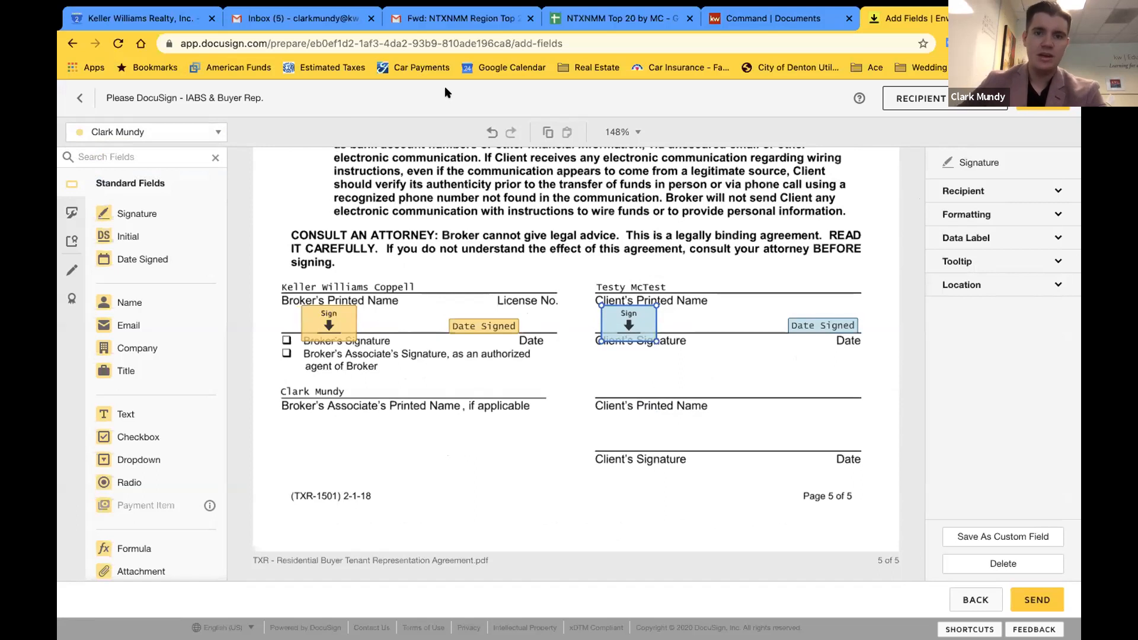
pyautogui.click(535, 457)
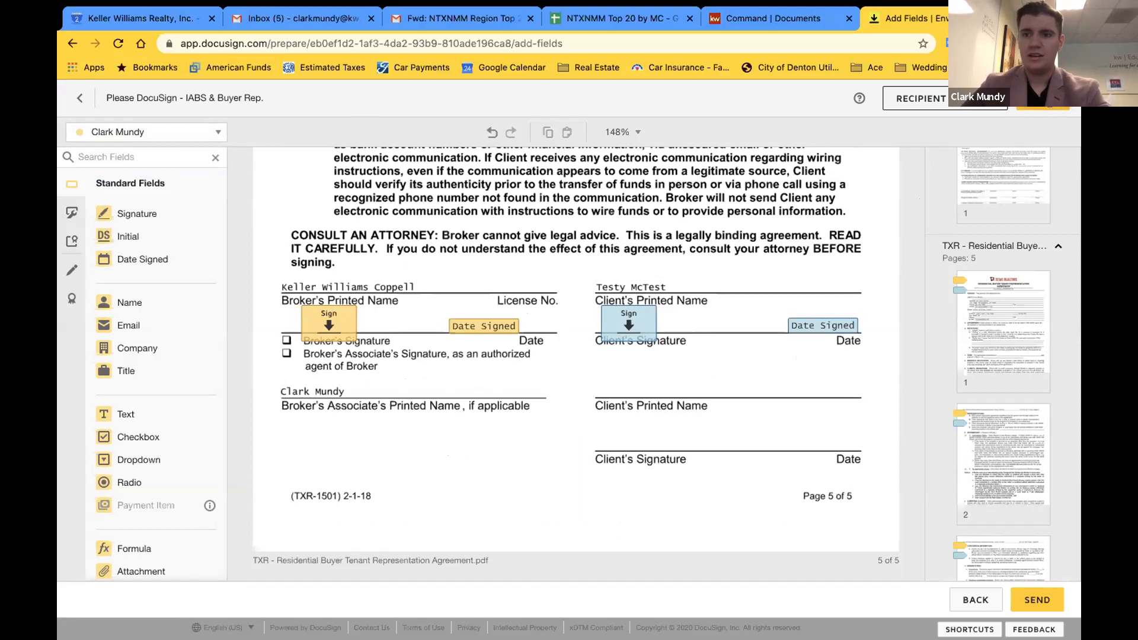
pyautogui.click(1043, 99)
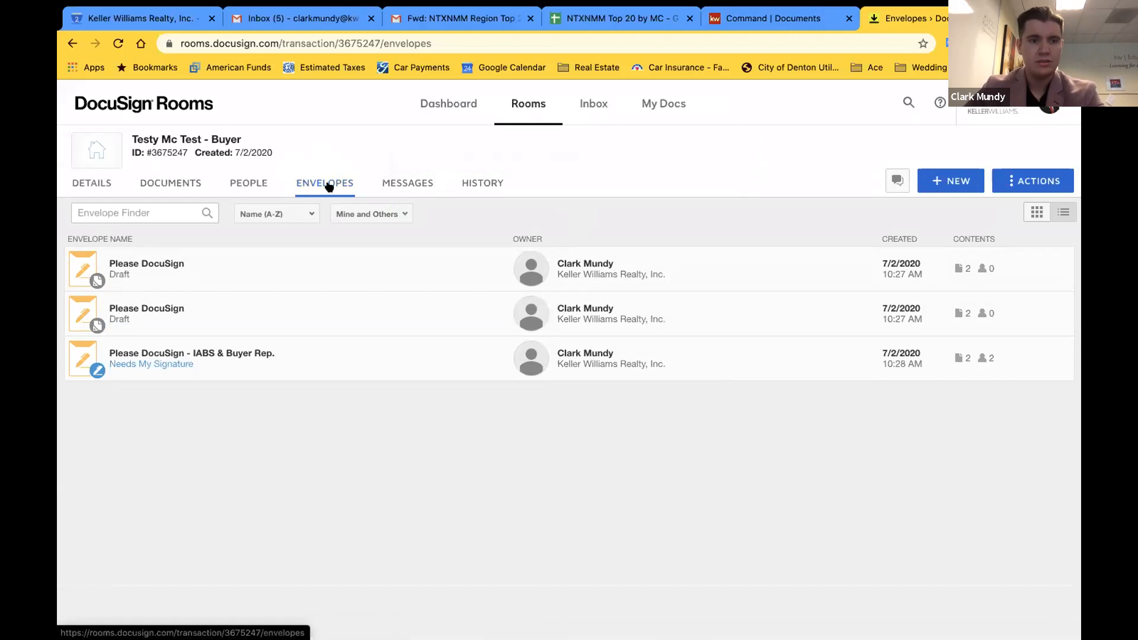
# Delete the second Draft envelope from the room
pyautogui.rightClick(418, 319)
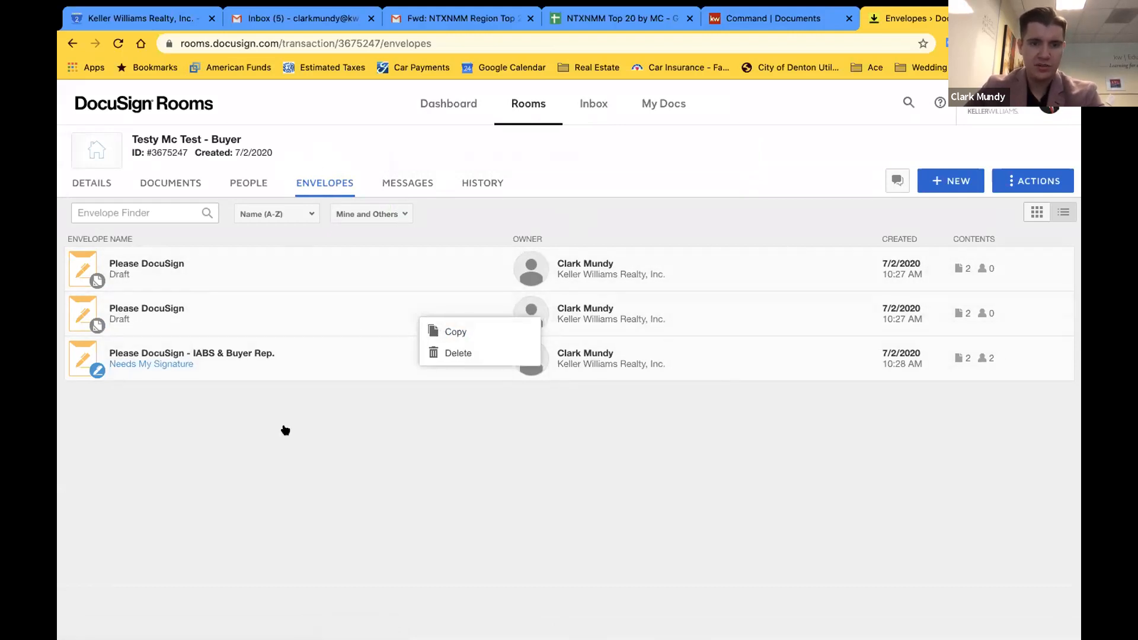
pyautogui.click(439, 353)
pyautogui.click(604, 221)
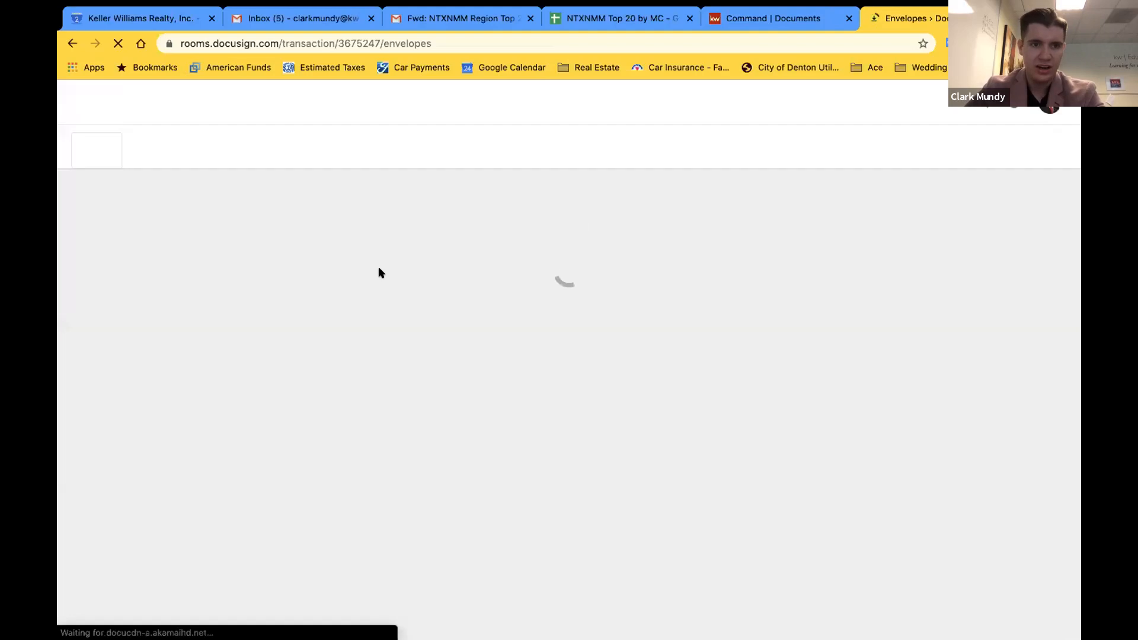
# Delete the remaining Draft and open the IABS & Buyer Rep. envelope's details
pyautogui.rightClick(302, 265)
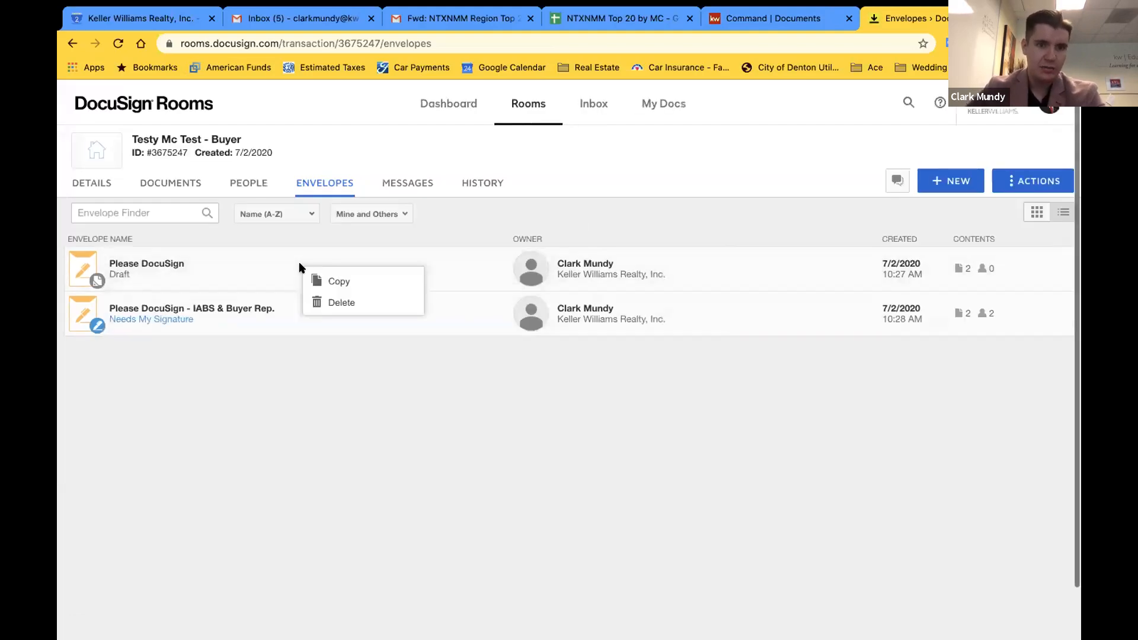
pyautogui.click(330, 302)
pyautogui.click(603, 213)
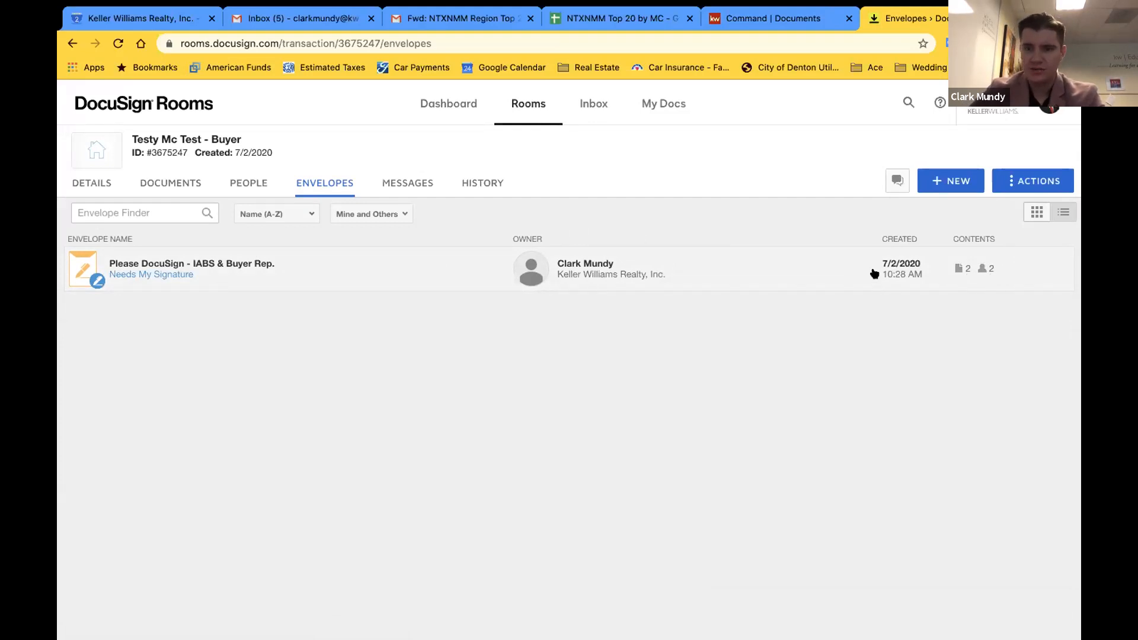
pyautogui.click(116, 270)
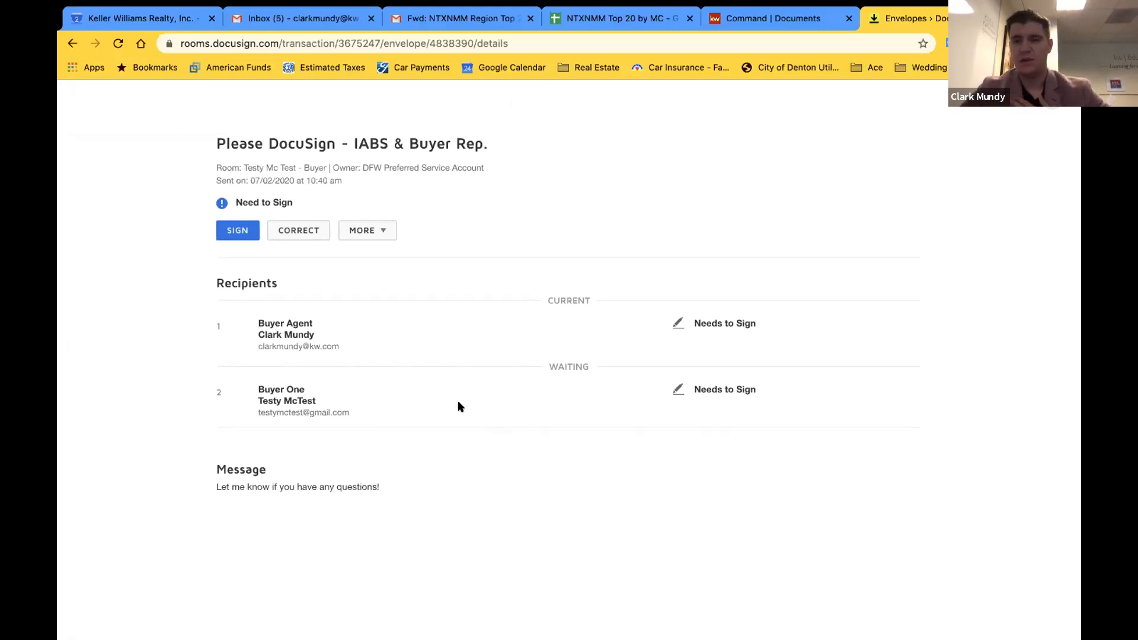
# Start the agent's signing session and jump to the first required field
pyautogui.click(233, 232)
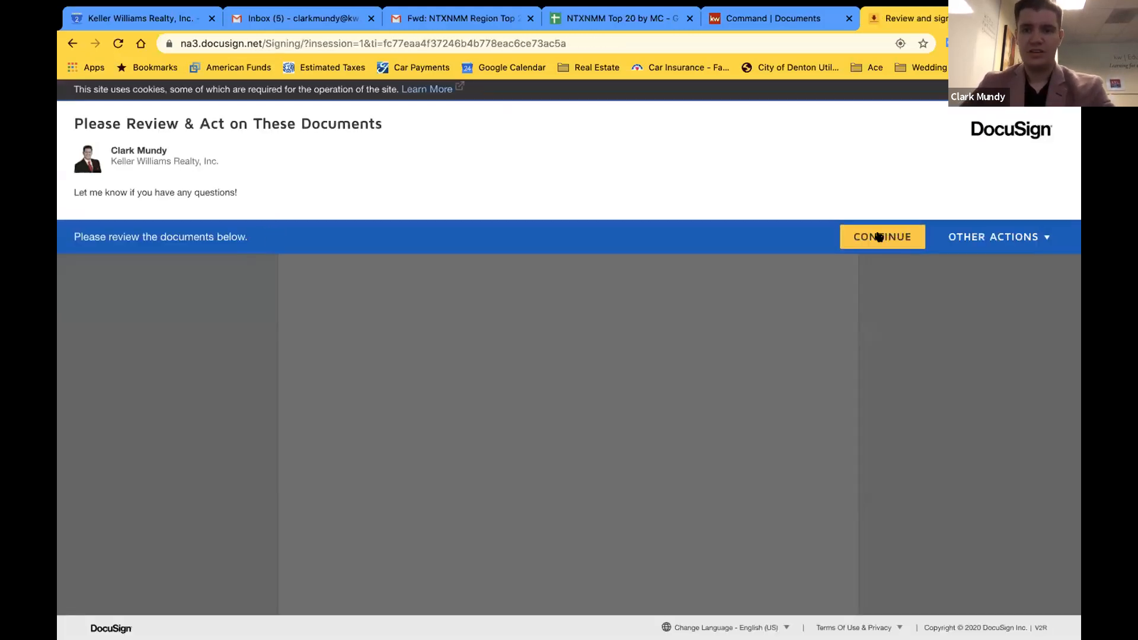
pyautogui.click(883, 237)
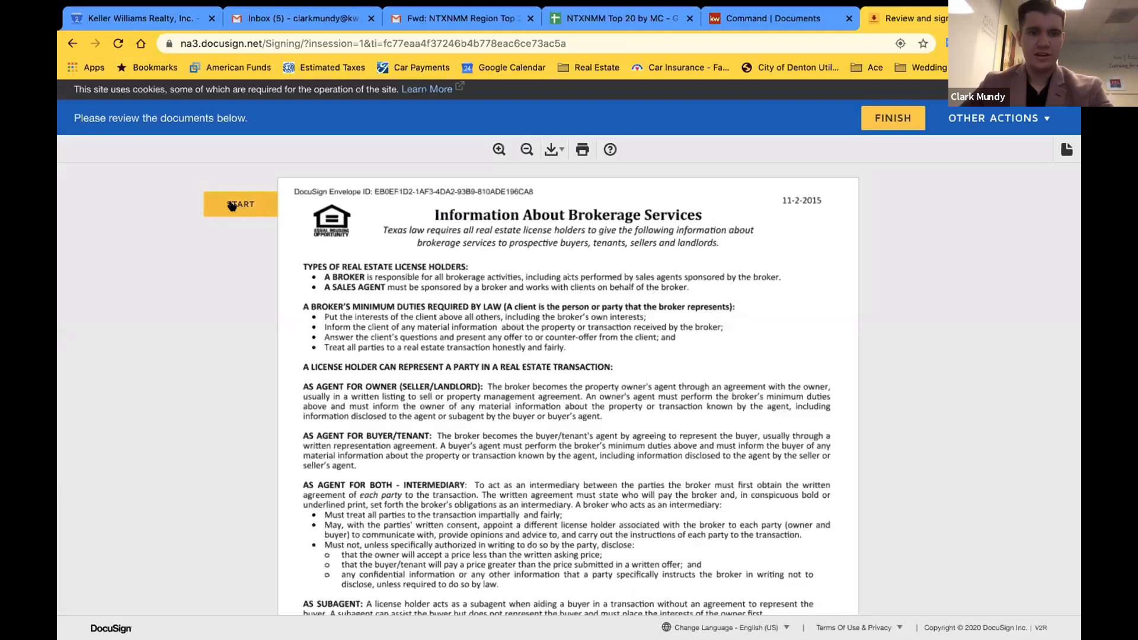
pyautogui.click(231, 204)
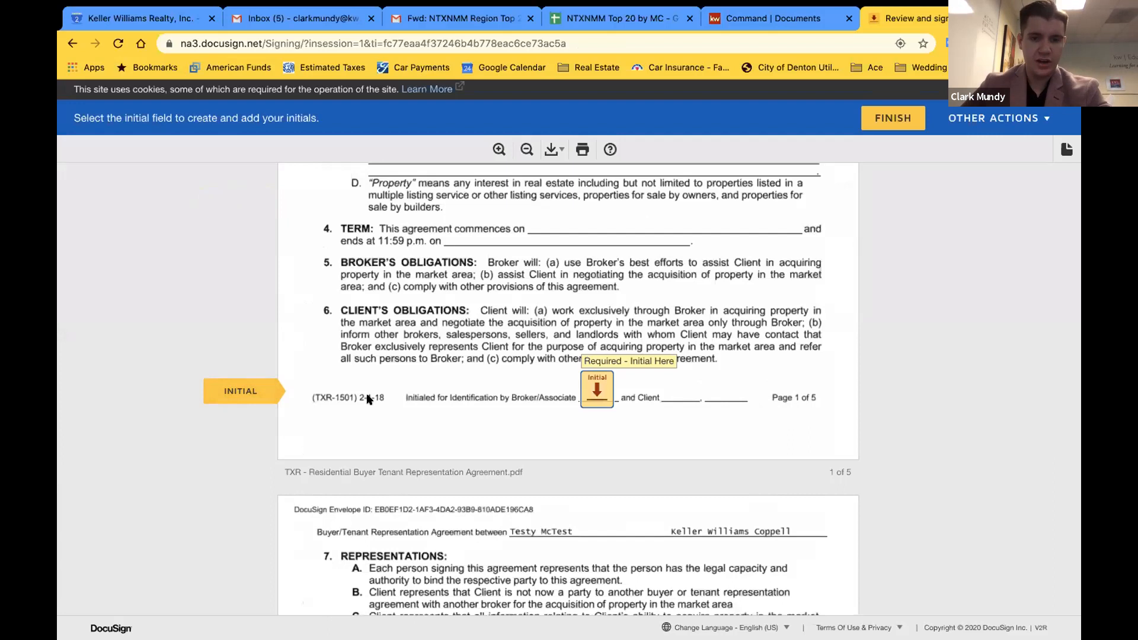
# Initial the required fields on pages 1 through 4
pyautogui.click(606, 389)
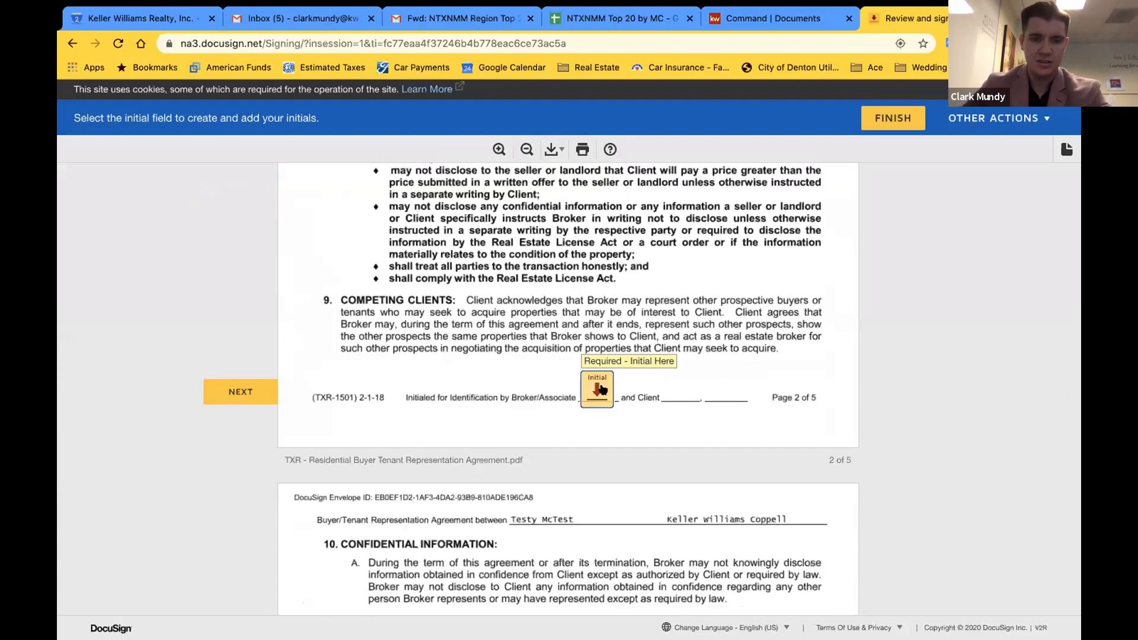
pyautogui.click(603, 389)
pyautogui.click(603, 389)
pyautogui.click(604, 389)
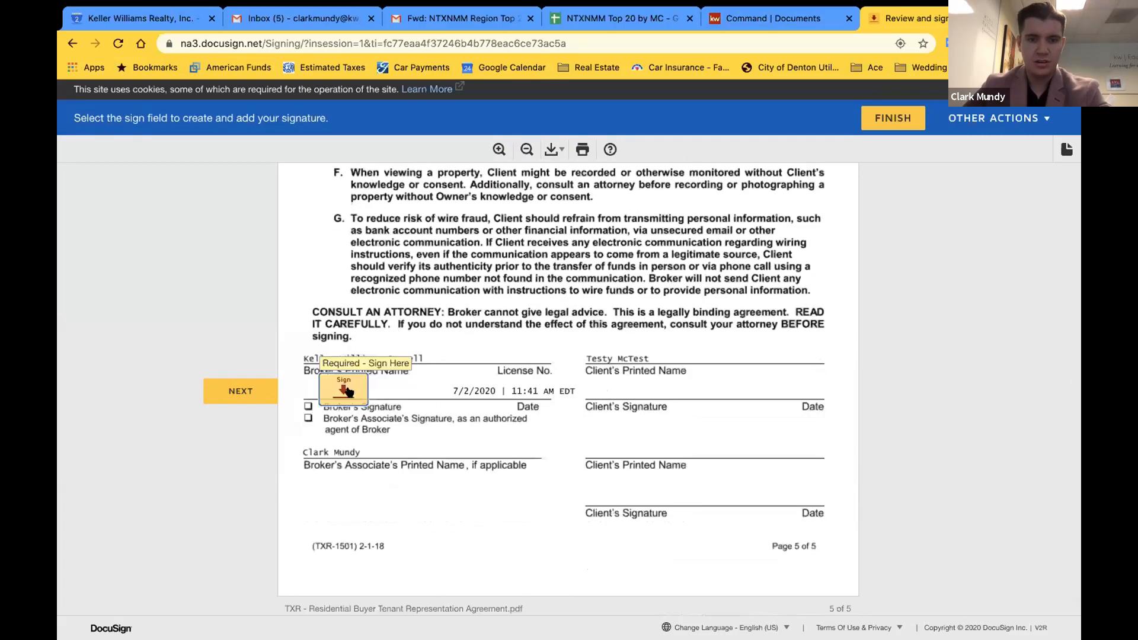
# Apply the broker's signature on page 5 and review its options and signing date
pyautogui.click(349, 392)
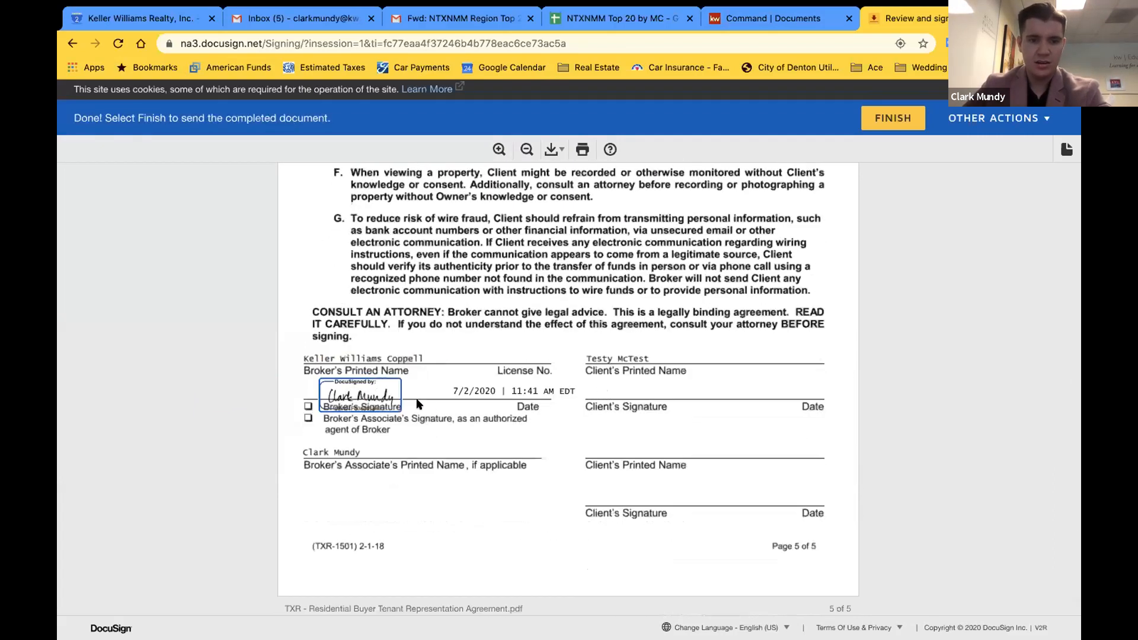
pyautogui.click(348, 386)
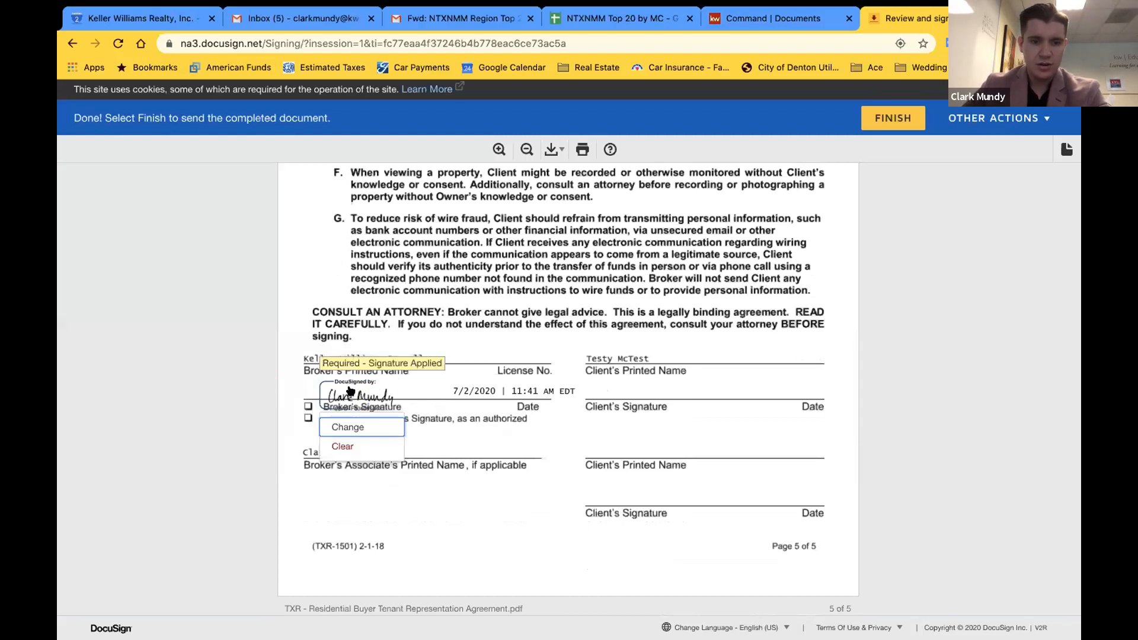
pyautogui.click(473, 426)
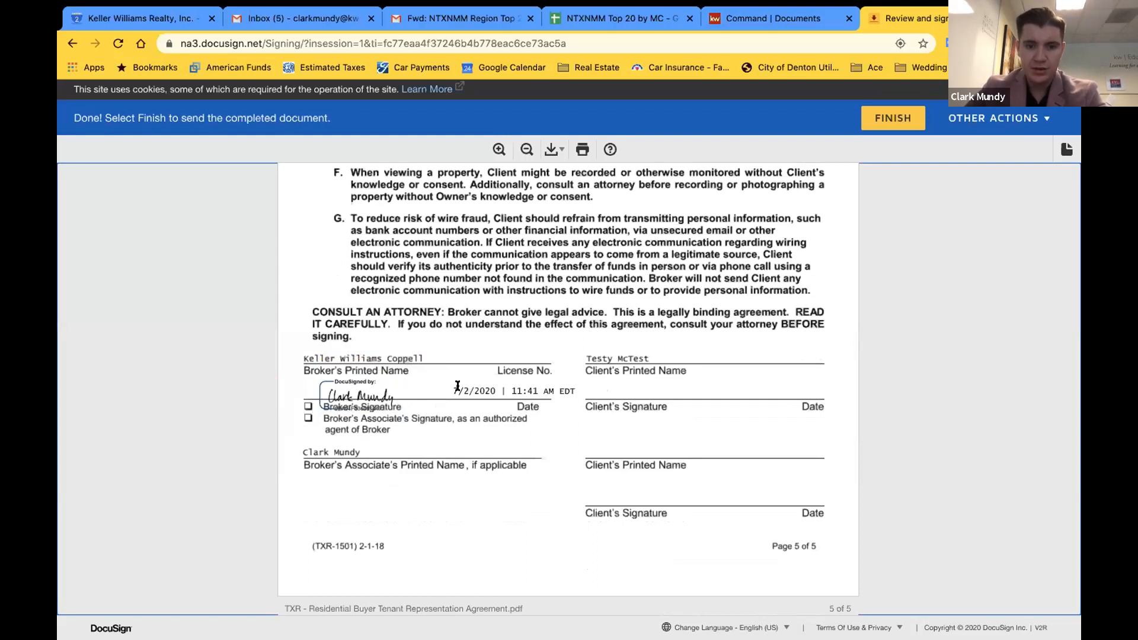
pyautogui.moveTo(452, 388)
pyautogui.mouseDown()
pyautogui.moveTo(578, 394)
pyautogui.moveTo(567, 386)
pyautogui.mouseUp()
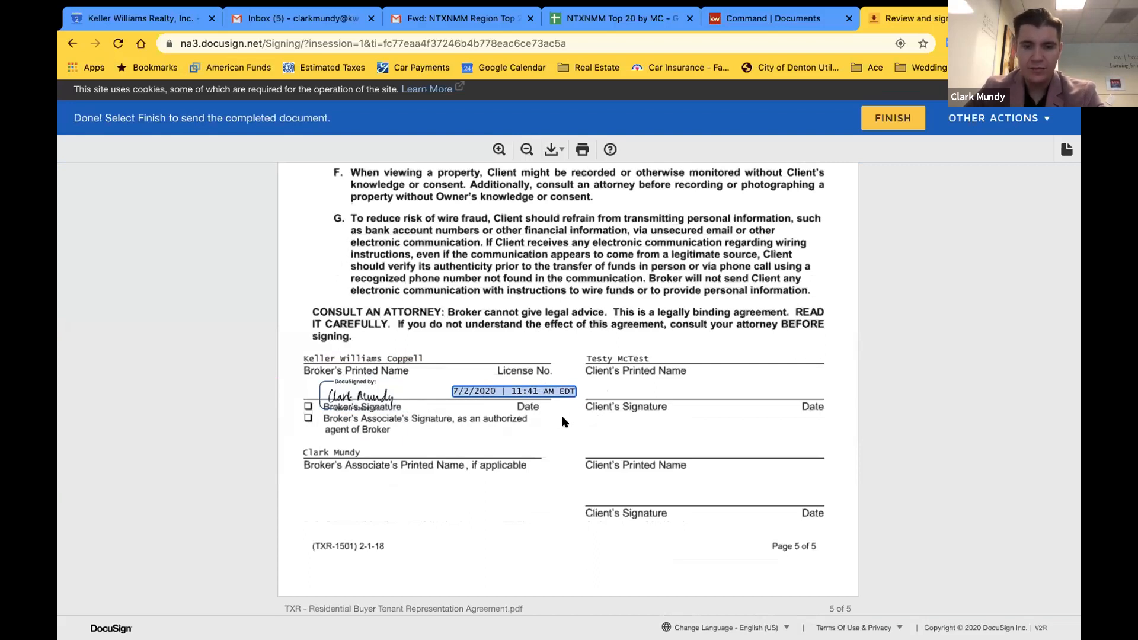
pyautogui.click(509, 392)
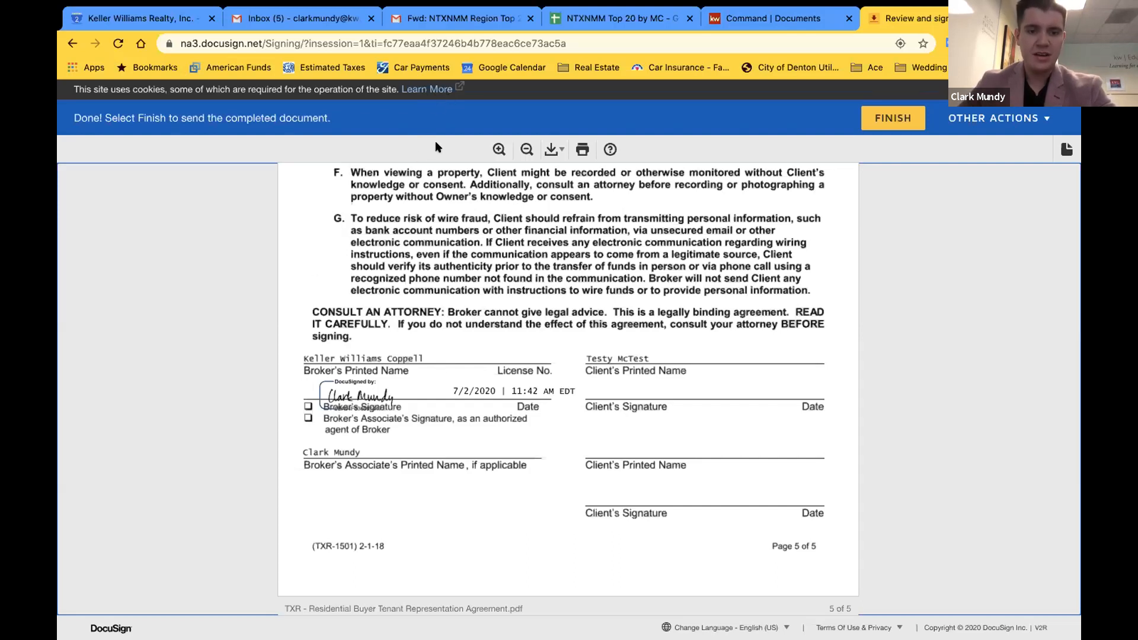
pyautogui.click(352, 393)
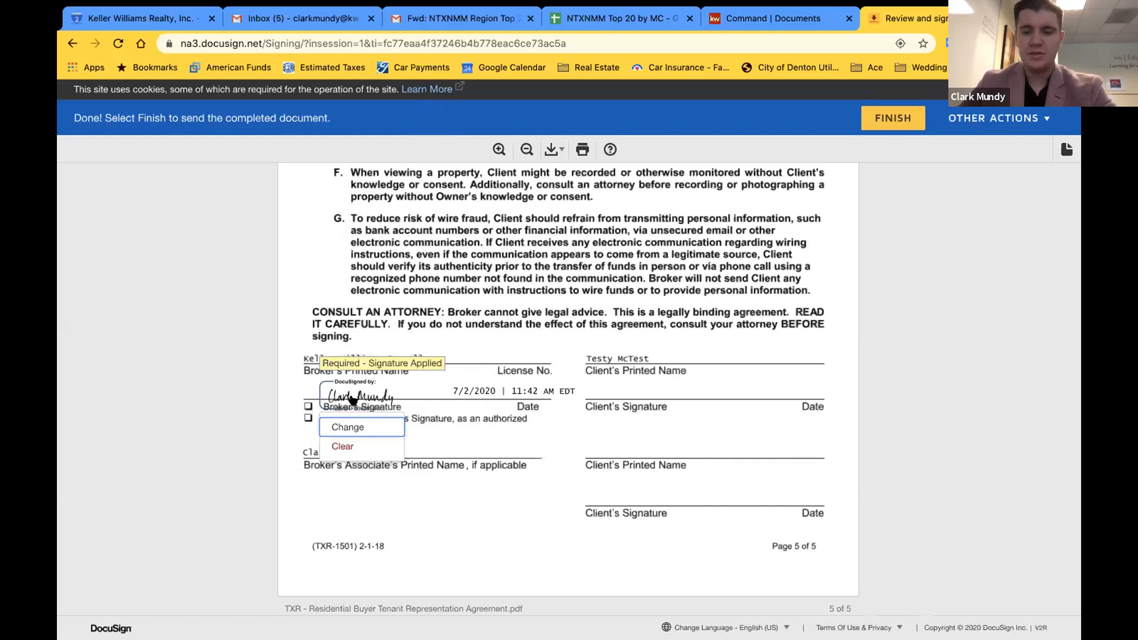
pyautogui.click(933, 244)
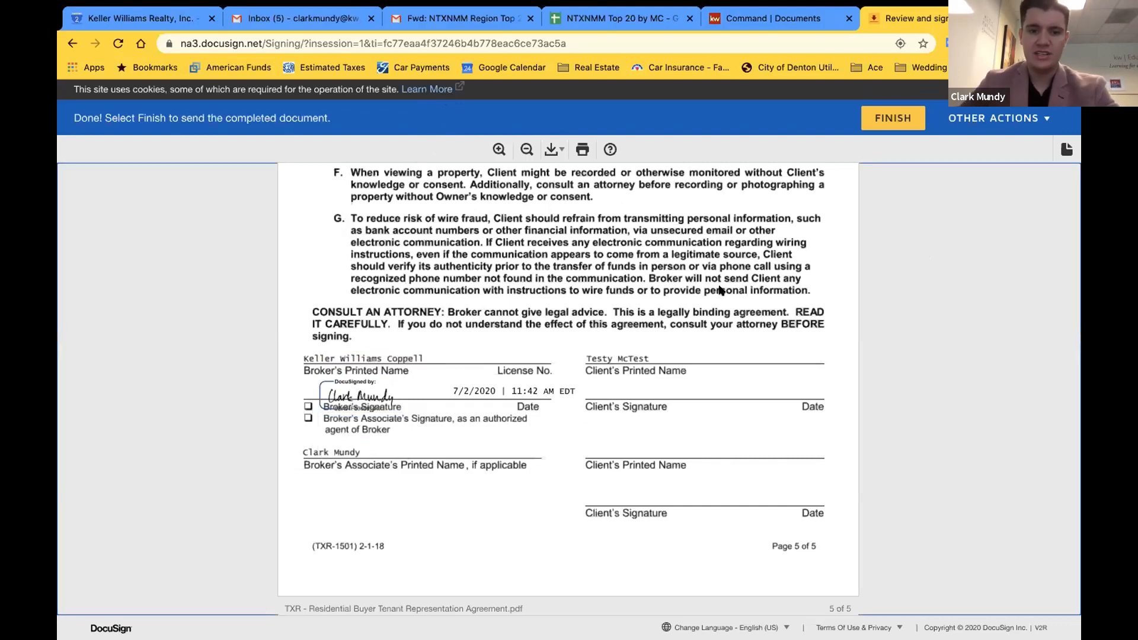
# Finish signing and send the completed agreement
pyautogui.scroll(1, 652, 312)
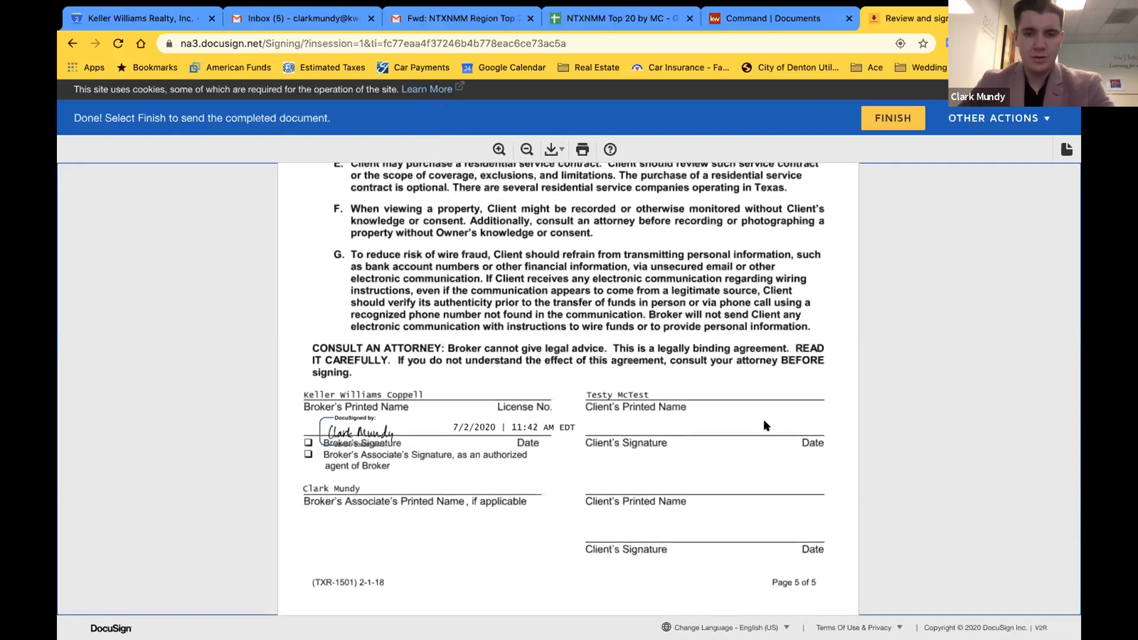
pyautogui.scroll(-4, 608, 411)
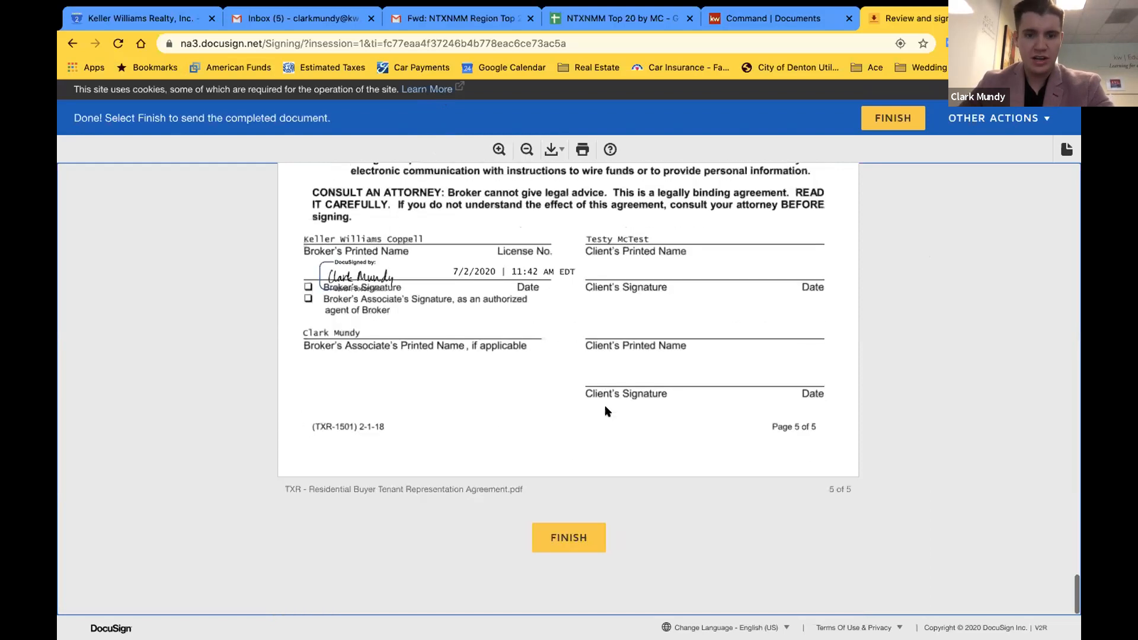
pyautogui.click(562, 538)
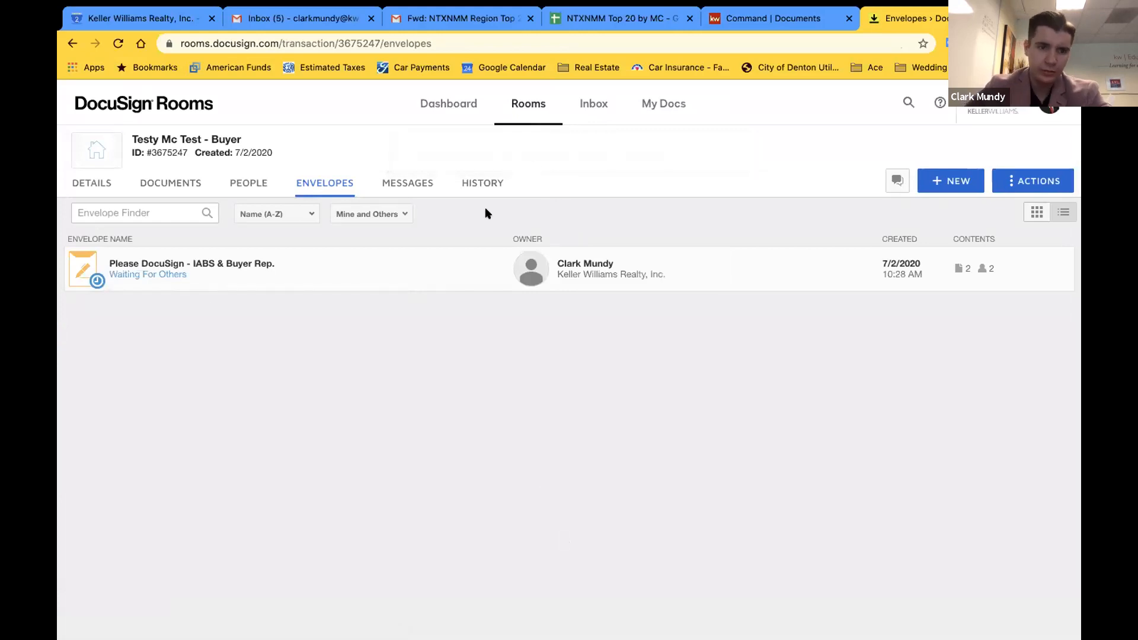
# Open the IABS & Buyer Rep. envelope, review the agent's signed status, and start a correction
pyautogui.click(160, 271)
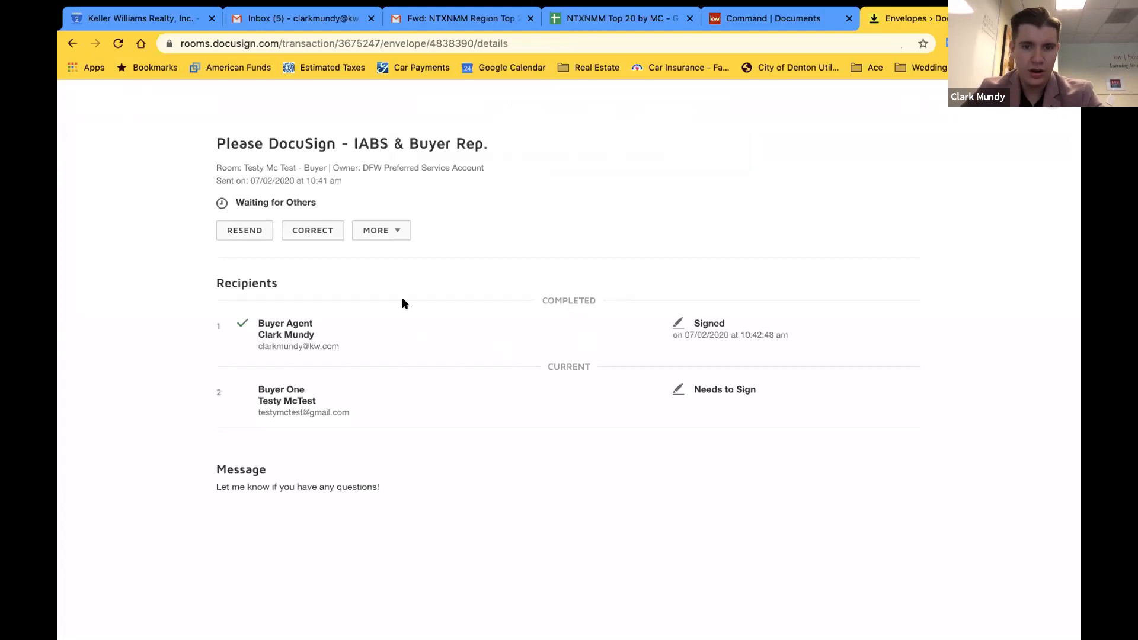
pyautogui.moveTo(657, 335); pyautogui.dragTo(798, 333)
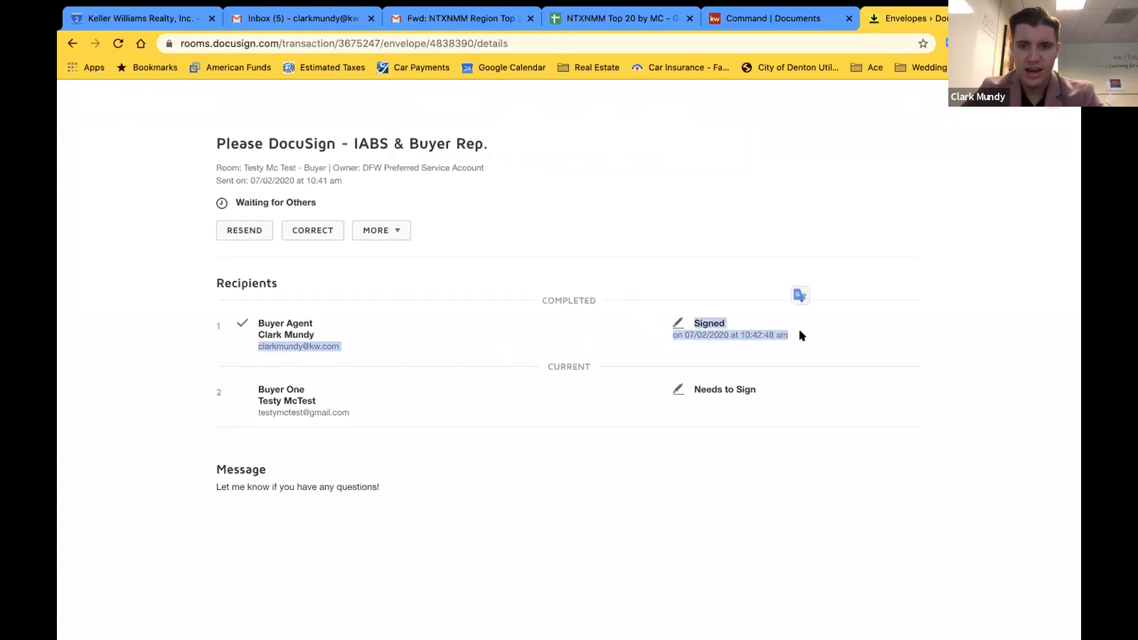
pyautogui.click(828, 338)
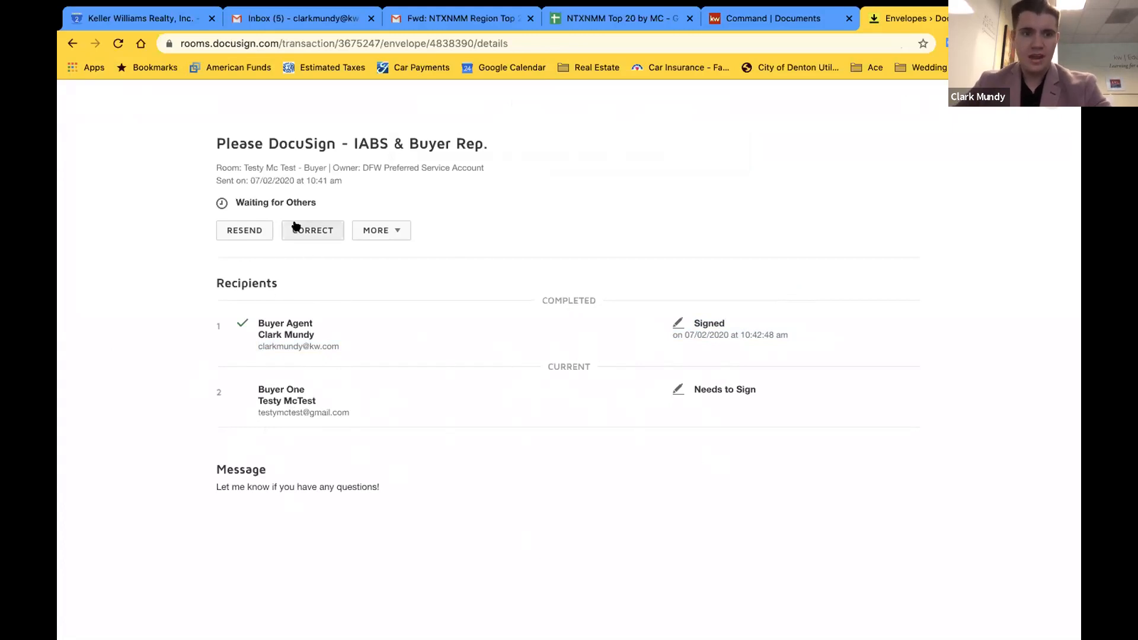
pyautogui.click(314, 229)
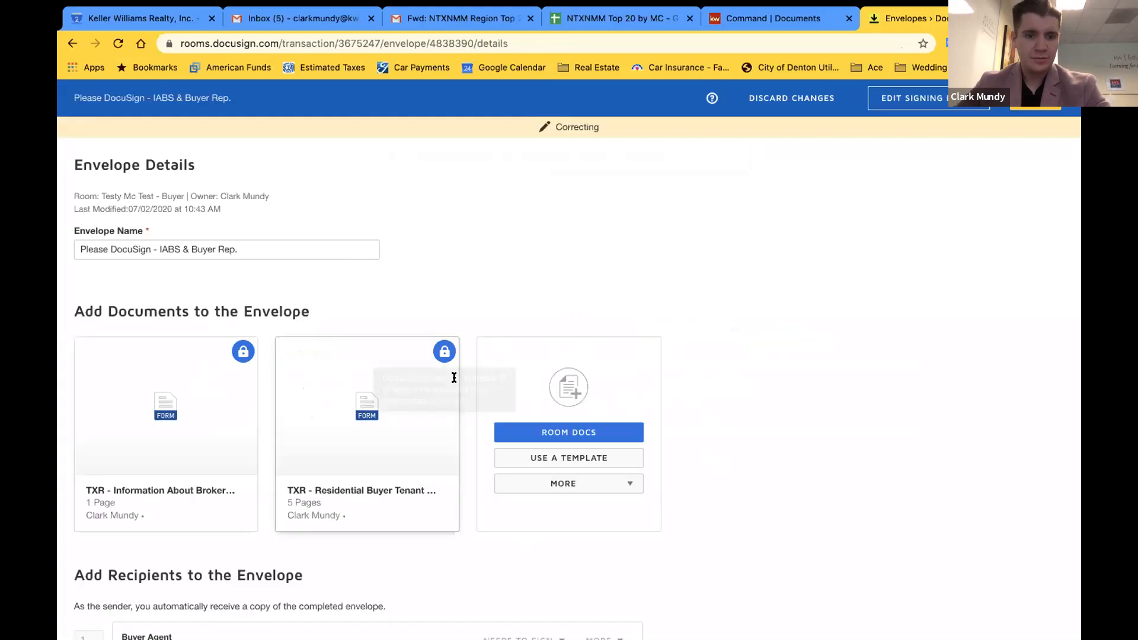
# Delete Buyer One and their fields from the envelope, resend it, and return to Envelopes
pyautogui.scroll(-6, 249, 362)
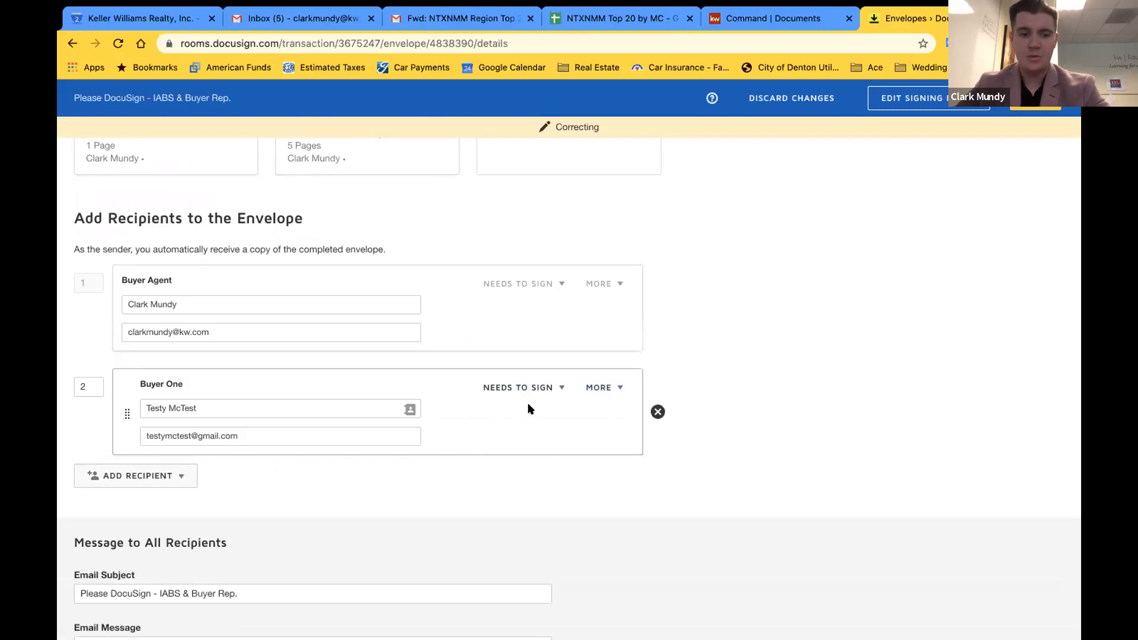
pyautogui.click(658, 412)
pyautogui.click(472, 231)
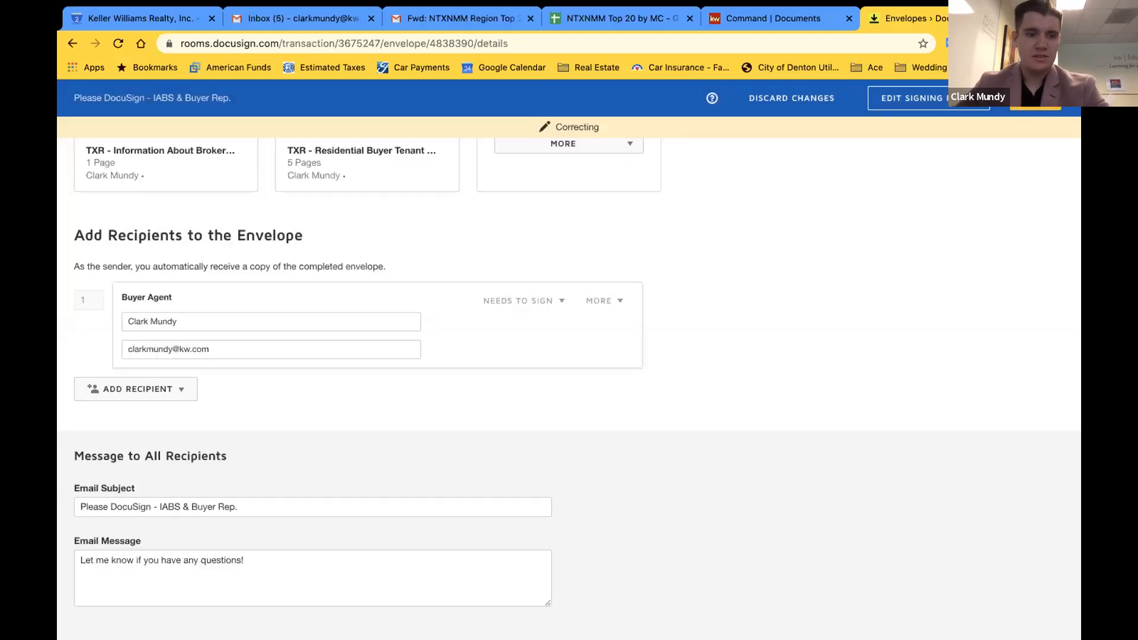
pyautogui.click(1035, 104)
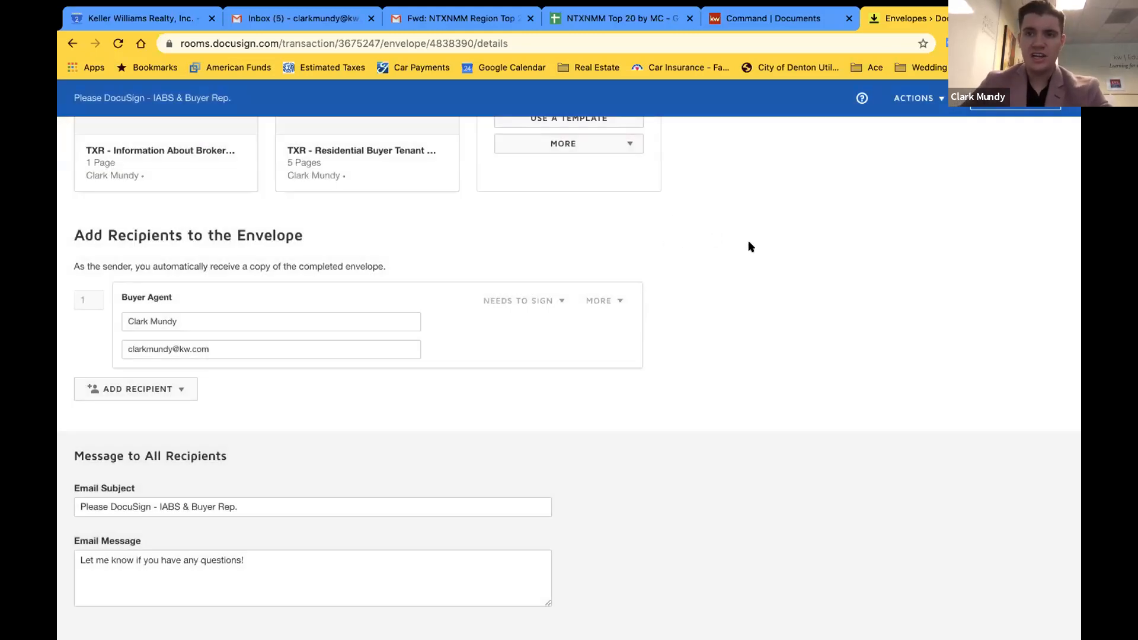
pyautogui.scroll(3, 750, 247)
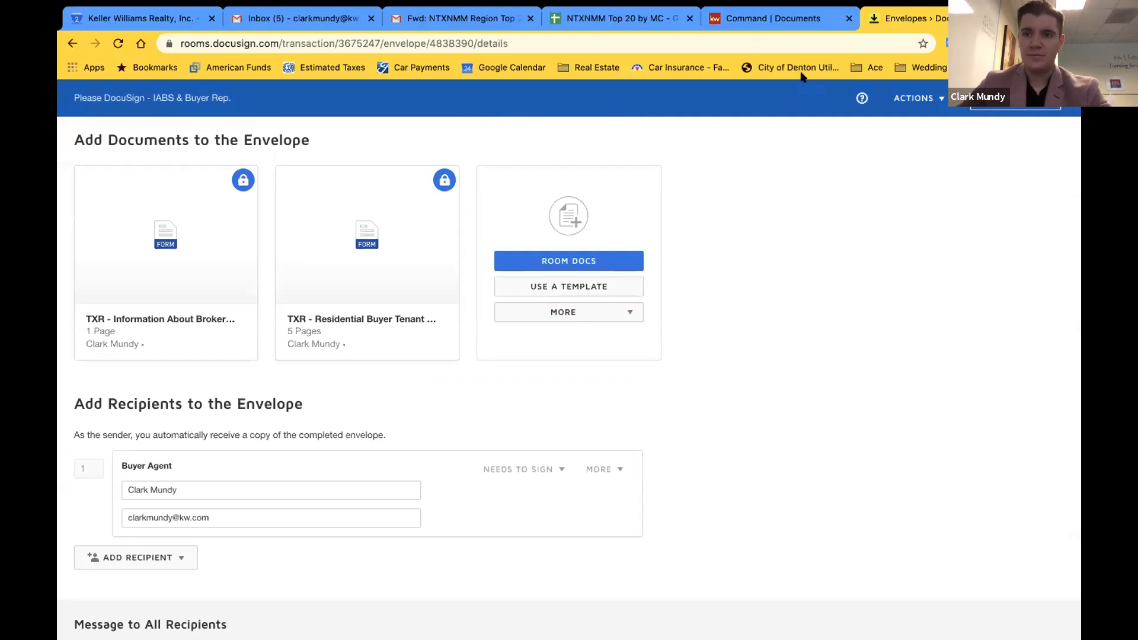
pyautogui.click(1015, 98)
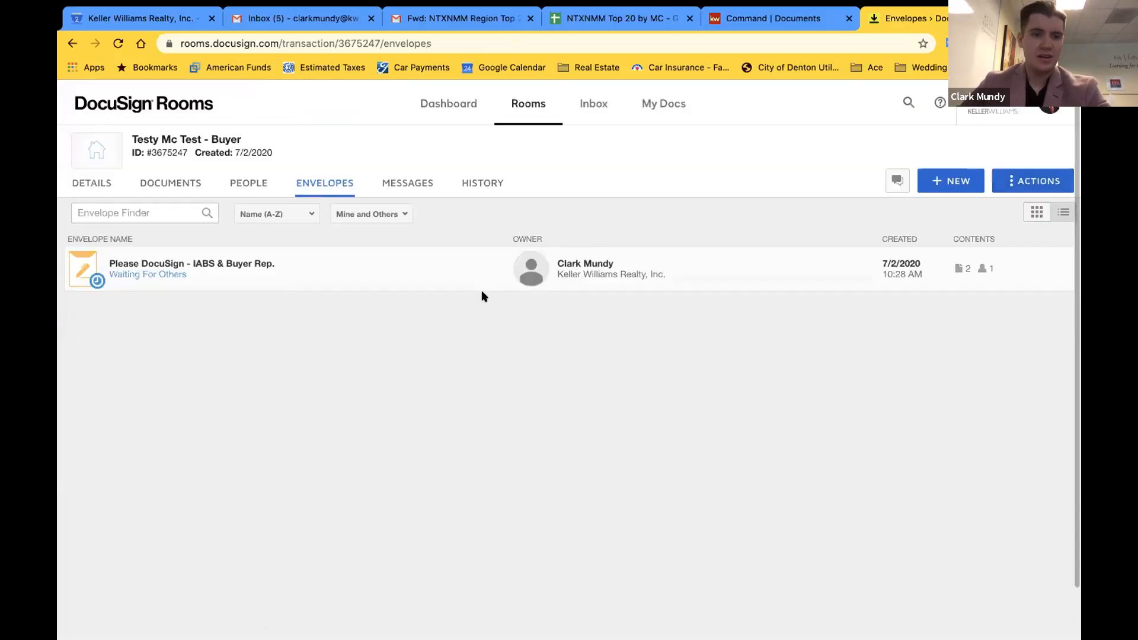
pyautogui.click(173, 268)
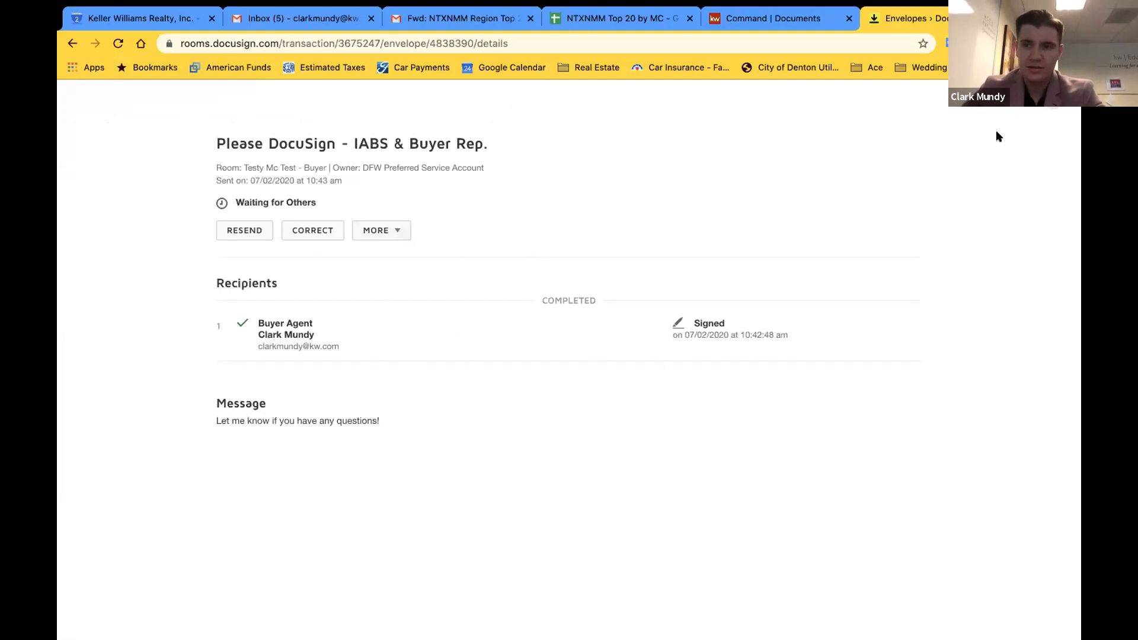
pyautogui.click(1053, 102)
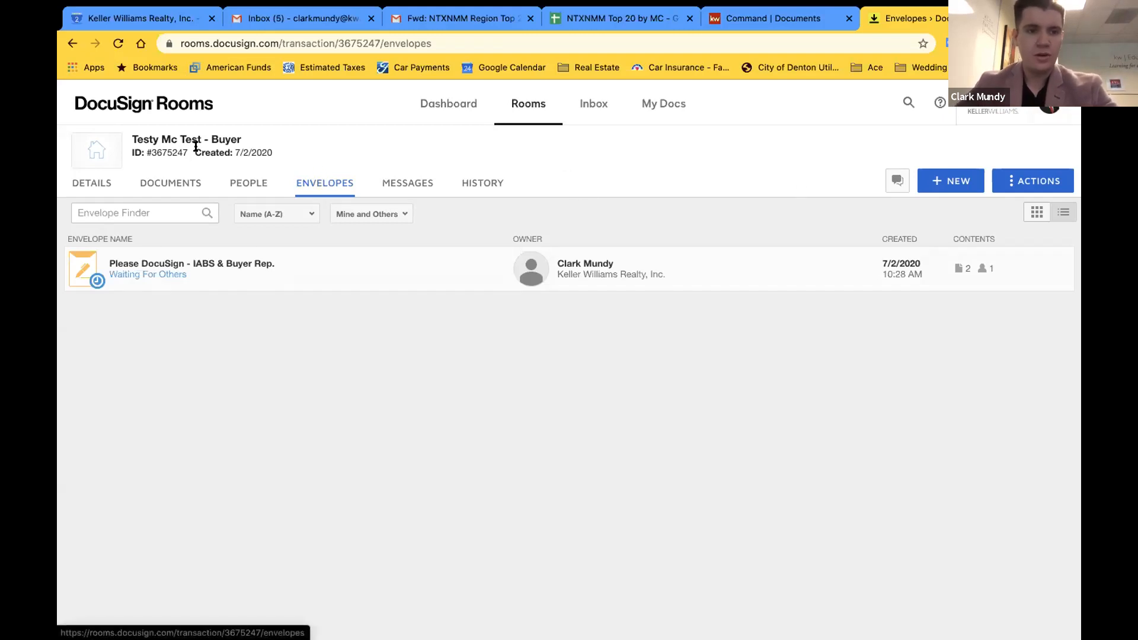
# Switch to the room's Documents tab and scroll through the listed files
pyautogui.click(152, 190)
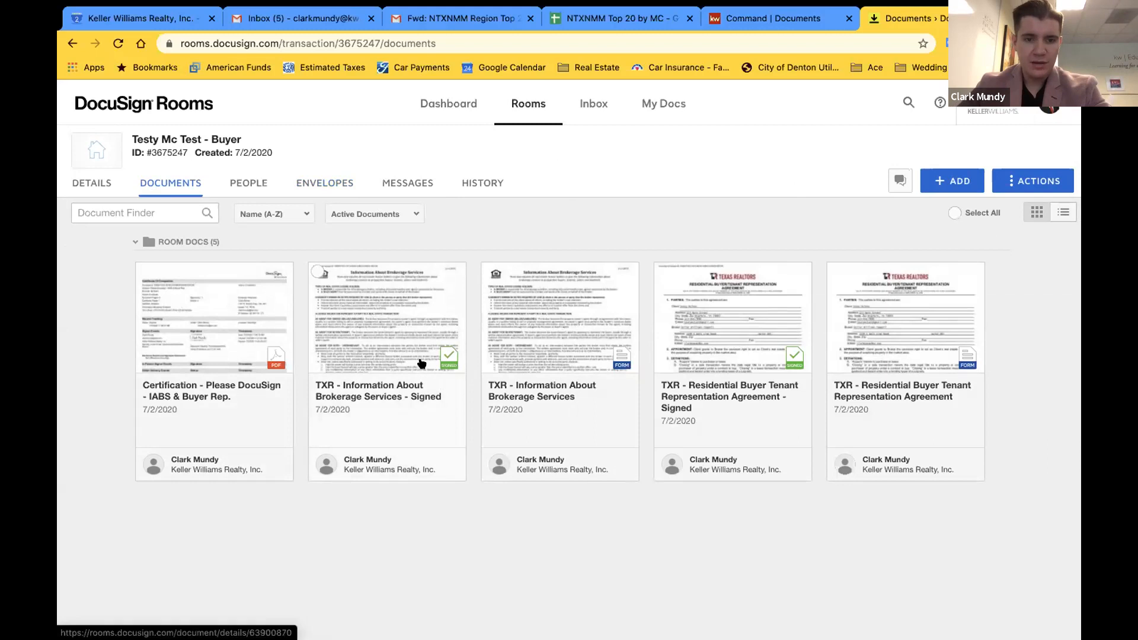
pyautogui.scroll(5, 449, 357)
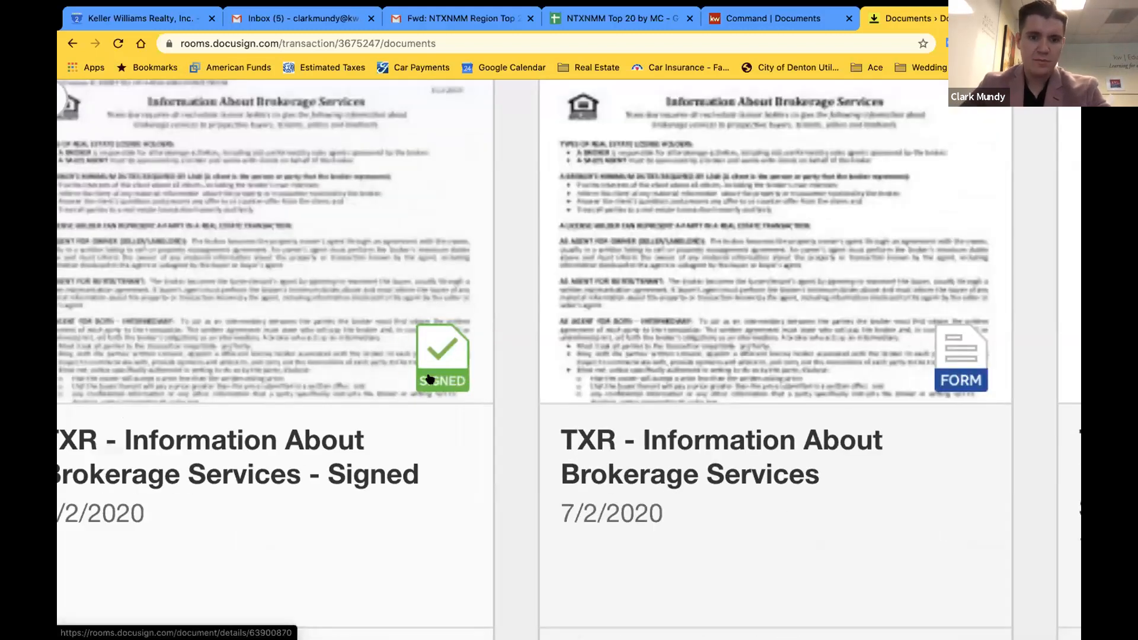
pyautogui.scroll(-5, 430, 378)
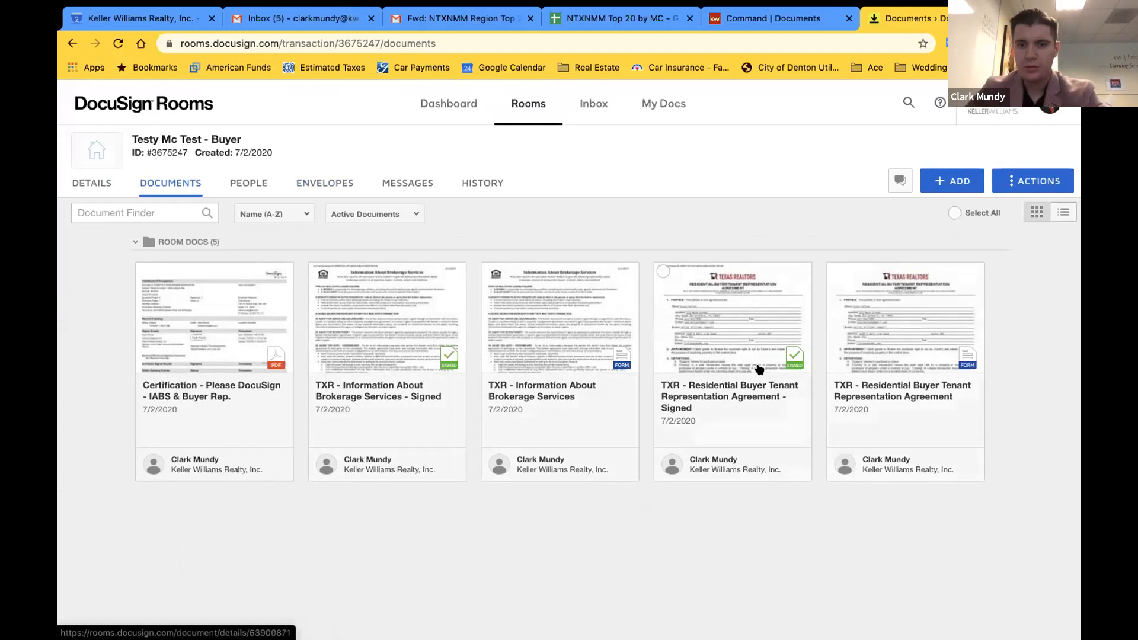
# Open the signed Residential Buyer Tenant Representation Agreement, scroll through it, and close it
pyautogui.click(727, 331)
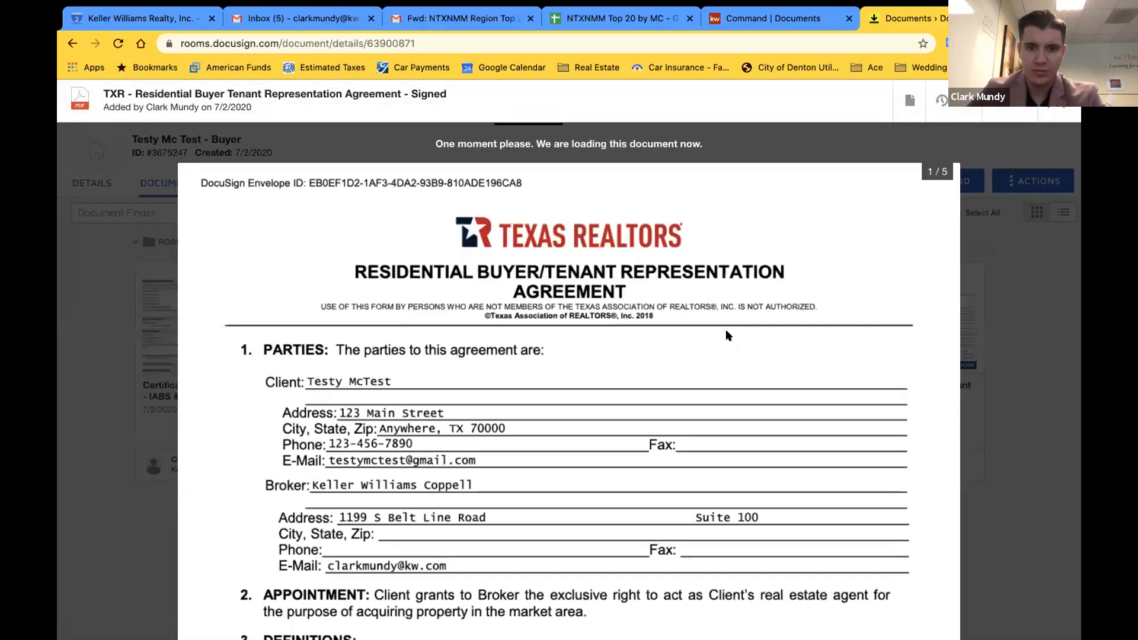
pyautogui.scroll(-10, 727, 334)
pyautogui.scroll(-2, 710, 427)
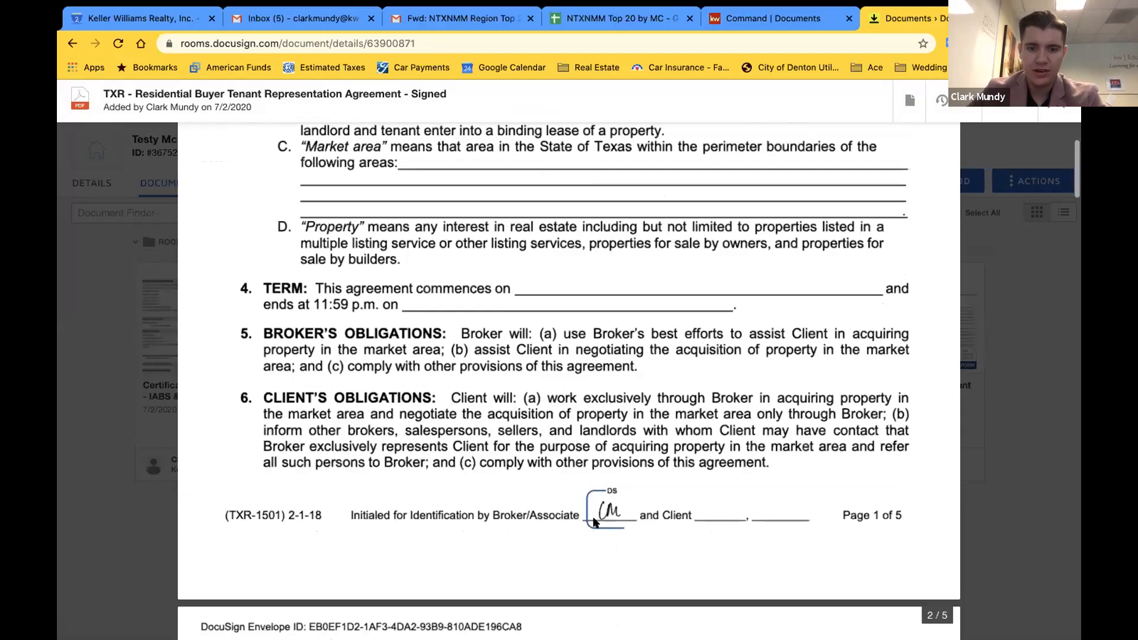
pyautogui.scroll(-15, 598, 524)
pyautogui.scroll(-20, 597, 525)
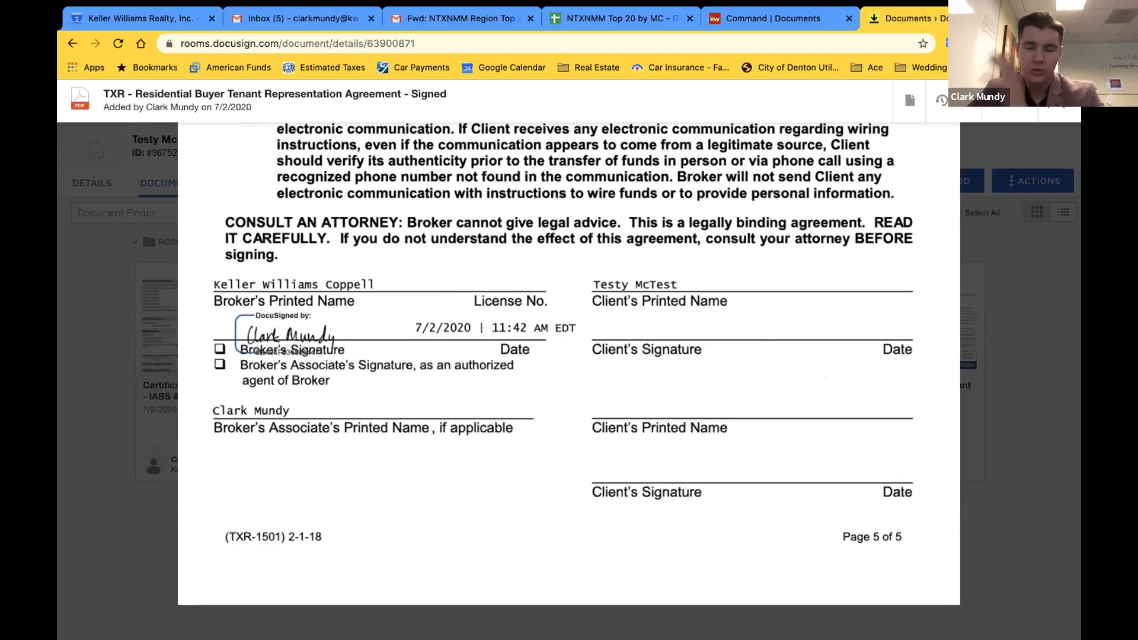
pyautogui.click(1057, 102)
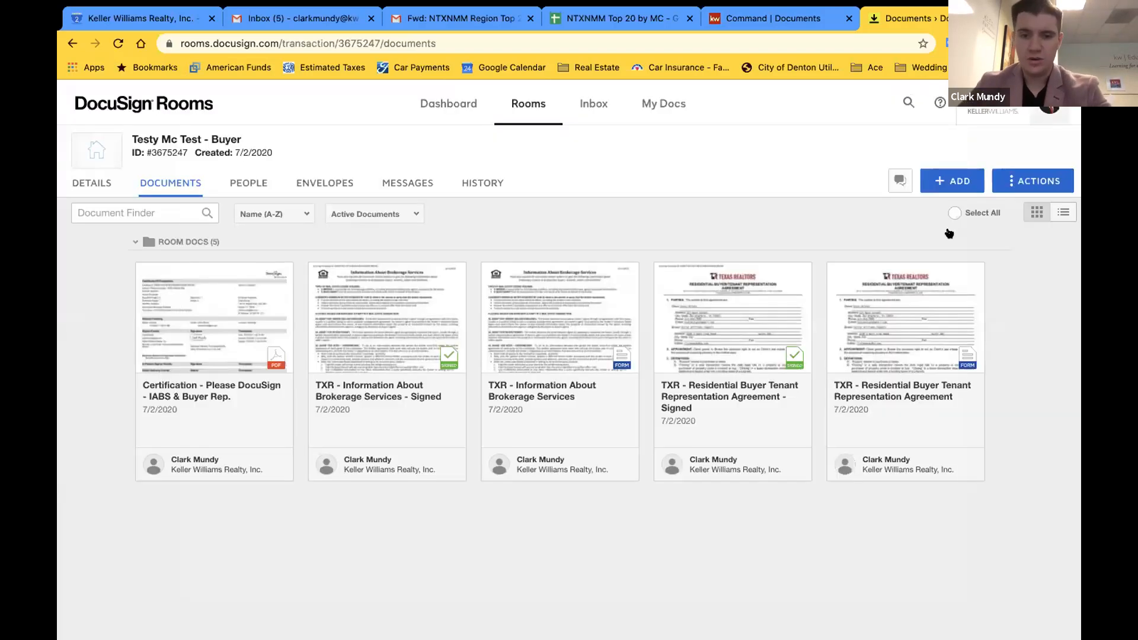
pyautogui.click(192, 327)
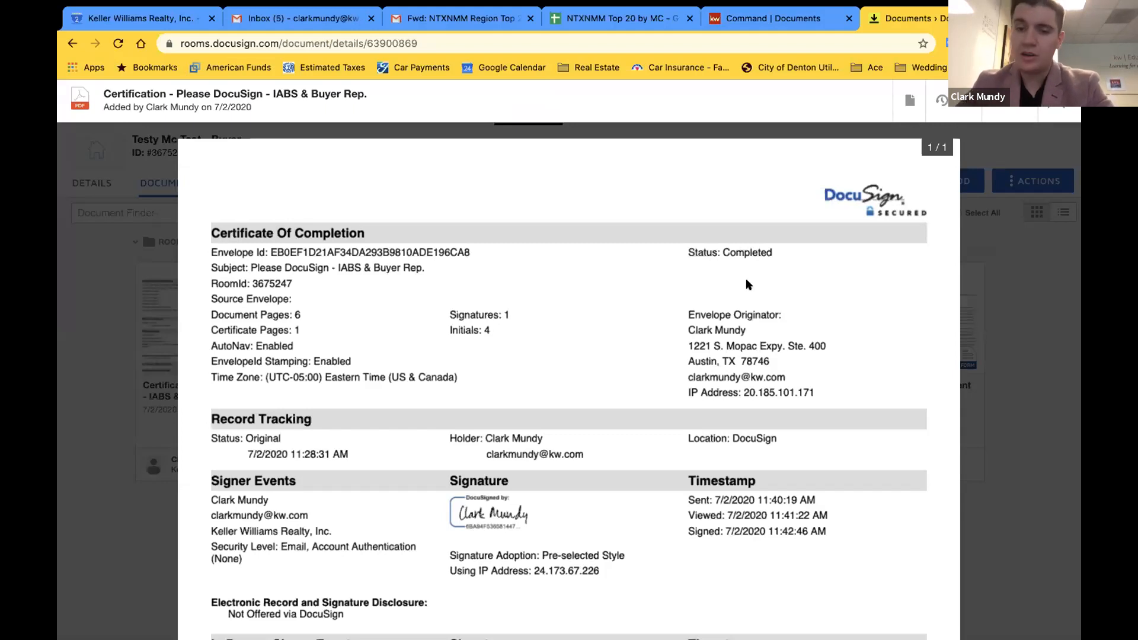
pyautogui.scroll(-3, 748, 284)
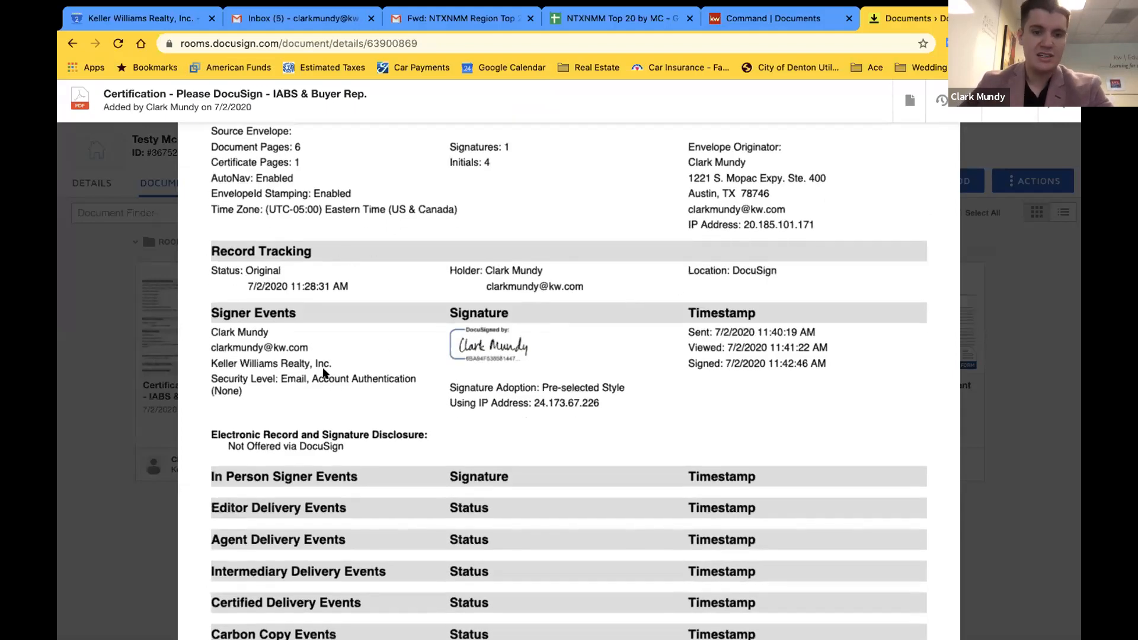
pyautogui.scroll(3, 323, 372)
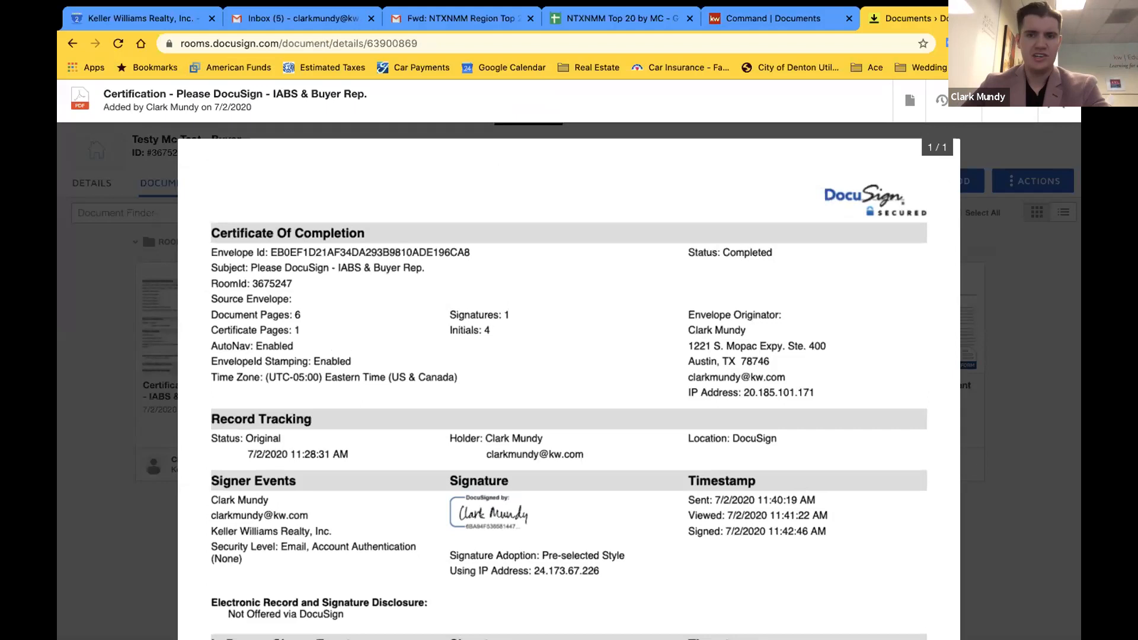
pyautogui.click(1057, 102)
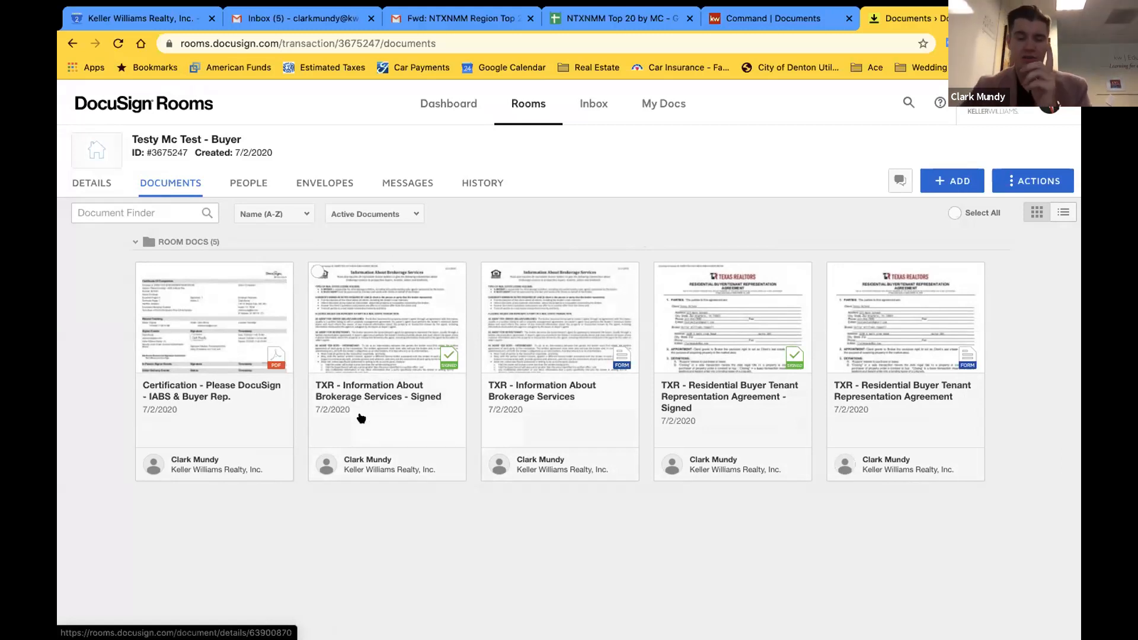
# Open the blank TXR - Information About Brokerage Services form, save and close it, then check its card
pyautogui.click(545, 330)
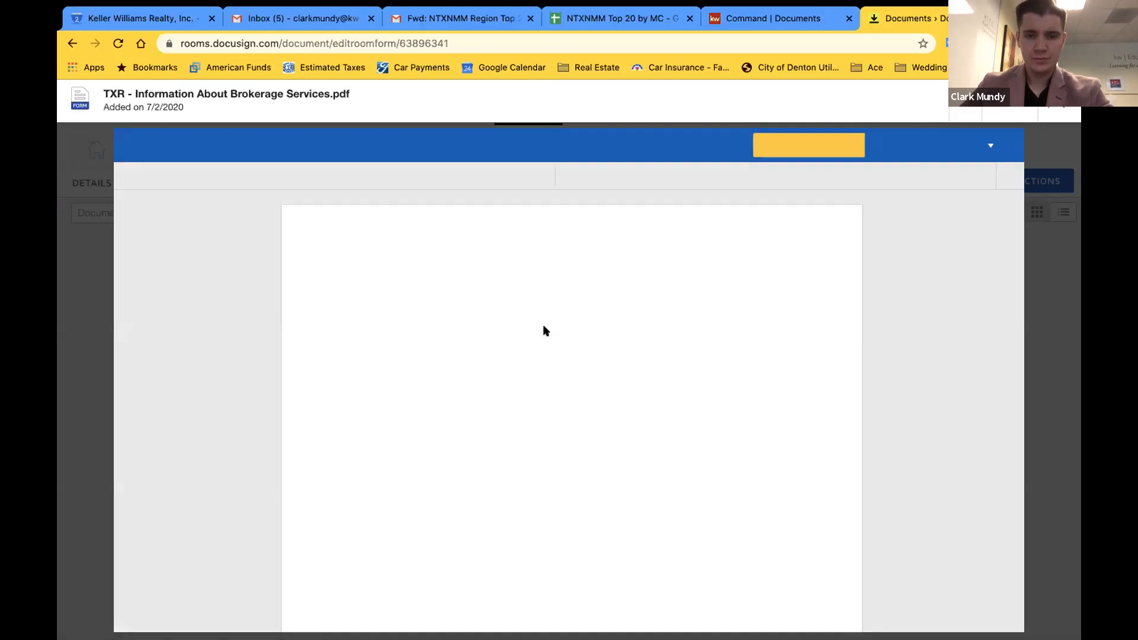
pyautogui.scroll(-2, 545, 330)
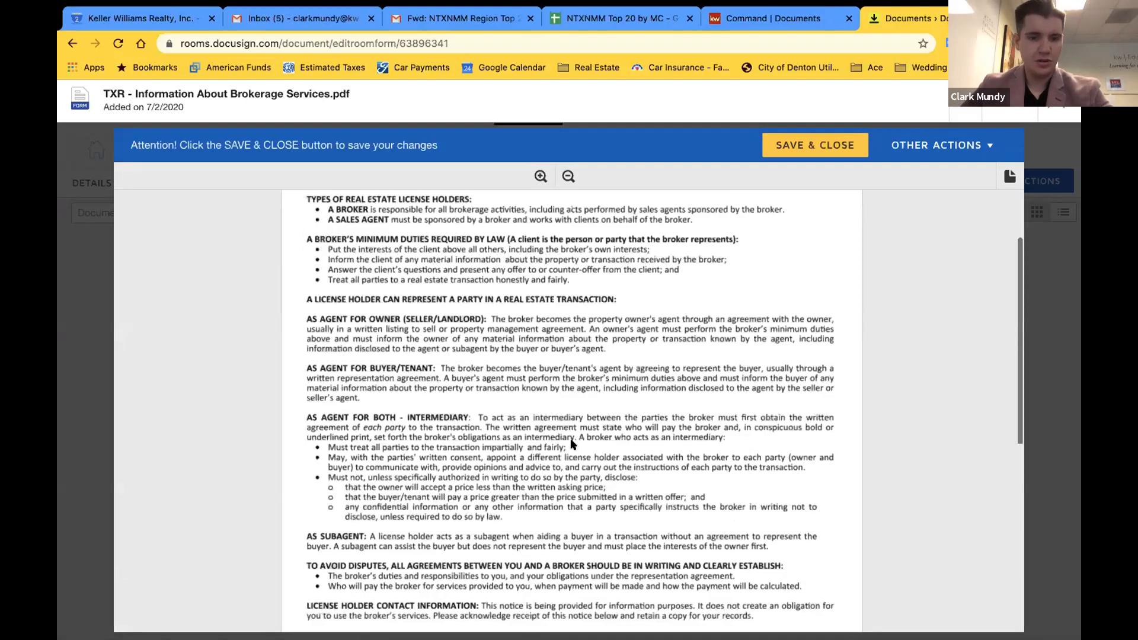
pyautogui.scroll(-4, 573, 443)
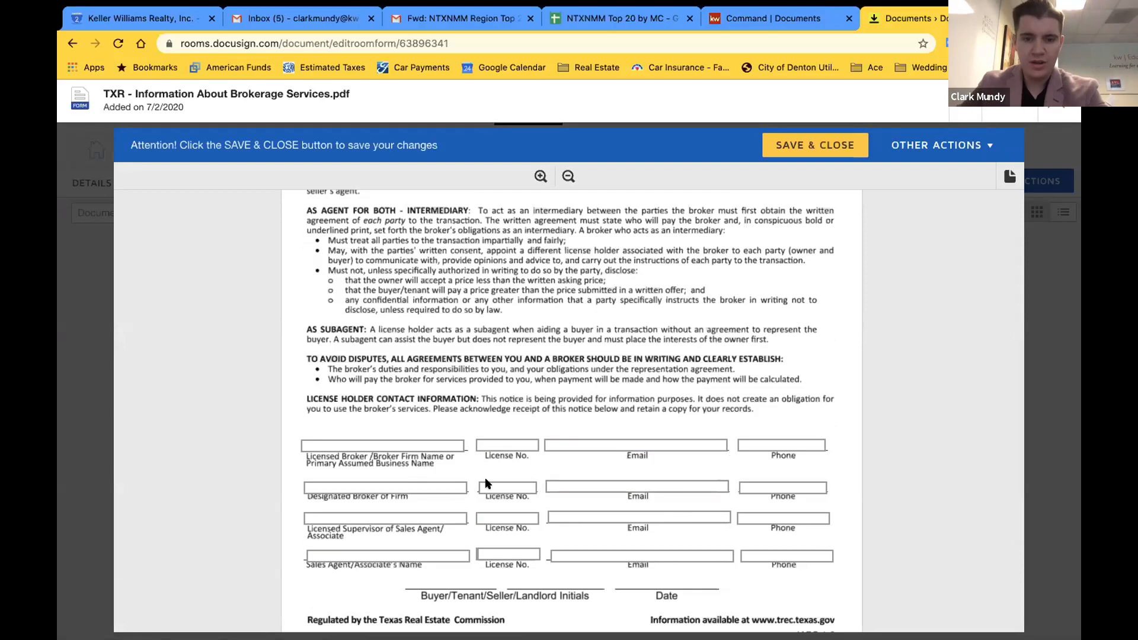
pyautogui.scroll(-3, 598, 408)
pyautogui.click(549, 569)
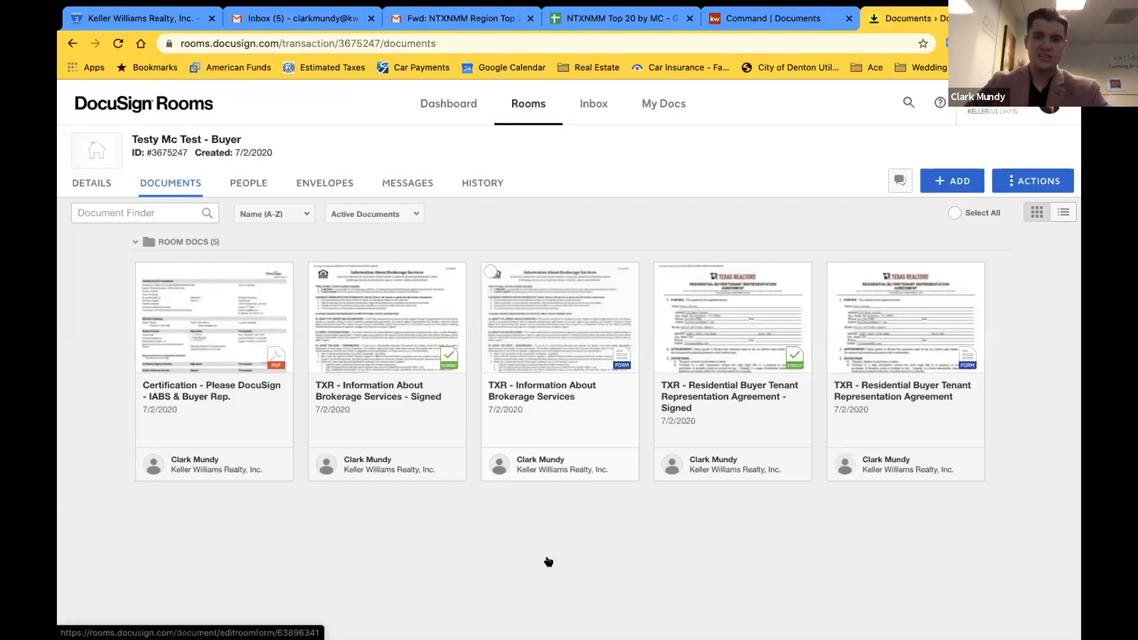
pyautogui.click(492, 273)
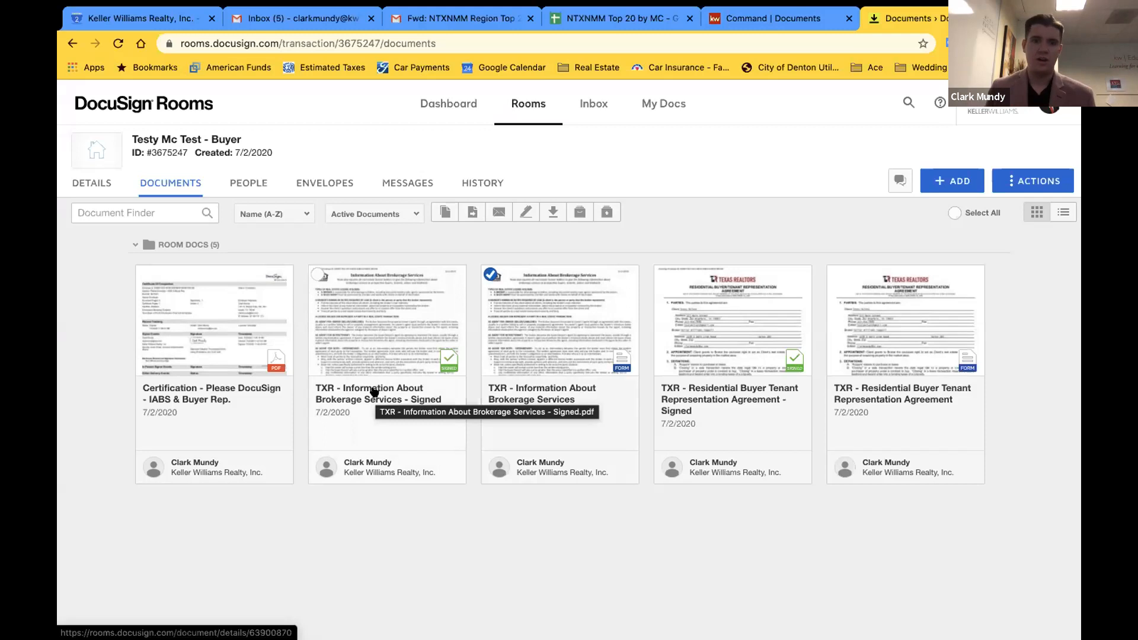
# Uncheck the third room document and switch to the KW Command Documents browser tab
pyautogui.click(486, 272)
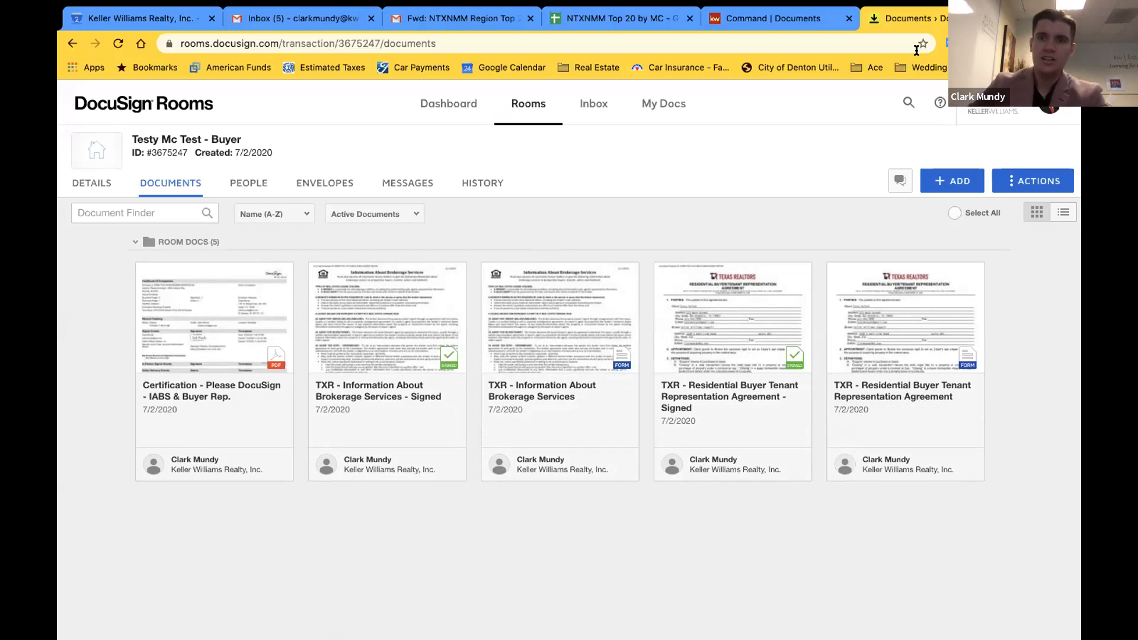
pyautogui.click(795, 20)
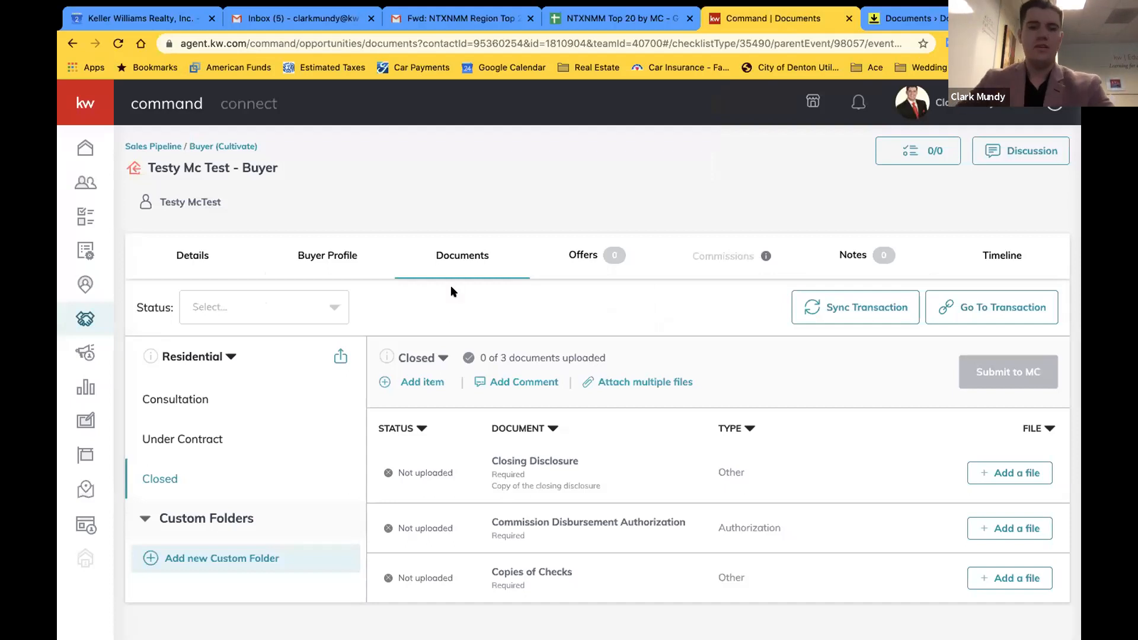
# Reload Command and open the buyer opportunity's Documents tab via All Opportunities
pyautogui.click(116, 42)
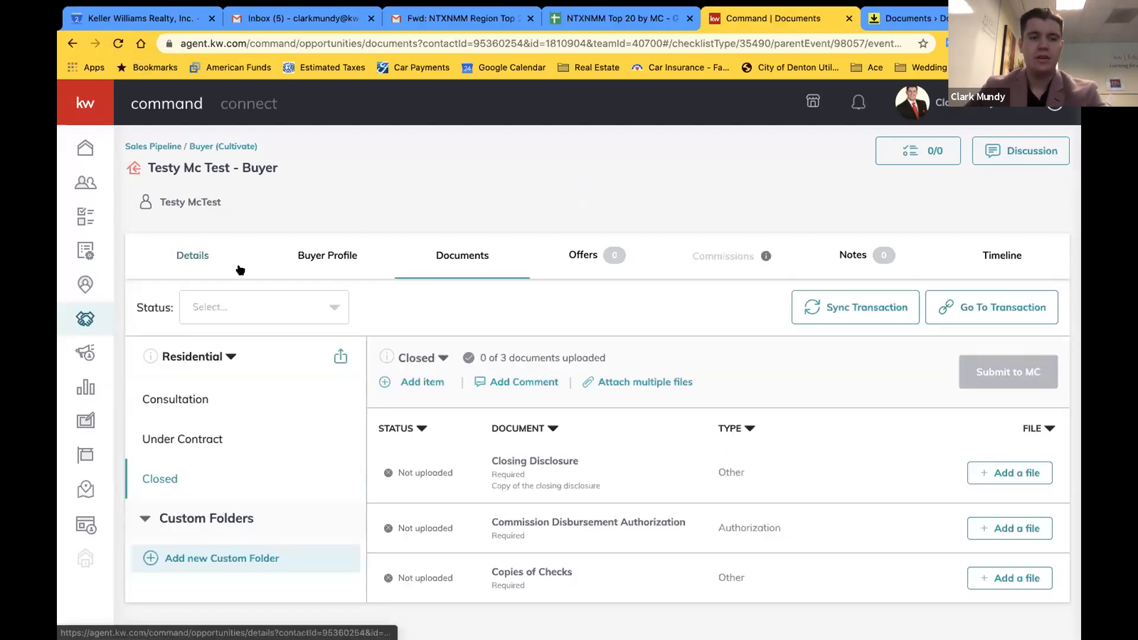
pyautogui.click(88, 320)
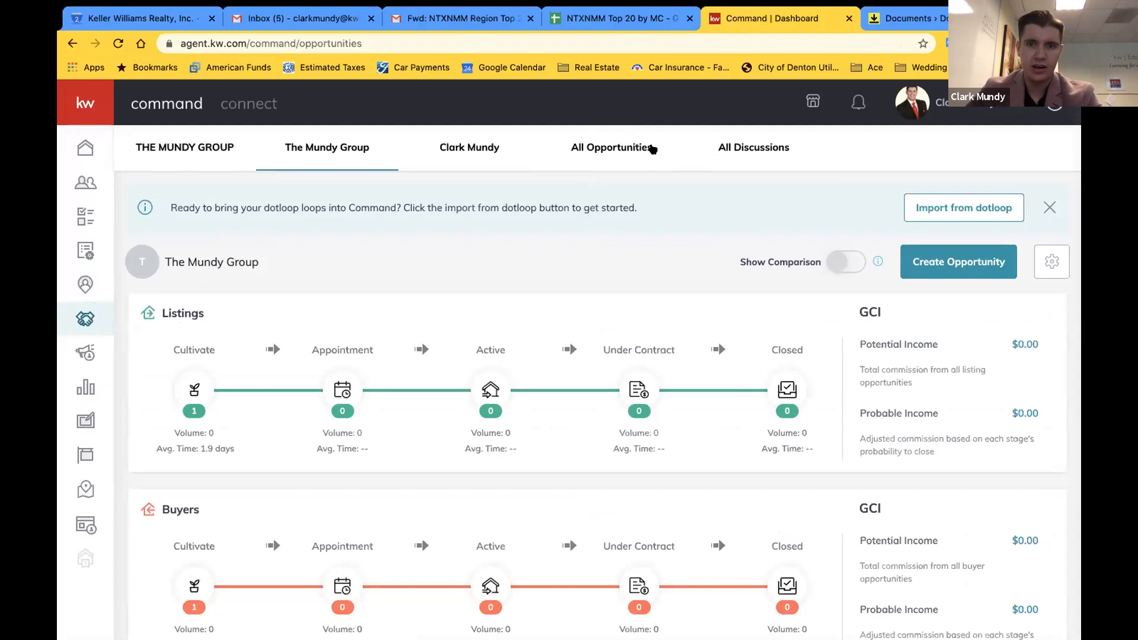
pyautogui.click(599, 149)
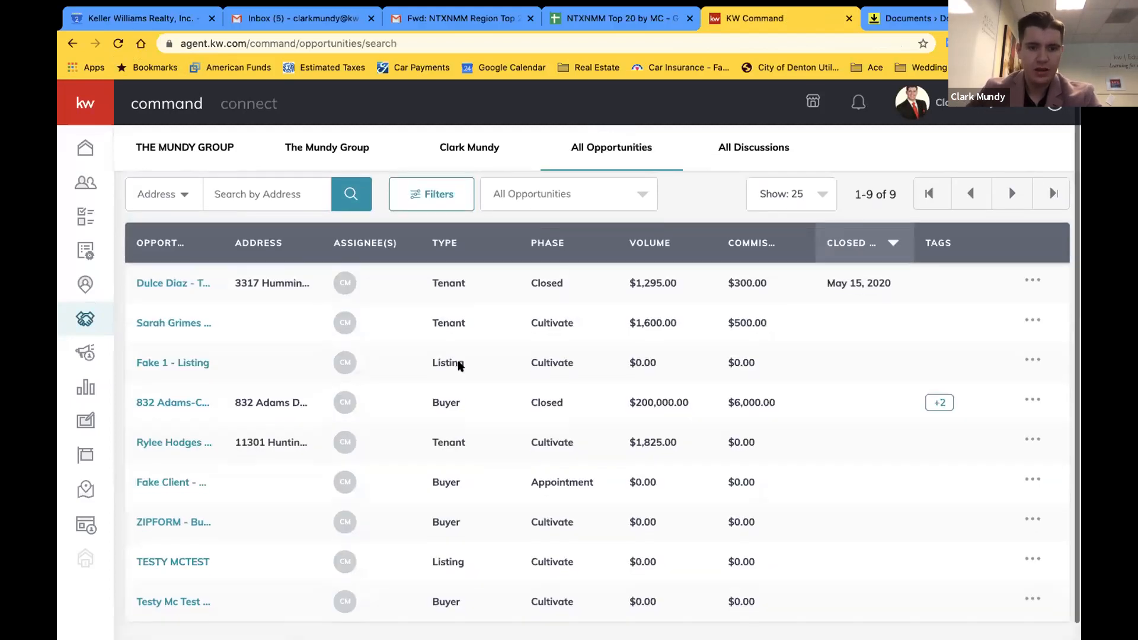
pyautogui.scroll(-1, 460, 366)
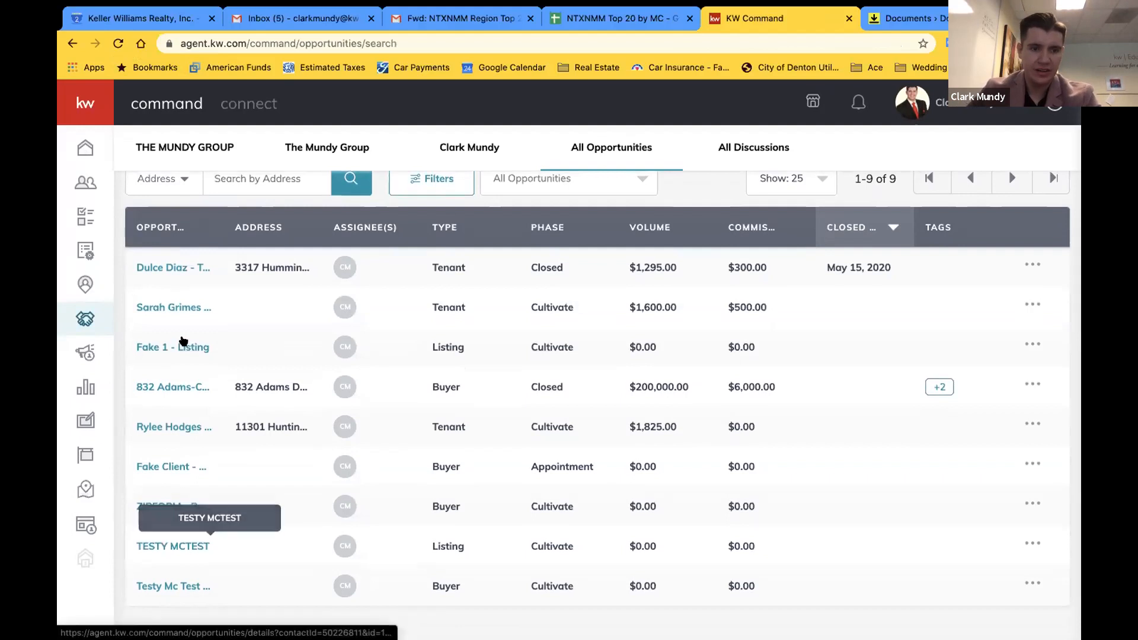
pyautogui.click(181, 587)
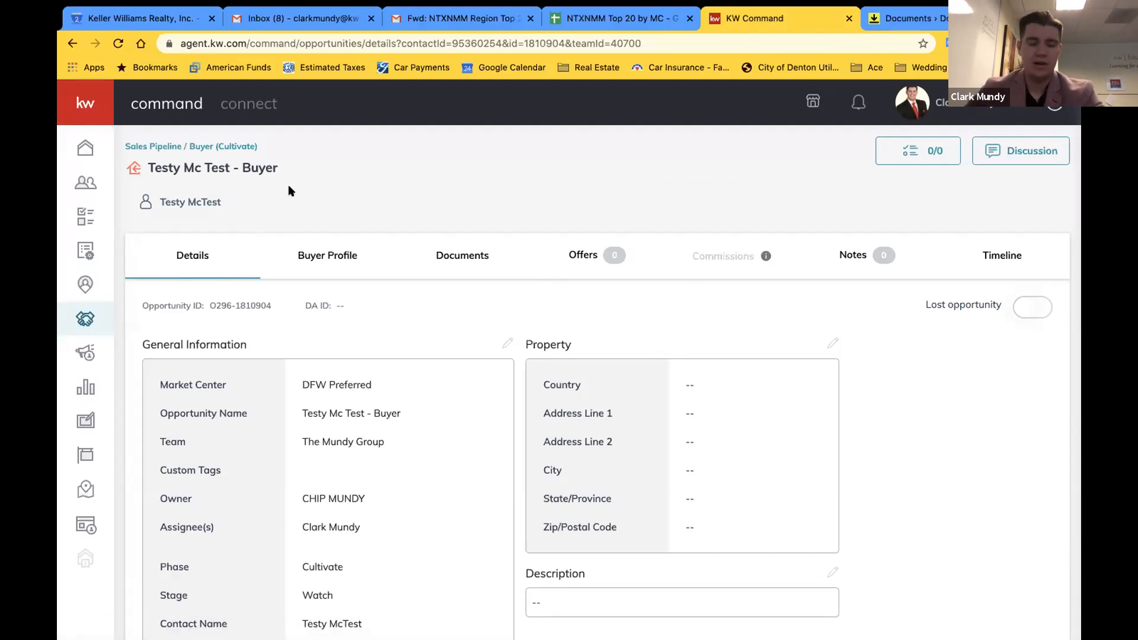
pyautogui.click(453, 256)
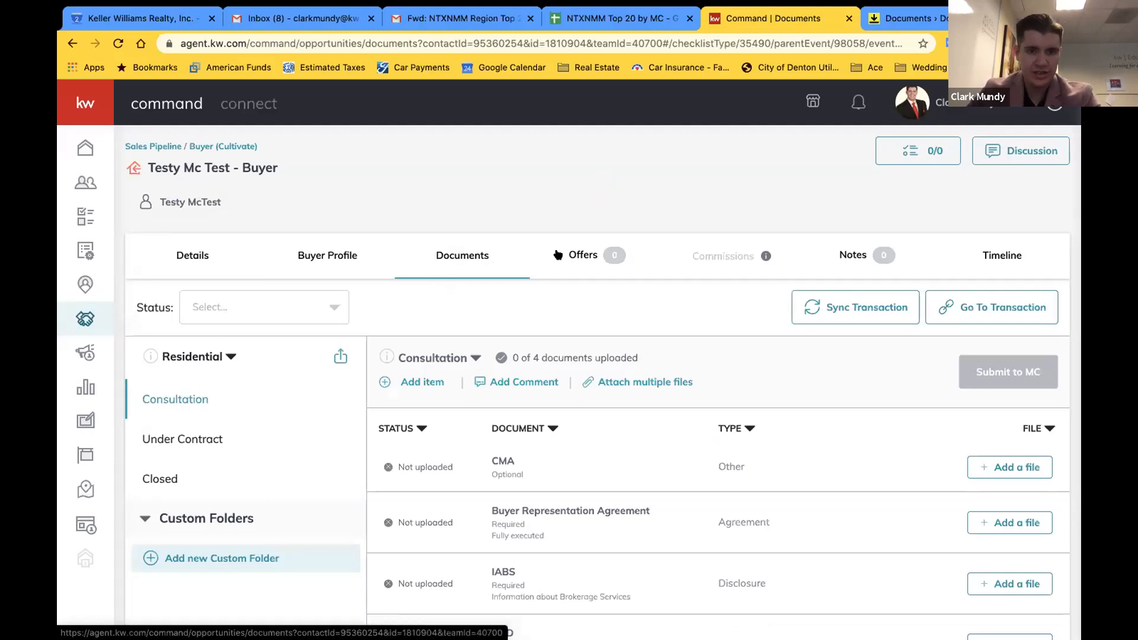
# Start attaching a DocuSign file to the Buyer Representation Agreement checklist item
pyautogui.scroll(-1, 641, 354)
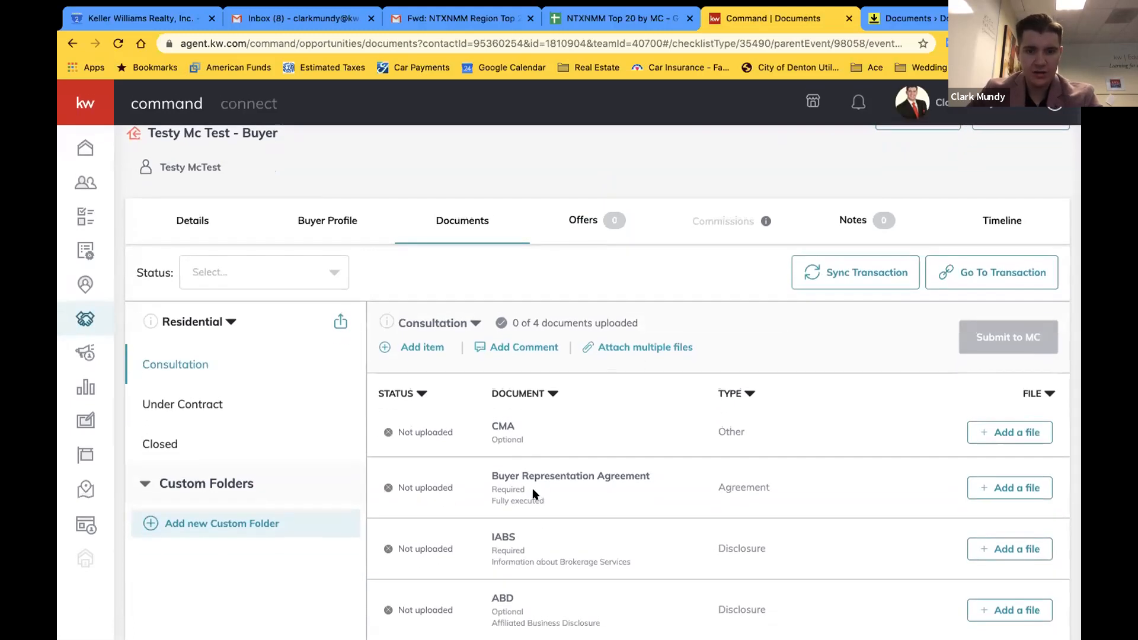
pyautogui.click(1014, 488)
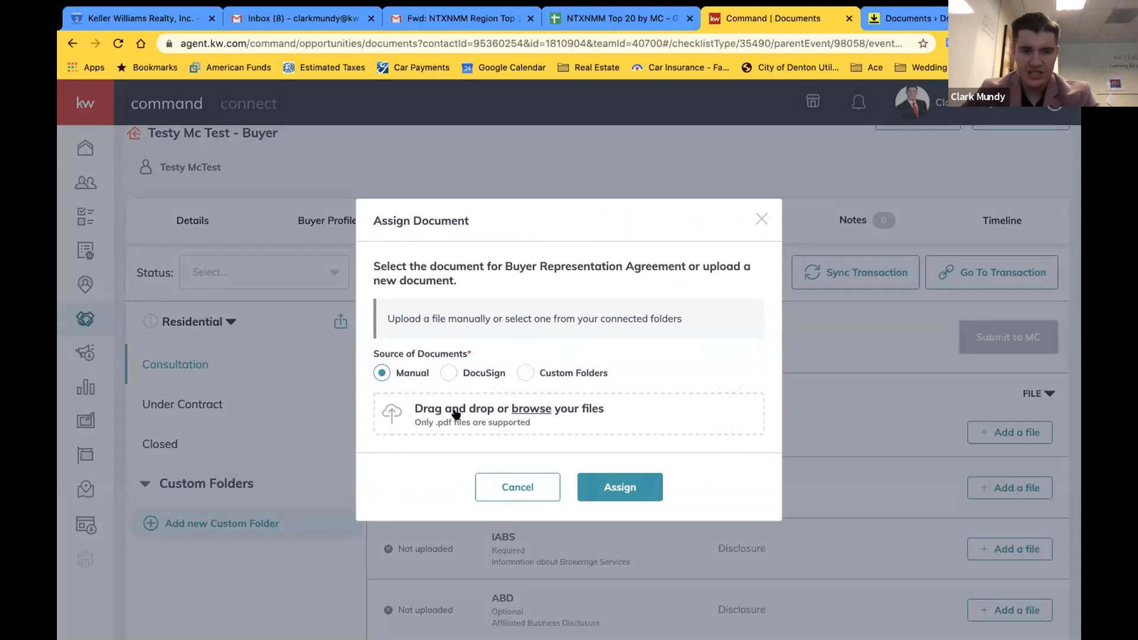
pyautogui.click(448, 372)
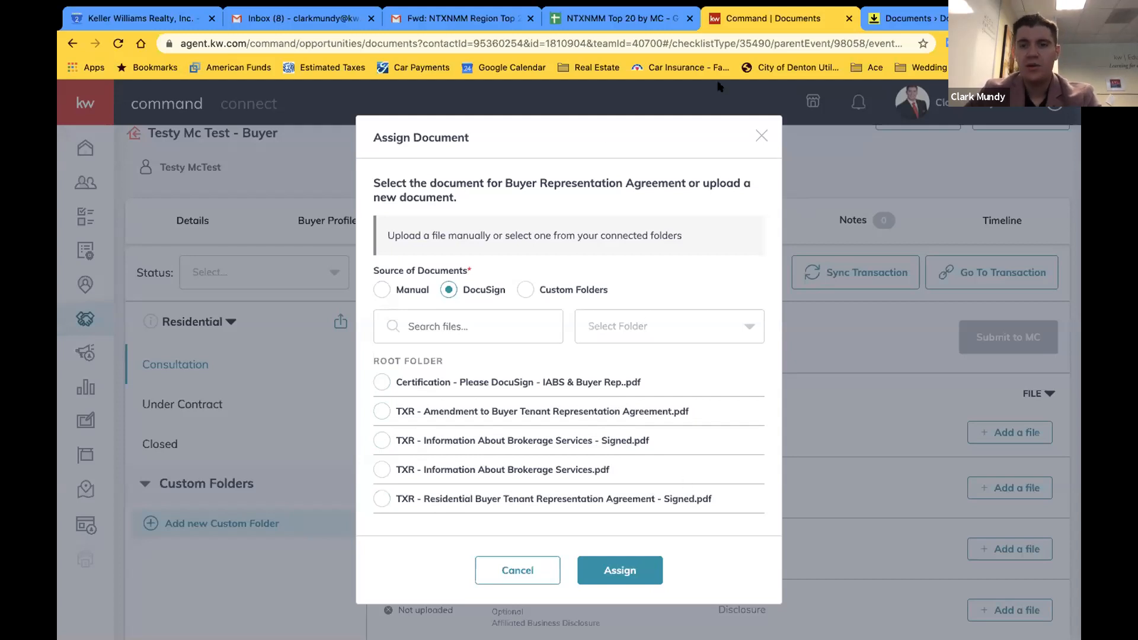
# Cancel the assign dialog and open the signed brokerage services document in DocuSign Rooms
pyautogui.click(897, 20)
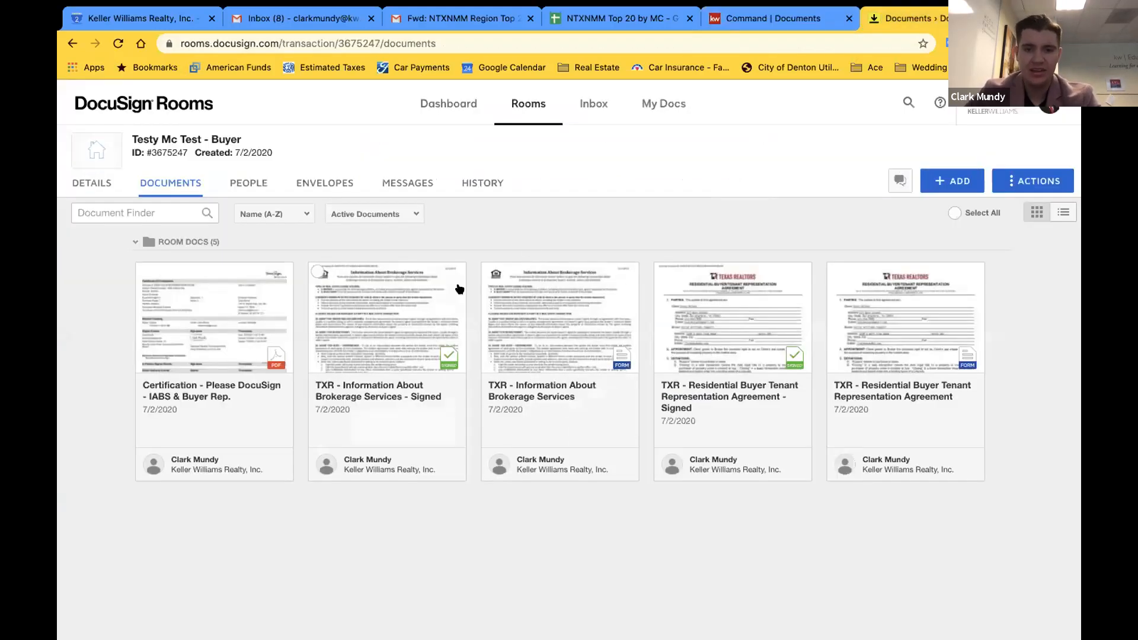
pyautogui.click(792, 18)
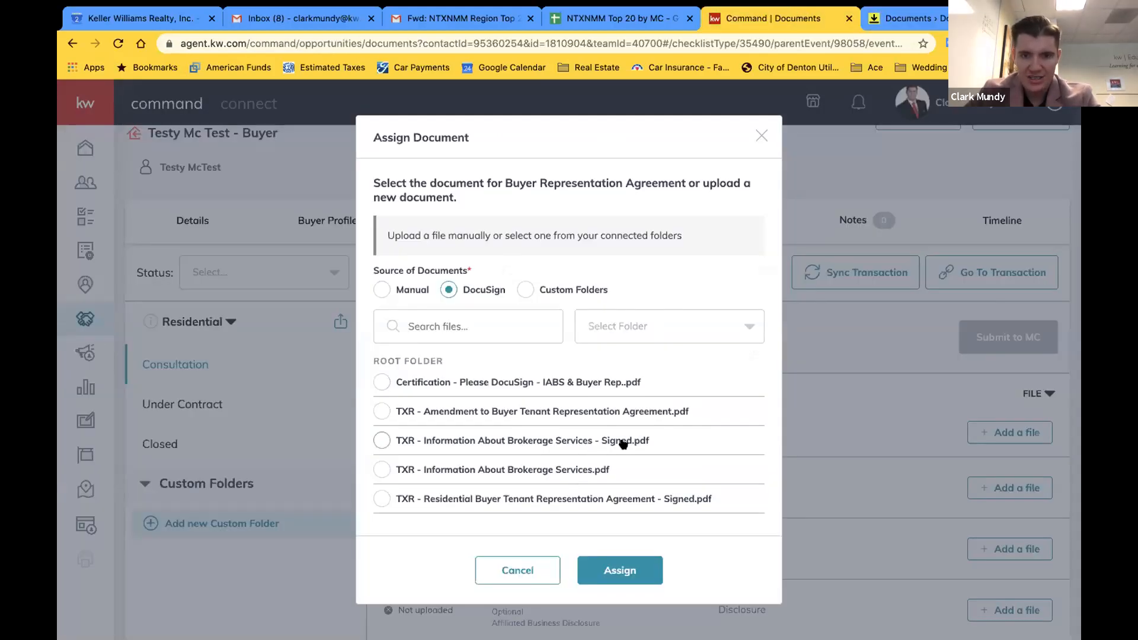
pyautogui.click(511, 575)
pyautogui.click(874, 20)
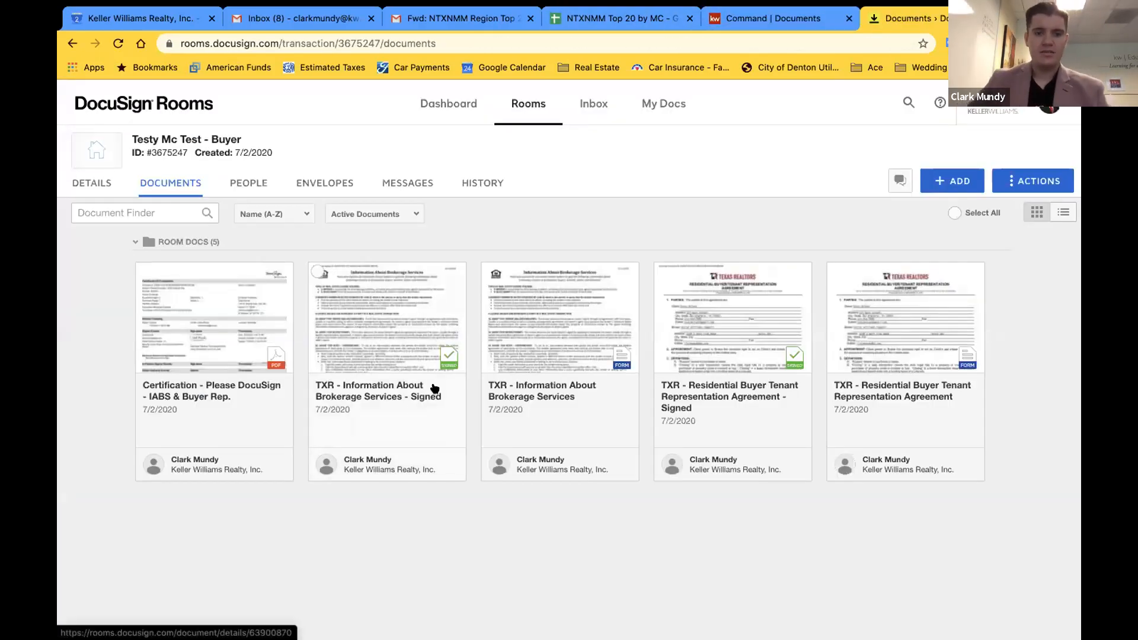
pyautogui.click(397, 322)
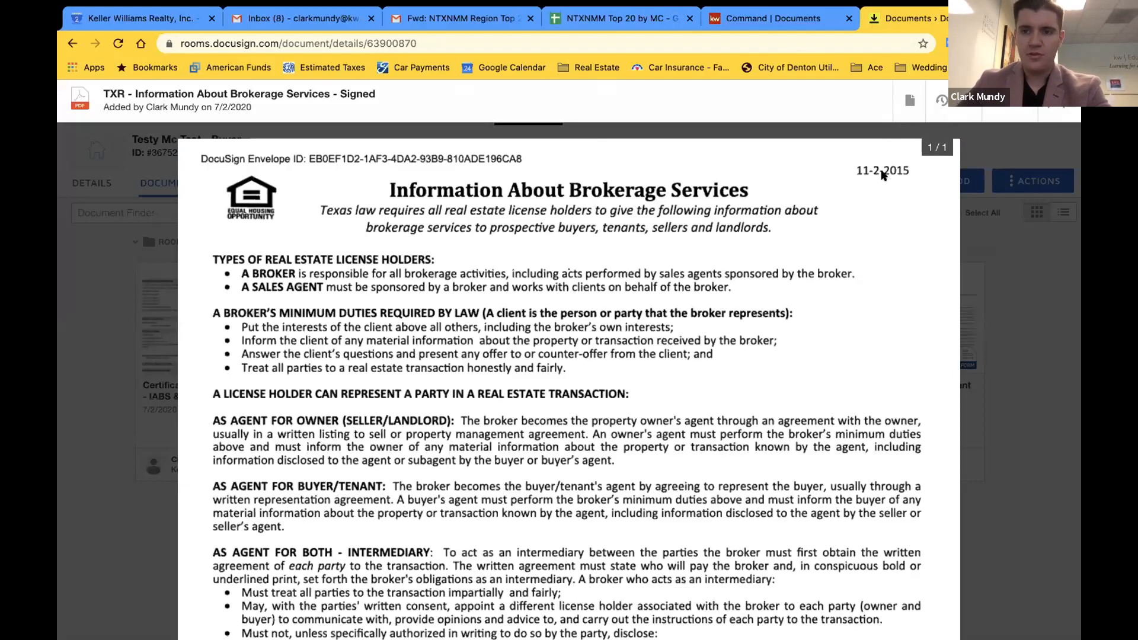
# Rename the signed brokerage services document to 'SIGNED IABS' and close the preview
pyautogui.click(907, 105)
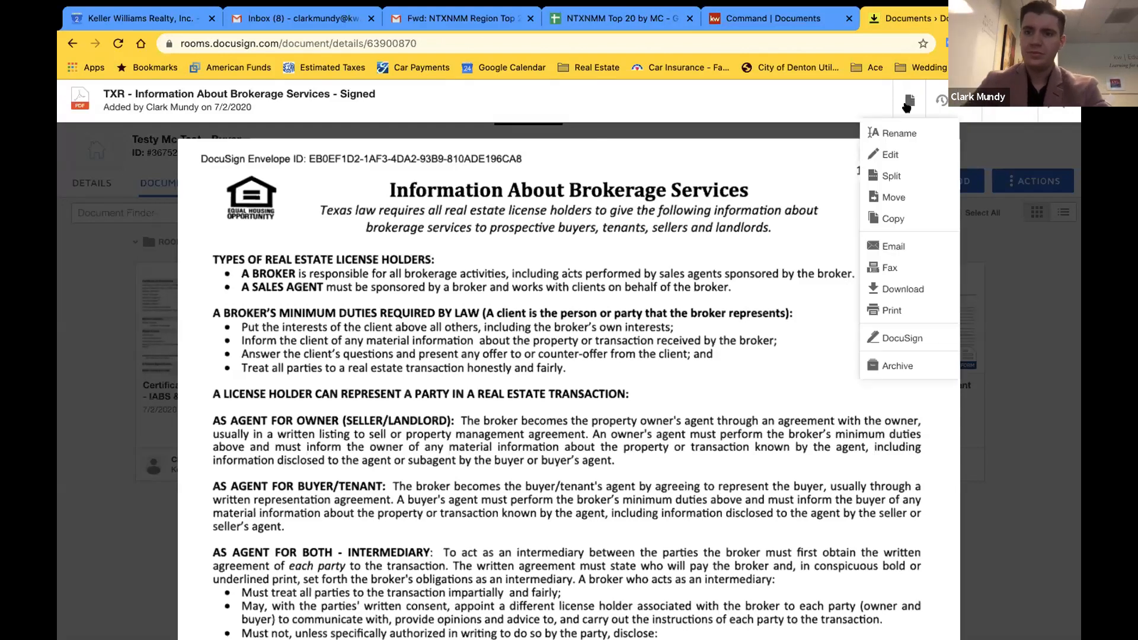
pyautogui.click(899, 132)
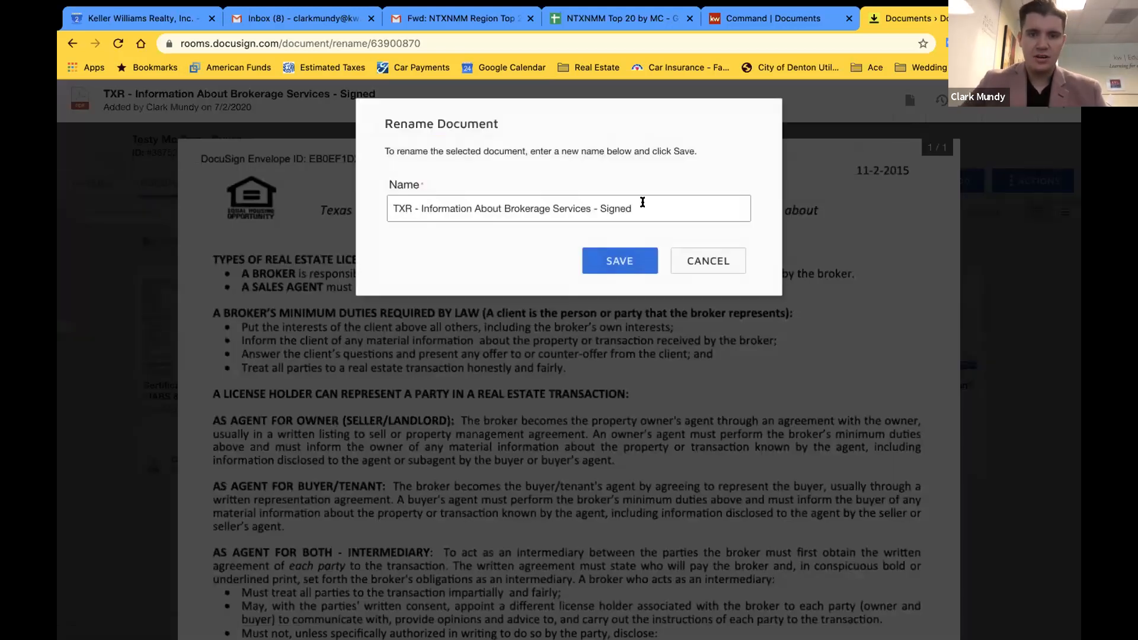
pyautogui.moveTo(642, 203); pyautogui.dragTo(372, 206)
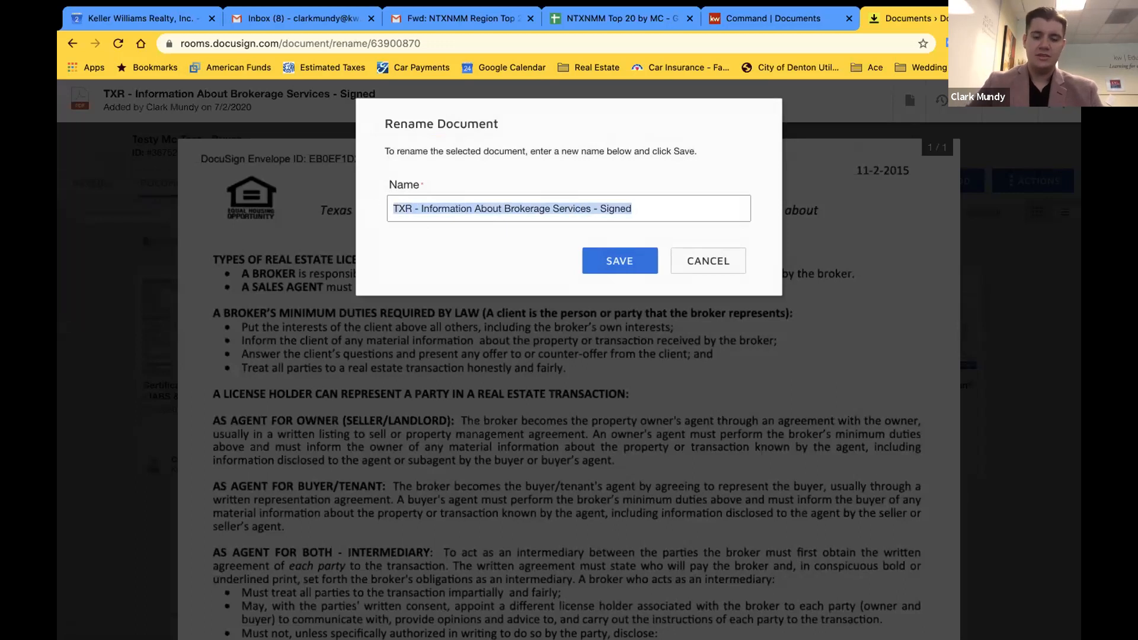
pyautogui.write('SIGNED IABS')
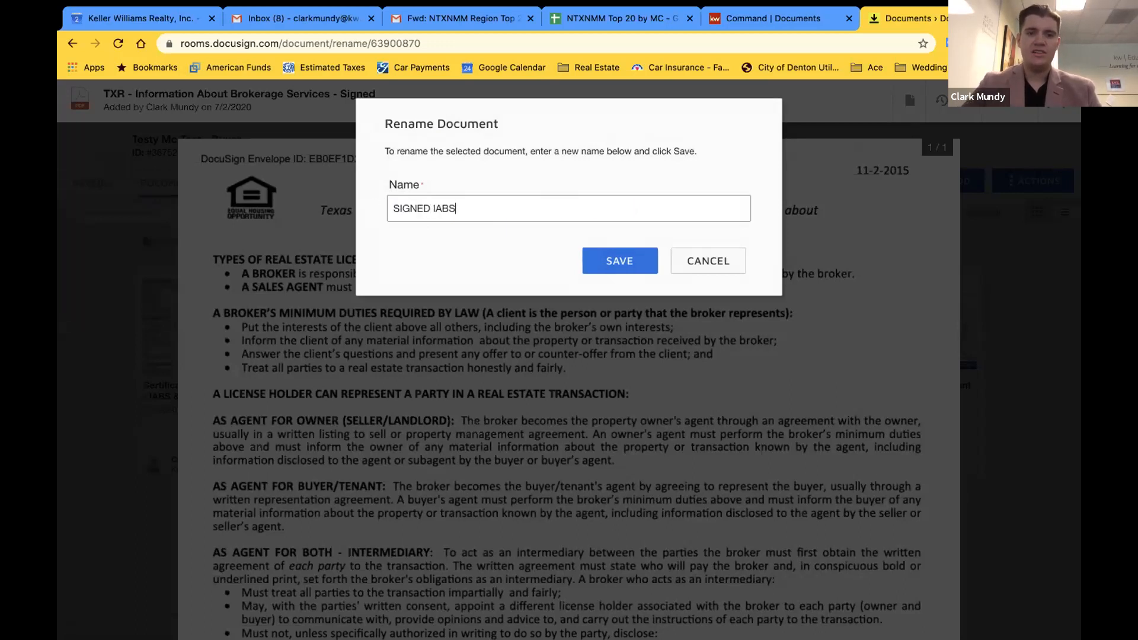
pyautogui.click(602, 261)
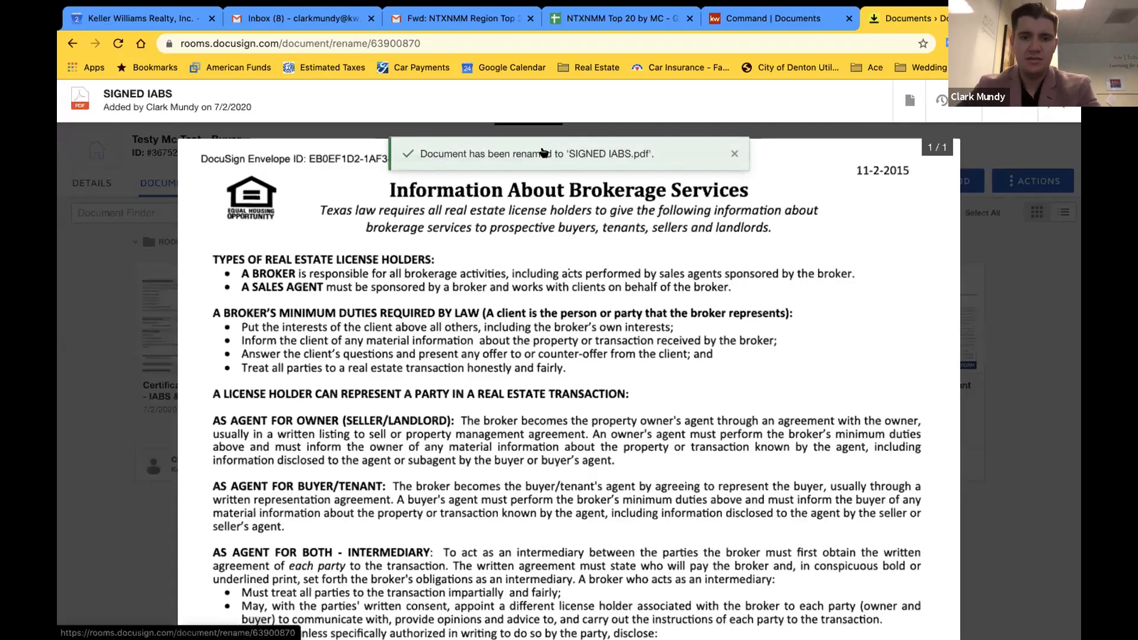
pyautogui.click(1057, 101)
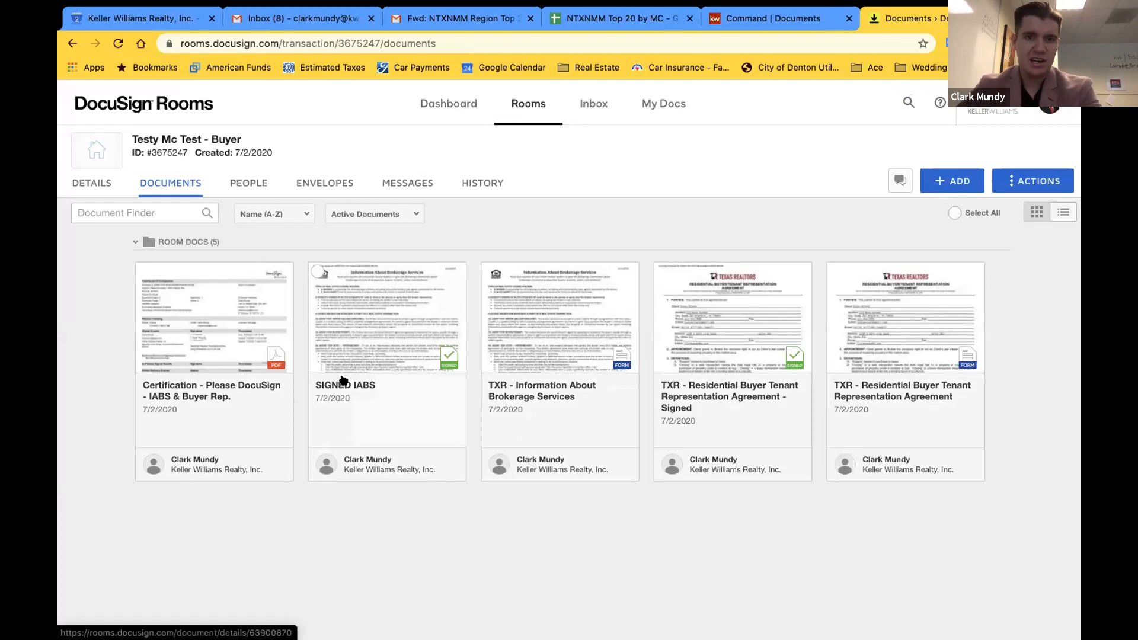
# Back in KW Command, reload and assign SIGNED IABS.pdf from DocuSign to the IABS item
pyautogui.click(786, 20)
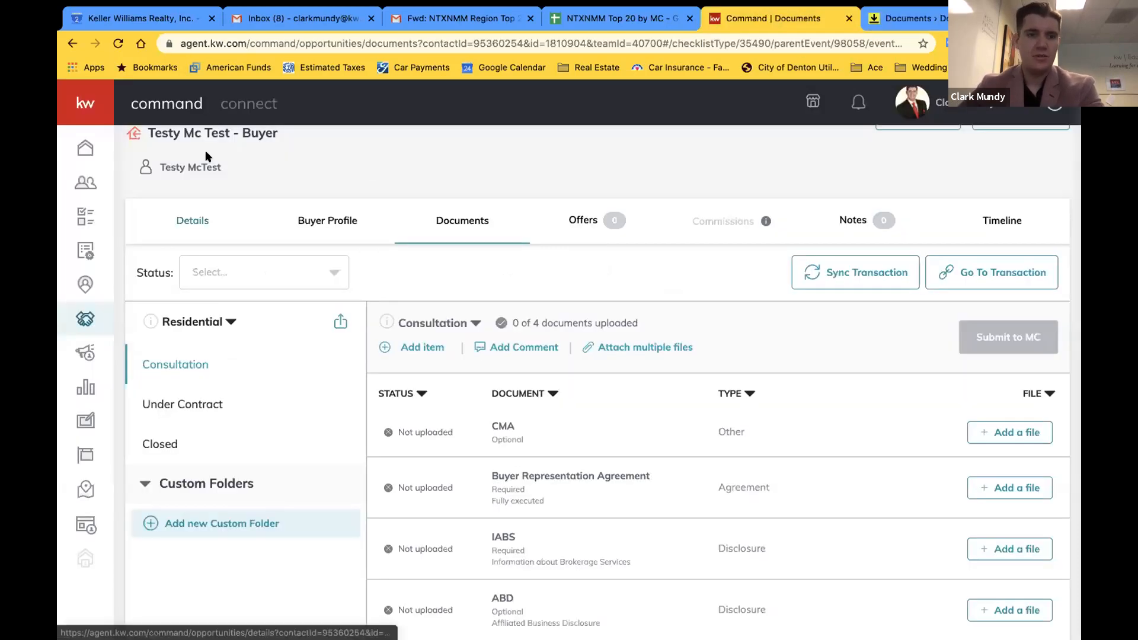
pyautogui.click(119, 44)
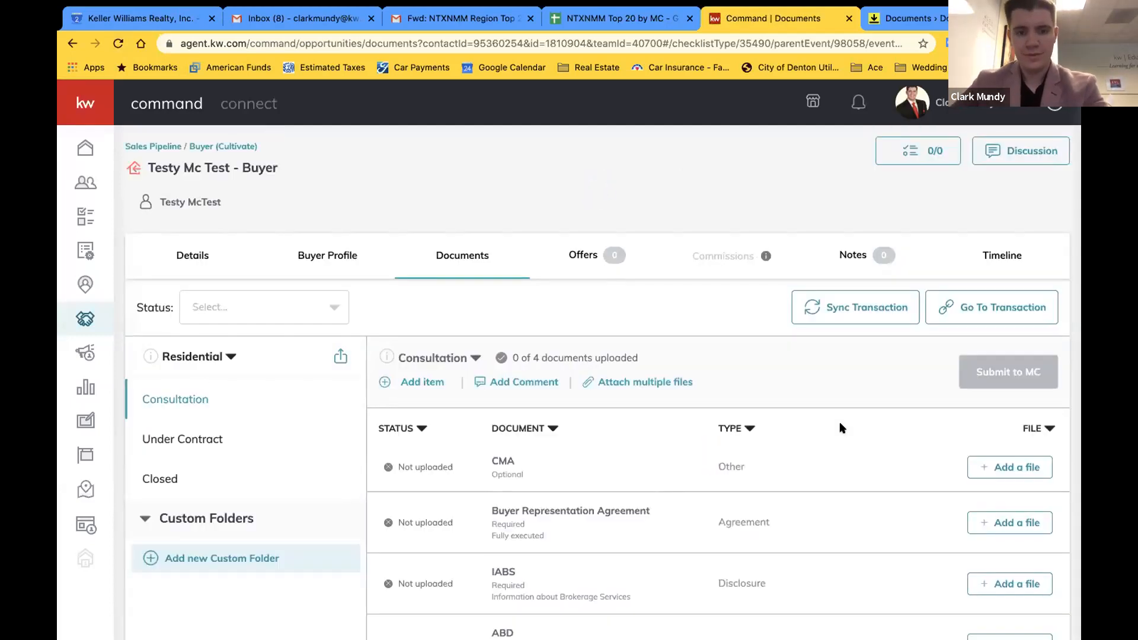
pyautogui.scroll(-1, 842, 428)
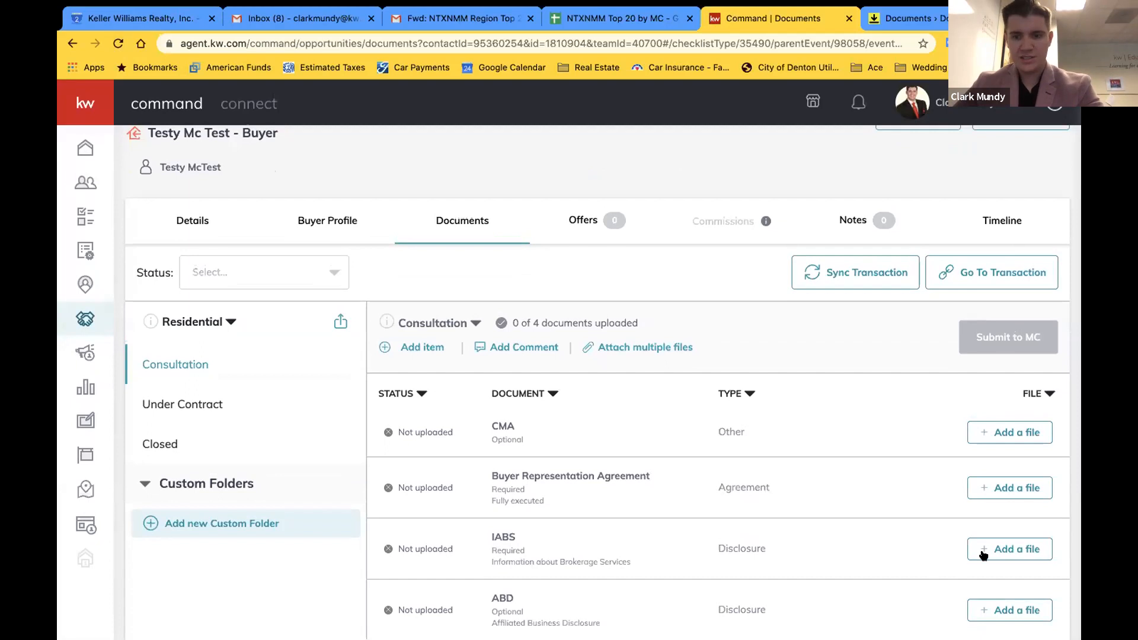
pyautogui.click(1009, 548)
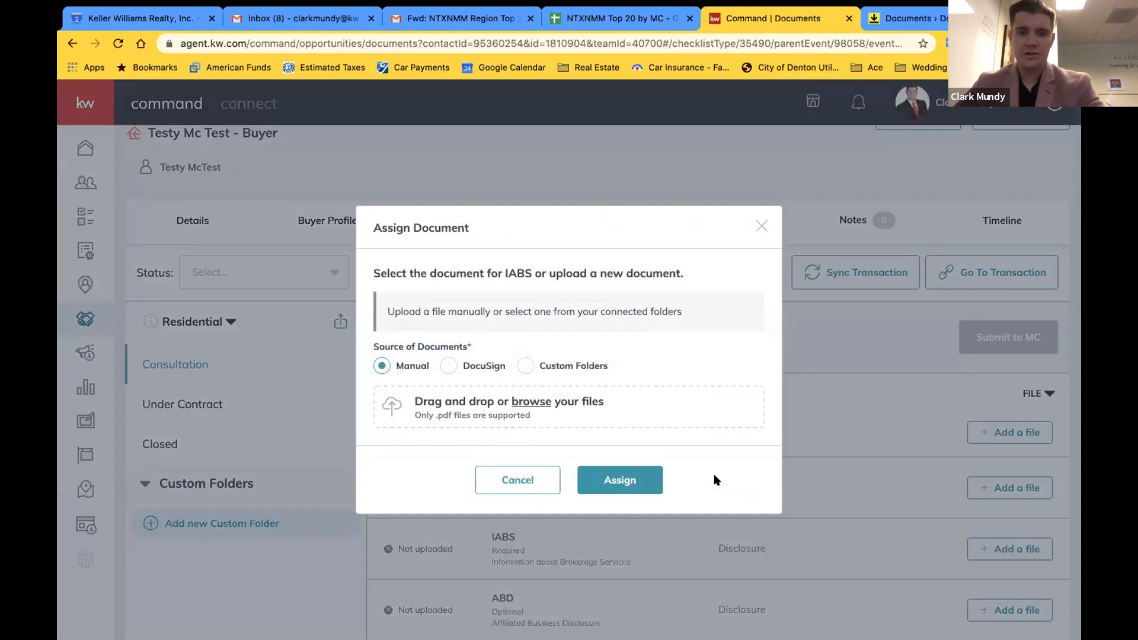
pyautogui.click(449, 366)
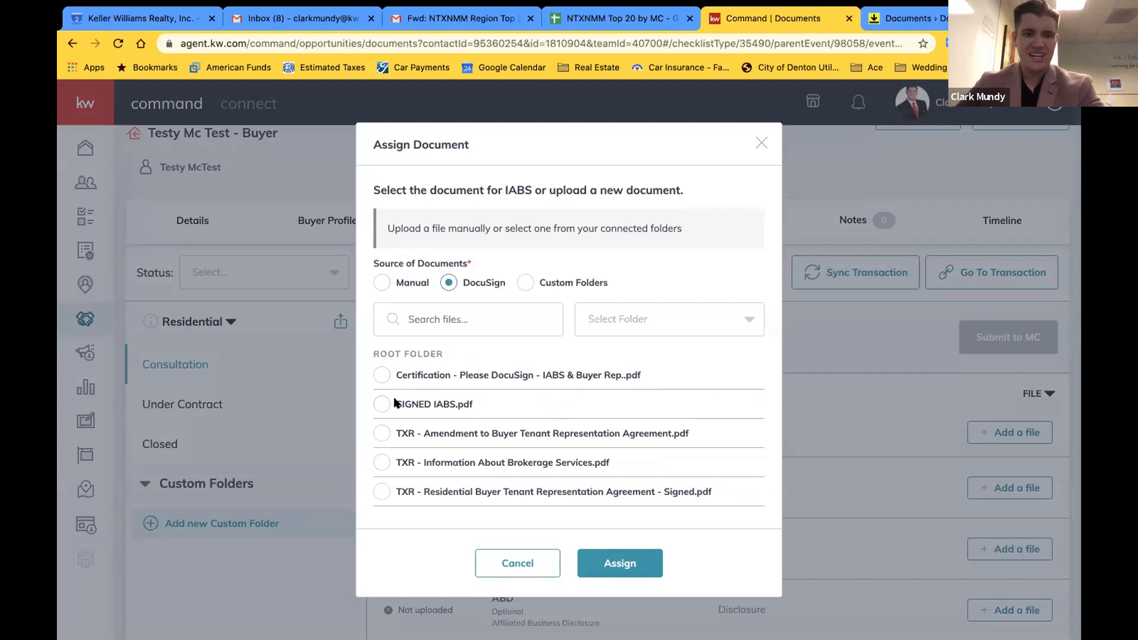
pyautogui.click(381, 404)
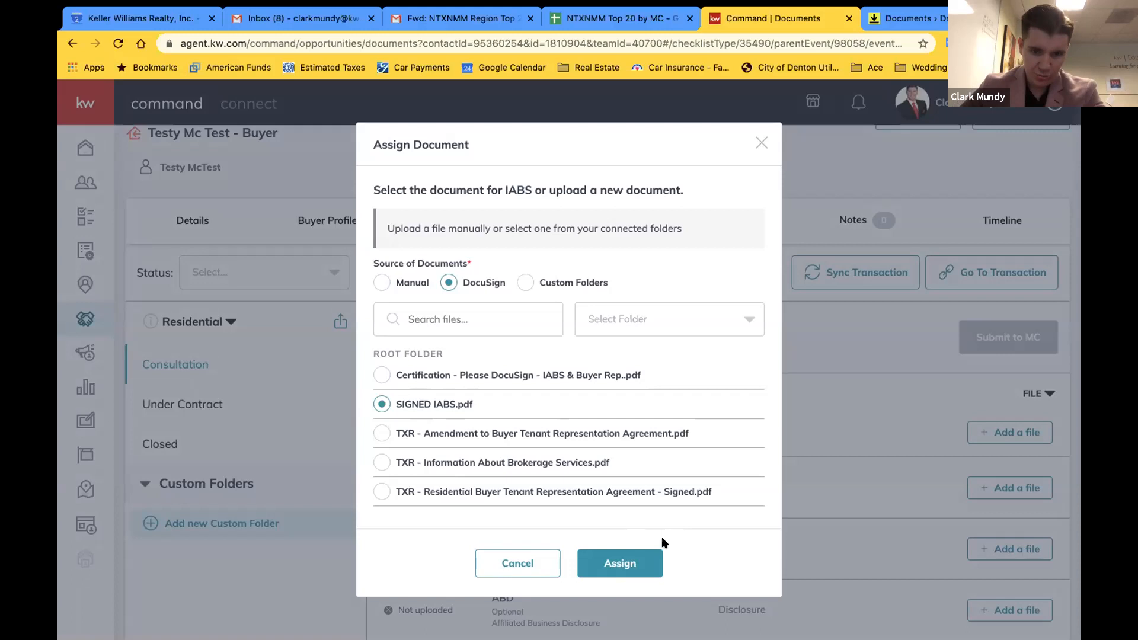
pyautogui.click(622, 557)
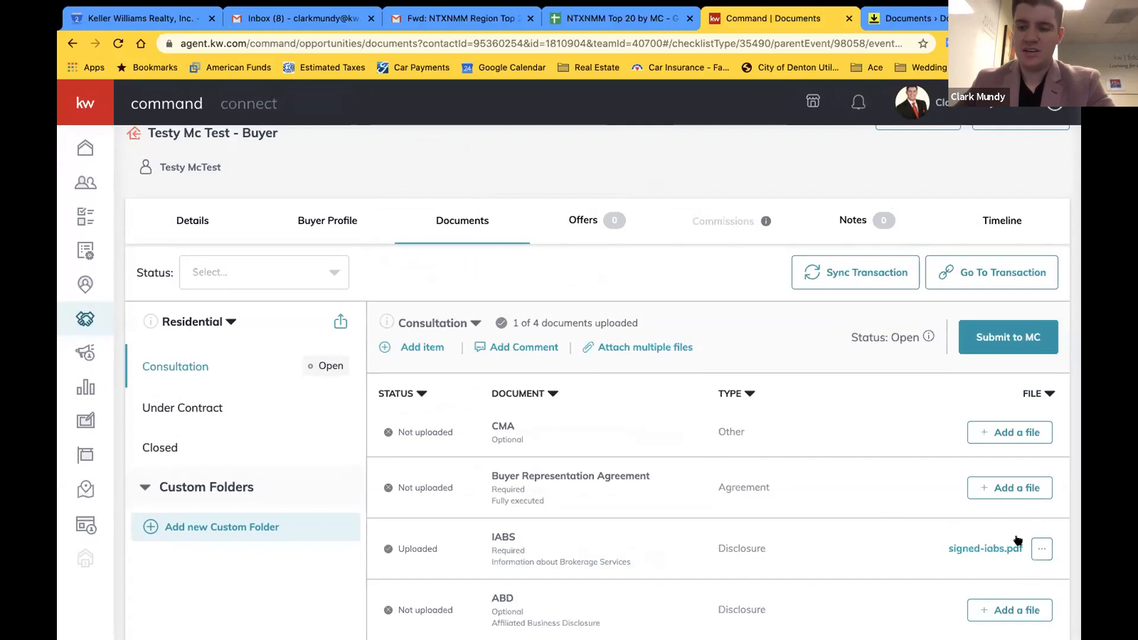
# Browse the Under Contract checklist's 16 documents, then return to the Consultation checklist
pyautogui.click(237, 408)
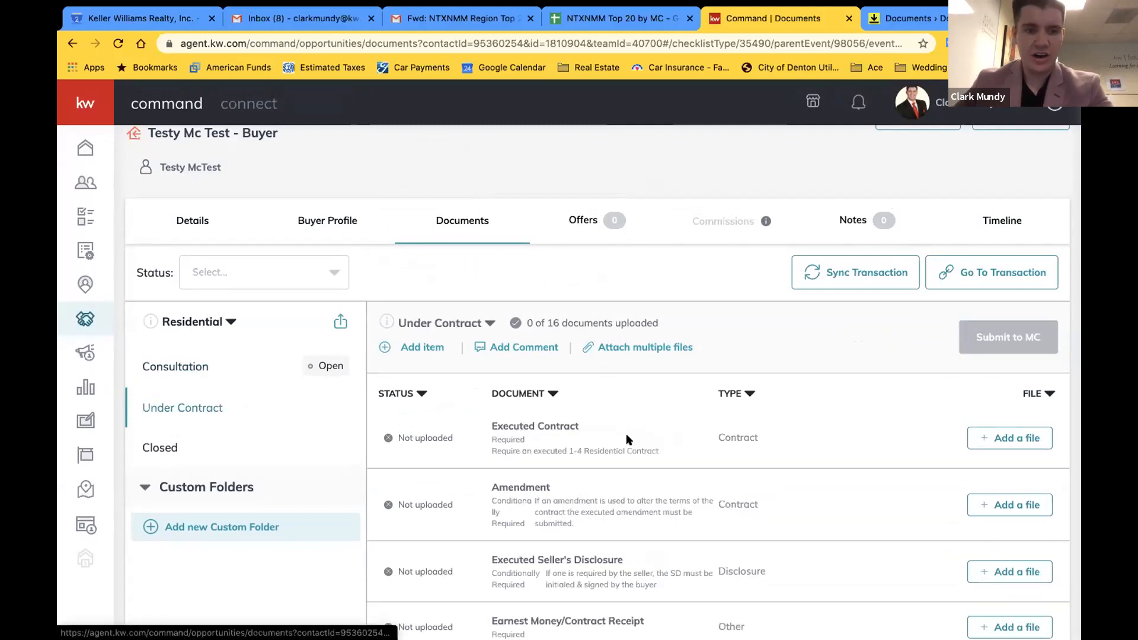
pyautogui.scroll(-3, 626, 432)
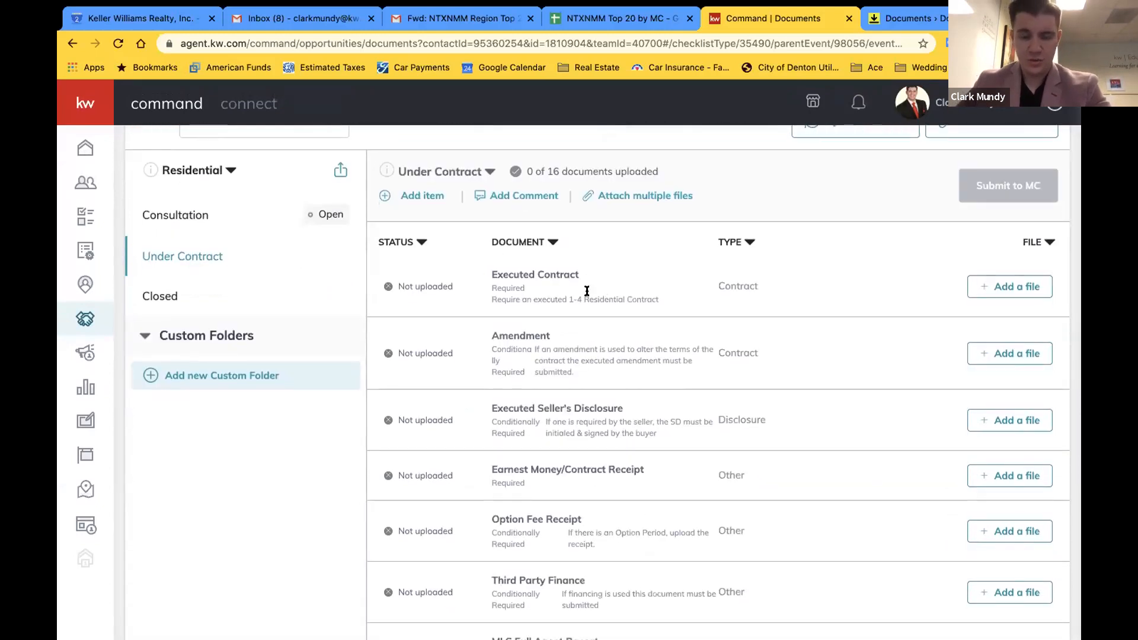
pyautogui.scroll(-2, 614, 331)
pyautogui.scroll(-2, 887, 300)
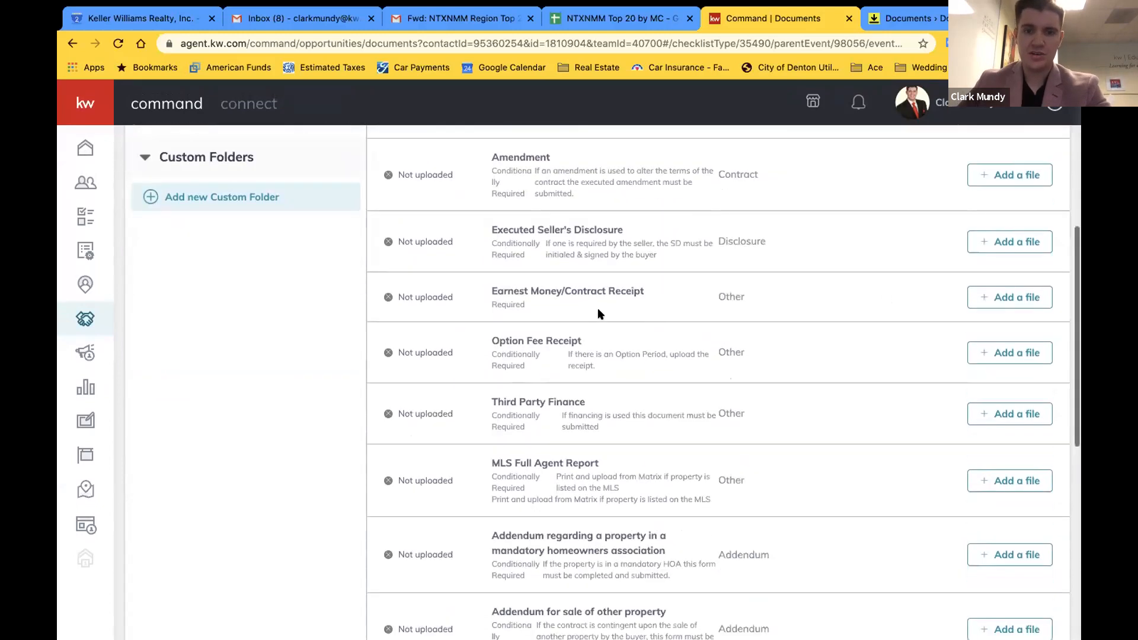
pyautogui.scroll(-3, 667, 340)
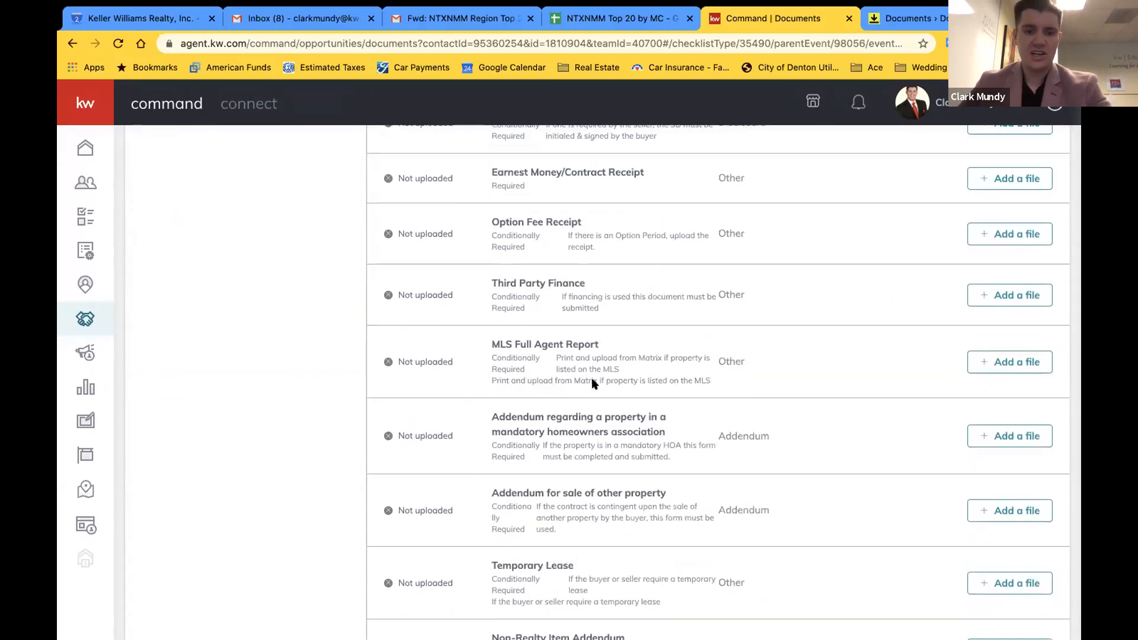
pyautogui.scroll(10, 533, 382)
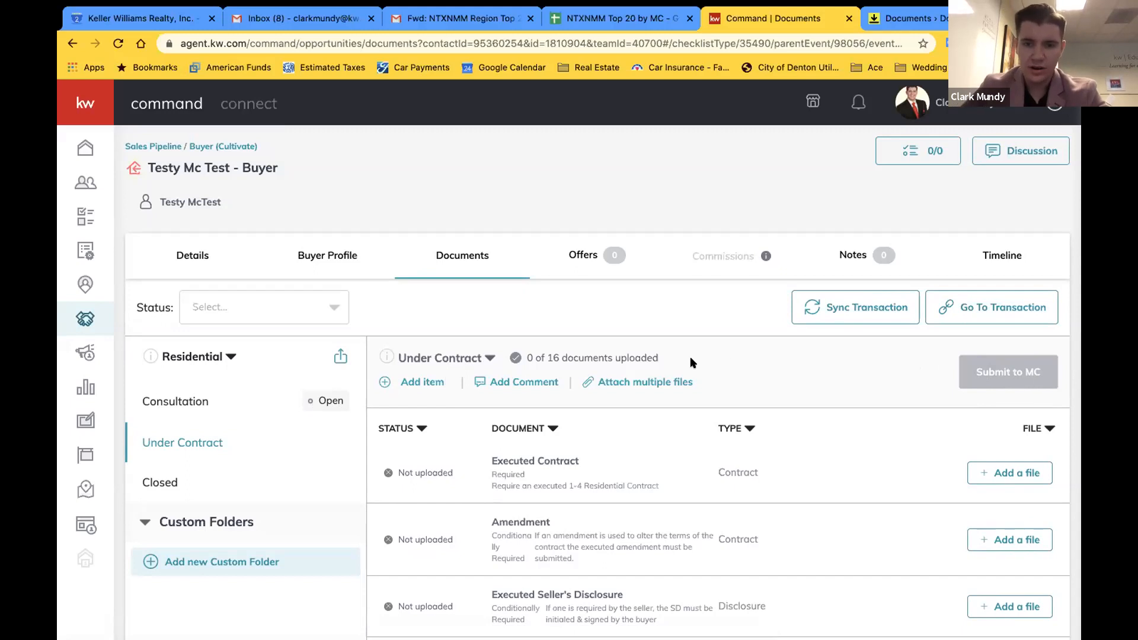
pyautogui.scroll(-1, 690, 362)
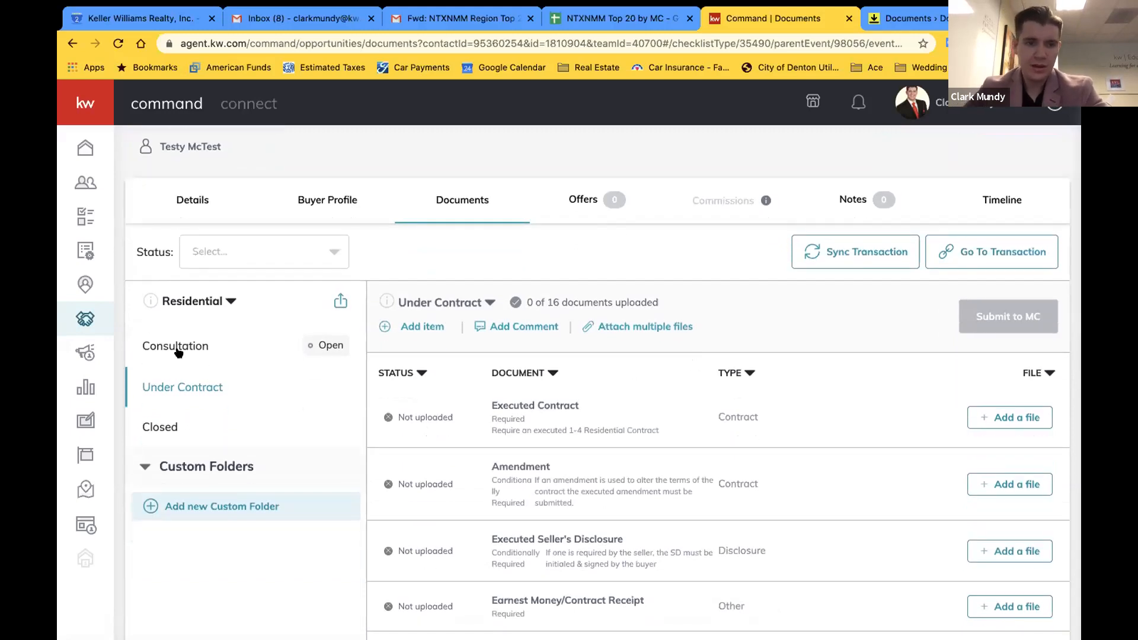
pyautogui.click(178, 349)
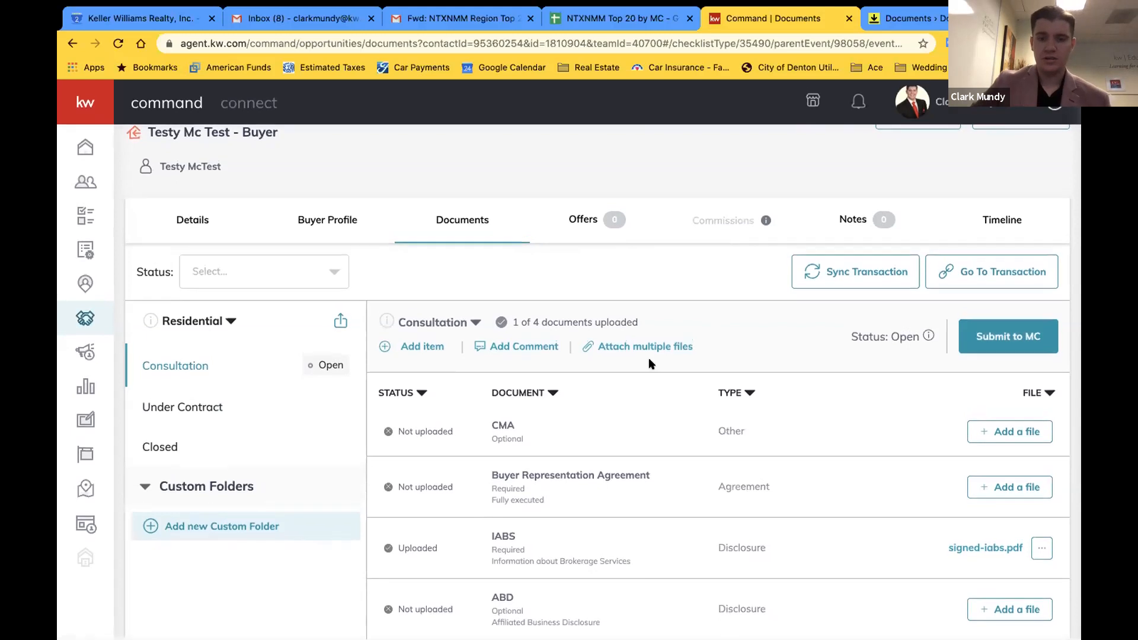
pyautogui.moveTo(497, 486); pyautogui.dragTo(527, 496)
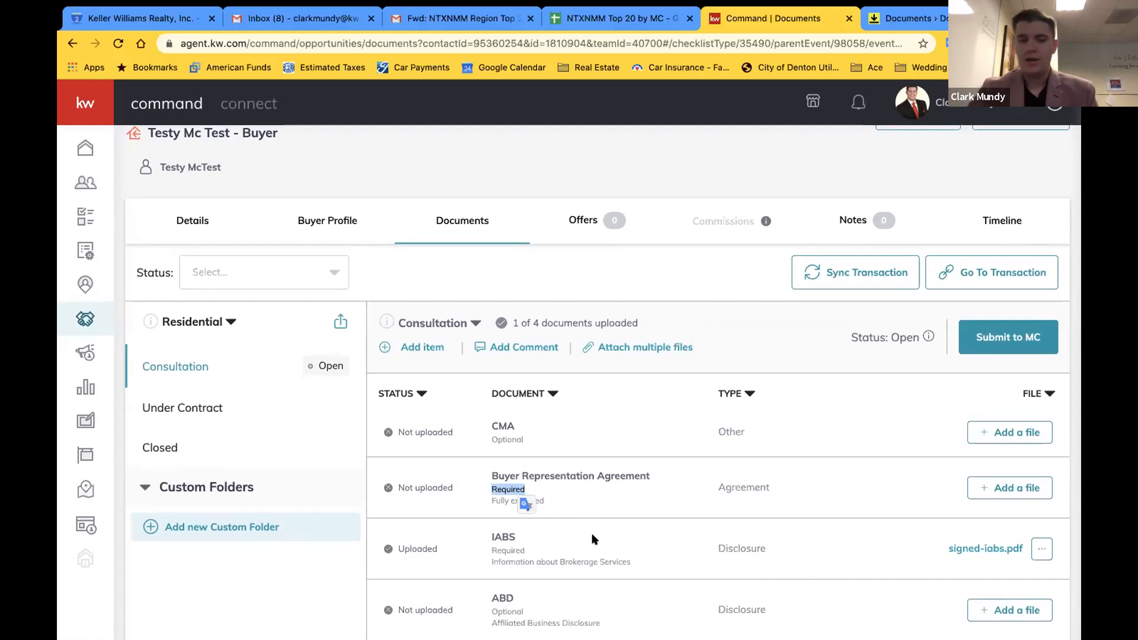
pyautogui.click(598, 422)
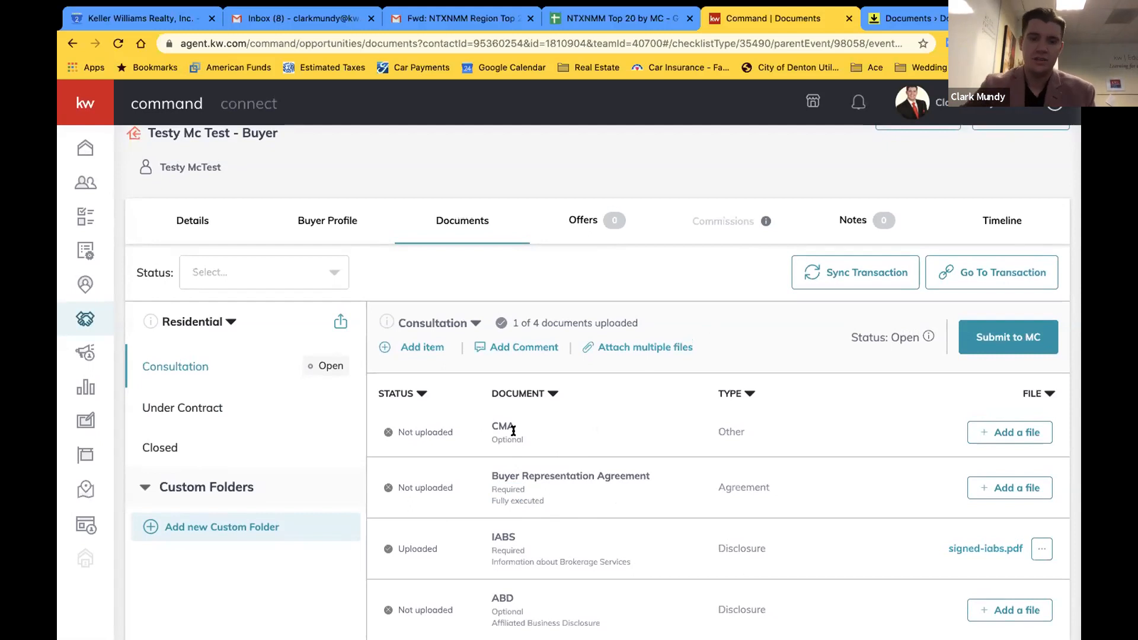
pyautogui.moveTo(482, 485); pyautogui.dragTo(527, 494)
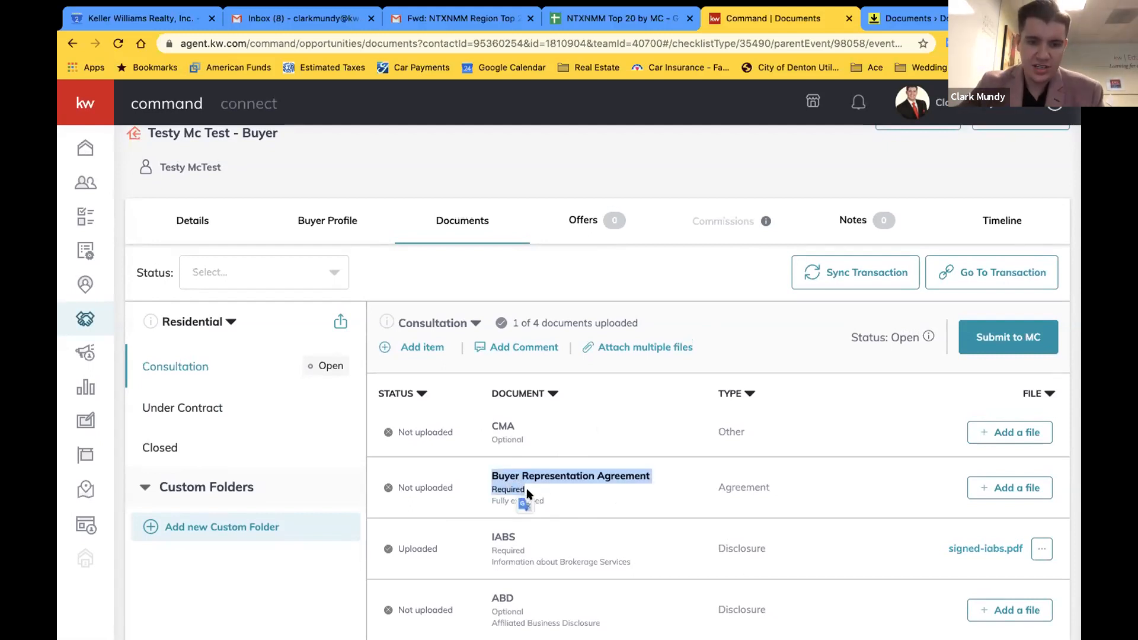
pyautogui.click(194, 407)
pyautogui.scroll(-2, 531, 414)
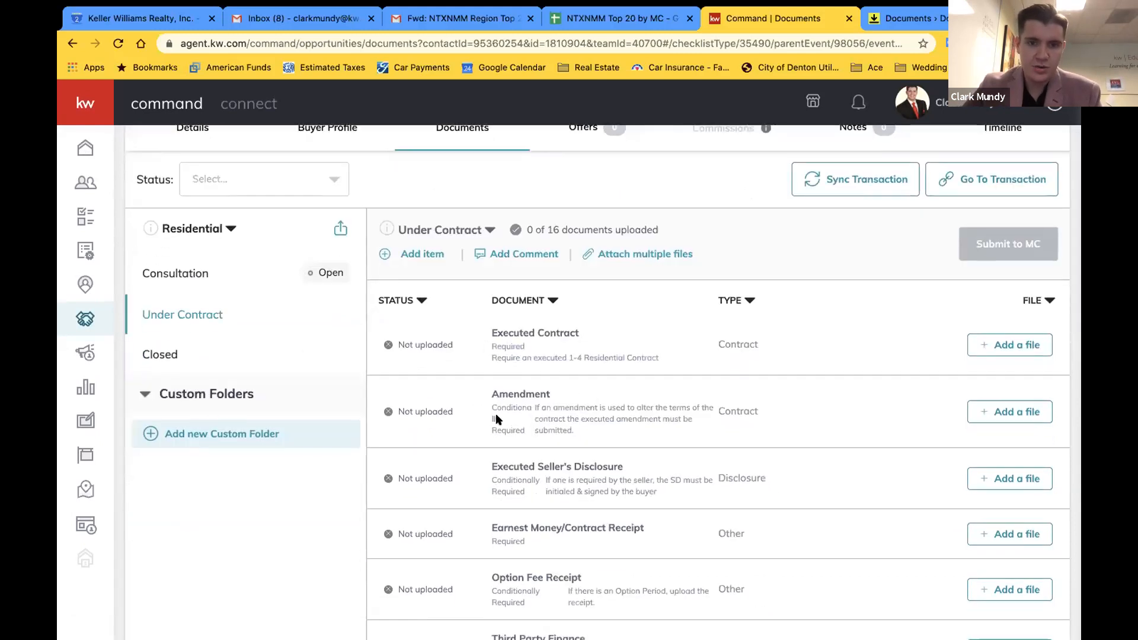
pyautogui.scroll(-1, 501, 409)
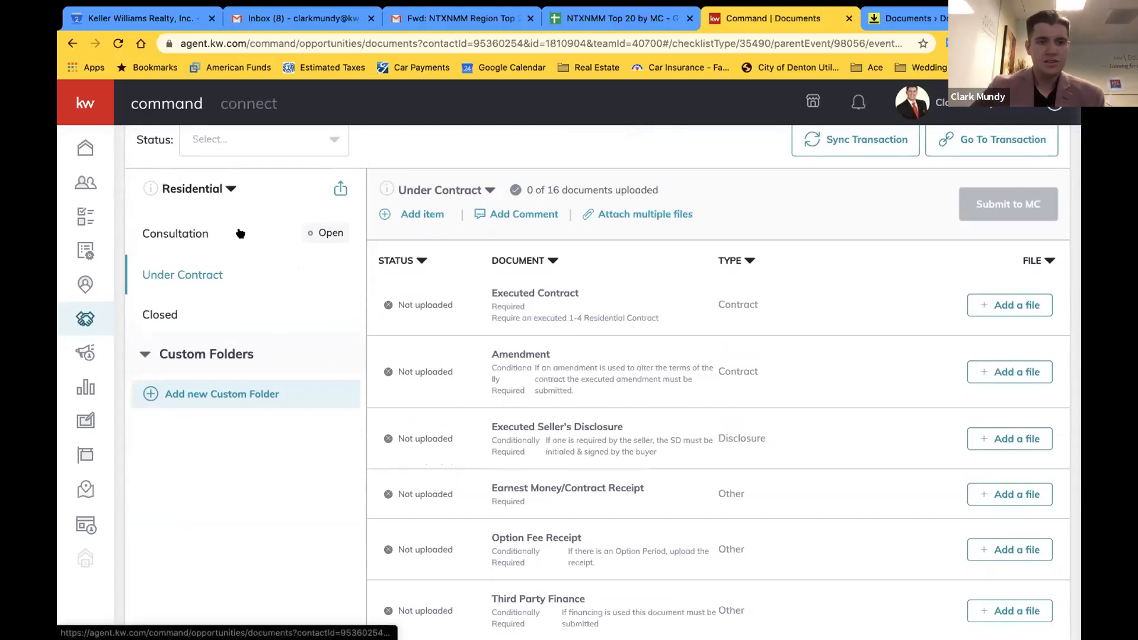
pyautogui.click(226, 239)
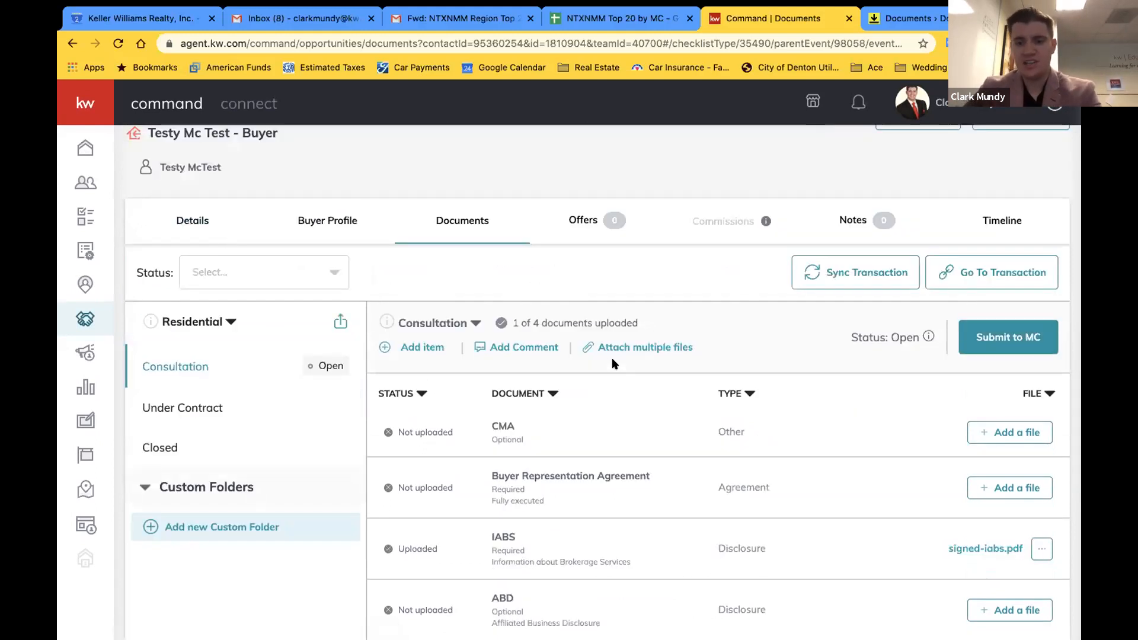
# Attach the signed buyer representation agreement and the DocuSign certification (for CMA) from DocuSign
pyautogui.click(624, 348)
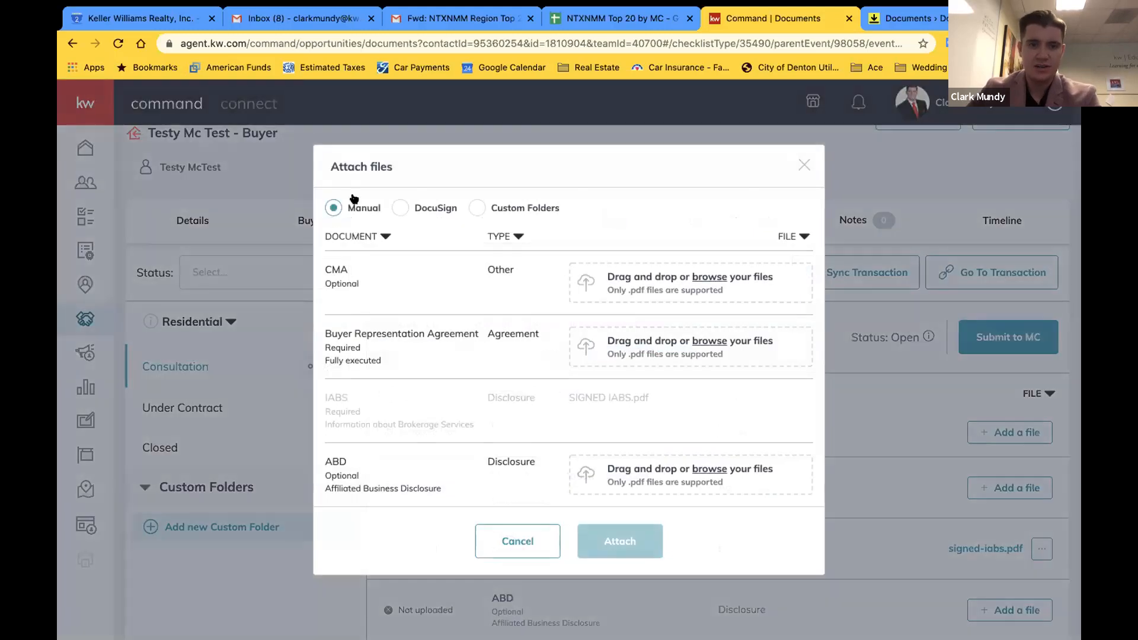
pyautogui.click(399, 209)
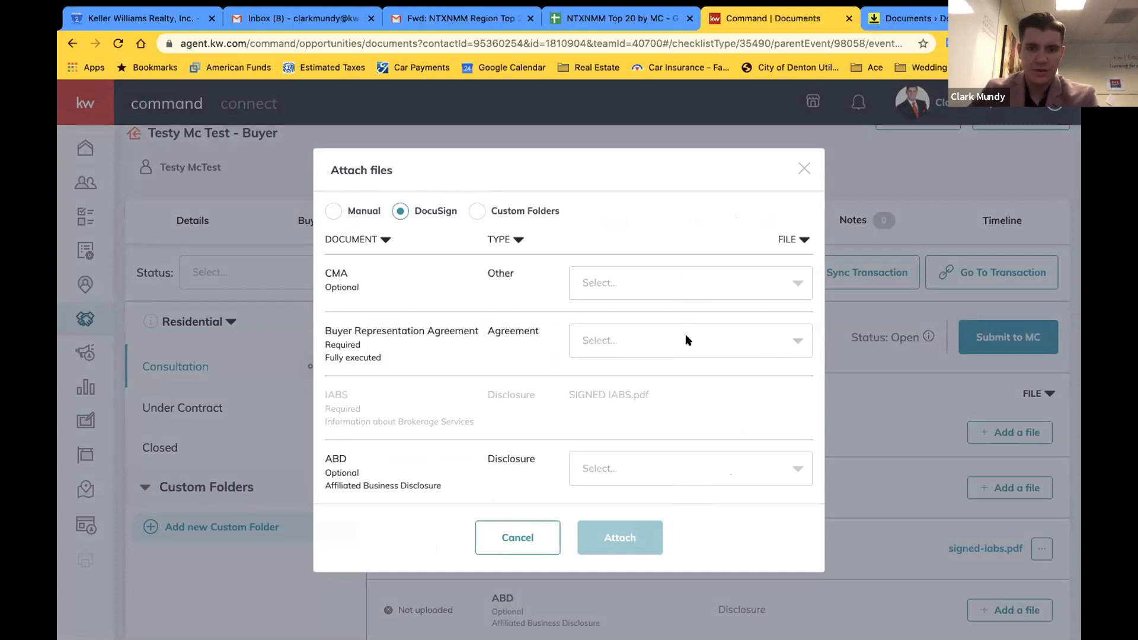
pyautogui.click(797, 339)
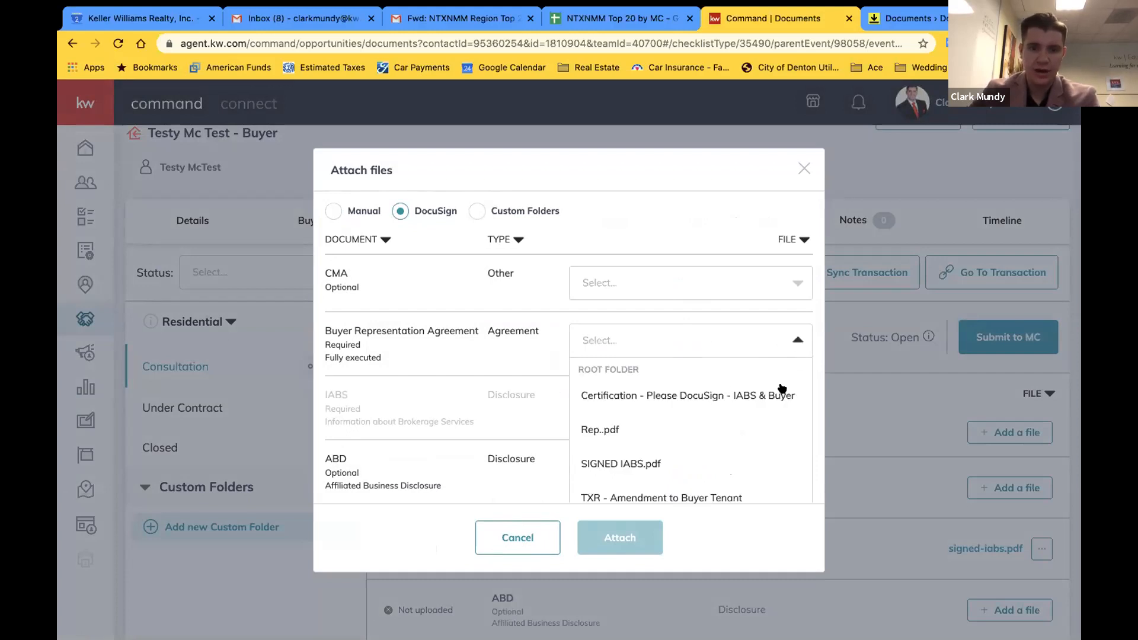
pyautogui.scroll(-3, 715, 434)
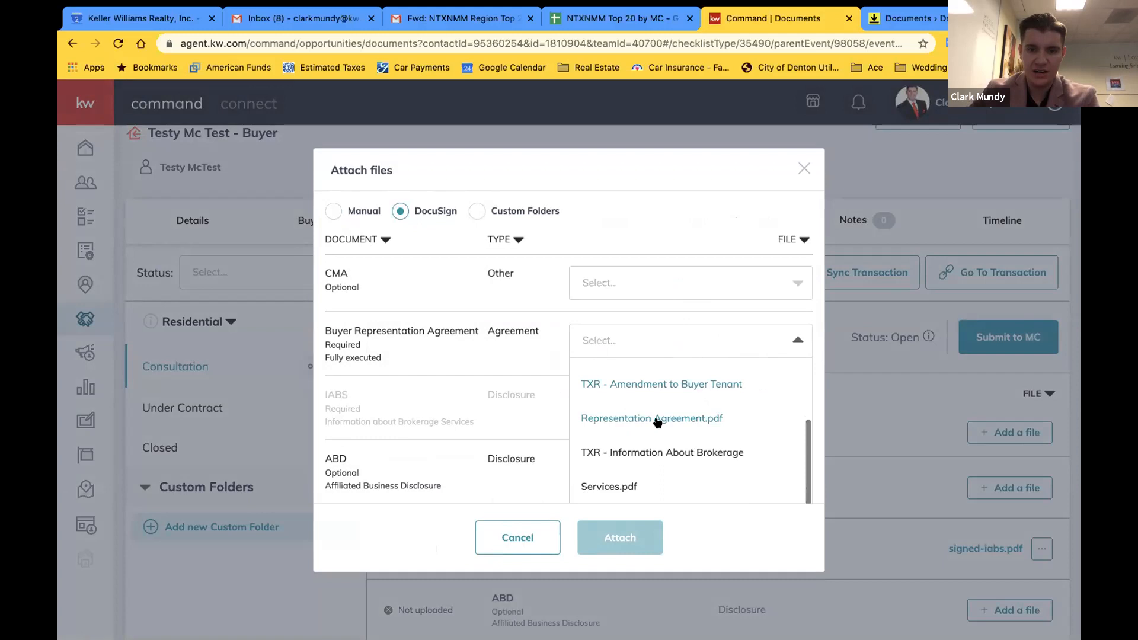
pyautogui.scroll(-3, 656, 423)
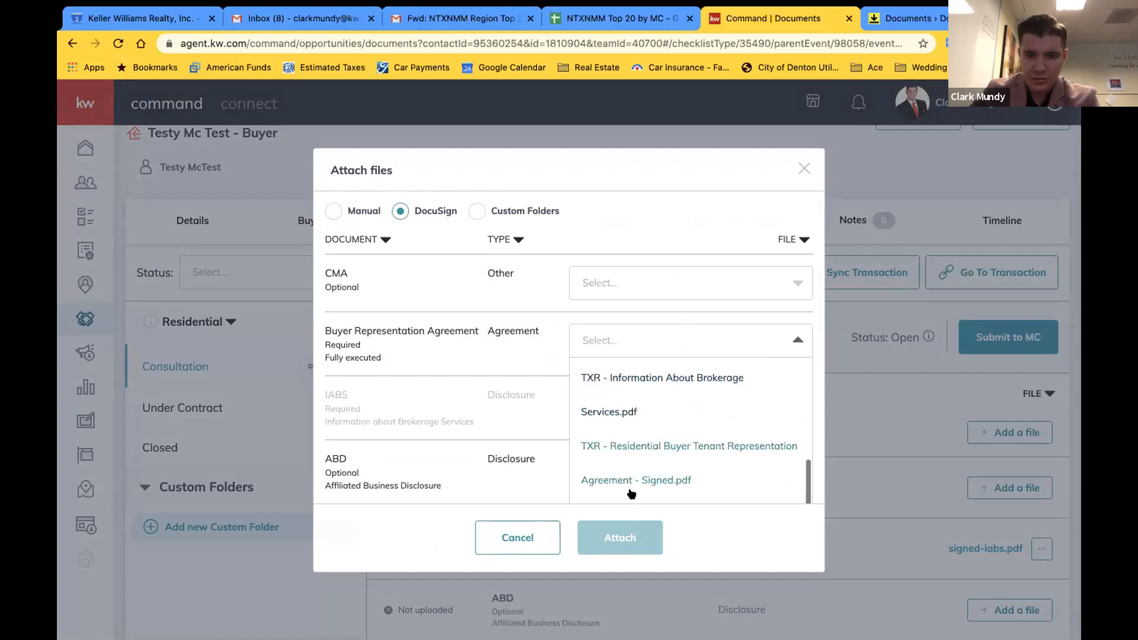
pyautogui.click(669, 474)
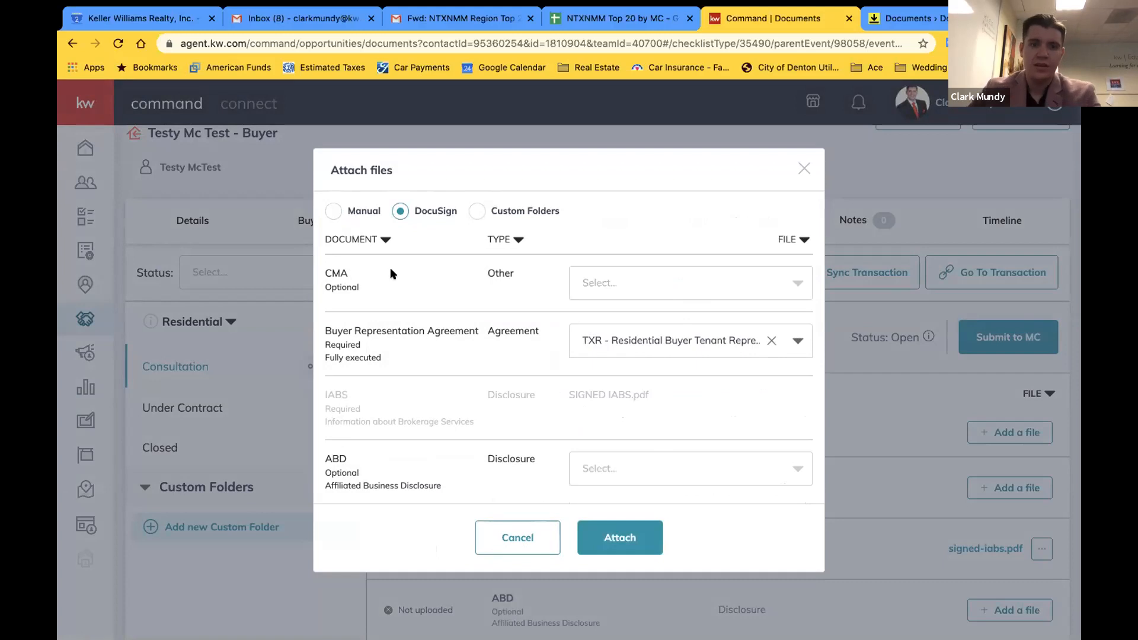
pyautogui.click(701, 281)
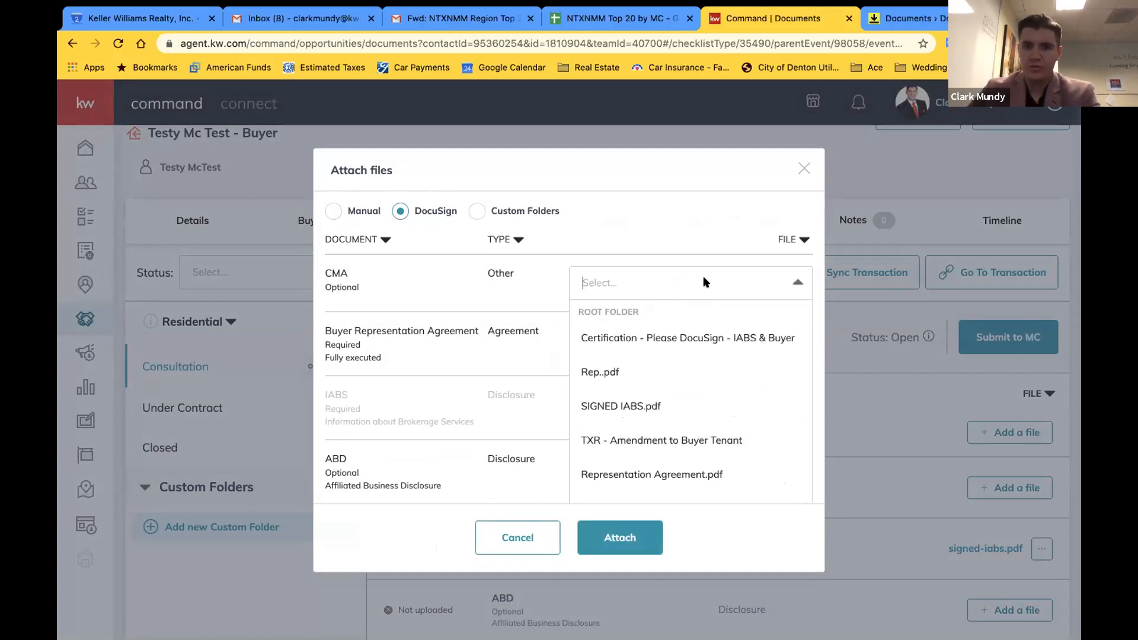
pyautogui.click(646, 347)
pyautogui.click(616, 530)
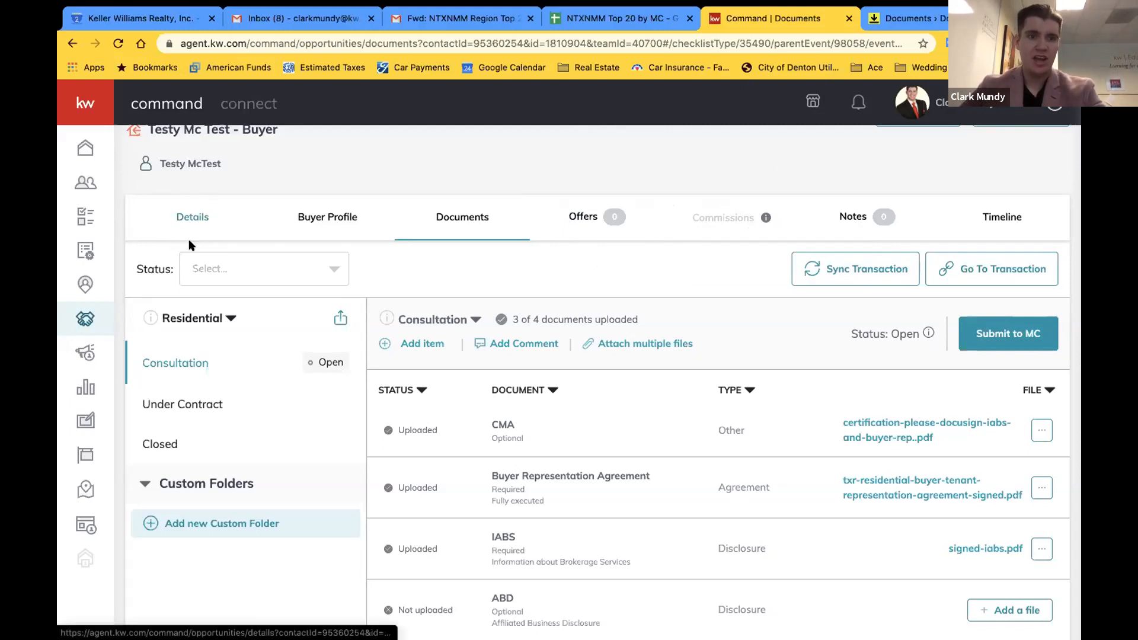
# Open the opportunity's Details tab and review its still-empty Property address section
pyautogui.click(182, 219)
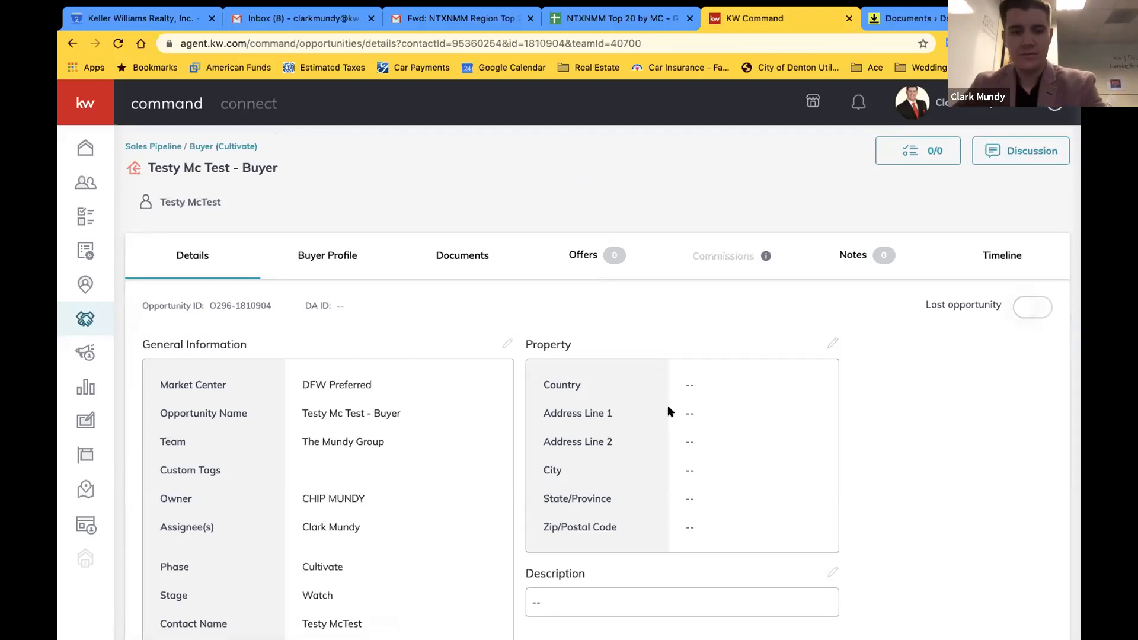
pyautogui.scroll(-2, 414, 498)
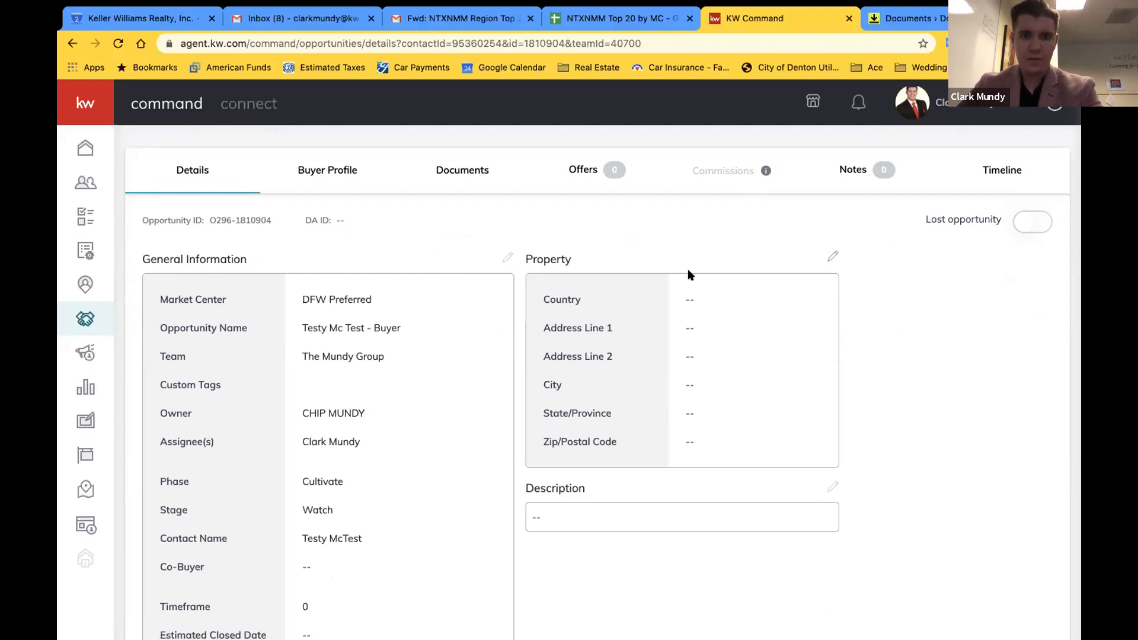
pyautogui.scroll(-3, 682, 249)
pyautogui.scroll(5, 690, 274)
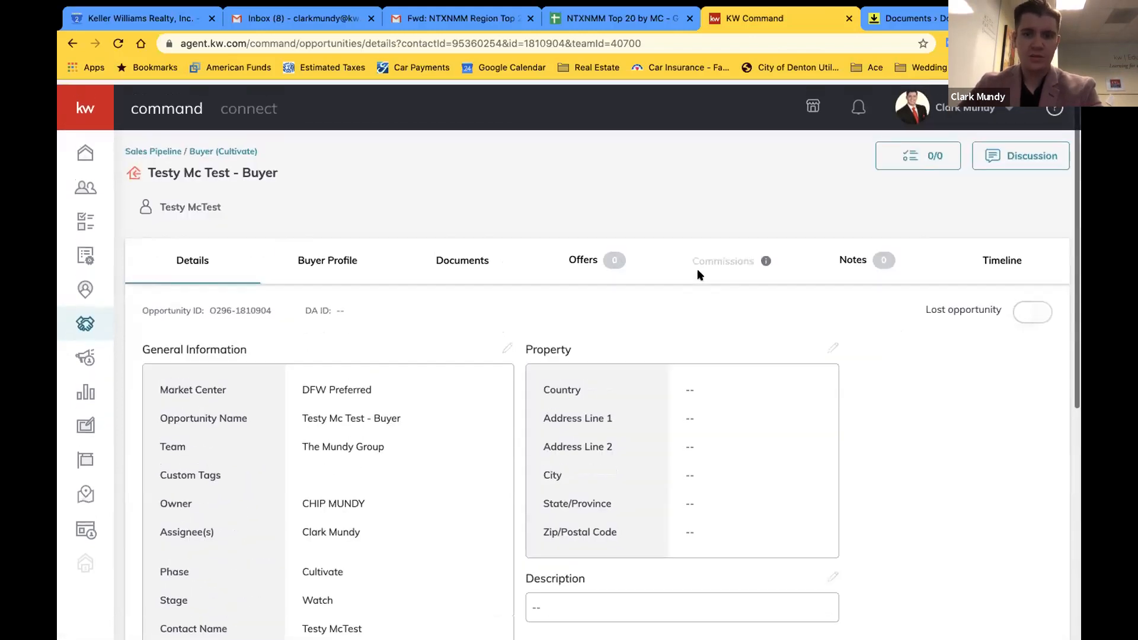
# Set the property to 123 West Main Street, Lewisville, TX 75057, United States, and save
pyautogui.click(832, 344)
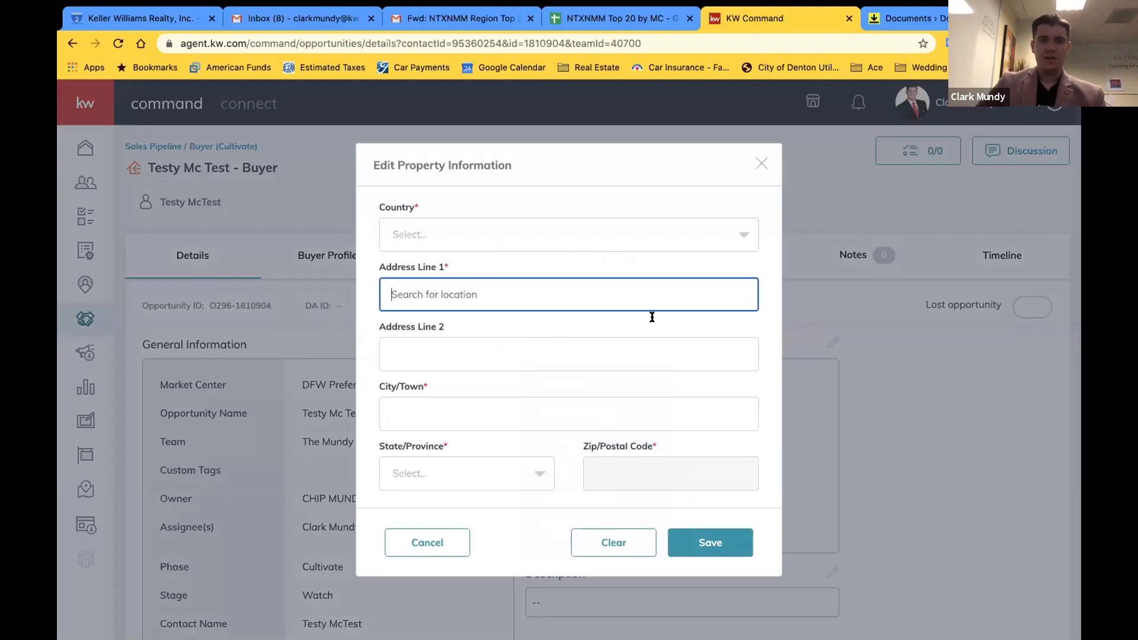
pyautogui.click(471, 231)
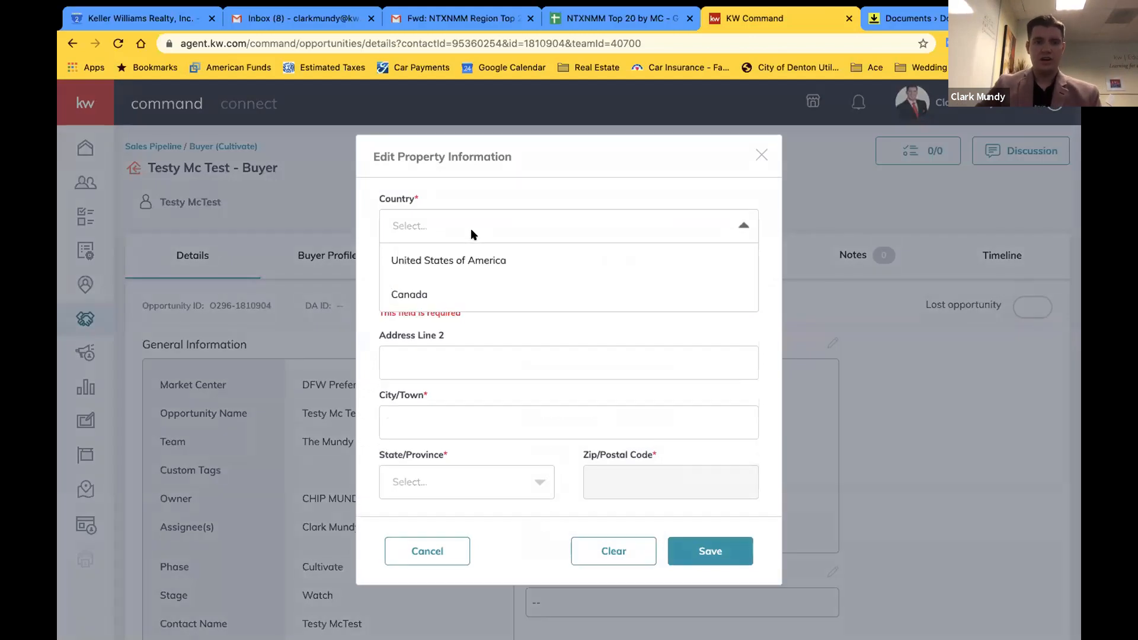
pyautogui.click(452, 258)
pyautogui.click(442, 282)
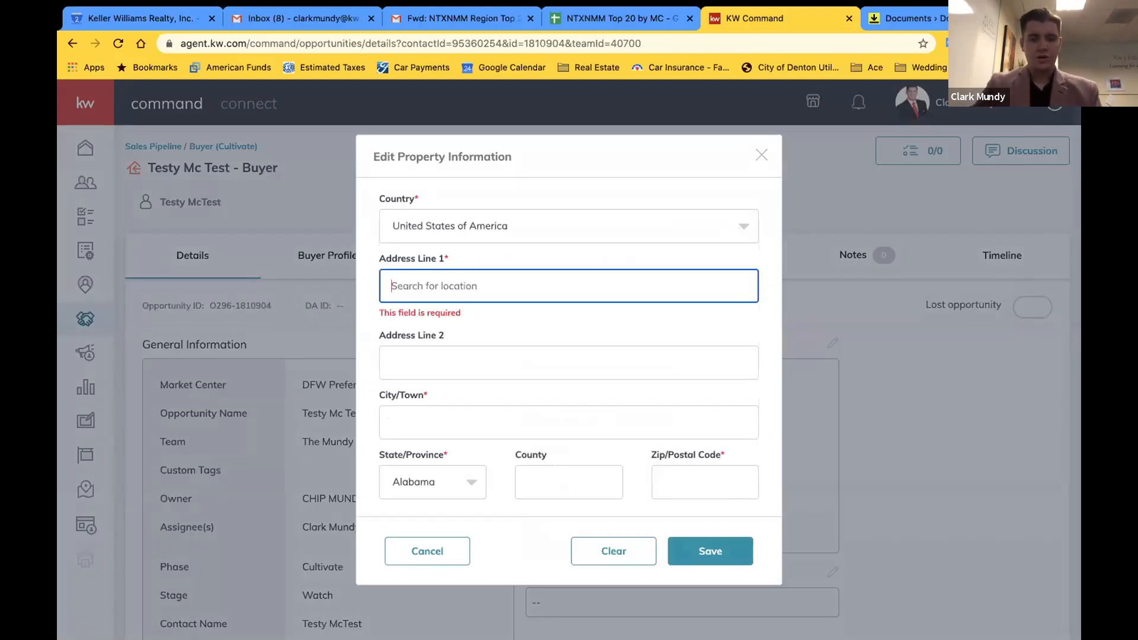
pyautogui.write('123 Main S')
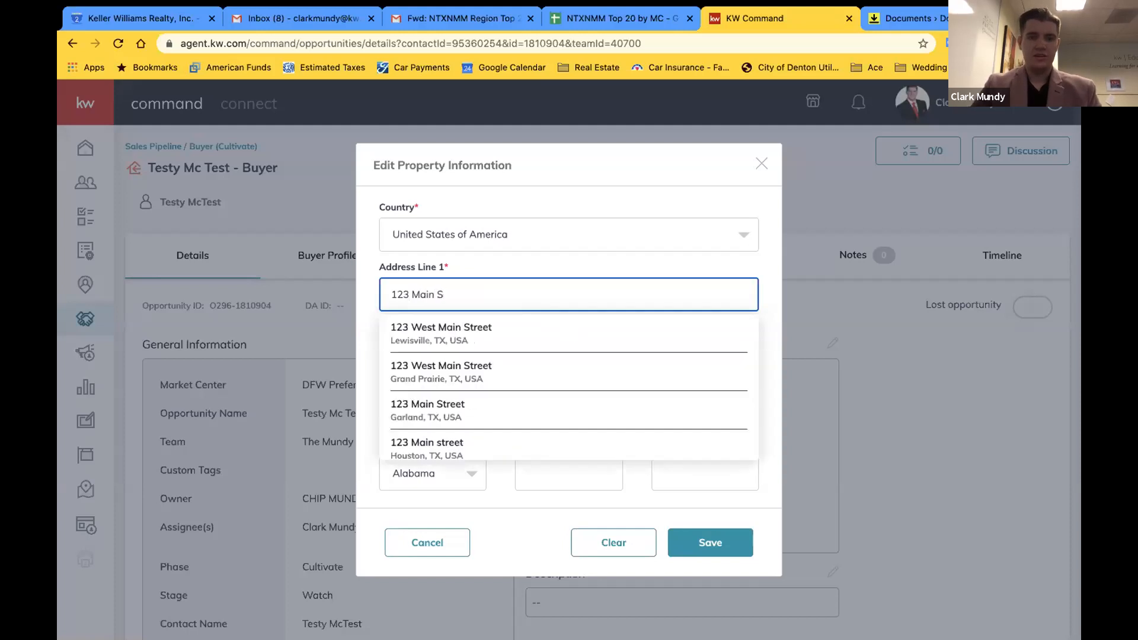
pyautogui.click(398, 329)
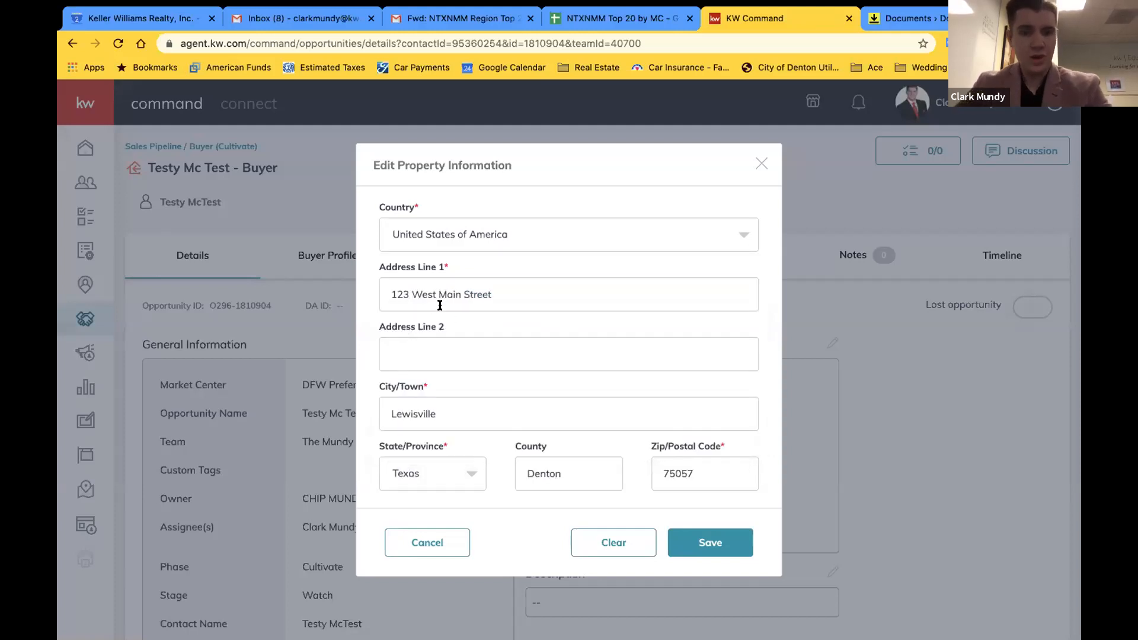
pyautogui.scroll(-1, 427, 415)
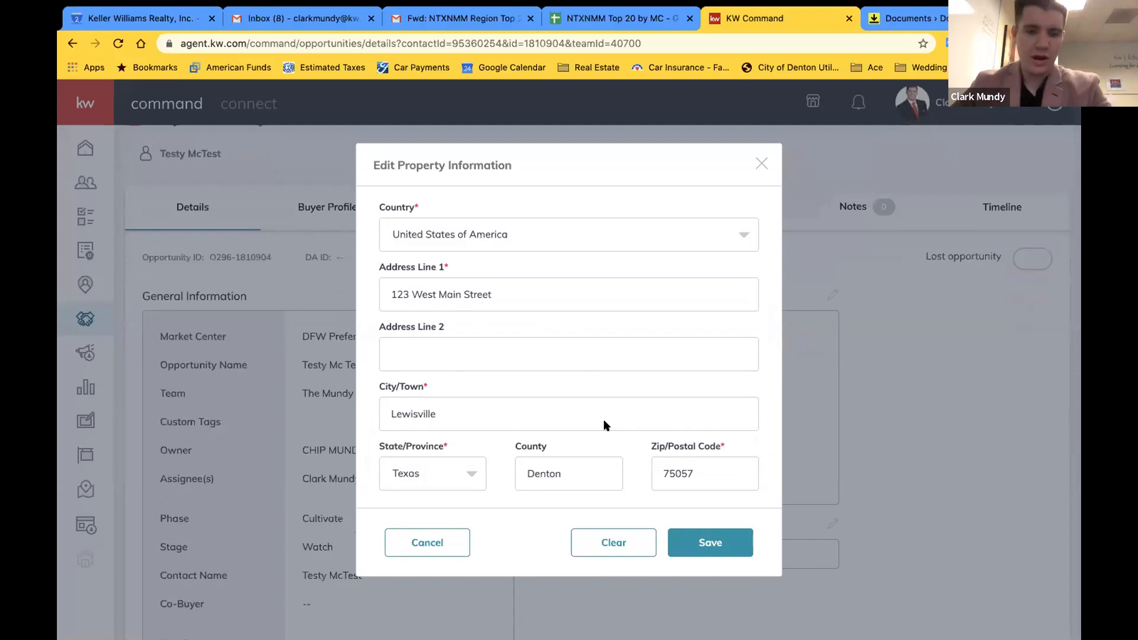
pyautogui.click(730, 534)
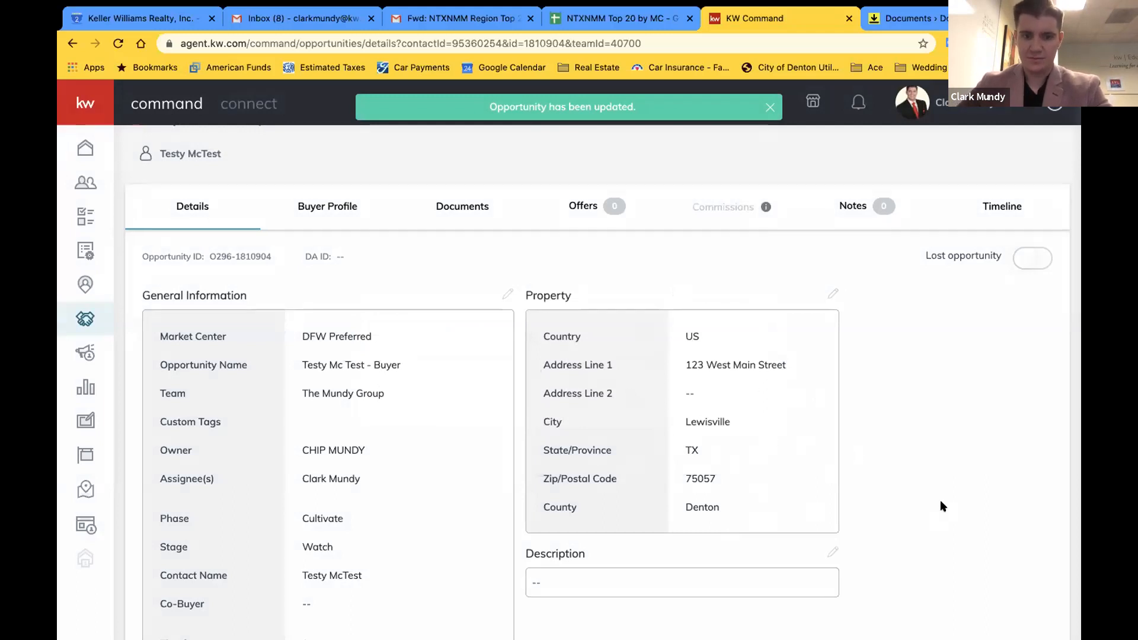
pyautogui.scroll(-1, 940, 500)
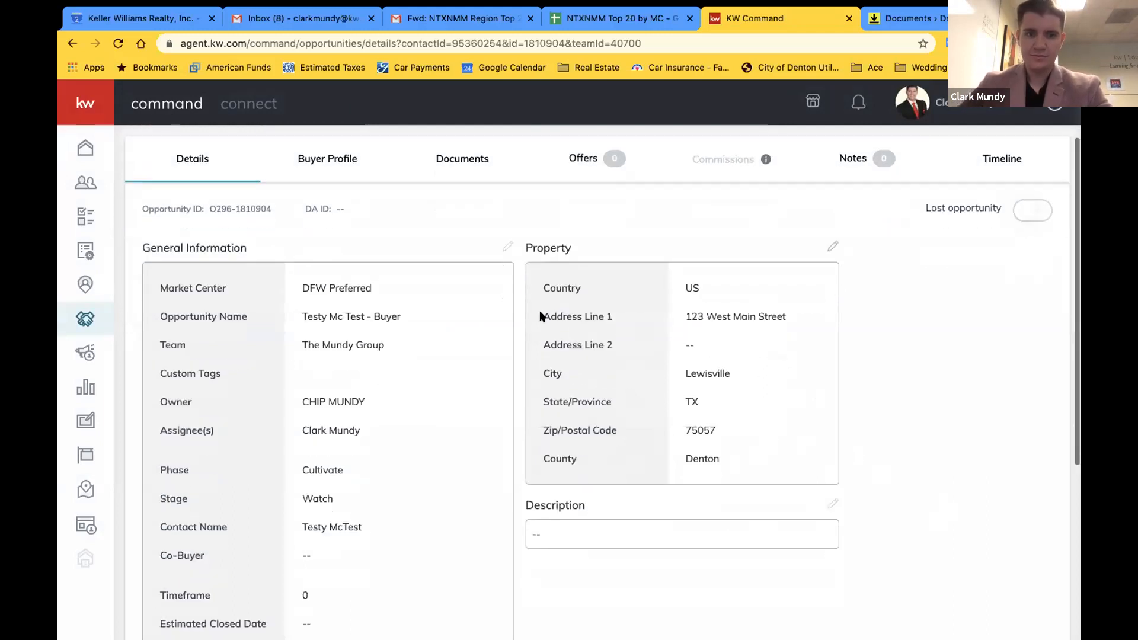
# Set the estimated closed date to 7/7/2020 and appointment scheduled date to 6/16/2020
pyautogui.click(508, 246)
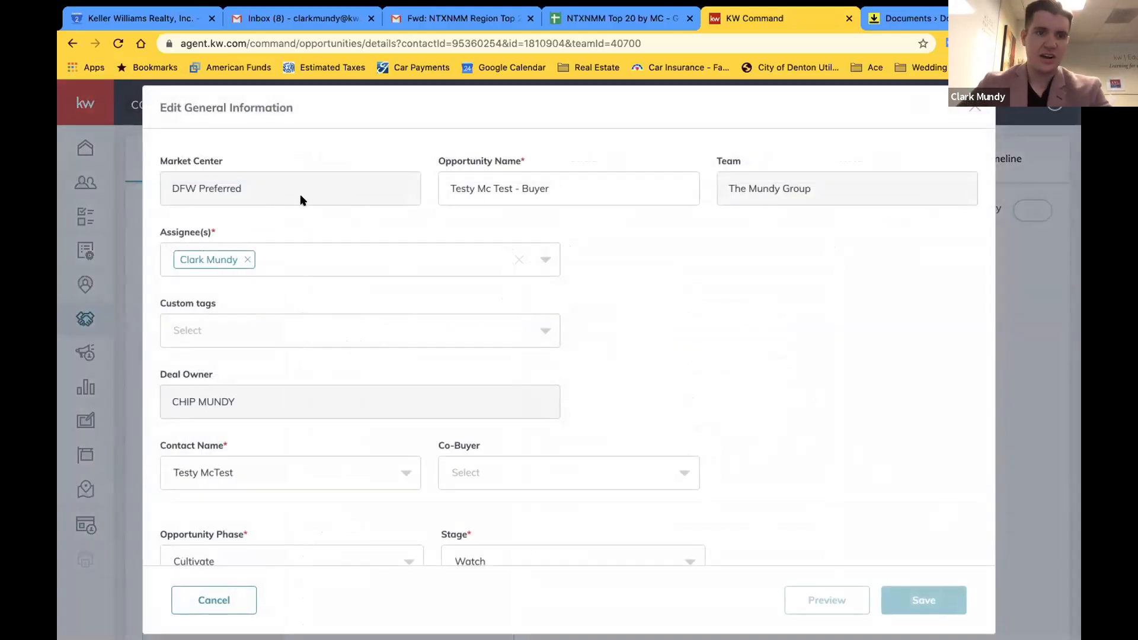
pyautogui.scroll(-3, 335, 303)
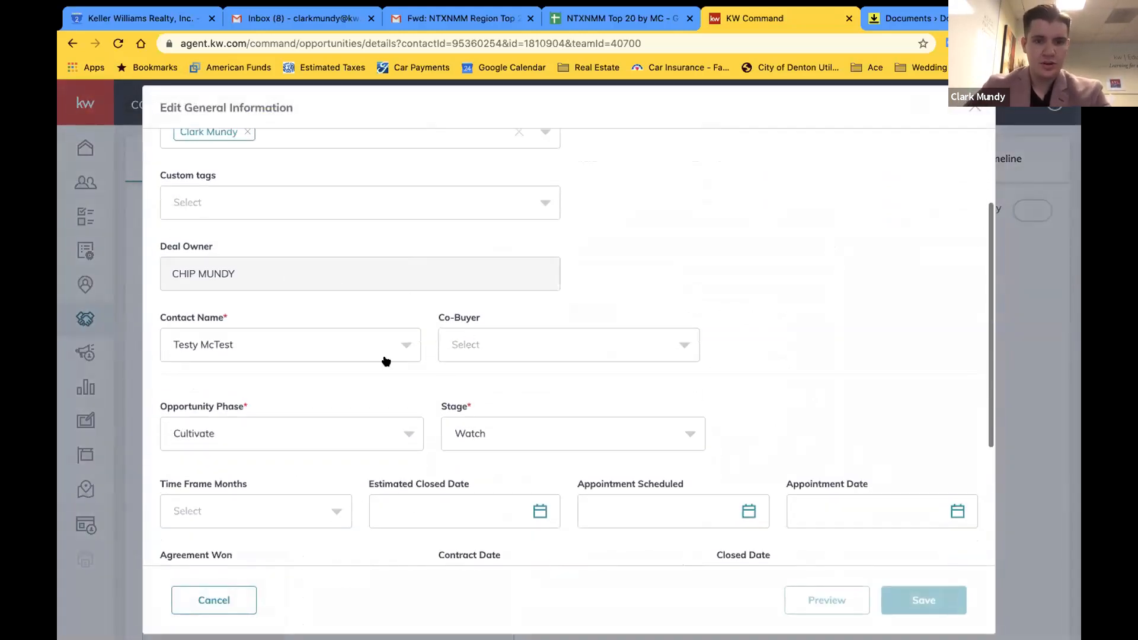
pyautogui.scroll(-2, 323, 355)
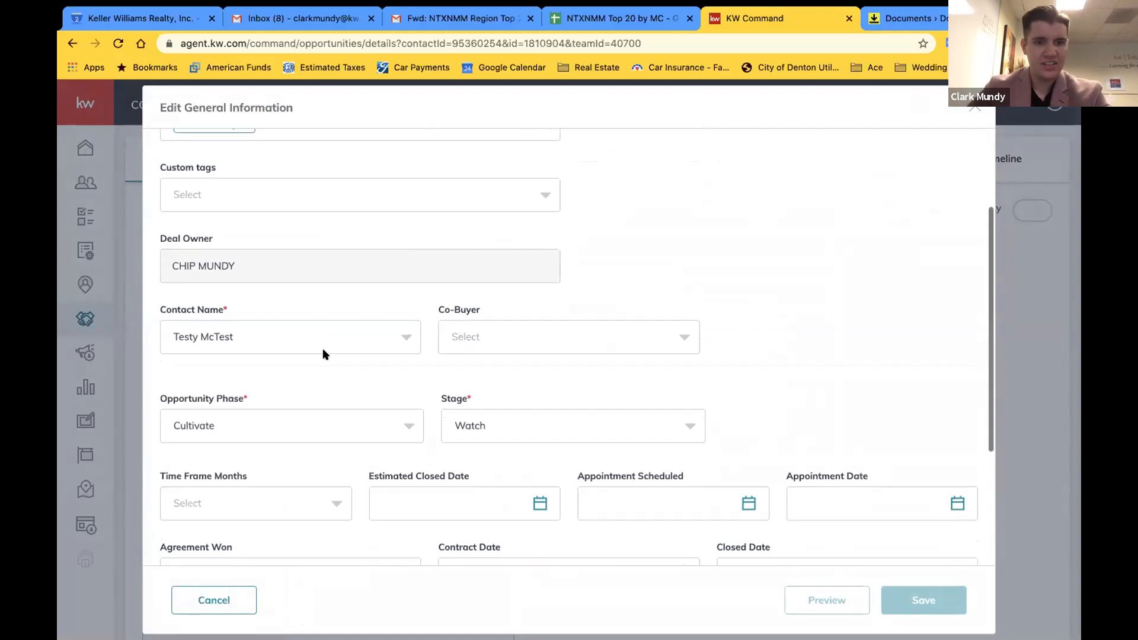
pyautogui.scroll(-3, 323, 355)
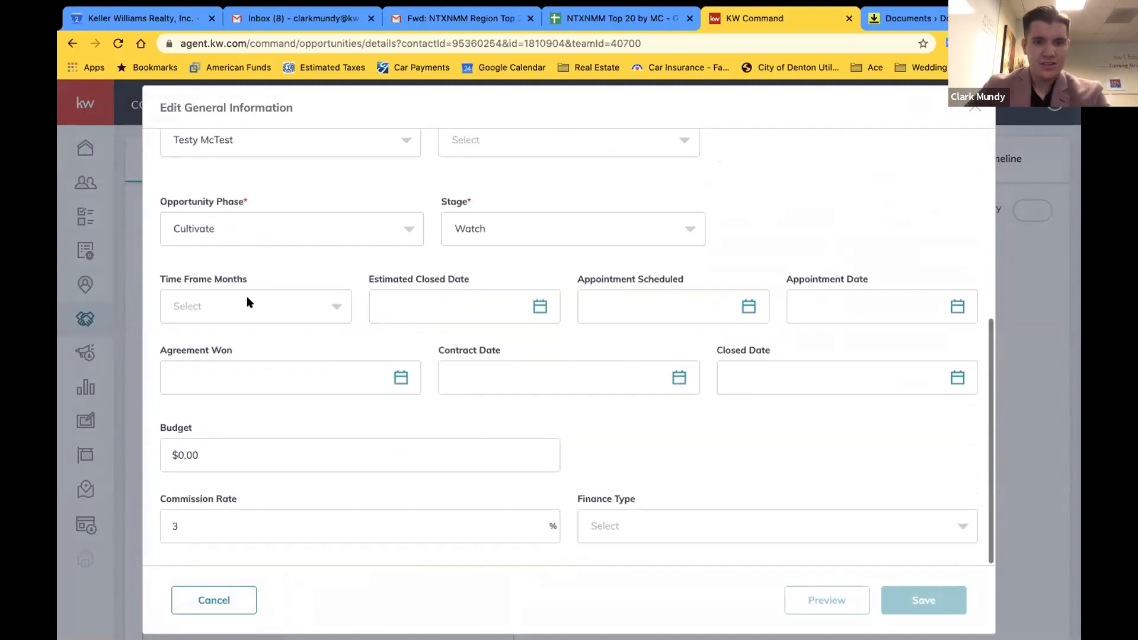
pyautogui.click(453, 304)
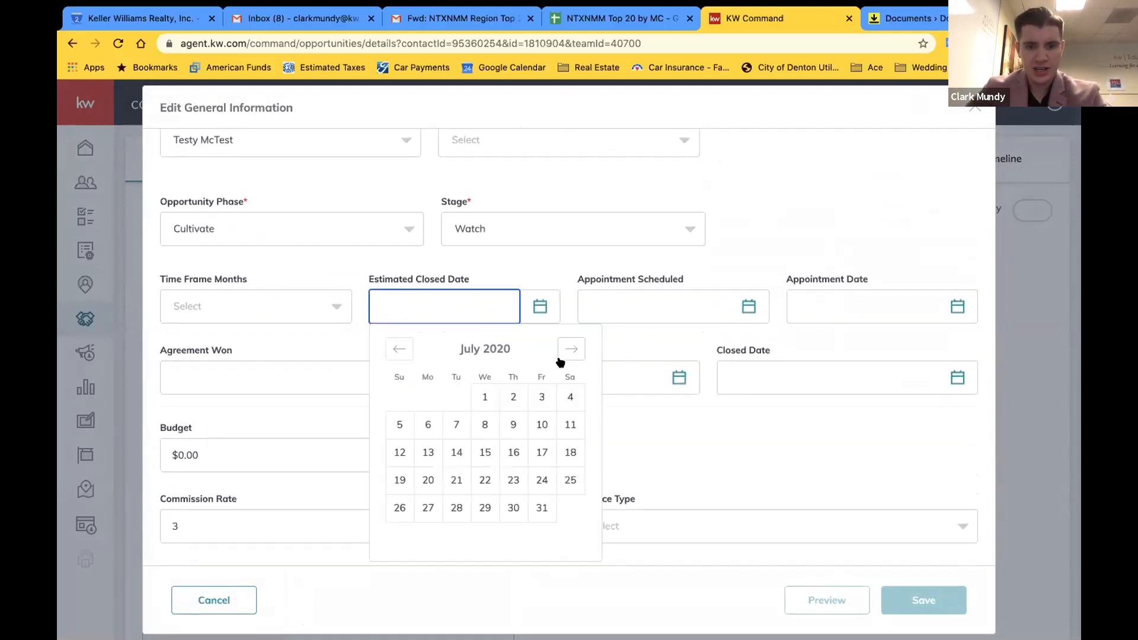
pyautogui.click(452, 424)
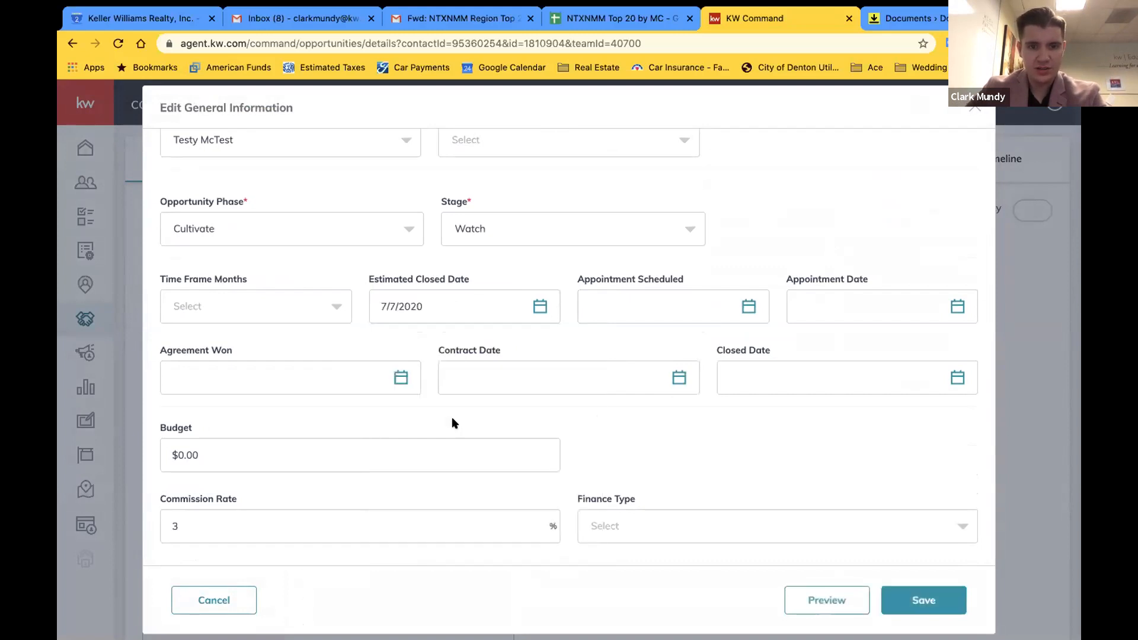
pyautogui.click(709, 309)
pyautogui.click(608, 349)
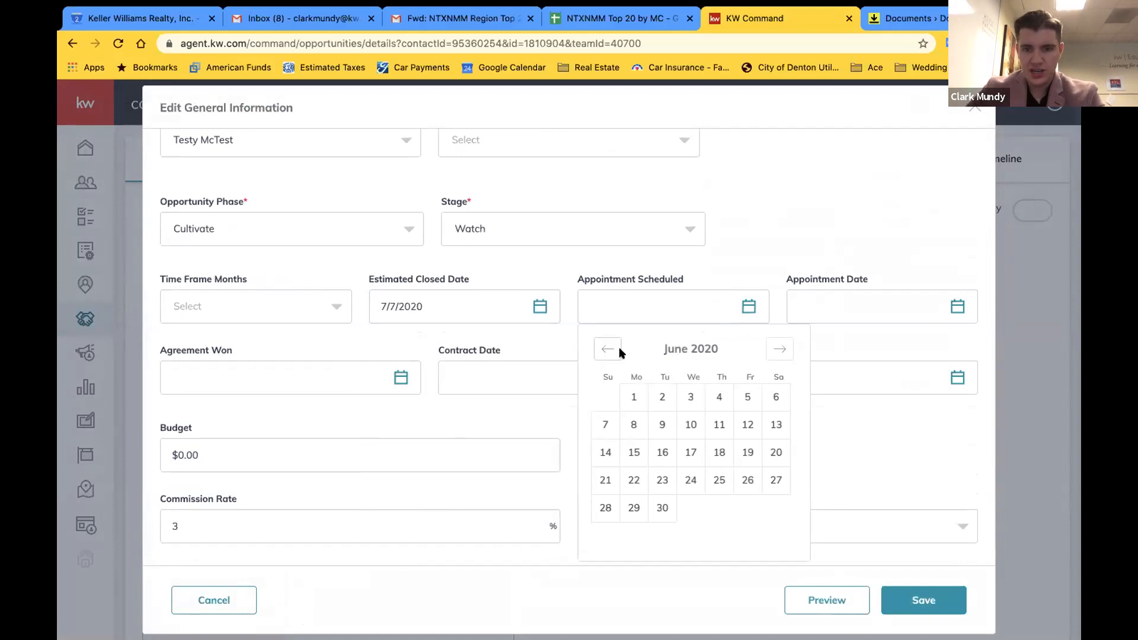
pyautogui.click(666, 453)
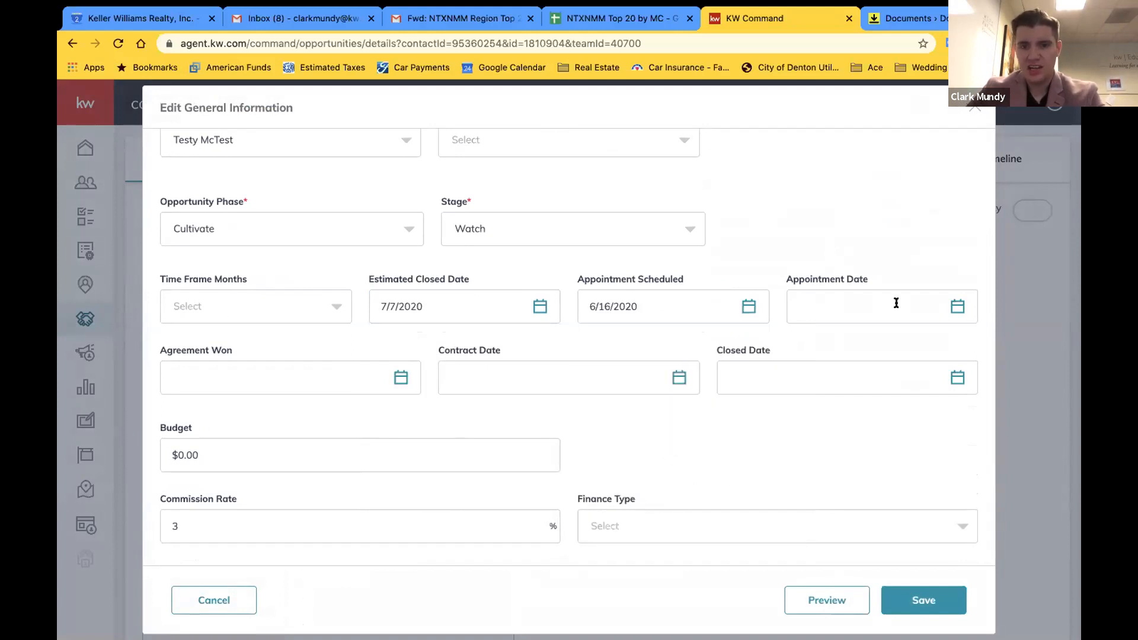
# Set the appointment date and agreement won date both to June 18, 2020
pyautogui.click(688, 309)
pyautogui.click(817, 303)
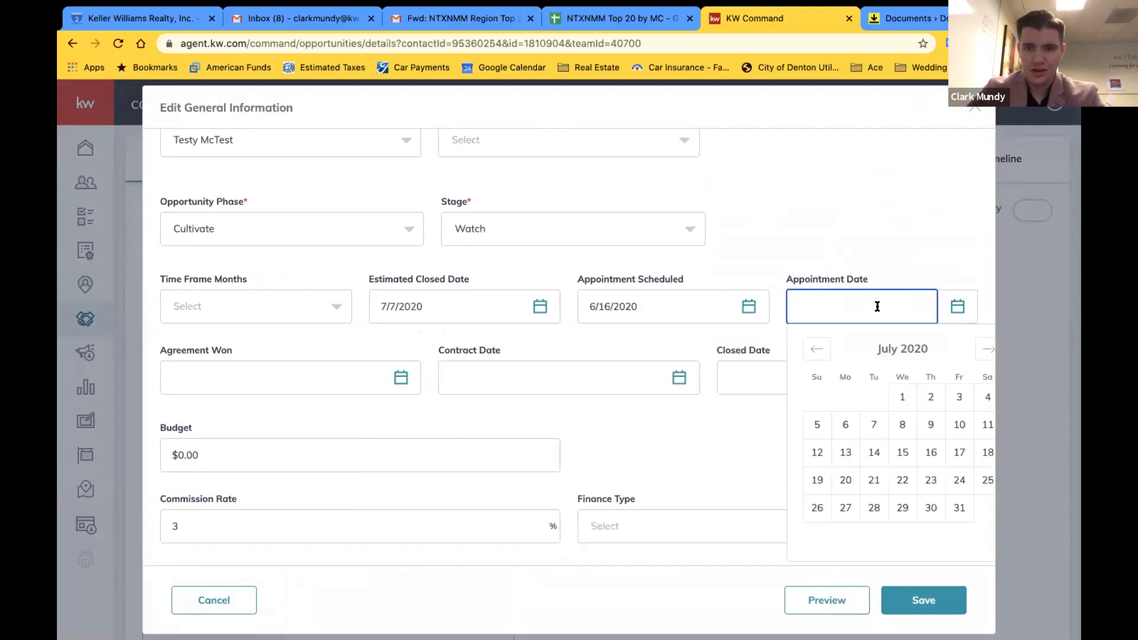
pyautogui.click(817, 349)
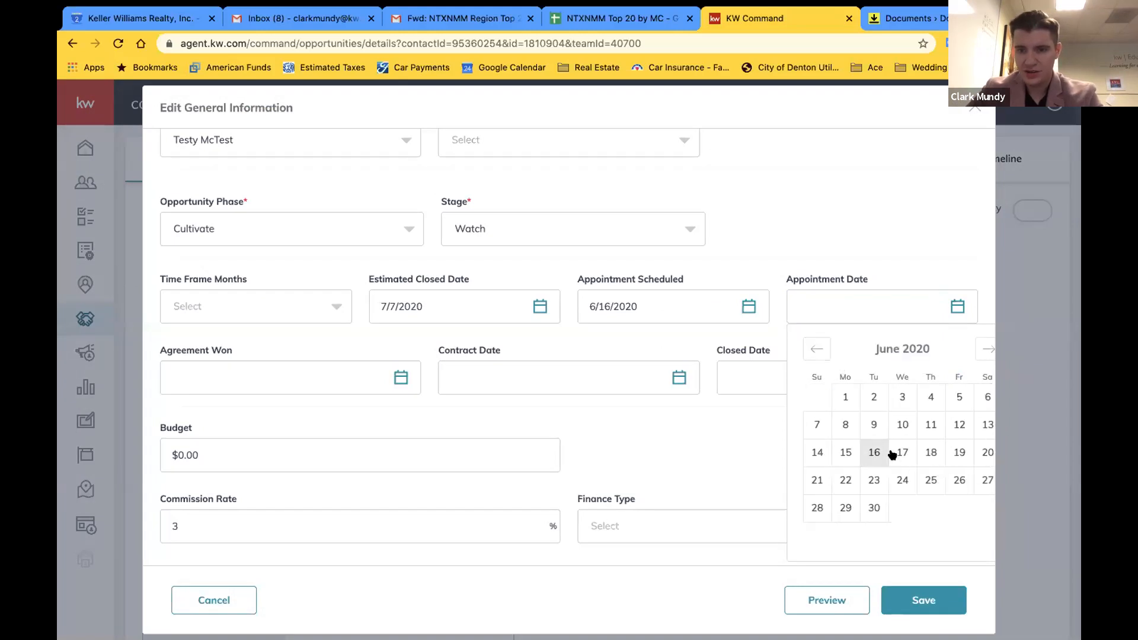
pyautogui.click(931, 452)
pyautogui.click(324, 377)
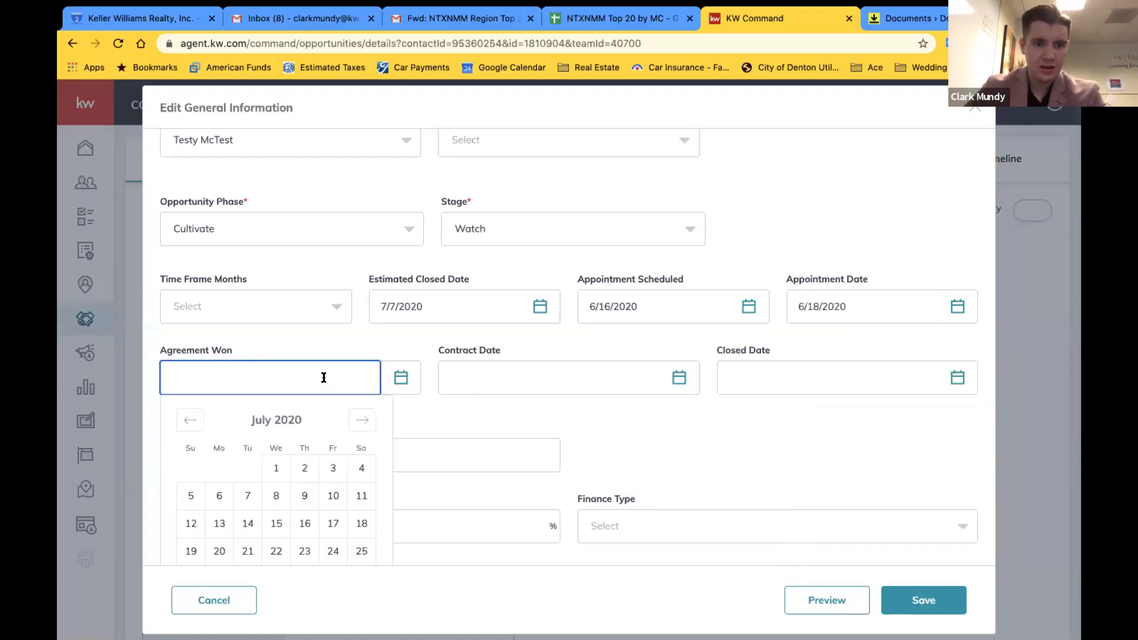
pyautogui.click(184, 425)
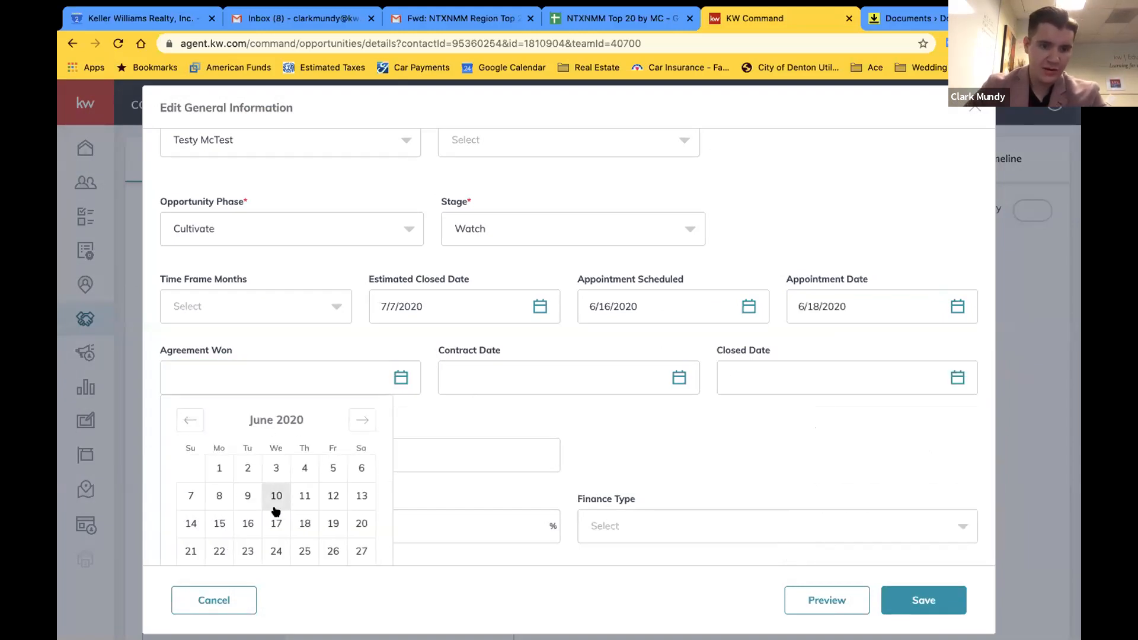
pyautogui.click(305, 523)
# Set the contract date to June 24, 2020 and the closed date to July 7, 2020
pyautogui.click(582, 381)
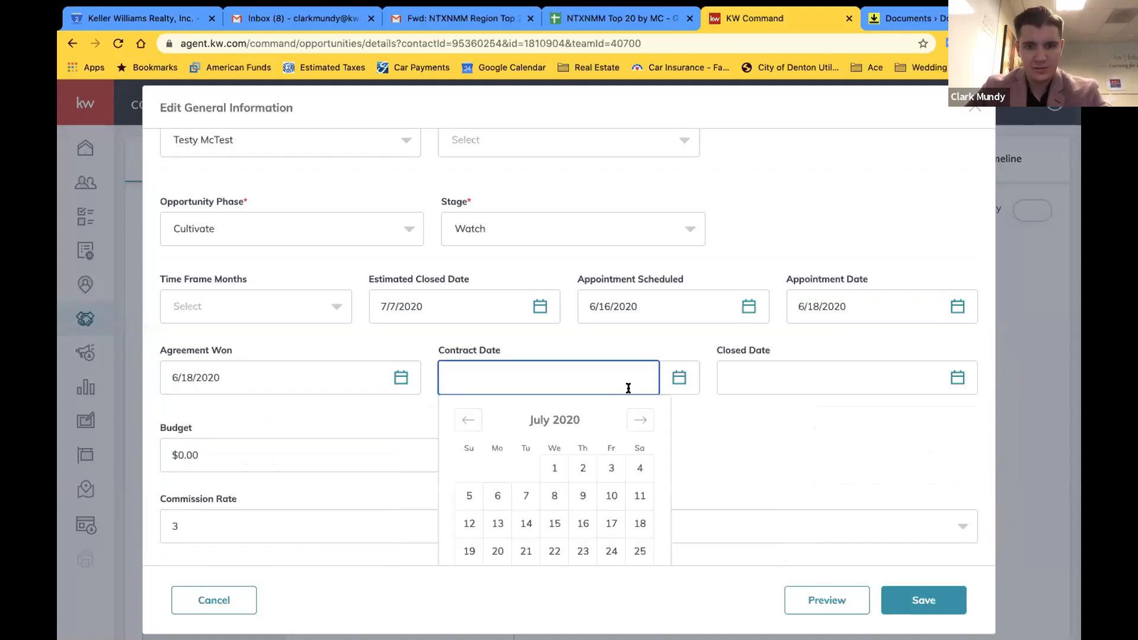
pyautogui.click(468, 422)
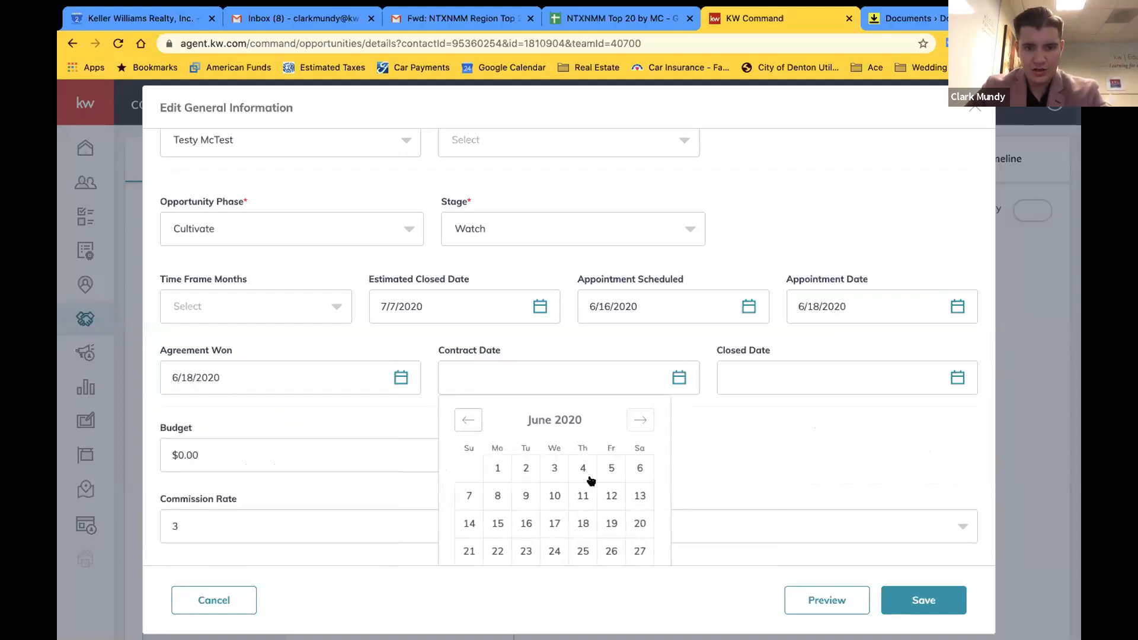
pyautogui.click(555, 552)
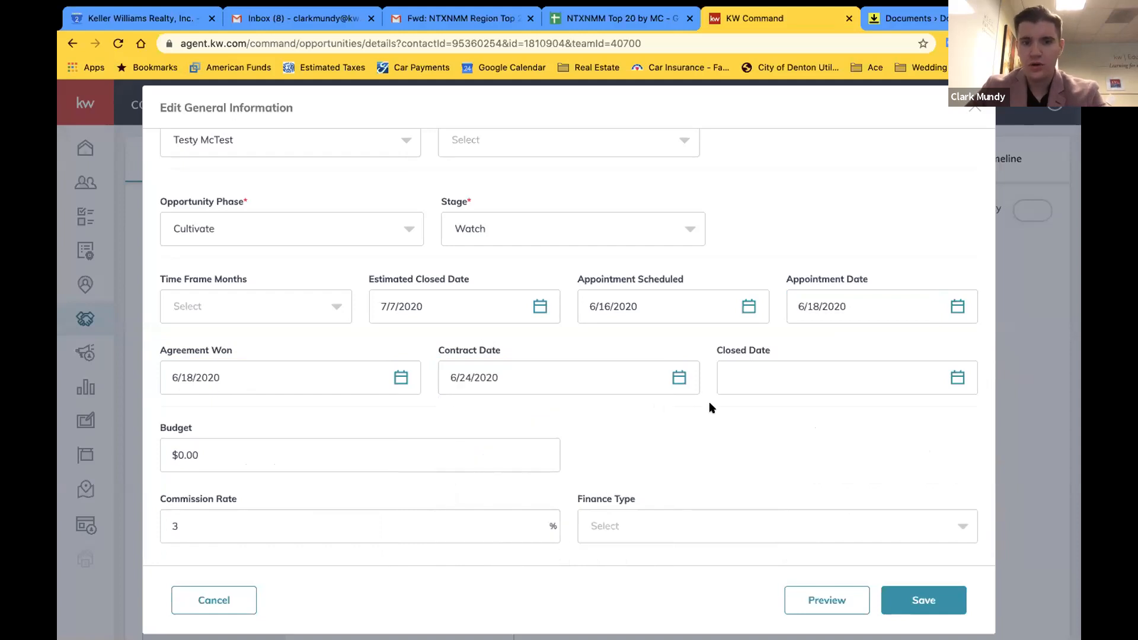
pyautogui.click(799, 377)
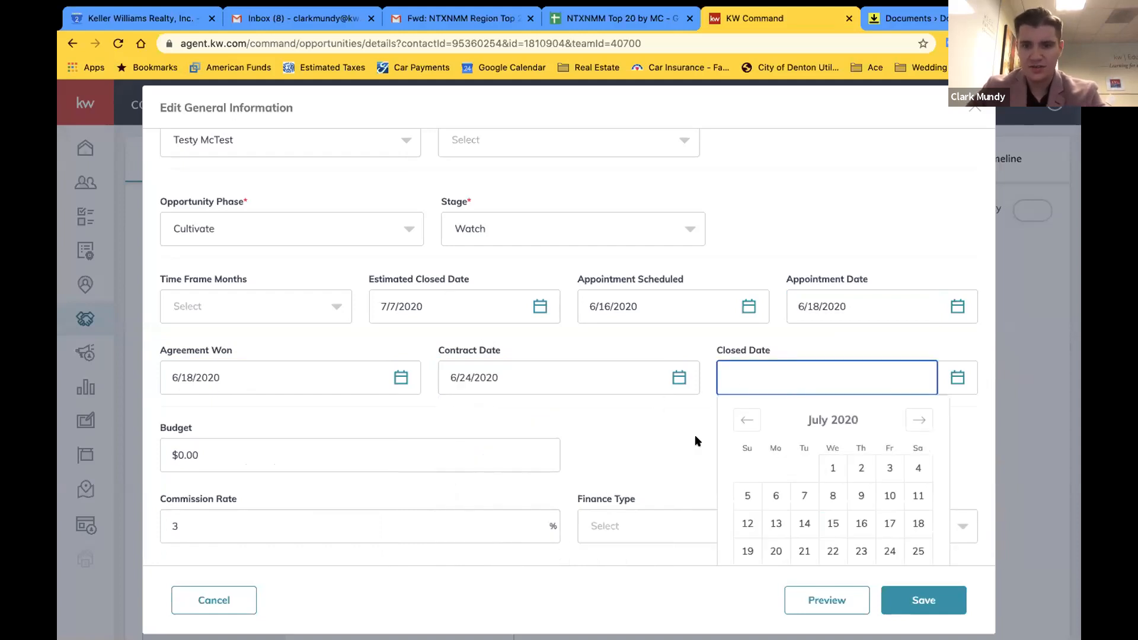
pyautogui.click(658, 446)
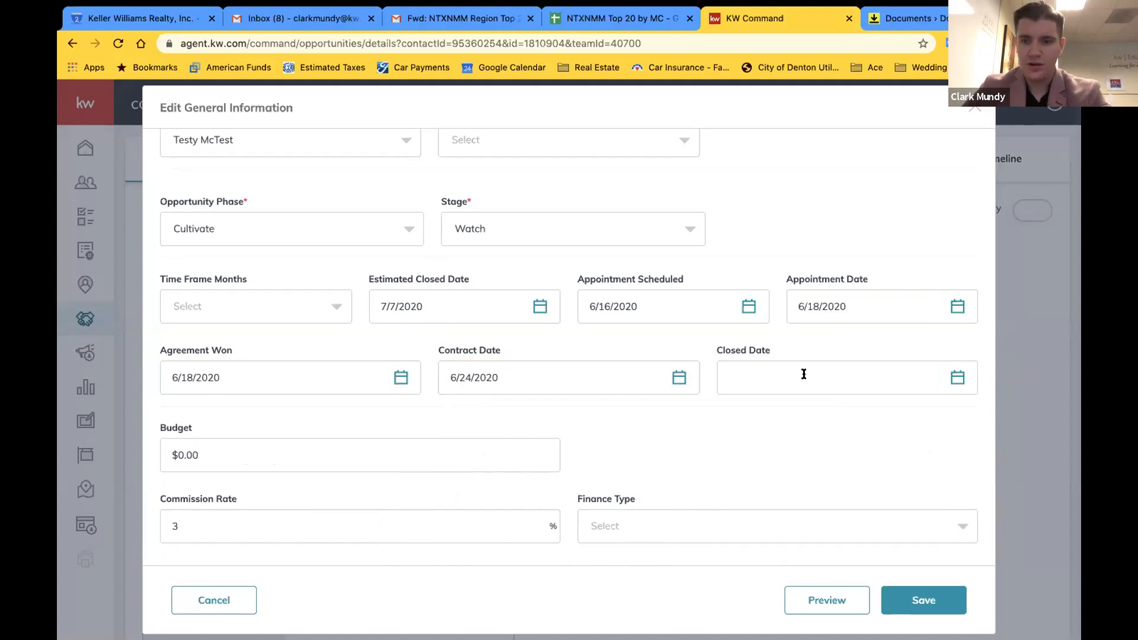
pyautogui.click(838, 381)
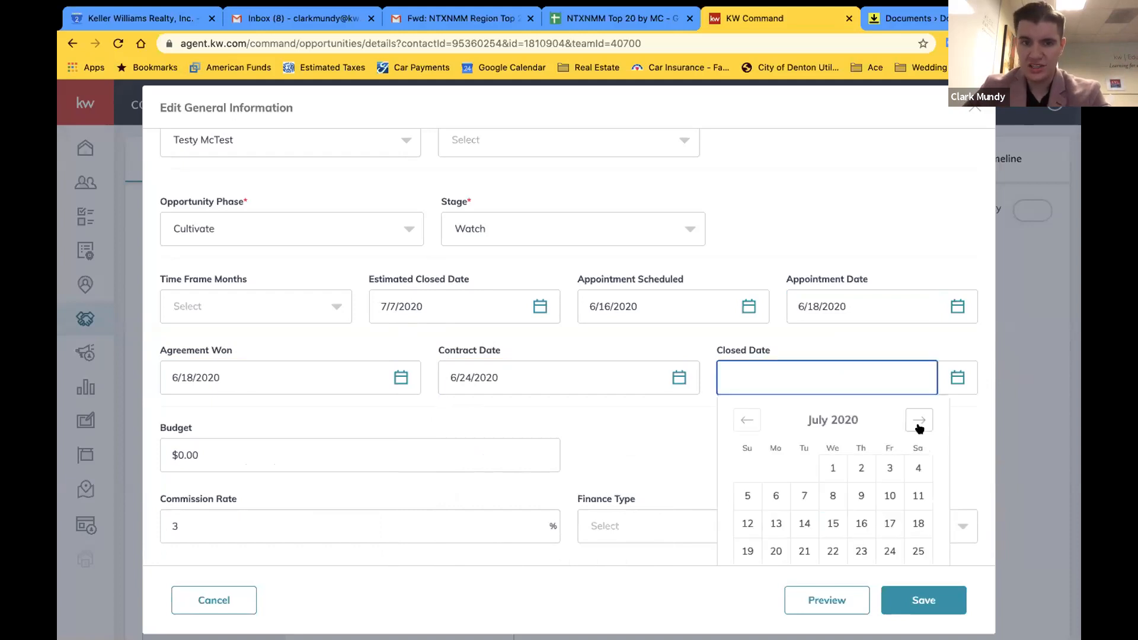
pyautogui.click(804, 495)
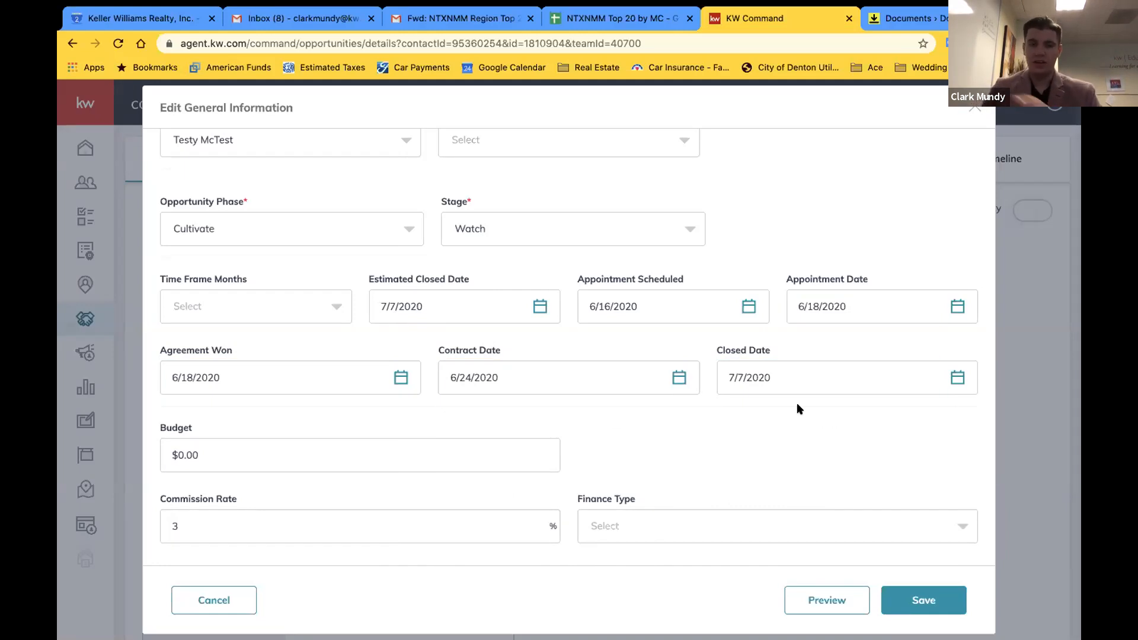
# Choose Conventional as the finance type and save the general information
pyautogui.scroll(-1, 768, 450)
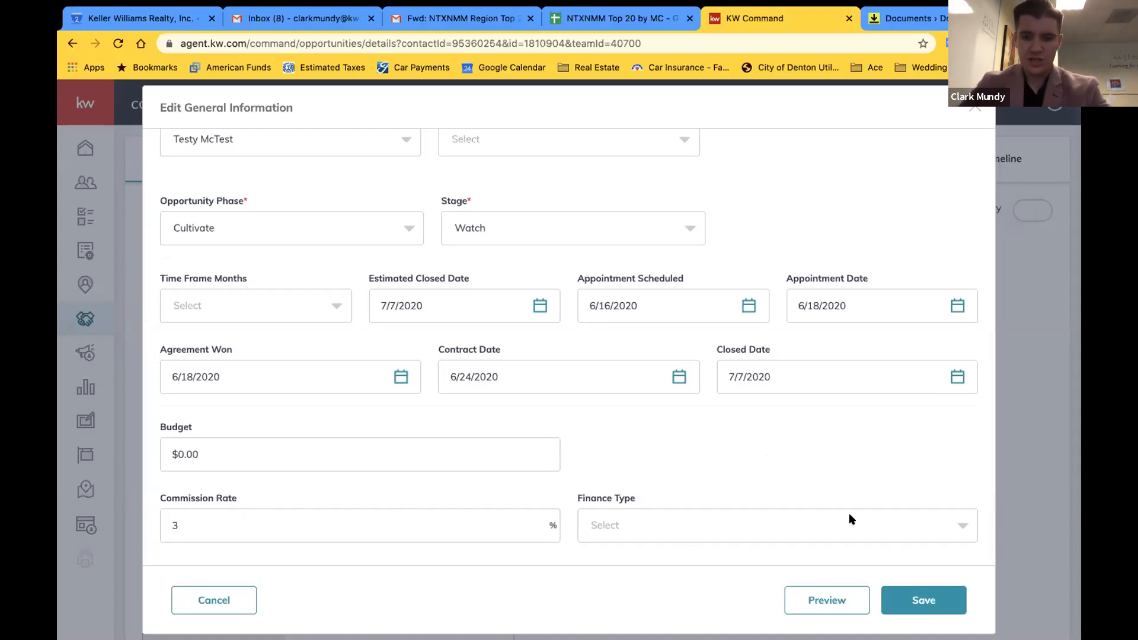
pyautogui.click(870, 514)
pyautogui.scroll(-3, 777, 470)
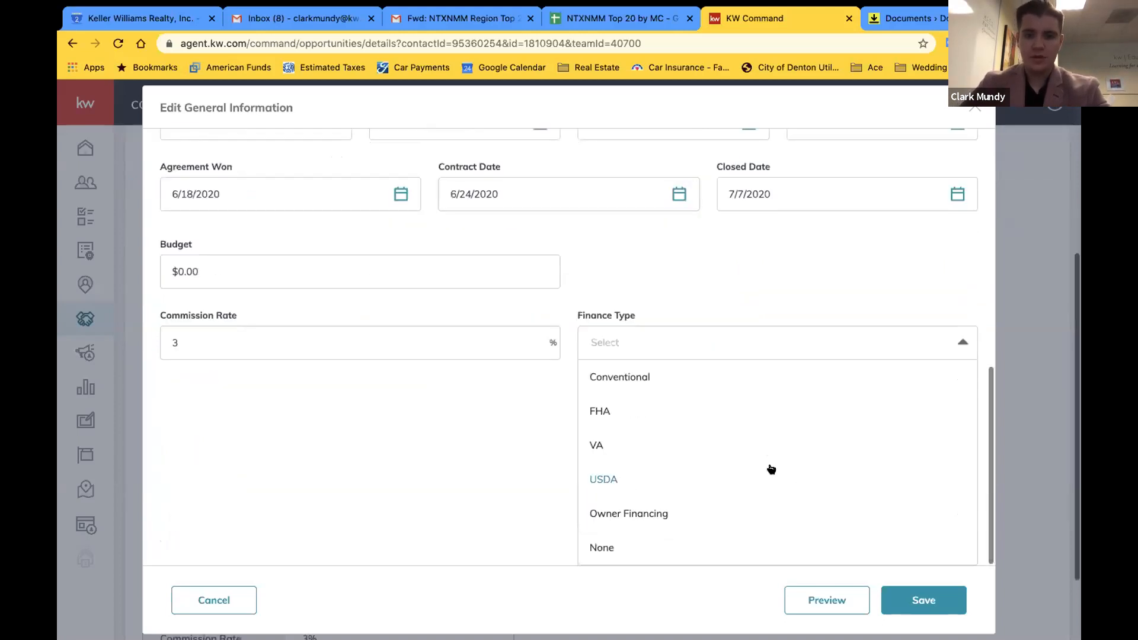
pyautogui.click(623, 376)
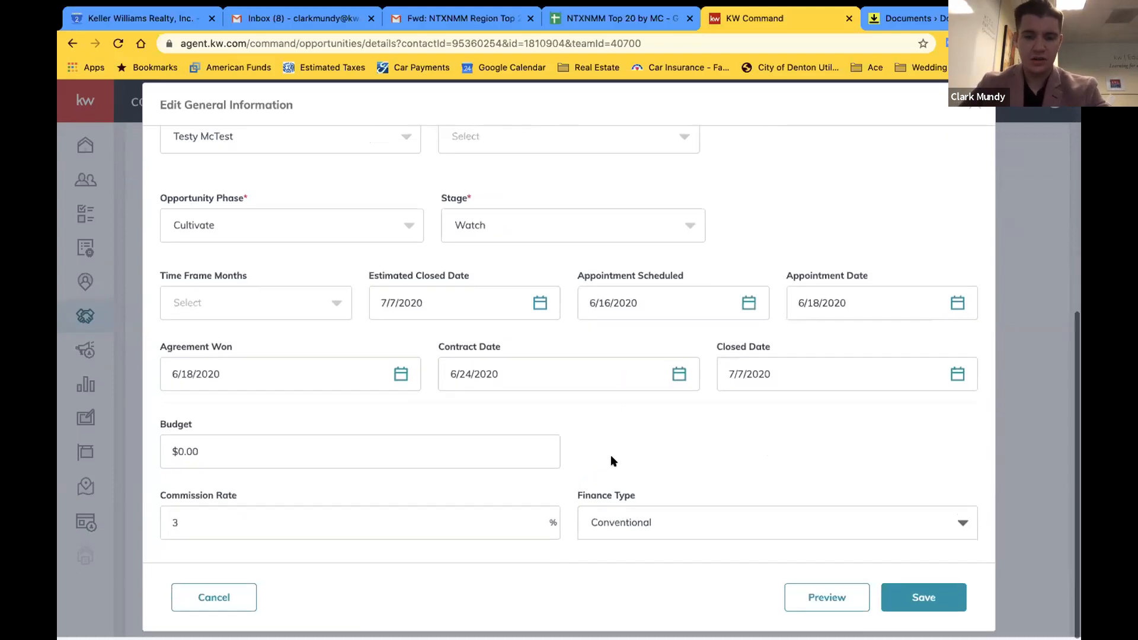
pyautogui.click(938, 601)
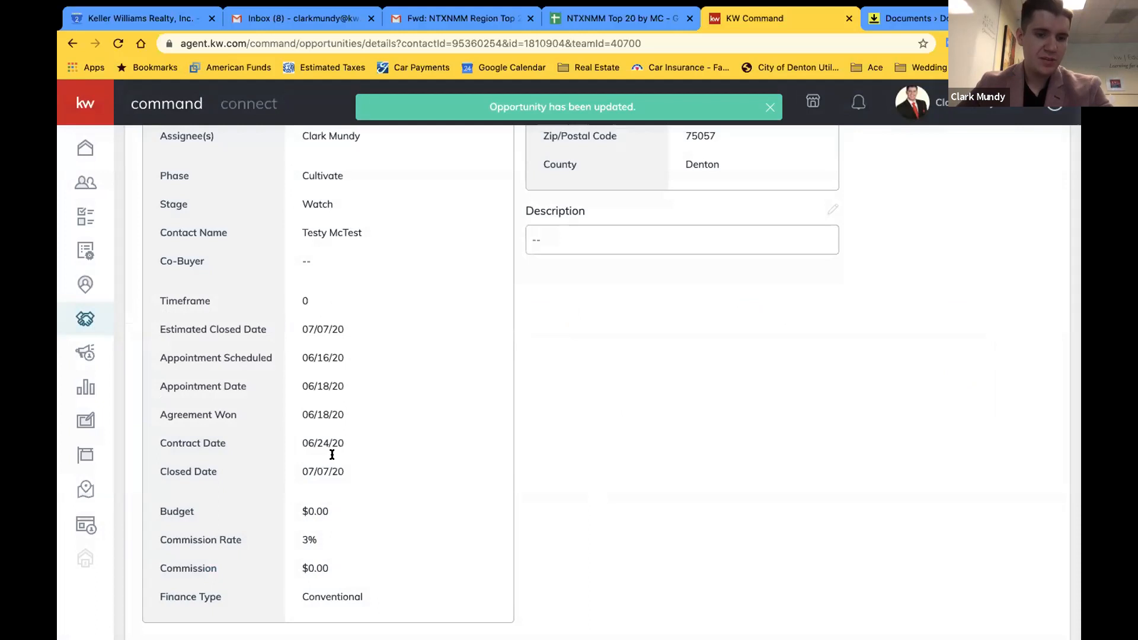
# Switch to the opportunity's Offers tab, showing an Offer Timeline with no offers
pyautogui.scroll(5, 356, 451)
pyautogui.scroll(2, 437, 290)
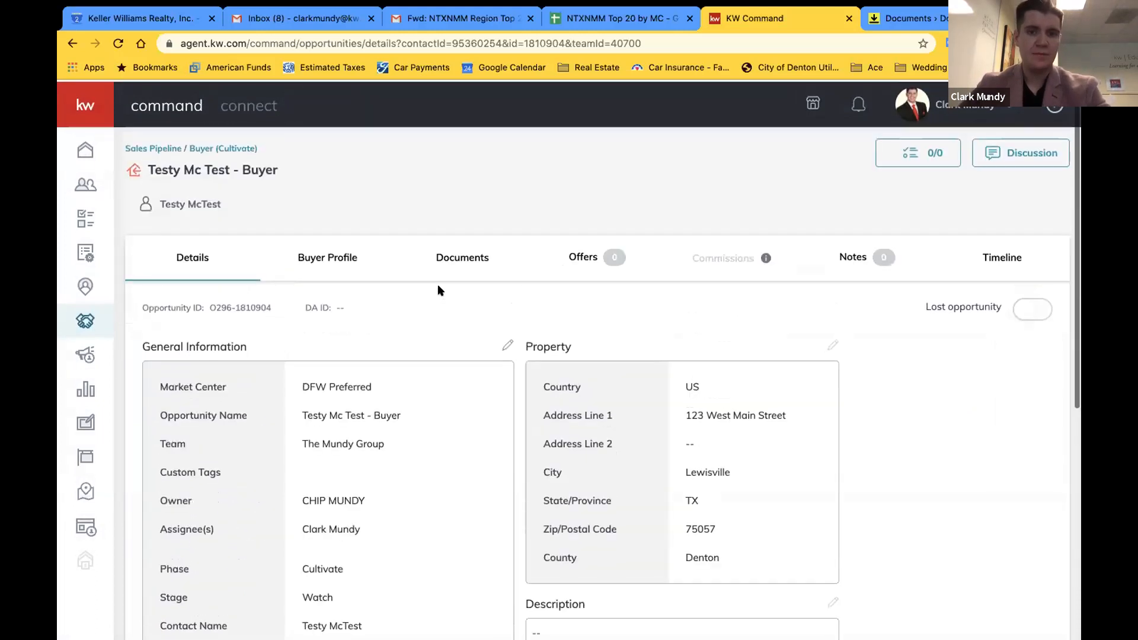
pyautogui.click(596, 269)
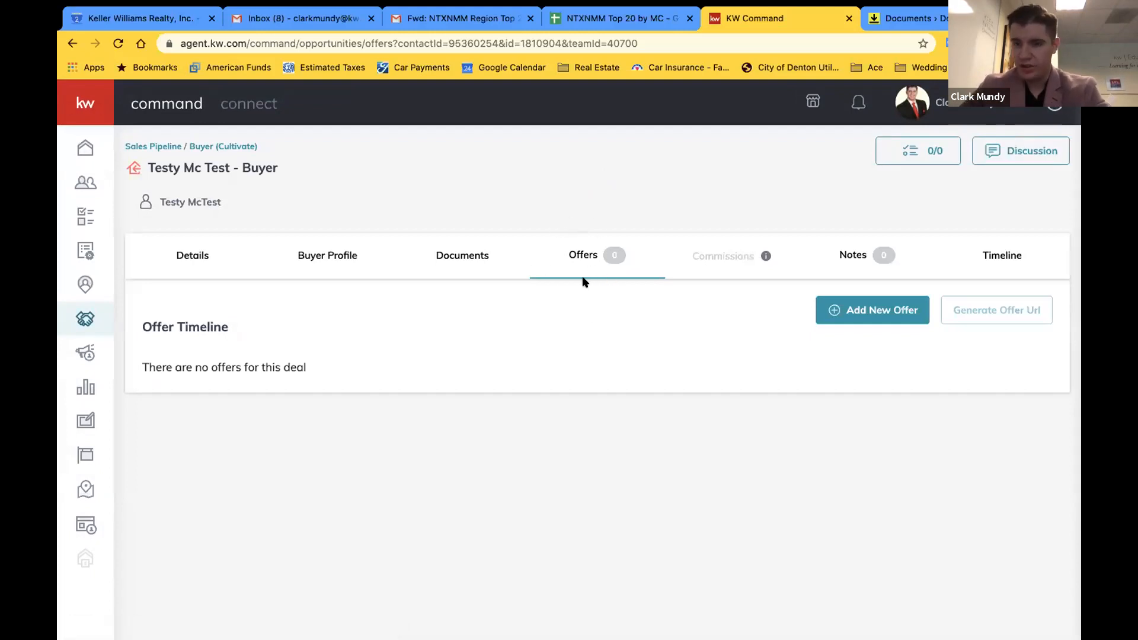
pyautogui.doubleClick(722, 259)
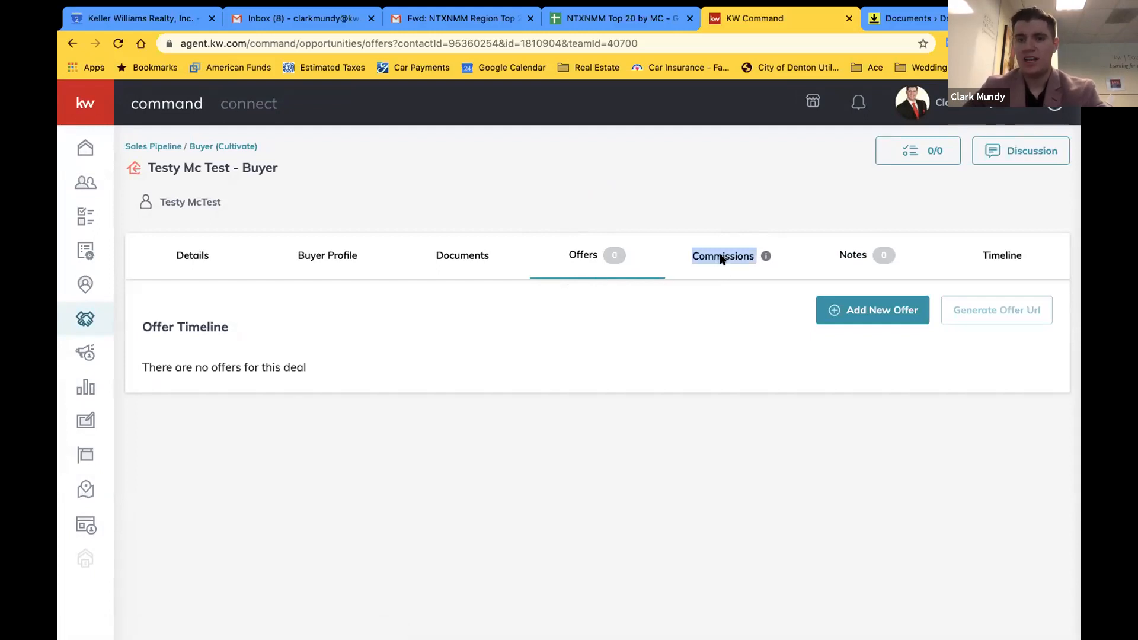
pyautogui.click(722, 284)
pyautogui.moveTo(764, 259)
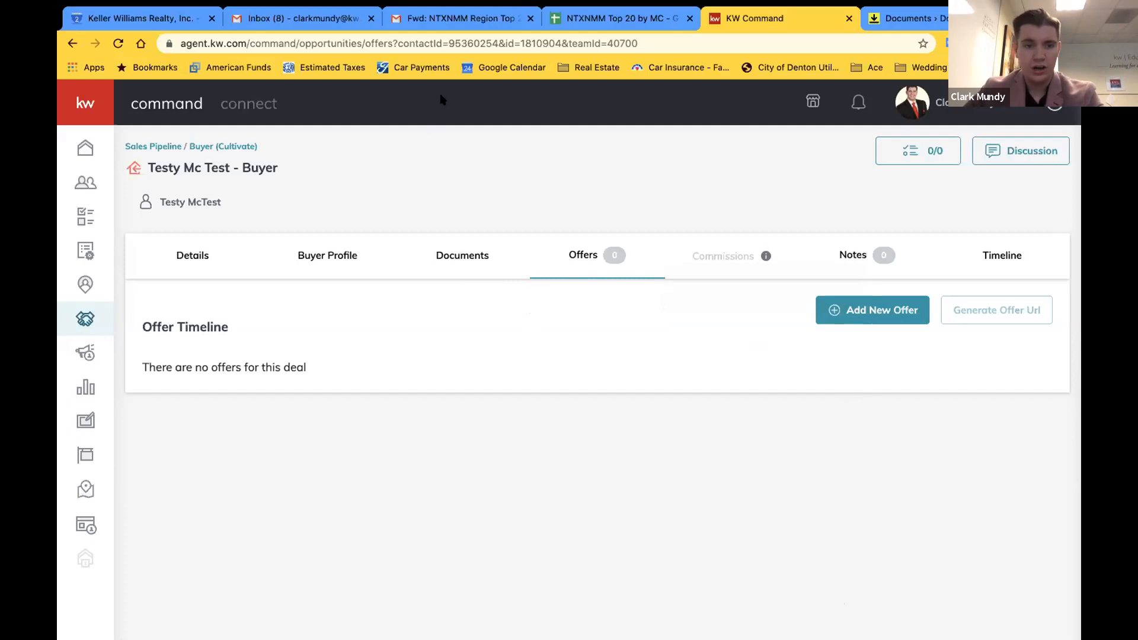
# Check the opportunity's Documents, then return to the All Opportunities list of nine deals
pyautogui.click(443, 258)
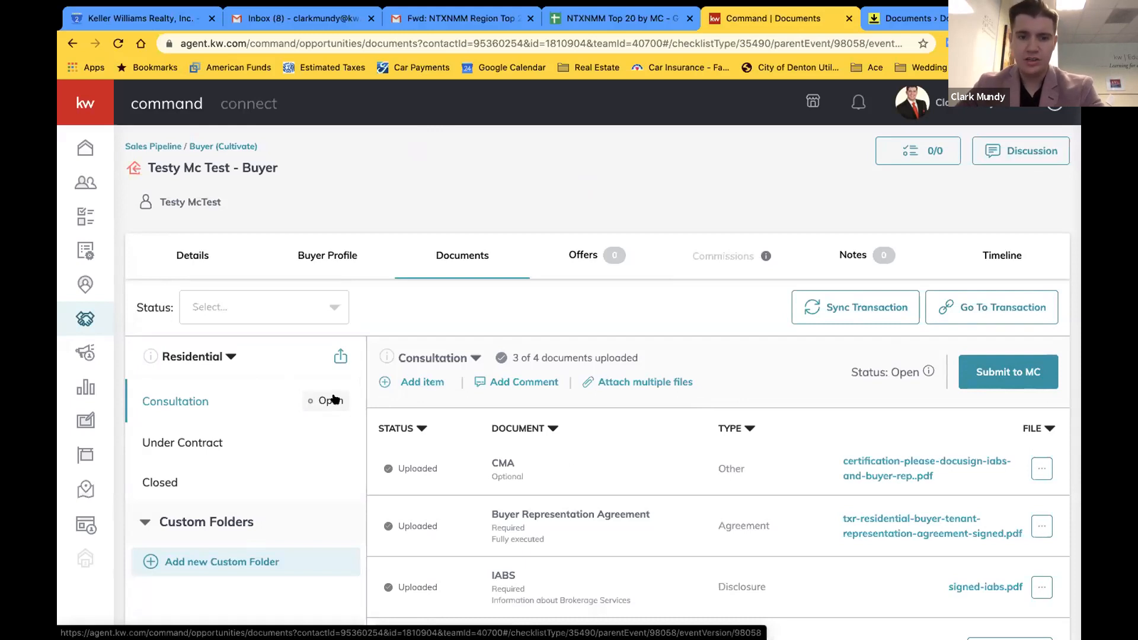
pyautogui.scroll(-1, 567, 459)
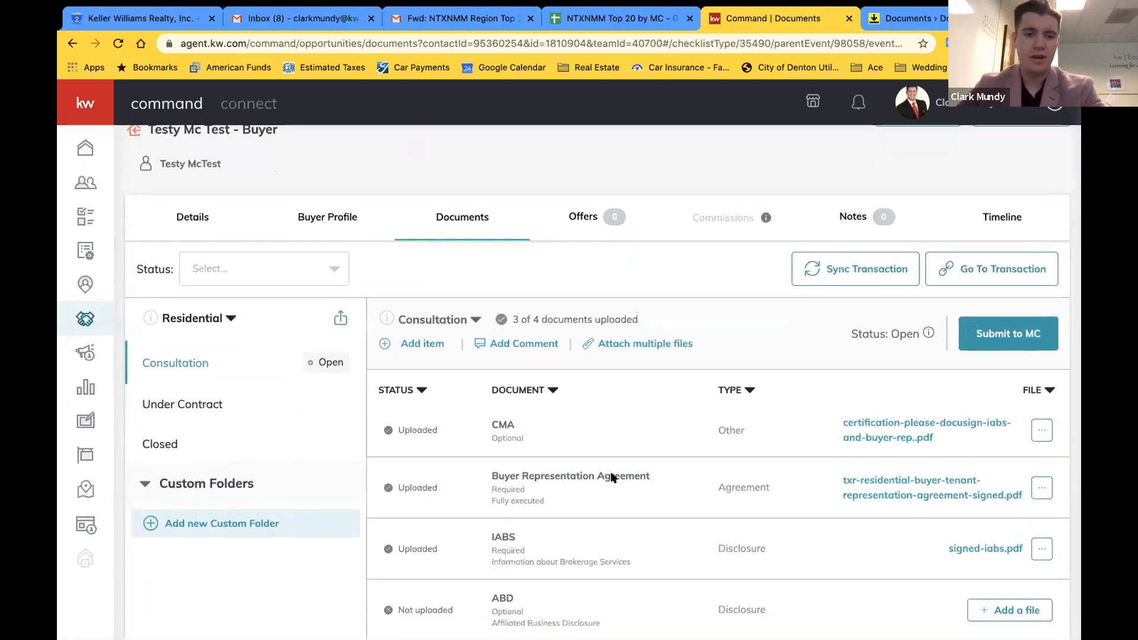
pyautogui.scroll(1, 329, 362)
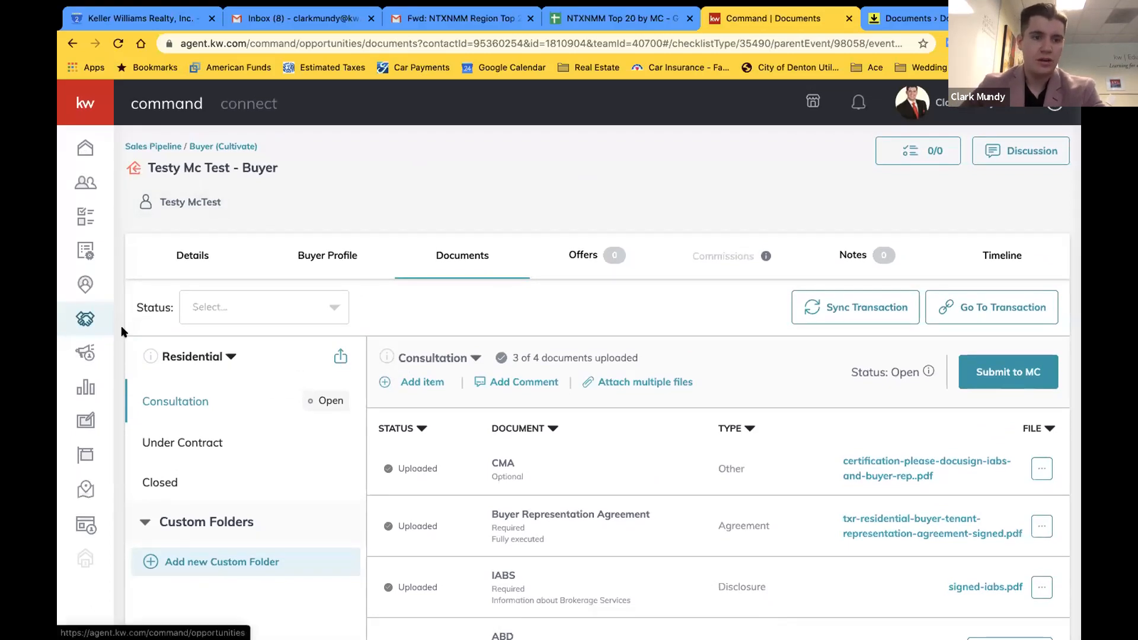
pyautogui.click(84, 326)
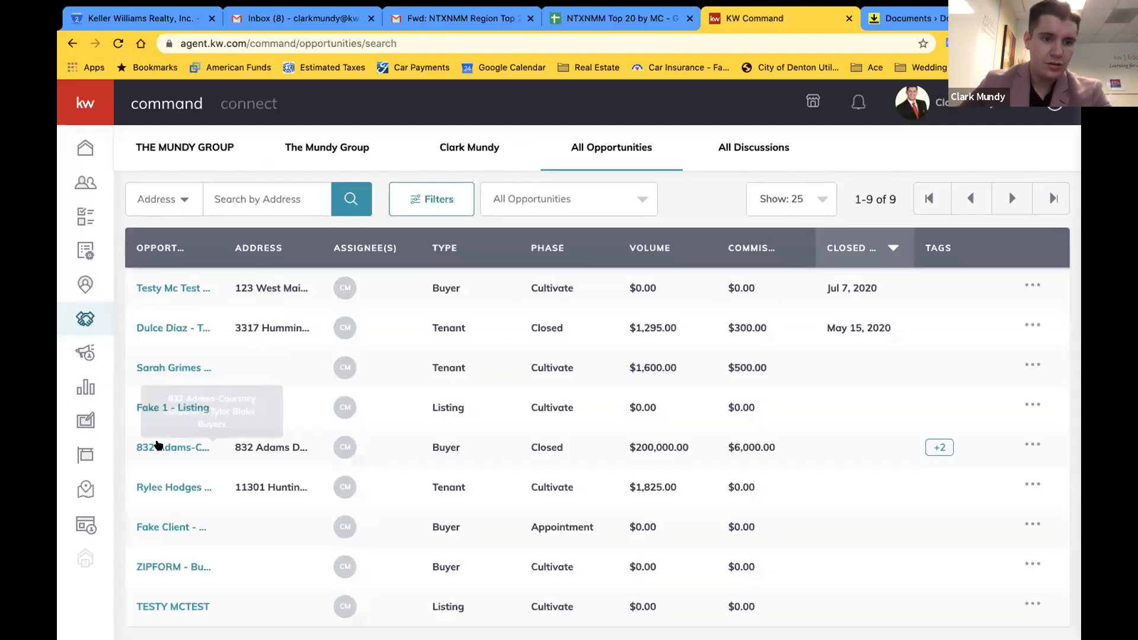
pyautogui.click(167, 447)
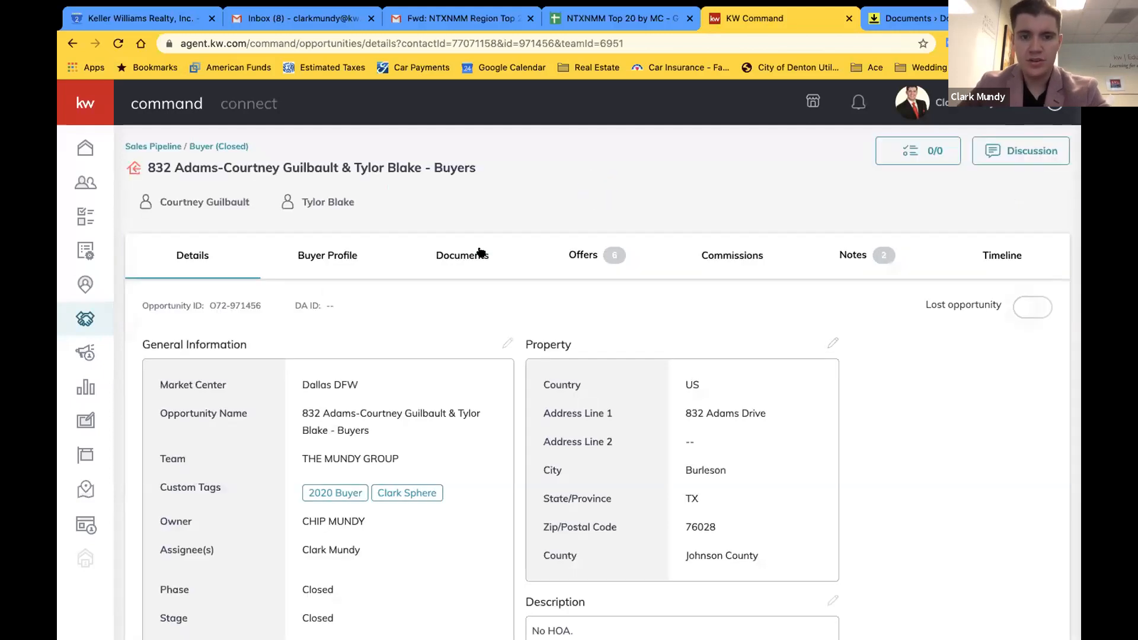
pyautogui.click(479, 251)
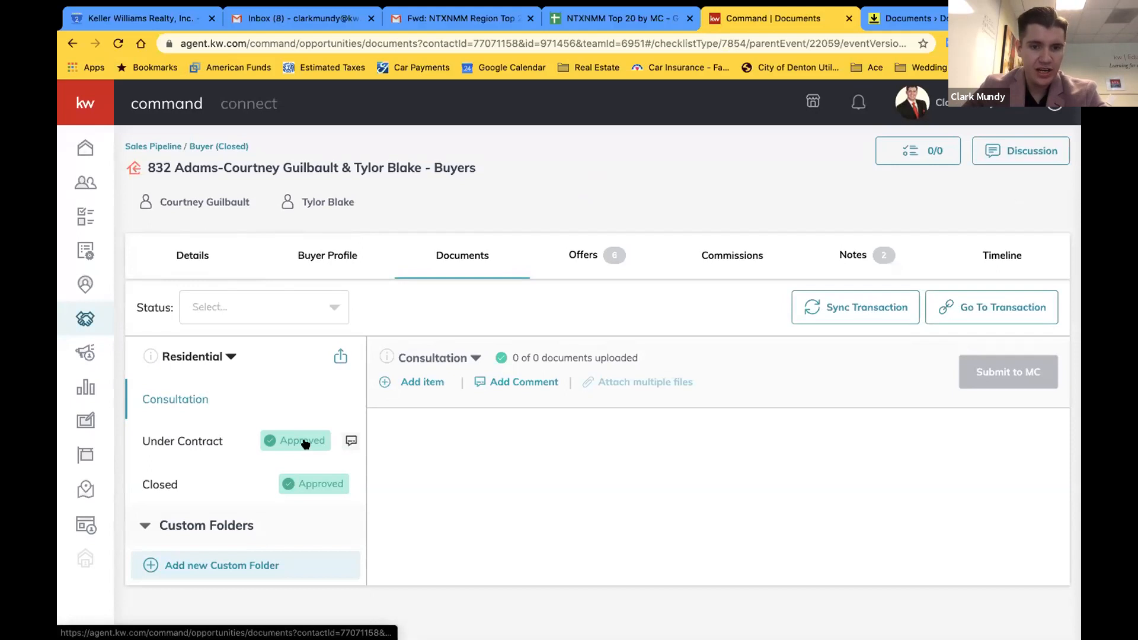
pyautogui.click(218, 442)
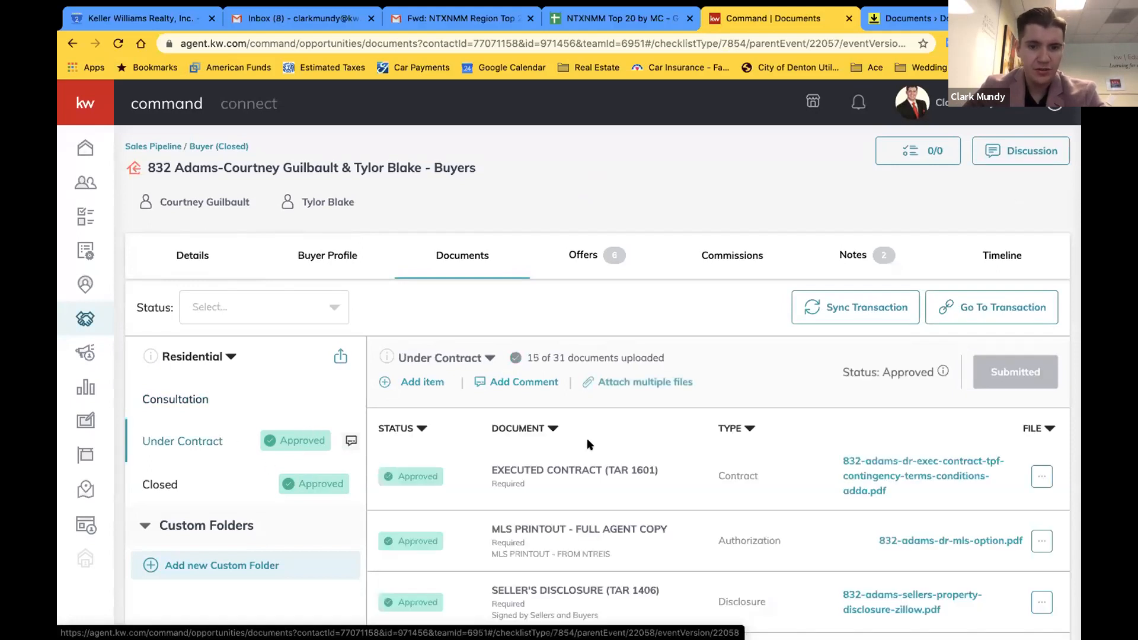
pyautogui.scroll(-3, 588, 443)
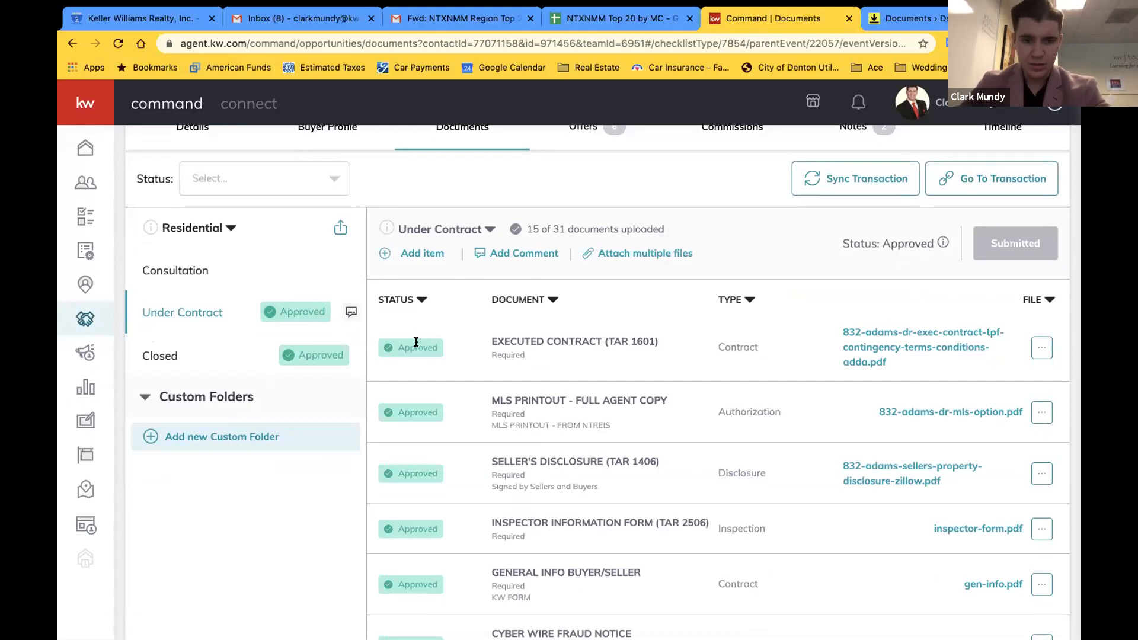
pyautogui.scroll(-3, 402, 396)
pyautogui.scroll(4, 403, 396)
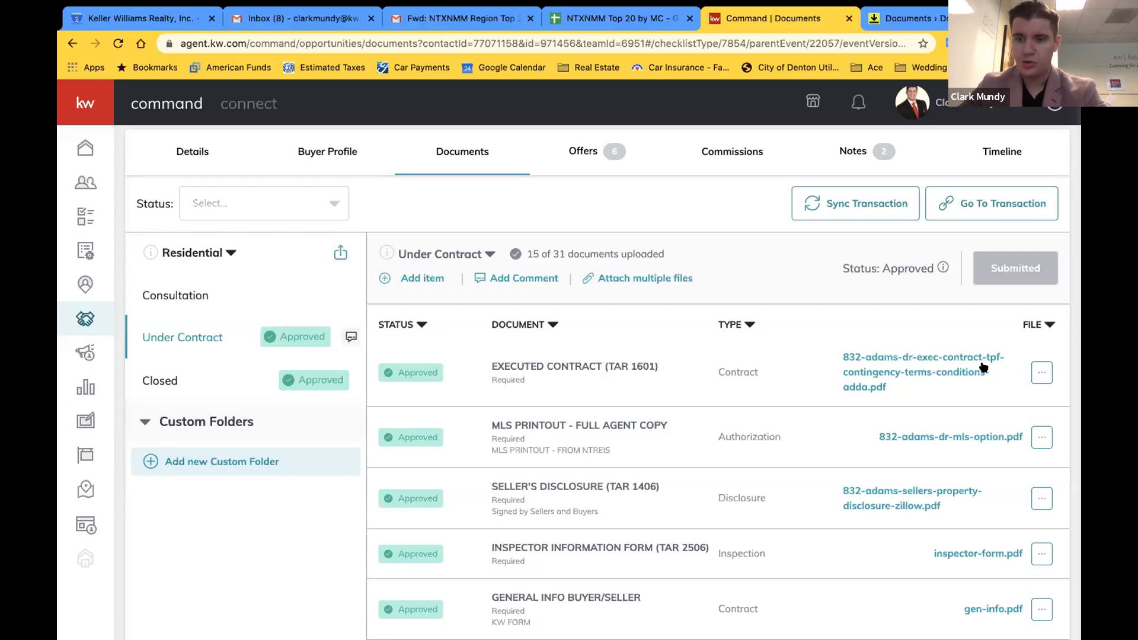
pyautogui.click(1039, 374)
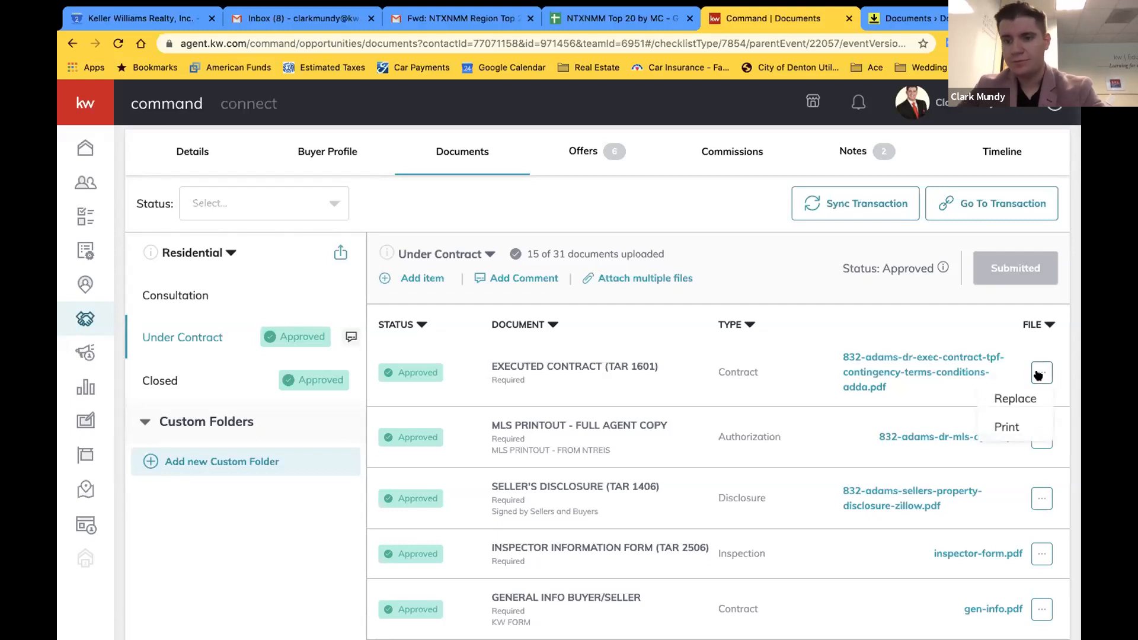
pyautogui.click(1017, 399)
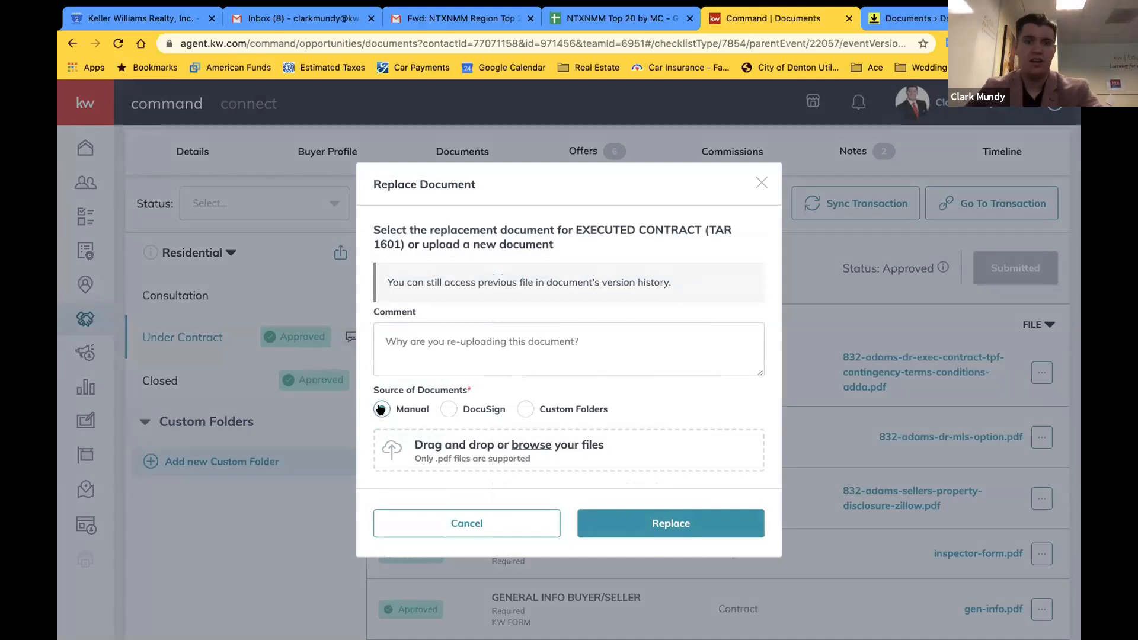
# Pick ABAD - Signed.pdf from DocuSign, then cancel the replacement and go to the opportunities overview
pyautogui.click(445, 408)
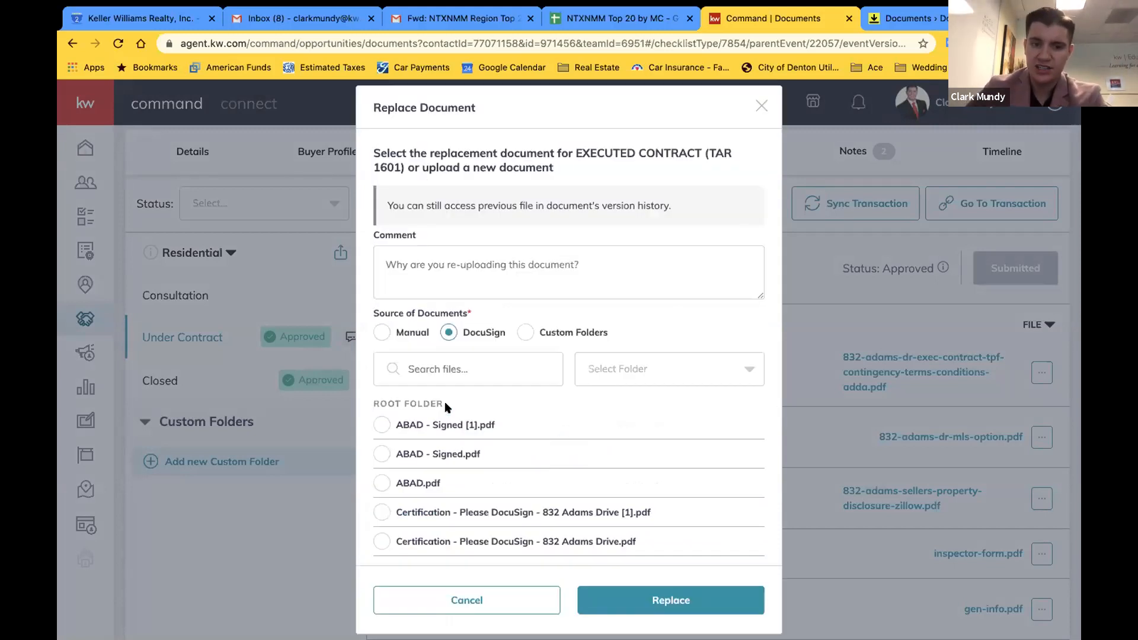
pyautogui.scroll(-1, 606, 421)
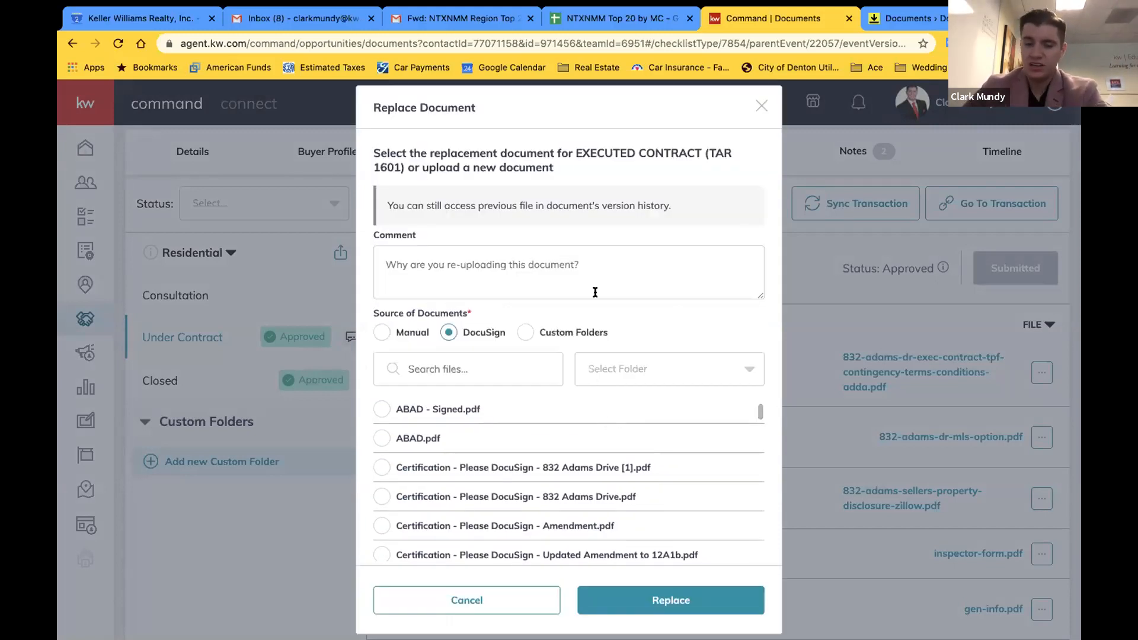
pyautogui.click(381, 410)
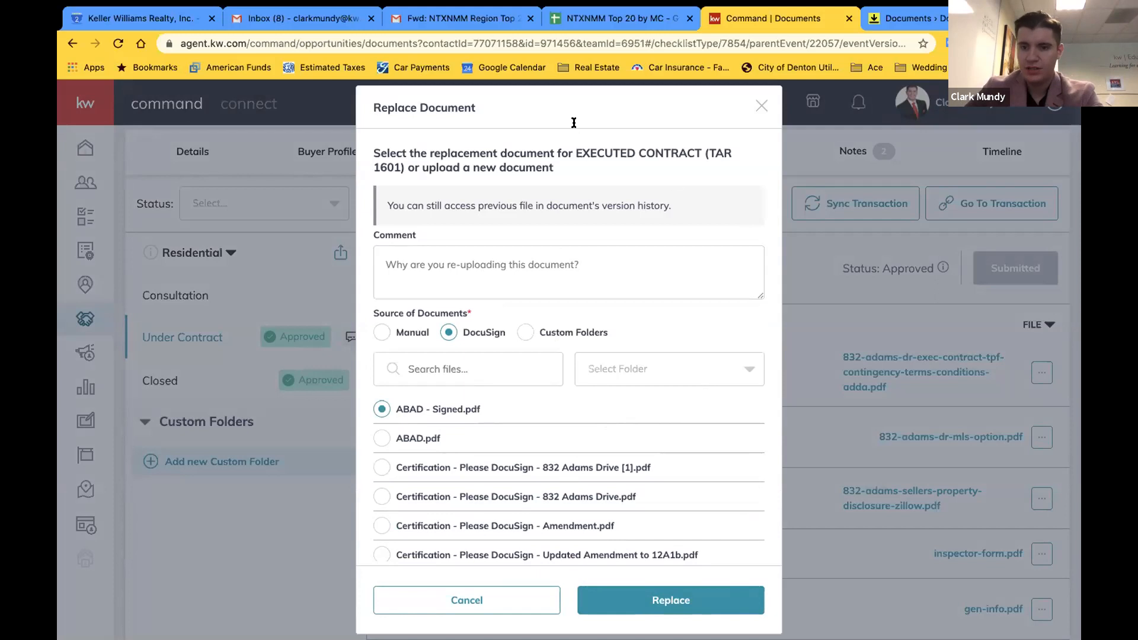
pyautogui.click(462, 271)
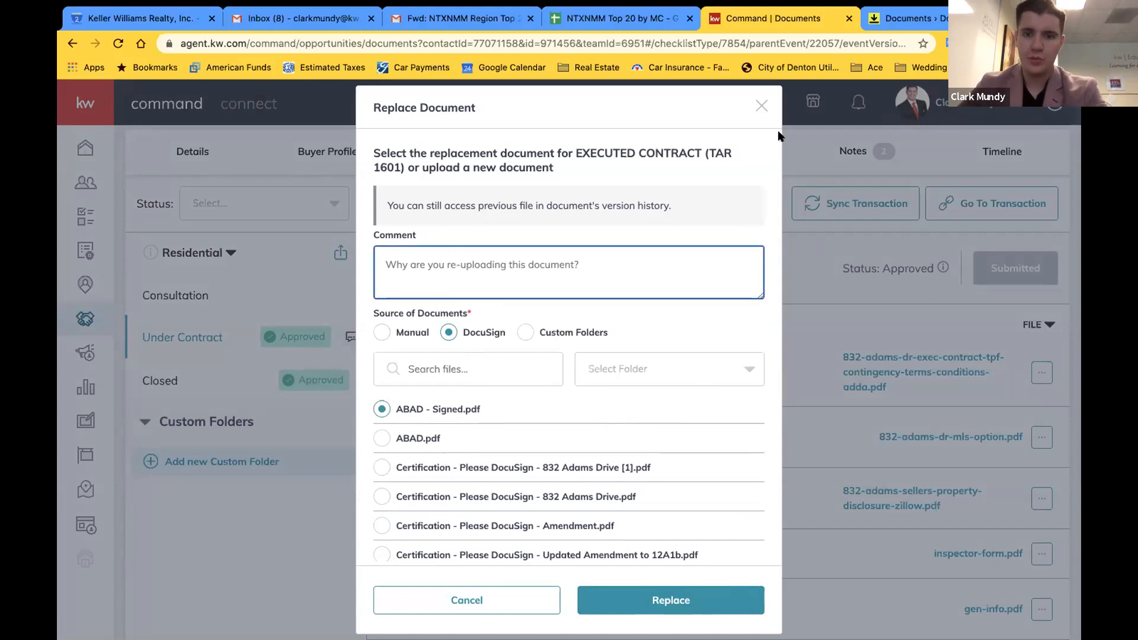
pyautogui.click(763, 109)
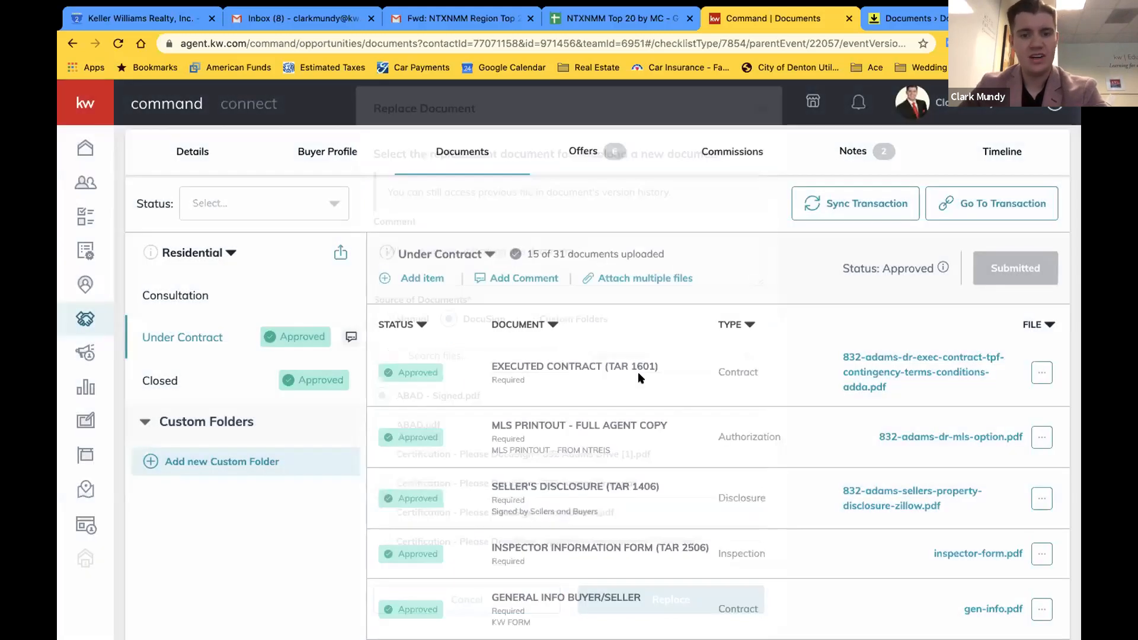
pyautogui.click(1042, 372)
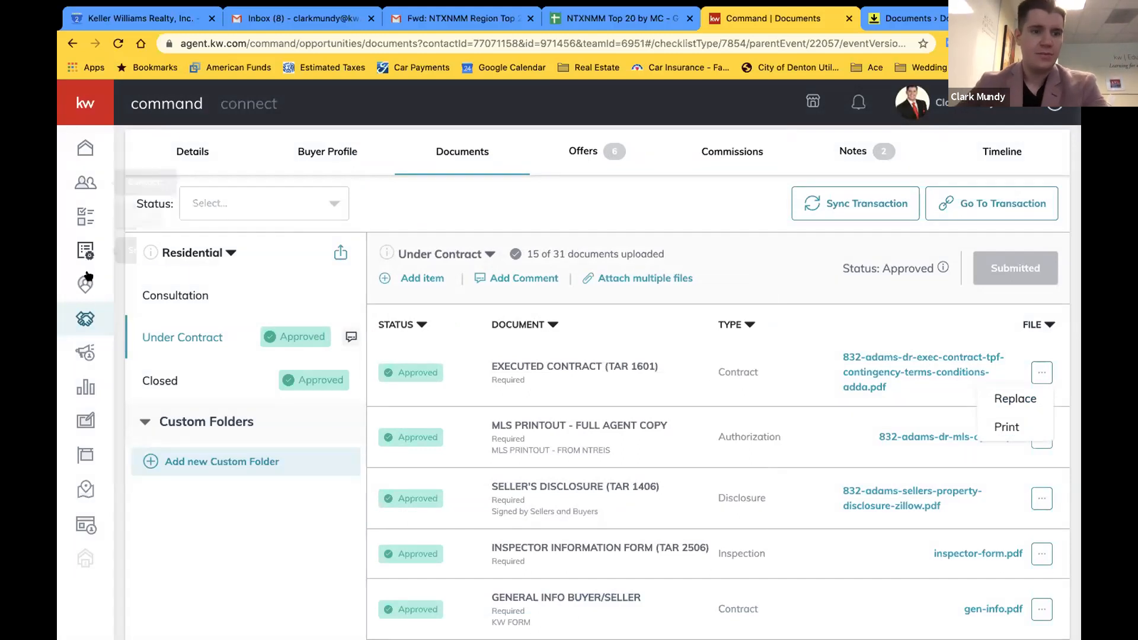
pyautogui.click(100, 309)
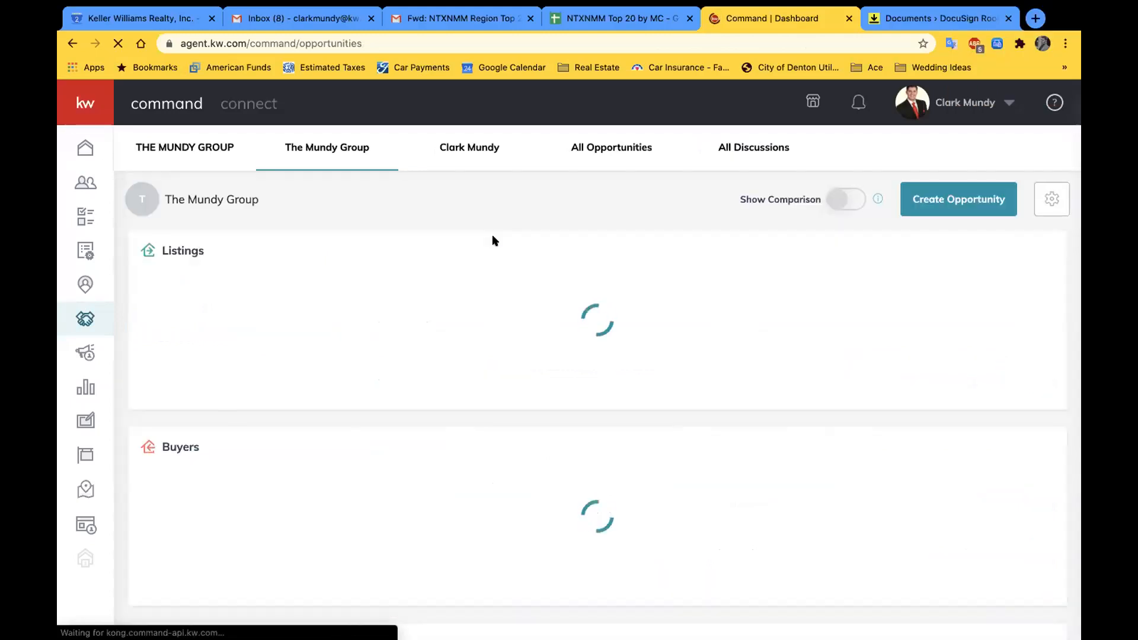
# Open the test buyer opportunity from All Opportunities and show its Offers tab
pyautogui.click(594, 148)
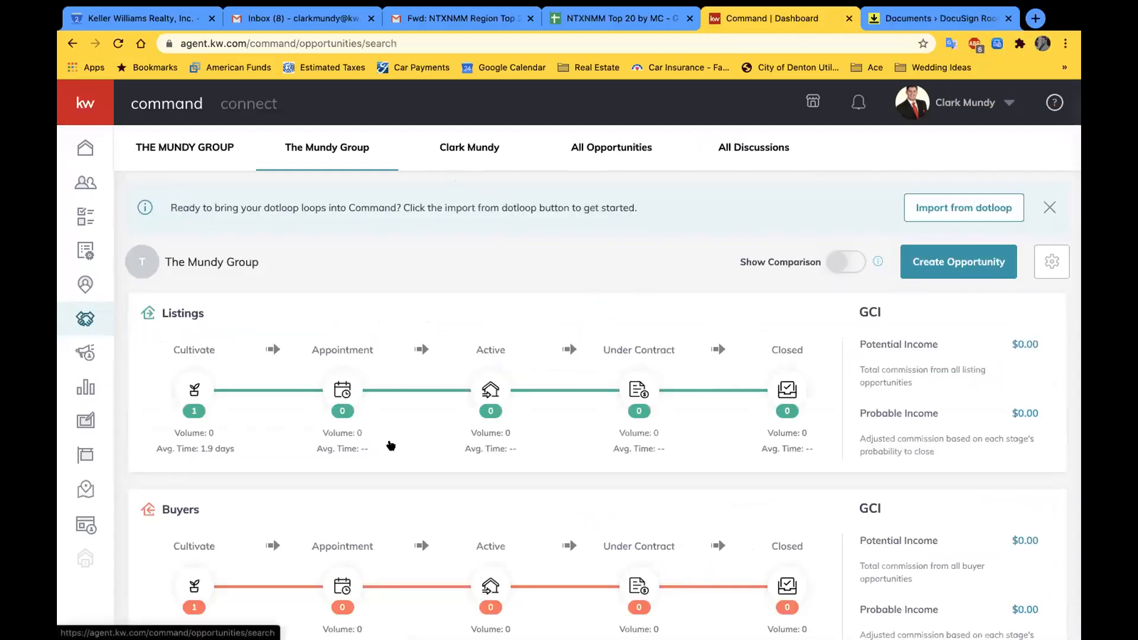
pyautogui.scroll(-1, 390, 442)
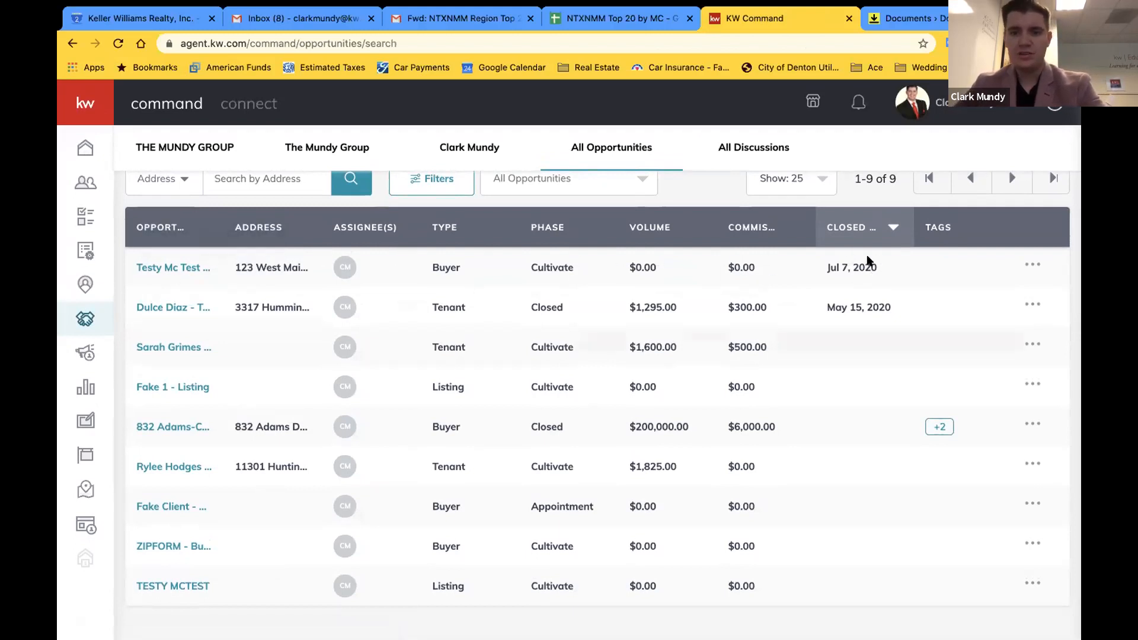
pyautogui.click(181, 270)
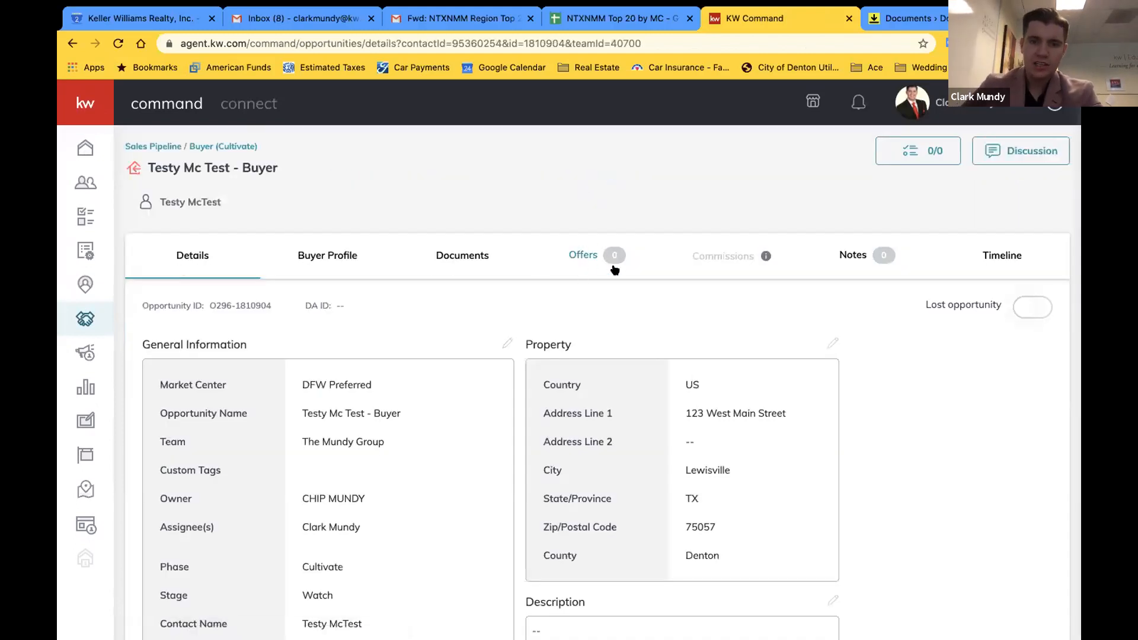
pyautogui.click(584, 254)
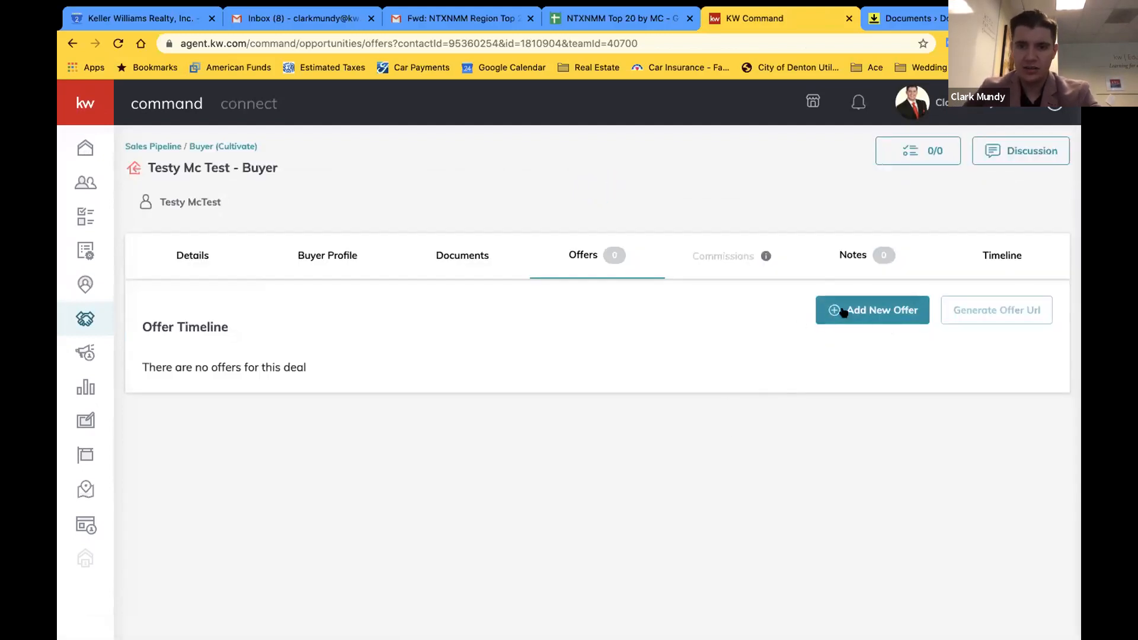
# Create a new offer version named Initial Offer
pyautogui.click(887, 307)
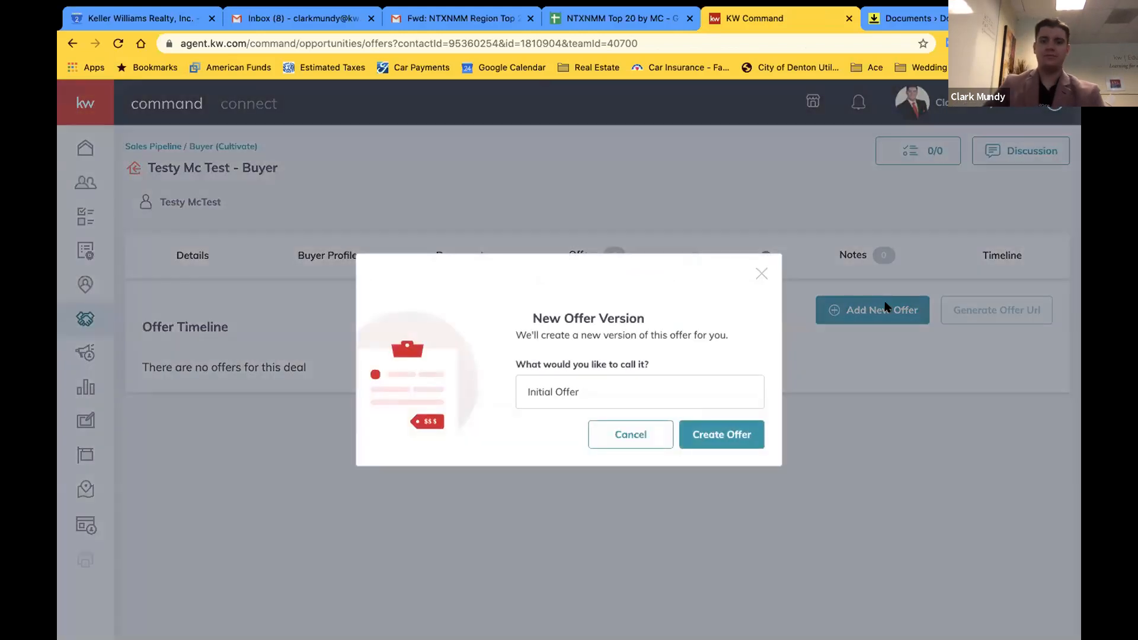
pyautogui.click(619, 398)
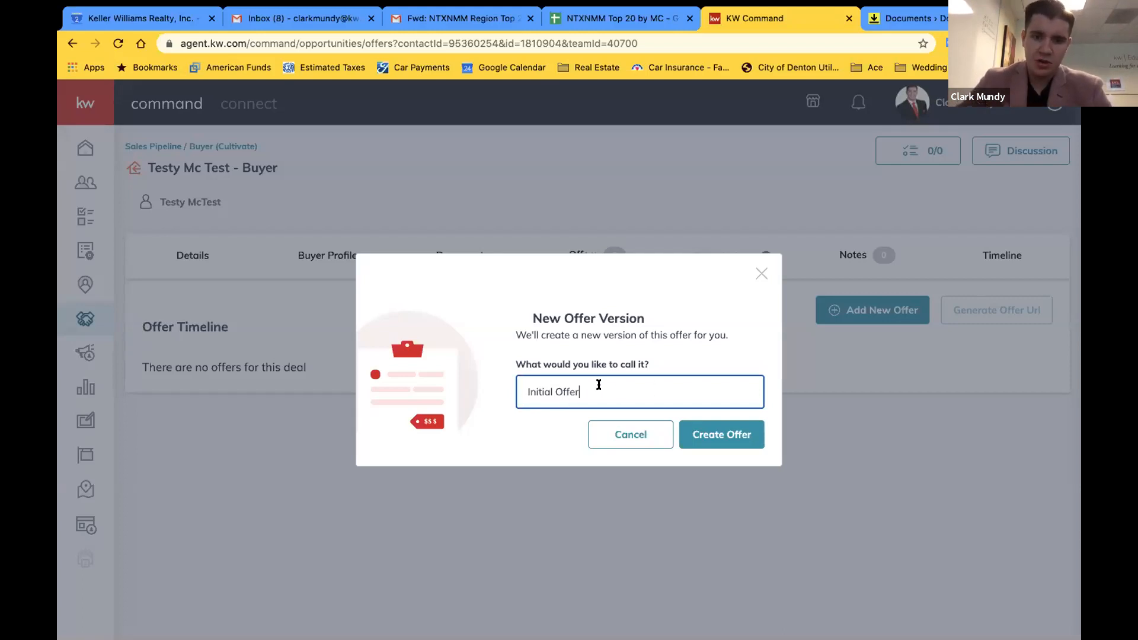
pyautogui.click(706, 443)
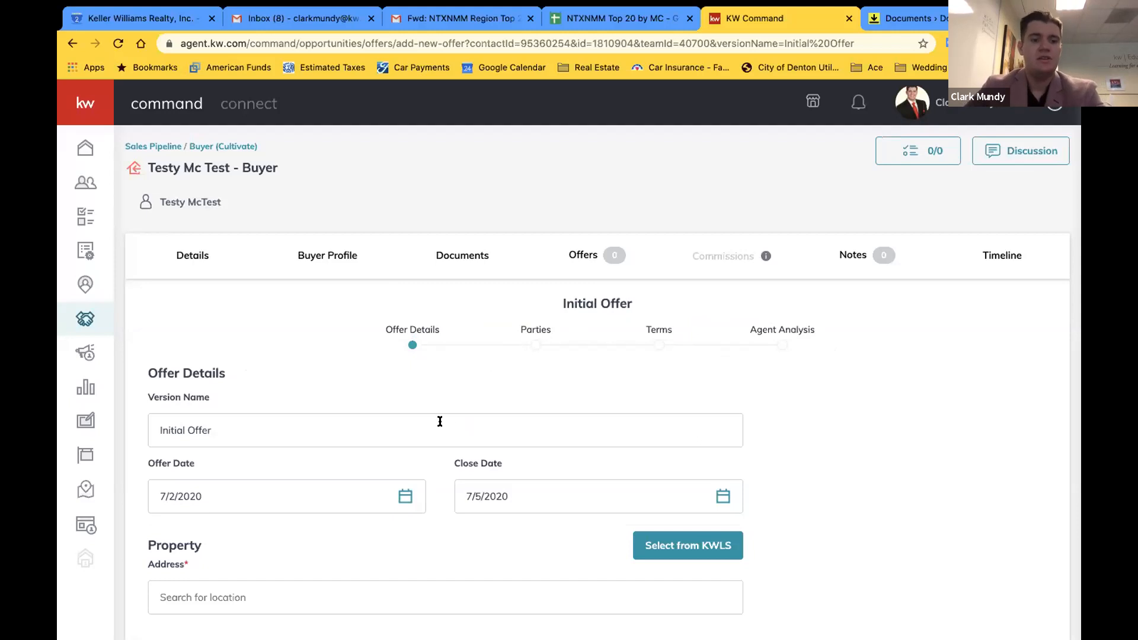
# Keep the offer's version name as Initial Offer
pyautogui.scroll(-1, 440, 421)
pyautogui.click(237, 394)
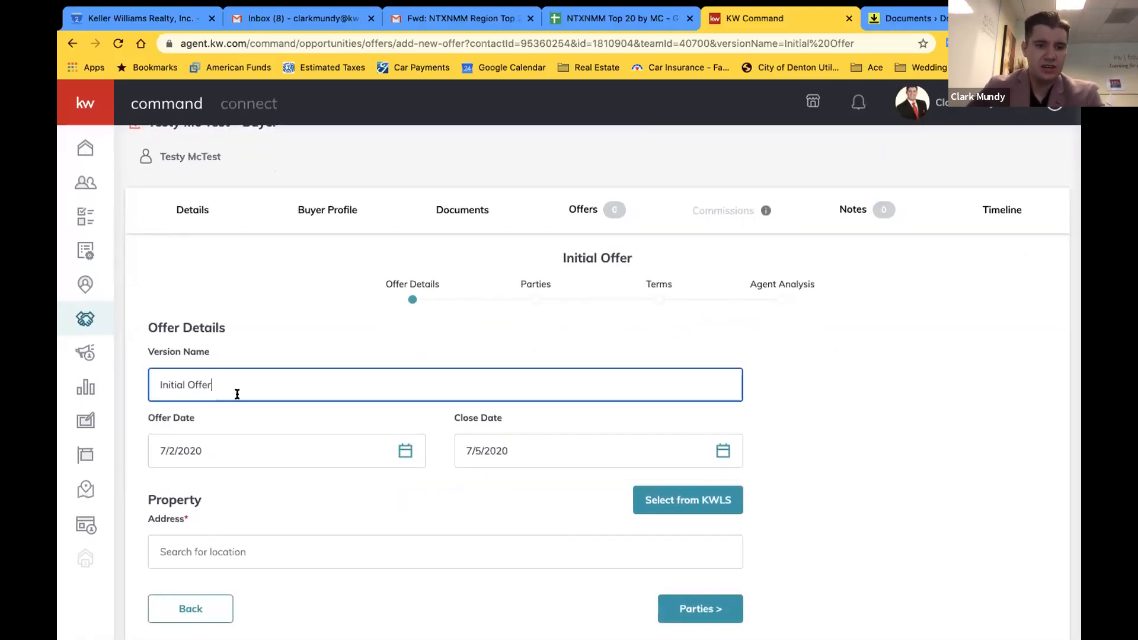
pyautogui.click(257, 327)
# Set the property address to 123 Main Street, Lewisville, TX and advance to Parties
pyautogui.scroll(-1, 257, 328)
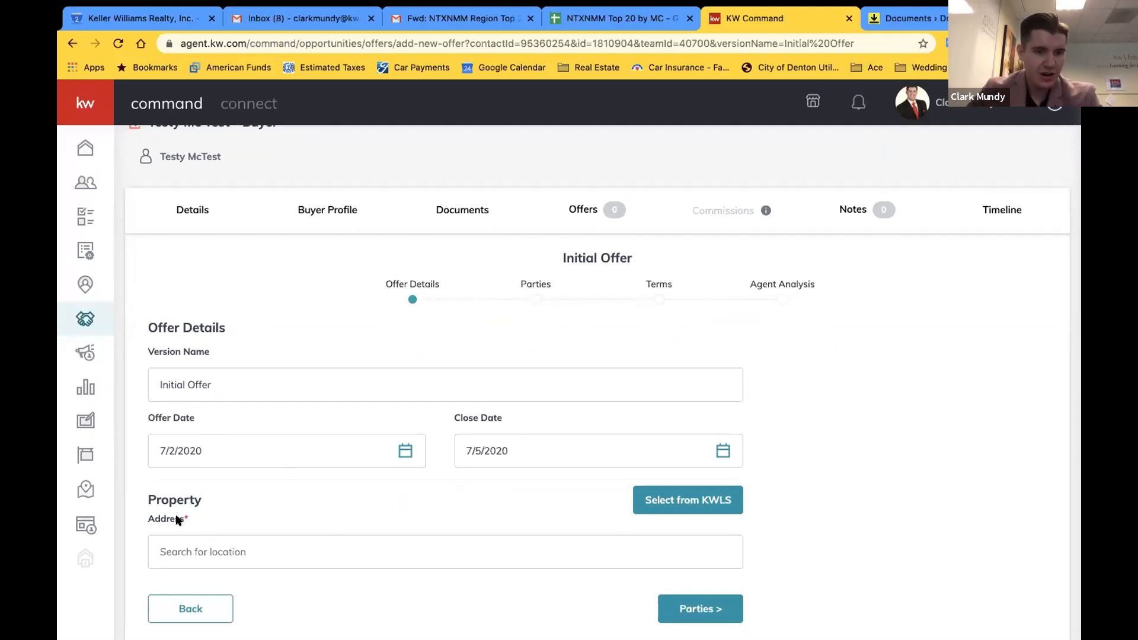
pyautogui.click(334, 543)
pyautogui.write('123 main street')
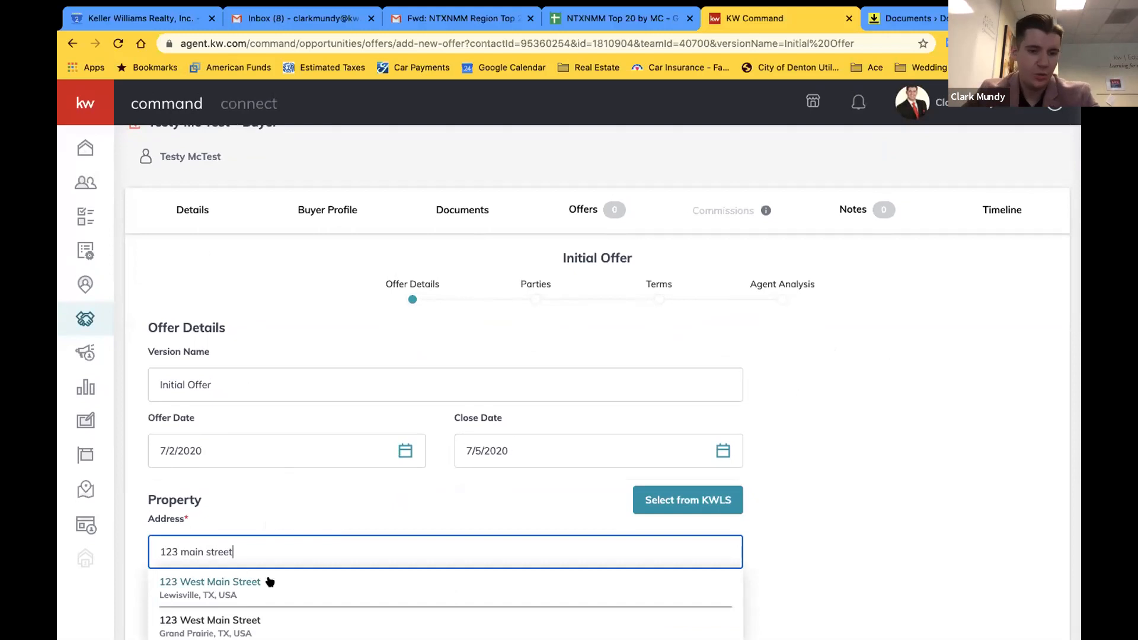
pyautogui.click(270, 582)
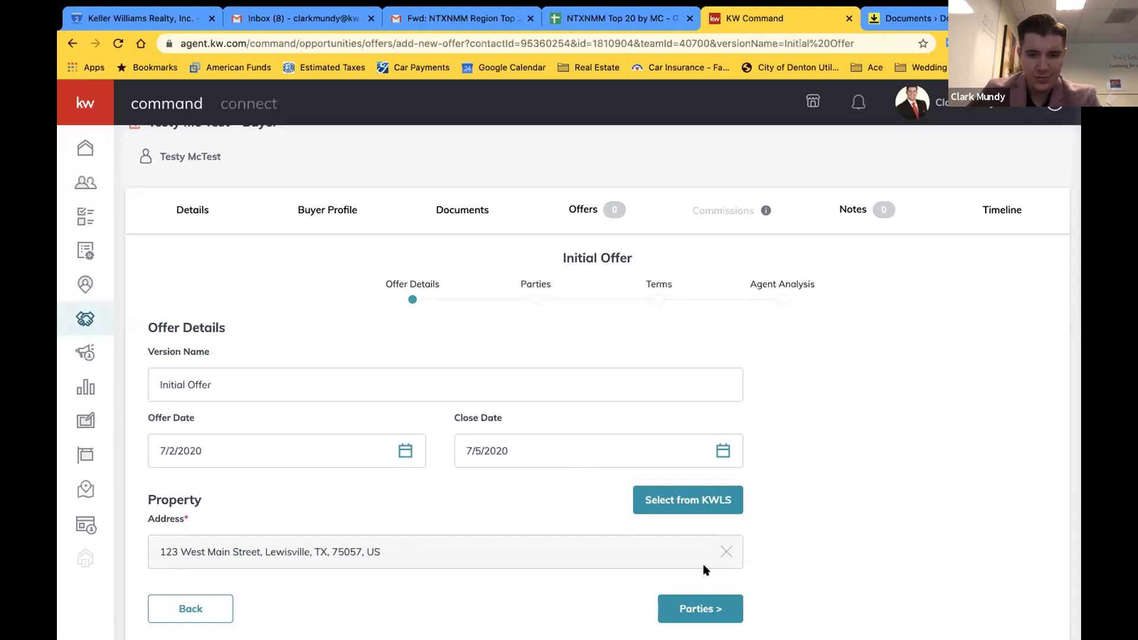
pyautogui.click(724, 605)
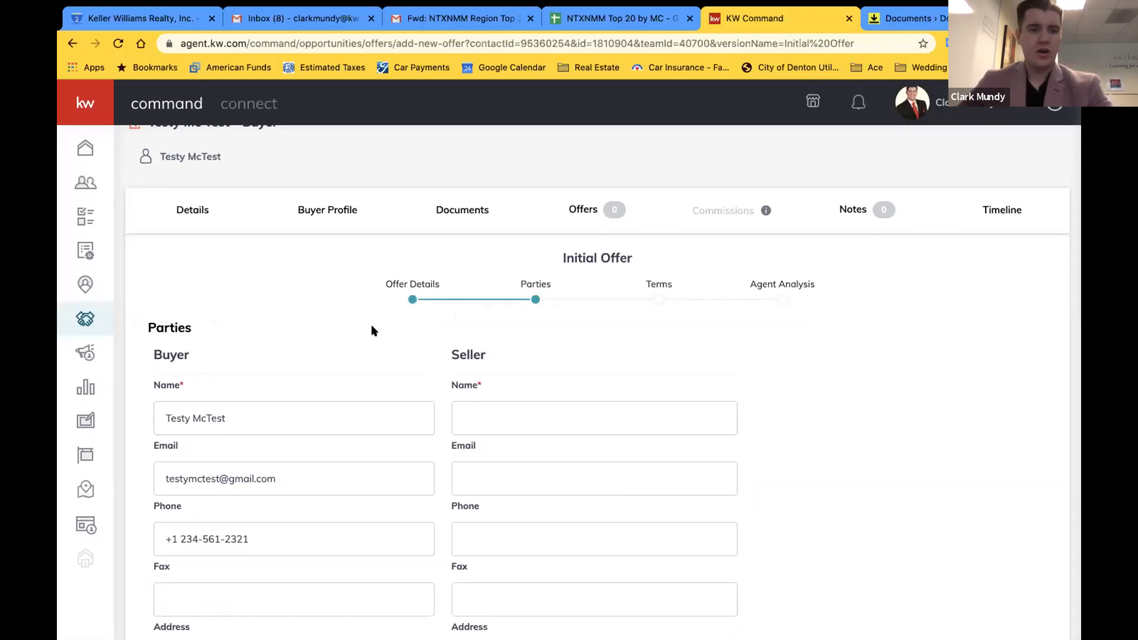
# Mark the buyer as pre-approved and enter the buyer agent's phone number
pyautogui.scroll(-3, 371, 324)
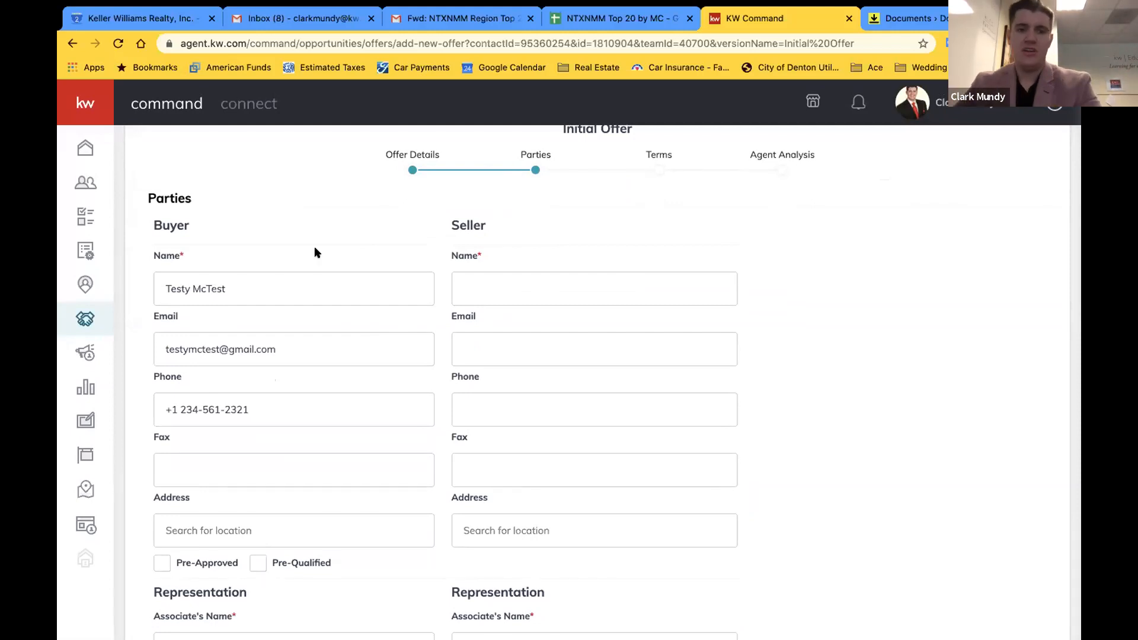
pyautogui.scroll(-2, 385, 244)
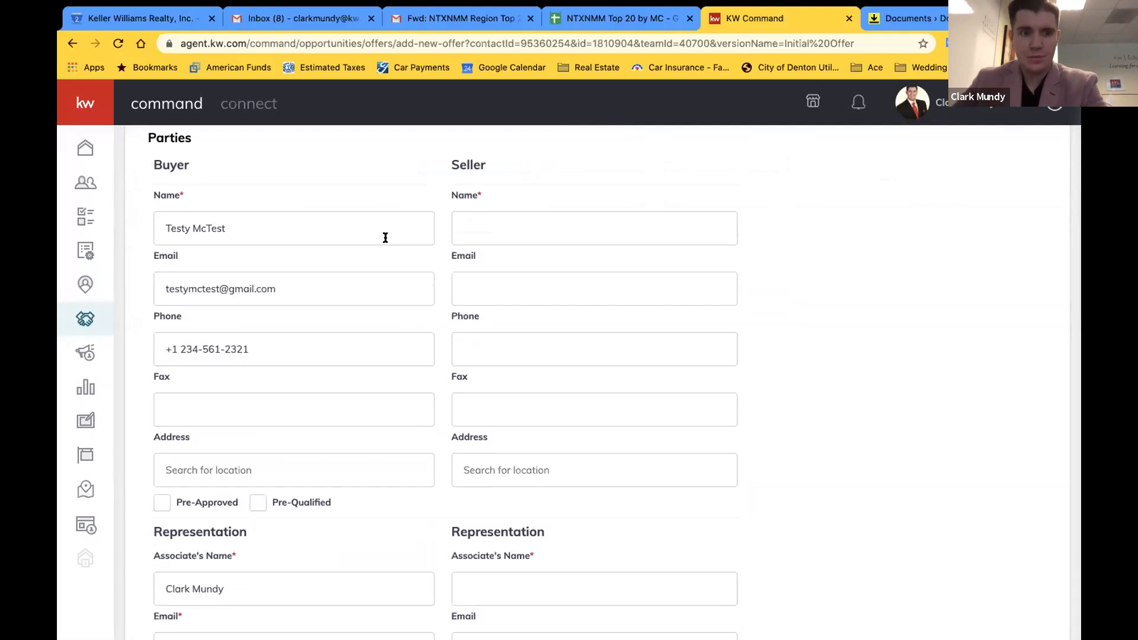
pyautogui.scroll(1, 382, 240)
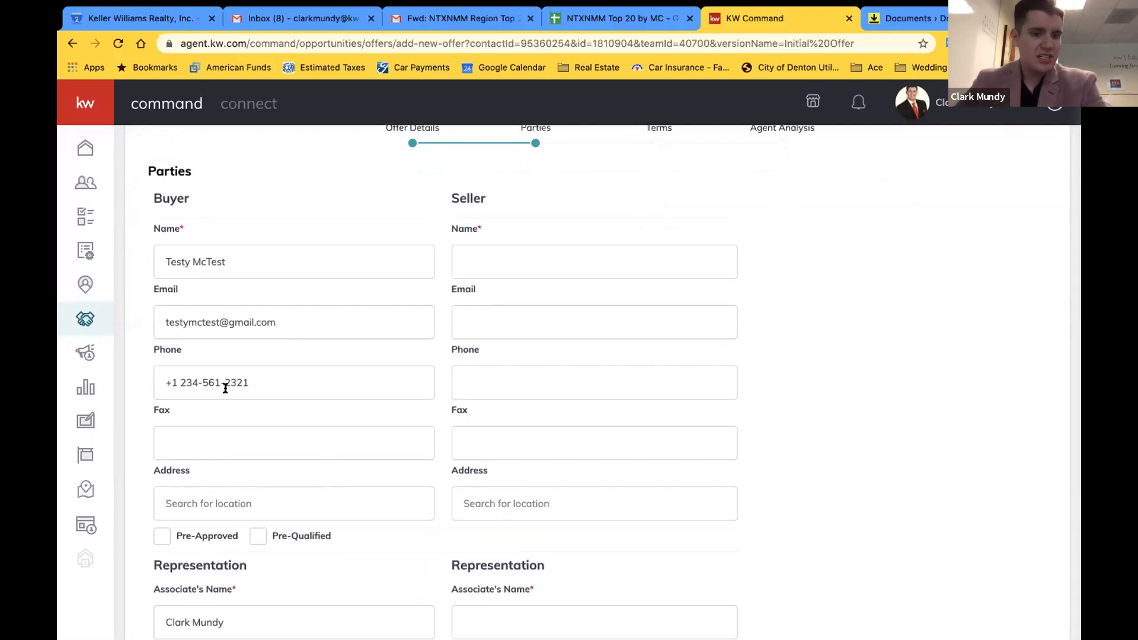
pyautogui.click(160, 537)
pyautogui.scroll(-3, 238, 427)
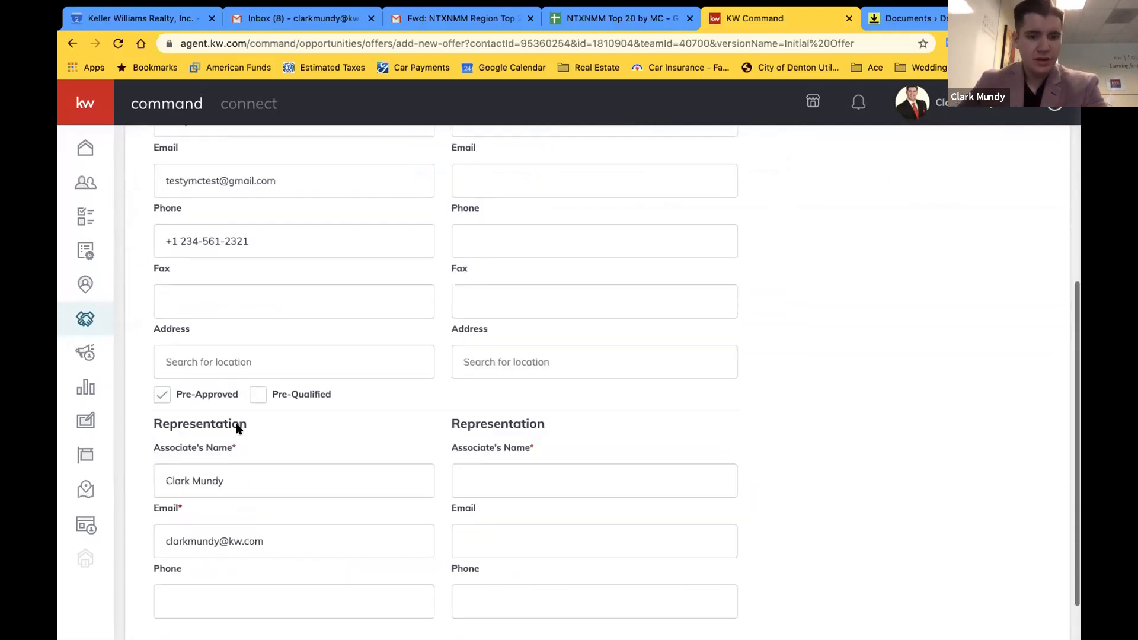
pyautogui.click(203, 540)
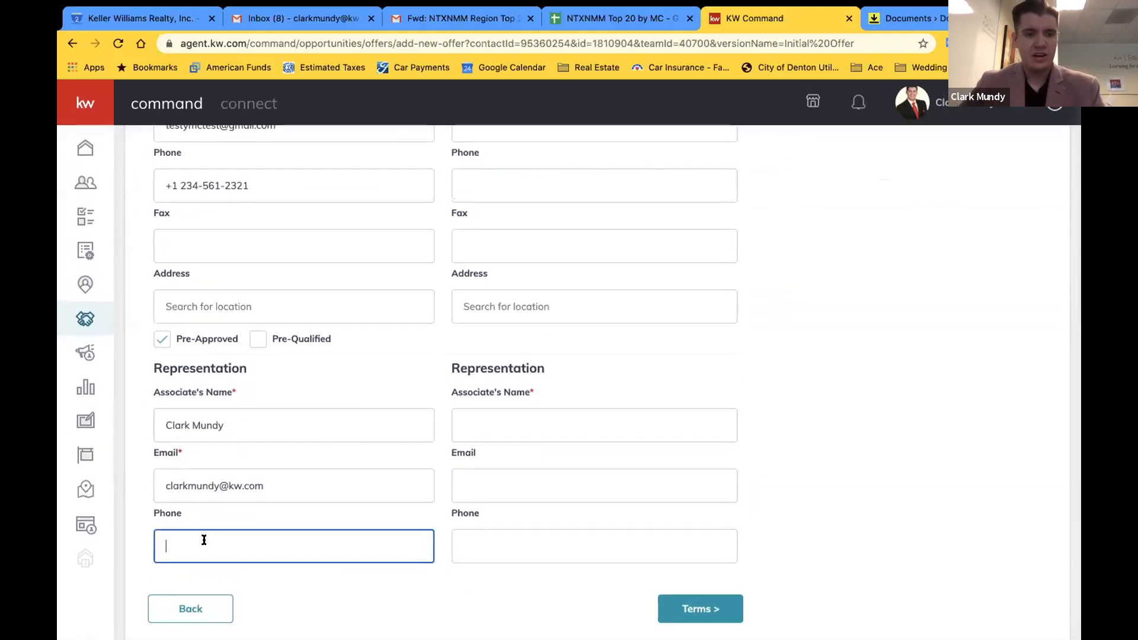
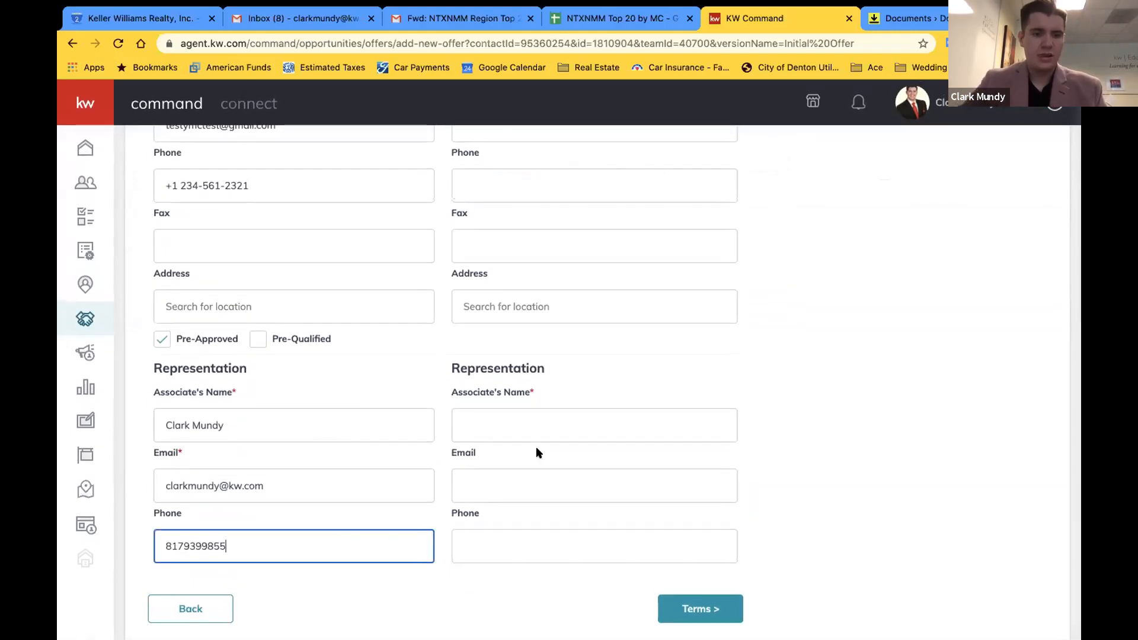
pyautogui.click(843, 354)
# Fill in the seller's name
pyautogui.scroll(4, 843, 354)
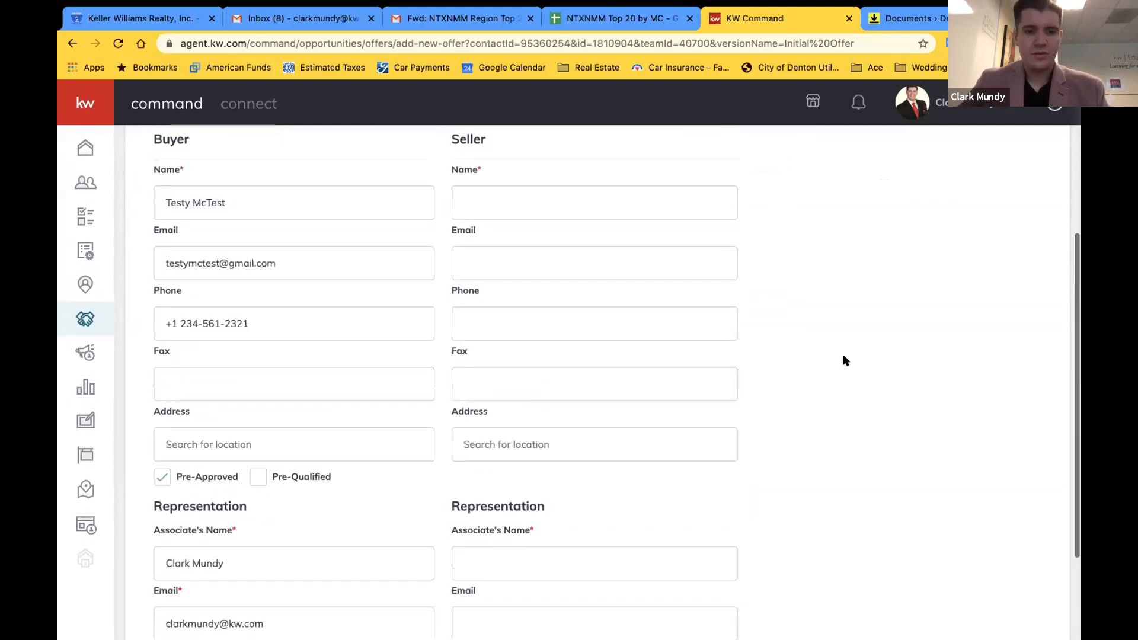
pyautogui.click(490, 280)
pyautogui.write('J')
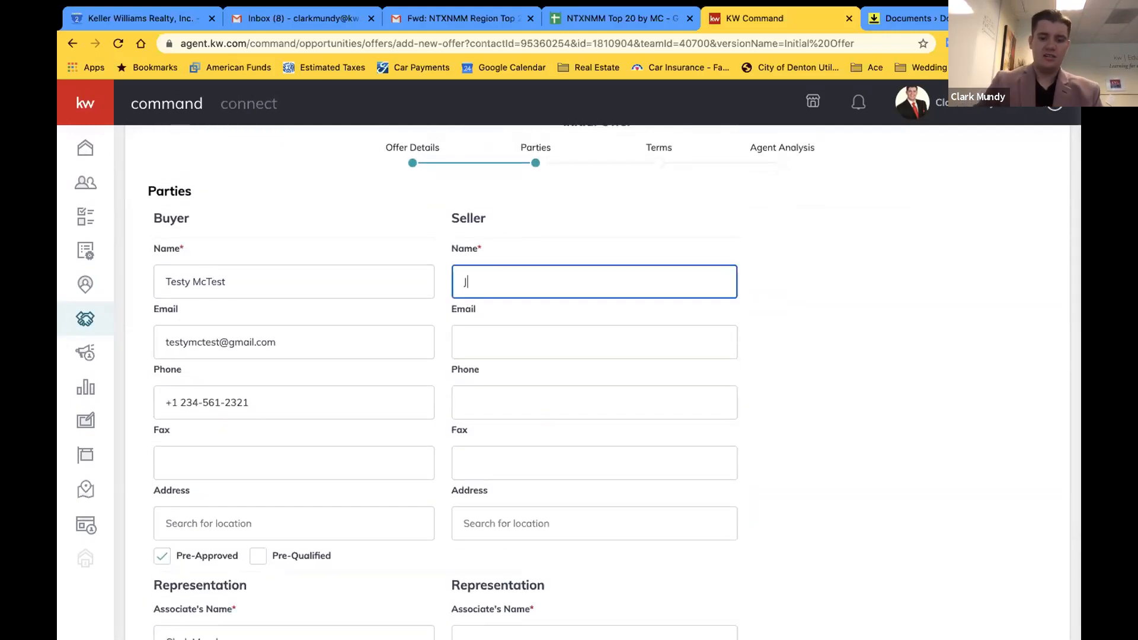
pyautogui.write('ohn Smith')
pyautogui.click(778, 308)
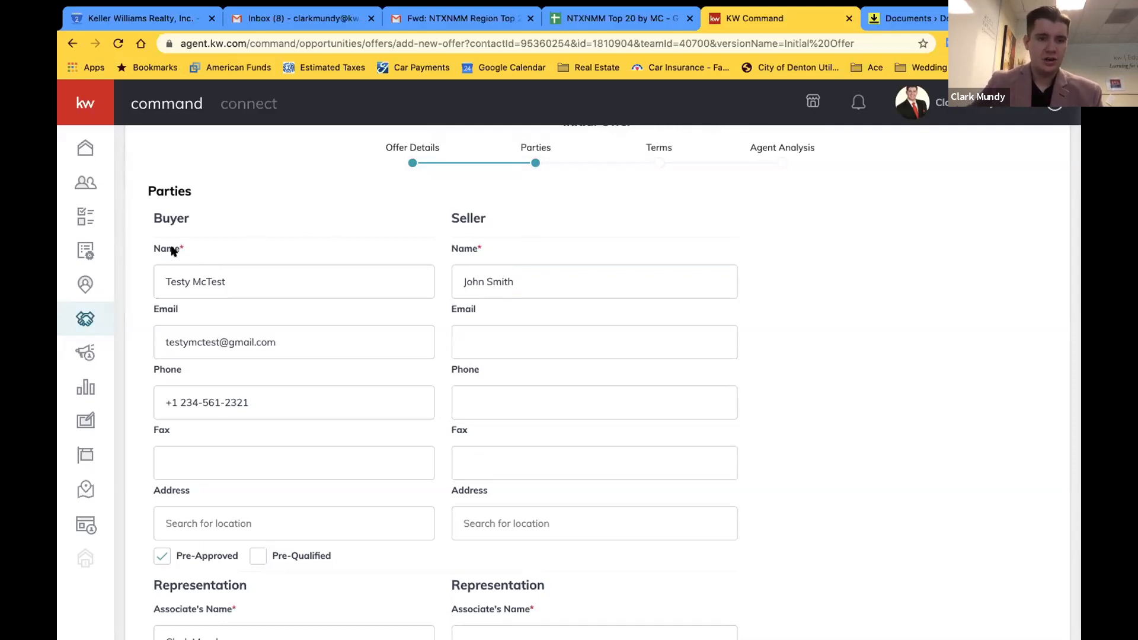
# Enter the seller associate's name and continue to the Terms step
pyautogui.scroll(-1, 172, 251)
pyautogui.scroll(-4, 206, 521)
pyautogui.scroll(-1, 326, 511)
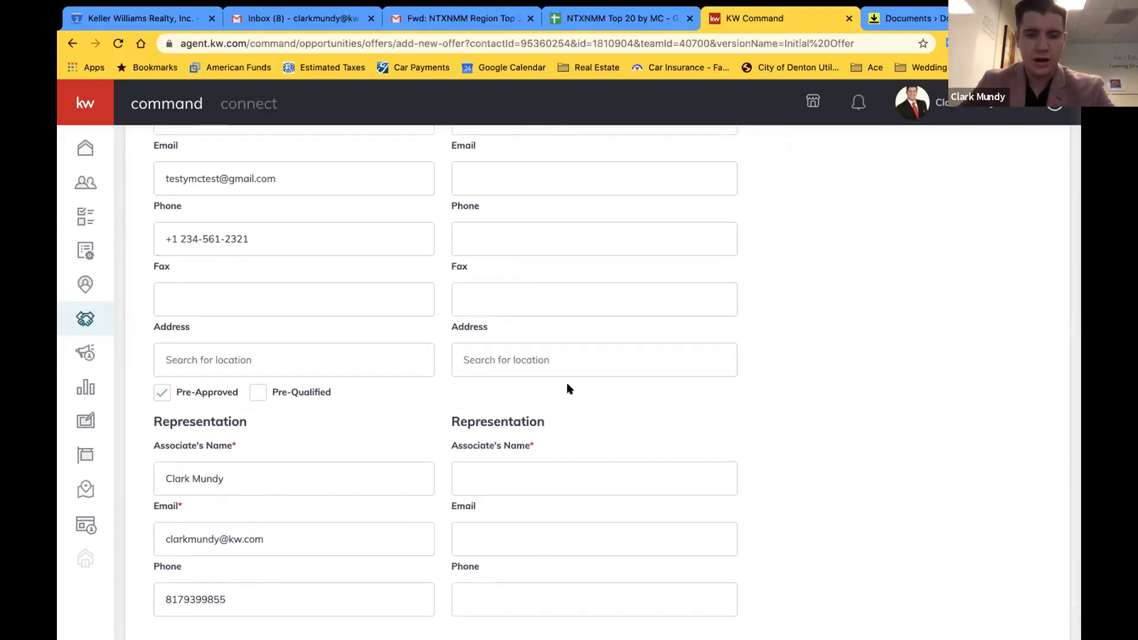
pyautogui.scroll(7, 569, 386)
pyautogui.scroll(-8, 867, 425)
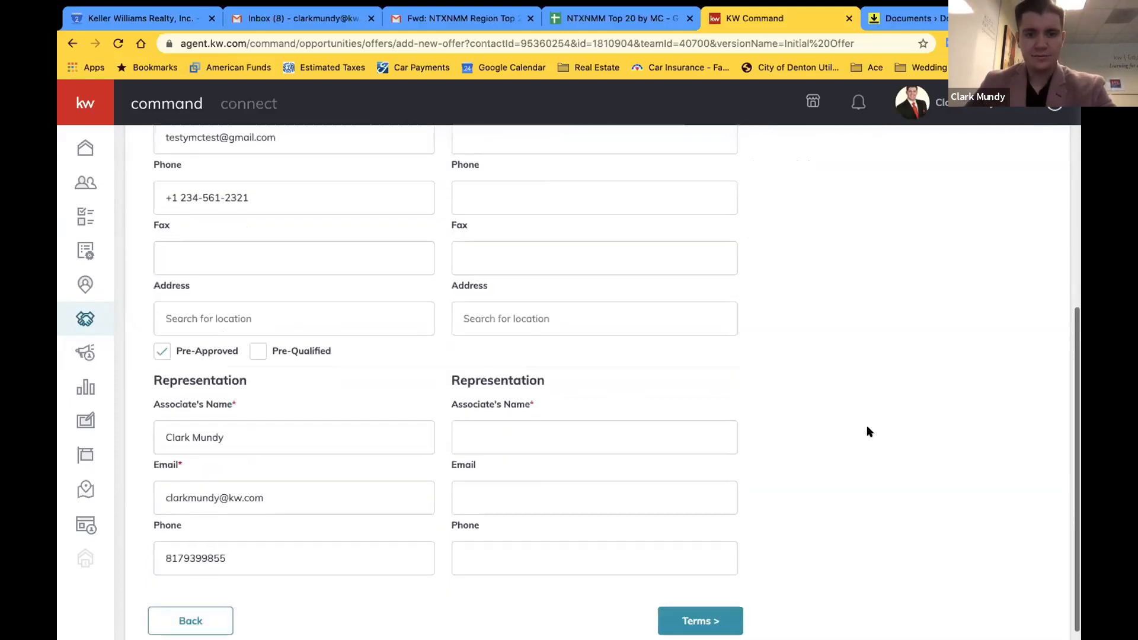
pyautogui.click(590, 431)
pyautogui.write('Susie Smith')
pyautogui.click(803, 397)
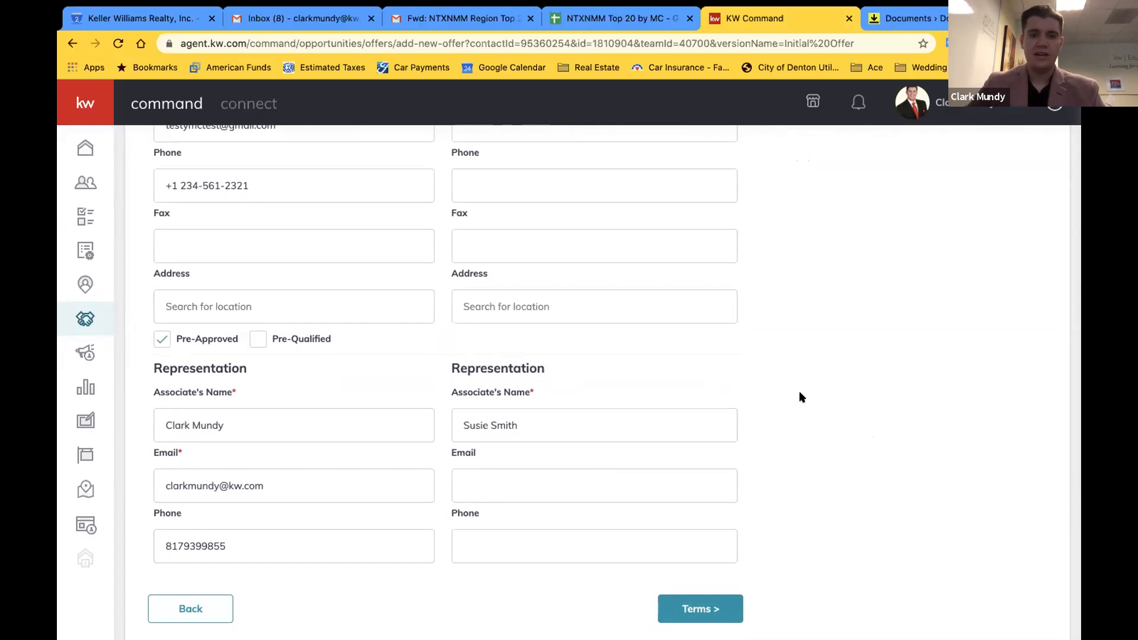
pyautogui.click(728, 604)
pyautogui.scroll(10, 594, 374)
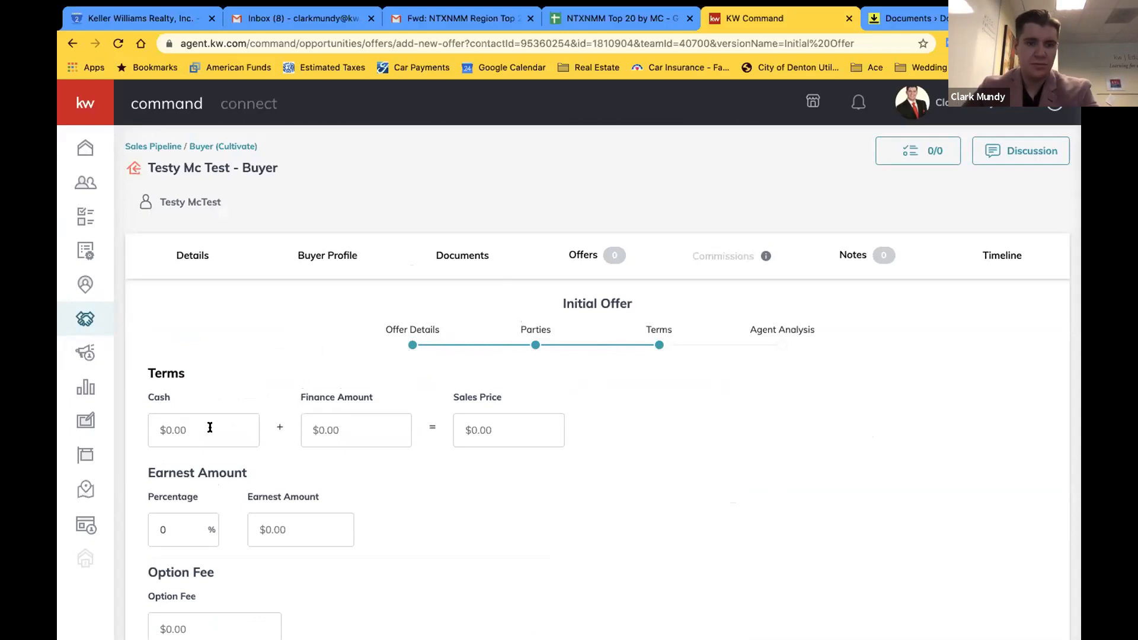
# Enter $40,000 cash and $160,000 financed for a $200,000 sales price
pyautogui.click(234, 438)
pyautogui.write('4')
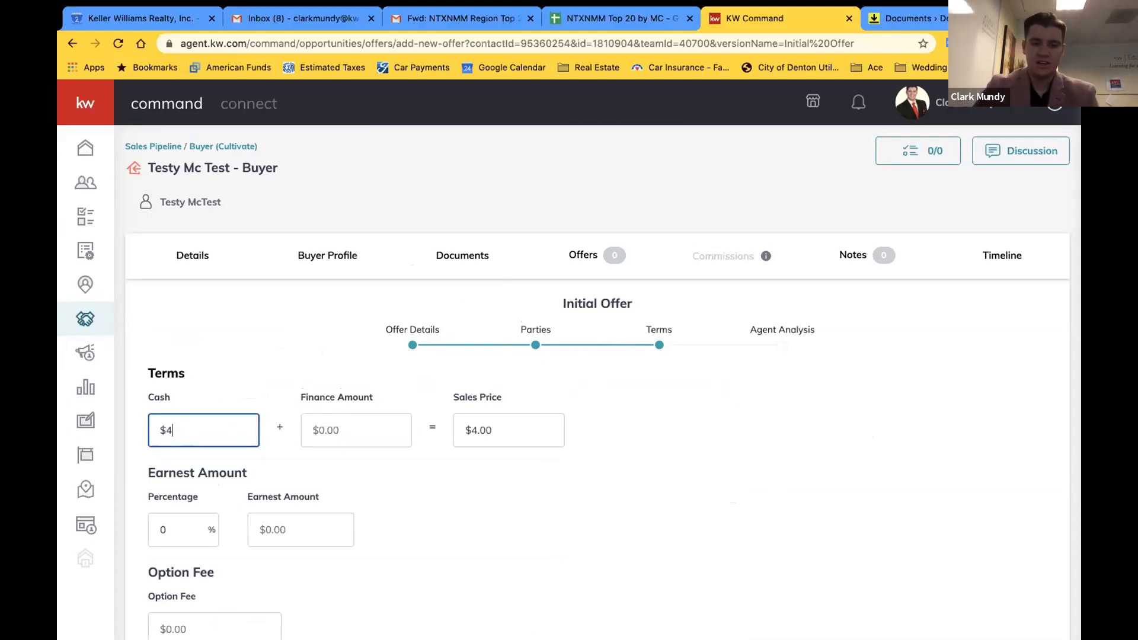
pyautogui.write('0,000')
pyautogui.click(383, 428)
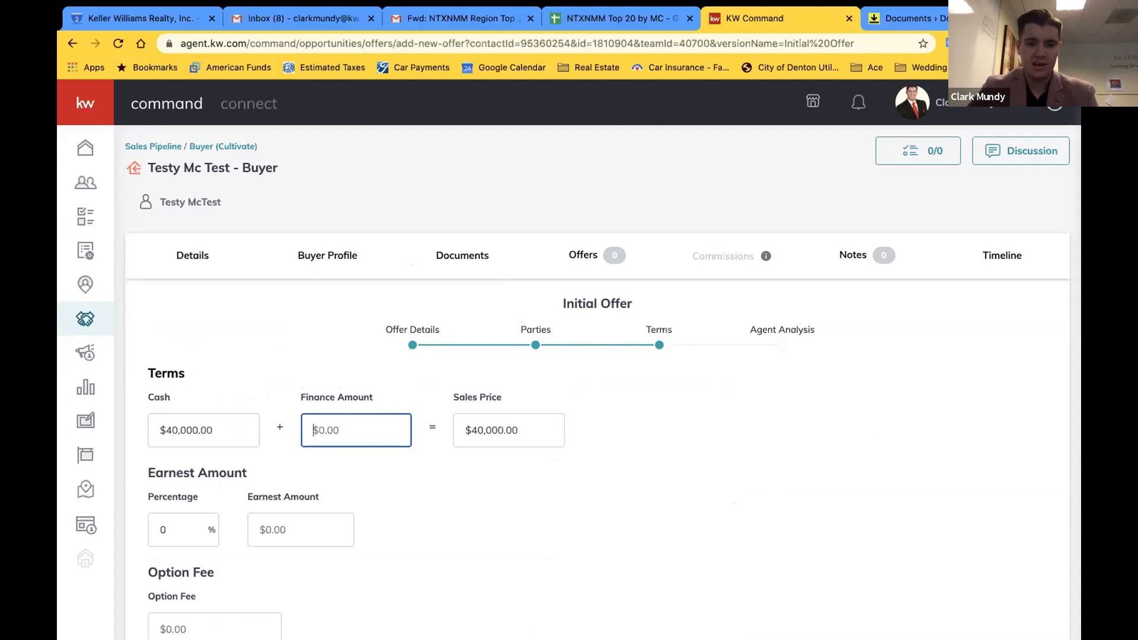
pyautogui.write('160,000')
pyautogui.click(596, 477)
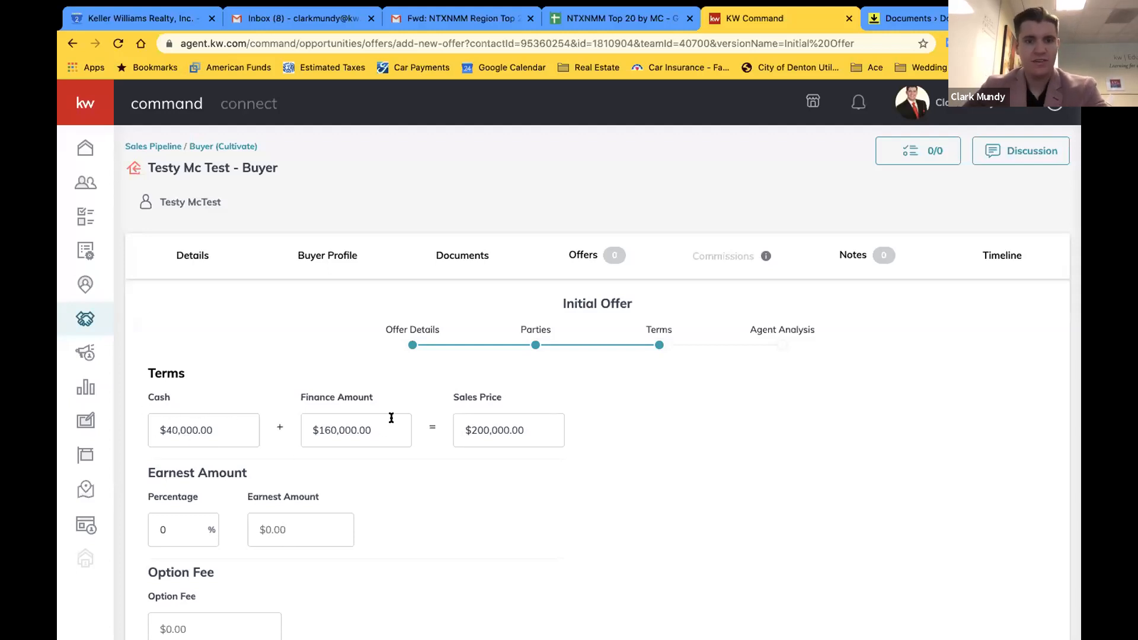
# Set the earnest money percentage to 1, then overwrite the earnest amount with $3,000
pyautogui.scroll(-3, 582, 464)
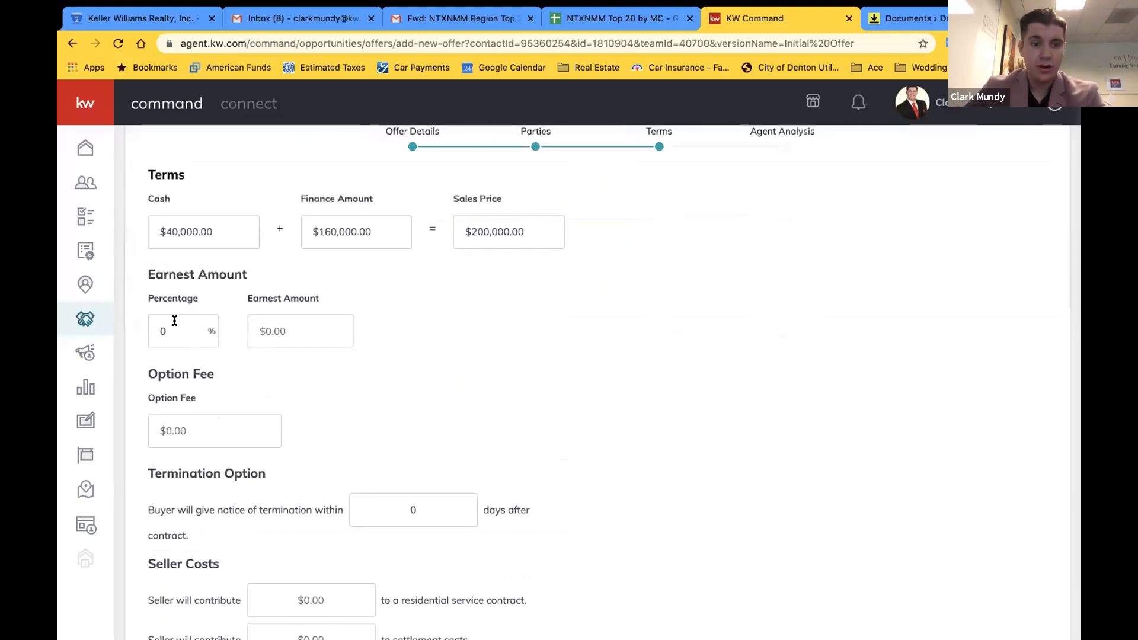
pyautogui.moveTo(172, 325); pyautogui.dragTo(140, 330)
pyautogui.write('1')
pyautogui.click(471, 347)
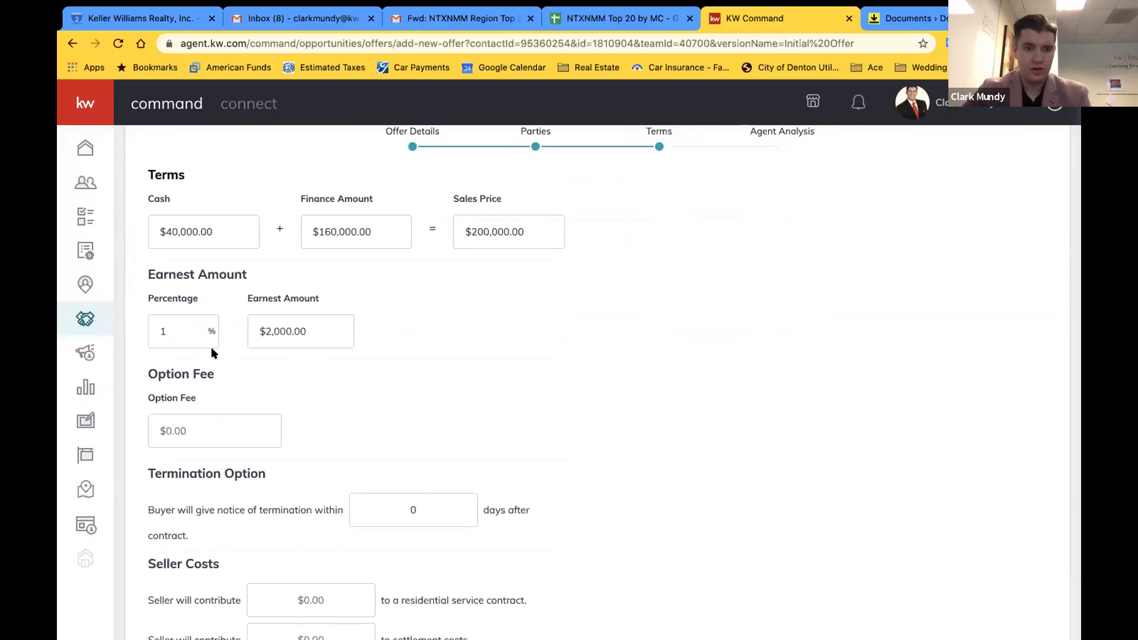
pyautogui.click(339, 326)
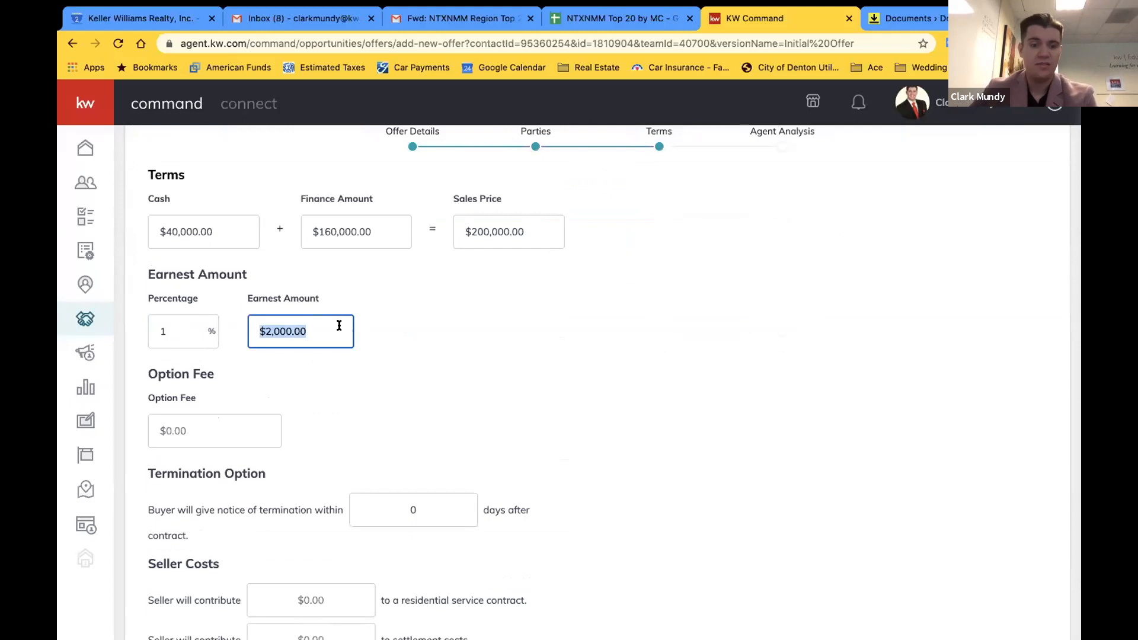
pyautogui.write('3000')
pyautogui.click(544, 377)
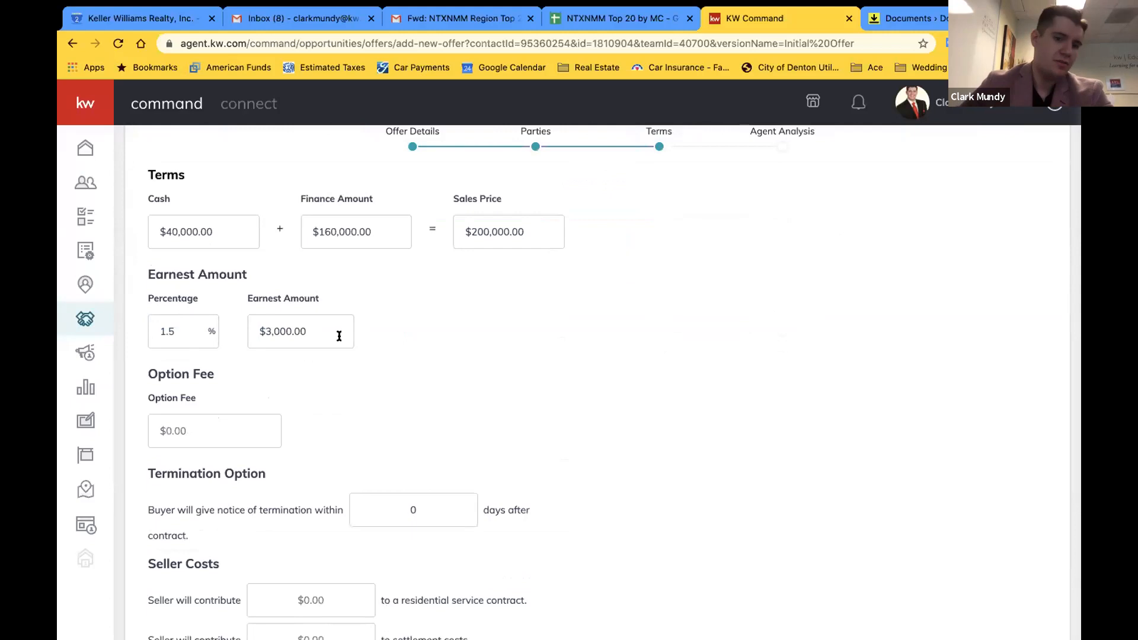
# Set a $100 option fee with a 7-day termination notice
pyautogui.scroll(-1, 547, 363)
pyautogui.click(214, 364)
pyautogui.write('100')
pyautogui.click(442, 425)
pyautogui.write('7')
pyautogui.press('Delete')
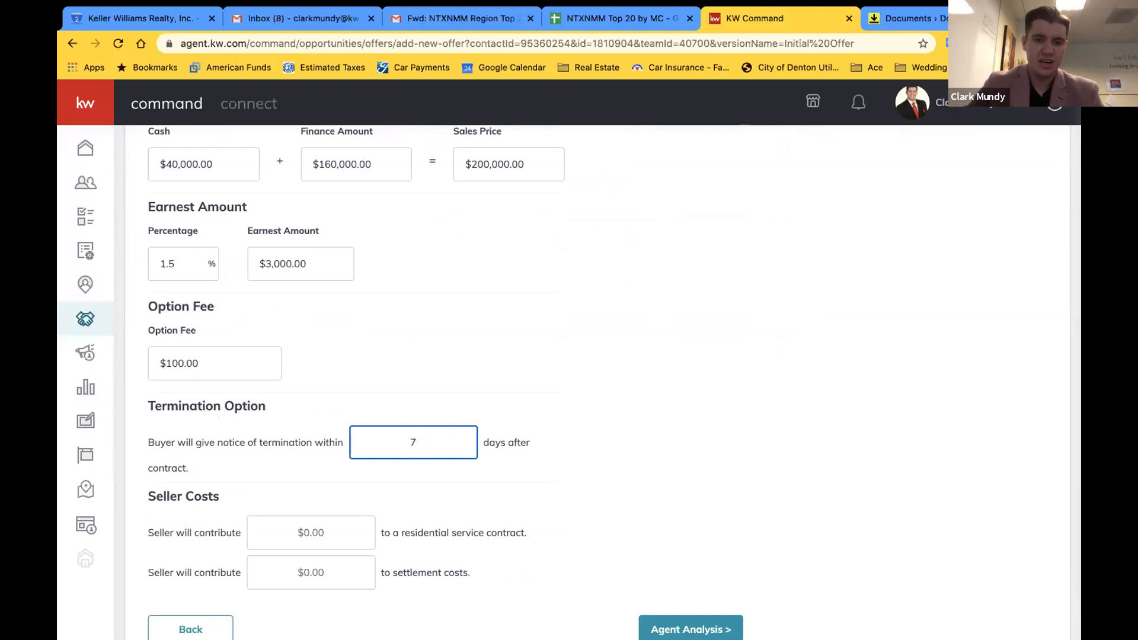
pyautogui.click(594, 367)
# Add seller contributions of $600 for the service contract and $1,000 settlement costs
pyautogui.scroll(-1, 594, 367)
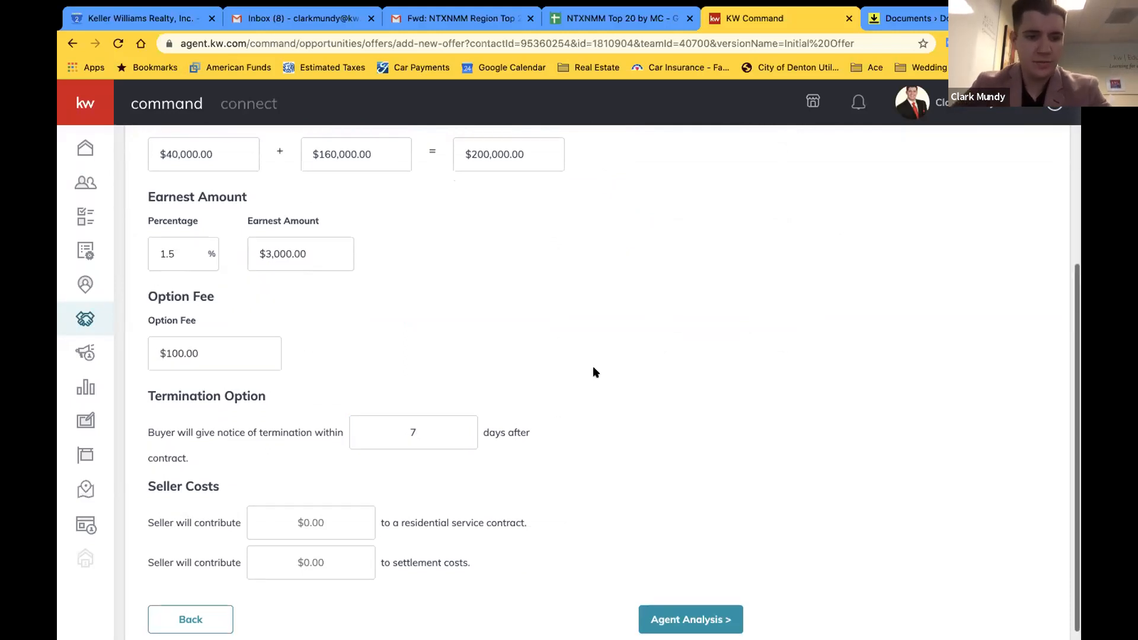
pyautogui.click(342, 501)
pyautogui.write('600')
pyautogui.click(618, 497)
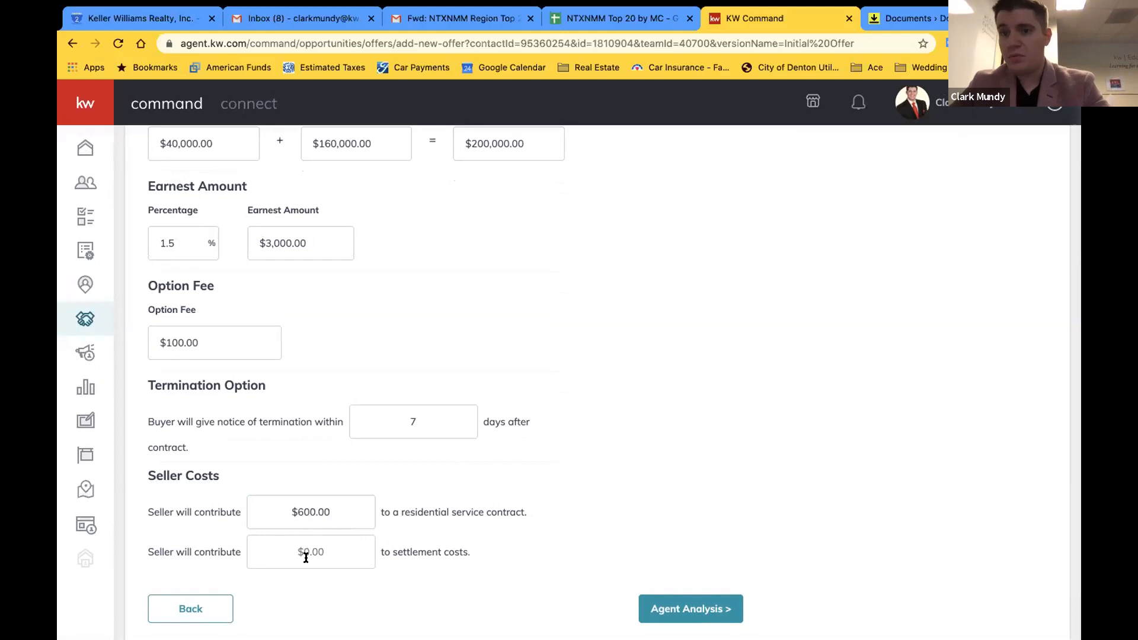
pyautogui.click(327, 552)
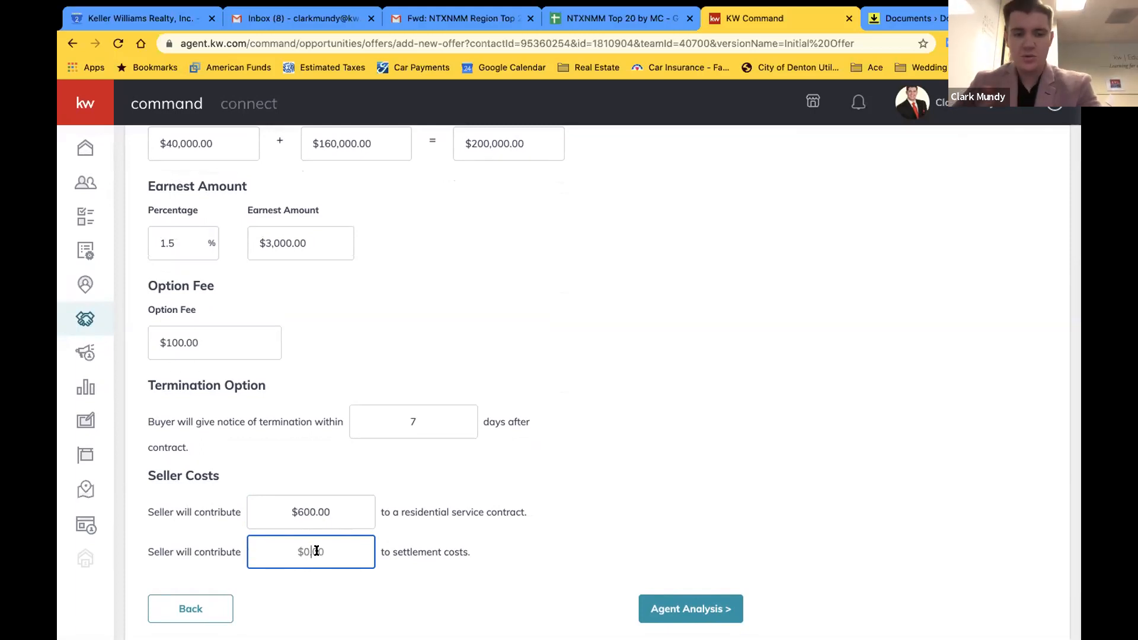
pyautogui.write('1000')
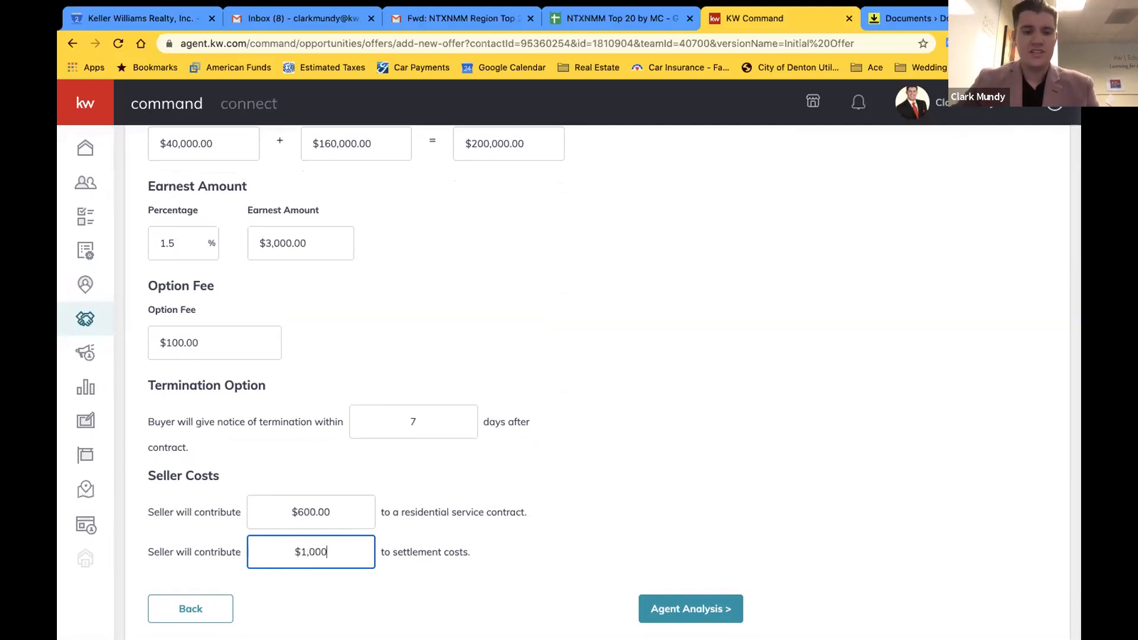
pyautogui.click(720, 496)
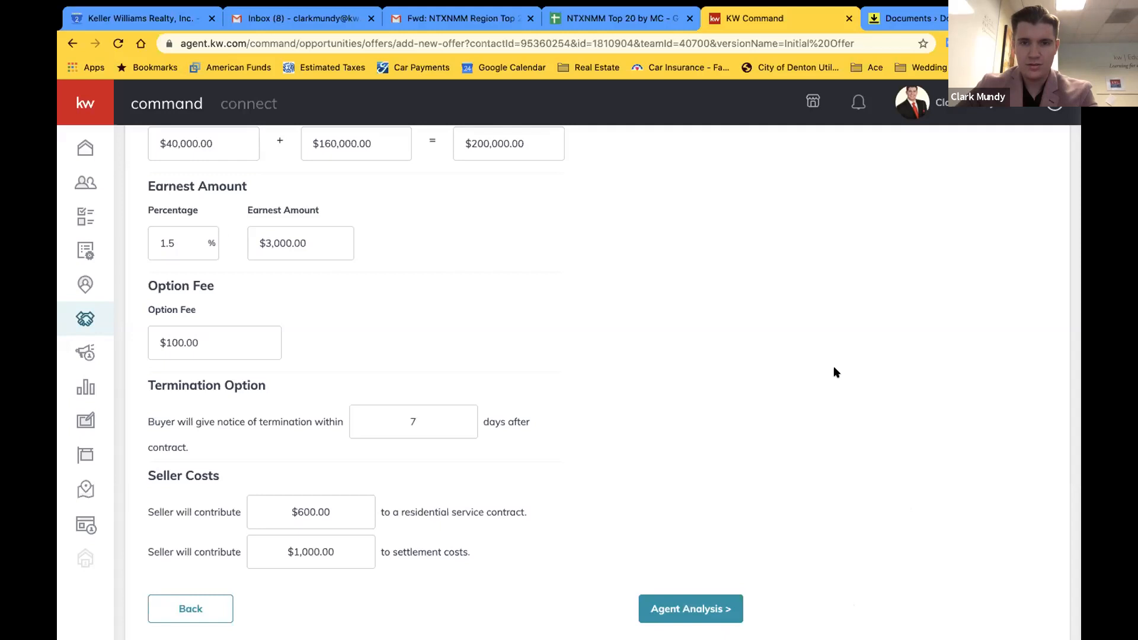
# Save the $200,000 Initial Offer from the Agent Analysis step so it appears on the Offer Timeline
pyautogui.click(682, 608)
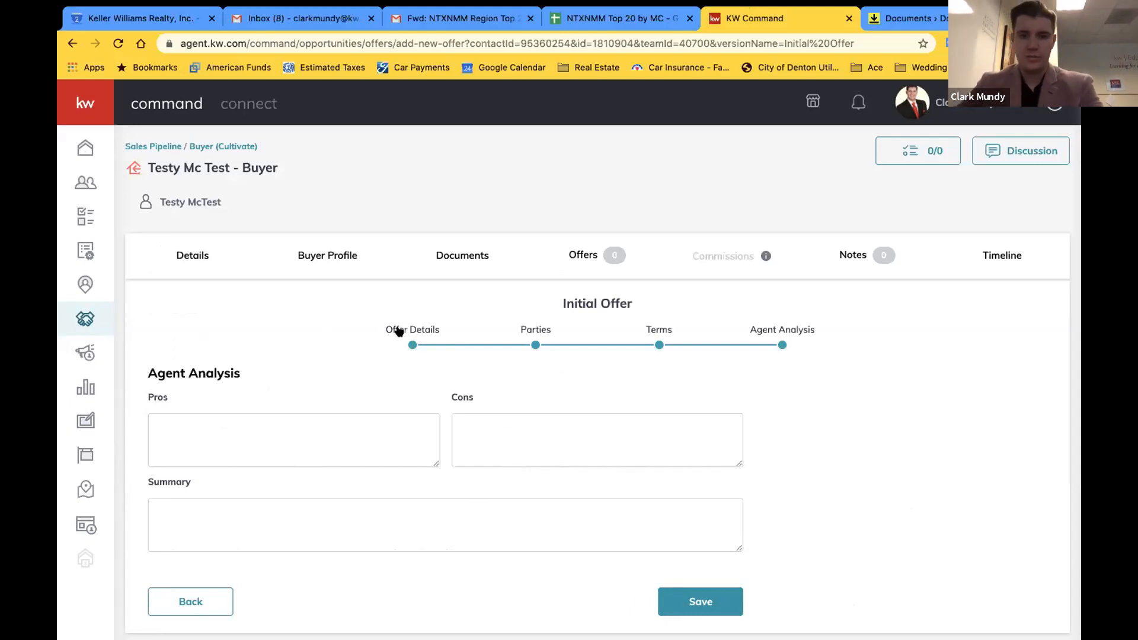
pyautogui.click(704, 596)
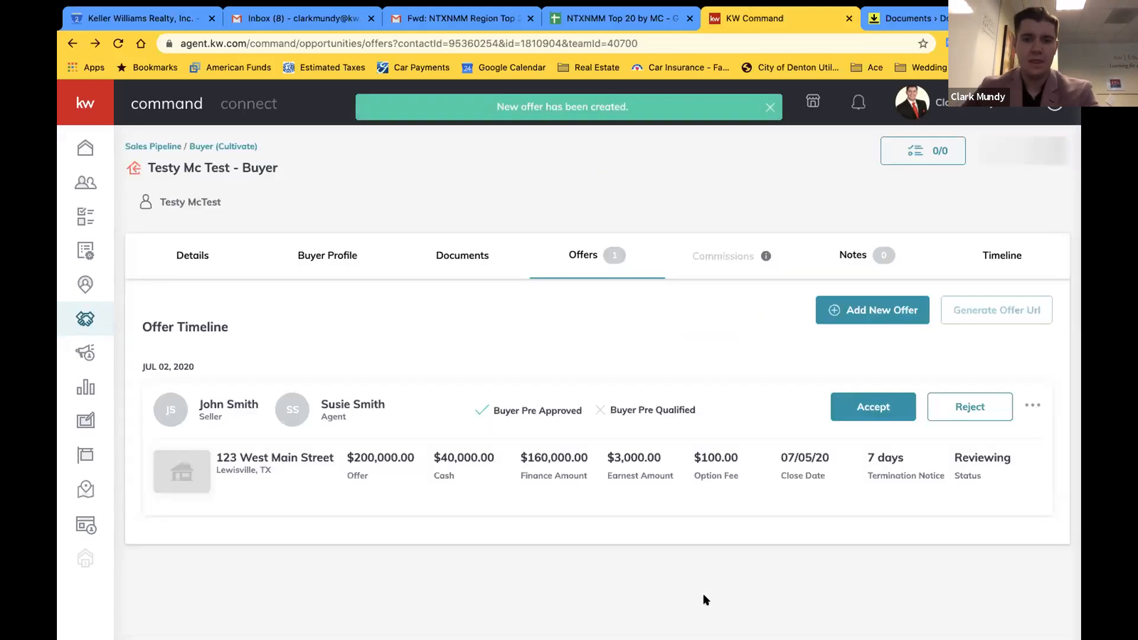
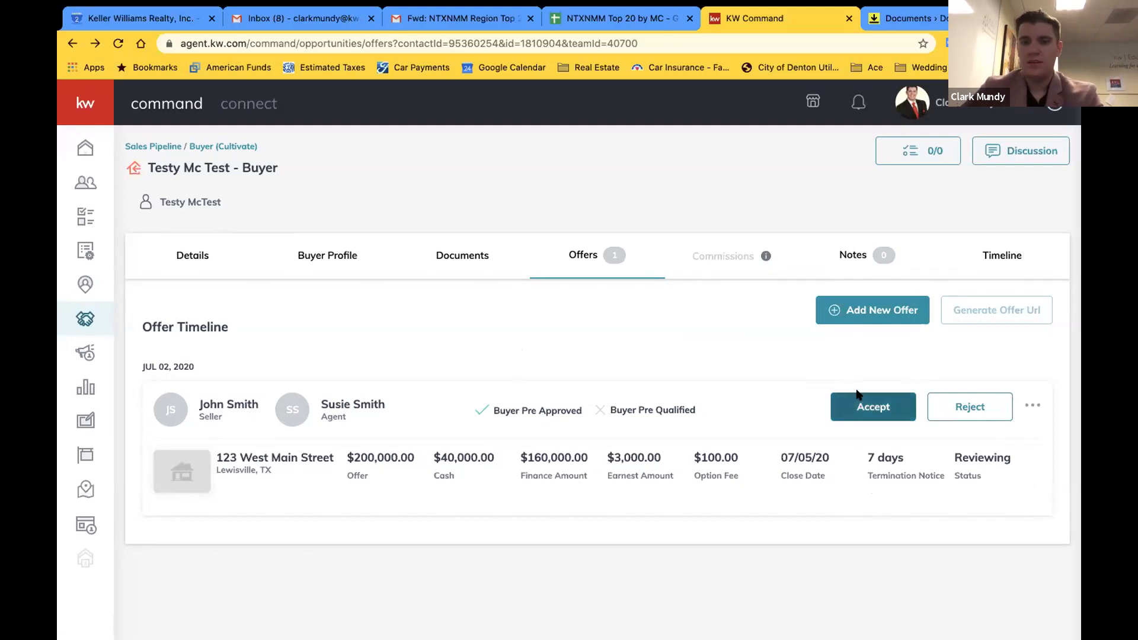
# Accept the $200,000 offer with $3,000 earnest money and closing 07/05/20
pyautogui.moveTo(766, 255)
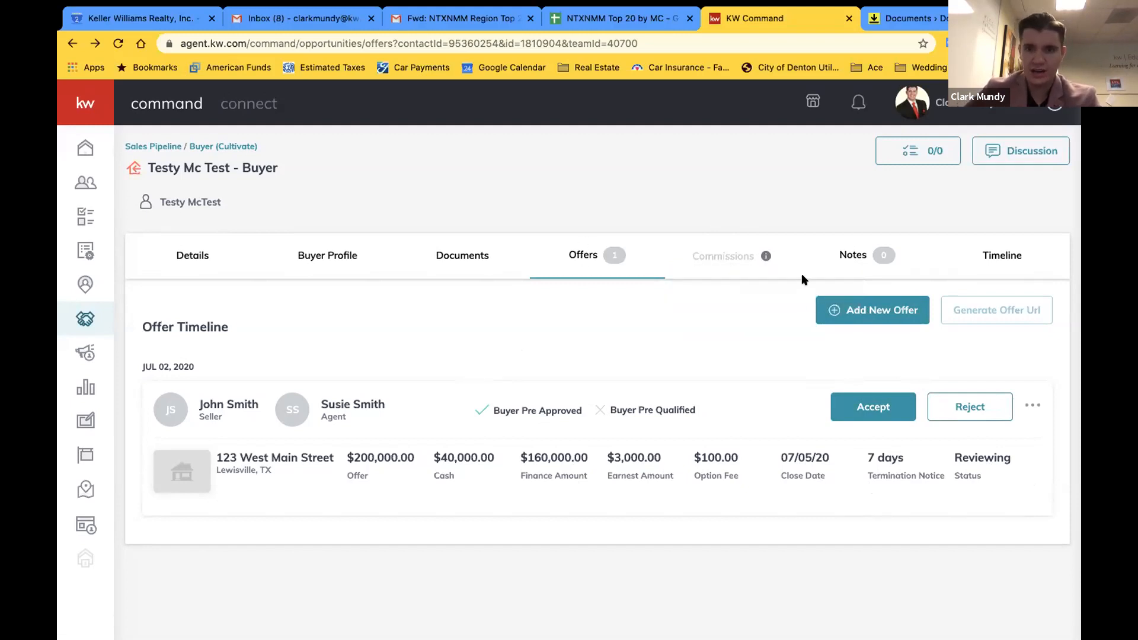
pyautogui.doubleClick(733, 250)
pyautogui.click(721, 309)
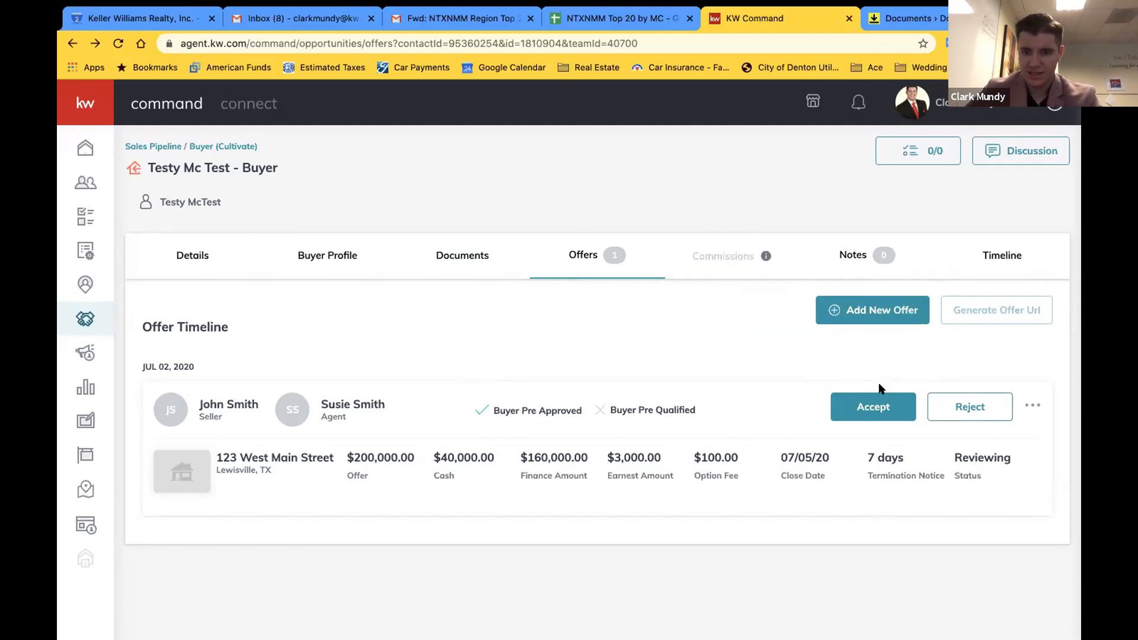
pyautogui.click(877, 406)
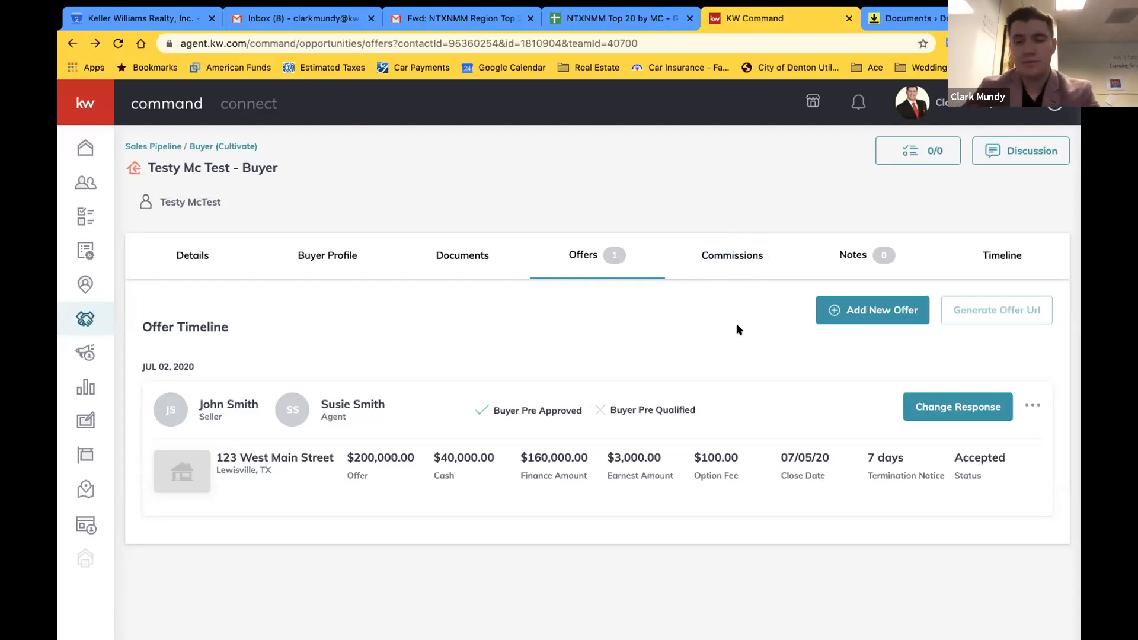
pyautogui.click(962, 408)
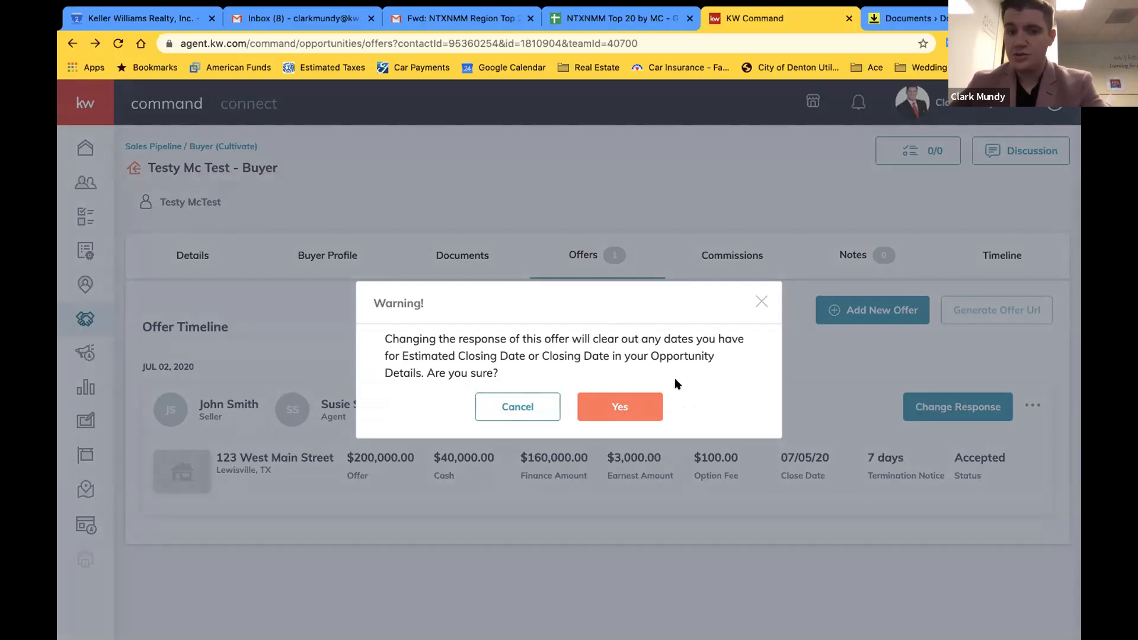
pyautogui.click(600, 403)
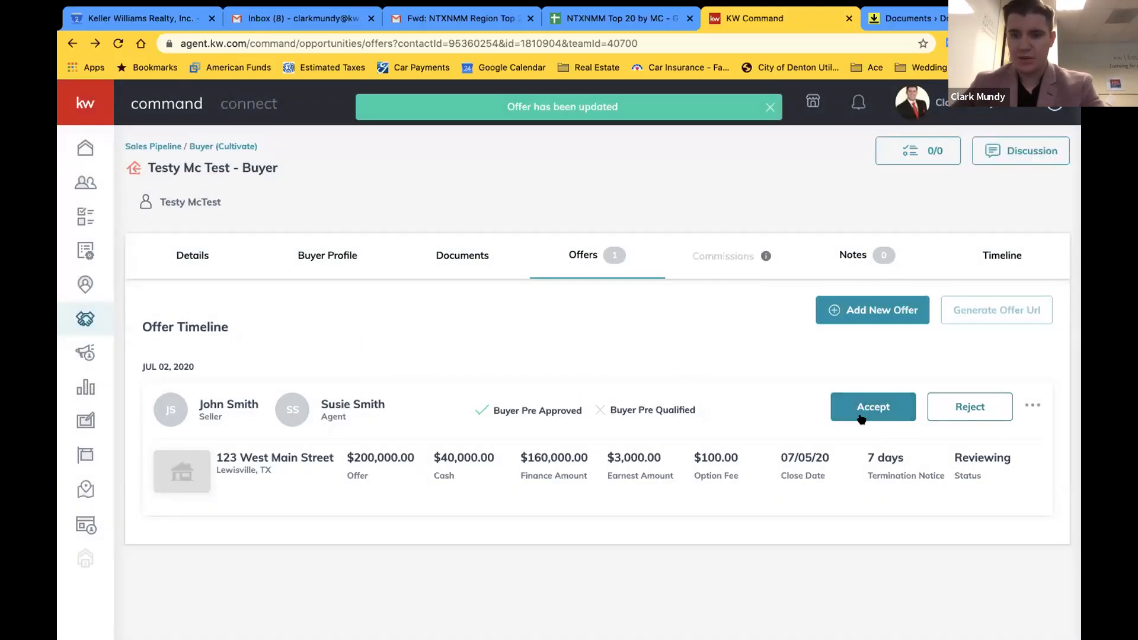
pyautogui.click(1030, 403)
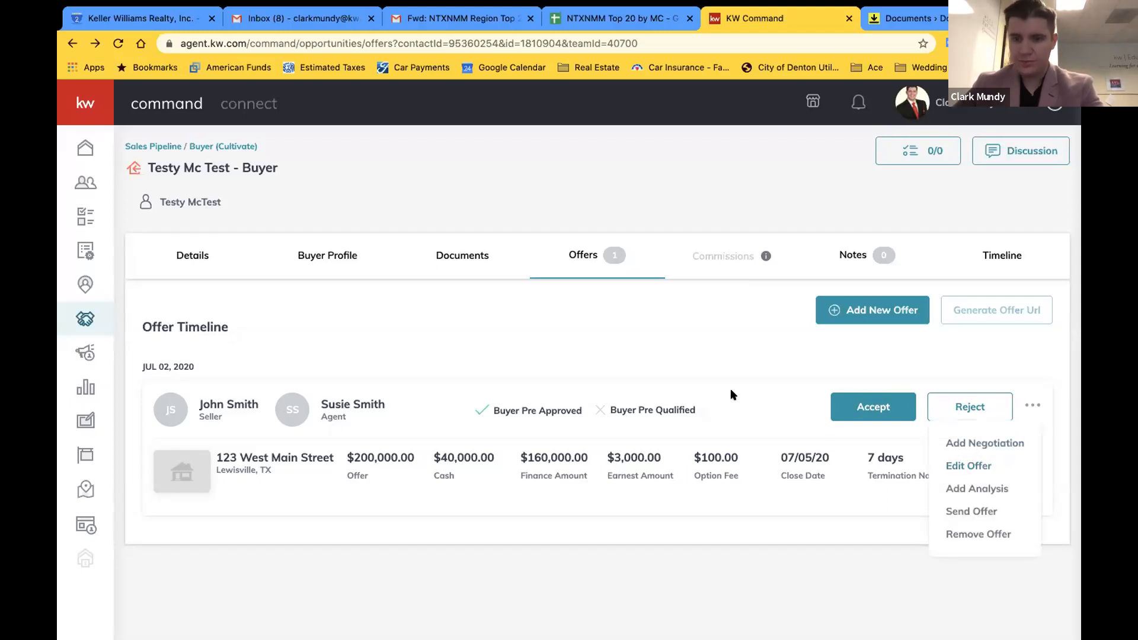
pyautogui.click(866, 406)
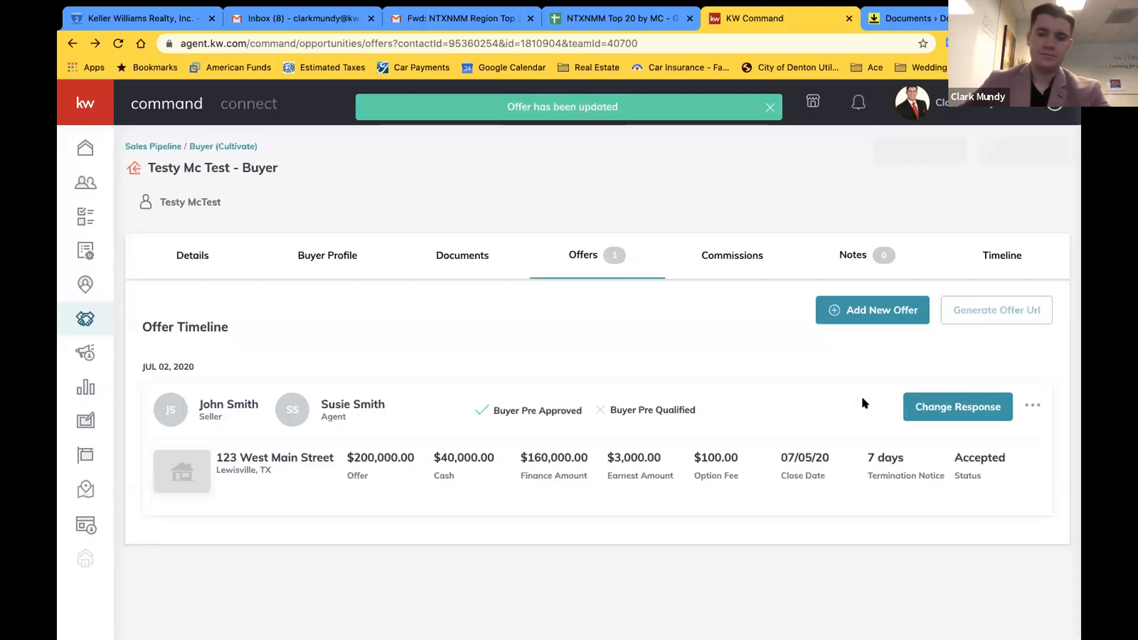
# Review the commission breakdown: $6,000 gross, $360 royalty, $1,800 company commission, $3,840 net
pyautogui.click(733, 262)
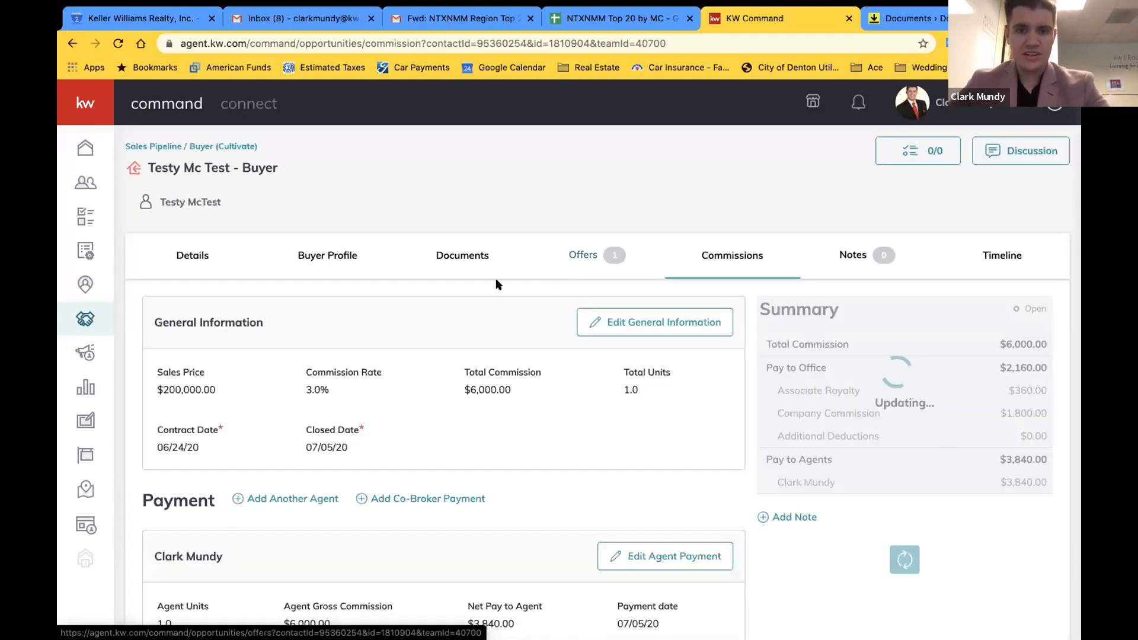
pyautogui.scroll(-2, 469, 357)
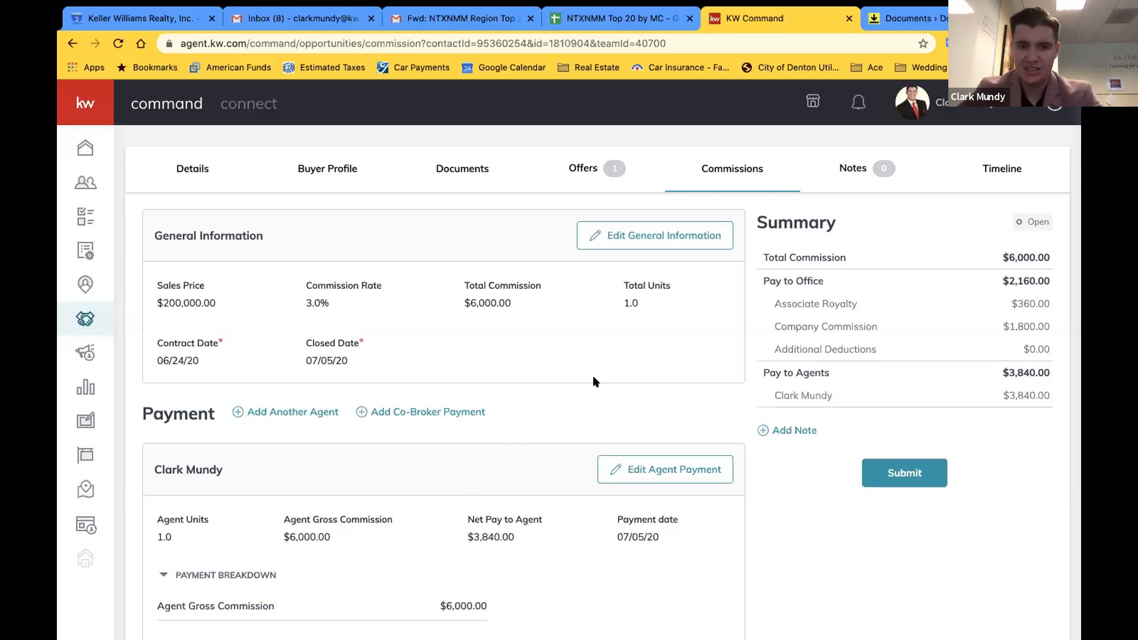
pyautogui.scroll(-1, 670, 372)
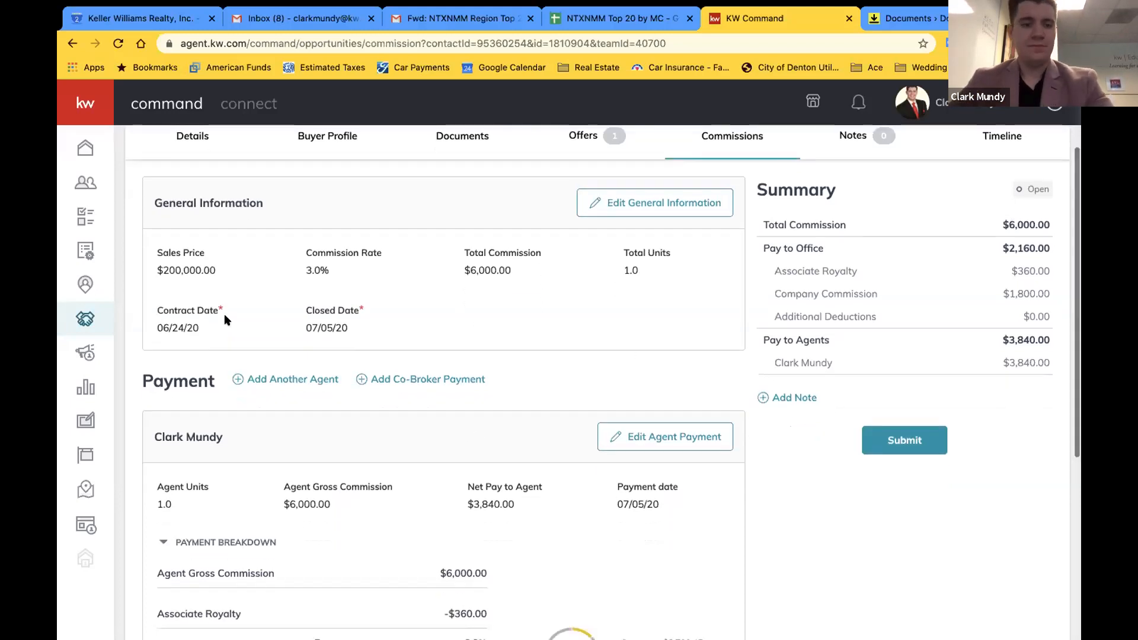
pyautogui.scroll(-4, 459, 354)
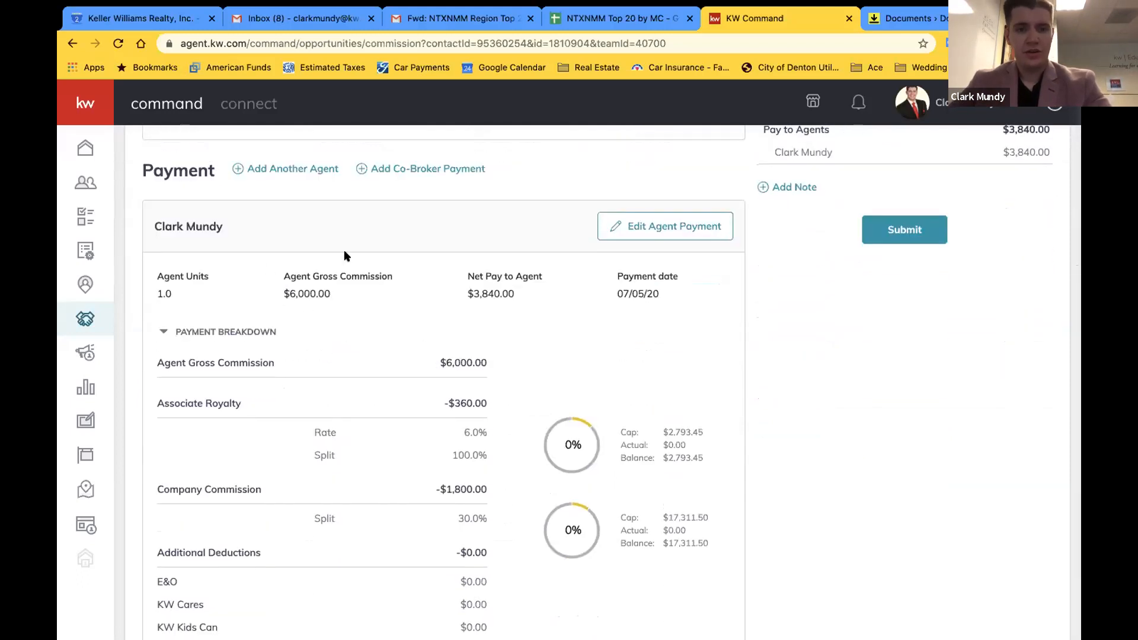
pyautogui.scroll(-1, 323, 324)
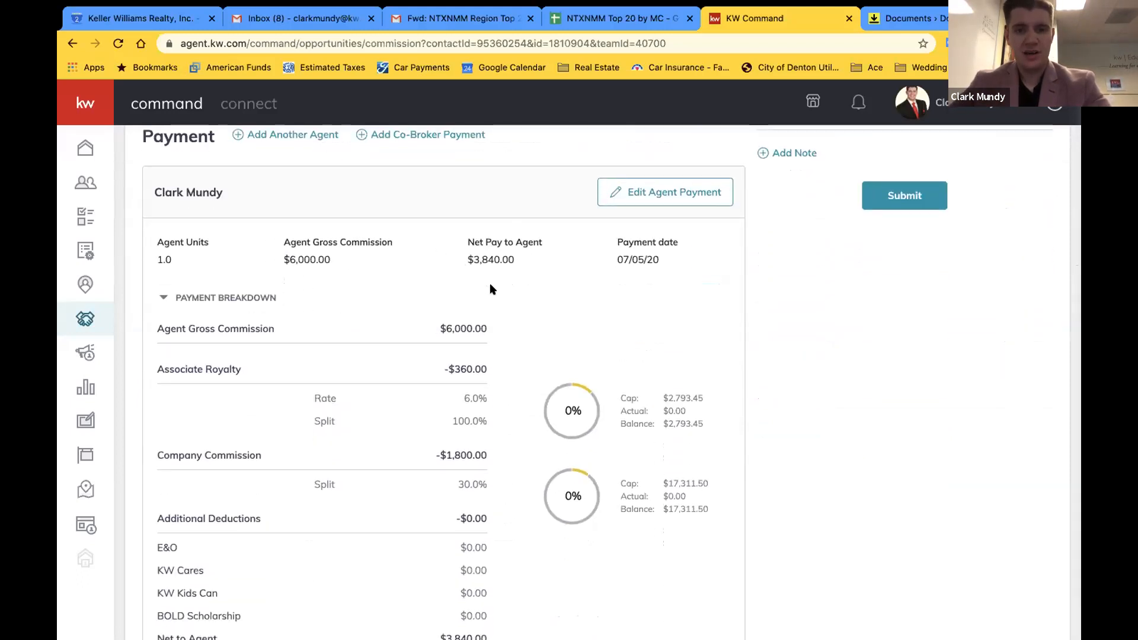
pyautogui.scroll(-2, 517, 278)
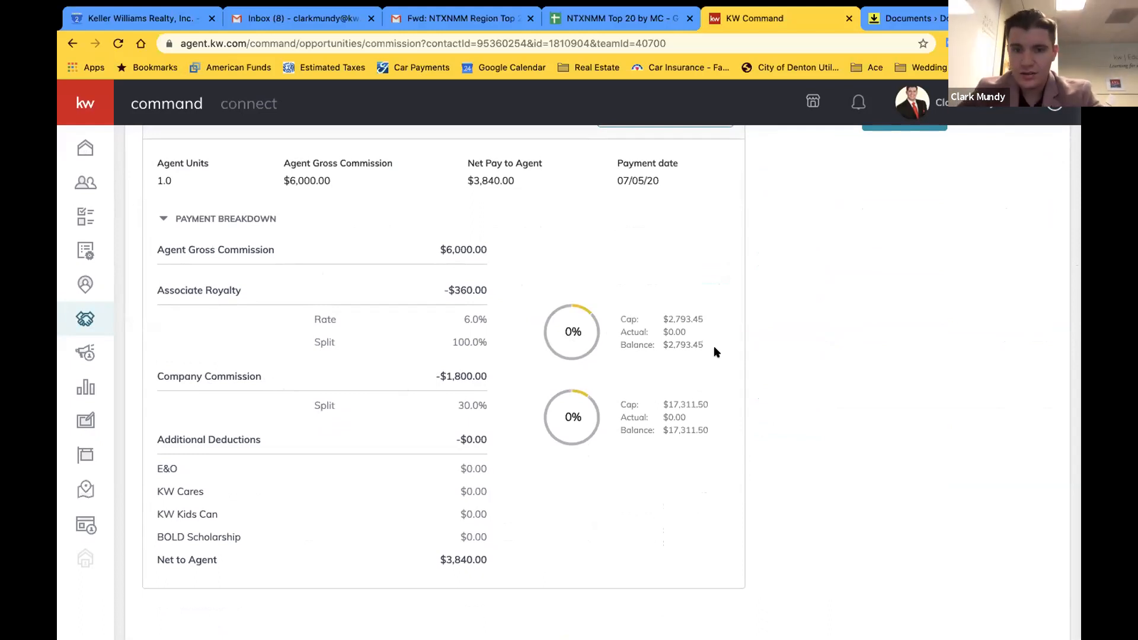
pyautogui.moveTo(705, 336); pyautogui.dragTo(663, 346)
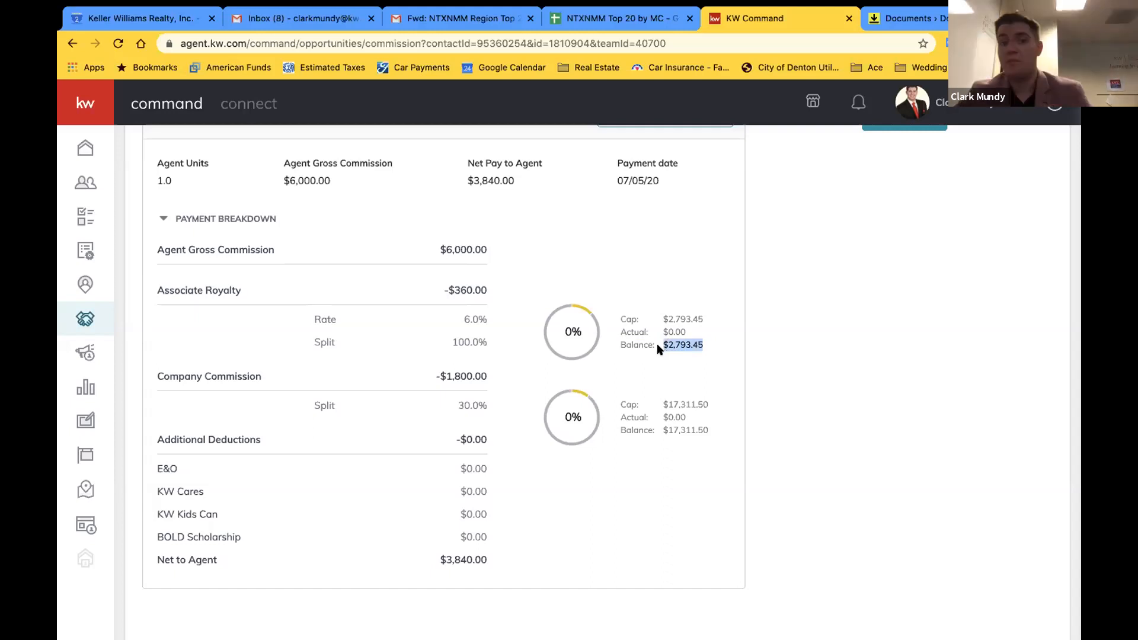
pyautogui.click(665, 369)
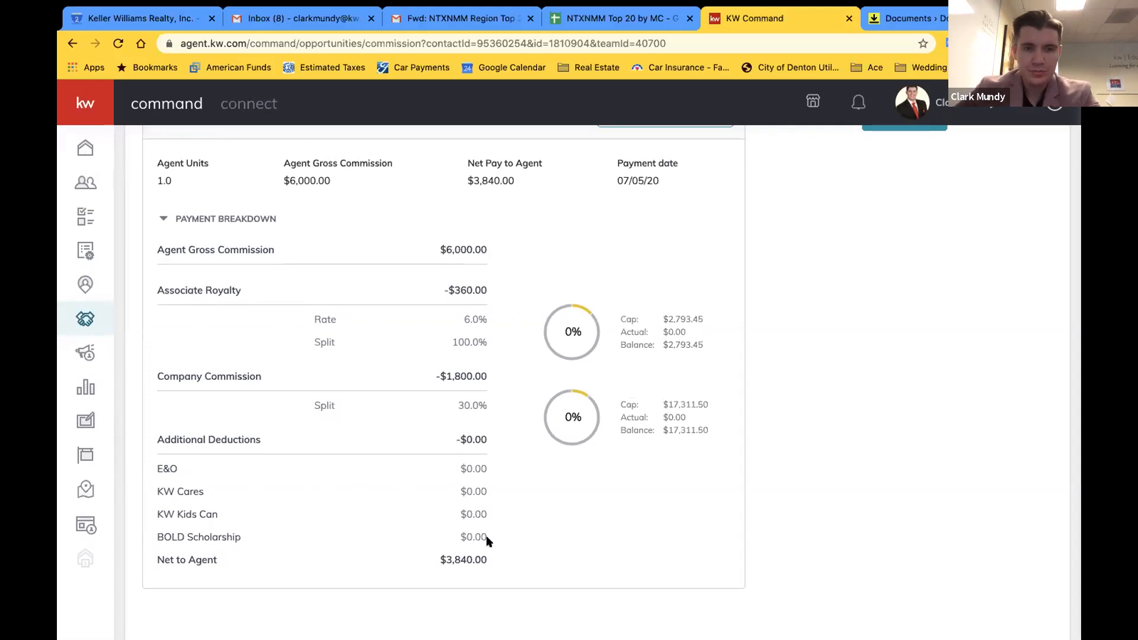
pyautogui.scroll(3, 487, 537)
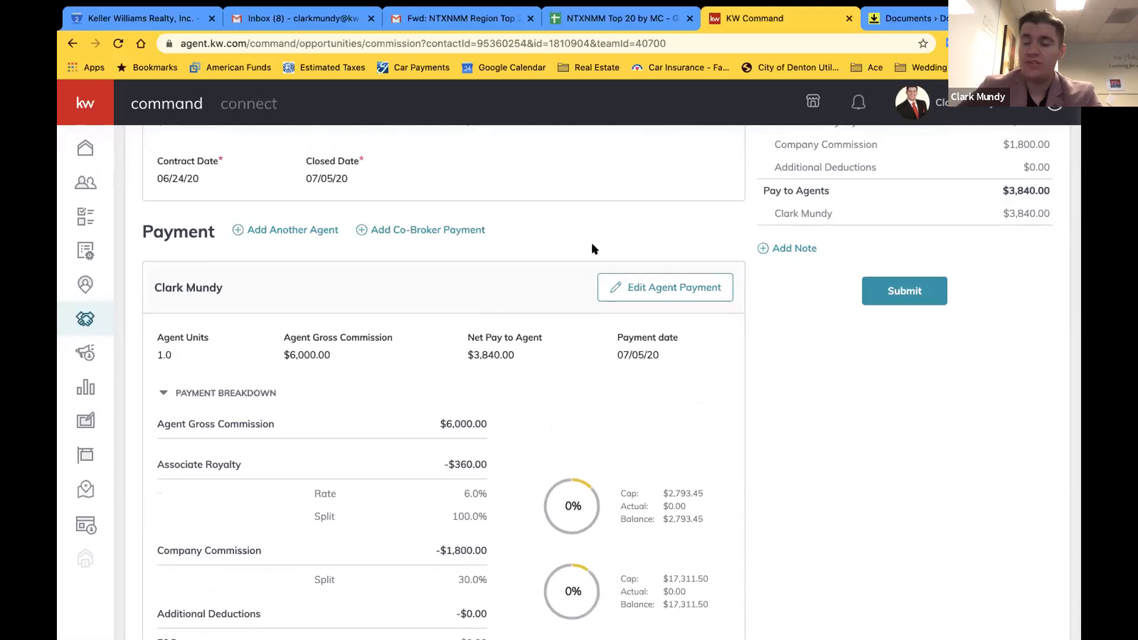
# Open the agent's payment for editing and add an Outside Referral item
pyautogui.click(640, 287)
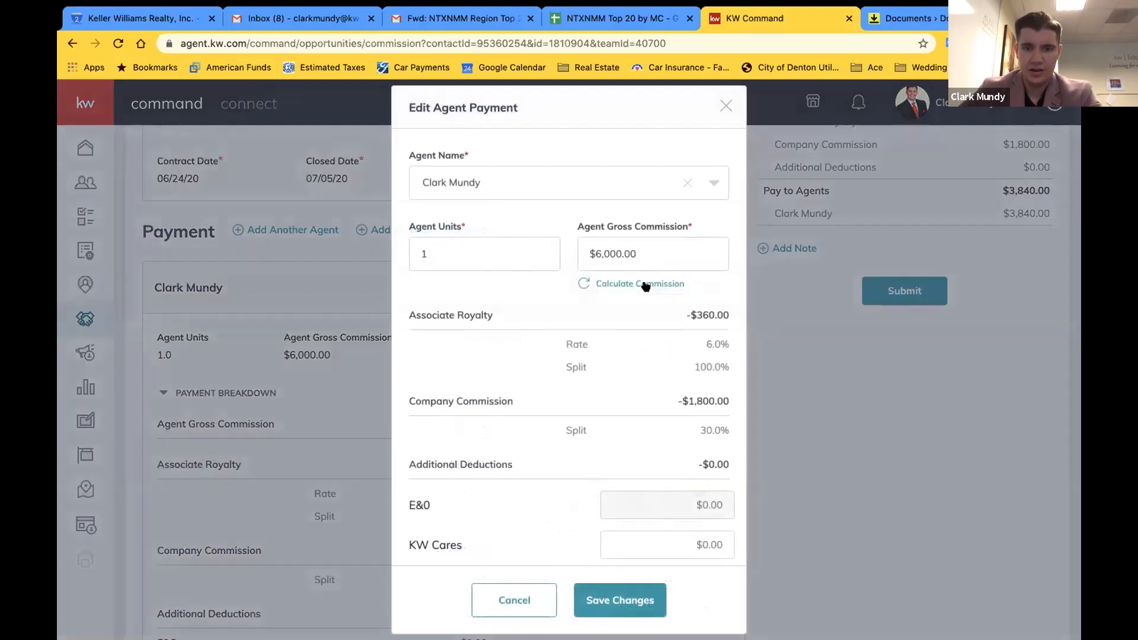
pyautogui.scroll(-2, 683, 339)
pyautogui.scroll(-3, 685, 339)
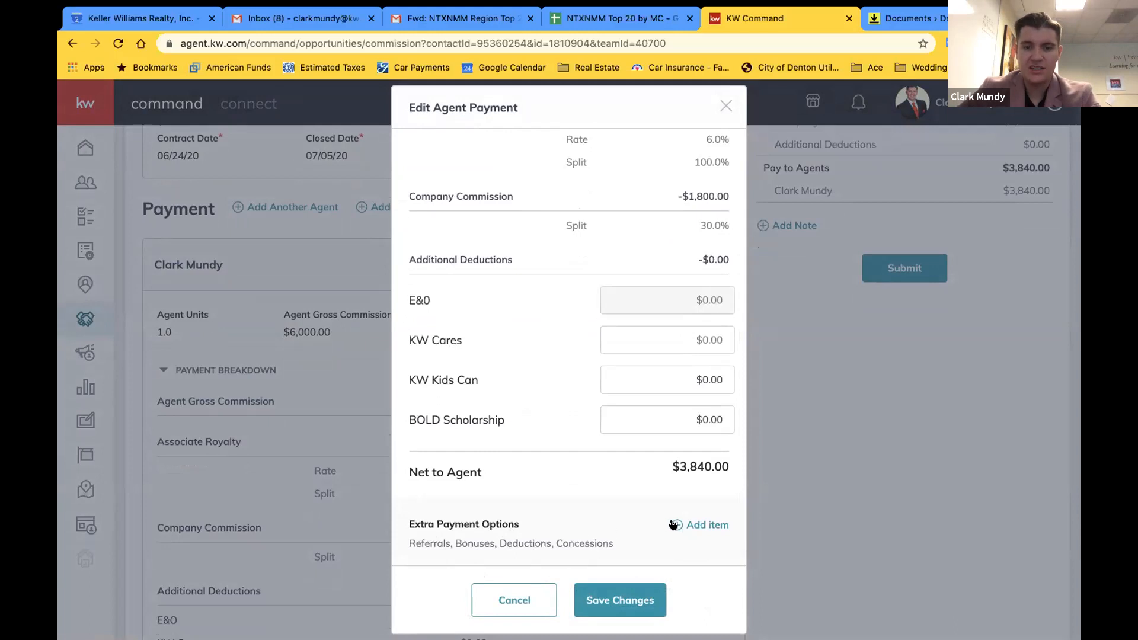
pyautogui.click(705, 526)
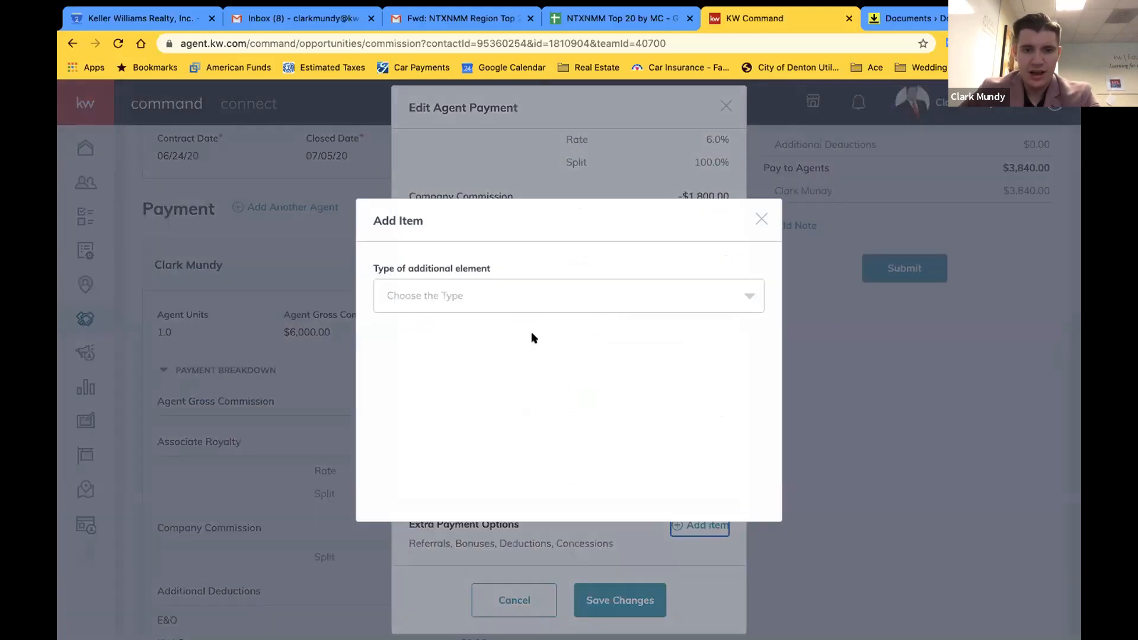
pyautogui.click(484, 282)
pyautogui.scroll(-1, 478, 364)
pyautogui.scroll(1, 474, 364)
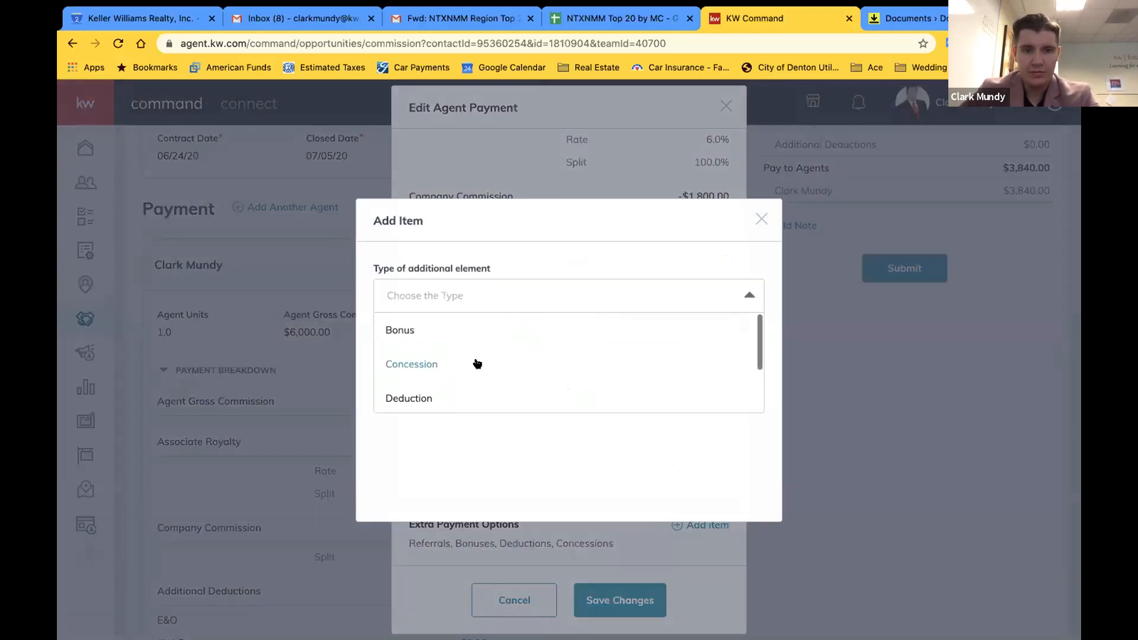
pyautogui.scroll(-2, 419, 395)
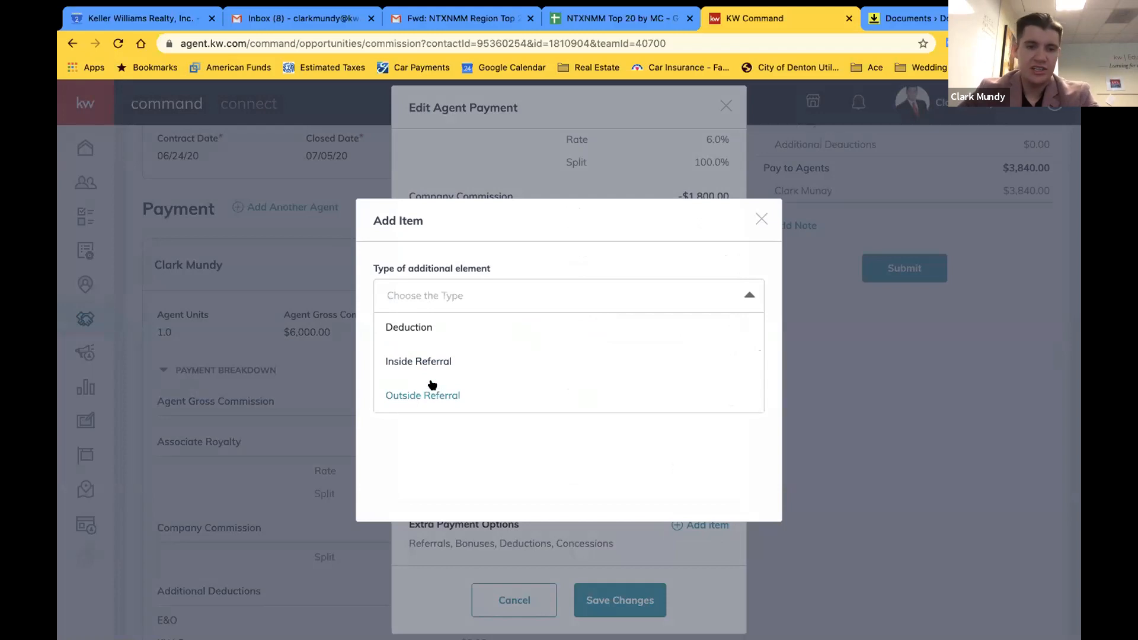
pyautogui.click(424, 393)
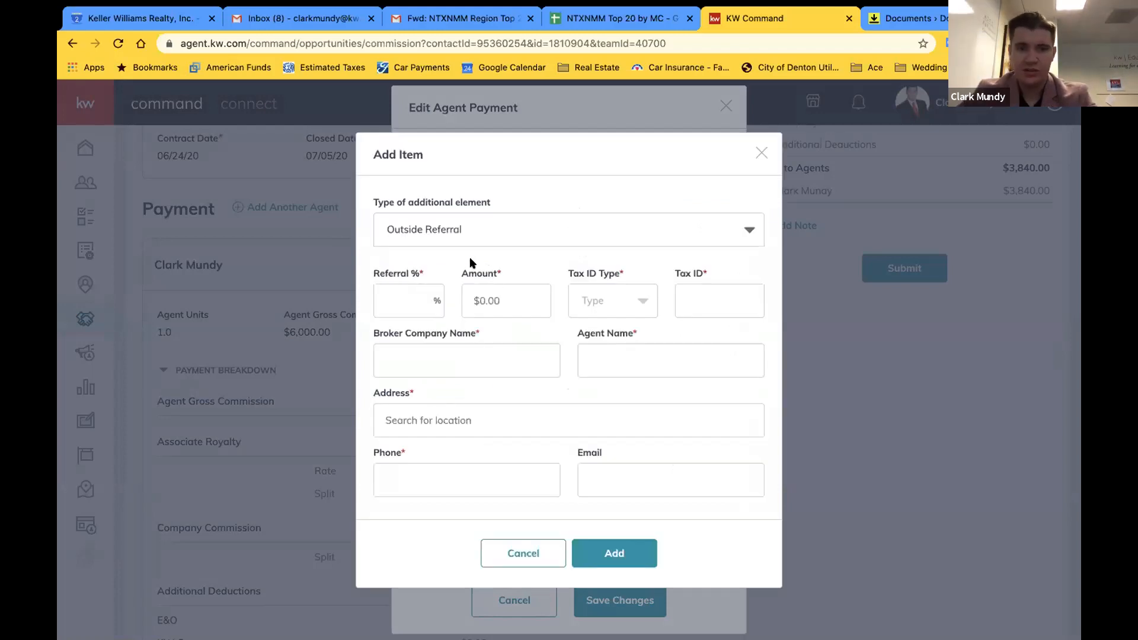
# Try an Inside Referral item with a 500 amount, then cancel it
pyautogui.click(403, 304)
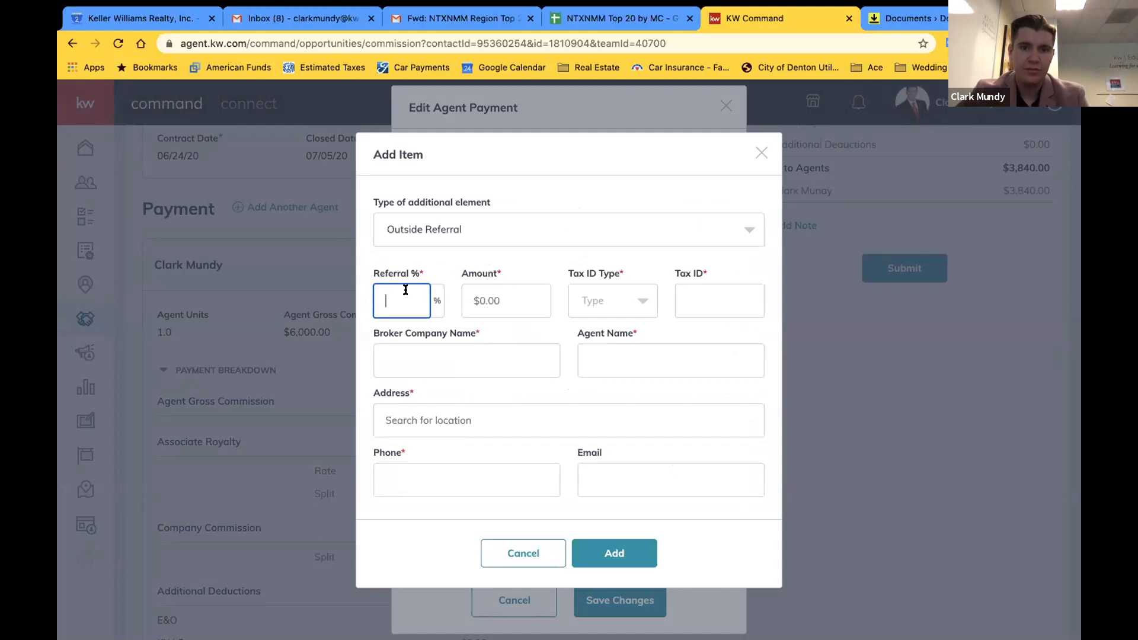
pyautogui.click(521, 229)
pyautogui.click(457, 294)
pyautogui.click(428, 369)
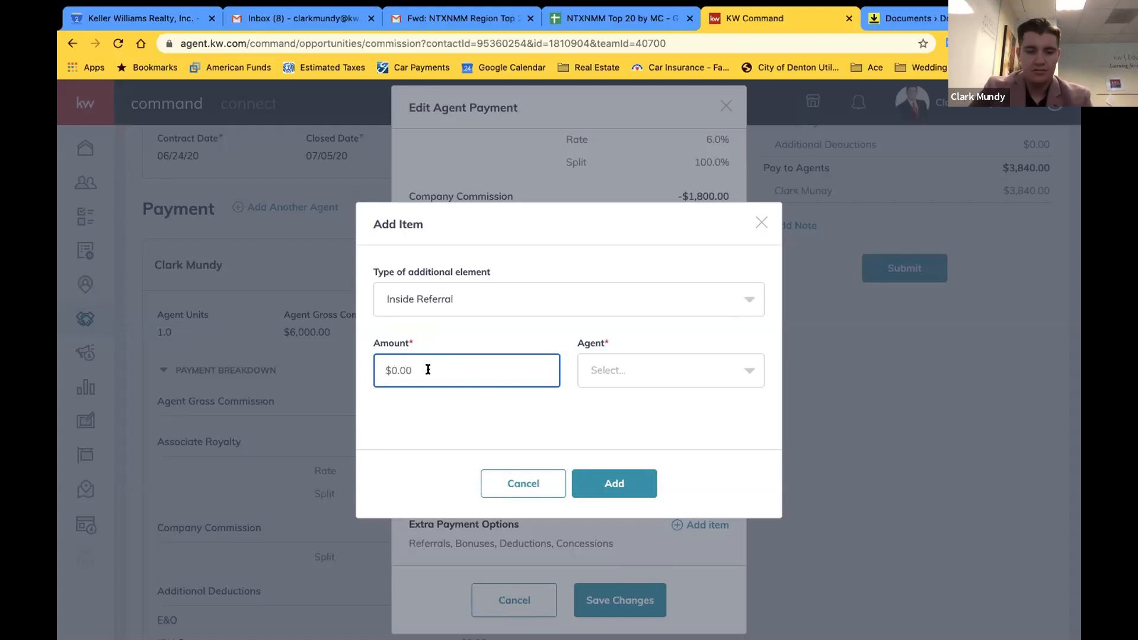
pyautogui.write('15000')
pyautogui.press('BackSpace')
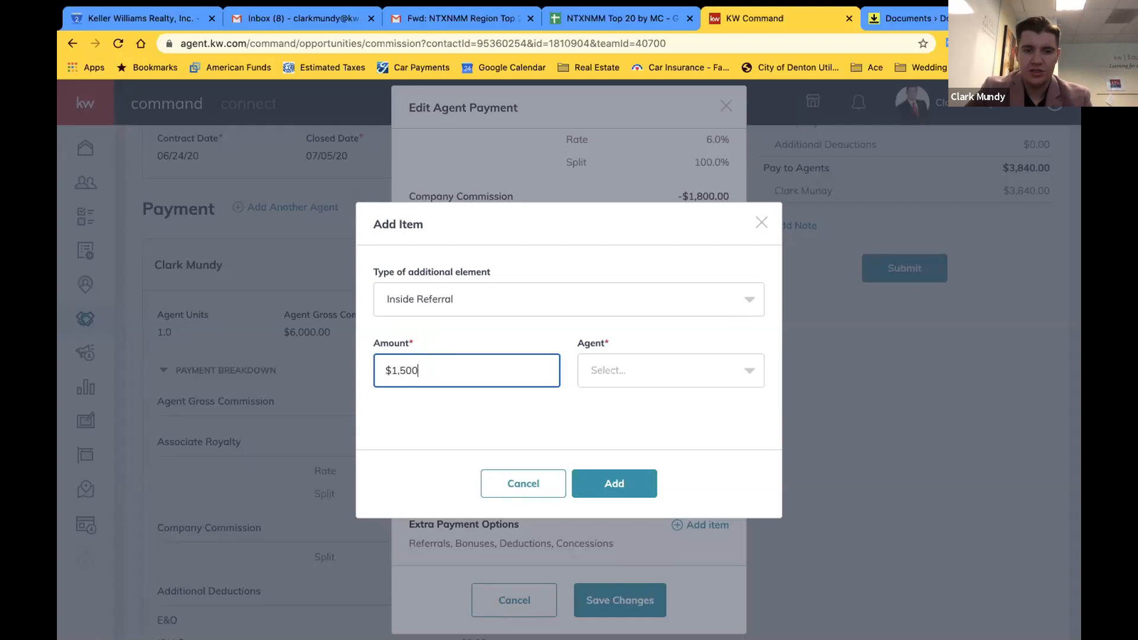
pyautogui.click(680, 362)
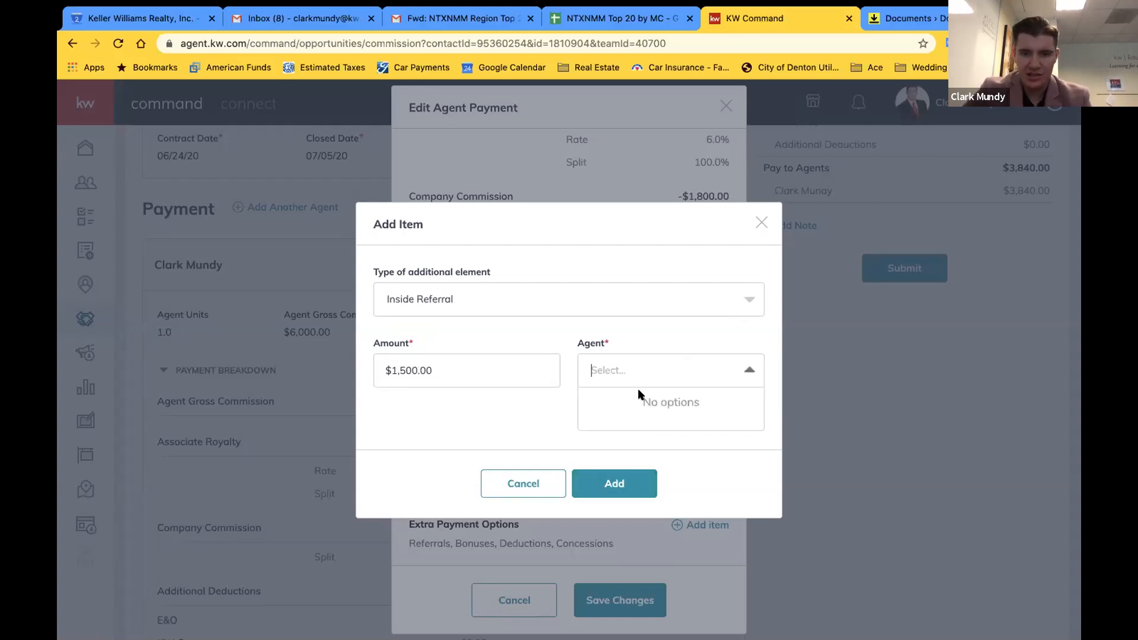
pyautogui.write('we')
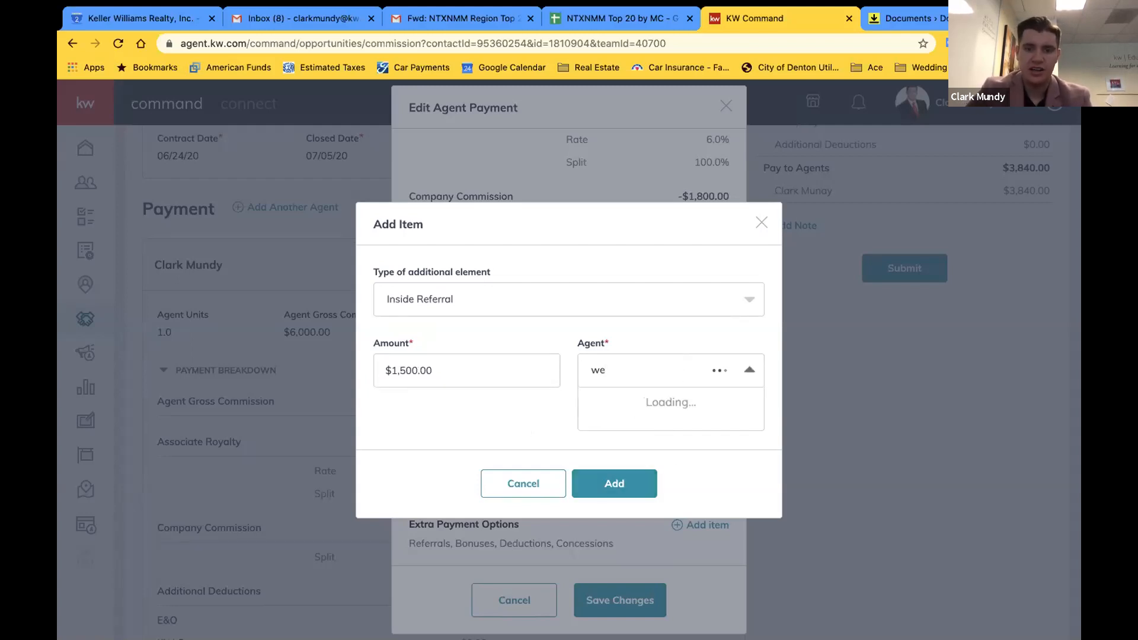
pyautogui.press('BackSpace')
pyautogui.press('BackSpace')
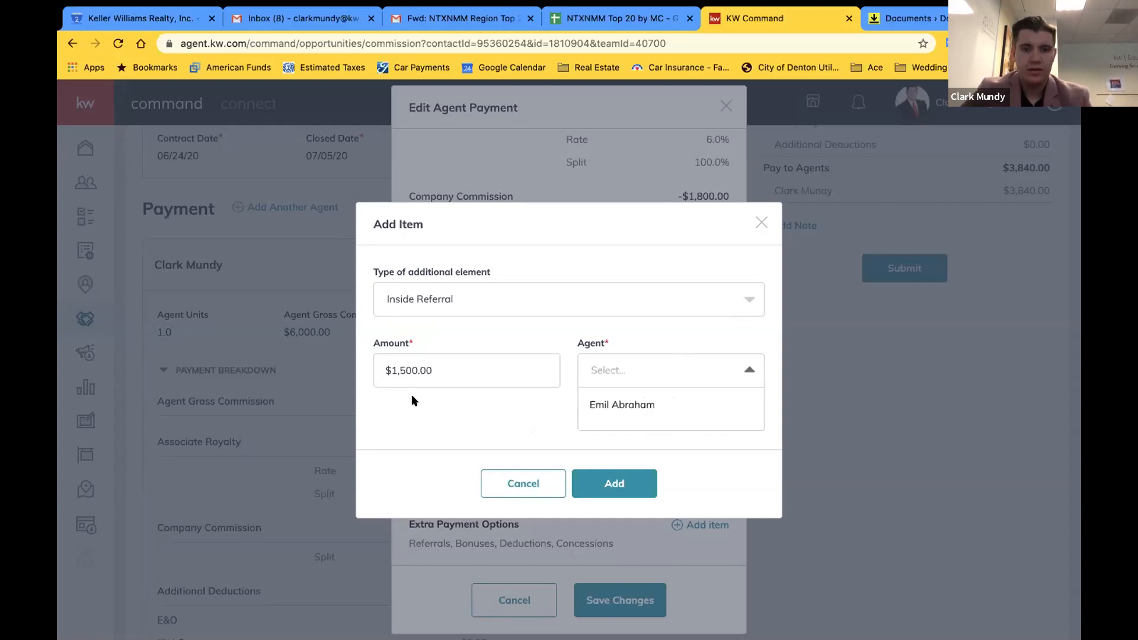
pyautogui.doubleClick(426, 364)
pyautogui.write('500')
pyautogui.click(523, 489)
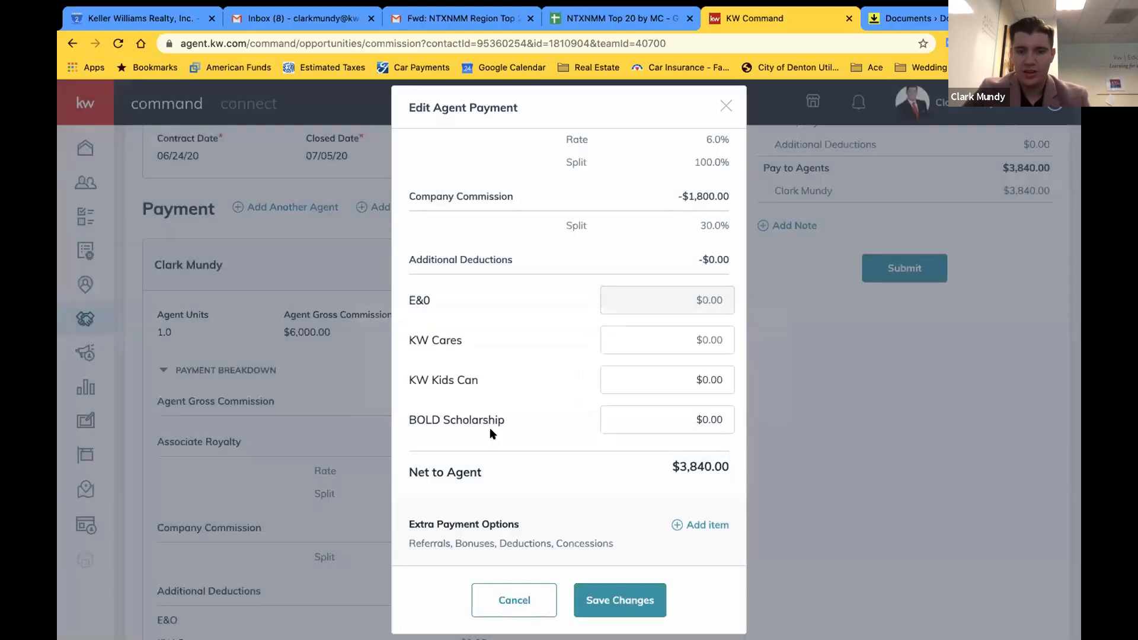
# Add a $100 Deduction described as 'Sign Runner for Open Houses'
pyautogui.click(692, 524)
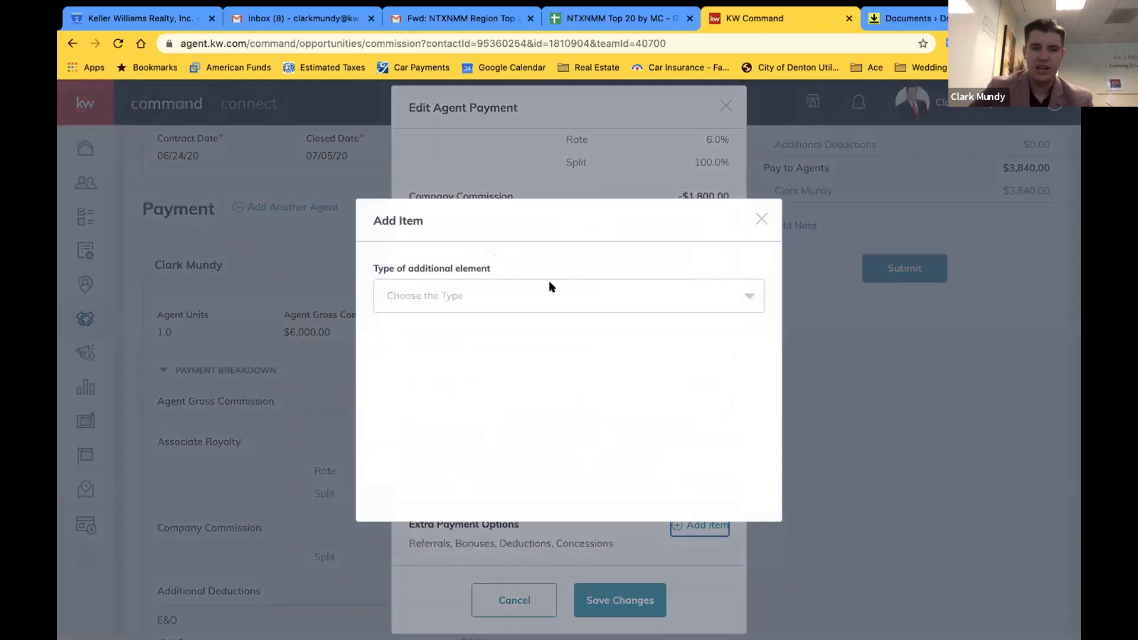
pyautogui.click(549, 284)
pyautogui.click(468, 389)
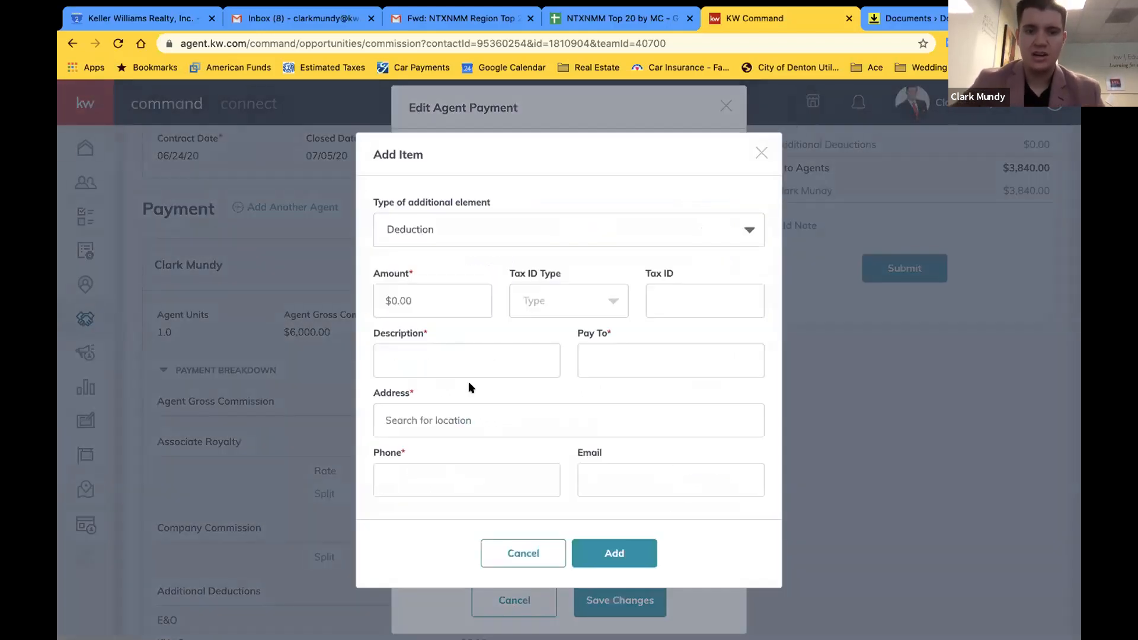
pyautogui.click(447, 306)
pyautogui.write('100')
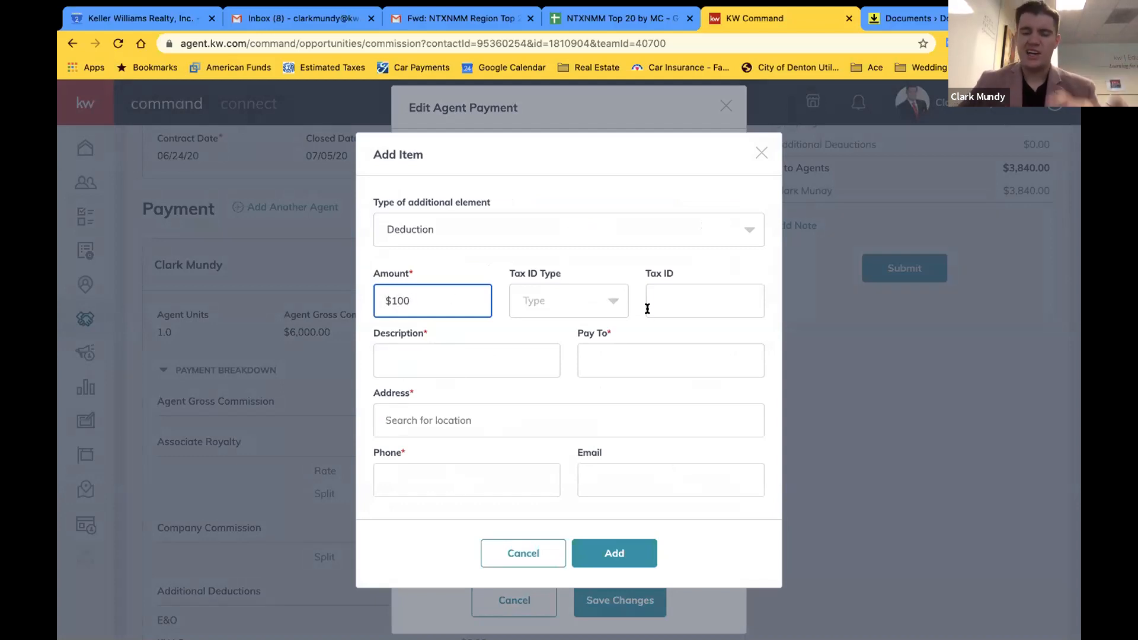
pyautogui.click(438, 352)
pyautogui.write('Sign Runner for Open Houses')
# Enter the payee's name, Lewisville address and phone number, add the deduction, and save the payment
pyautogui.click(621, 348)
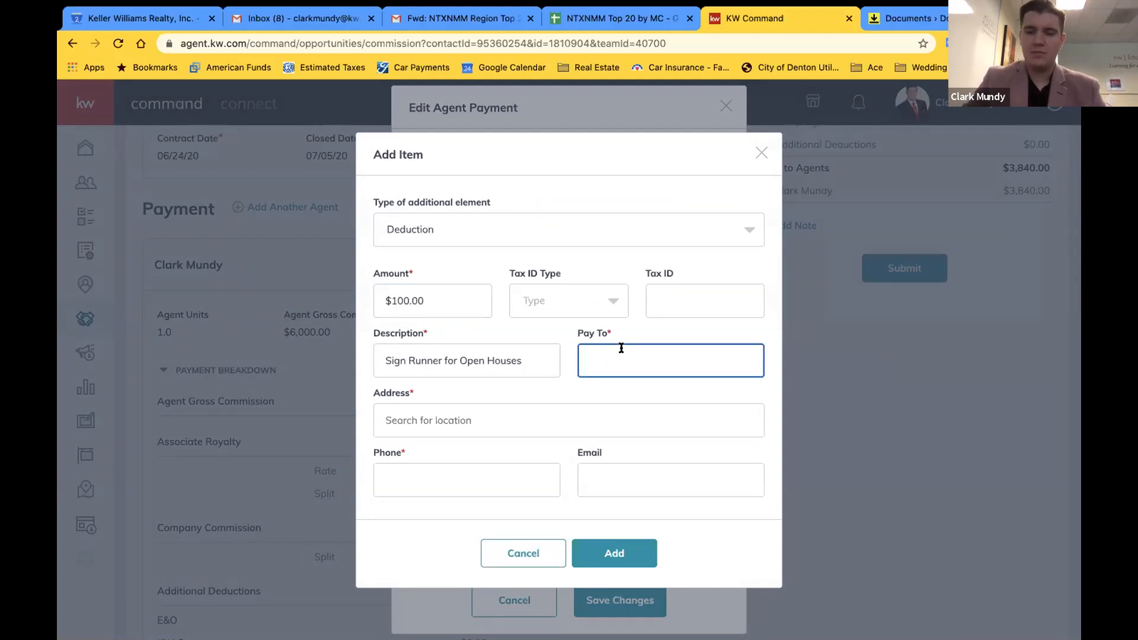
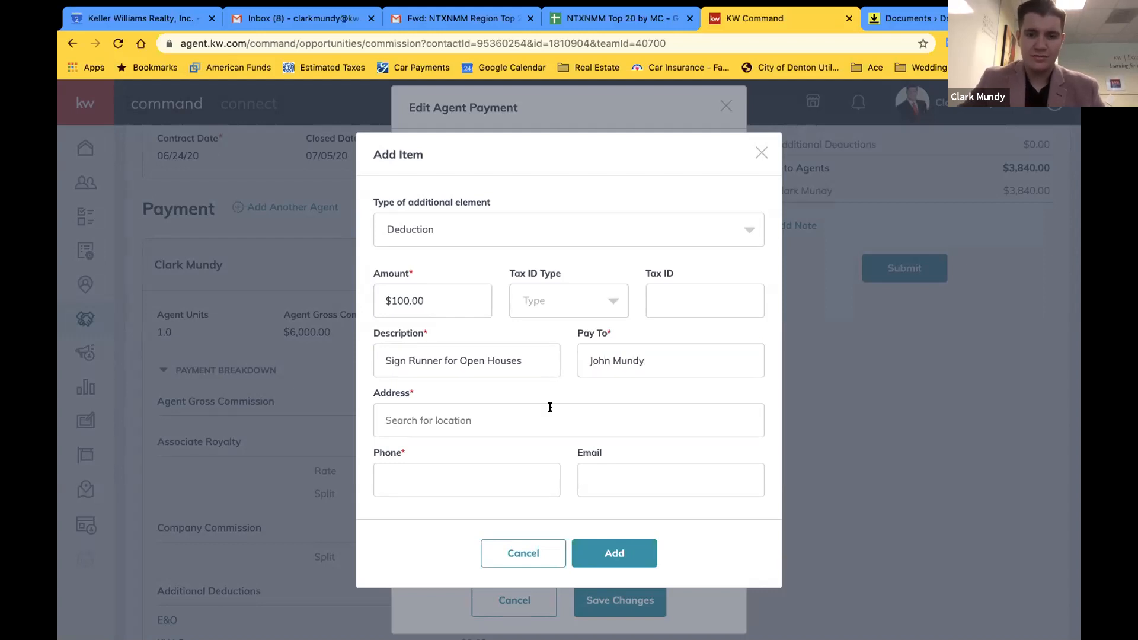
pyautogui.click(489, 421)
pyautogui.click(447, 492)
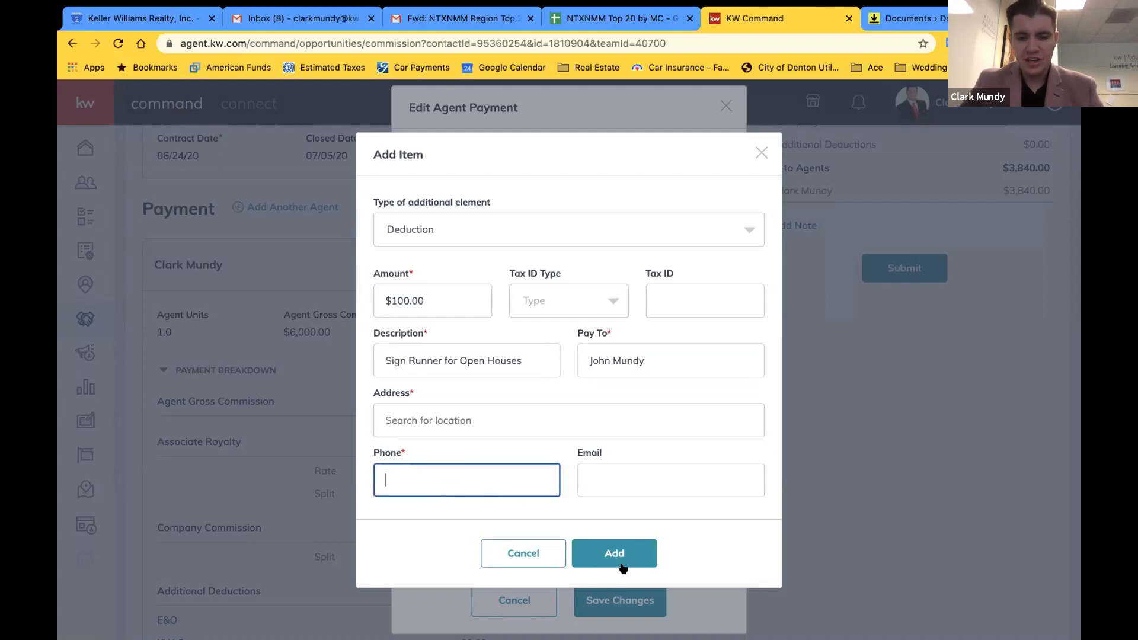
pyautogui.click(486, 428)
pyautogui.write('123 West Main Stree')
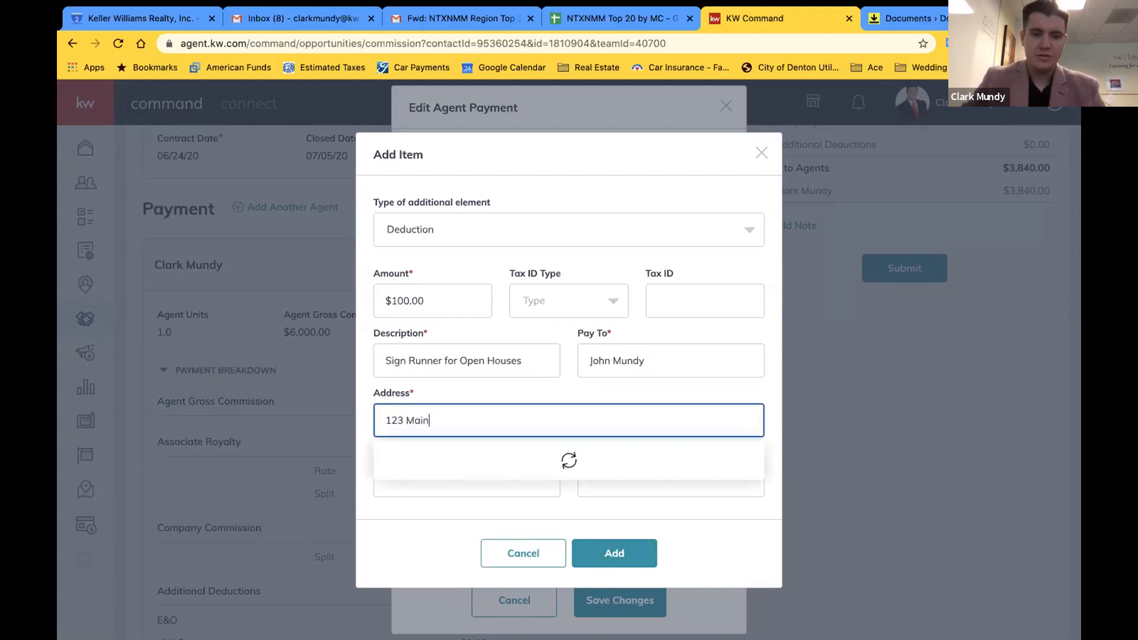
pyautogui.write('t')
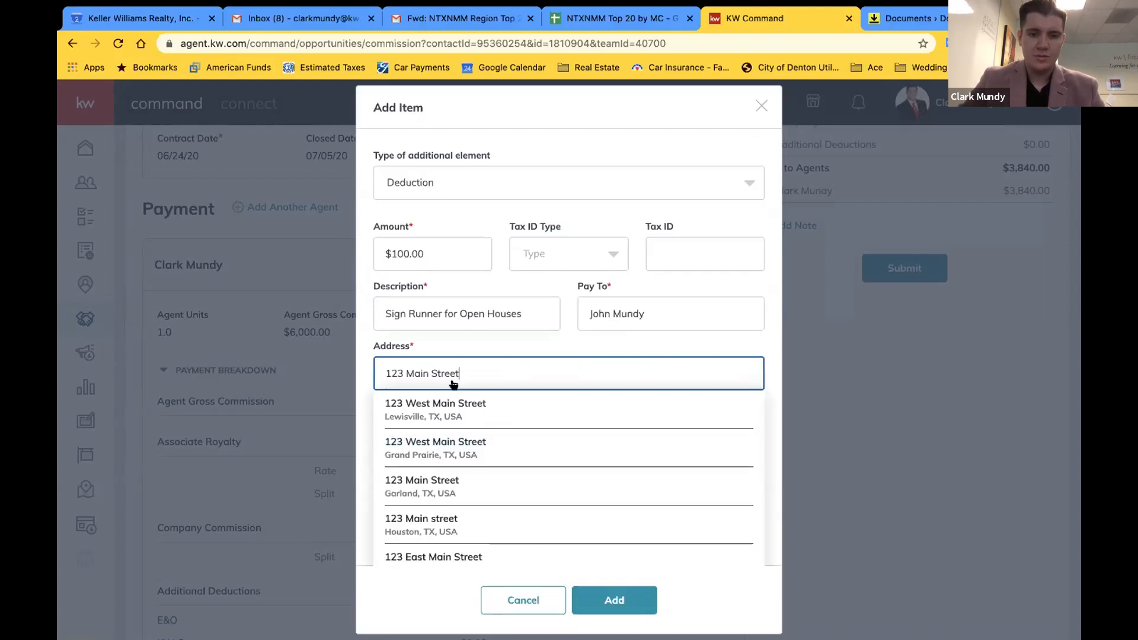
pyautogui.click(453, 400)
pyautogui.click(432, 475)
pyautogui.write('1112223333')
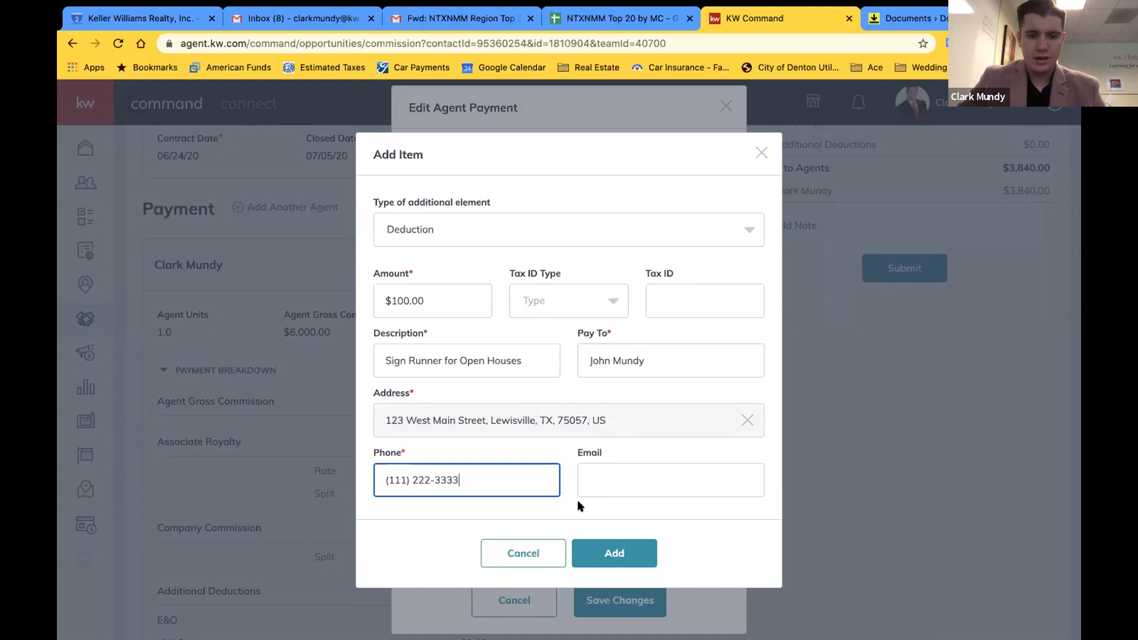
pyautogui.click(593, 552)
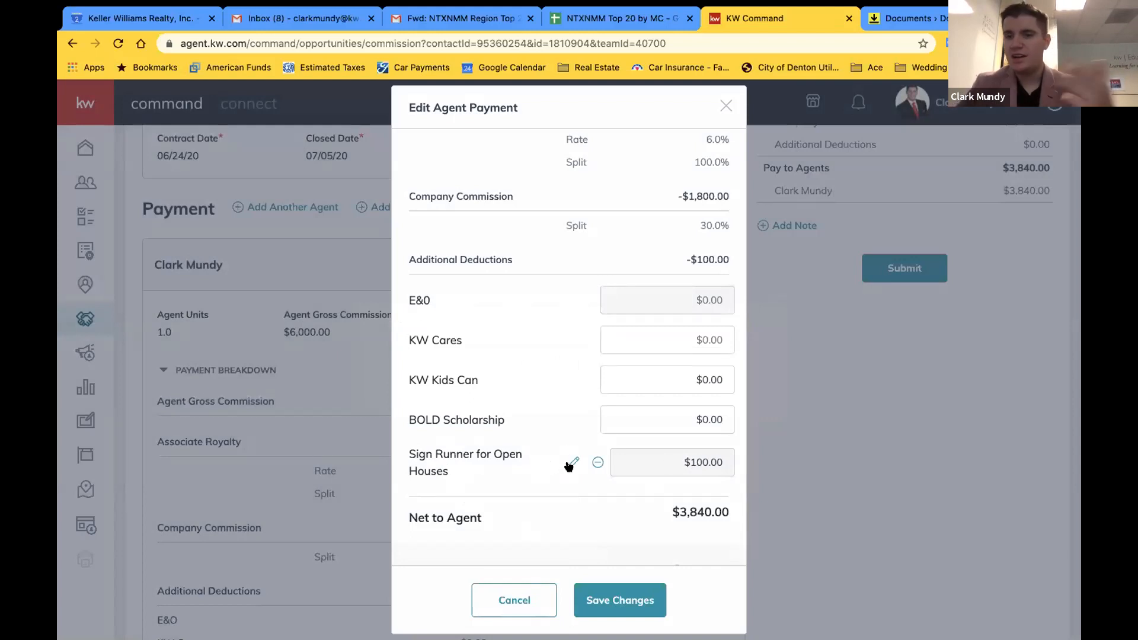
pyautogui.click(601, 611)
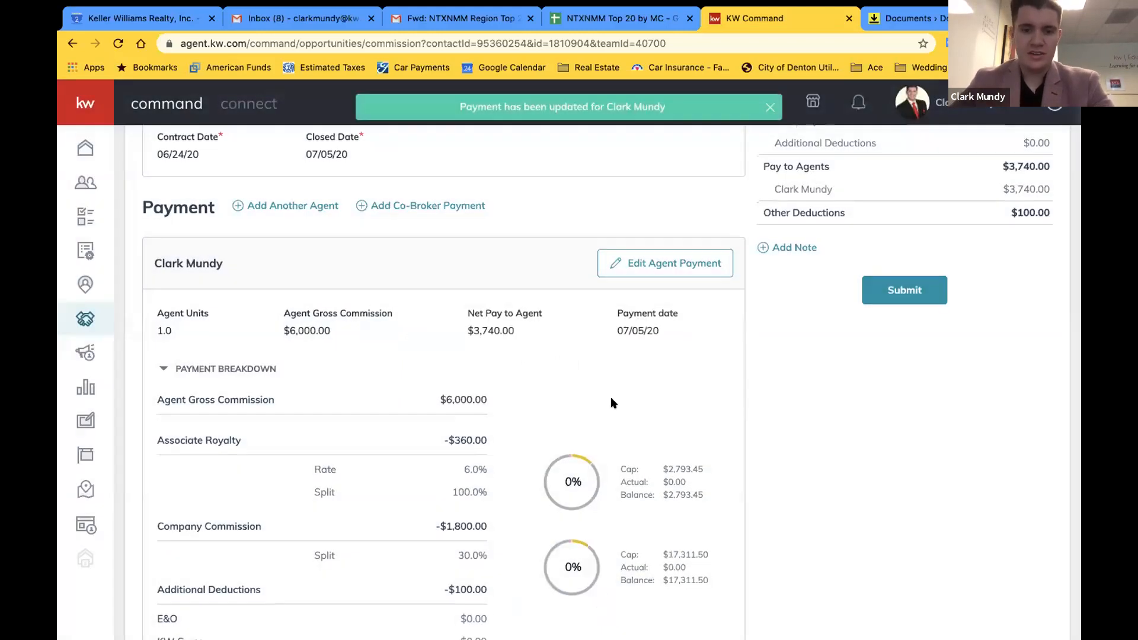
# Scroll through the commission summary: $6,000 total, $2,160 office, $3,740 agents, $100 other deductions
pyautogui.scroll(-3, 611, 399)
pyautogui.scroll(3, 288, 205)
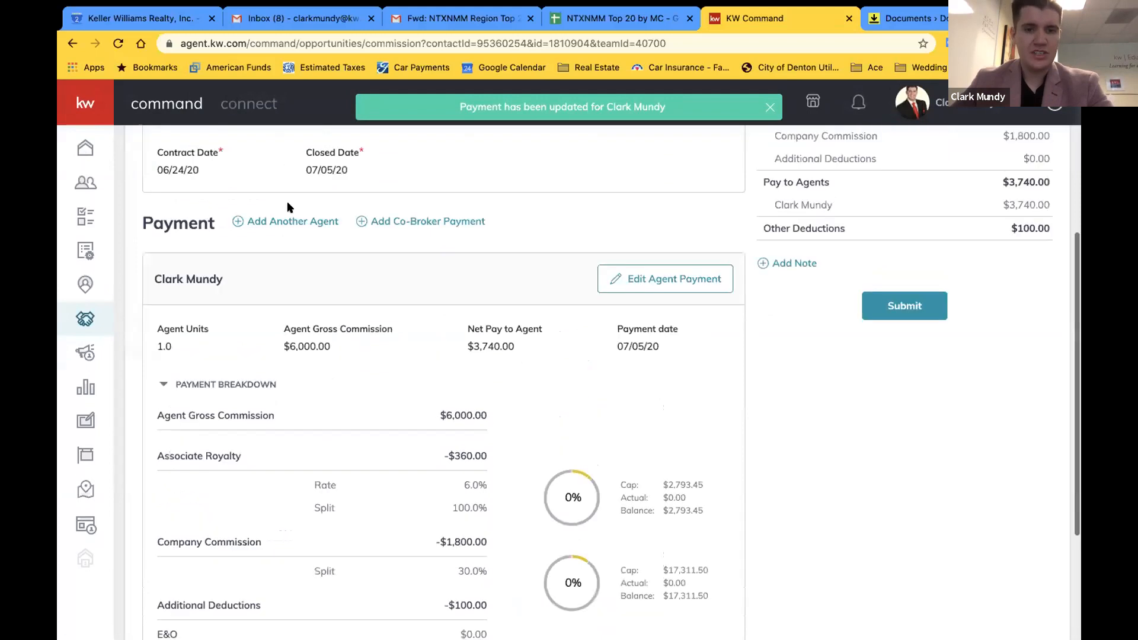
pyautogui.scroll(1, 288, 204)
pyautogui.scroll(-4, 599, 385)
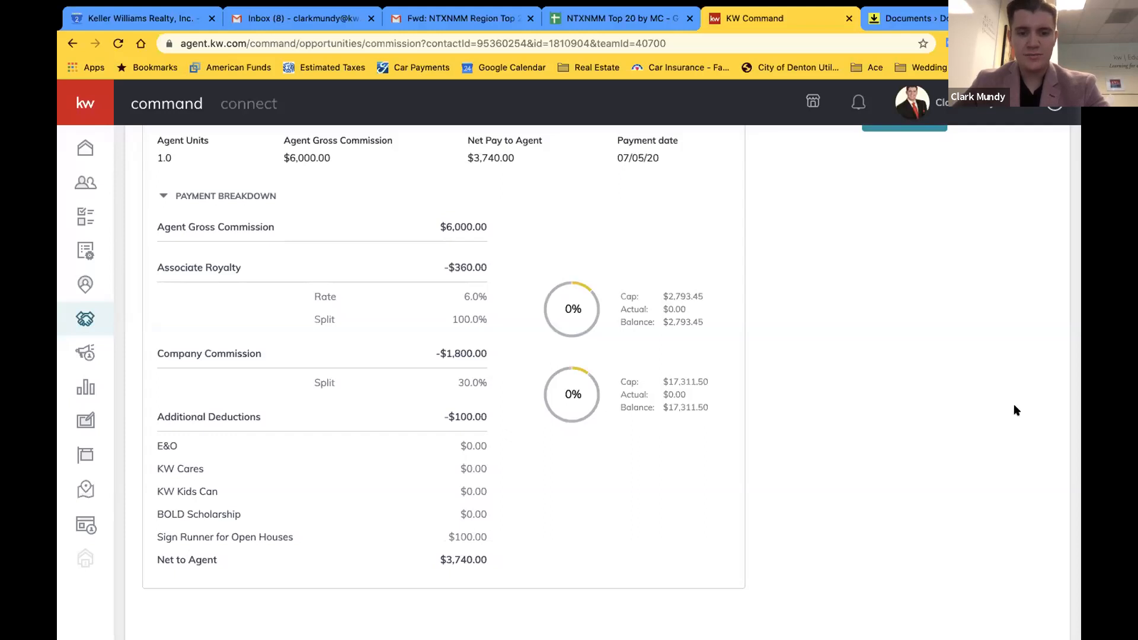
pyautogui.scroll(8, 1014, 404)
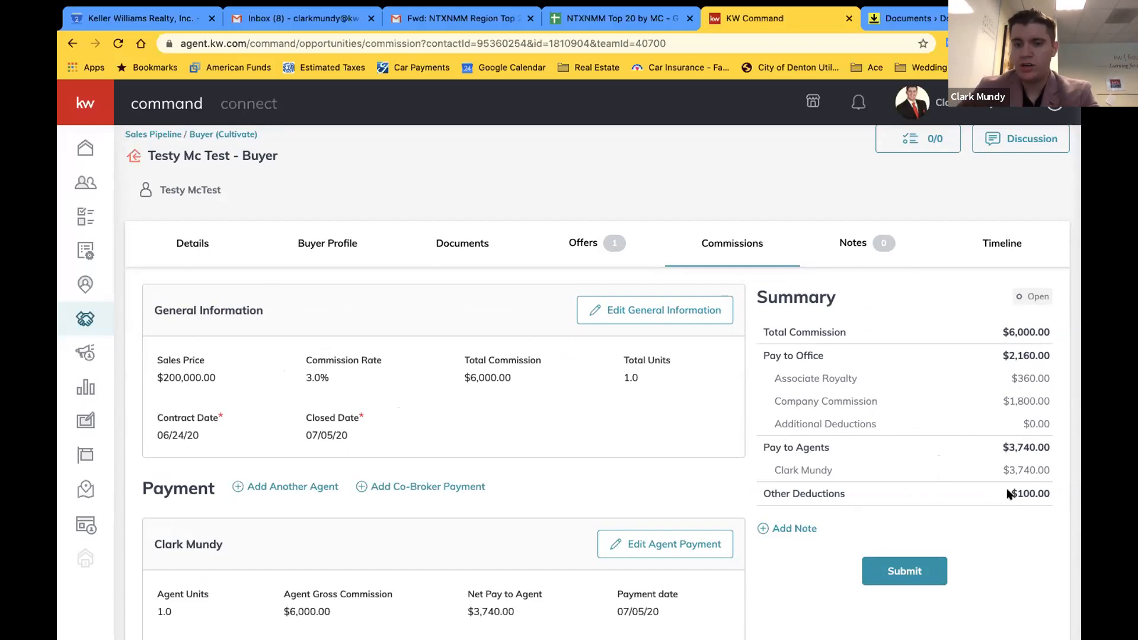
pyautogui.scroll(-2, 883, 425)
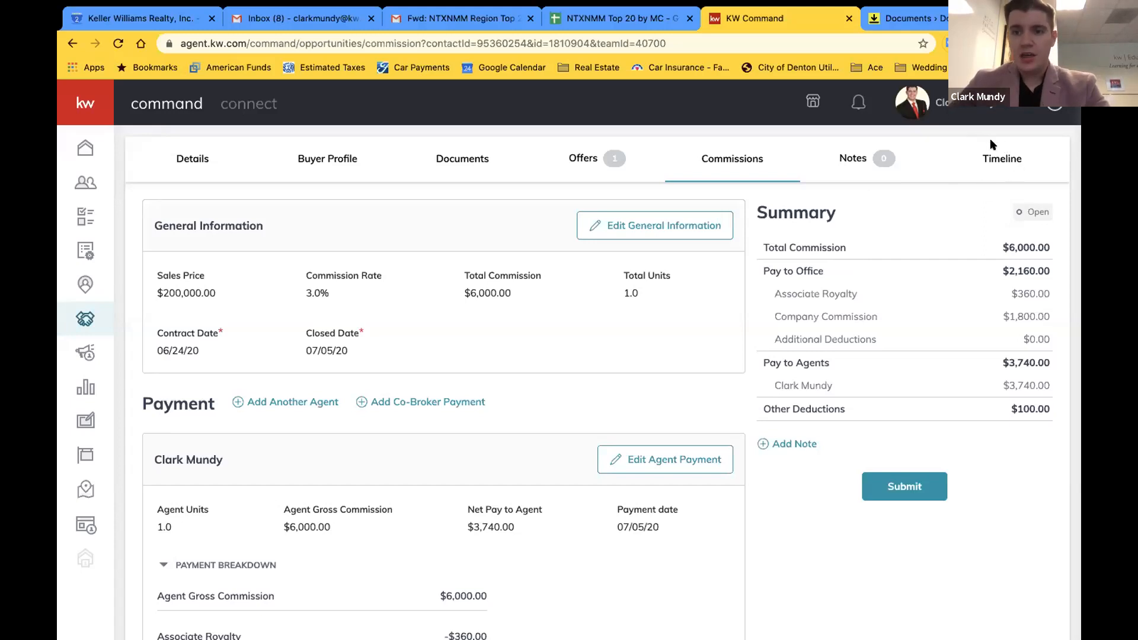
# Edit the opportunity's General Information from the Details view, currently phase Cultivate, stage Watch
pyautogui.click(184, 159)
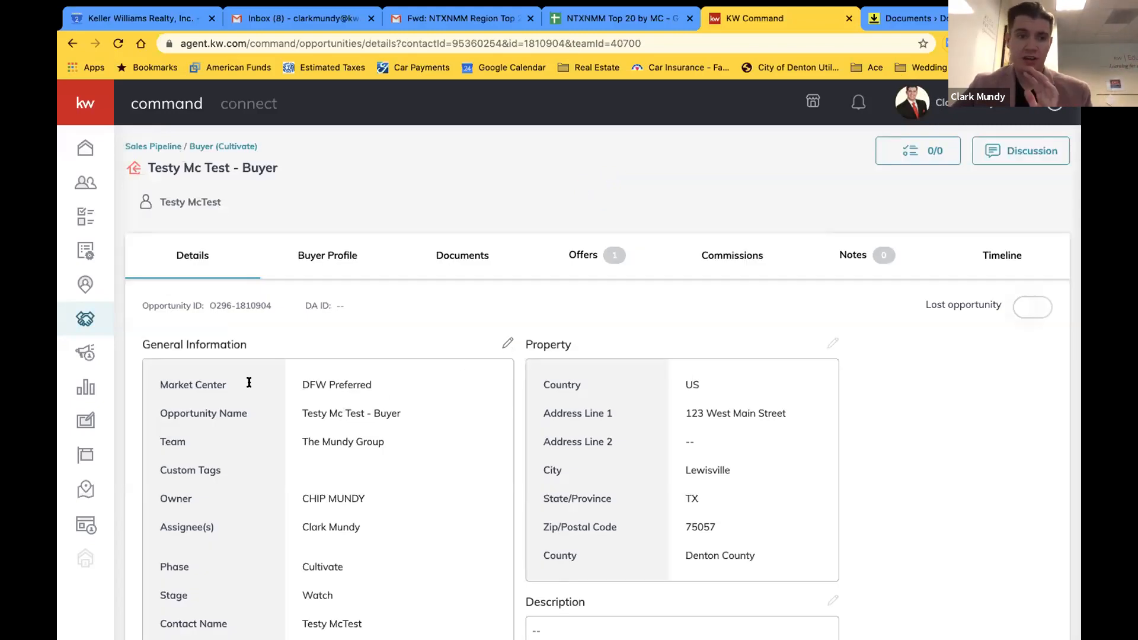
pyautogui.click(507, 342)
pyautogui.scroll(-3, 425, 344)
pyautogui.scroll(-1, 426, 346)
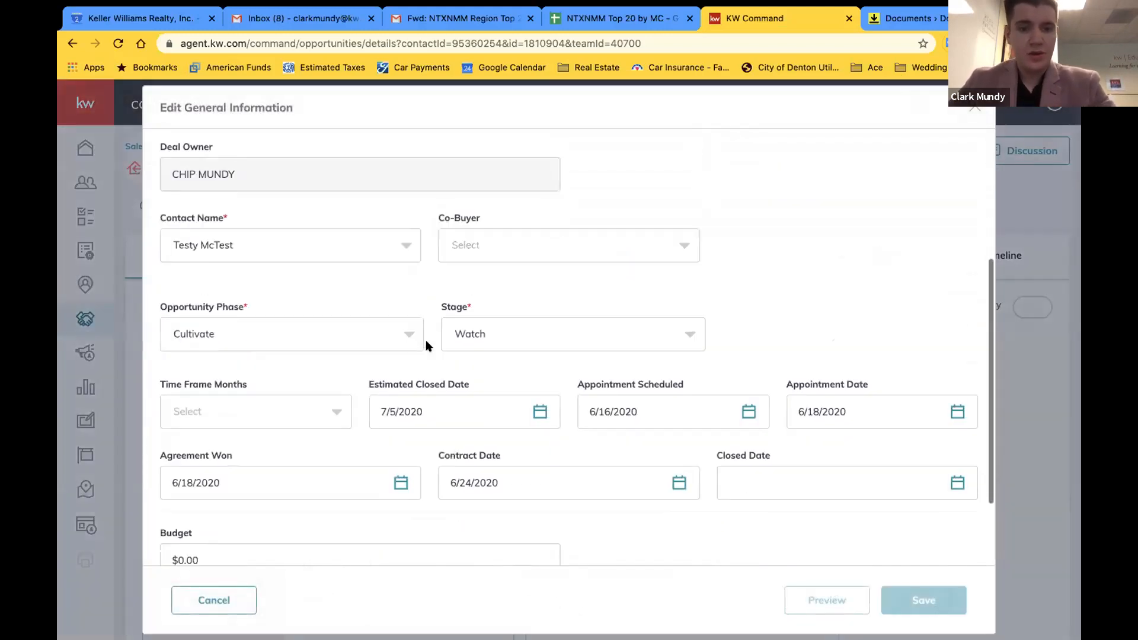
# Set the opportunity phase to Under Contract, after trying Active and Appointment
pyautogui.click(483, 320)
pyautogui.click(483, 320)
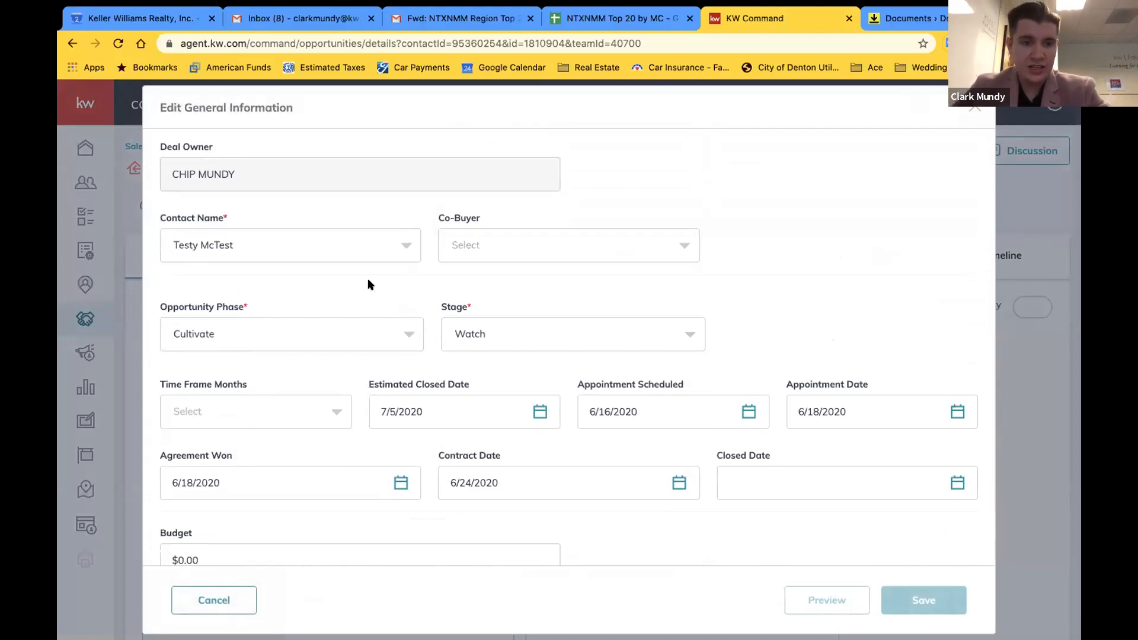
pyautogui.click(256, 335)
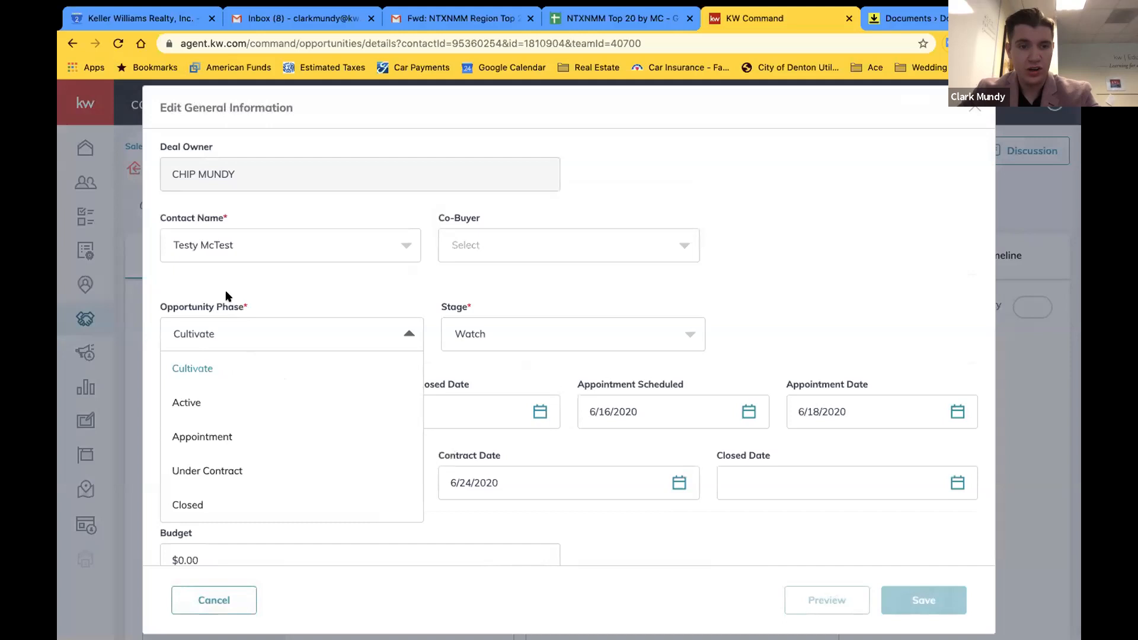
pyautogui.click(208, 402)
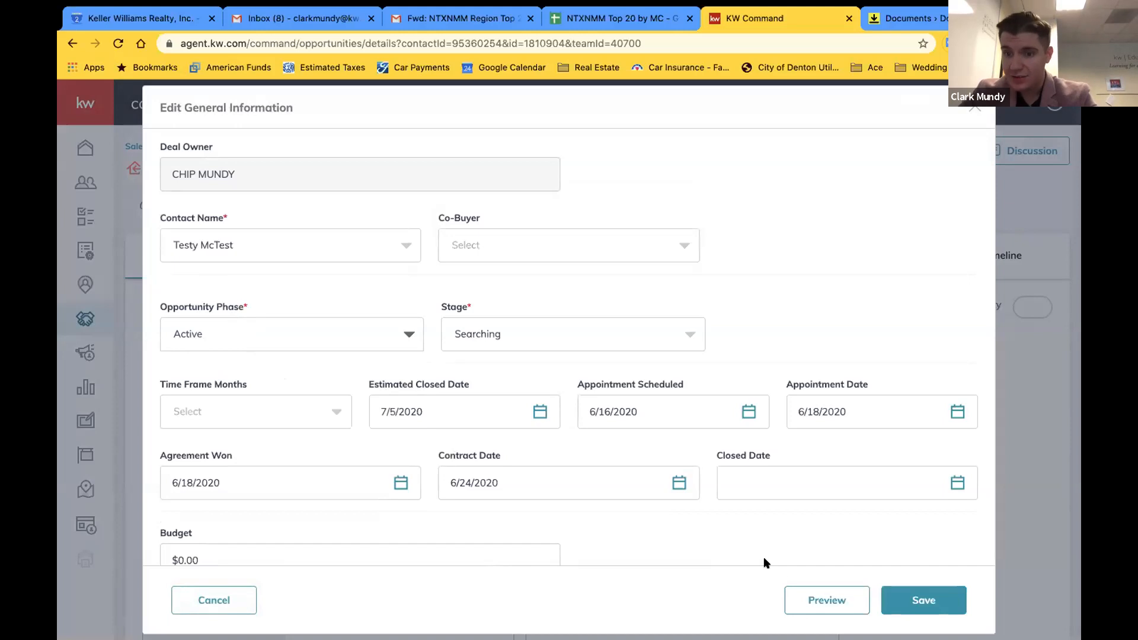
pyautogui.click(320, 335)
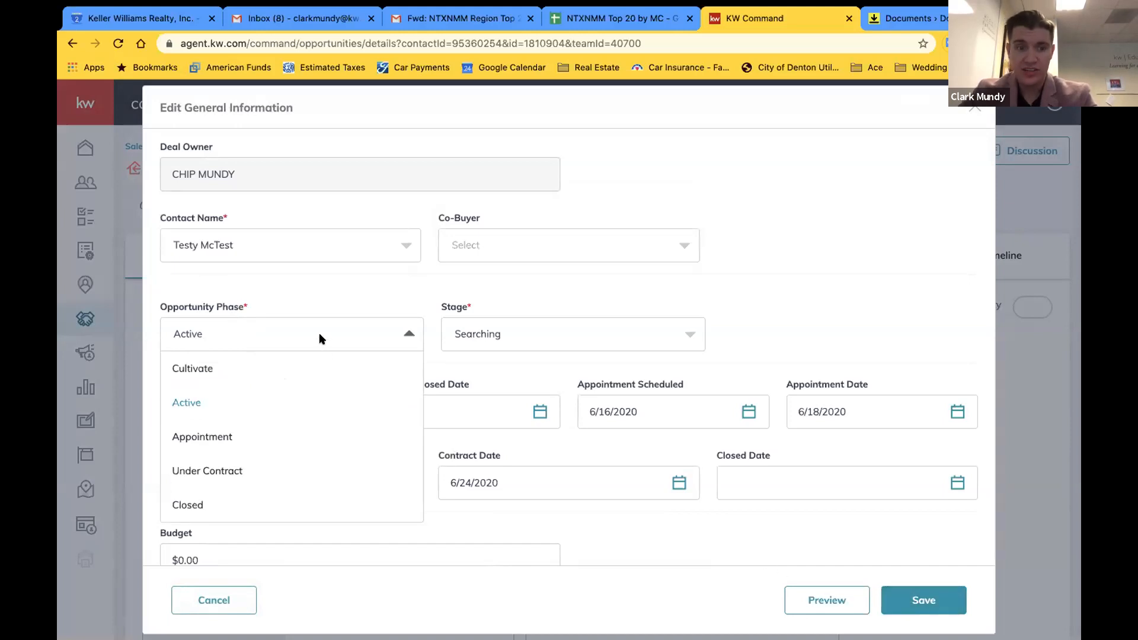
pyautogui.click(237, 428)
pyautogui.click(248, 338)
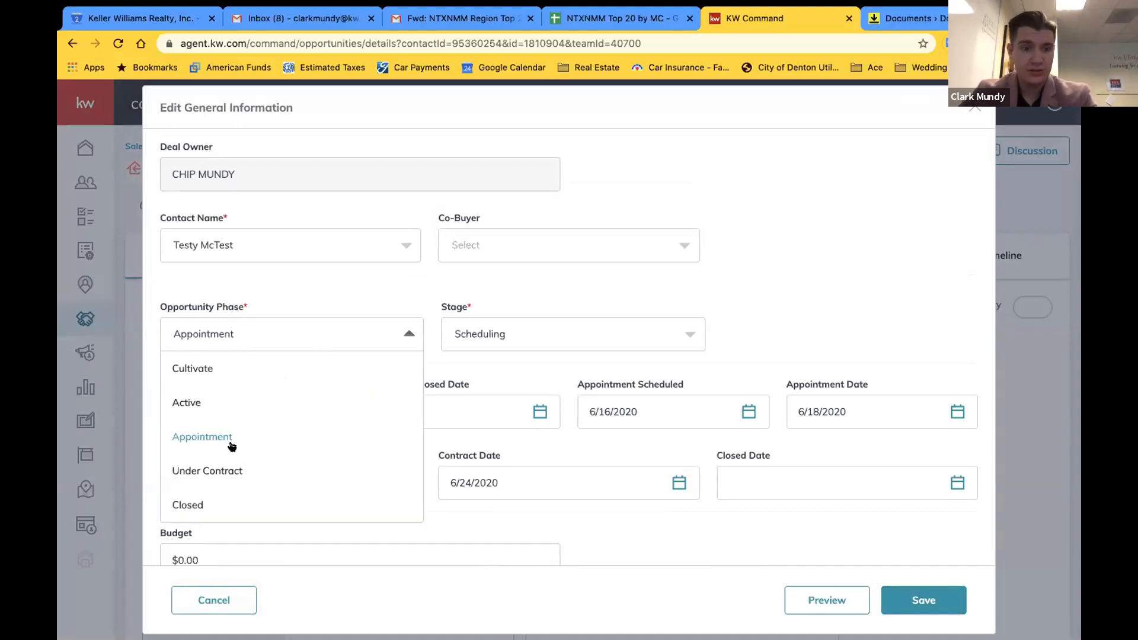
pyautogui.click(212, 458)
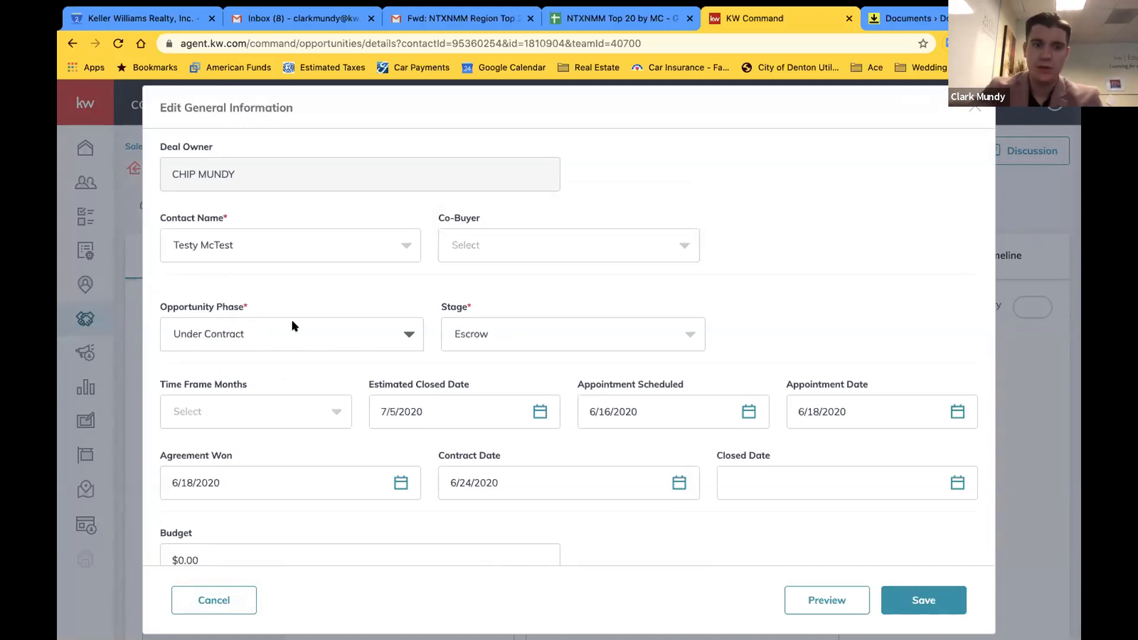
# Confirm the stage is Escrow and save the general information
pyautogui.click(279, 332)
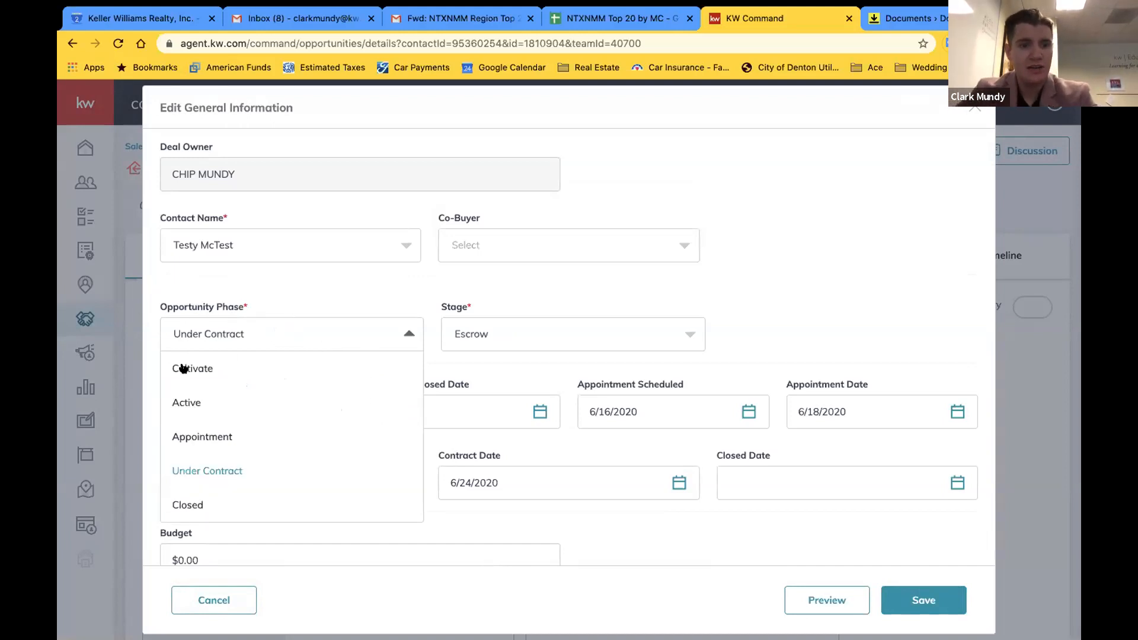
pyautogui.click(293, 280)
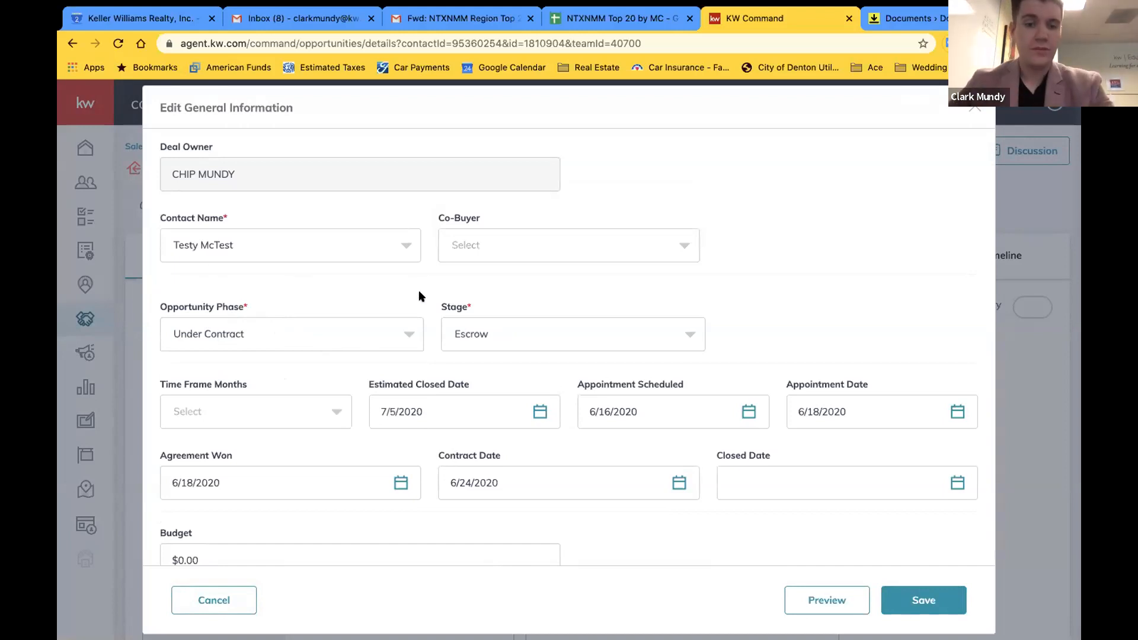
pyautogui.click(578, 328)
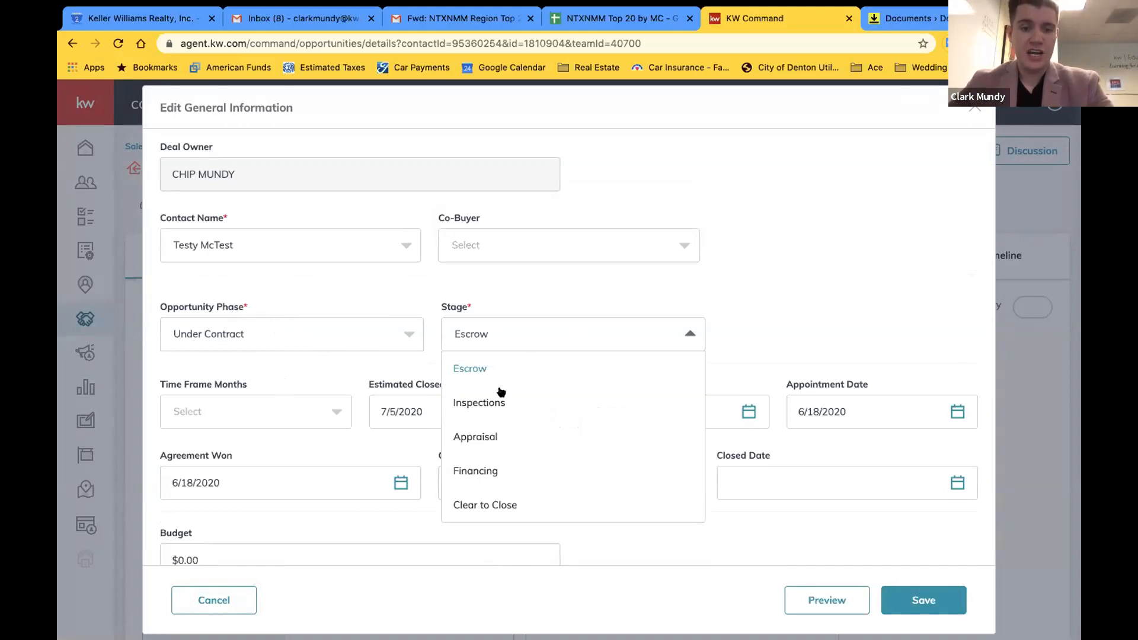
pyautogui.click(505, 268)
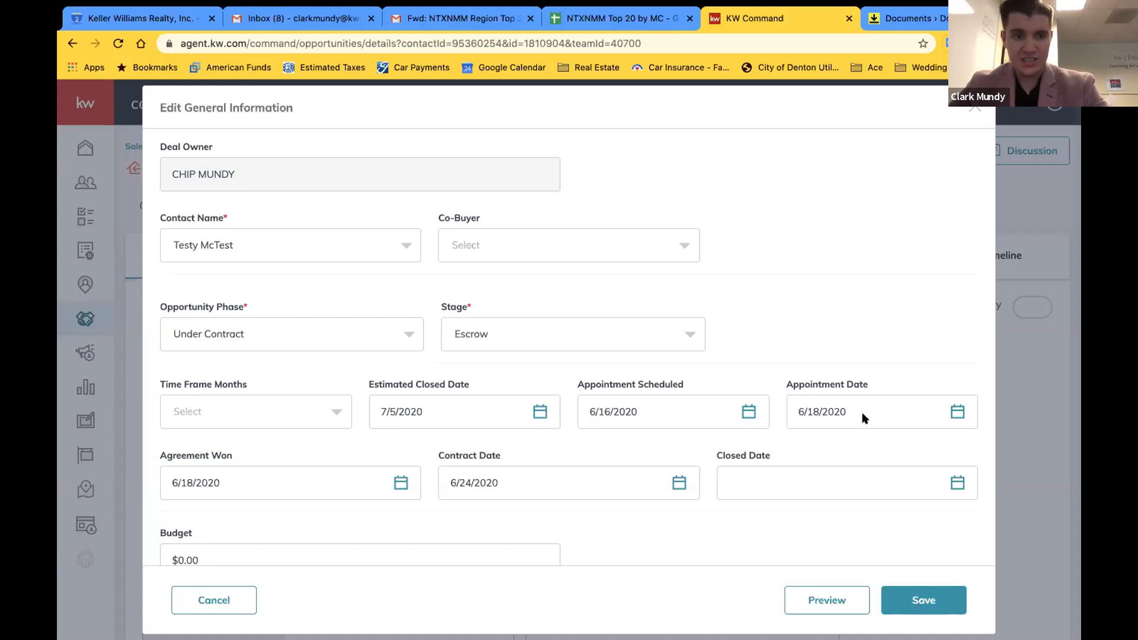
pyautogui.click(921, 592)
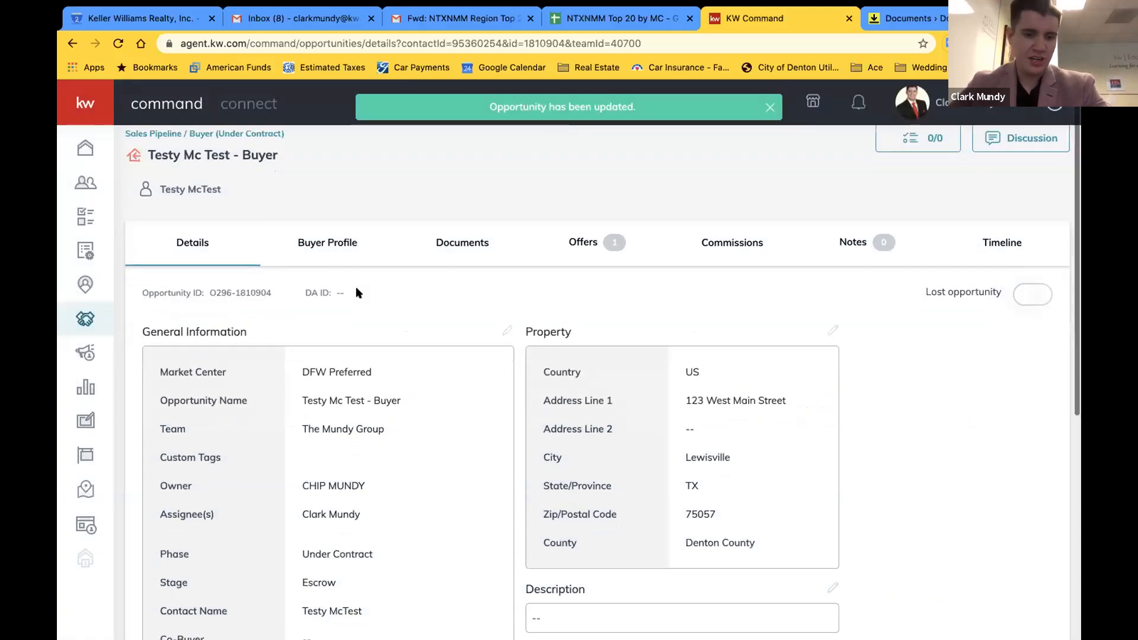
pyautogui.scroll(-4, 356, 286)
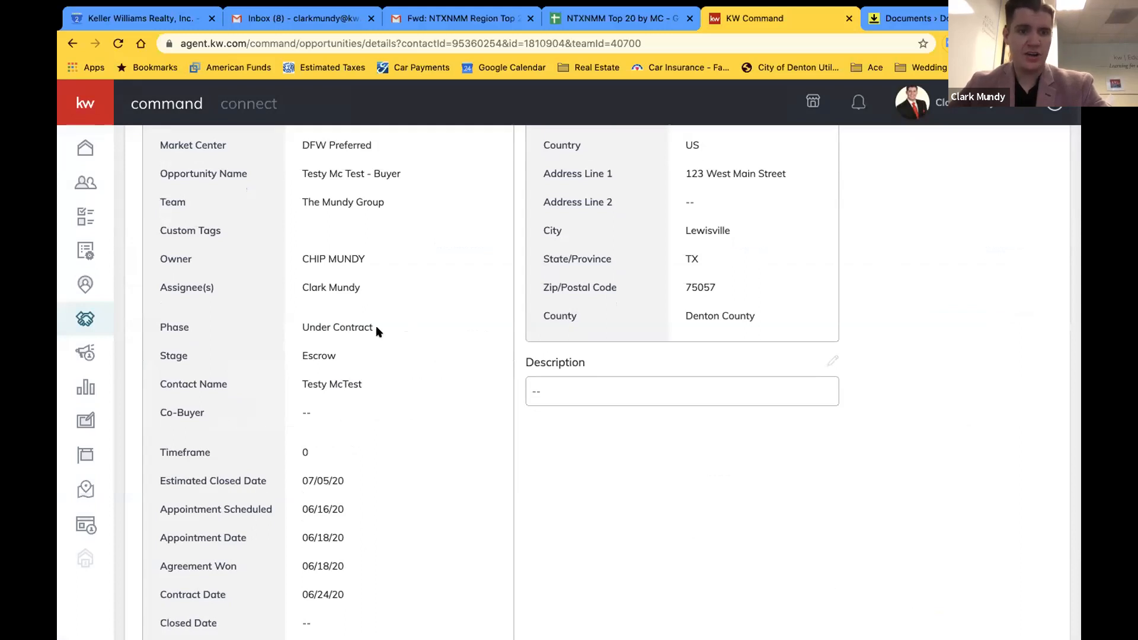
pyautogui.scroll(3, 696, 562)
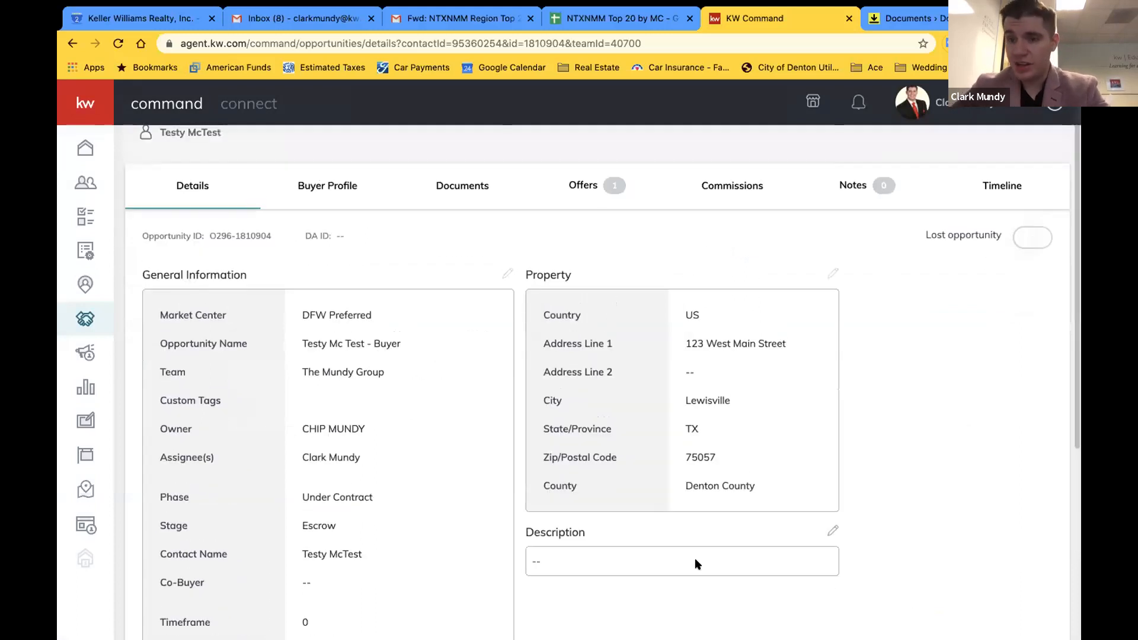